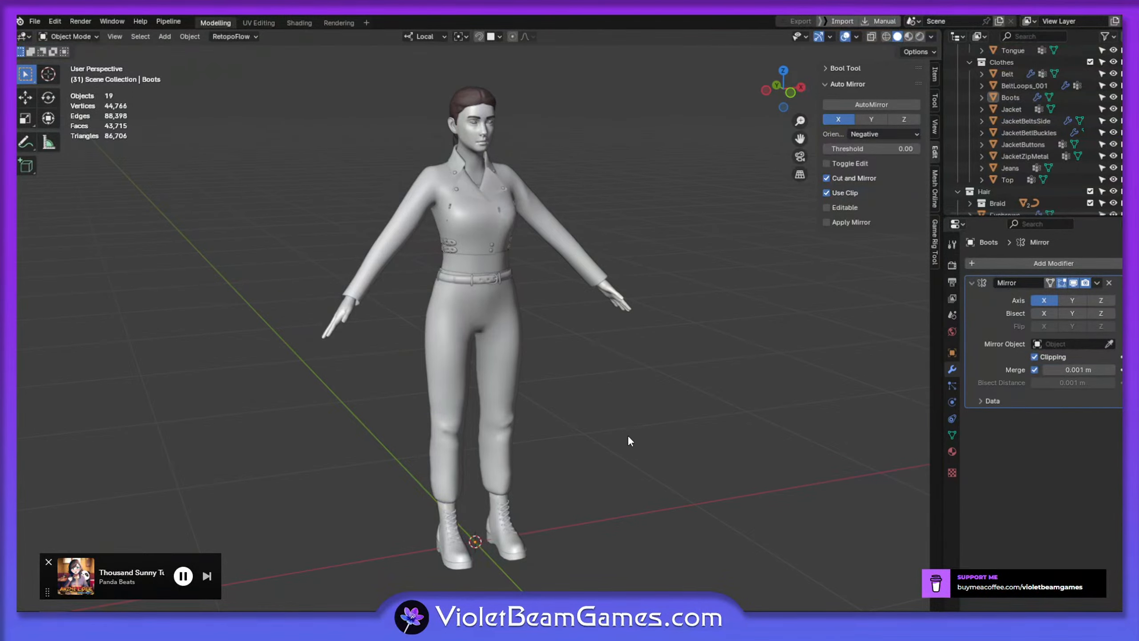
{"action": "mouse_move", "coordinate": [628, 438]}
{"action": "middle_mouse_down"}
{"action": "mouse_move", "coordinate": [601, 434]}
{"action": "mouse_move", "coordinate": [644, 440]}
{"action": "middle_mouse_up"}
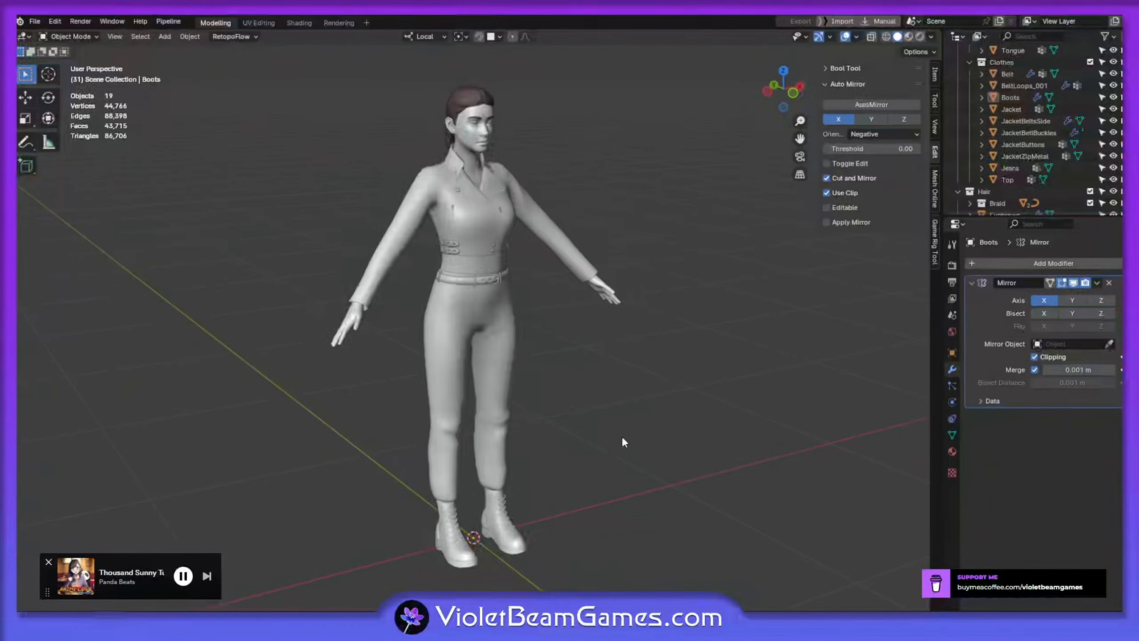
{"action": "middle_click_drag", "start_coordinate": [502, 355], "coordinate": [493, 332]}
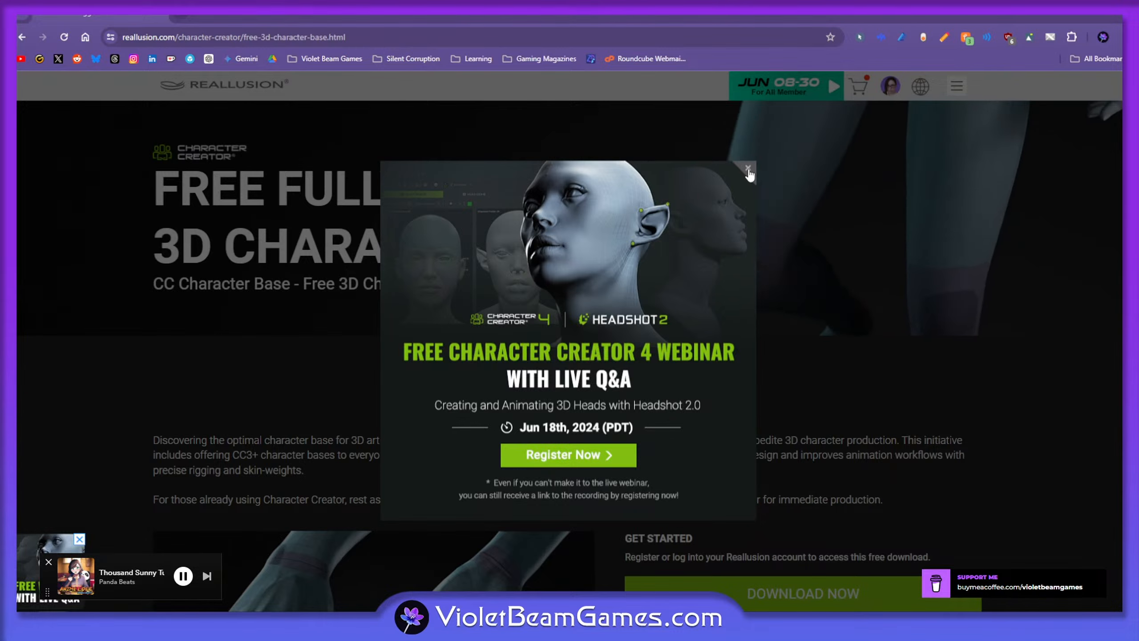
Close the webinar popup on Reallusion's free 3D character base page in the browser and read its features, topology and sculpting workflow sections
{"action": "left_click", "coordinate": [748, 170]}
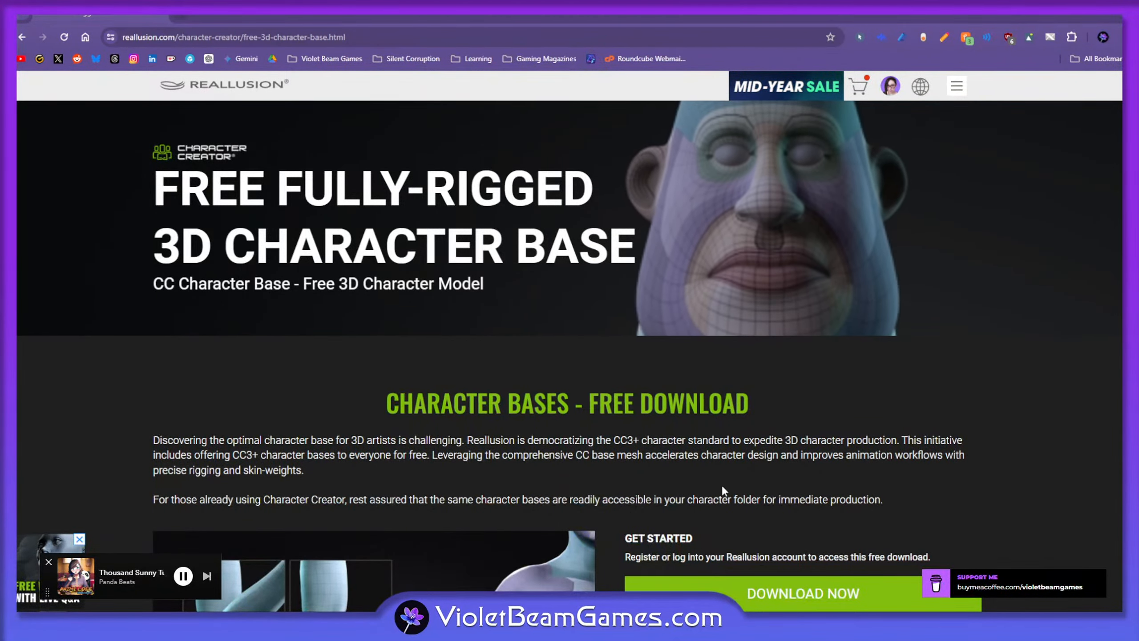
{"action": "scroll", "coordinate": [722, 481], "scroll_direction": "down", "scroll_amount": 2}
{"action": "scroll", "coordinate": [722, 478], "scroll_direction": "down", "scroll_amount": 5}
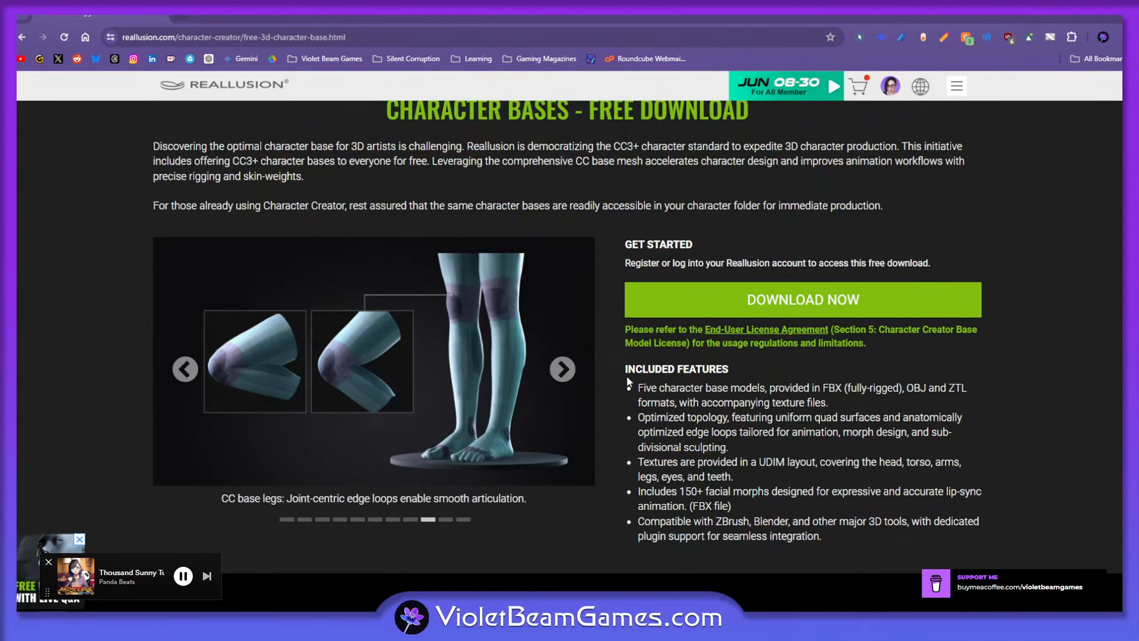
{"action": "scroll", "coordinate": [680, 377], "scroll_direction": "down", "scroll_amount": 7}
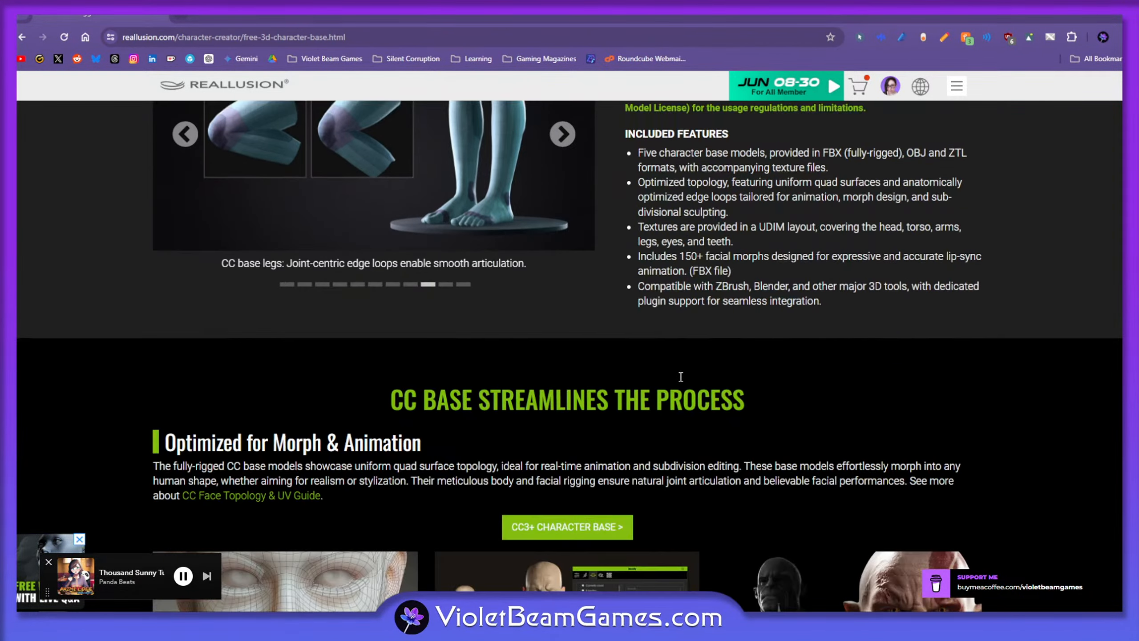
{"action": "scroll", "coordinate": [681, 376], "scroll_direction": "down", "scroll_amount": 3}
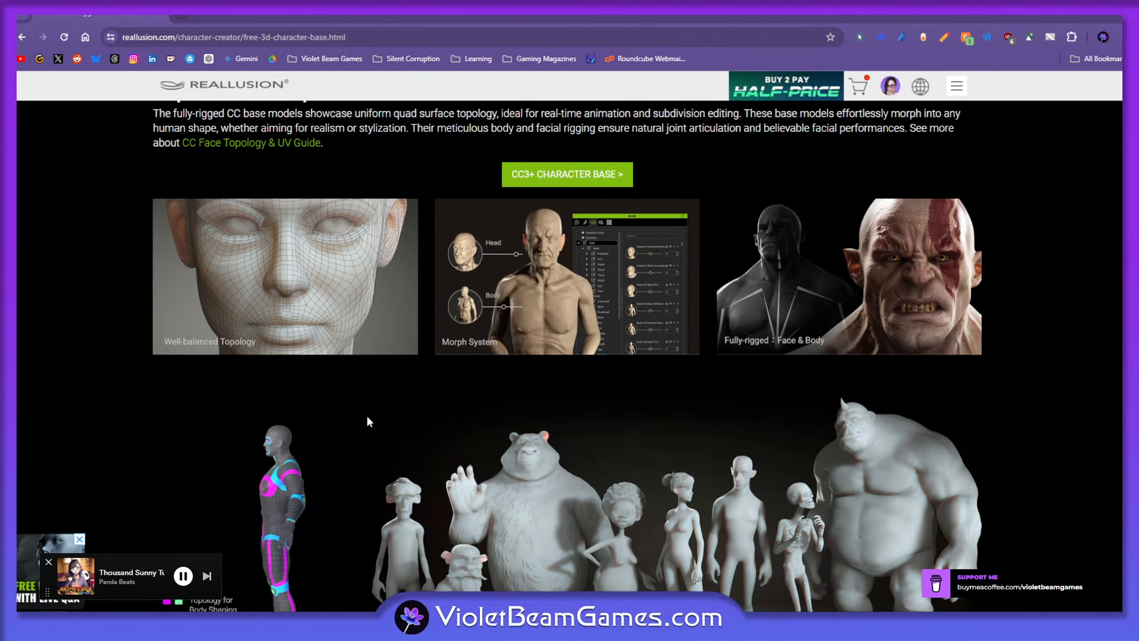
{"action": "scroll", "coordinate": [372, 420], "scroll_direction": "down", "scroll_amount": 2}
{"action": "scroll", "coordinate": [373, 417], "scroll_direction": "down", "scroll_amount": 1}
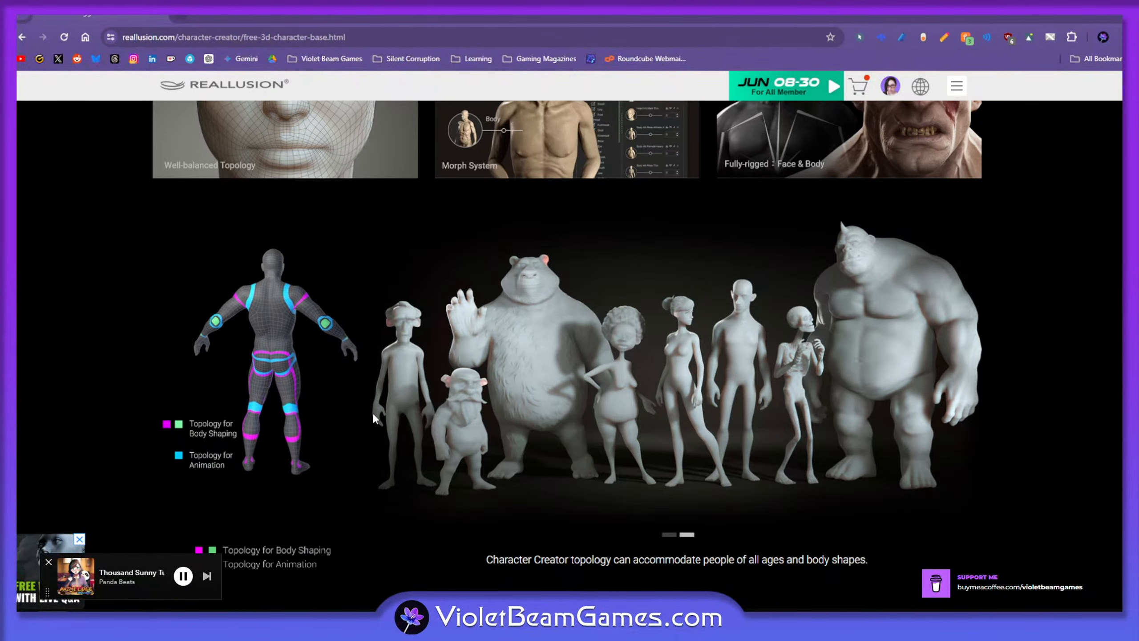
{"action": "scroll", "coordinate": [308, 376], "scroll_direction": "down", "scroll_amount": 7}
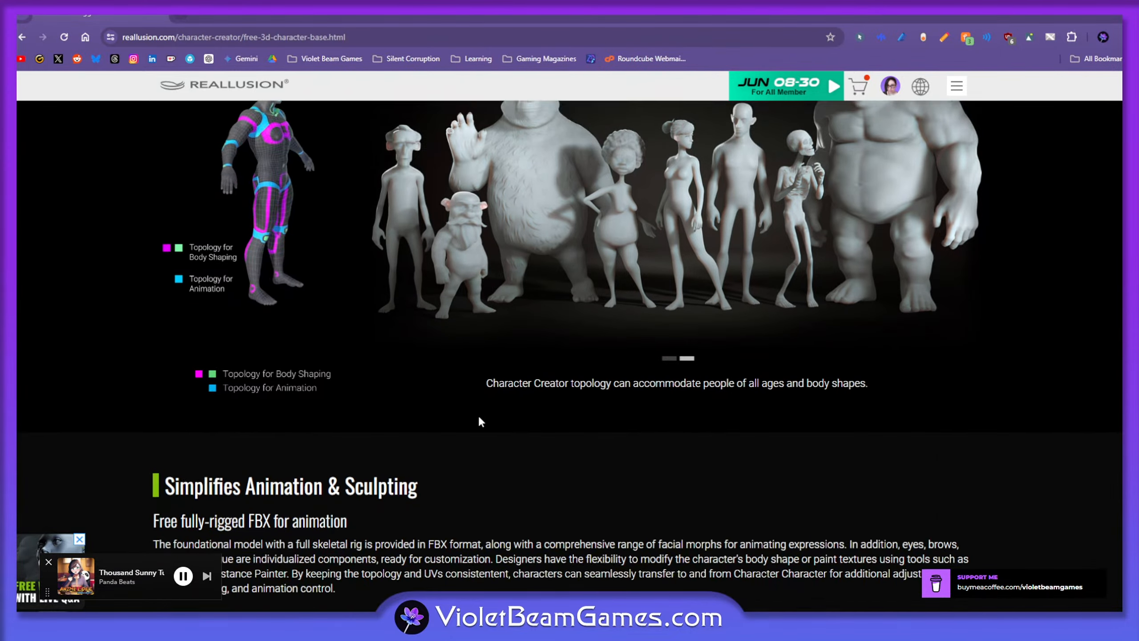
{"action": "scroll", "coordinate": [480, 415], "scroll_direction": "down", "scroll_amount": 5}
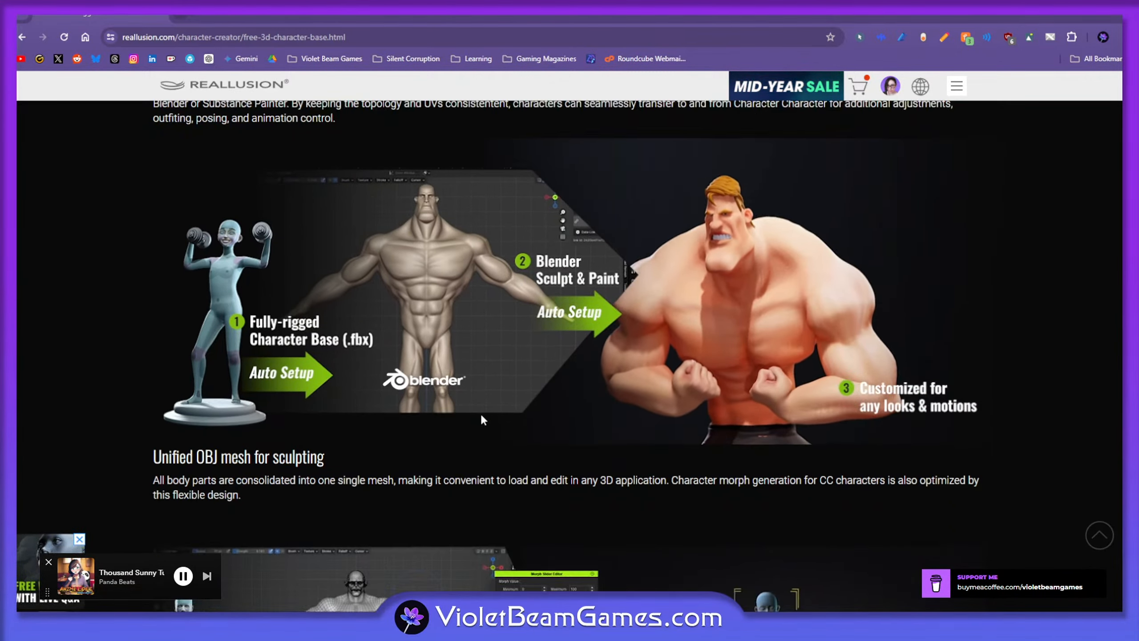
{"action": "scroll", "coordinate": [387, 483], "scroll_direction": "down", "scroll_amount": 3}
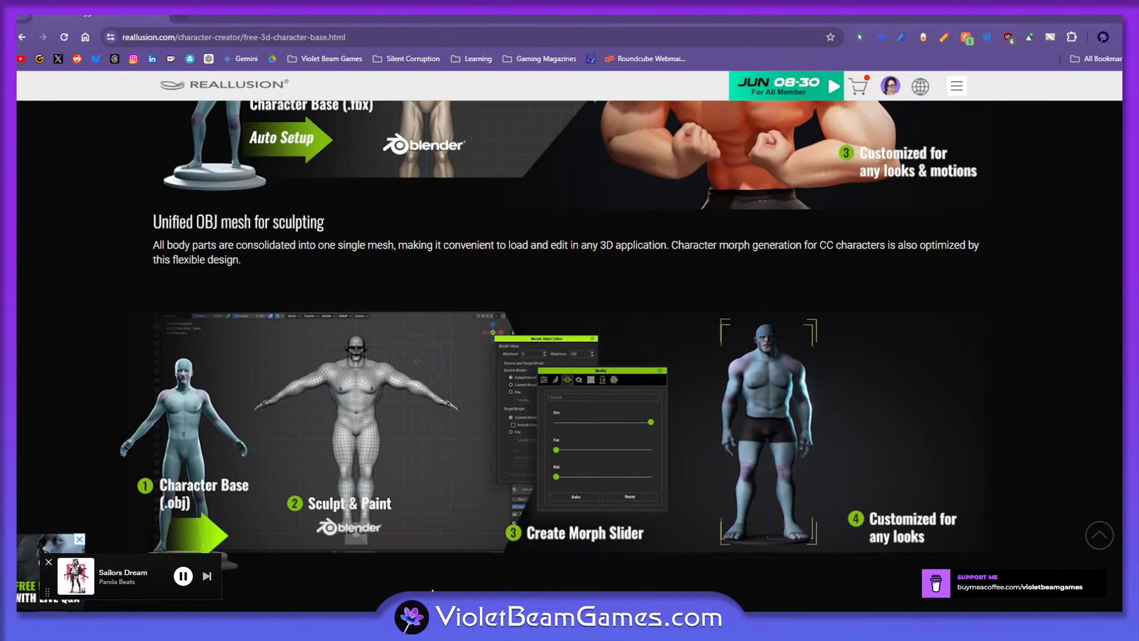
{"action": "scroll", "coordinate": [443, 540], "scroll_direction": "down", "scroll_amount": 3}
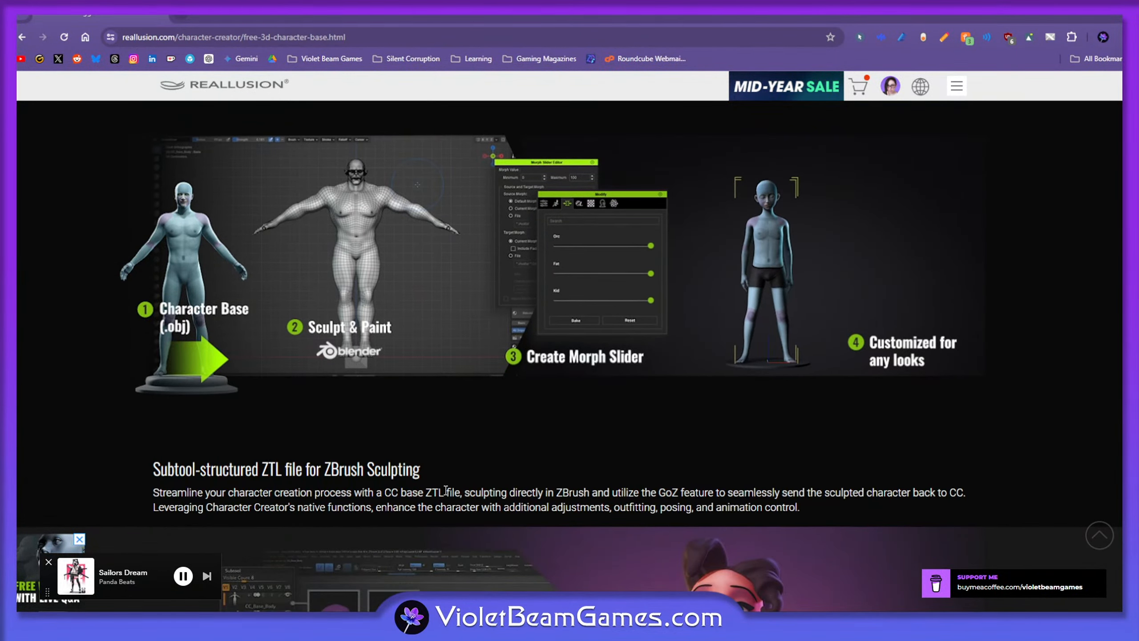
{"action": "scroll", "coordinate": [448, 490], "scroll_direction": "down", "scroll_amount": 5}
{"action": "scroll", "coordinate": [548, 389], "scroll_direction": "down", "scroll_amount": 1}
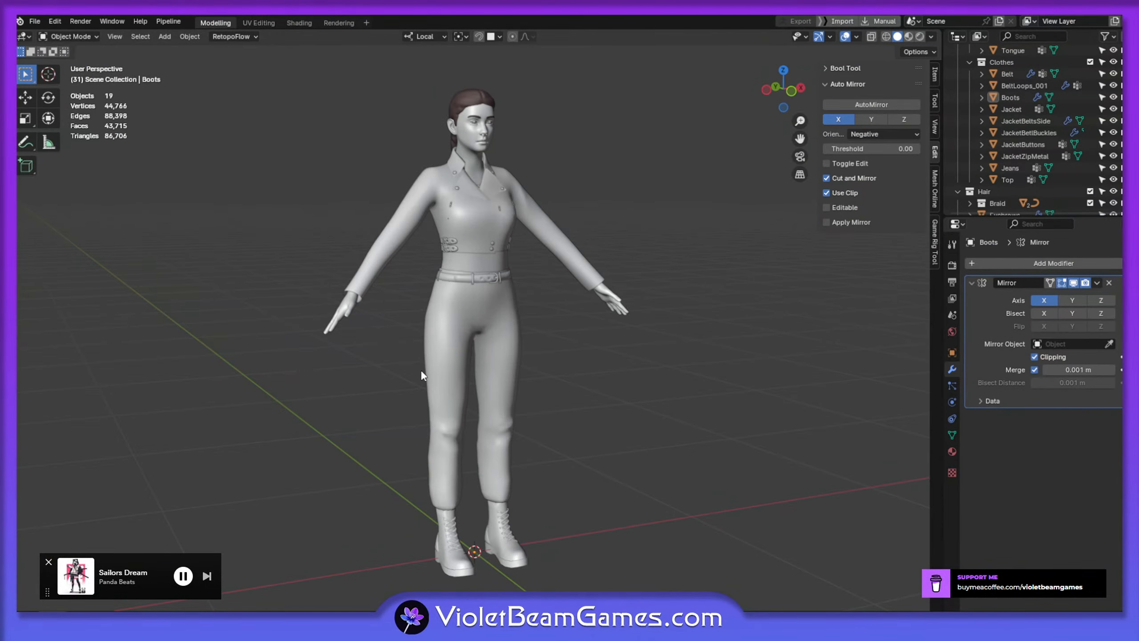
Switch to Blender, isolate the Body1 mesh in local view and examine its head, torso and overall proportions
{"action": "left_click", "coordinate": [614, 292]}
{"action": "key", "text": "KP_Divide"}
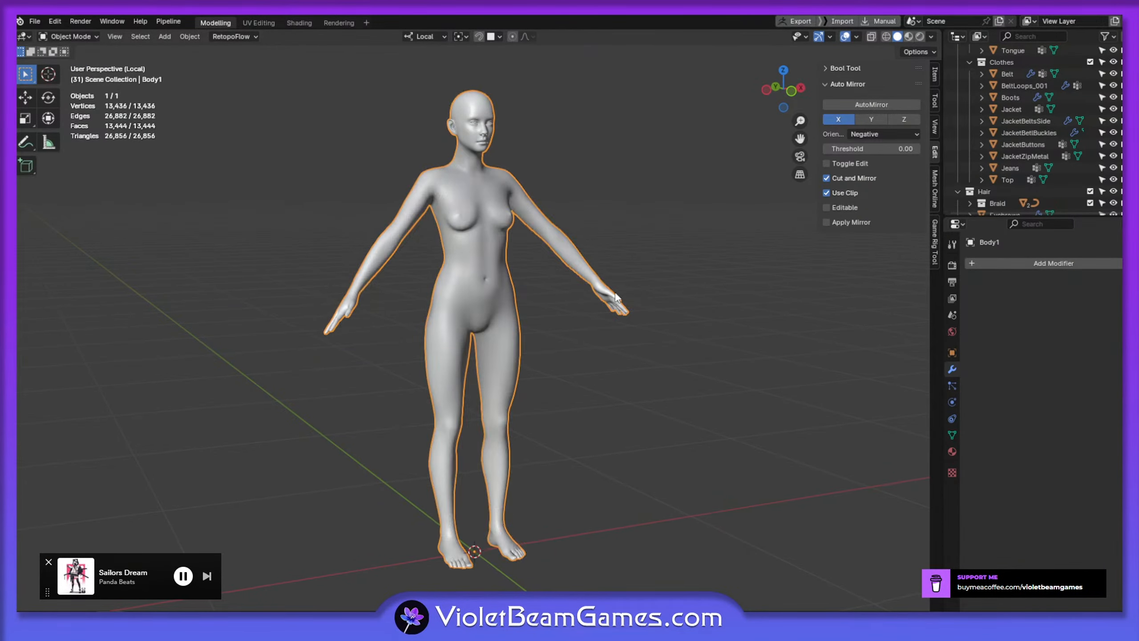
{"action": "middle_click_drag", "start_coordinate": [622, 333], "coordinate": [556, 479]}
{"action": "left_click", "coordinate": [579, 376]}
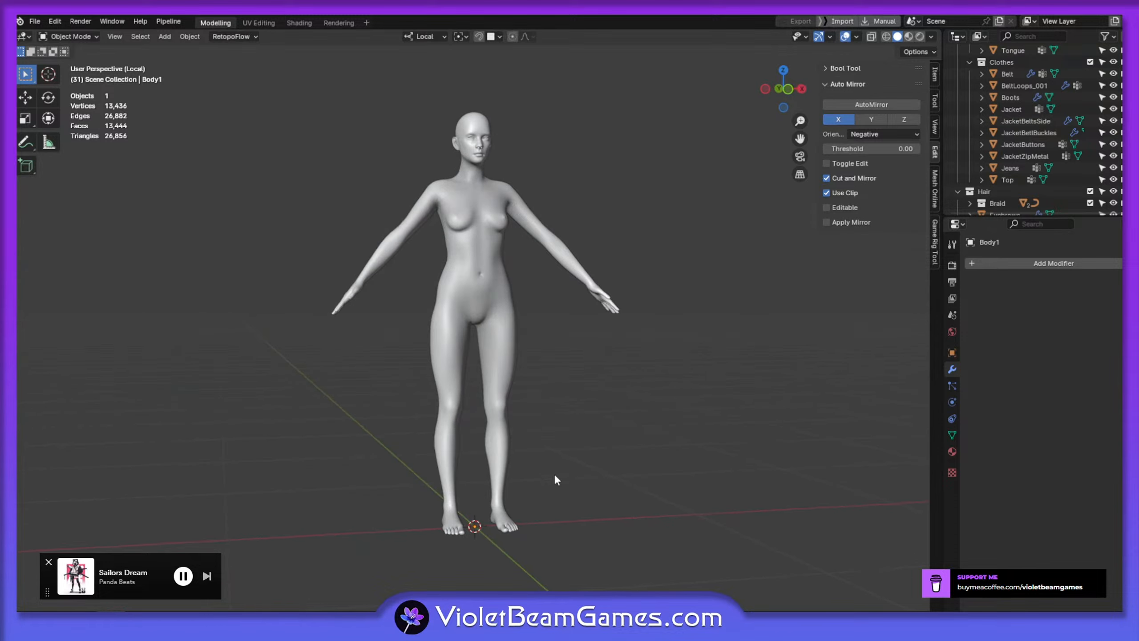
{"action": "middle_click_drag", "start_coordinate": [618, 435], "coordinate": [501, 174]}
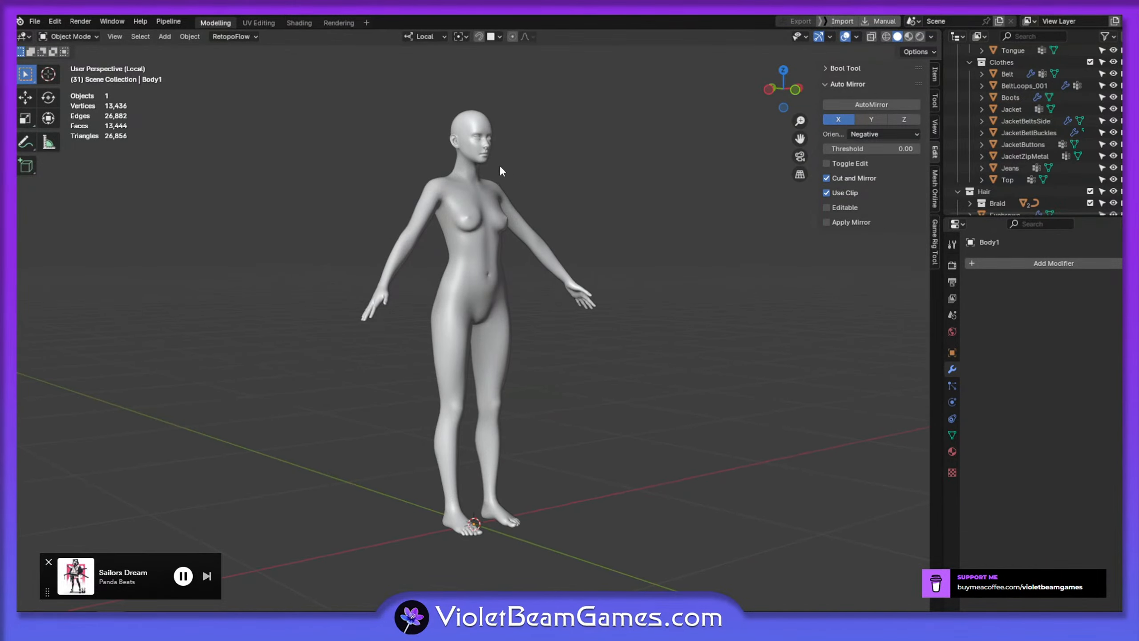
{"action": "scroll", "coordinate": [499, 220], "scroll_direction": "up", "scroll_amount": 4}
{"action": "middle_click_drag", "start_coordinate": [498, 219], "coordinate": [475, 345]}
{"action": "middle_click_drag", "start_coordinate": [474, 345], "coordinate": [488, 311]}
{"action": "scroll", "coordinate": [487, 336], "scroll_direction": "up", "scroll_amount": 1}
{"action": "middle_click_drag", "start_coordinate": [457, 469], "coordinate": [464, 322], "text": "shift"}
{"action": "scroll", "coordinate": [463, 461], "scroll_direction": "down", "scroll_amount": 5}
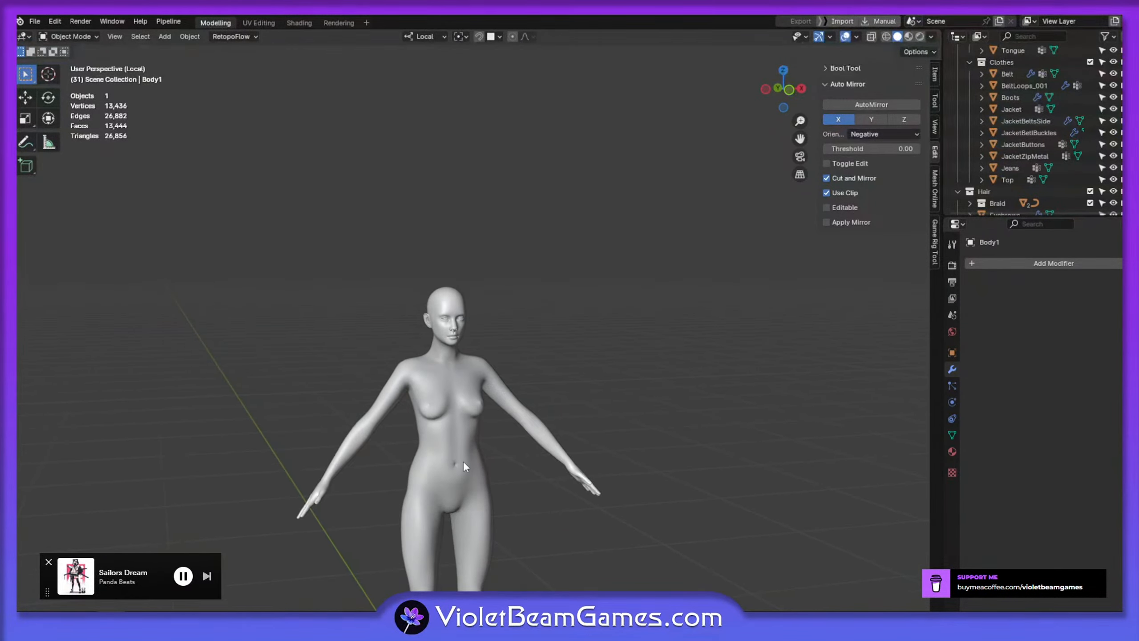
{"action": "middle_click_drag", "start_coordinate": [462, 461], "coordinate": [461, 254], "text": "shift"}
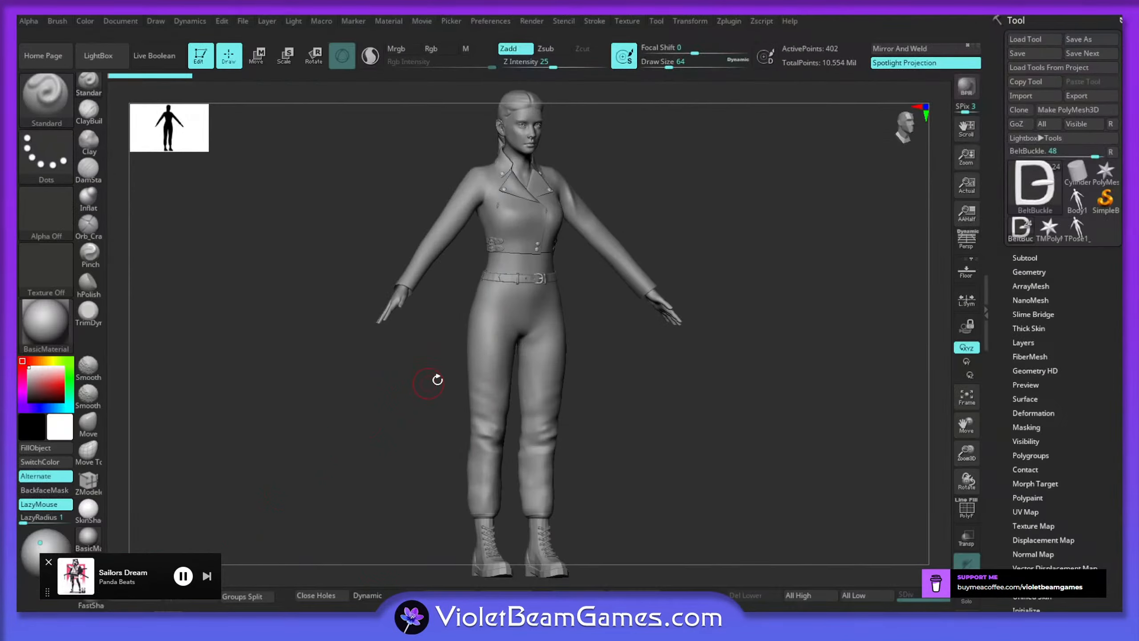
Switch to ZBrush, make Body1 the active subtool and examine the sculpted character up close and at full length
{"action": "left_click", "coordinate": [547, 256], "text": "alt"}
{"action": "mouse_move", "coordinate": [548, 256]}
{"action": "right_mouse_down", "text": "alt"}
{"action": "mouse_move", "coordinate": [528, 386]}
{"action": "mouse_move", "coordinate": [526, 251]}
{"action": "right_mouse_up", "text": "alt"}
{"action": "right_click_drag", "start_coordinate": [526, 251], "coordinate": [516, 359], "text": "alt"}
{"action": "mouse_move", "coordinate": [516, 359]}
{"action": "right_mouse_down", "text": "ctrl"}
{"action": "mouse_move", "coordinate": [520, 211]}
{"action": "mouse_move", "coordinate": [516, 262]}
{"action": "mouse_move", "coordinate": [543, 258]}
{"action": "mouse_move", "coordinate": [522, 269]}
{"action": "right_mouse_up", "text": "ctrl"}
{"action": "left_click", "coordinate": [501, 262], "text": "alt"}
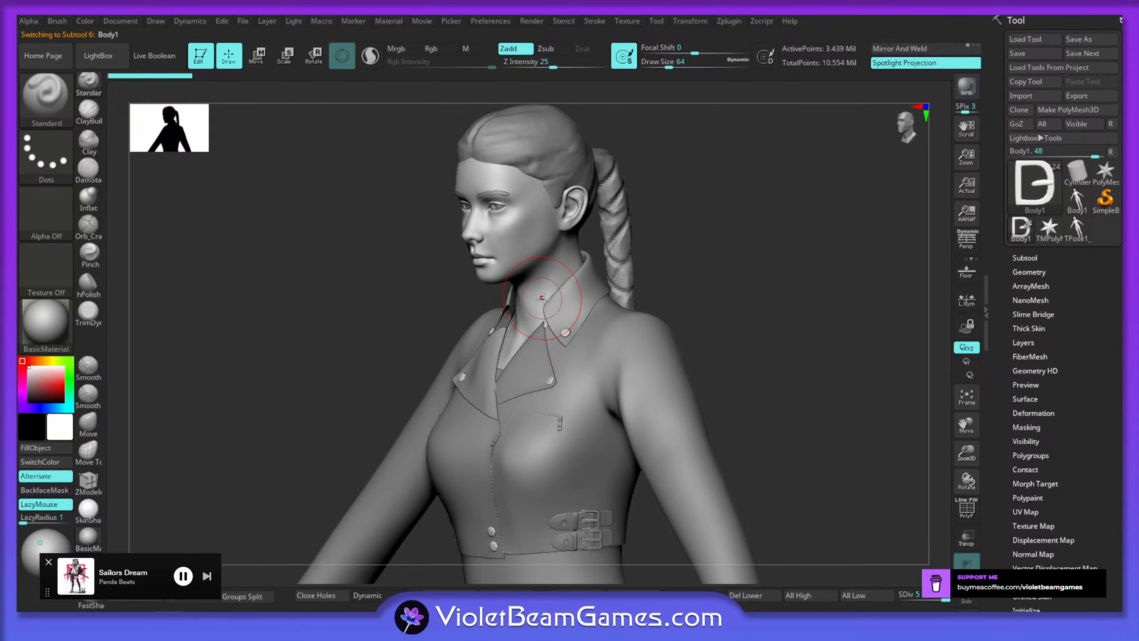
{"action": "mouse_move", "coordinate": [592, 372]}
{"action": "right_mouse_down"}
{"action": "mouse_move", "coordinate": [641, 394]}
{"action": "mouse_move", "coordinate": [632, 439]}
{"action": "mouse_move", "coordinate": [591, 328]}
{"action": "right_mouse_up"}
{"action": "right_click_drag", "start_coordinate": [612, 505], "coordinate": [586, 348], "text": "alt"}
{"action": "mouse_move", "coordinate": [587, 348]}
{"action": "right_mouse_down", "text": "ctrl"}
{"action": "mouse_move", "coordinate": [577, 412]}
{"action": "mouse_move", "coordinate": [562, 388]}
{"action": "mouse_move", "coordinate": [575, 408]}
{"action": "mouse_move", "coordinate": [525, 447]}
{"action": "right_mouse_up", "text": "ctrl"}
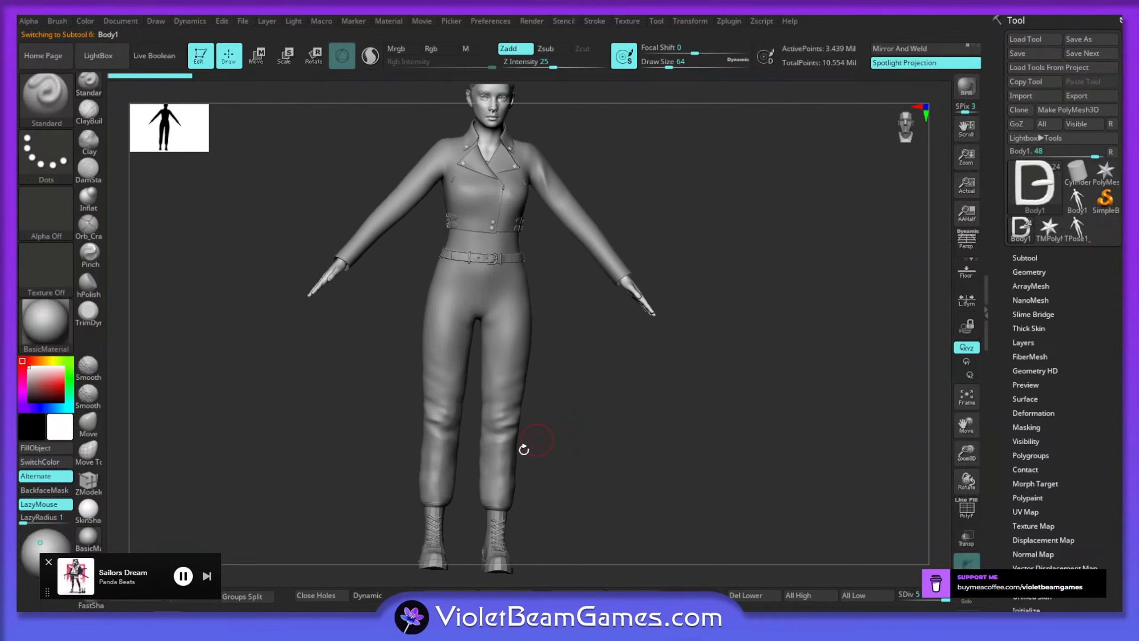
{"action": "right_click_drag", "start_coordinate": [437, 404], "coordinate": [234, 506], "text": "ctrl"}
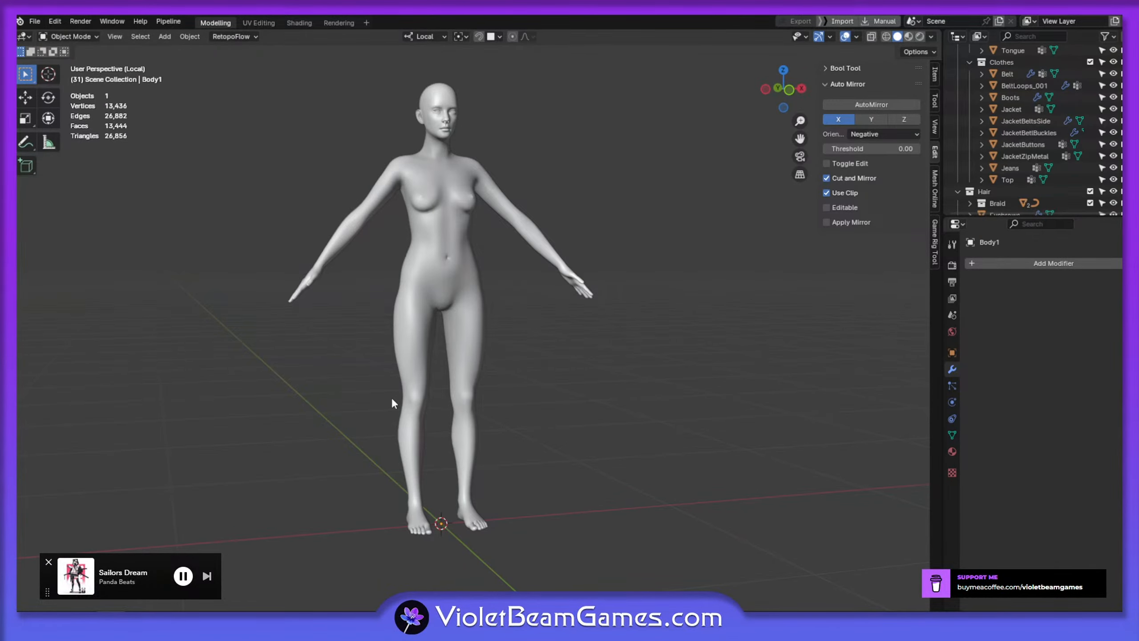
Return to Blender, take the body out of local view and examine the full clothed character from several angles
{"action": "key", "text": "KP_Divide"}
{"action": "middle_click_drag", "start_coordinate": [573, 452], "coordinate": [548, 391]}
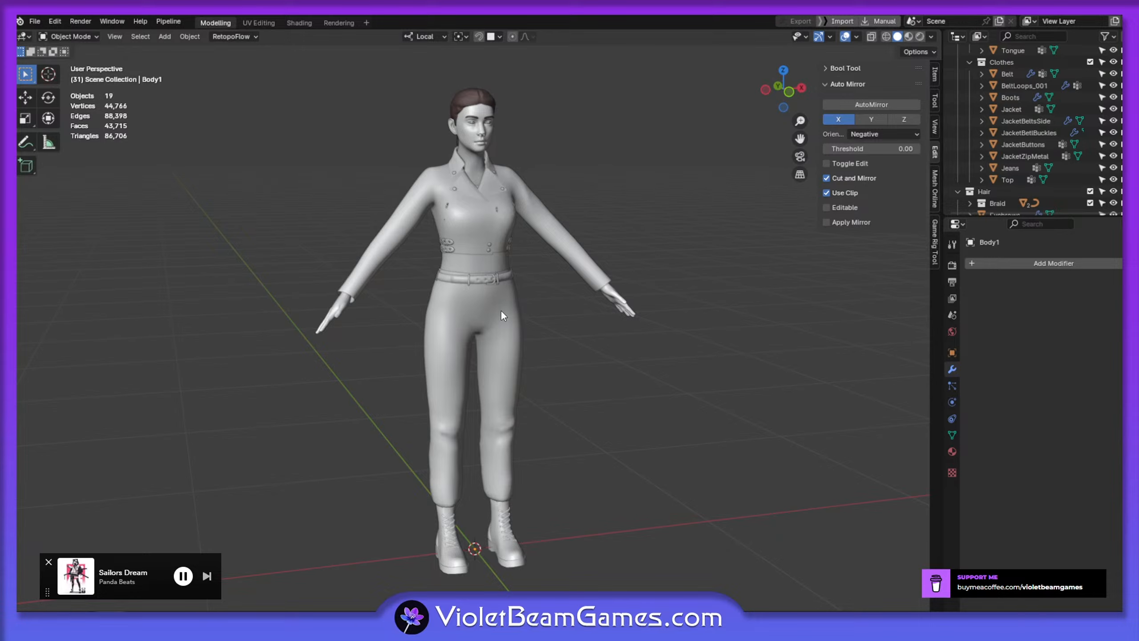
{"action": "middle_click_drag", "start_coordinate": [501, 314], "coordinate": [514, 132]}
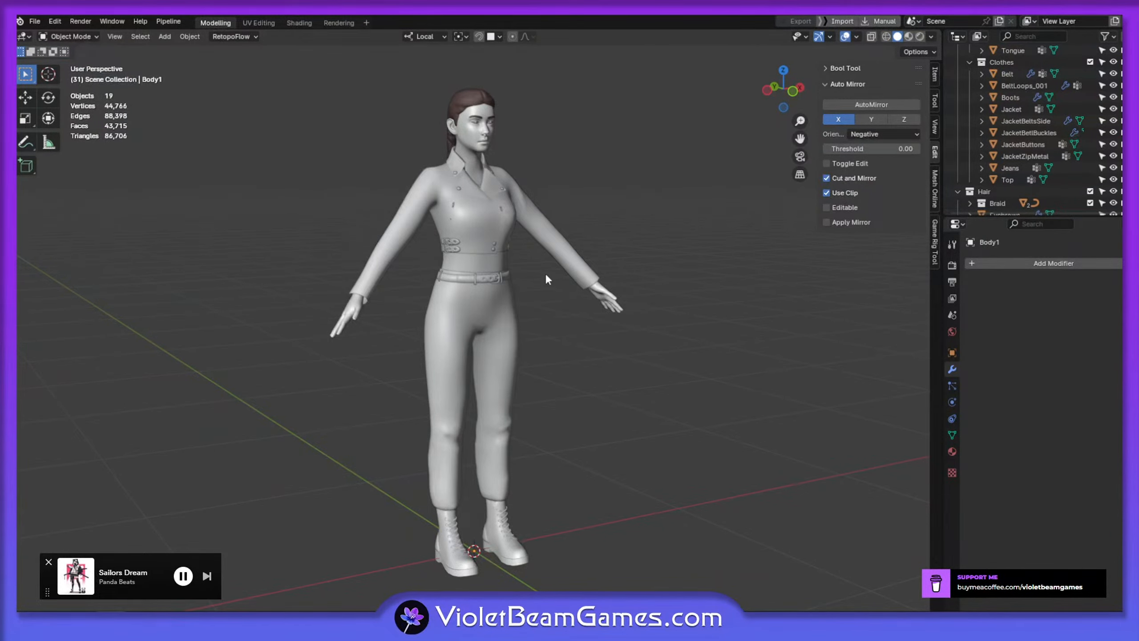
{"action": "middle_click_drag", "start_coordinate": [547, 278], "coordinate": [523, 275]}
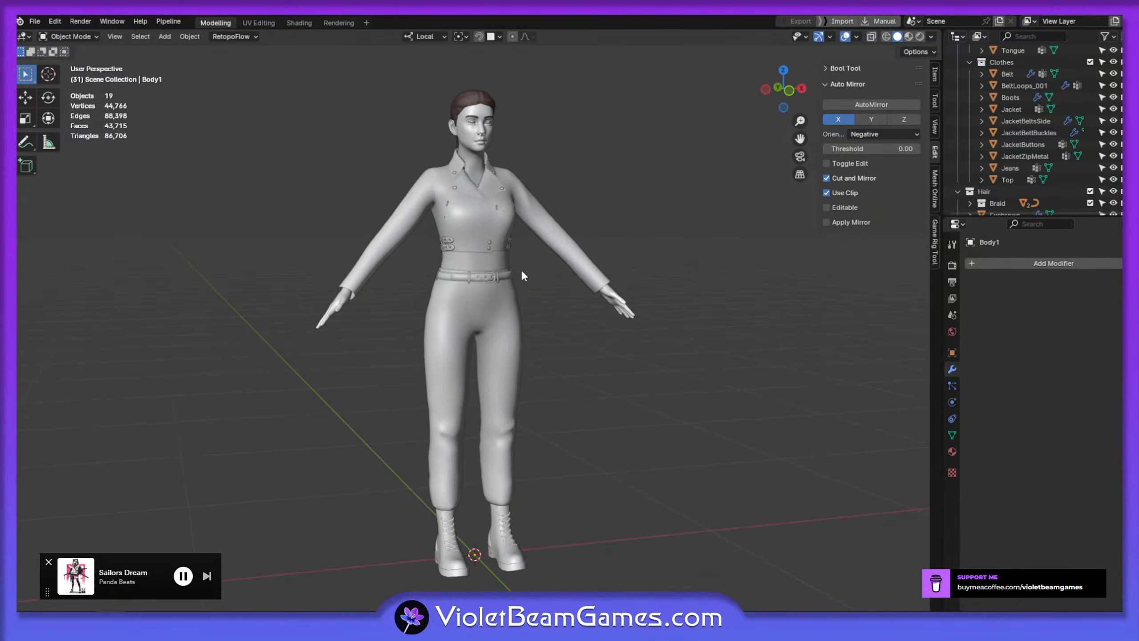
{"action": "left_click", "coordinate": [498, 274]}
{"action": "left_click", "coordinate": [533, 319]}
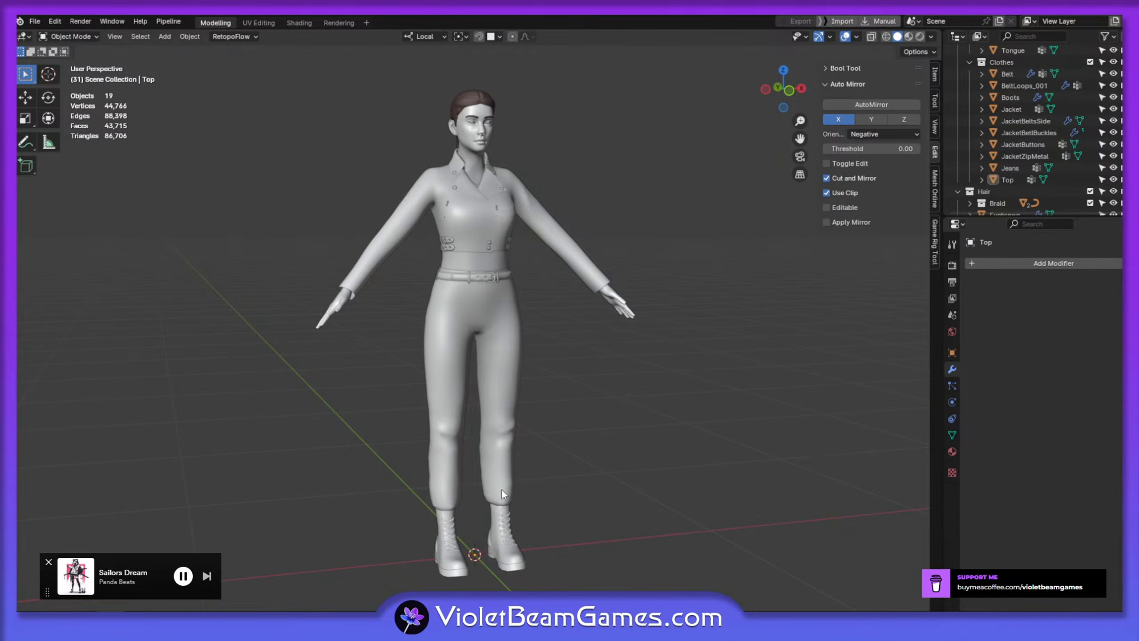
{"action": "left_click", "coordinate": [622, 308]}
{"action": "middle_click_drag", "start_coordinate": [587, 335], "coordinate": [617, 335]}
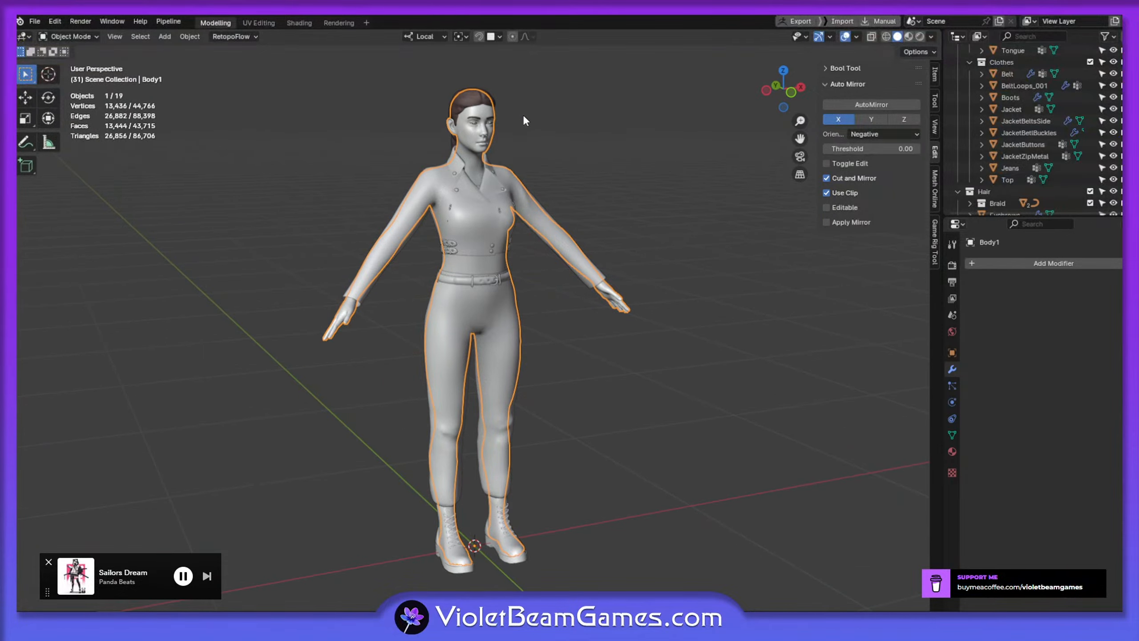
Hide the jacket temporarily, inspect the top's mesh underneath in isolation, and reveal all hidden objects again
{"action": "scroll", "coordinate": [506, 265], "scroll_direction": "up", "scroll_amount": 2}
{"action": "left_click", "coordinate": [510, 233]}
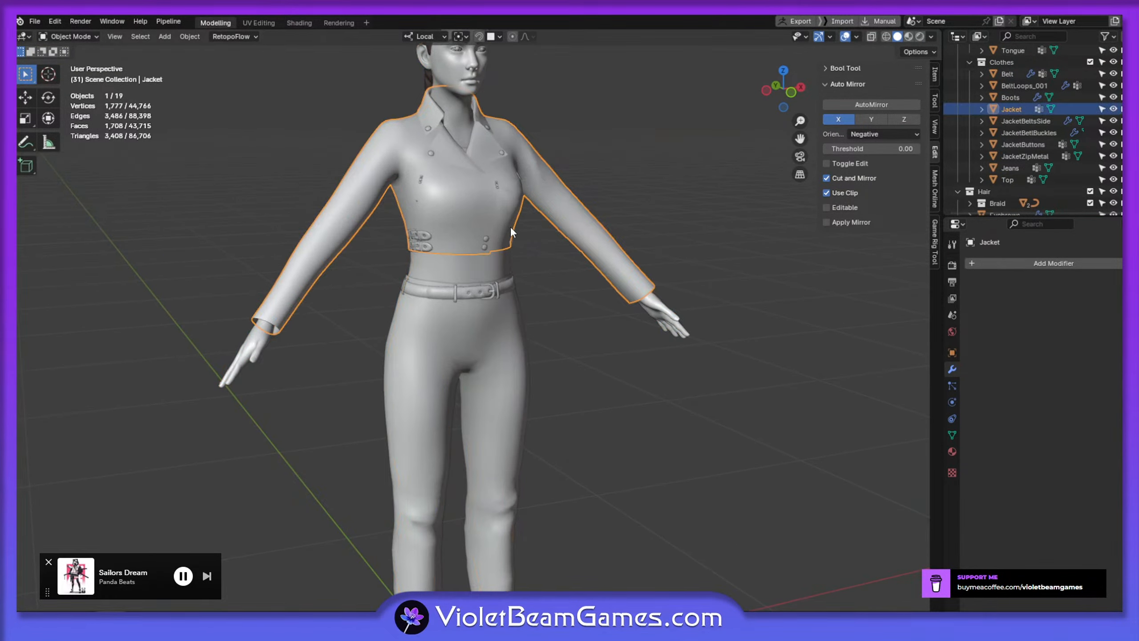
{"action": "key", "text": "h"}
{"action": "middle_click_drag", "start_coordinate": [535, 292], "coordinate": [874, 269]}
{"action": "left_click", "coordinate": [510, 273]}
{"action": "key", "text": "KP_Divide"}
{"action": "key", "text": "Tab"}
{"action": "key", "text": "alt+a"}
{"action": "key", "text": "KP_Divide"}
{"action": "key", "text": "Tab"}
{"action": "key", "text": "alt+h"}
{"action": "scroll", "coordinate": [1067, 135], "scroll_direction": "down", "scroll_amount": 2}
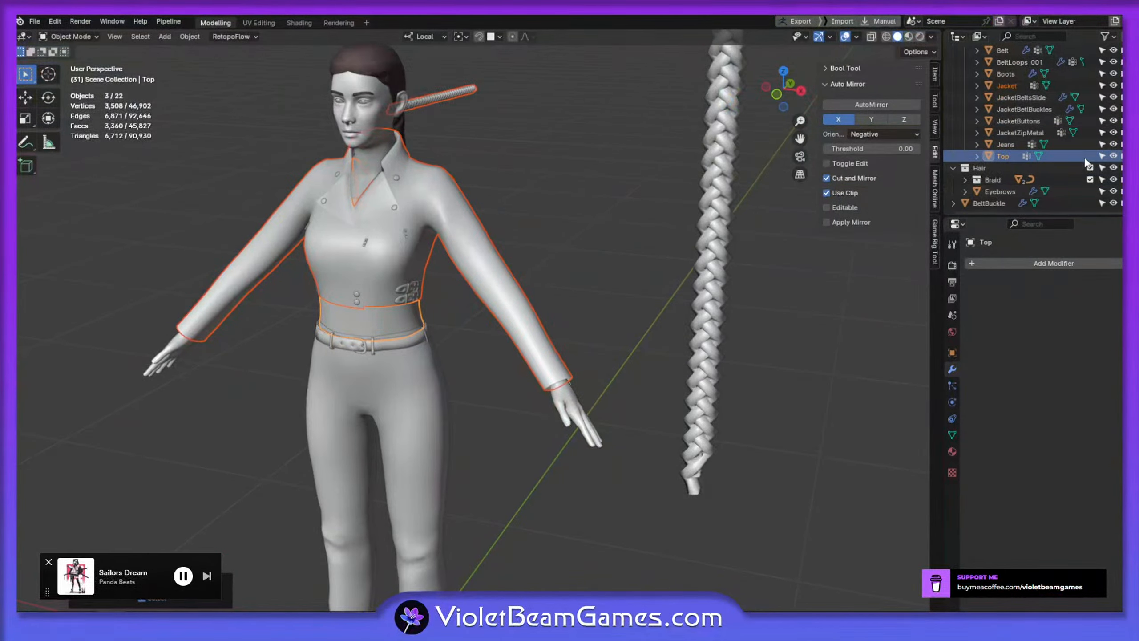
Try hiding the whole Hair collection
{"action": "left_click", "coordinate": [1113, 168]}
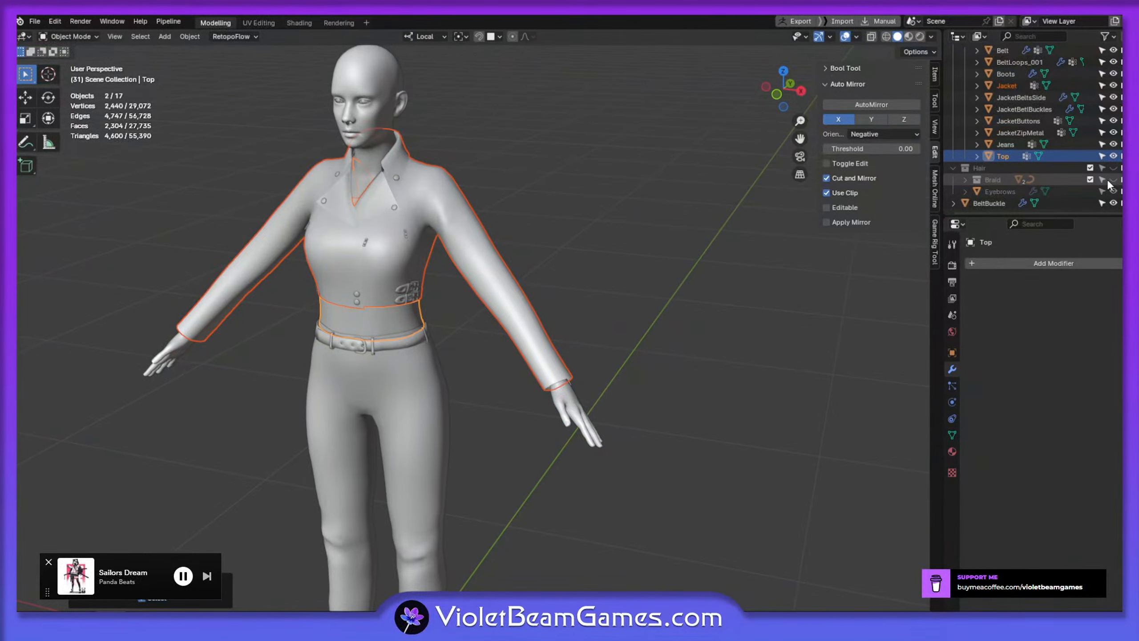
{"action": "left_click", "coordinate": [1113, 191]}
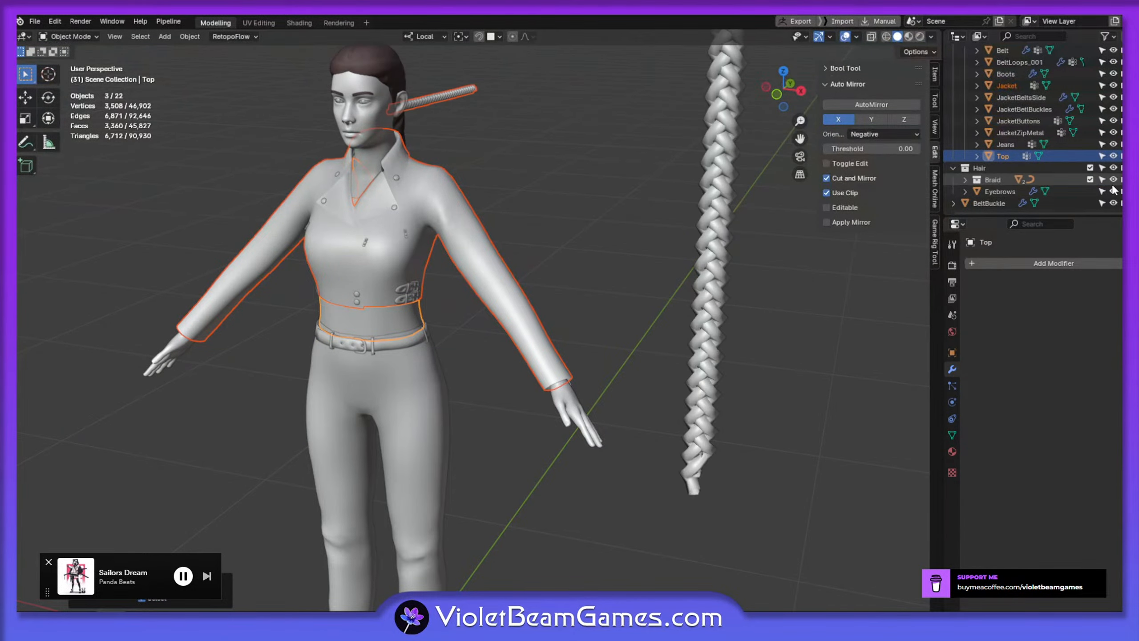
{"action": "left_click", "coordinate": [1114, 168]}
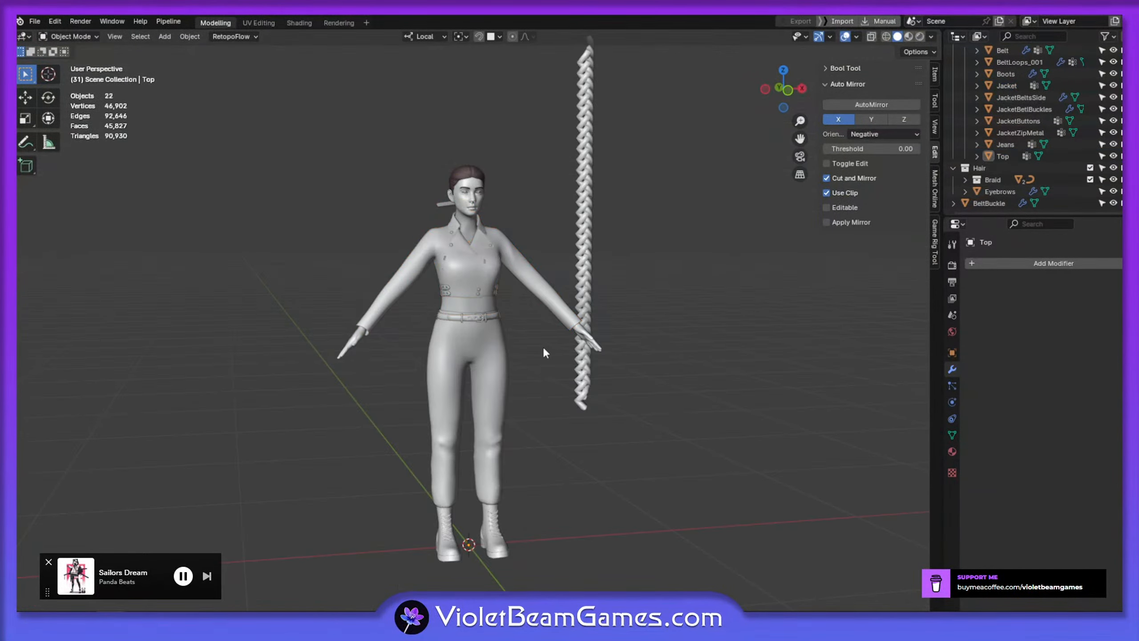
Expand the Braid collection and hide the Brad_Curve and Brad_Mesh objects
{"action": "middle_click_drag", "start_coordinate": [543, 352], "coordinate": [618, 256]}
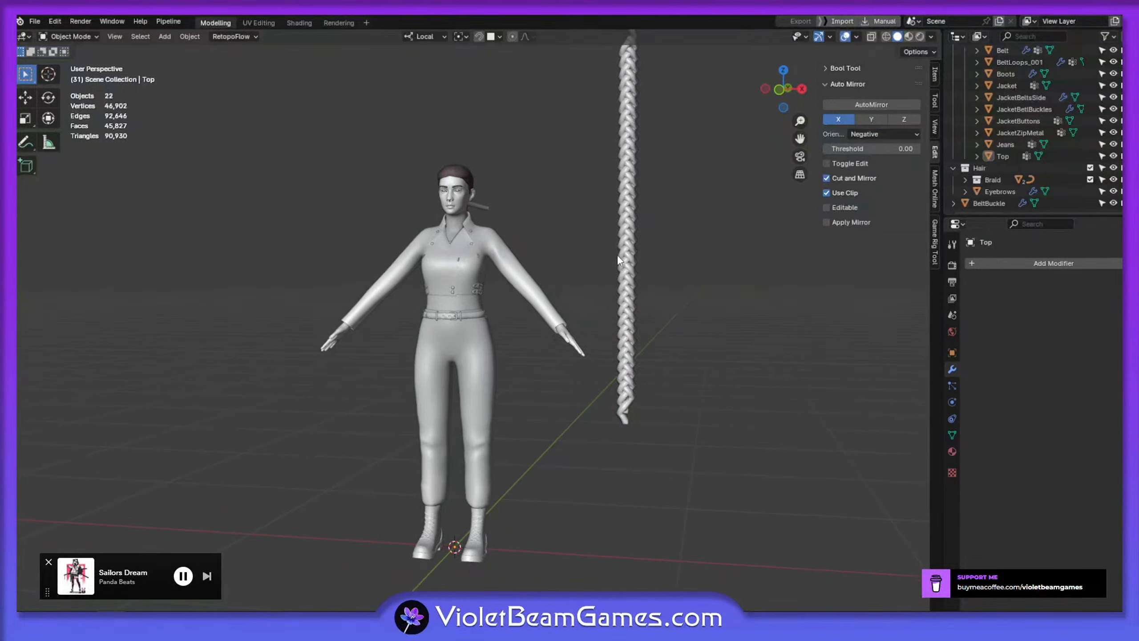
{"action": "middle_click_drag", "start_coordinate": [1070, 153], "coordinate": [1065, 154]}
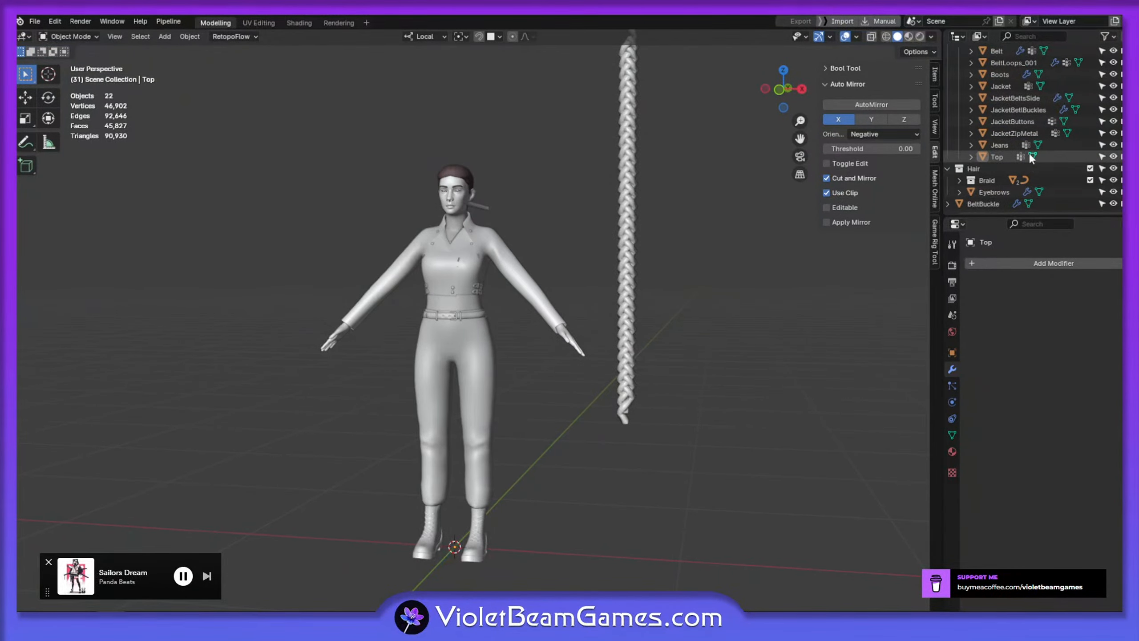
{"action": "left_click", "coordinate": [959, 181]}
{"action": "scroll", "coordinate": [1049, 165], "scroll_direction": "down", "scroll_amount": 3}
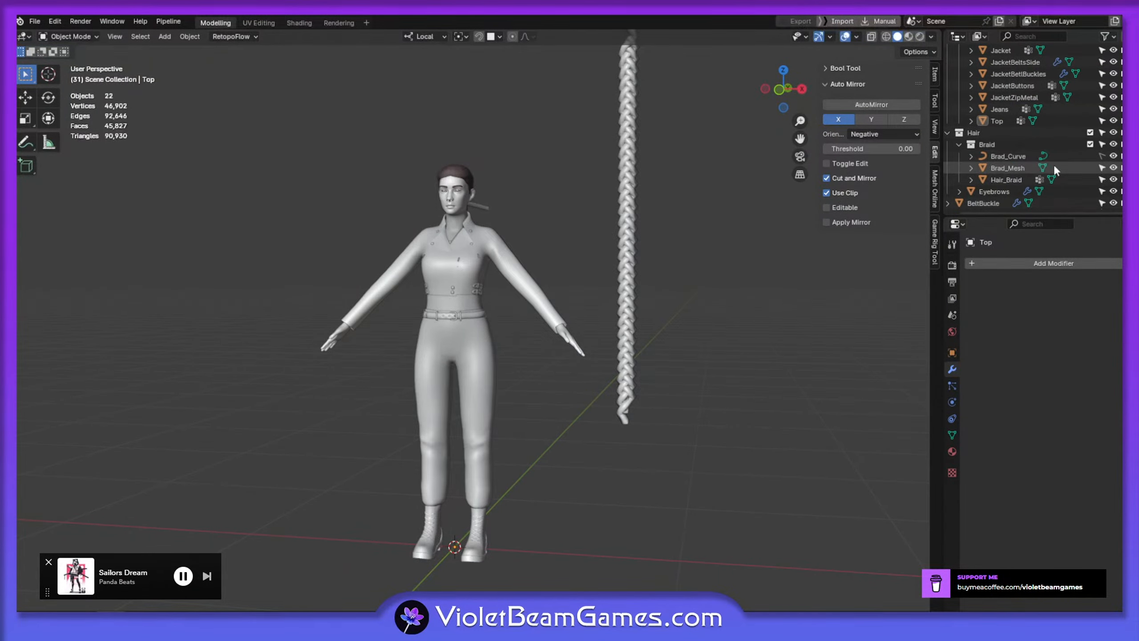
{"action": "left_click", "coordinate": [1114, 156]}
{"action": "middle_click_drag", "start_coordinate": [534, 220], "coordinate": [522, 274]}
{"action": "left_click", "coordinate": [507, 193]}
{"action": "key", "text": "h"}
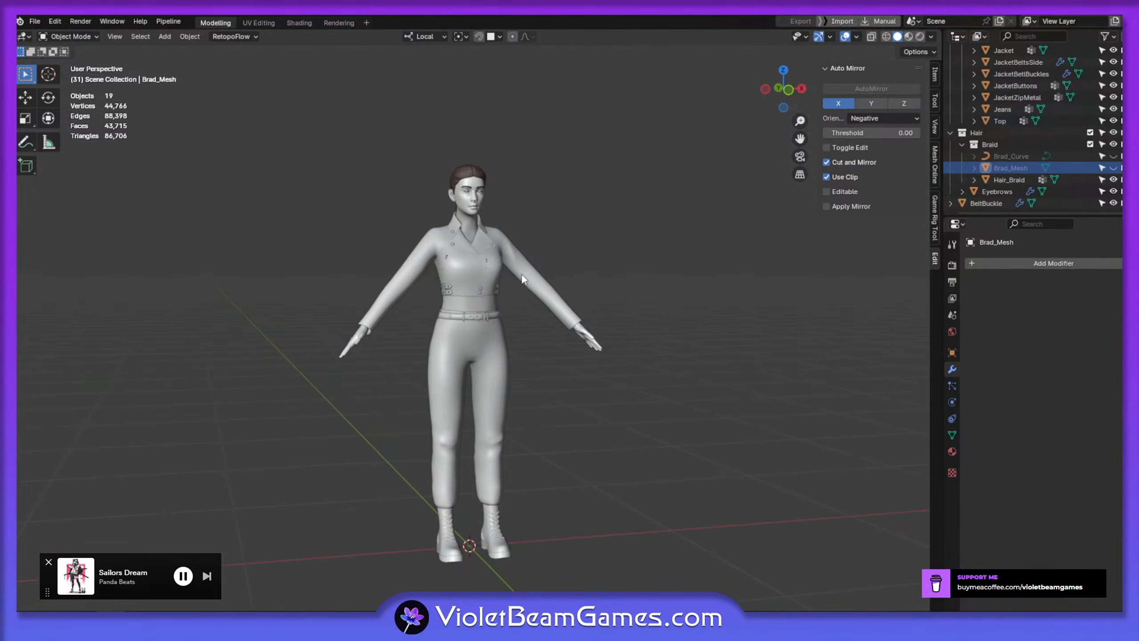
Select the jacket on the character, view it from an angle and start Marvelous Designer
{"action": "left_click", "coordinate": [521, 276]}
{"action": "middle_click_drag", "start_coordinate": [535, 354], "coordinate": [517, 299]}
{"action": "middle_click_drag", "start_coordinate": [479, 223], "coordinate": [405, 315]}
{"action": "key", "text": "super"}
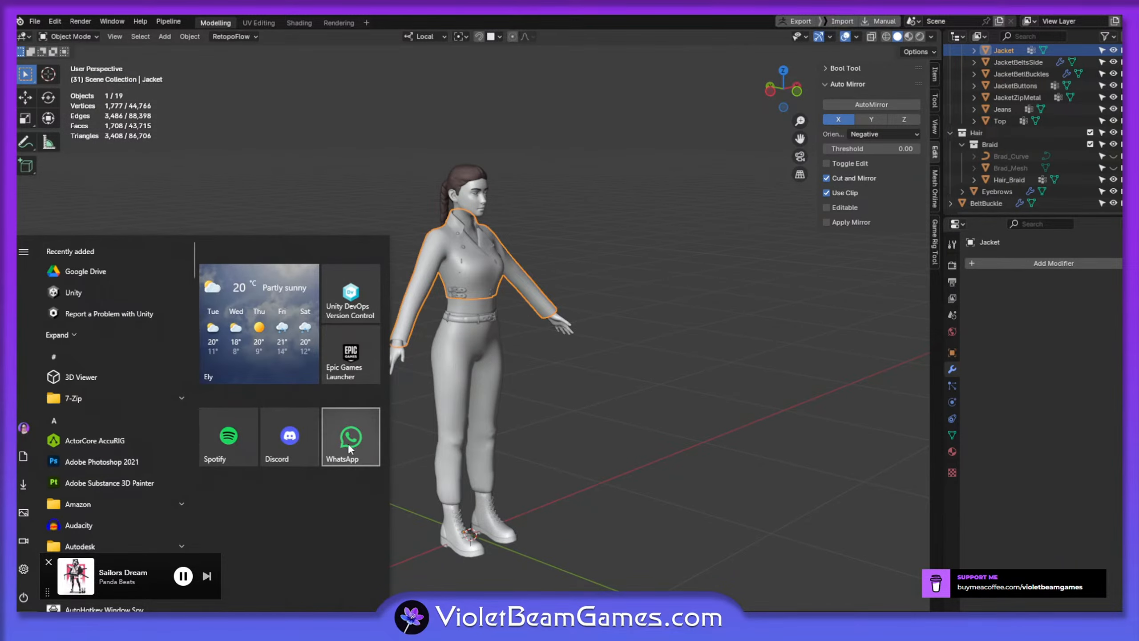
{"action": "type", "text": "mar"}
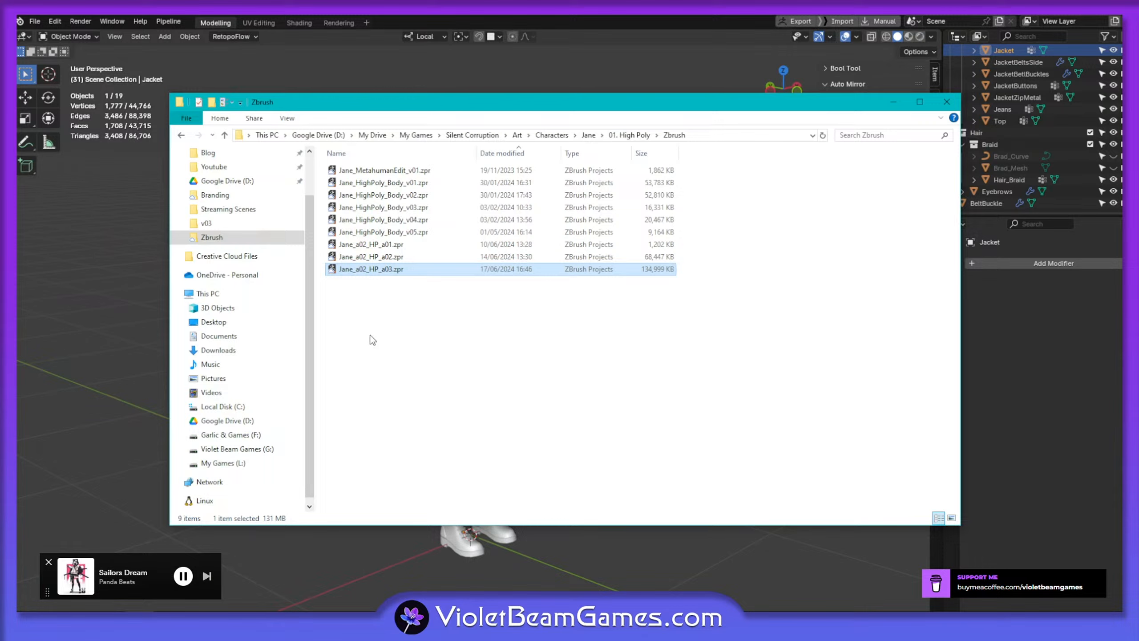
Browse to Jane's 01. High Poly > MD > Biker Jacket folder, pick Jane_a02_BikerJacket_a02.zprj and move the file window aside
{"action": "left_click", "coordinate": [588, 135]}
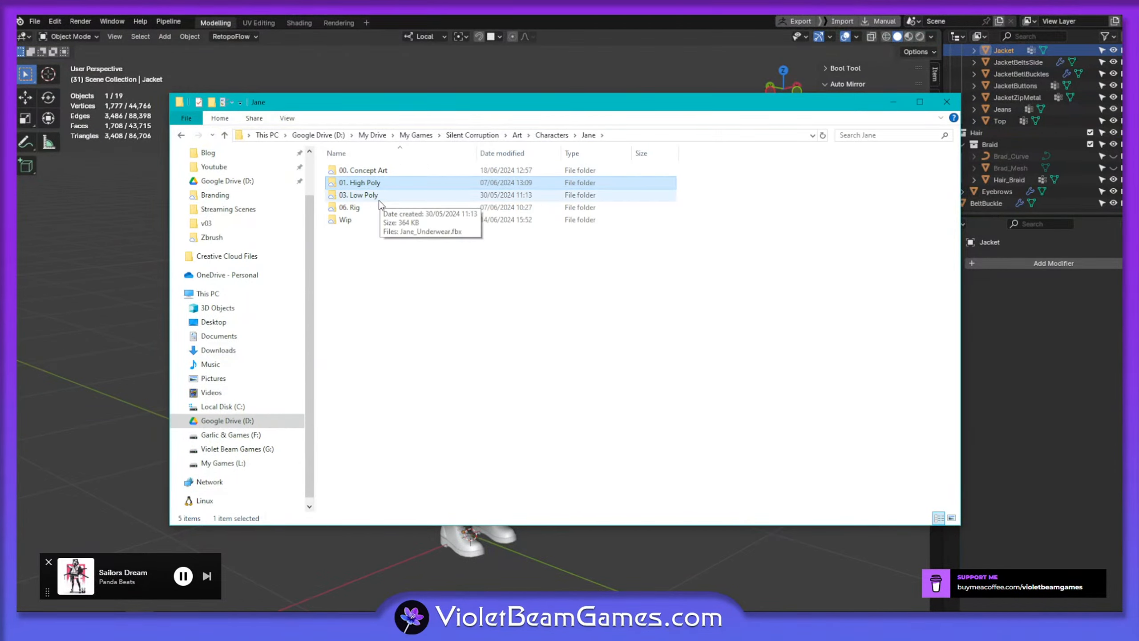
{"action": "double_click", "coordinate": [387, 184]}
{"action": "double_click", "coordinate": [368, 207]}
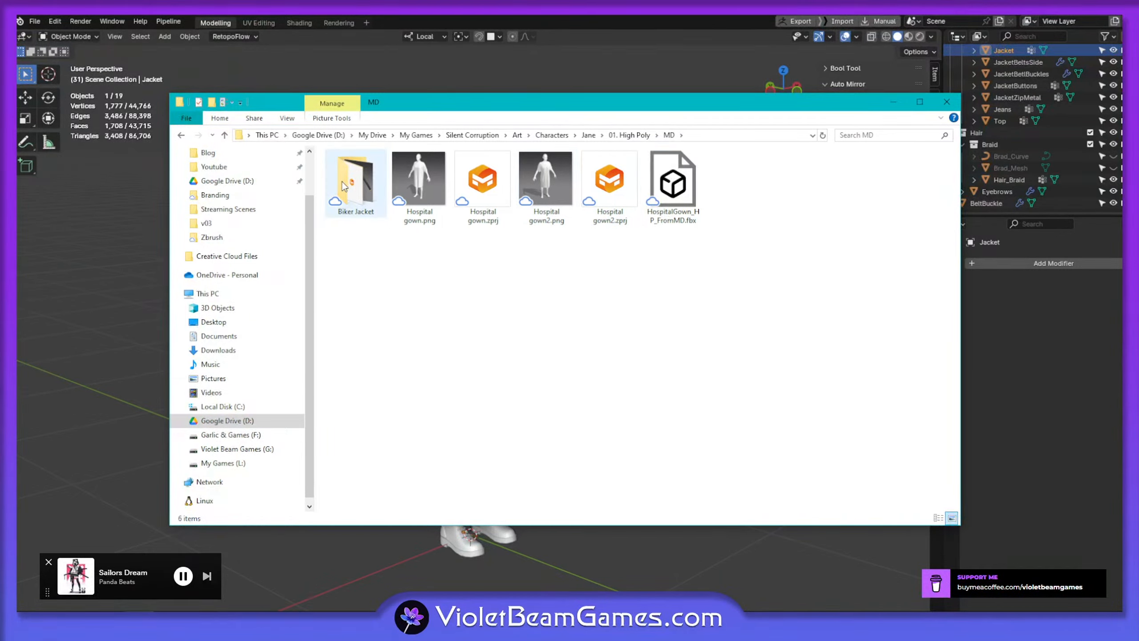
{"action": "double_click", "coordinate": [365, 181]}
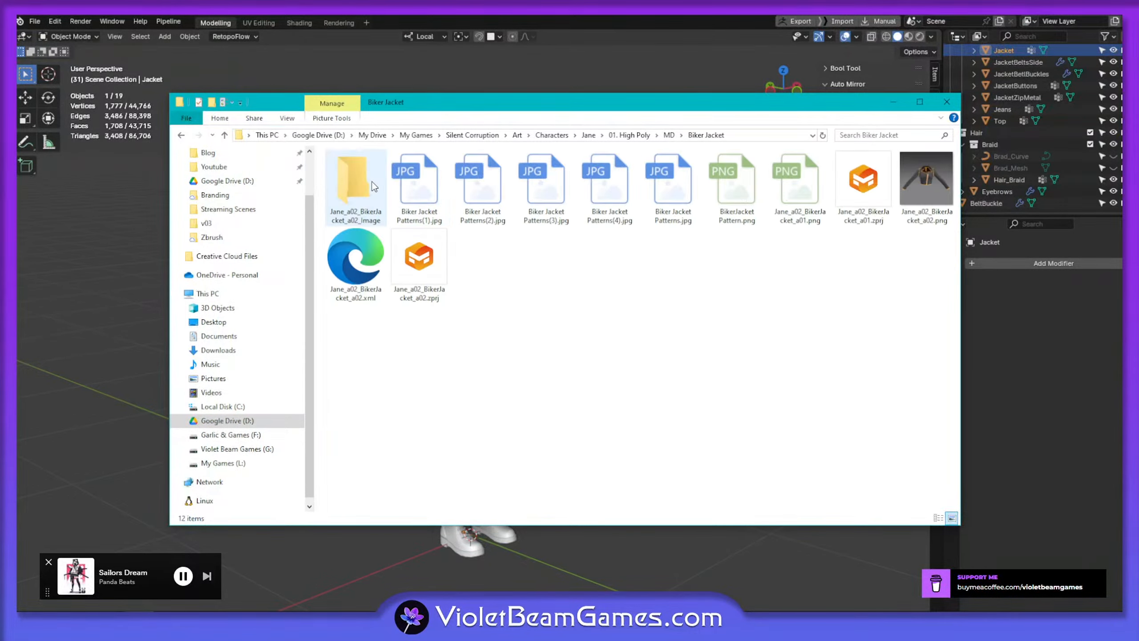
{"action": "left_click", "coordinate": [871, 200]}
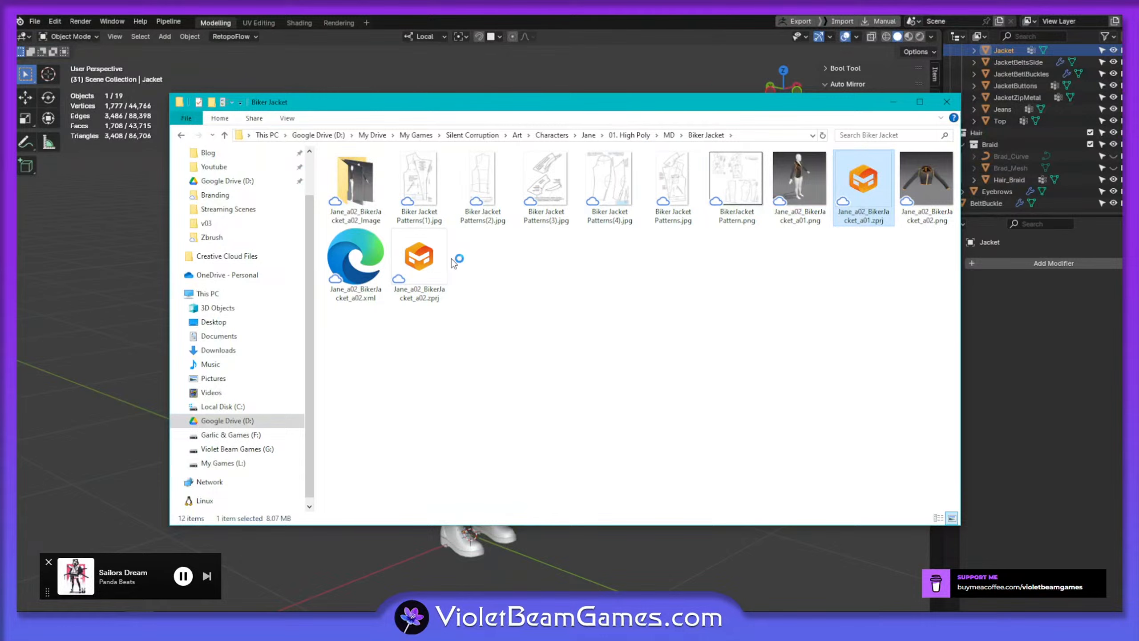
{"action": "left_click", "coordinate": [425, 279]}
{"action": "left_click_drag", "start_coordinate": [768, 99], "coordinate": [1137, 105]}
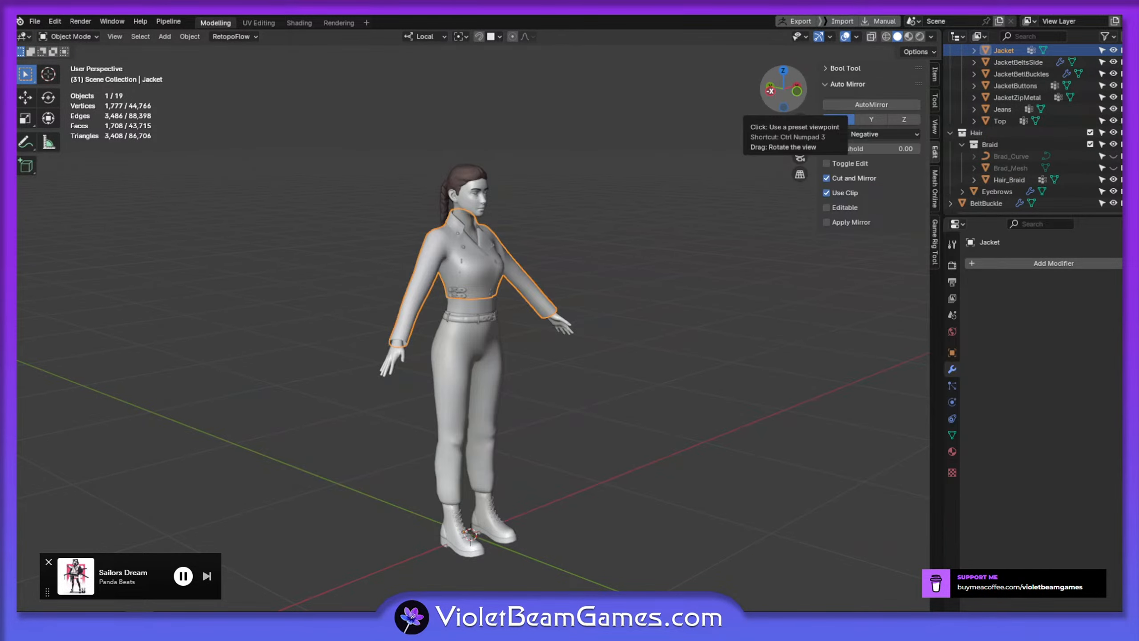
View the whole clothed character in Blender from the front and the side with nothing selected
{"action": "left_click", "coordinate": [596, 454]}
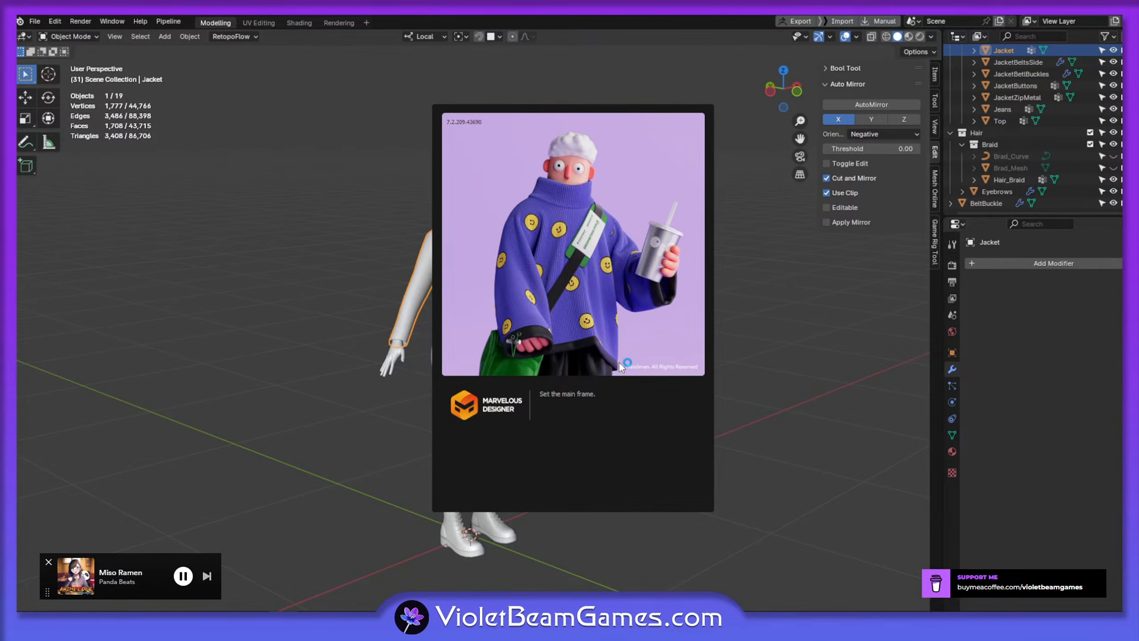
{"action": "left_click", "coordinate": [524, 532]}
{"action": "left_click", "coordinate": [628, 547]}
{"action": "middle_click_drag", "start_coordinate": [727, 503], "coordinate": [665, 500]}
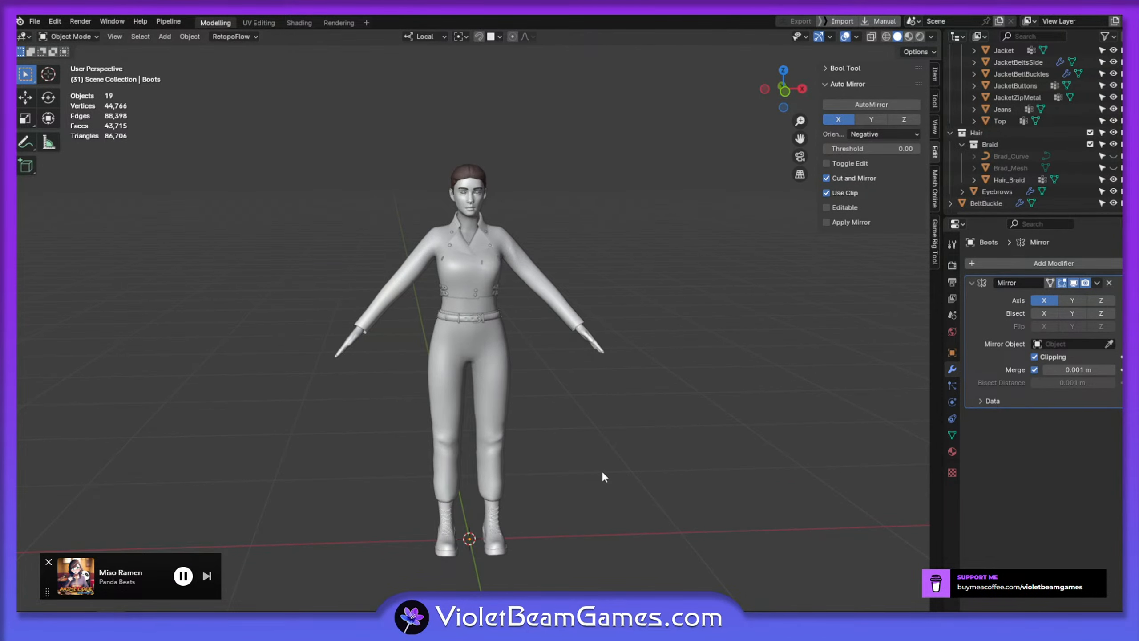
{"action": "left_click", "coordinate": [590, 550]}
{"action": "middle_click_drag", "start_coordinate": [590, 458], "coordinate": [521, 409]}
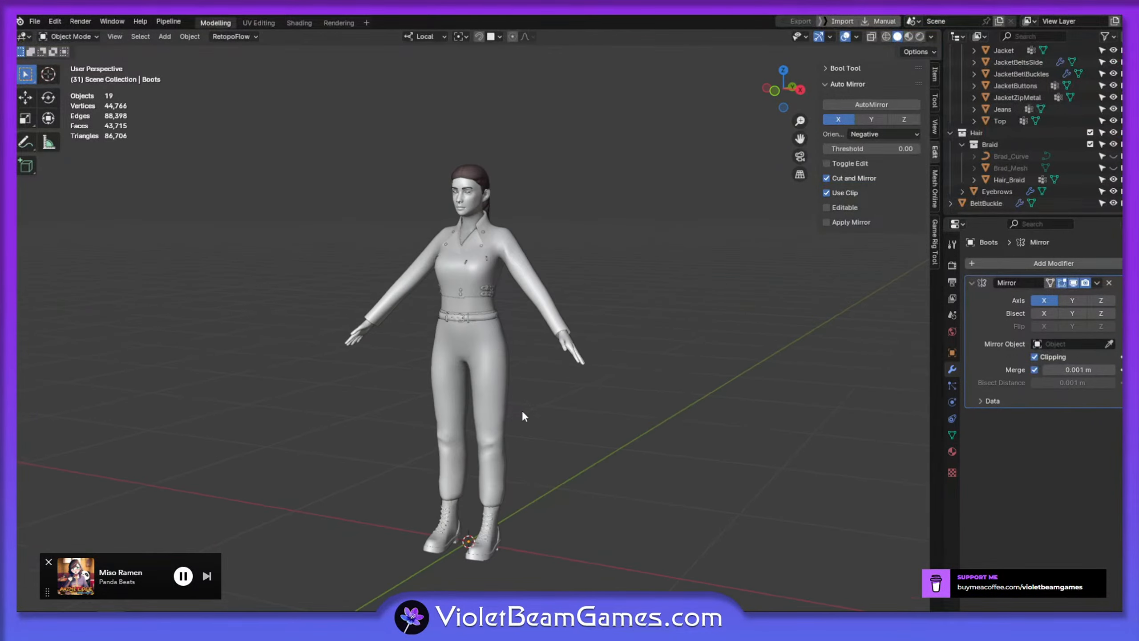
Select the jacket and inspect its mesh topology in Edit Mode from both sides
{"action": "left_click", "coordinate": [534, 299]}
{"action": "middle_click_drag", "start_coordinate": [534, 299], "coordinate": [333, 467]}
{"action": "scroll", "coordinate": [420, 278], "scroll_direction": "up", "scroll_amount": 2}
{"action": "key", "text": "Tab"}
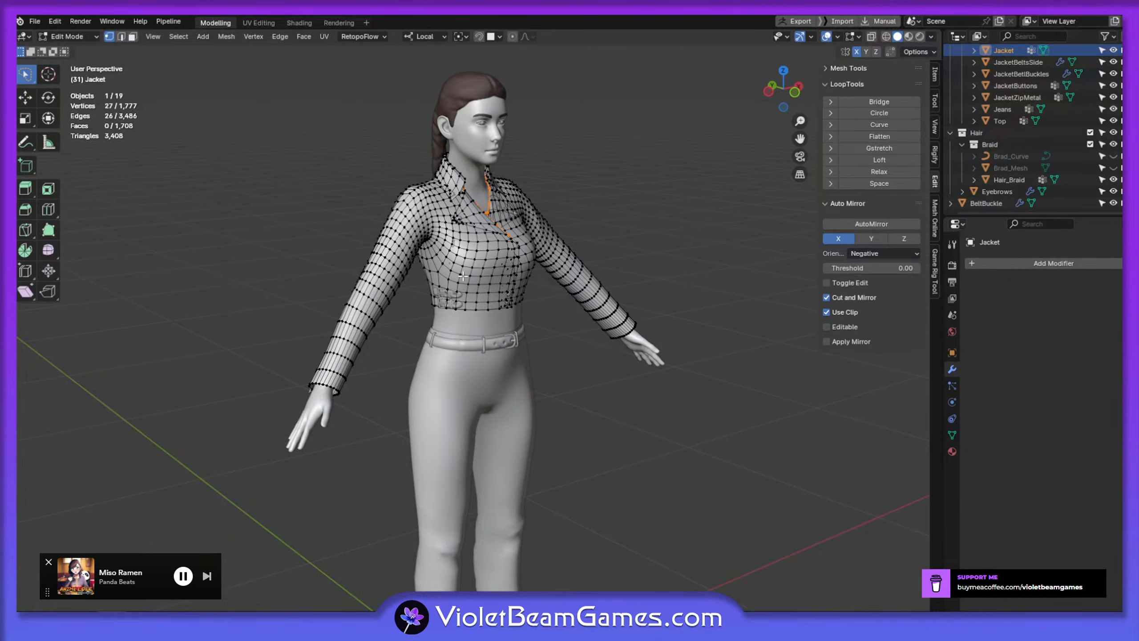
{"action": "middle_click_drag", "start_coordinate": [519, 253], "coordinate": [442, 211]}
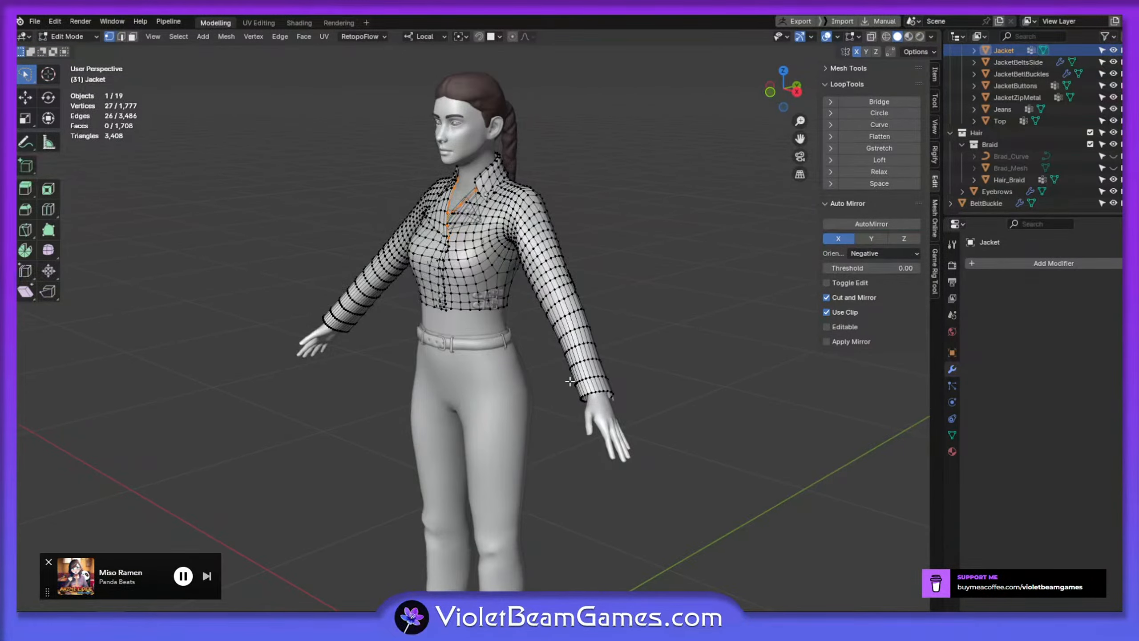
{"action": "middle_click_drag", "start_coordinate": [323, 310], "coordinate": [459, 314]}
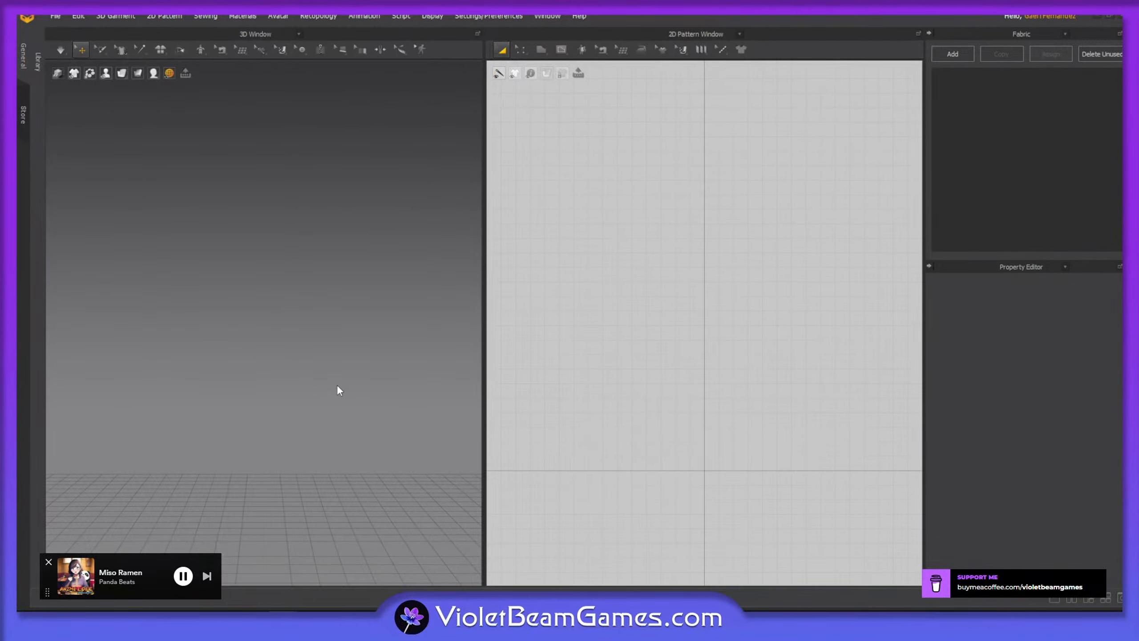
Bring up the Marvelous Designer windows and check the jacket project in the 3D view
{"action": "mouse_move", "coordinate": [285, 621]}
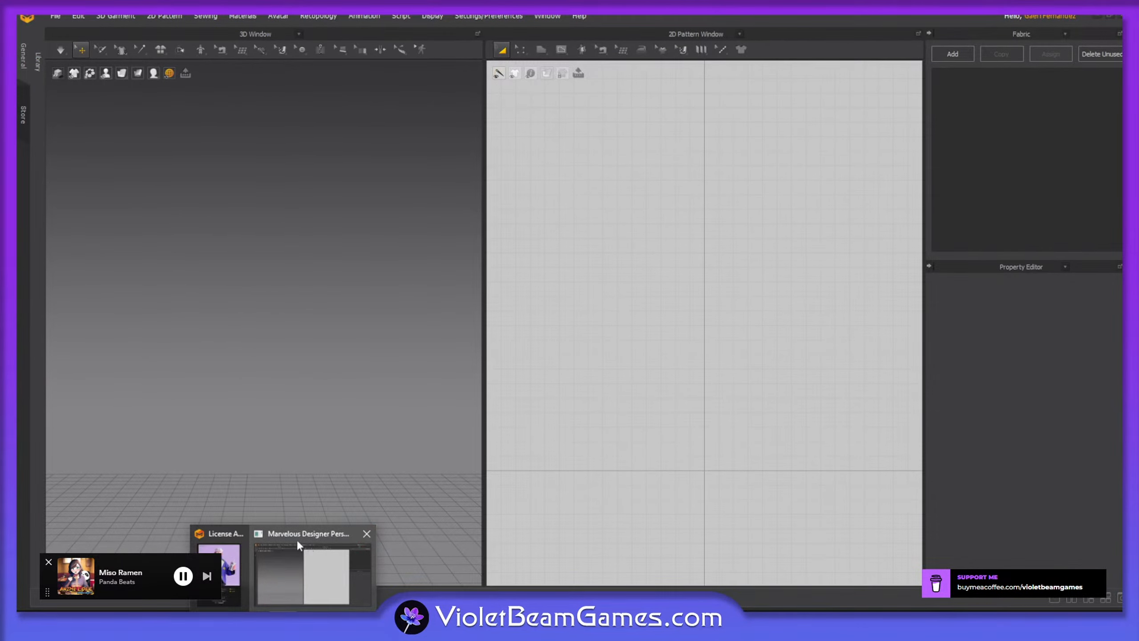
{"action": "left_click", "coordinate": [240, 534]}
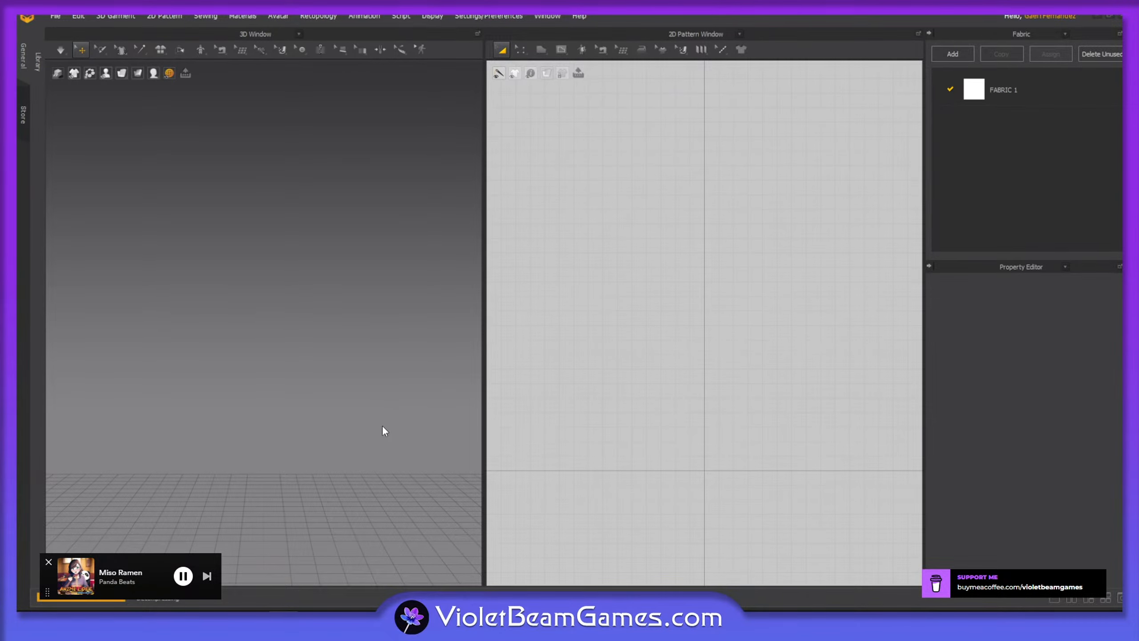
{"action": "right_click_drag", "start_coordinate": [316, 381], "coordinate": [419, 406]}
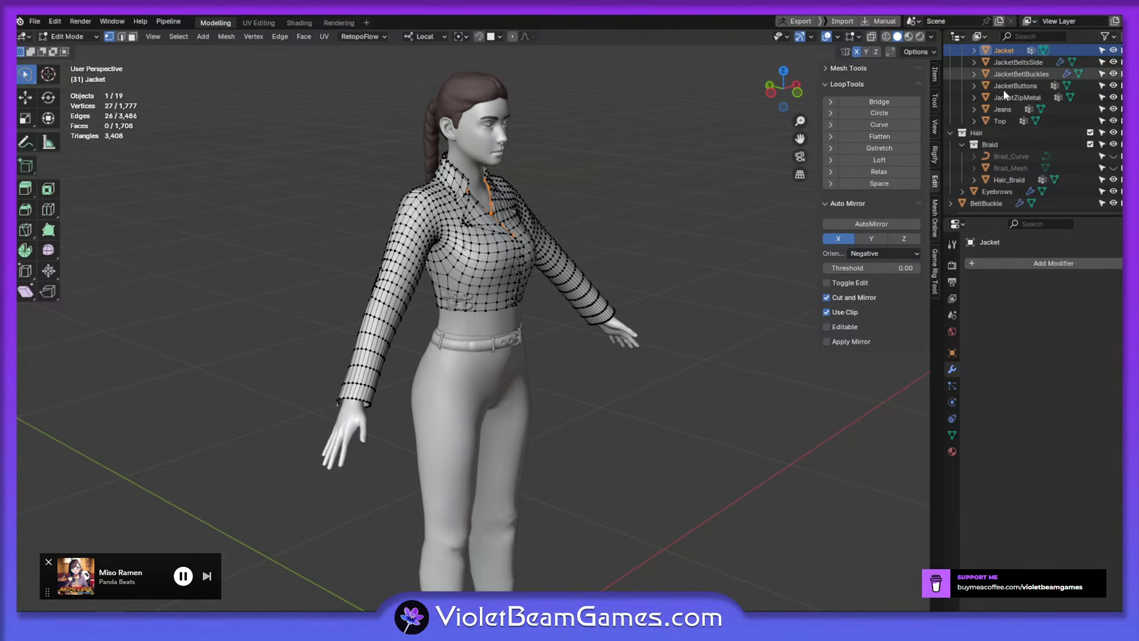
Go back to Blender, return the jacket to Object Mode and examine its shape and details up close
{"action": "scroll", "coordinate": [572, 415], "scroll_direction": "down", "scroll_amount": 3}
{"action": "middle_click_drag", "start_coordinate": [679, 415], "coordinate": [576, 408]}
{"action": "key", "text": "Tab"}
{"action": "scroll", "coordinate": [555, 398], "scroll_direction": "up", "scroll_amount": 4}
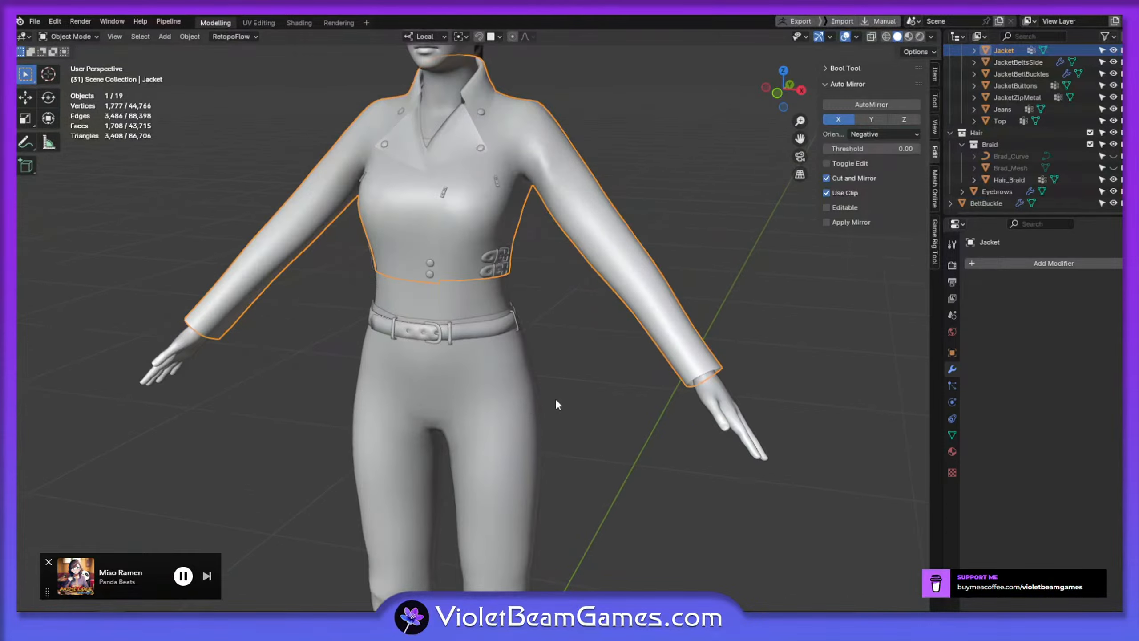
{"action": "scroll", "coordinate": [505, 403], "scroll_direction": "down", "scroll_amount": 2}
Select the jeans, view them in isolation and bring the rest of the character back
{"action": "middle_click_drag", "start_coordinate": [506, 402], "coordinate": [492, 302], "text": "shift"}
{"action": "left_click", "coordinate": [492, 304]}
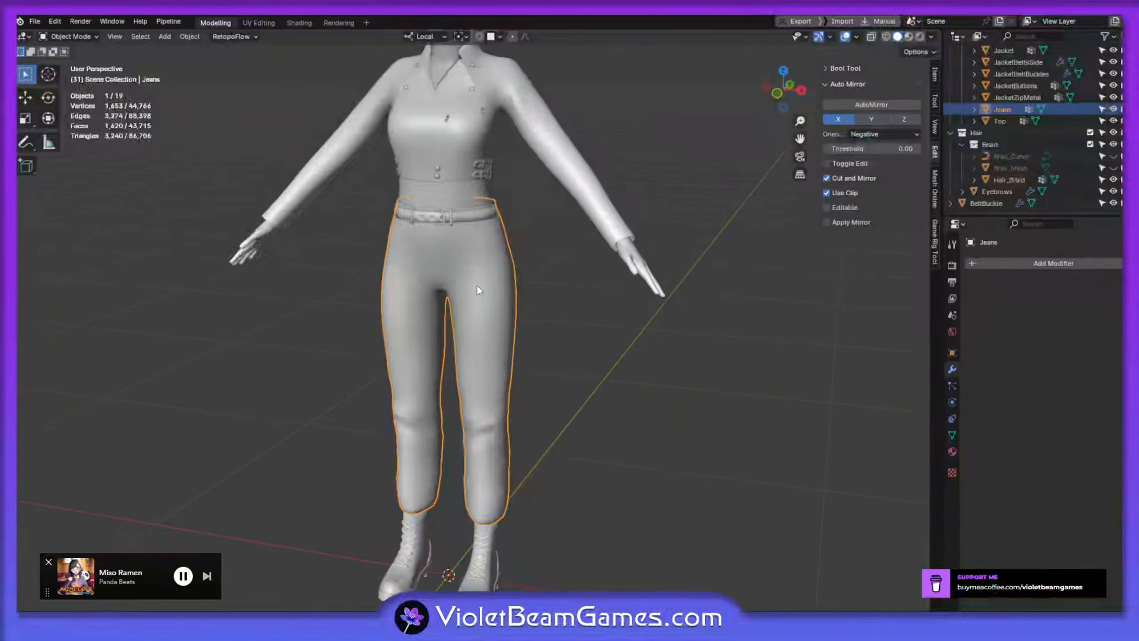
{"action": "left_click", "coordinate": [469, 196]}
{"action": "middle_click_drag", "start_coordinate": [470, 195], "coordinate": [531, 268]}
{"action": "left_click", "coordinate": [498, 357]}
{"action": "key", "text": "KP_Divide"}
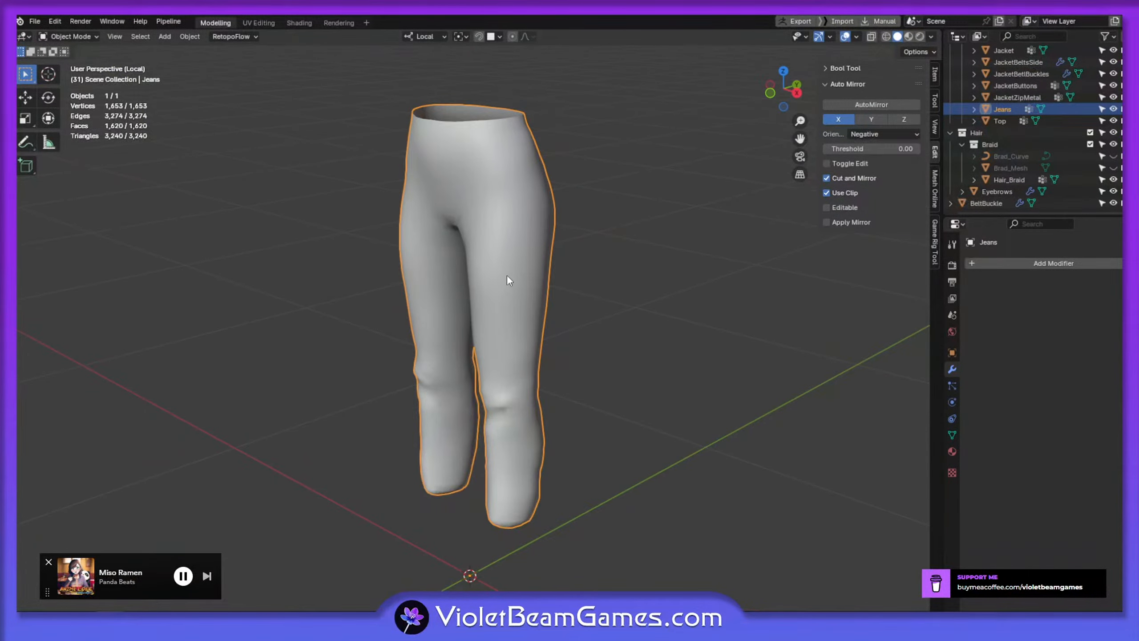
{"action": "key", "text": "KP_Divide"}
Inspect the jeans' mesh around the waist, knees and cuffs in Edit Mode and return to Object Mode
{"action": "key", "text": "Tab"}
{"action": "middle_click_drag", "start_coordinate": [522, 247], "coordinate": [518, 389]}
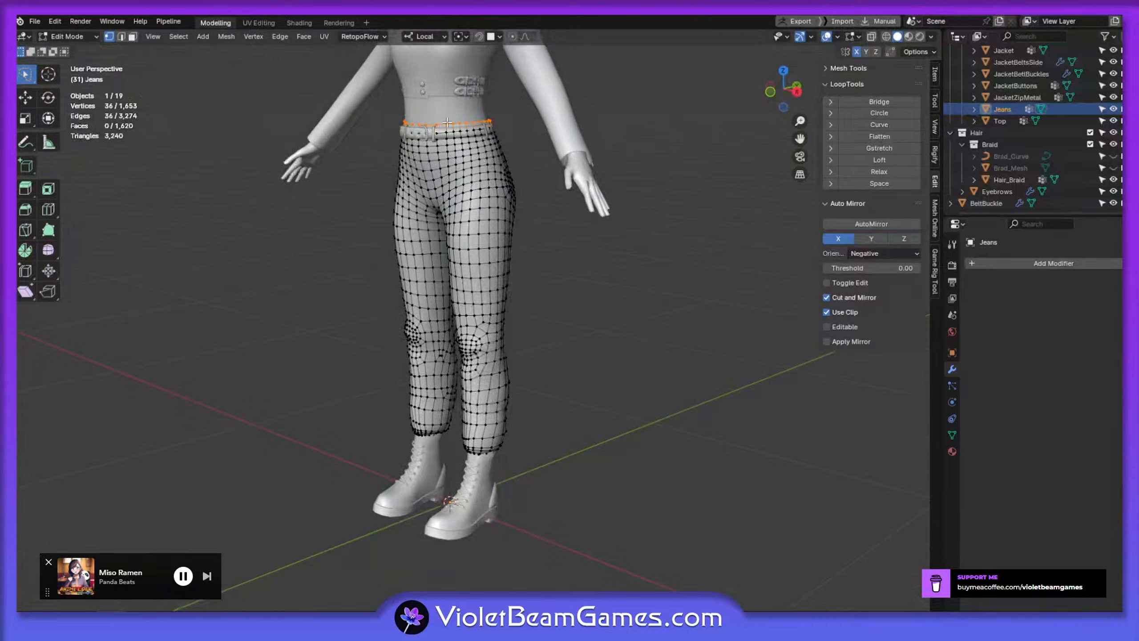
{"action": "middle_click_drag", "start_coordinate": [451, 138], "coordinate": [591, 392]}
{"action": "key", "text": "Tab"}
Select the boots, inspect their mesh and laces closely in Edit Mode, and return to Object Mode
{"action": "scroll", "coordinate": [533, 493], "scroll_direction": "up", "scroll_amount": 2}
{"action": "left_click", "coordinate": [526, 411]}
{"action": "key", "text": "Tab"}
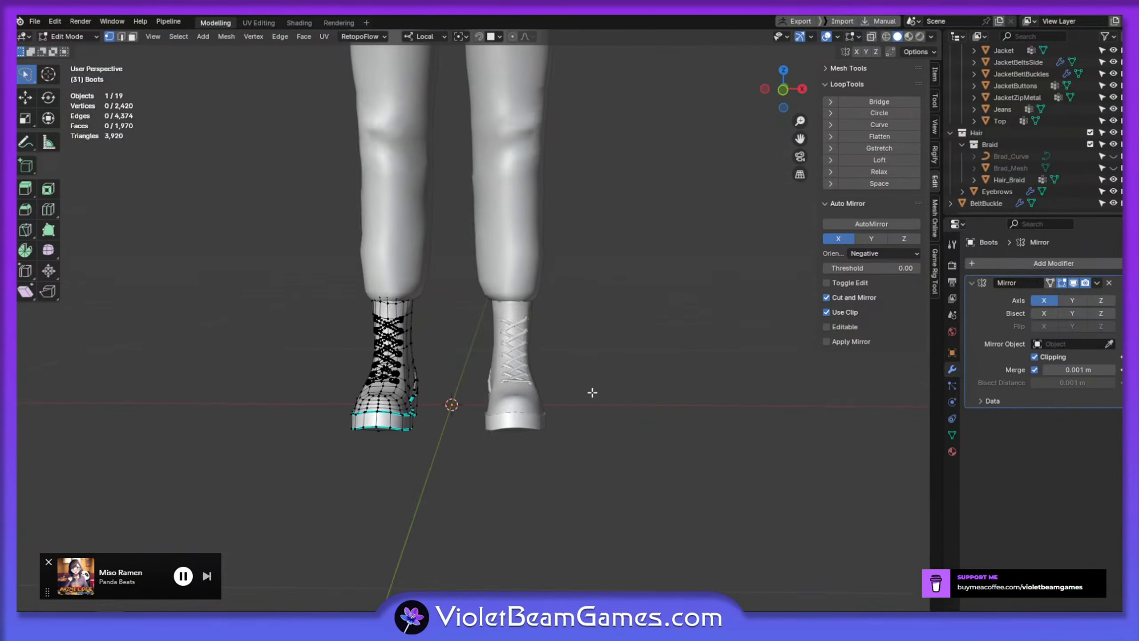
{"action": "scroll", "coordinate": [449, 386], "scroll_direction": "up", "scroll_amount": 3}
{"action": "middle_click_drag", "start_coordinate": [448, 385], "coordinate": [562, 359]}
{"action": "scroll", "coordinate": [545, 417], "scroll_direction": "up", "scroll_amount": 3}
{"action": "middle_click_drag", "start_coordinate": [686, 379], "coordinate": [400, 387], "text": "shift"}
{"action": "left_click", "coordinate": [535, 385]}
{"action": "key", "text": "Tab"}
Deselect the boots and frame the entire clothed character at an angle
{"action": "scroll", "coordinate": [505, 429], "scroll_direction": "down", "scroll_amount": 3}
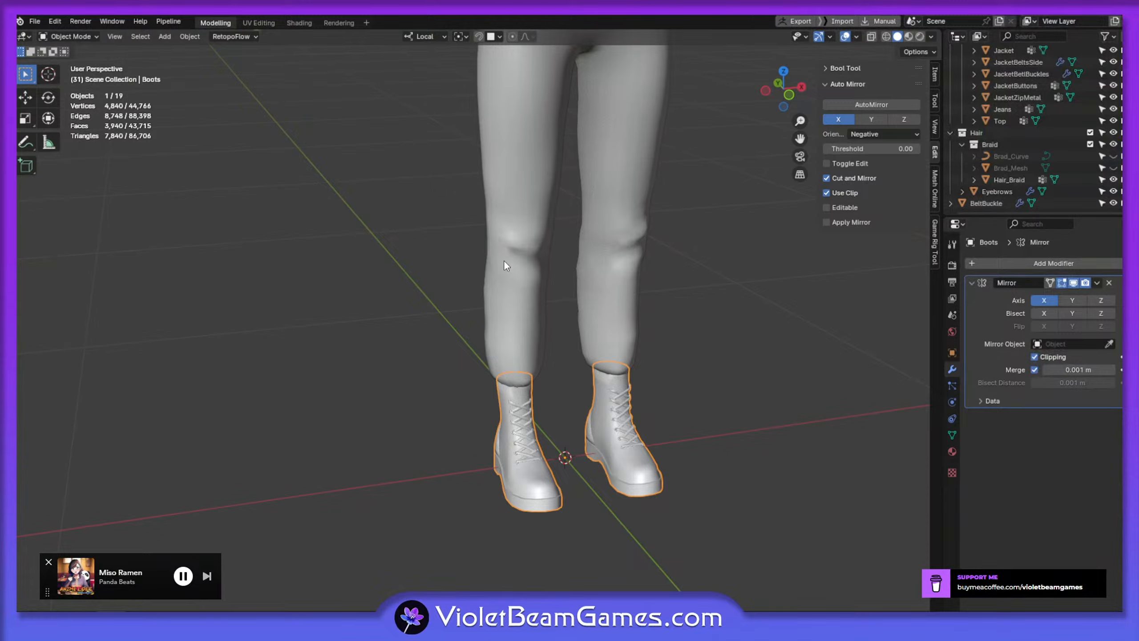
{"action": "scroll", "coordinate": [445, 356], "scroll_direction": "down", "scroll_amount": 6}
{"action": "left_click", "coordinate": [597, 349]}
{"action": "middle_click_drag", "start_coordinate": [504, 300], "coordinate": [521, 376]}
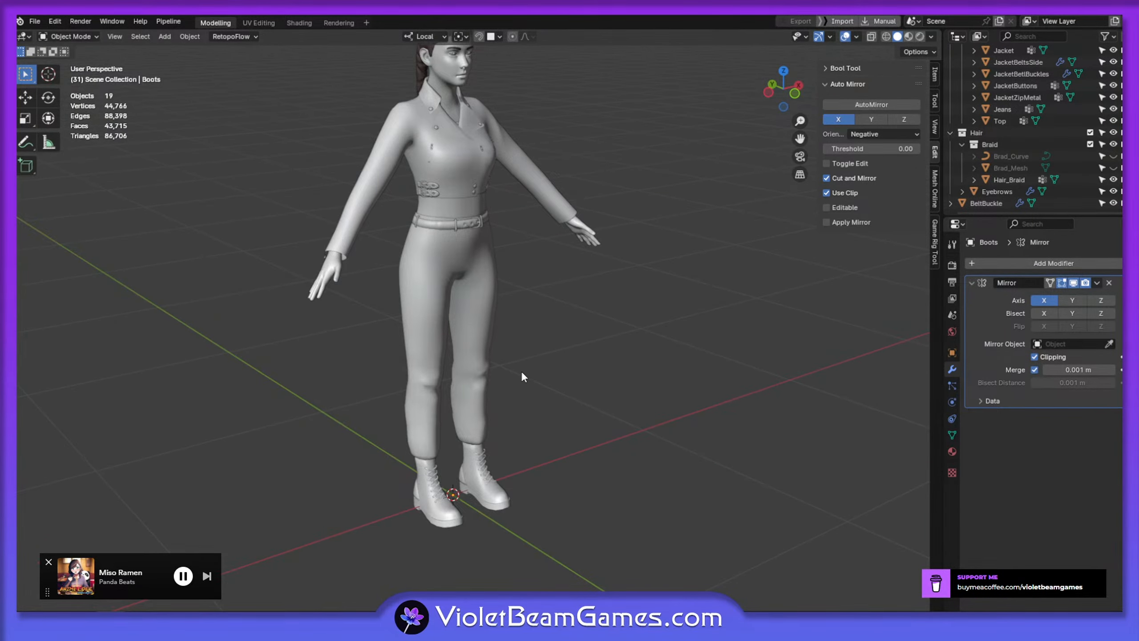
{"action": "scroll", "coordinate": [522, 372], "scroll_direction": "down", "scroll_amount": 2}
{"action": "mouse_move", "coordinate": [515, 320]}
{"action": "middle_mouse_down", "text": "shift"}
{"action": "mouse_move", "coordinate": [534, 339]}
{"action": "mouse_move", "coordinate": [529, 317]}
{"action": "middle_mouse_up", "text": "shift"}
{"action": "scroll", "coordinate": [528, 317], "scroll_direction": "up", "scroll_amount": 1}
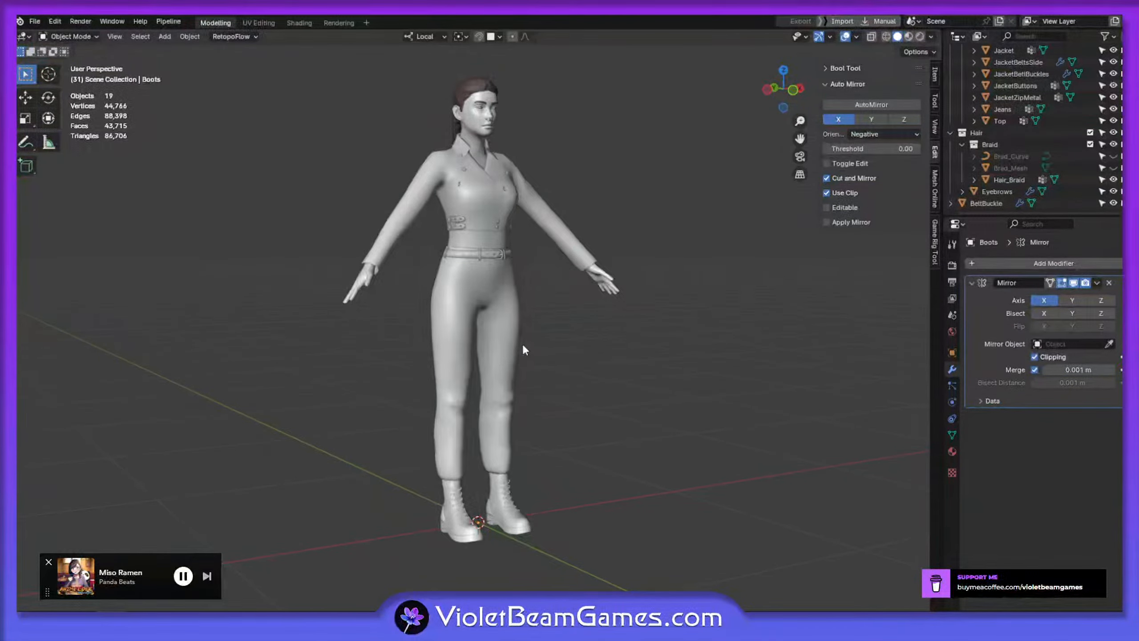
Check the jeans' wireframe on the full figure in Edit Mode, return to Object Mode and deselect them
{"action": "left_click", "coordinate": [529, 362]}
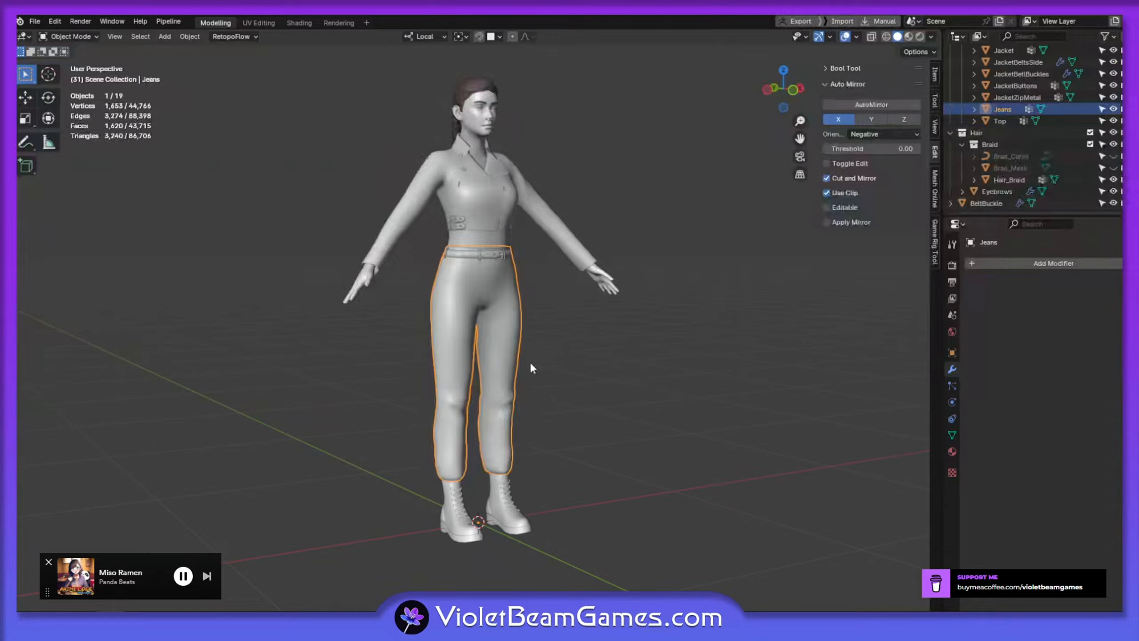
{"action": "middle_click_drag", "start_coordinate": [529, 362], "coordinate": [452, 365]}
{"action": "key", "text": "Tab"}
{"action": "middle_click_drag", "start_coordinate": [592, 399], "coordinate": [534, 384]}
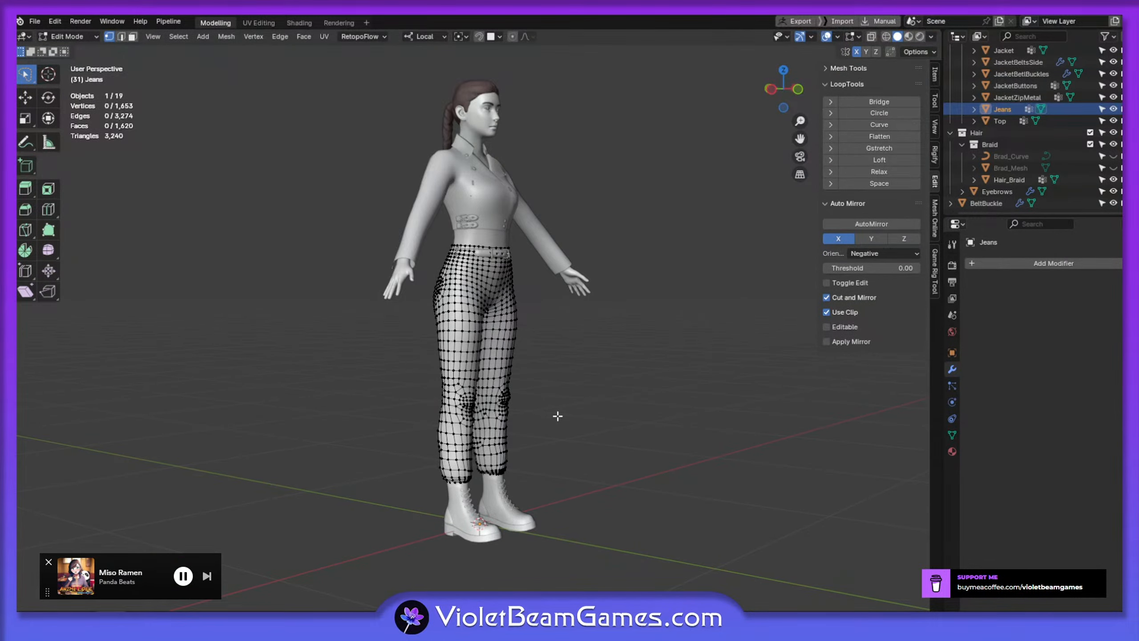
{"action": "key", "text": "Tab"}
{"action": "middle_click_drag", "start_coordinate": [483, 421], "coordinate": [526, 411]}
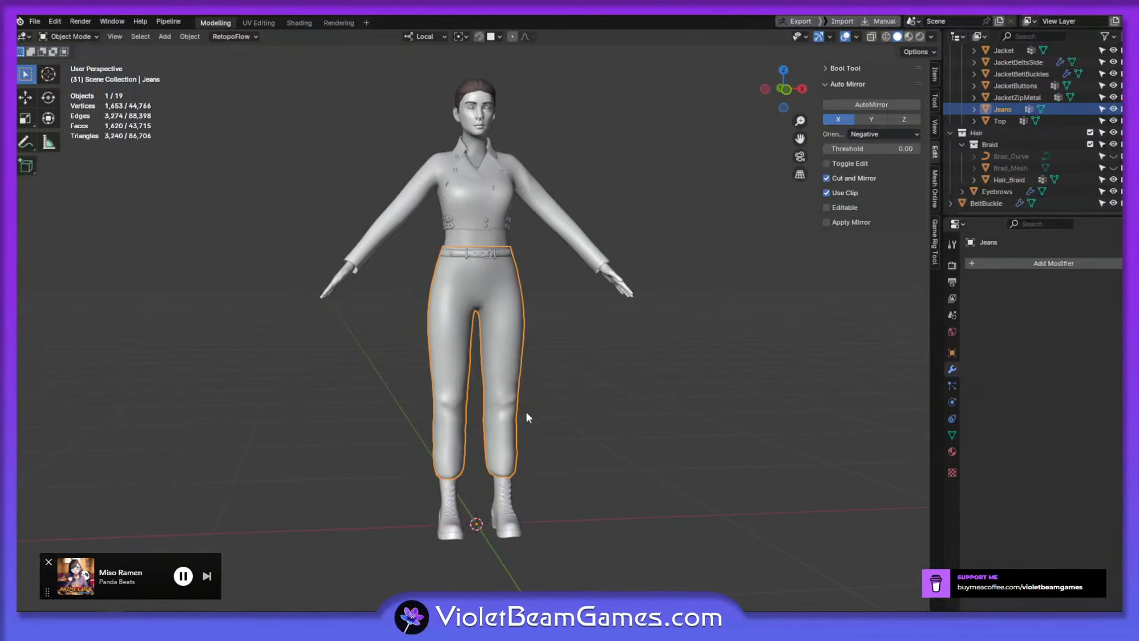
{"action": "left_click", "coordinate": [593, 421]}
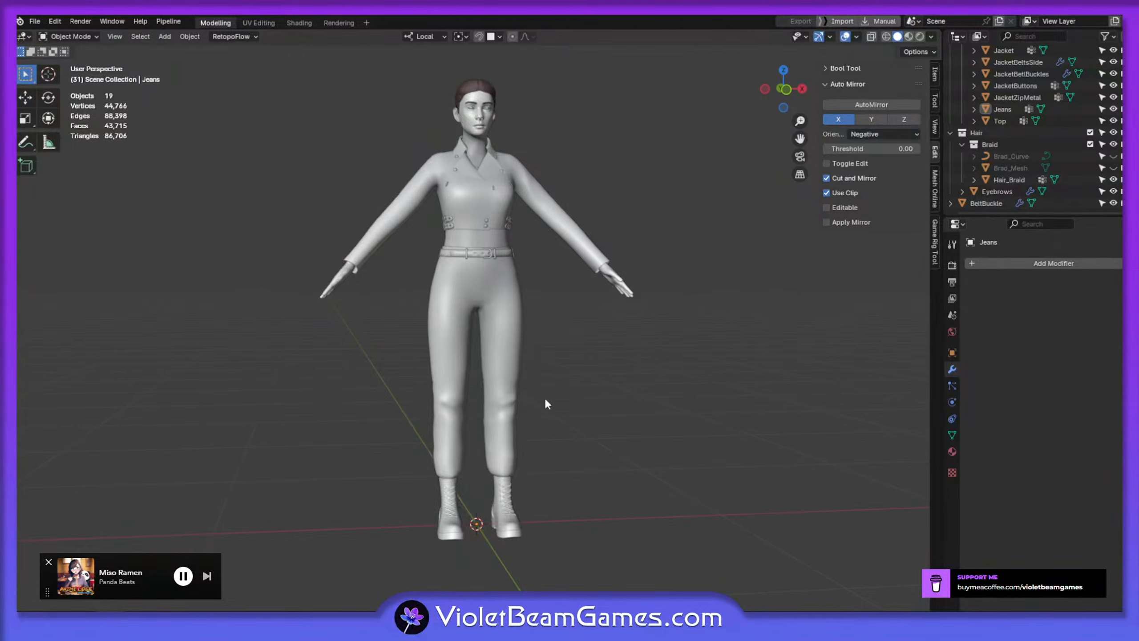
Orbit around the character, inspect the jeans' mesh from the side and back in Edit Mode, and deselect them
{"action": "mouse_move", "coordinate": [573, 325]}
{"action": "middle_mouse_down"}
{"action": "mouse_move", "coordinate": [533, 350]}
{"action": "mouse_move", "coordinate": [567, 378]}
{"action": "mouse_move", "coordinate": [578, 310]}
{"action": "middle_mouse_up"}
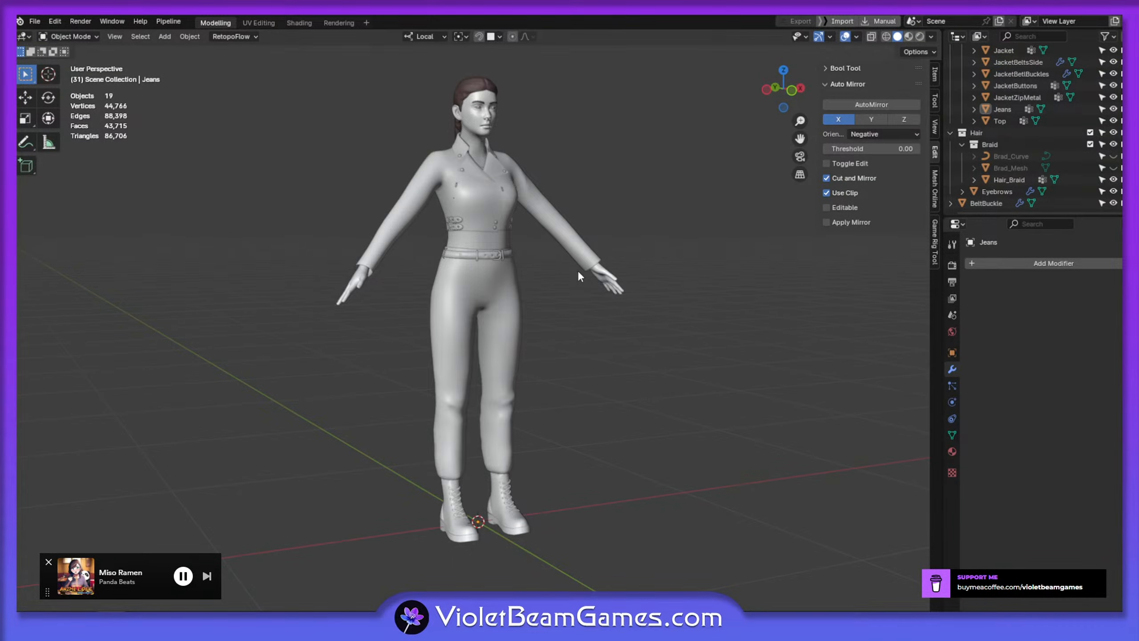
{"action": "middle_click_drag", "start_coordinate": [579, 274], "coordinate": [469, 341]}
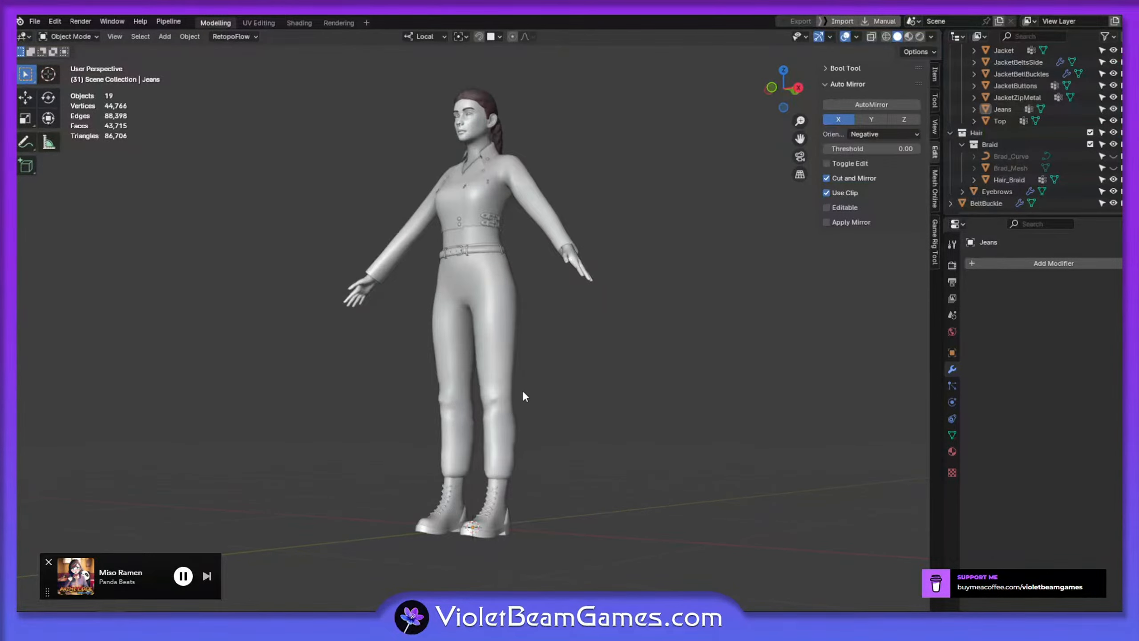
{"action": "middle_click_drag", "start_coordinate": [522, 390], "coordinate": [505, 456]}
{"action": "middle_click_drag", "start_coordinate": [513, 510], "coordinate": [497, 449]}
{"action": "left_click", "coordinate": [525, 437]}
{"action": "key", "text": "Tab"}
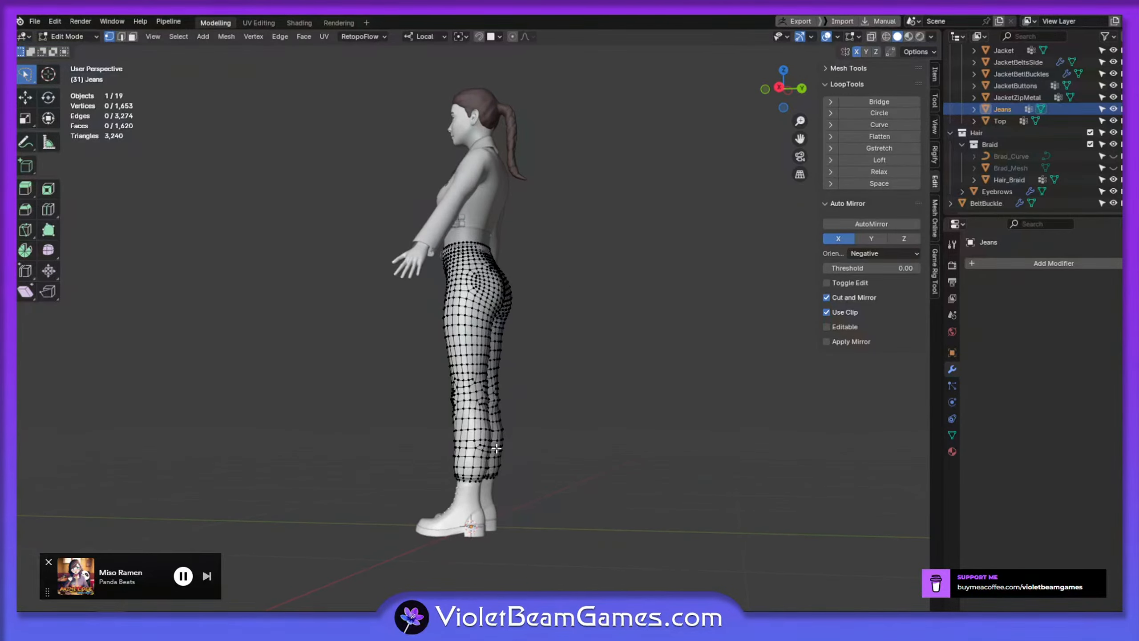
{"action": "middle_click_drag", "start_coordinate": [529, 332], "coordinate": [459, 326]}
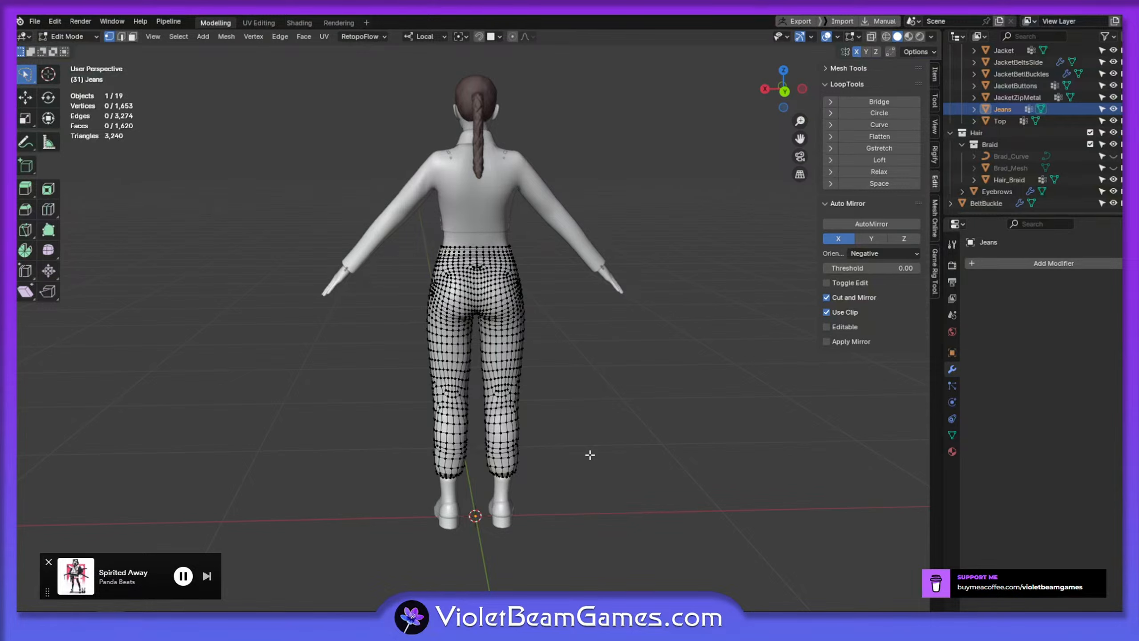
{"action": "key", "text": "Tab"}
{"action": "middle_click_drag", "start_coordinate": [443, 335], "coordinate": [595, 368]}
{"action": "left_click", "coordinate": [588, 337]}
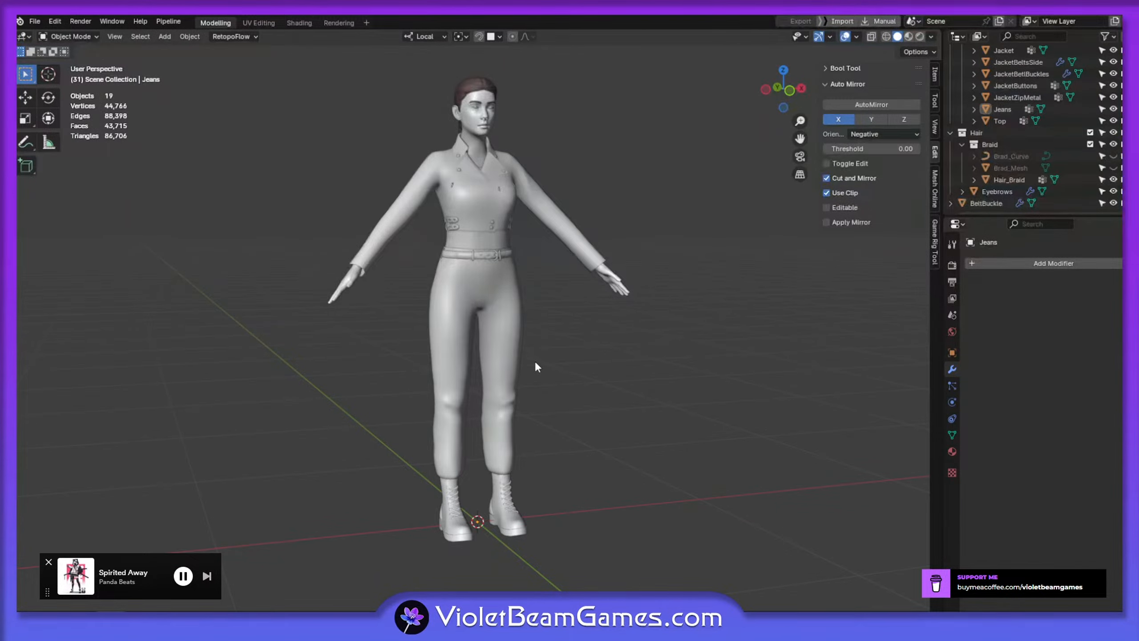
Examine the jacket and its attached details up close and select the jacket
{"action": "middle_click_drag", "start_coordinate": [507, 265], "coordinate": [525, 306]}
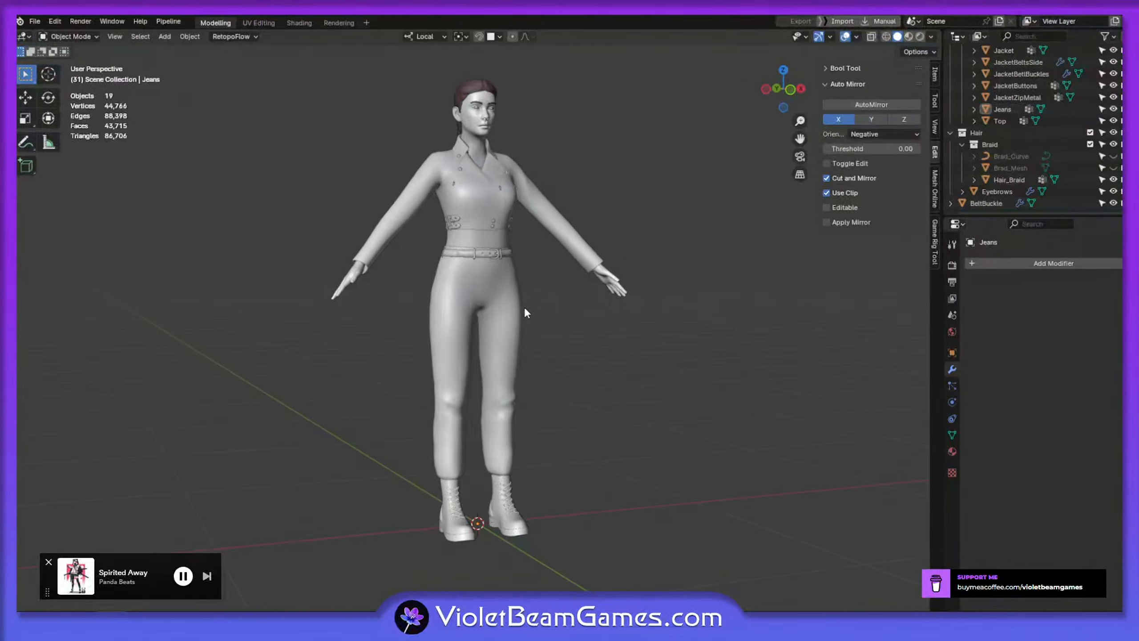
{"action": "middle_click_drag", "start_coordinate": [621, 367], "coordinate": [487, 370]}
{"action": "scroll", "coordinate": [532, 264], "scroll_direction": "up", "scroll_amount": 3}
{"action": "scroll", "coordinate": [464, 269], "scroll_direction": "up", "scroll_amount": 4}
{"action": "left_click", "coordinate": [513, 246]}
{"action": "left_click", "coordinate": [320, 247]}
{"action": "left_click", "coordinate": [499, 291]}
{"action": "scroll", "coordinate": [566, 254], "scroll_direction": "down", "scroll_amount": 3}
{"action": "left_click", "coordinate": [481, 318]}
{"action": "scroll", "coordinate": [505, 409], "scroll_direction": "down", "scroll_amount": 3}
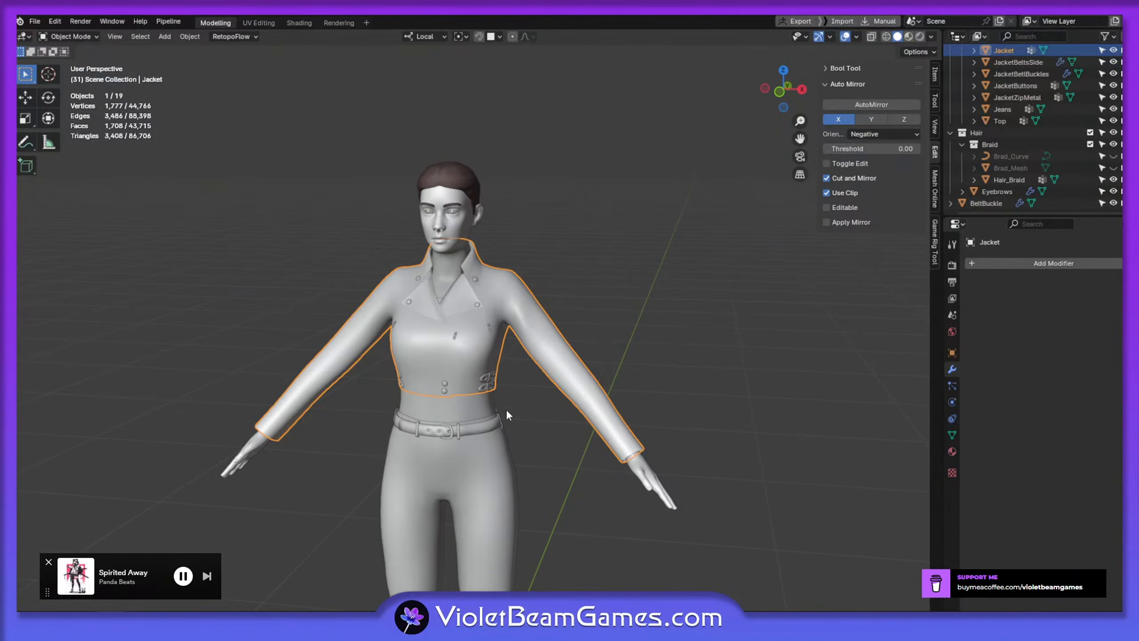
Bring the waist area into view, select the belt to inspect it, and clear the selection
{"action": "middle_click_drag", "start_coordinate": [505, 409], "coordinate": [429, 204], "text": "shift"}
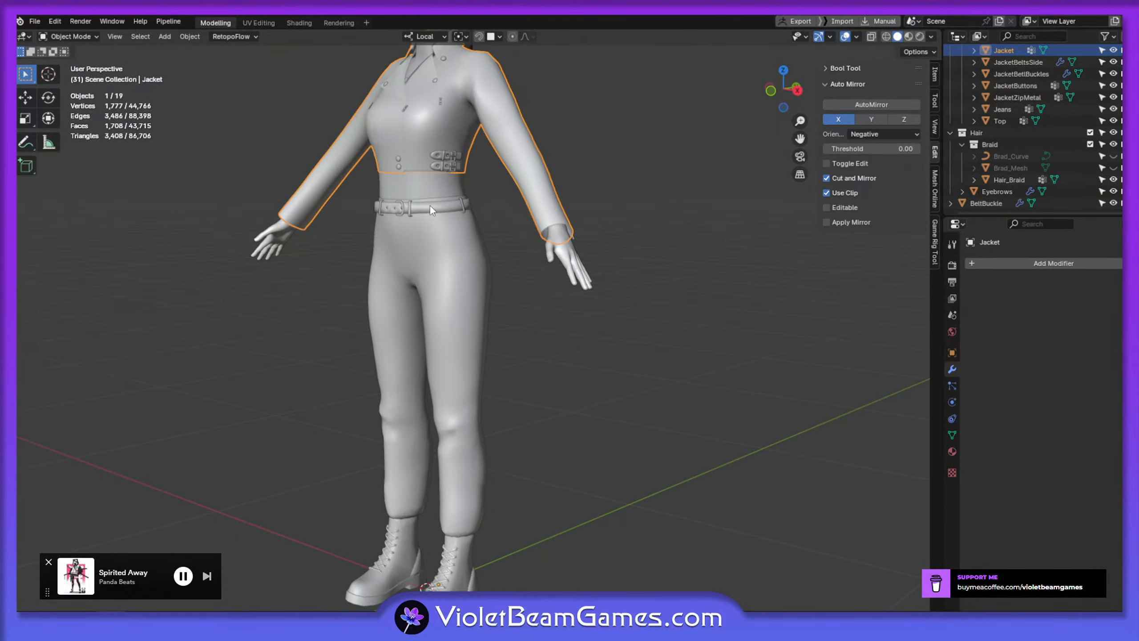
{"action": "left_click", "coordinate": [468, 204]}
{"action": "middle_click_drag", "start_coordinate": [461, 251], "coordinate": [528, 296]}
{"action": "left_click", "coordinate": [516, 305]}
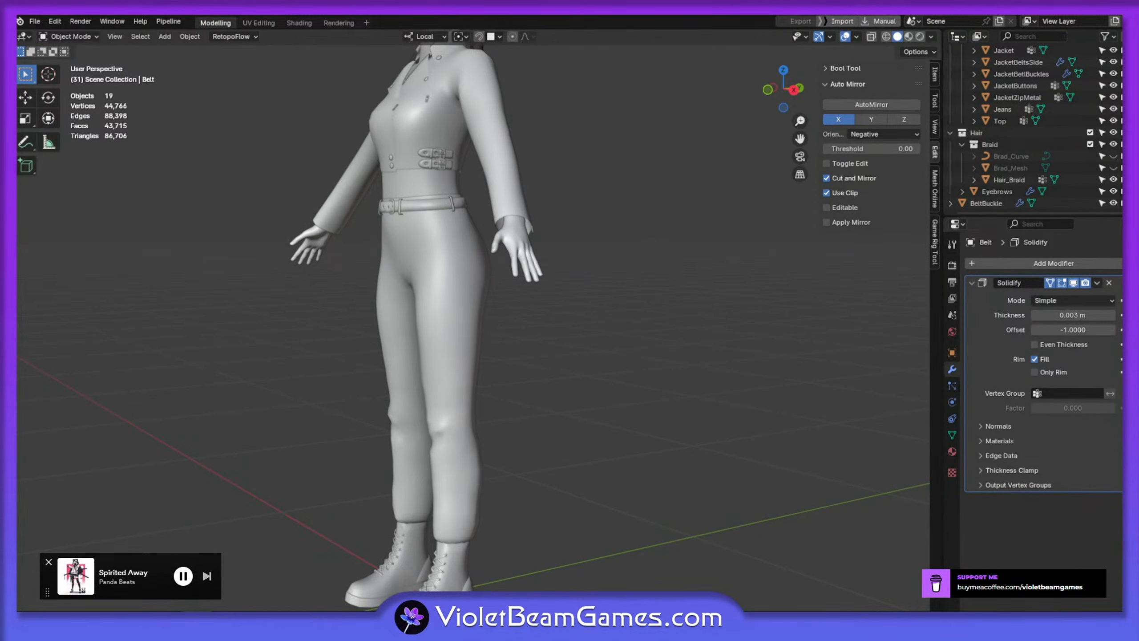
Bring up the reference image board, examine the jeans chain references, and put the board away
{"action": "right_click_drag", "start_coordinate": [1138, 320], "coordinate": [420, 344]}
{"action": "scroll", "coordinate": [400, 305], "scroll_direction": "up", "scroll_amount": 4}
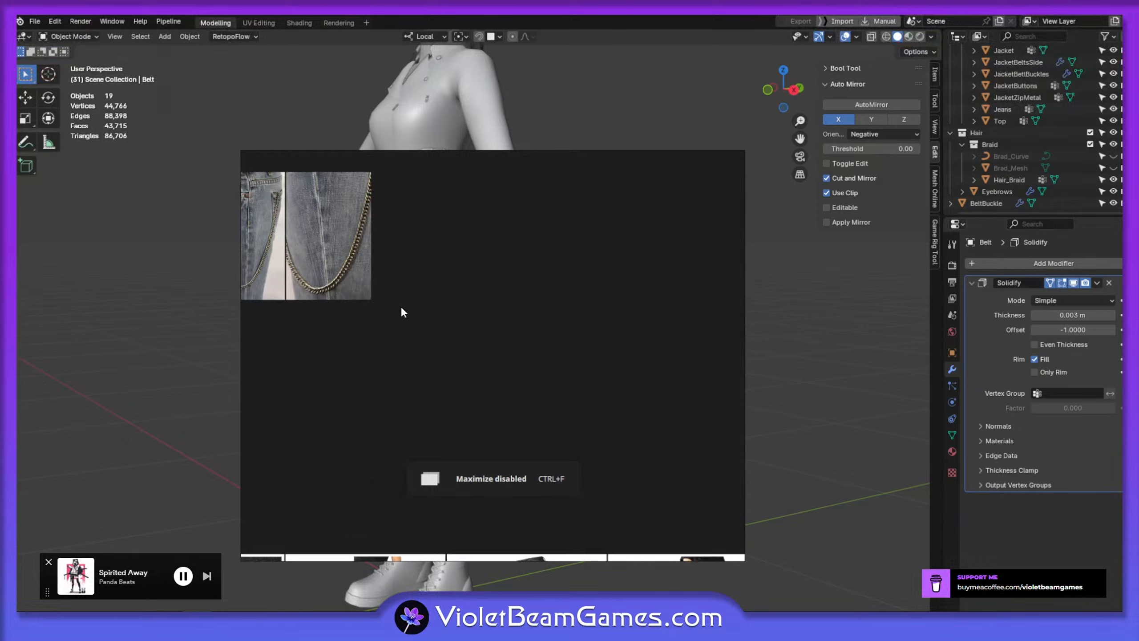
{"action": "middle_click_drag", "start_coordinate": [392, 308], "coordinate": [541, 349]}
{"action": "scroll", "coordinate": [521, 324], "scroll_direction": "up", "scroll_amount": 2}
{"action": "scroll", "coordinate": [541, 350], "scroll_direction": "down", "scroll_amount": 4}
{"action": "right_click_drag", "start_coordinate": [566, 455], "coordinate": [1138, 449]}
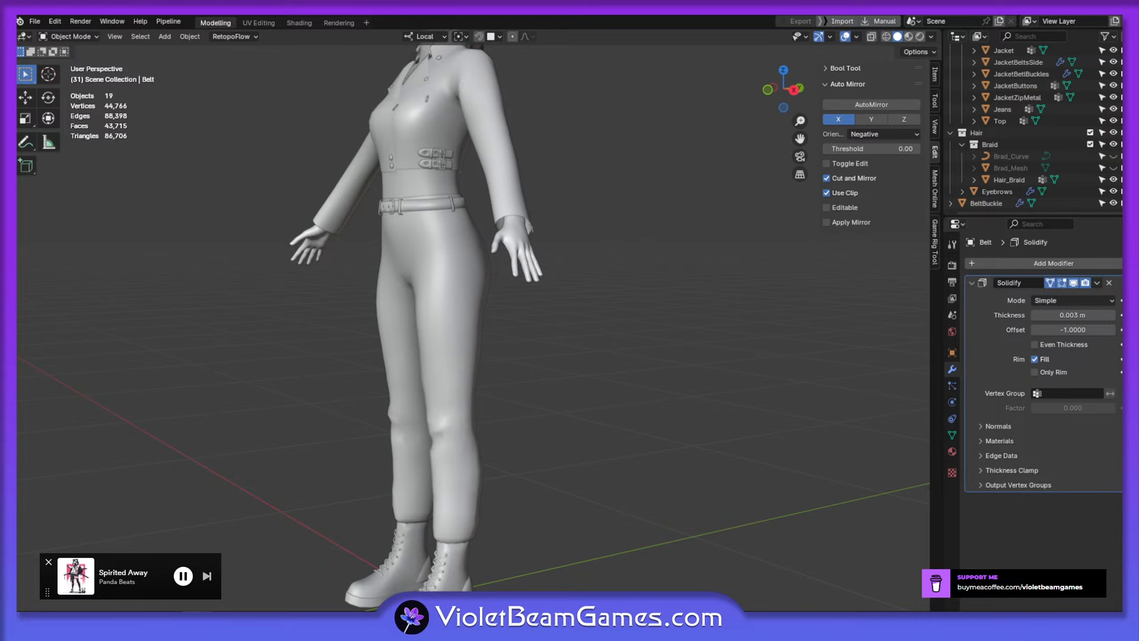
Orbit around the full clothed figure, check the selected jacket from the back and side, and deselect it
{"action": "middle_click_drag", "start_coordinate": [487, 324], "coordinate": [529, 346]}
{"action": "scroll", "coordinate": [537, 322], "scroll_direction": "down", "scroll_amount": 3}
{"action": "middle_click_drag", "start_coordinate": [487, 235], "coordinate": [436, 236]}
{"action": "scroll", "coordinate": [472, 277], "scroll_direction": "up", "scroll_amount": 2}
{"action": "middle_click_drag", "start_coordinate": [473, 281], "coordinate": [356, 260]}
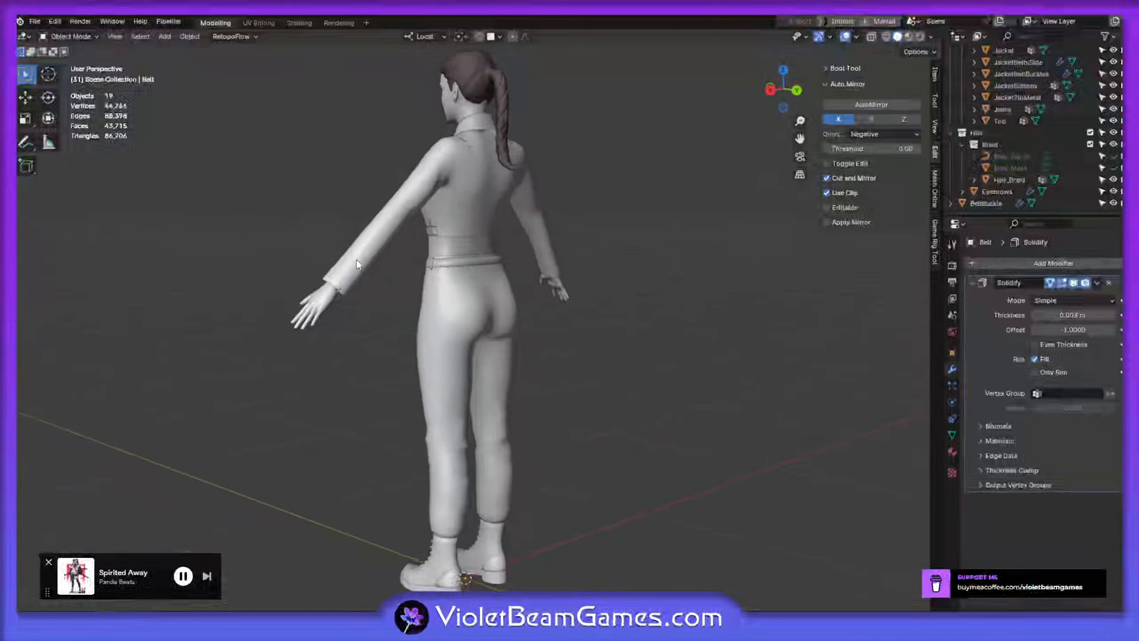
{"action": "scroll", "coordinate": [467, 251], "scroll_direction": "up", "scroll_amount": 2}
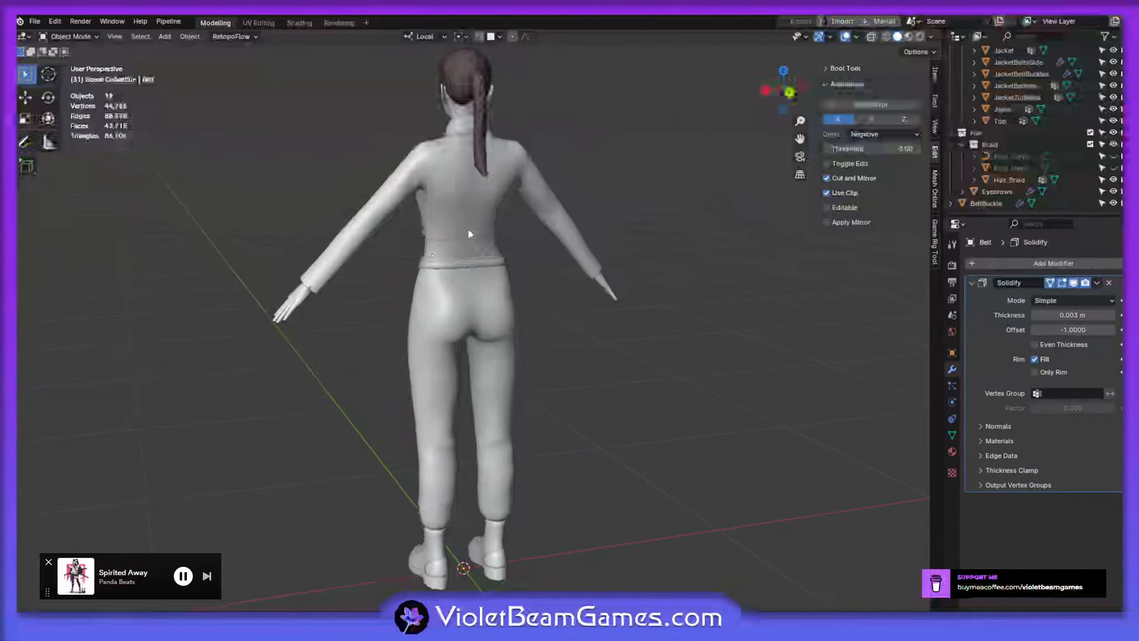
{"action": "left_click", "coordinate": [475, 233]}
{"action": "middle_click_drag", "start_coordinate": [484, 252], "coordinate": [533, 291]}
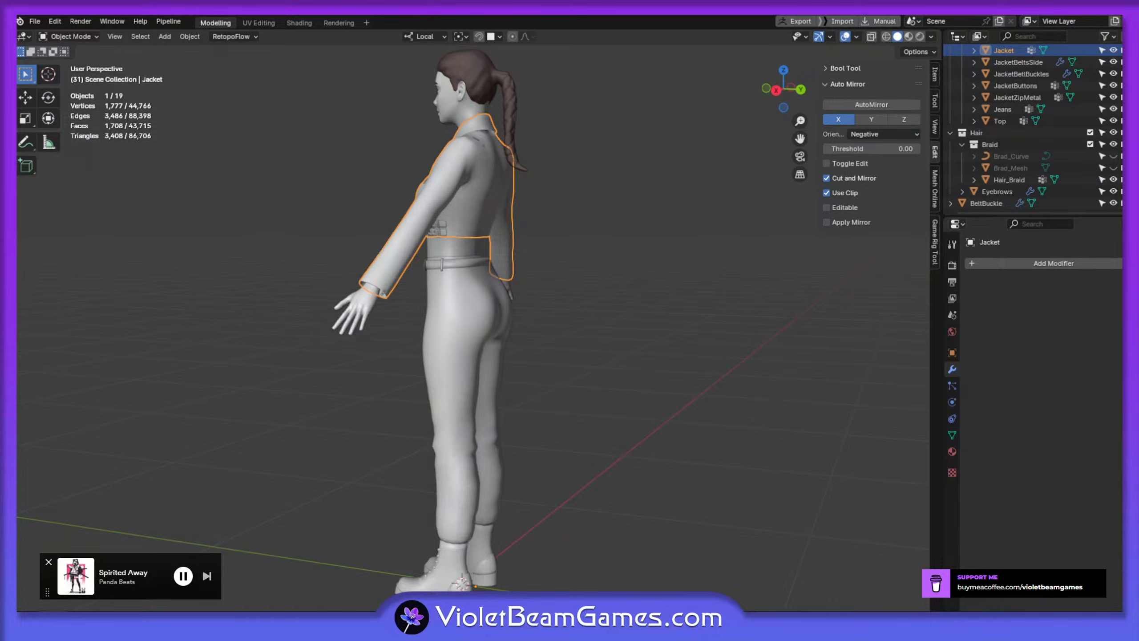
{"action": "left_click", "coordinate": [572, 254]}
{"action": "middle_click_drag", "start_coordinate": [651, 399], "coordinate": [661, 337]}
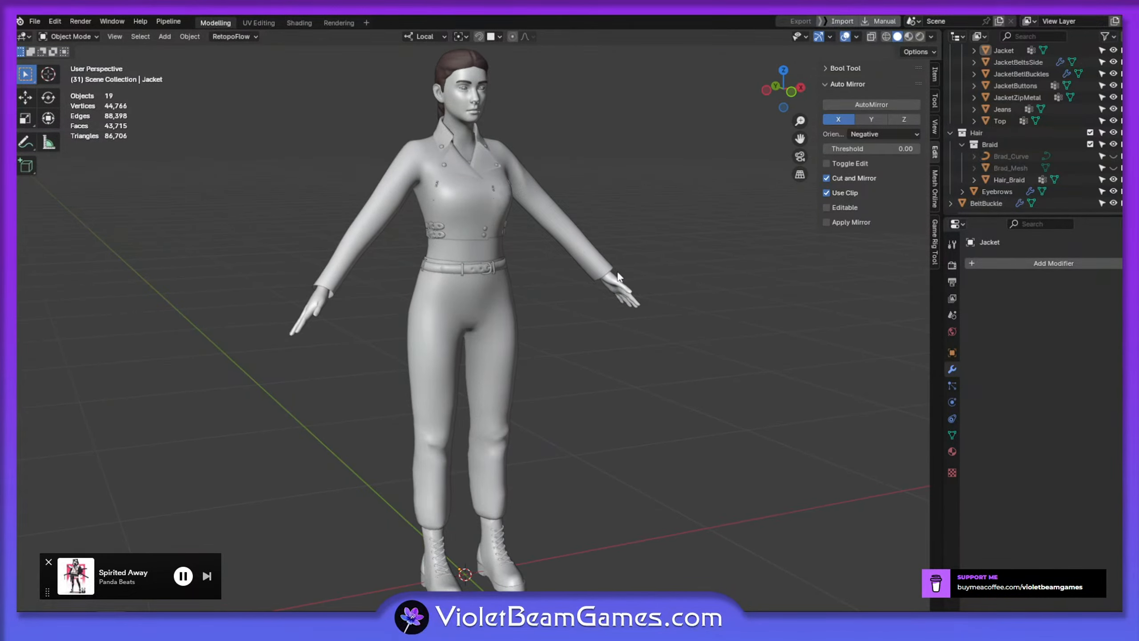
{"action": "middle_click_drag", "start_coordinate": [618, 276], "coordinate": [590, 309]}
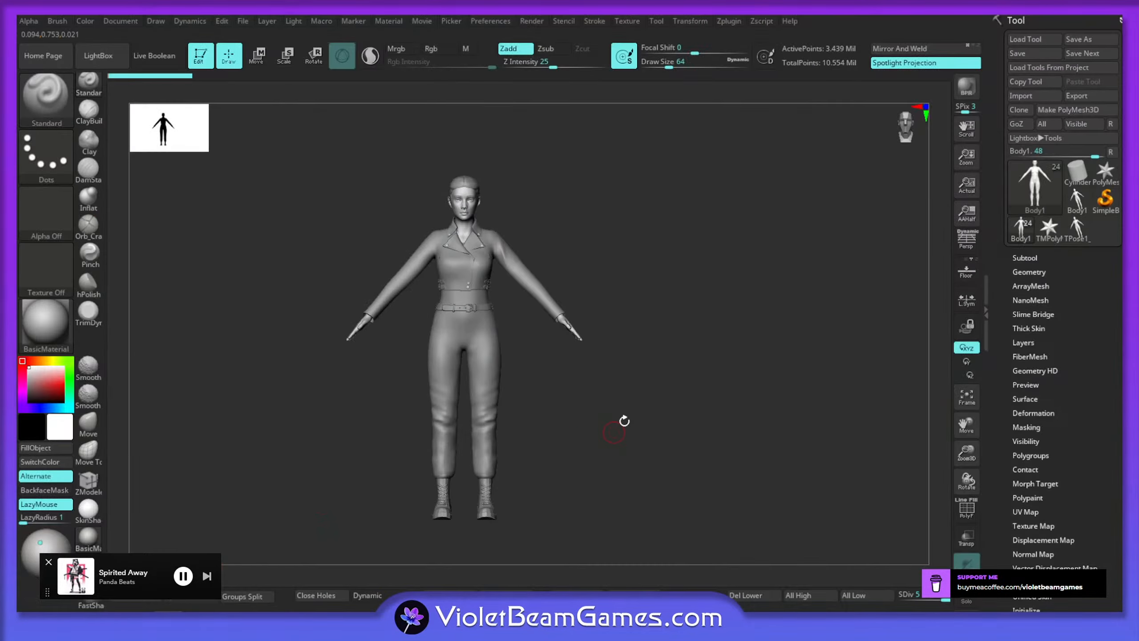
Switch to ZBrush and examine the high-resolution clothed character from several angles
{"action": "left_click_drag", "start_coordinate": [623, 419], "coordinate": [564, 412]}
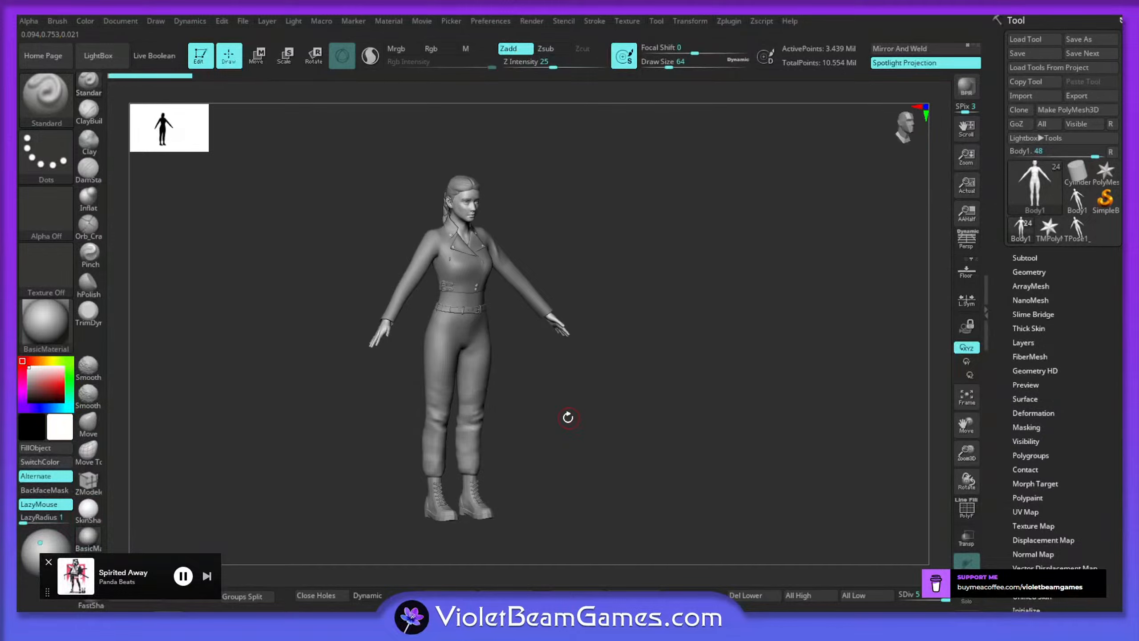
{"action": "scroll", "coordinate": [508, 415], "scroll_direction": "up", "scroll_amount": 5}
{"action": "key", "text": "f"}
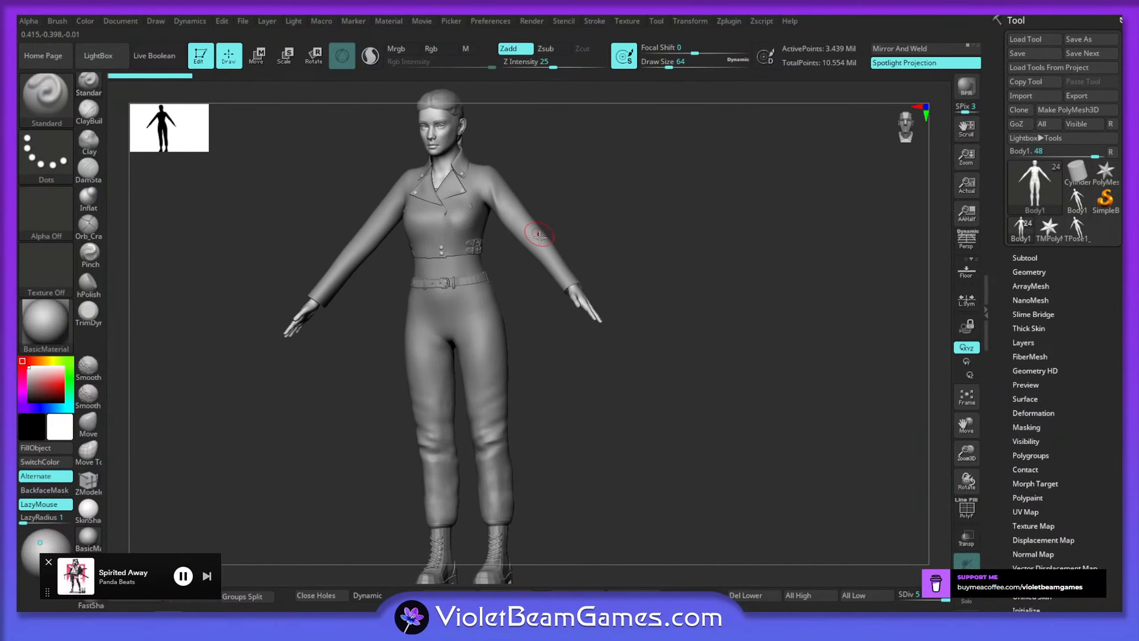
{"action": "left_click_drag", "start_coordinate": [531, 275], "coordinate": [569, 265]}
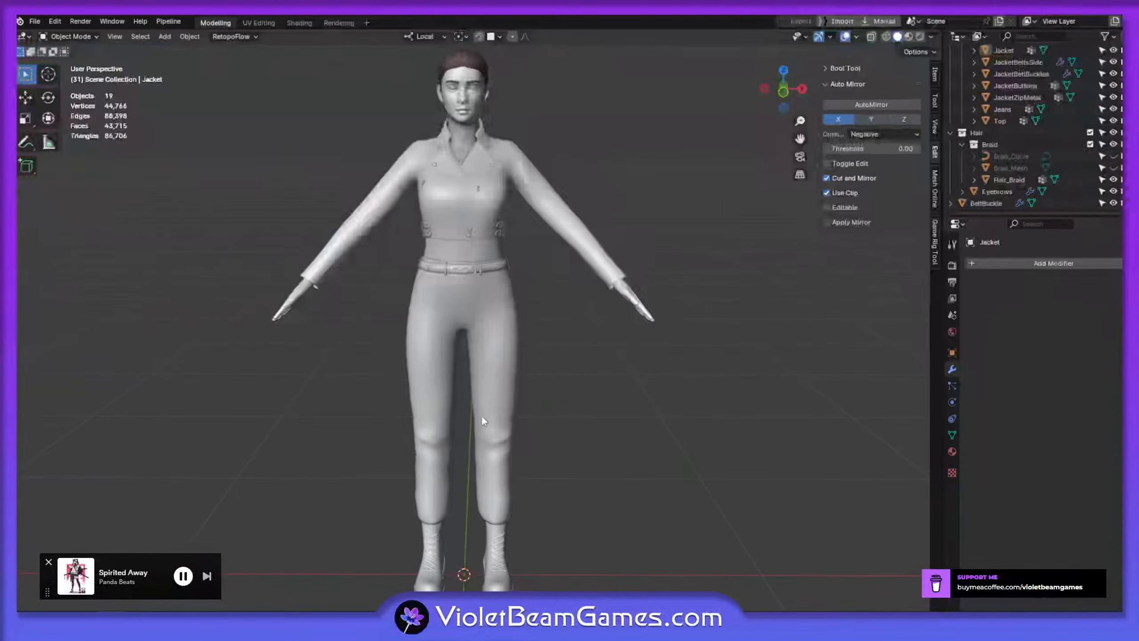
Switch back to Blender, inspect the selected jeans from the front and side, and deselect them
{"action": "left_click", "coordinate": [483, 420]}
{"action": "middle_click_drag", "start_coordinate": [535, 433], "coordinate": [481, 420]}
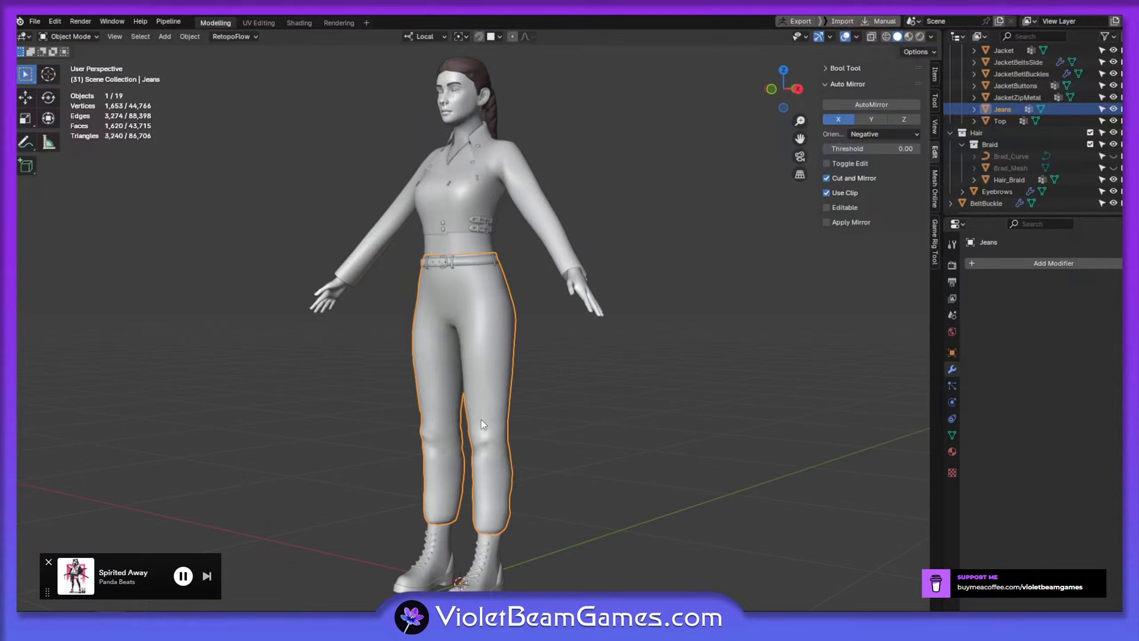
{"action": "middle_click_drag", "start_coordinate": [472, 307], "coordinate": [499, 331]}
{"action": "left_click", "coordinate": [546, 320]}
{"action": "middle_click_drag", "start_coordinate": [520, 318], "coordinate": [468, 328], "text": "shift"}
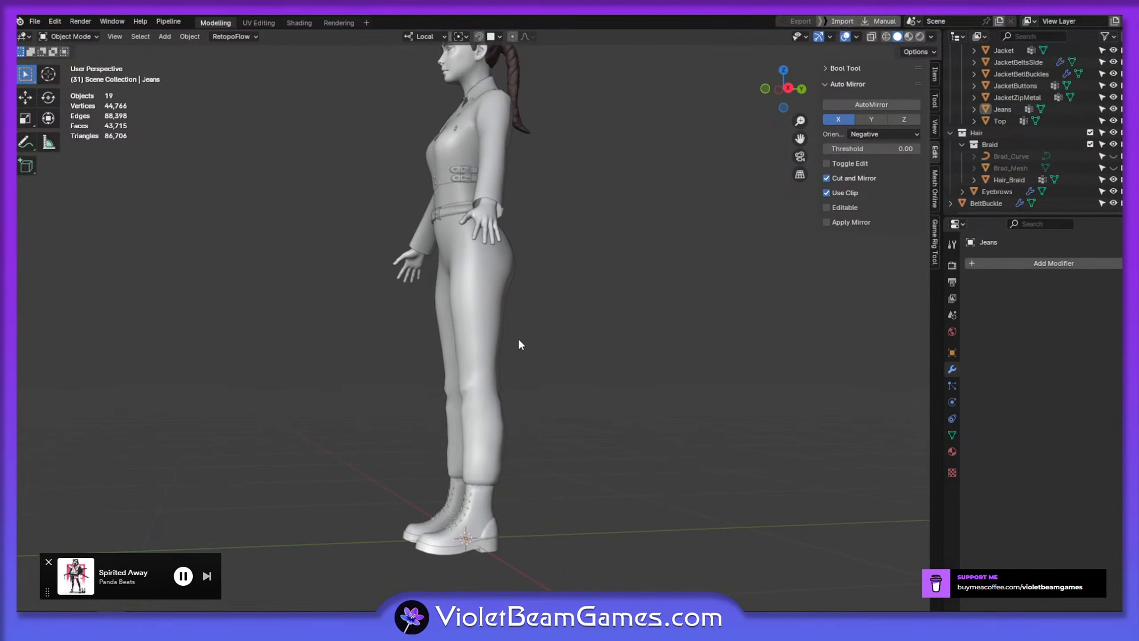
{"action": "middle_click_drag", "start_coordinate": [540, 348], "coordinate": [495, 323]}
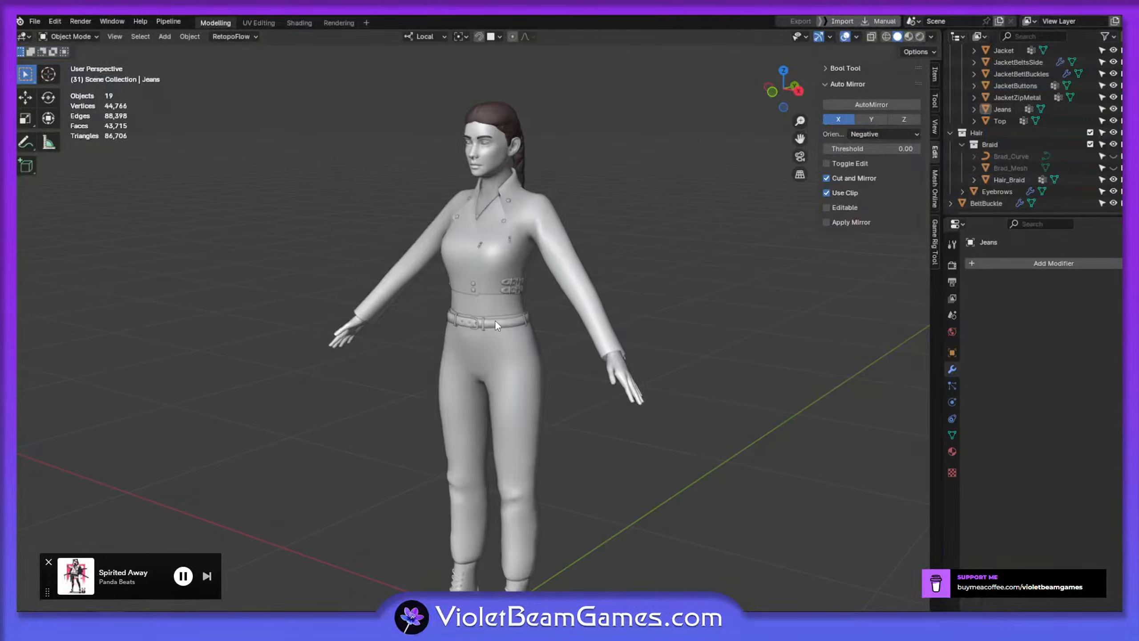
Add a plane mesh beneath the character's feet and delete it again
{"action": "middle_click_drag", "start_coordinate": [522, 539], "coordinate": [519, 386], "text": "shift"}
{"action": "scroll", "coordinate": [529, 413], "scroll_direction": "down", "scroll_amount": 2}
{"action": "middle_click_drag", "start_coordinate": [575, 437], "coordinate": [592, 446]}
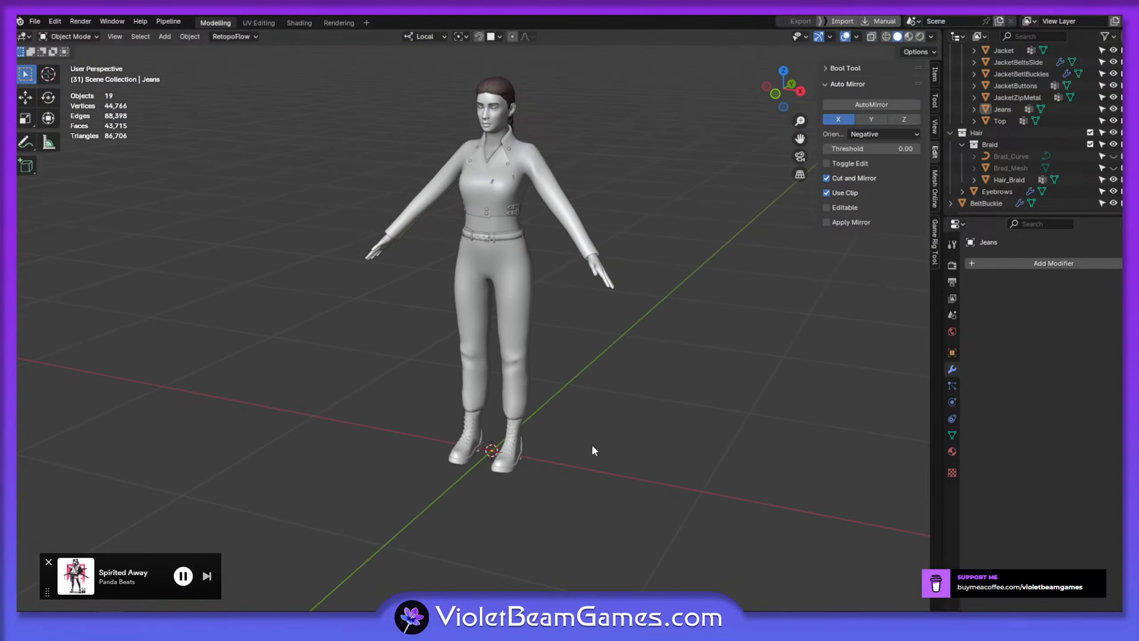
{"action": "key", "text": "shift+a"}
{"action": "mouse_move", "coordinate": [545, 377]}
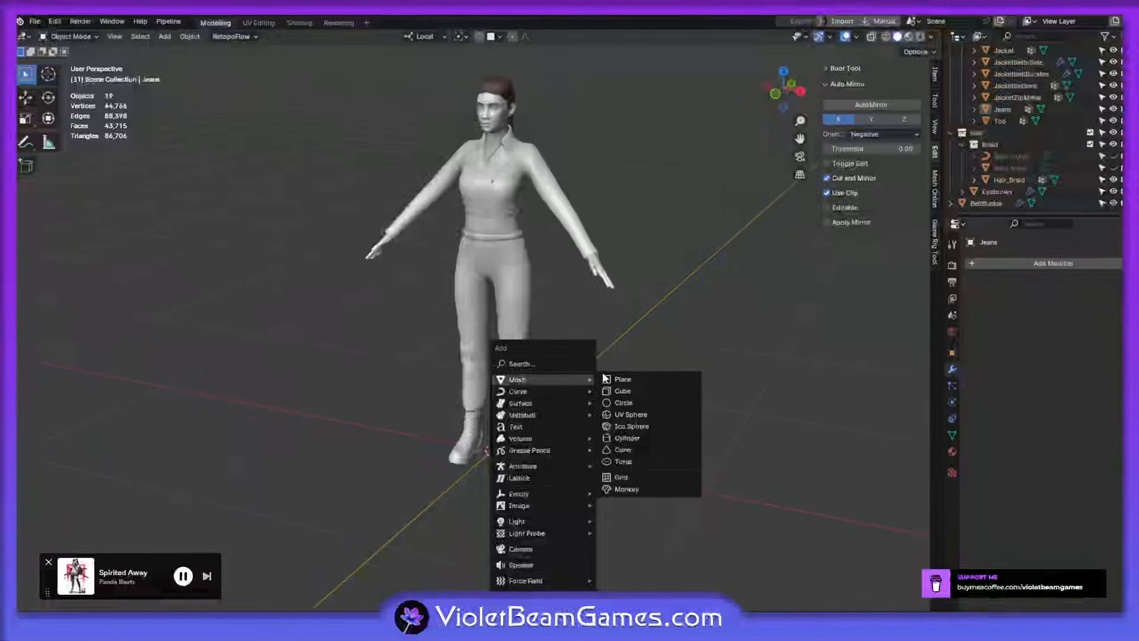
{"action": "left_click", "coordinate": [641, 380]}
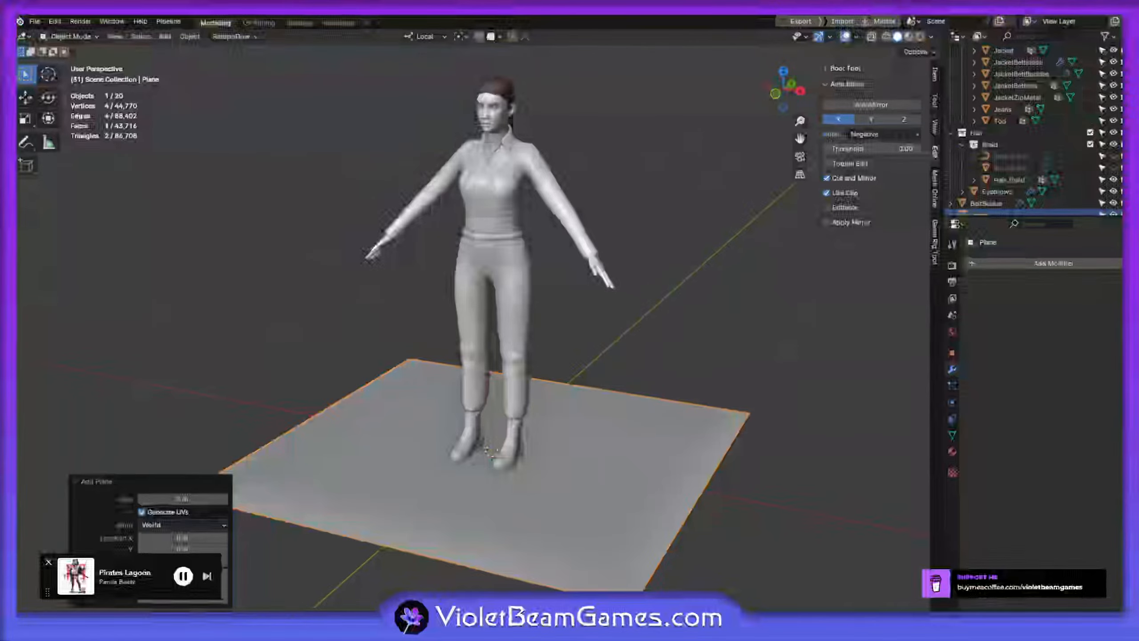
{"action": "left_click", "coordinate": [606, 490]}
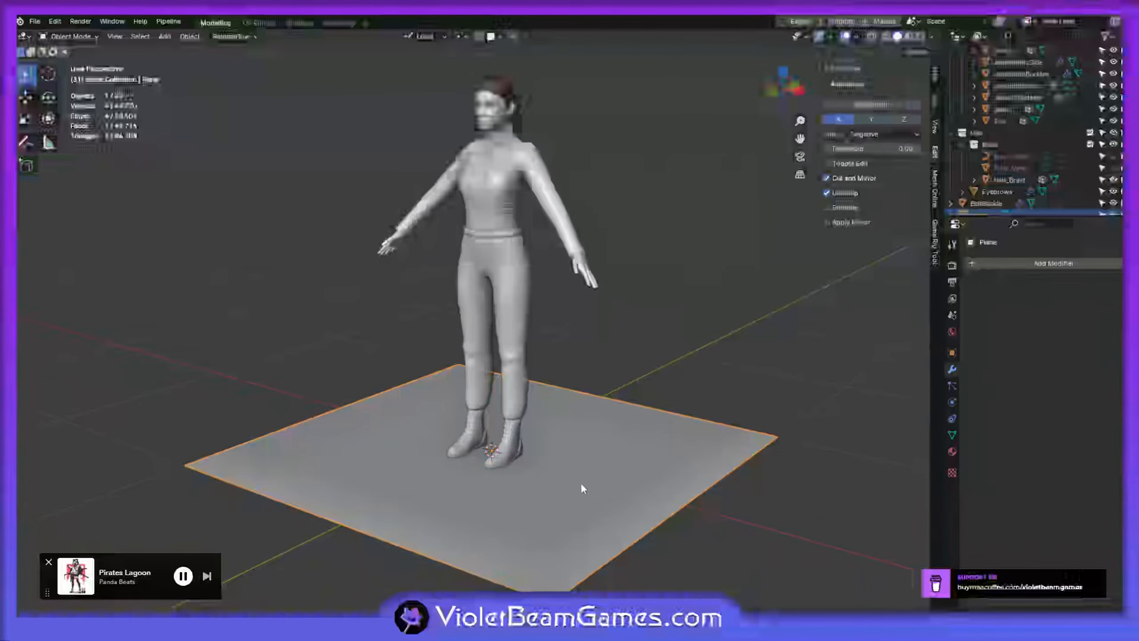
{"action": "key", "text": "Delete"}
Add a torus with default segments around the character, check its mesh in Edit Mode, and delete it
{"action": "key", "text": "shift+a"}
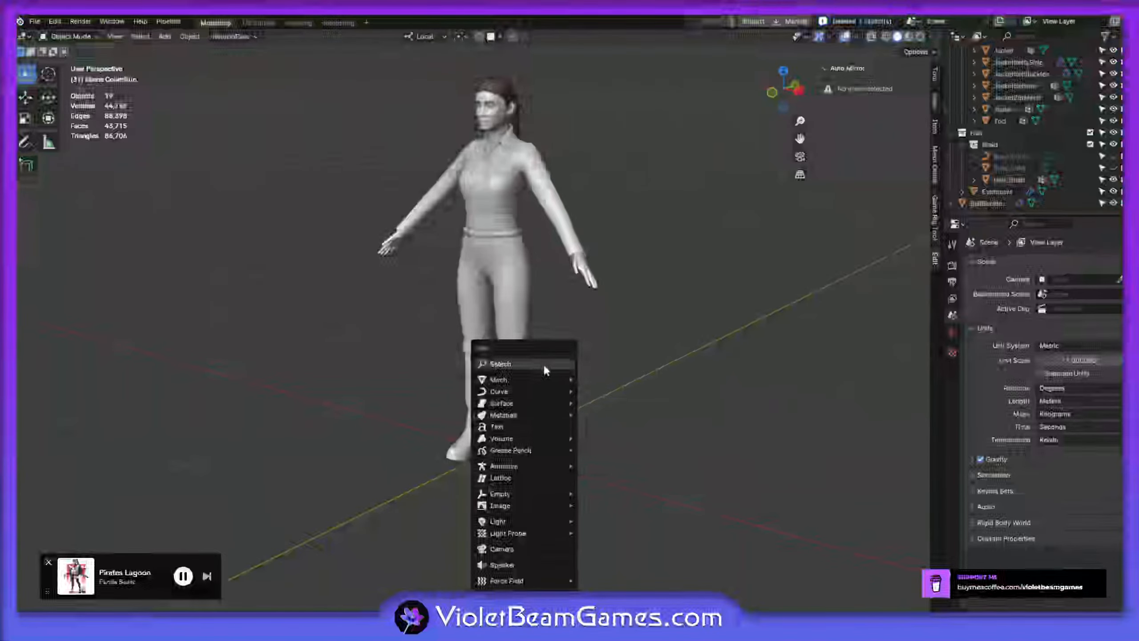
{"action": "mouse_move", "coordinate": [545, 380]}
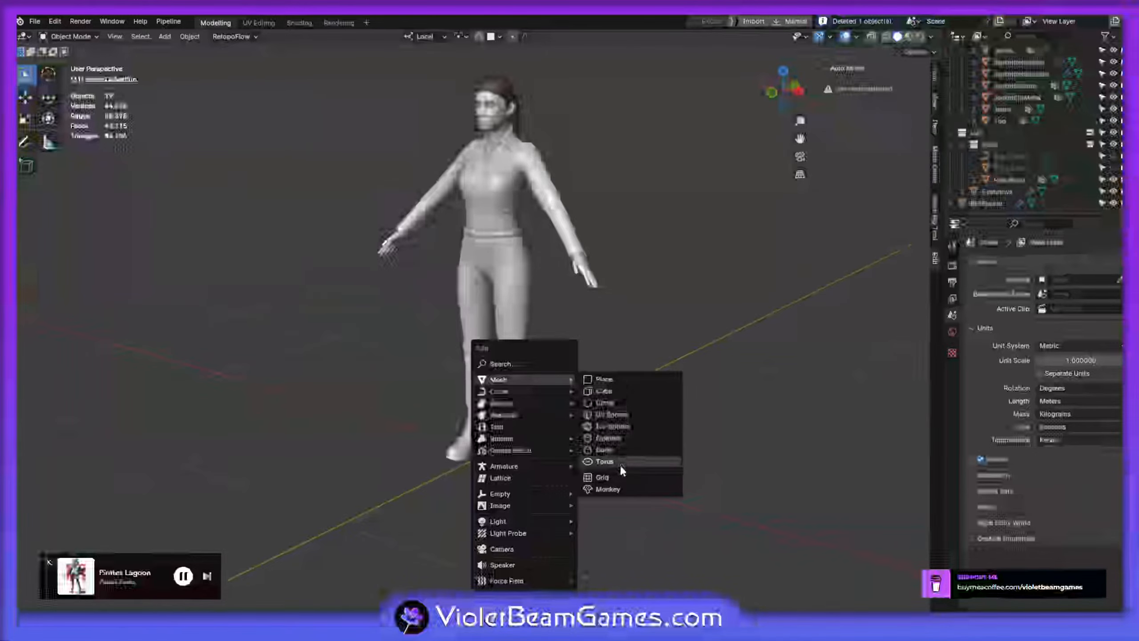
{"action": "left_click", "coordinate": [606, 463]}
{"action": "scroll", "coordinate": [596, 435], "scroll_direction": "down", "scroll_amount": 2}
{"action": "key", "text": "Tab"}
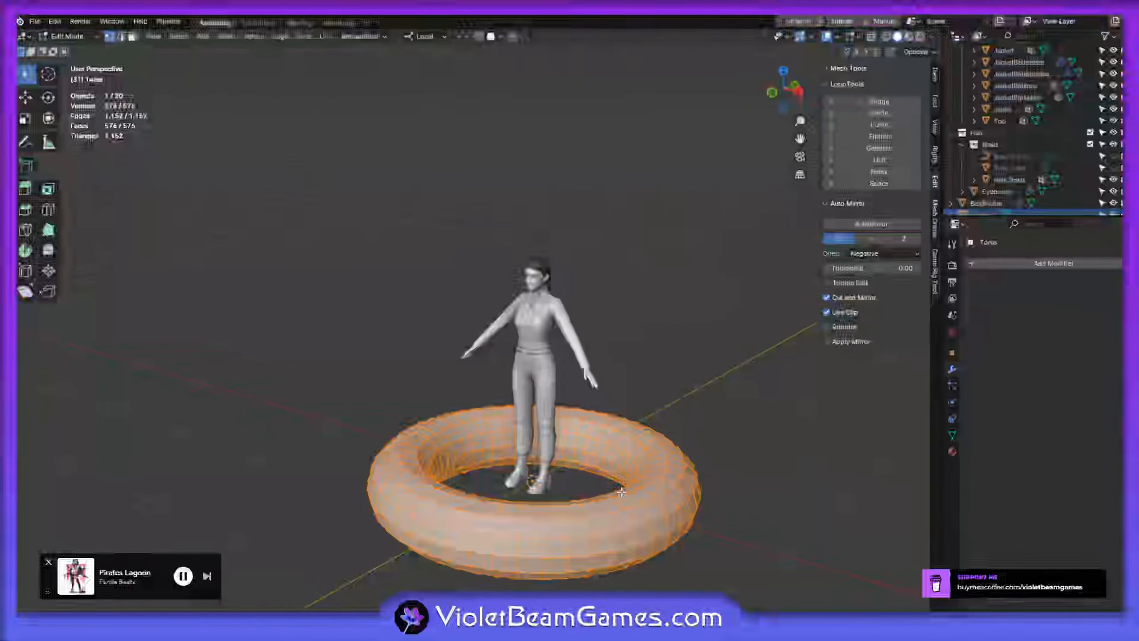
{"action": "key", "text": "Tab"}
{"action": "middle_click_drag", "start_coordinate": [596, 436], "coordinate": [615, 534]}
{"action": "key", "text": "Delete"}
Add a low-poly torus around the character with 7 major segments and 6 minor segments
{"action": "key", "text": "shift+a"}
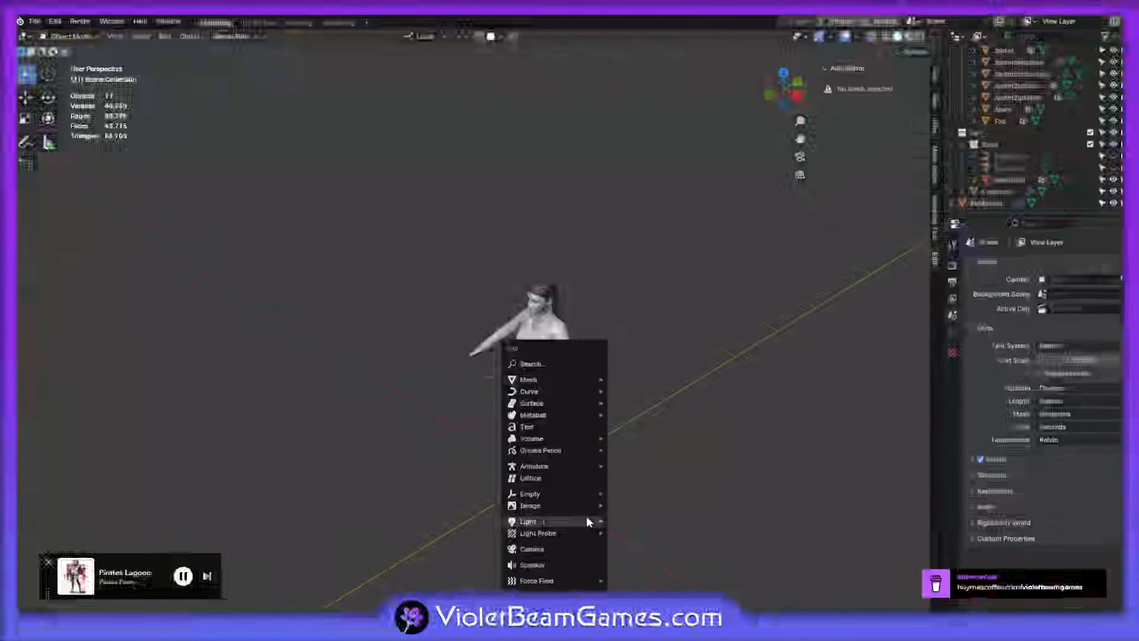
{"action": "mouse_move", "coordinate": [604, 385]}
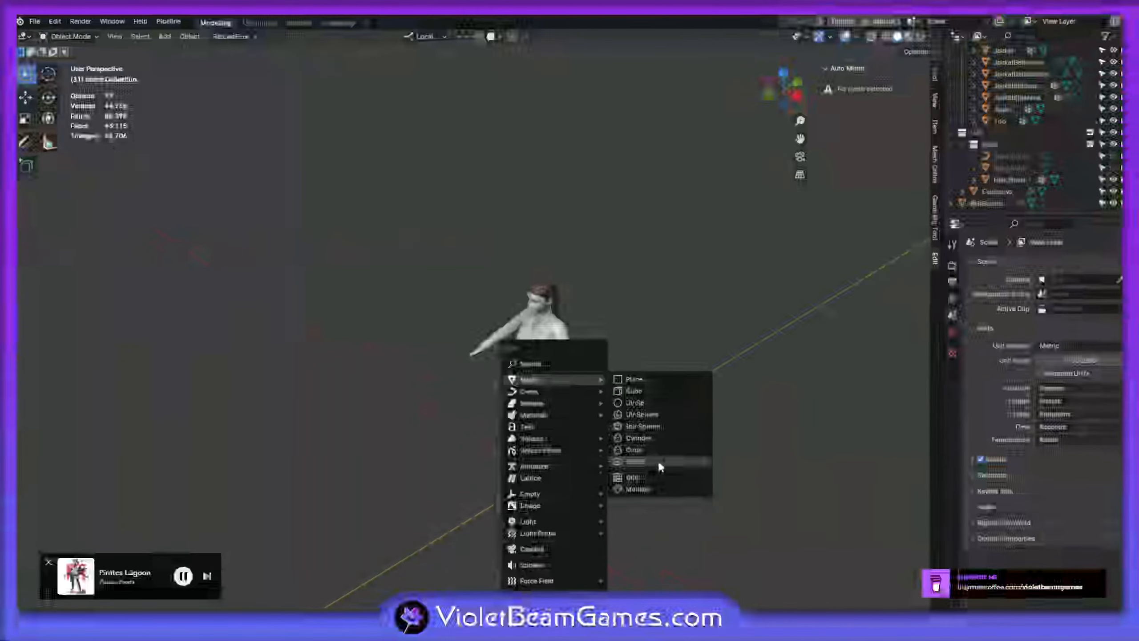
{"action": "left_click", "coordinate": [657, 462]}
{"action": "mouse_move", "coordinate": [182, 437]}
{"action": "left_mouse_down"}
{"action": "mouse_move", "coordinate": [134, 435]}
{"action": "mouse_move", "coordinate": [165, 452]}
{"action": "left_mouse_up"}
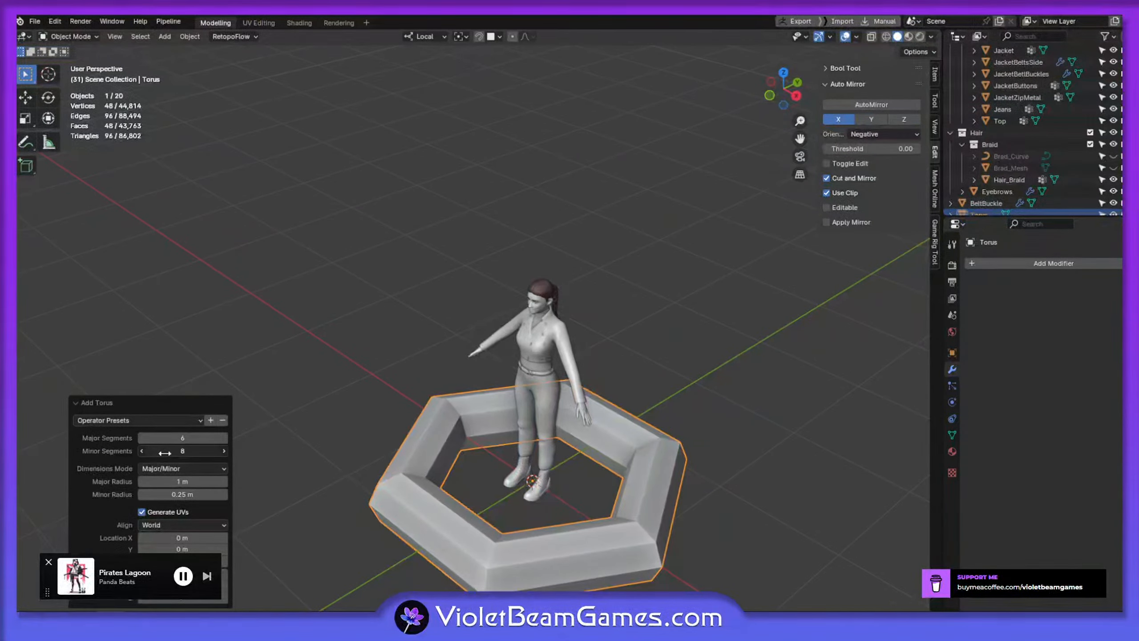
{"action": "left_click", "coordinate": [142, 438]}
{"action": "left_click", "coordinate": [224, 438]}
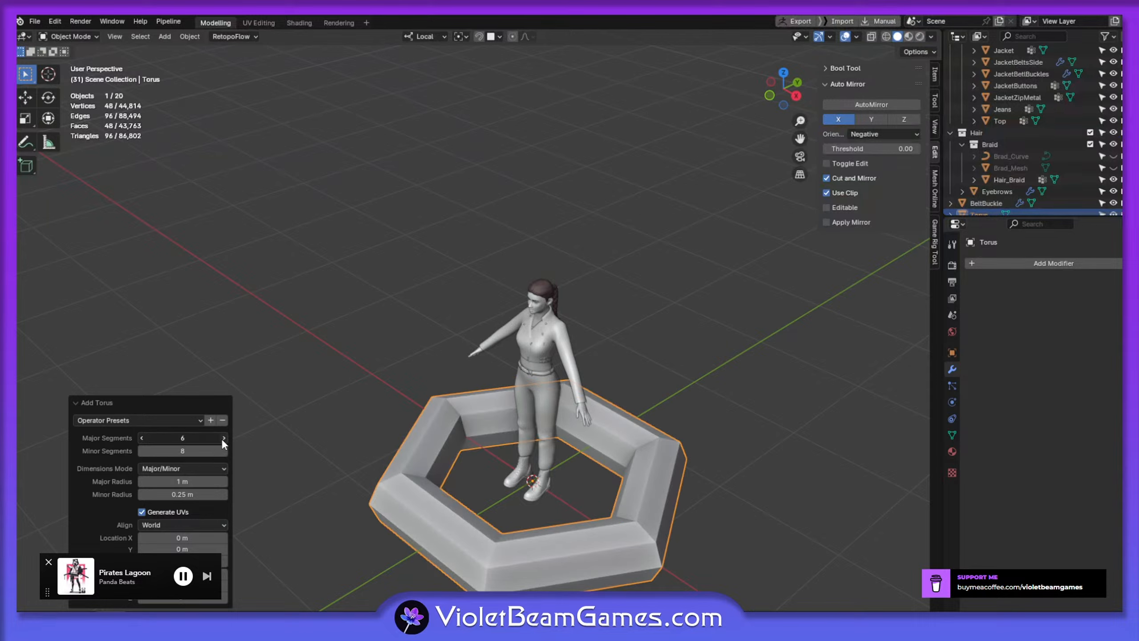
{"action": "left_click", "coordinate": [223, 438]}
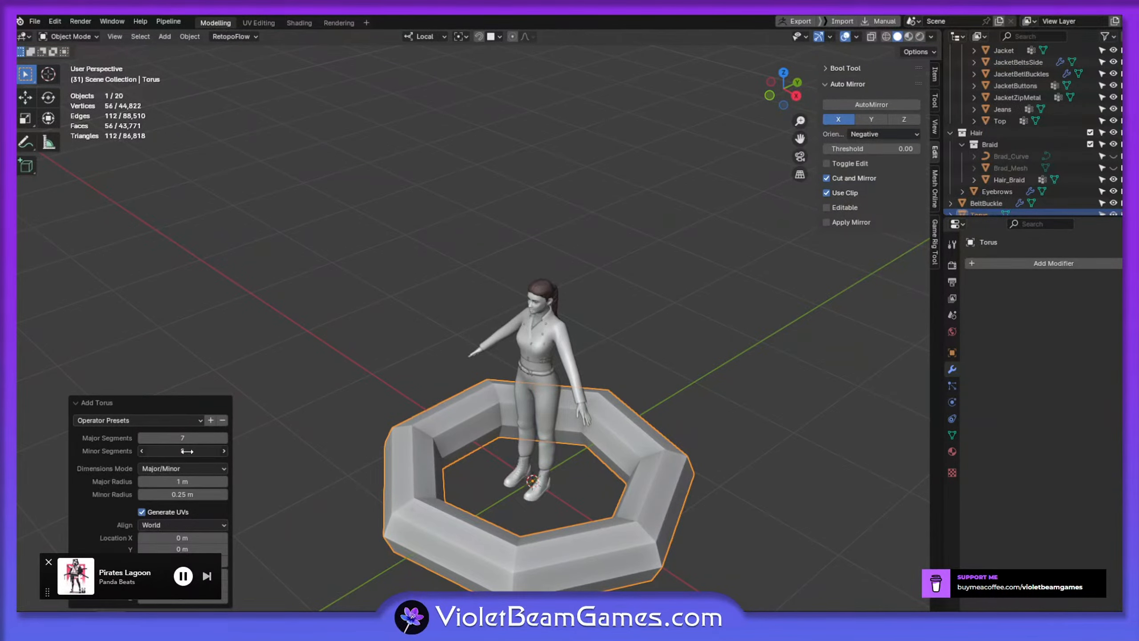
{"action": "left_click_drag", "start_coordinate": [186, 451], "coordinate": [182, 451]}
Select one cross-section edge loop of the torus in Edit Mode, dissolve its edges, and undo the dissolve
{"action": "middle_click_drag", "start_coordinate": [595, 543], "coordinate": [595, 436]}
{"action": "key", "text": "Tab"}
{"action": "key", "text": "2"}
{"action": "left_click", "coordinate": [480, 481], "text": "alt"}
{"action": "key", "text": "x"}
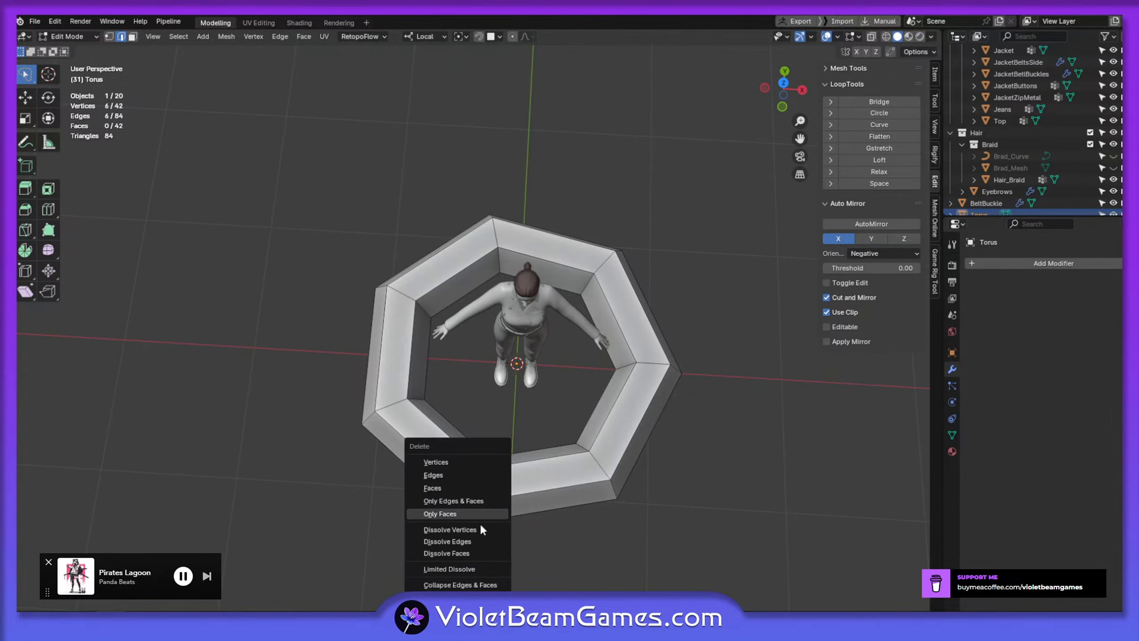
{"action": "left_click", "coordinate": [472, 541]}
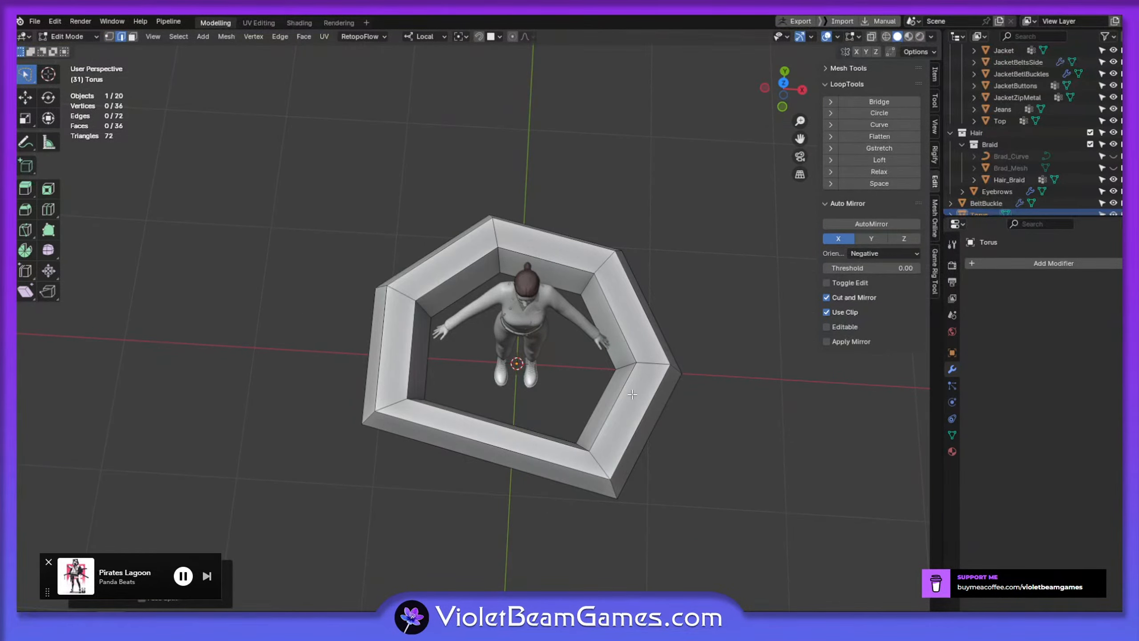
{"action": "key", "text": "ctrl+z"}
Add two more cross-section loops to the torus selection, dissolve all three loops, and undo the dissolve
{"action": "middle_click_drag", "start_coordinate": [632, 394], "coordinate": [494, 382]}
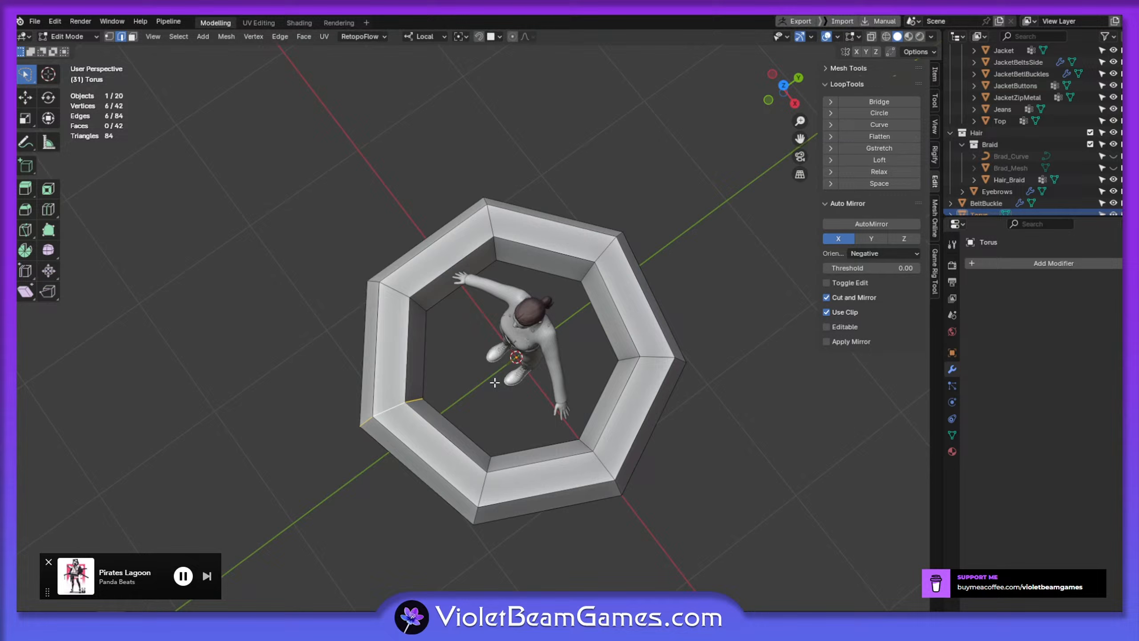
{"action": "left_click", "coordinate": [649, 363], "text": "alt+shift"}
{"action": "left_click", "coordinate": [602, 252], "text": "alt+shift"}
{"action": "key", "text": "x"}
{"action": "left_click", "coordinate": [612, 330]}
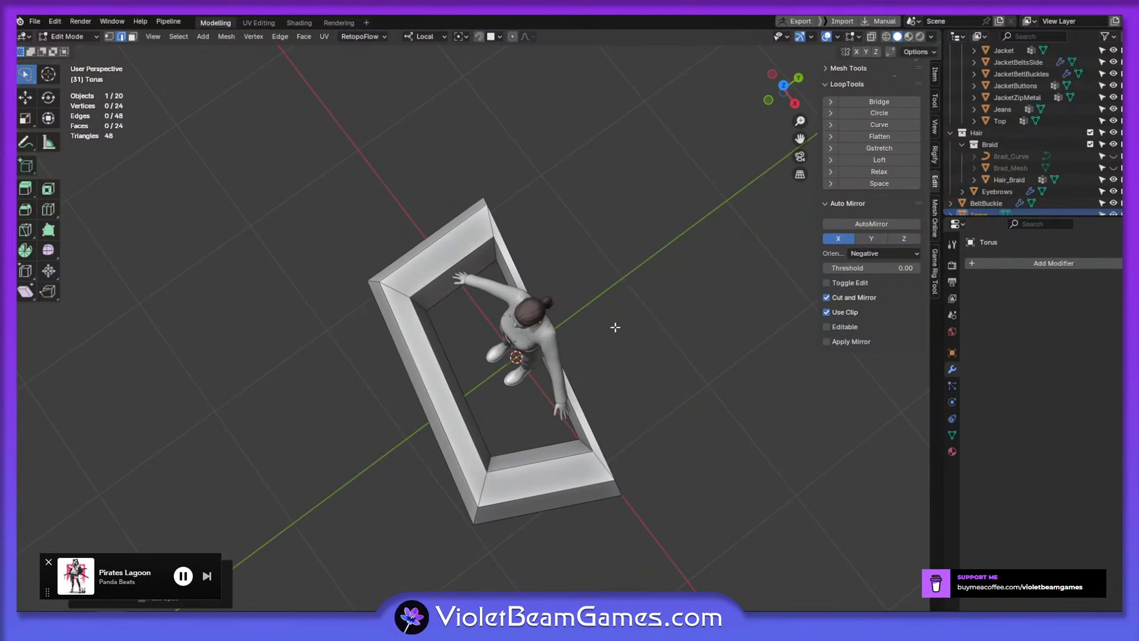
{"action": "middle_click_drag", "start_coordinate": [642, 375], "coordinate": [570, 339]}
{"action": "key", "text": "ctrl+z"}
{"action": "middle_click_drag", "start_coordinate": [621, 397], "coordinate": [597, 357]}
{"action": "middle_click_drag", "start_coordinate": [659, 401], "coordinate": [637, 483]}
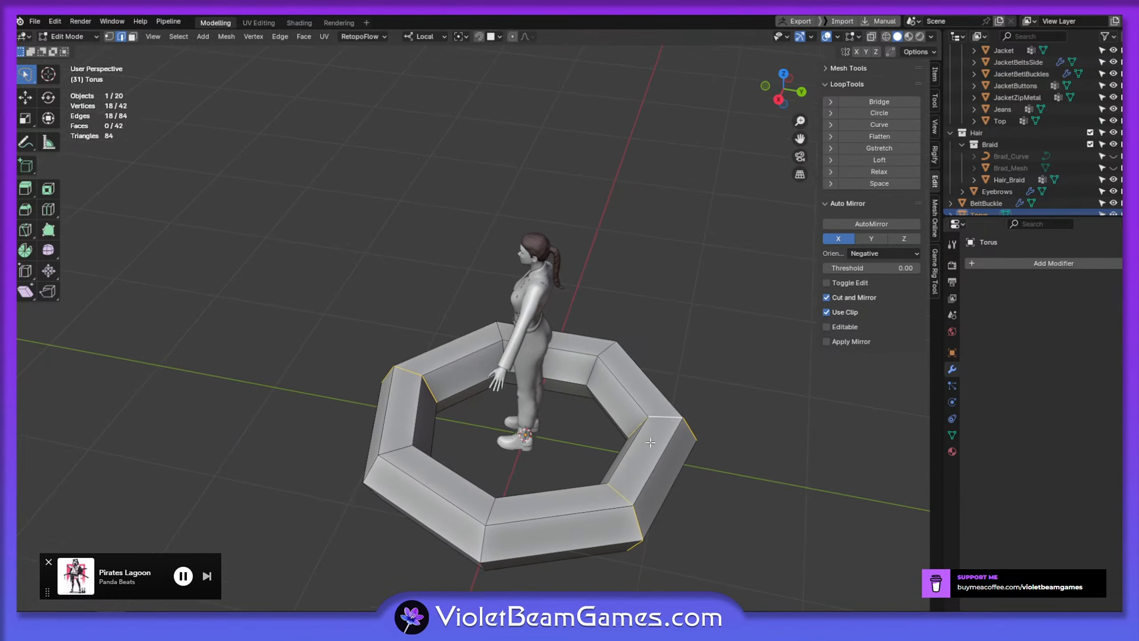
Try dissolving a different single cross-section loop of the torus, and undo back to an earlier selection
{"action": "left_click", "coordinate": [619, 522], "text": "alt"}
{"action": "left_click", "coordinate": [611, 510], "text": "alt"}
{"action": "middle_click_drag", "start_coordinate": [489, 448], "coordinate": [585, 493]}
{"action": "key", "text": "x"}
{"action": "left_click", "coordinate": [575, 510]}
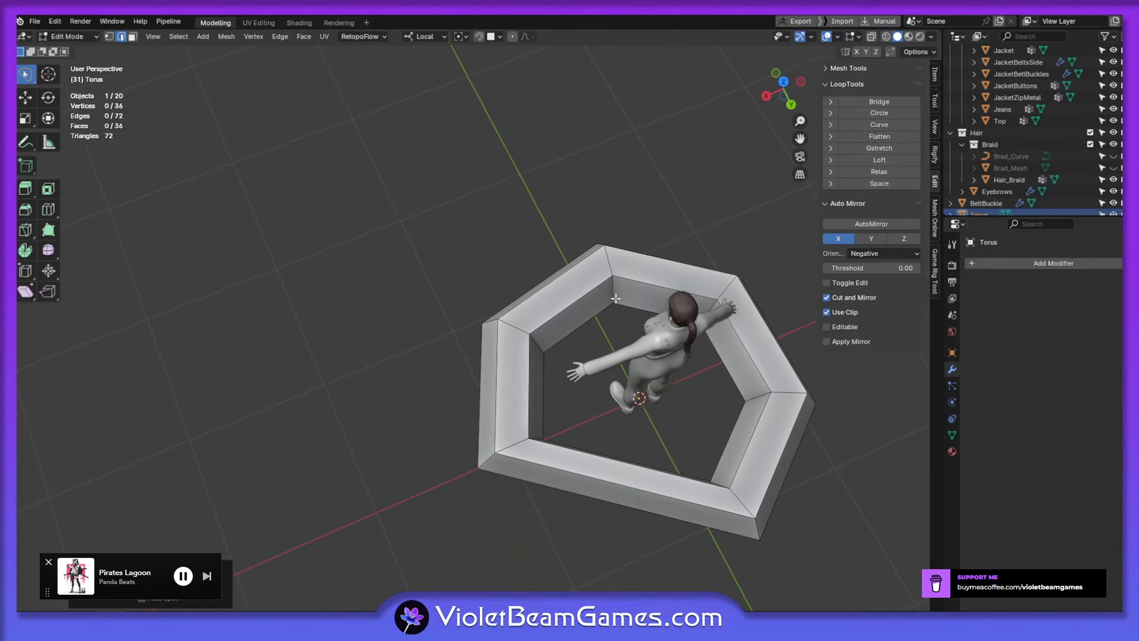
{"action": "key", "text": "ctrl+z"}
{"action": "key", "text": "ctrl+z"}
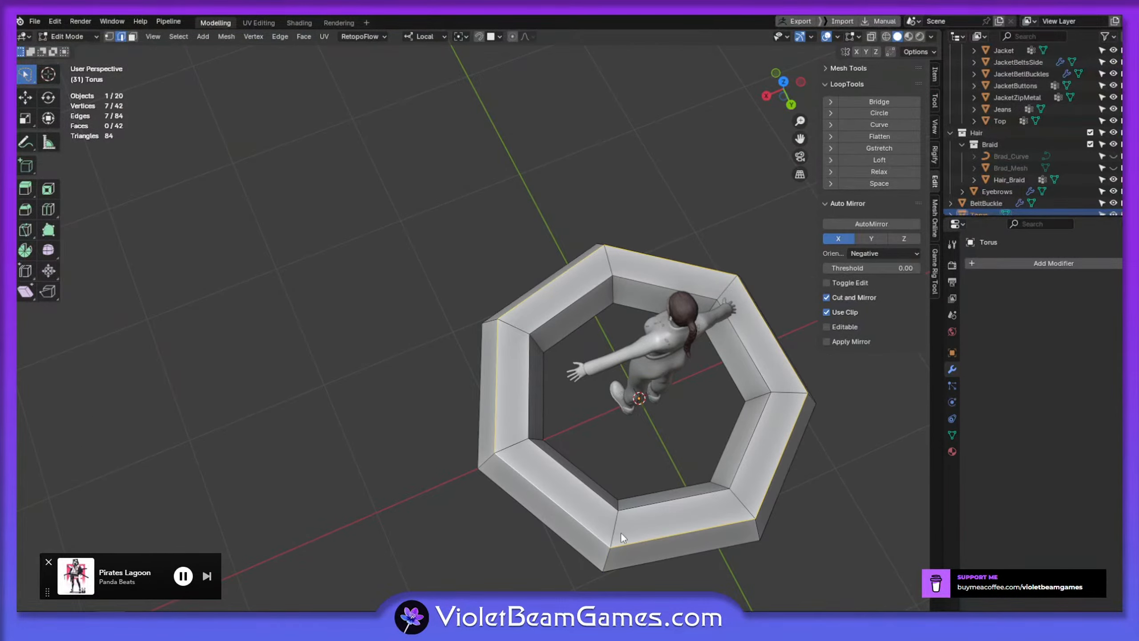
Replace the torus with a new one with 6 major and 6 minor segments, and enter Edit Mode
{"action": "key", "text": "Tab"}
{"action": "key", "text": "Delete"}
{"action": "key", "text": "shift+a"}
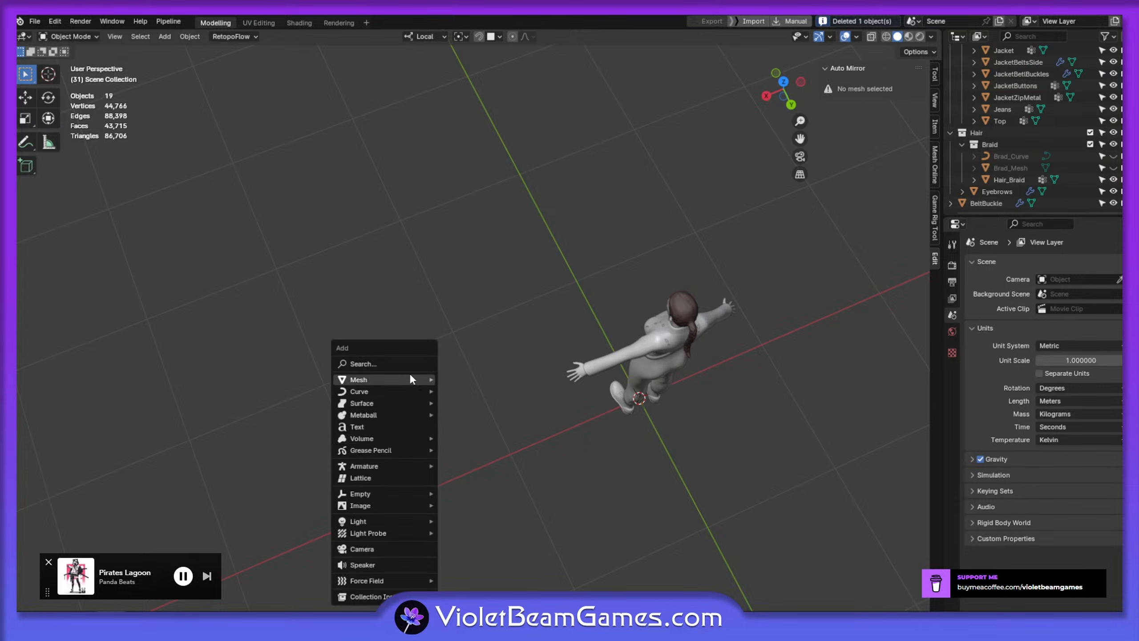
{"action": "mouse_move", "coordinate": [411, 377]}
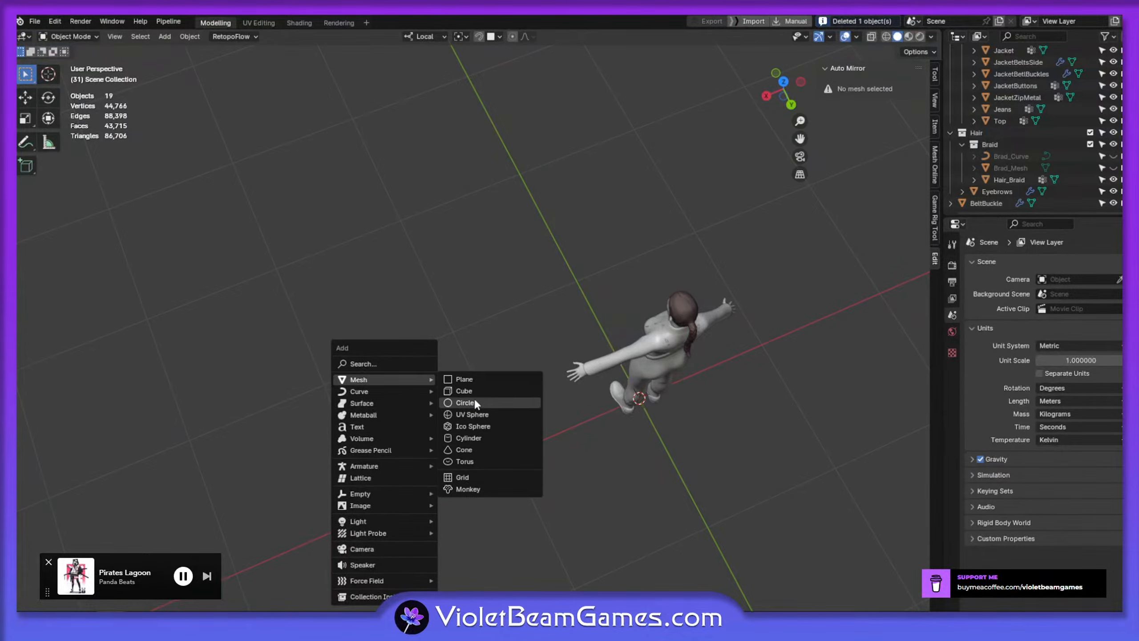
{"action": "left_click", "coordinate": [480, 461]}
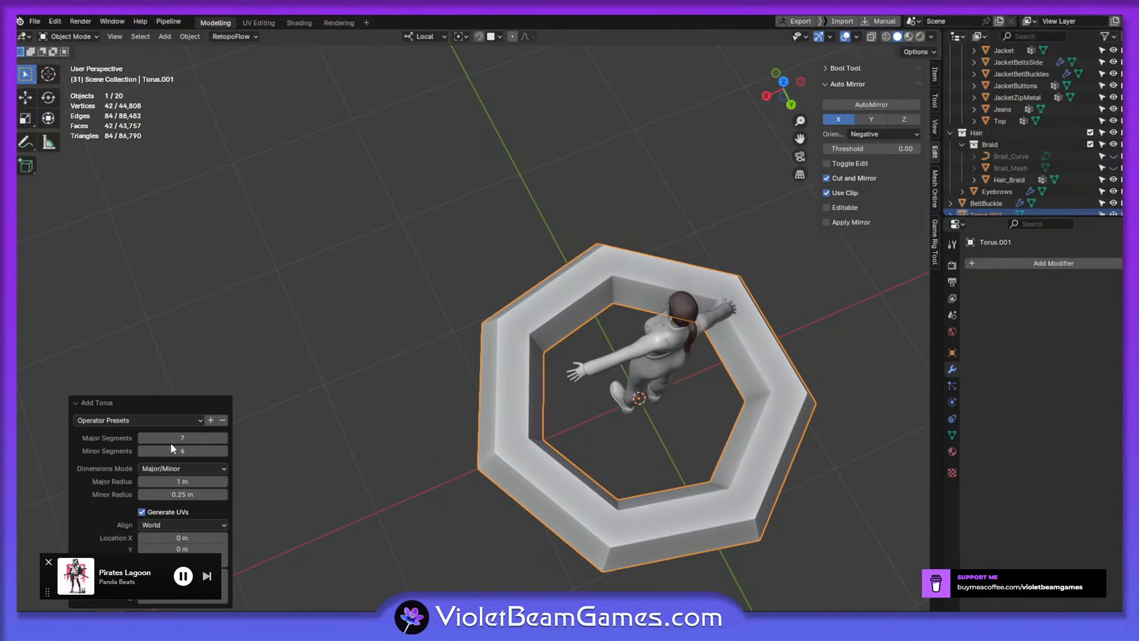
{"action": "left_click", "coordinate": [142, 437]}
{"action": "middle_click_drag", "start_coordinate": [516, 427], "coordinate": [619, 442]}
{"action": "key", "text": "Tab"}
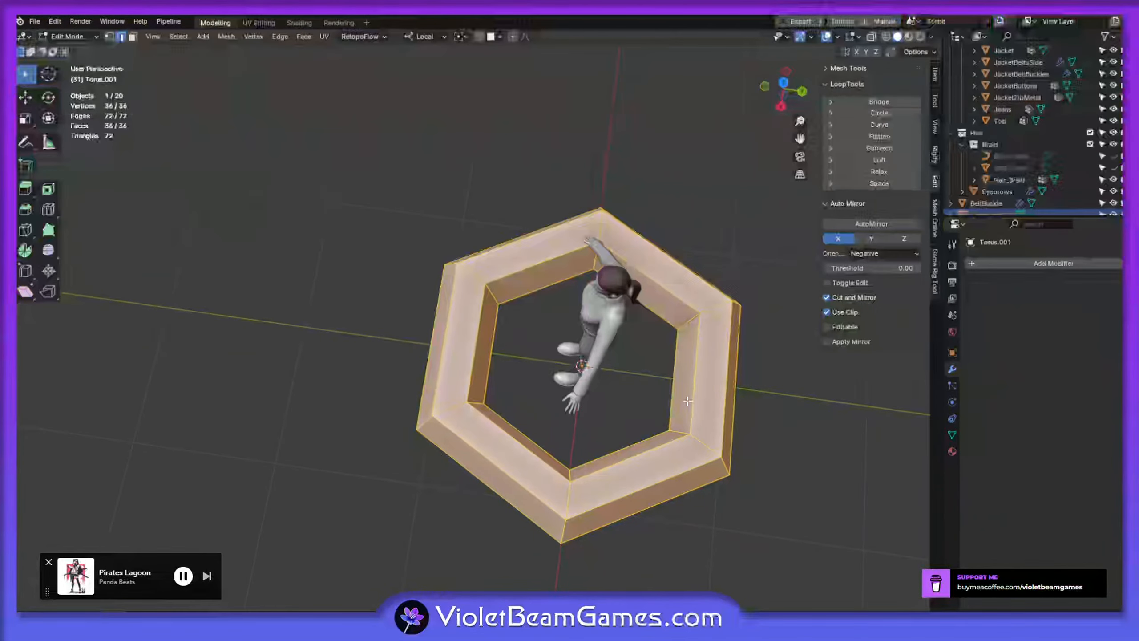
Cut a centred cross-section edge loop into each of two opposite torus segments
{"action": "key", "text": "ctrl+r"}
{"action": "left_click", "coordinate": [466, 345]}
{"action": "right_click", "coordinate": [466, 345]}
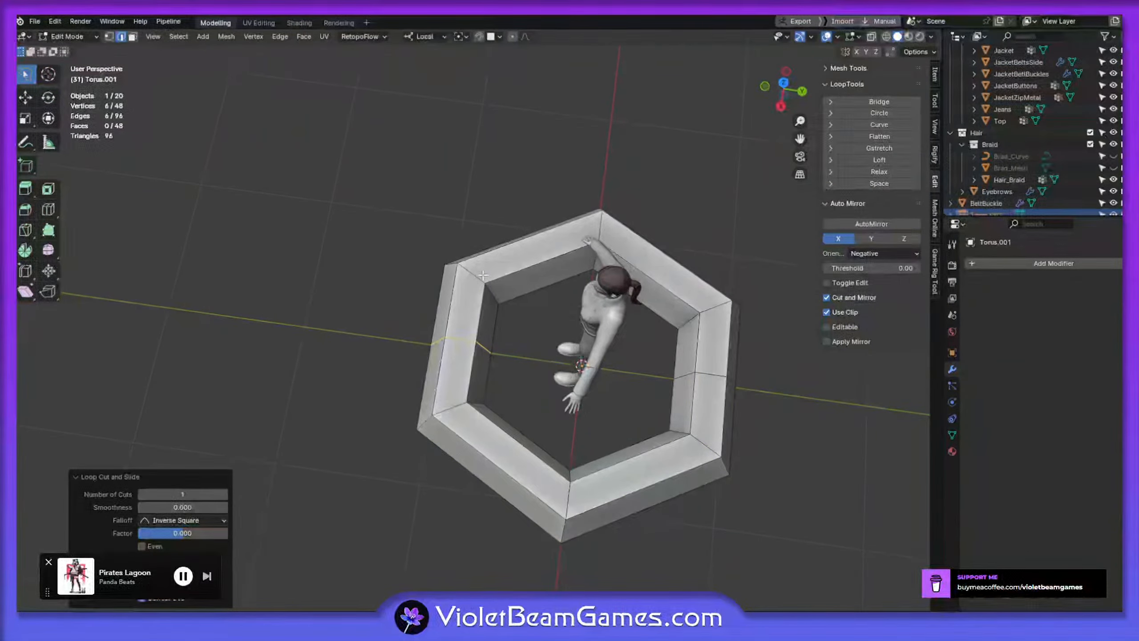
Try dissolving the four corner loops beside the added middle loops, and undo back to an earlier selection
{"action": "left_click", "coordinate": [481, 276], "text": "alt"}
{"action": "left_click", "coordinate": [450, 436], "text": "alt+shift"}
{"action": "key", "text": "ctrl+z"}
{"action": "left_click", "coordinate": [458, 408], "text": "alt+shift"}
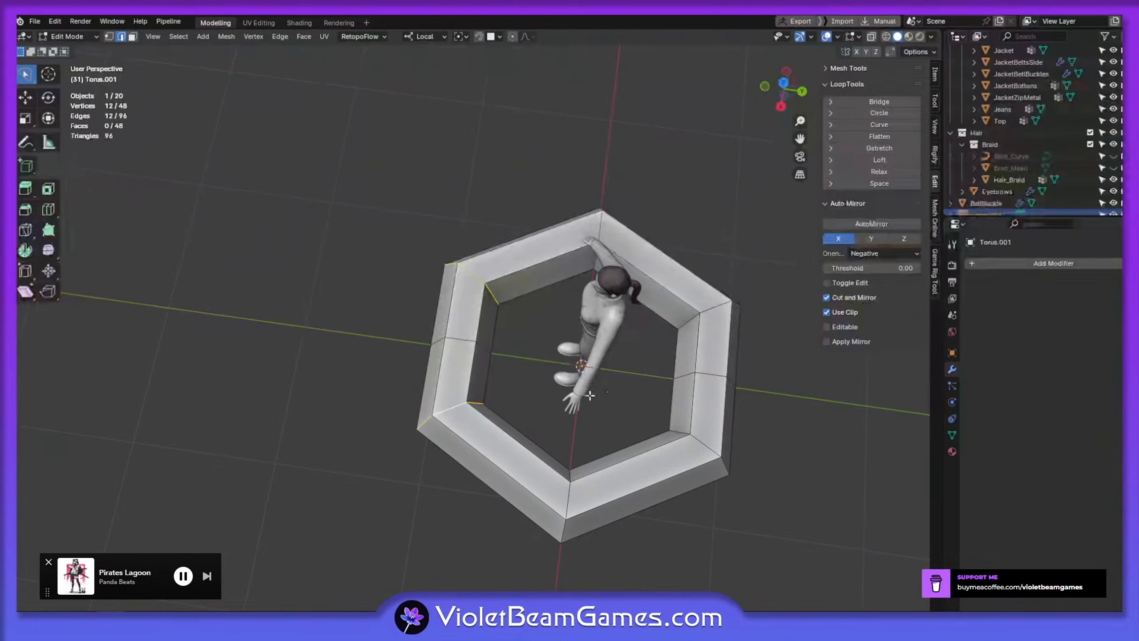
{"action": "key", "text": "x"}
{"action": "left_click", "coordinate": [710, 329]}
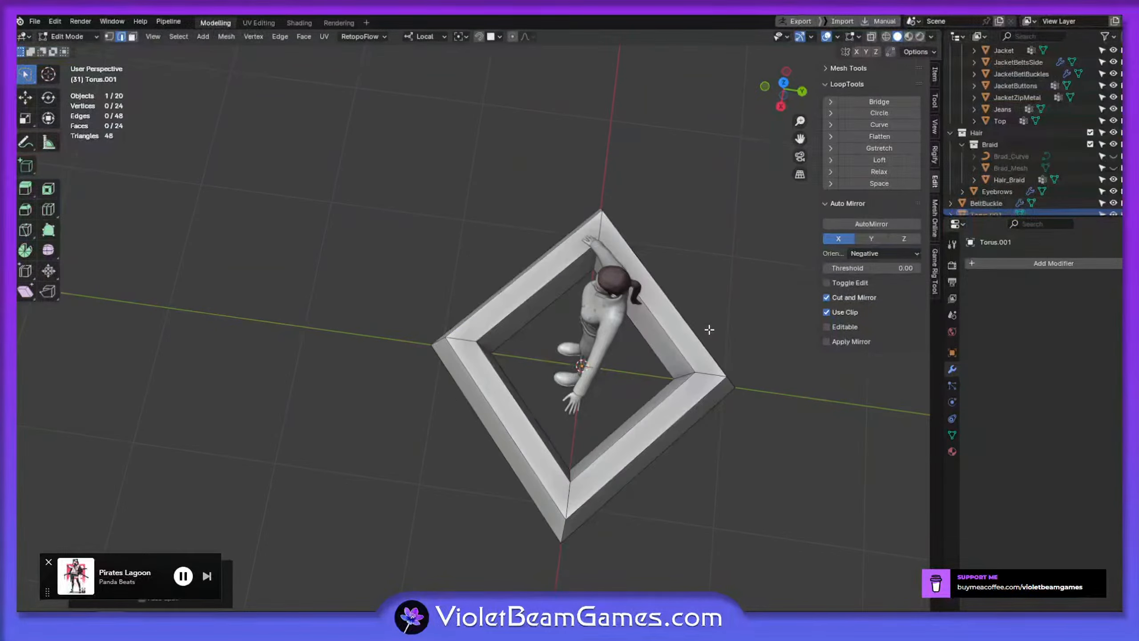
{"action": "key", "text": "ctrl+z"}
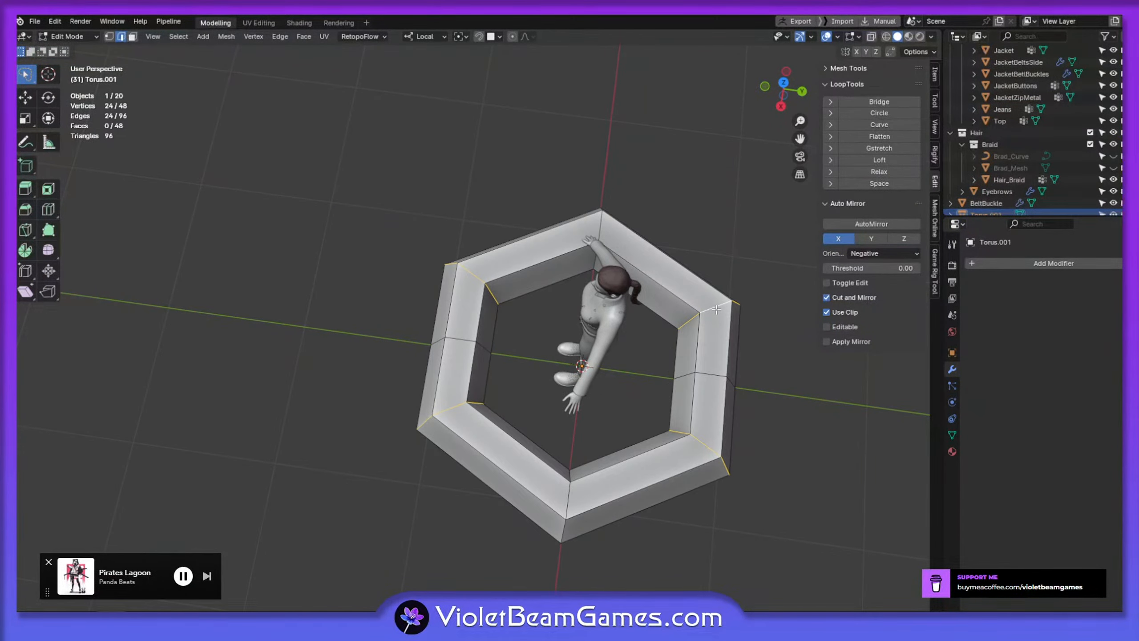
{"action": "key", "text": "ctrl+z"}
{"action": "key", "text": "ctrl+z"}
{"action": "key", "text": "ctrl+z"}
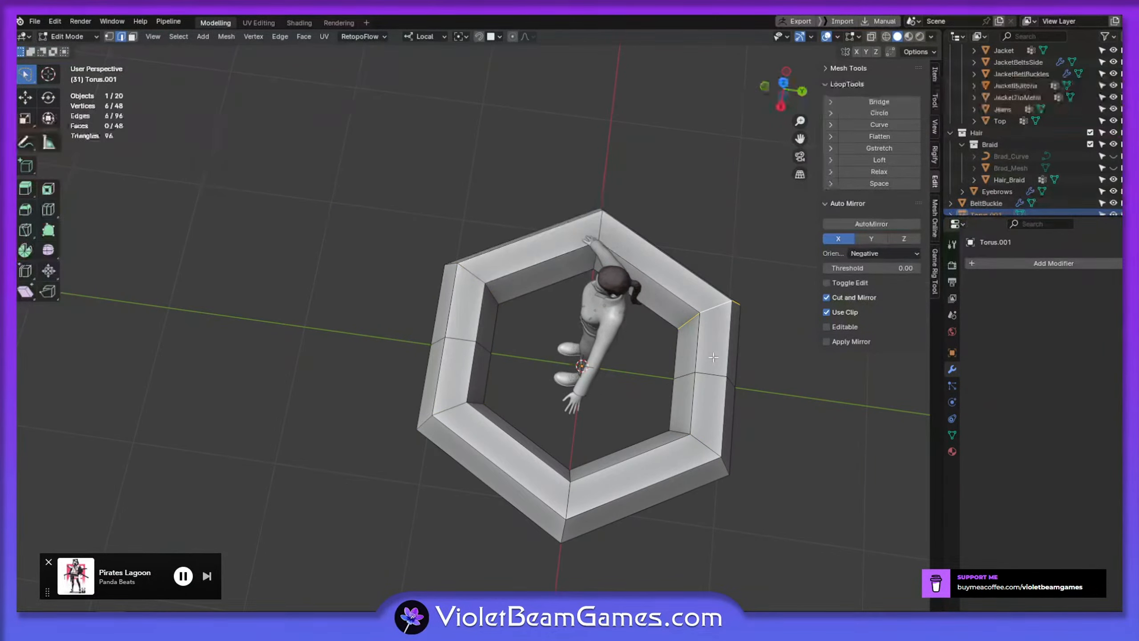
Select the two added middle loops on opposite torus segments and dissolve their edges
{"action": "left_click", "coordinate": [493, 362], "text": "alt+shift"}
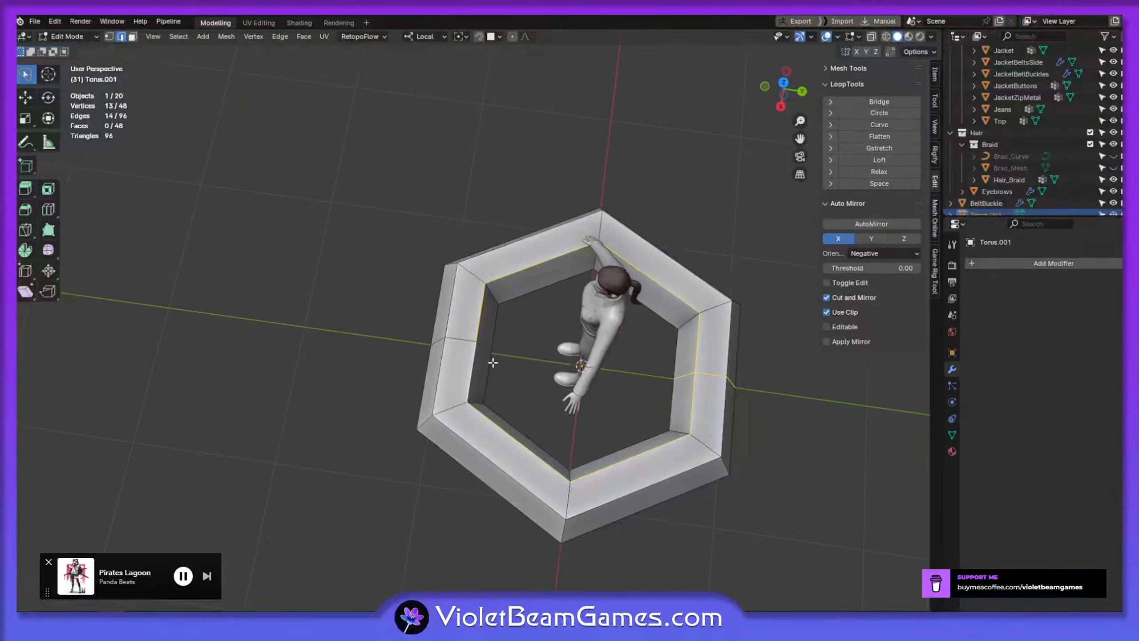
{"action": "left_click", "coordinate": [665, 384], "text": "alt"}
{"action": "left_click", "coordinate": [704, 379], "text": "alt+shift"}
{"action": "key", "text": "x"}
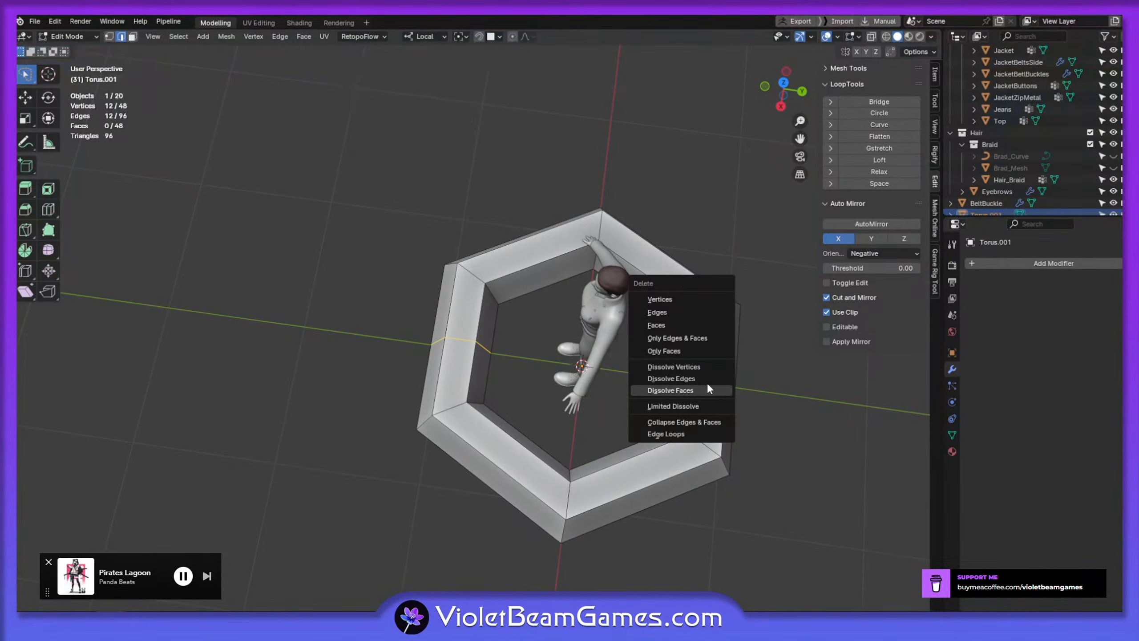
{"action": "left_click", "coordinate": [705, 383]}
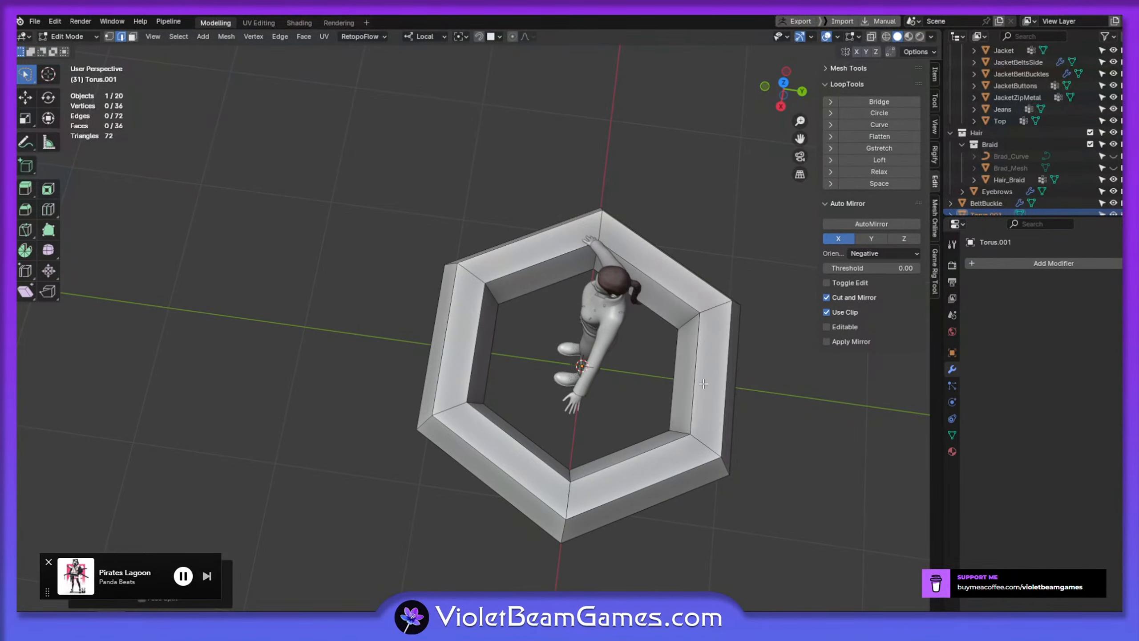
Select the face rings of two opposite torus segments in face mode, and select the face loop around the top instead
{"action": "middle_click_drag", "start_coordinate": [703, 384], "coordinate": [704, 424]}
{"action": "key", "text": "3"}
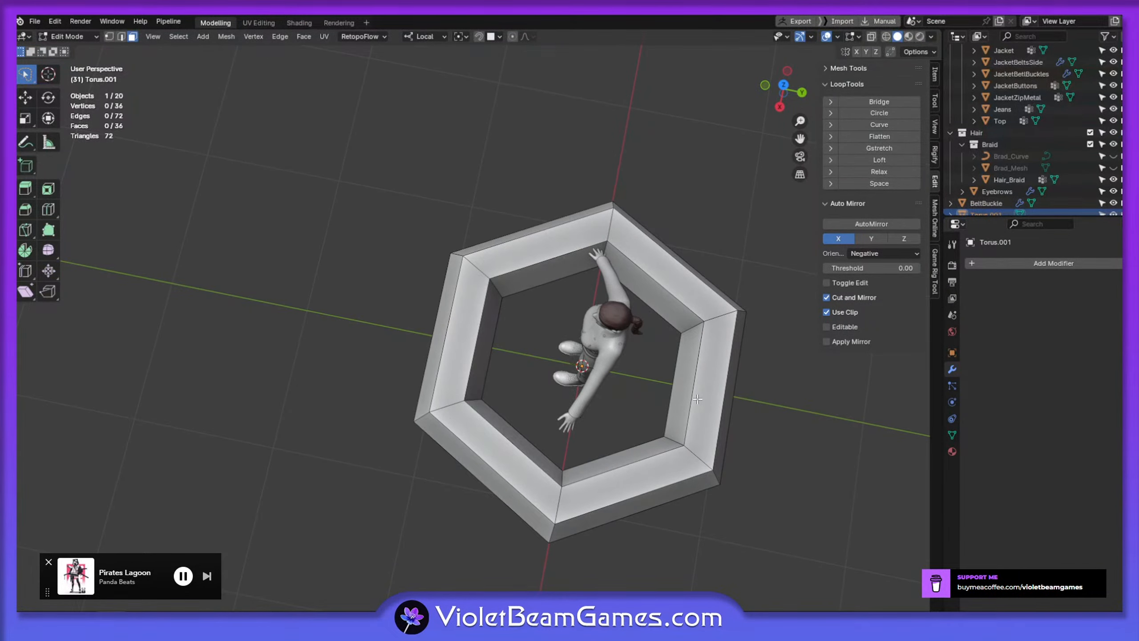
{"action": "left_click", "coordinate": [696, 399], "text": "alt"}
{"action": "left_click", "coordinate": [475, 354], "text": "alt+shift"}
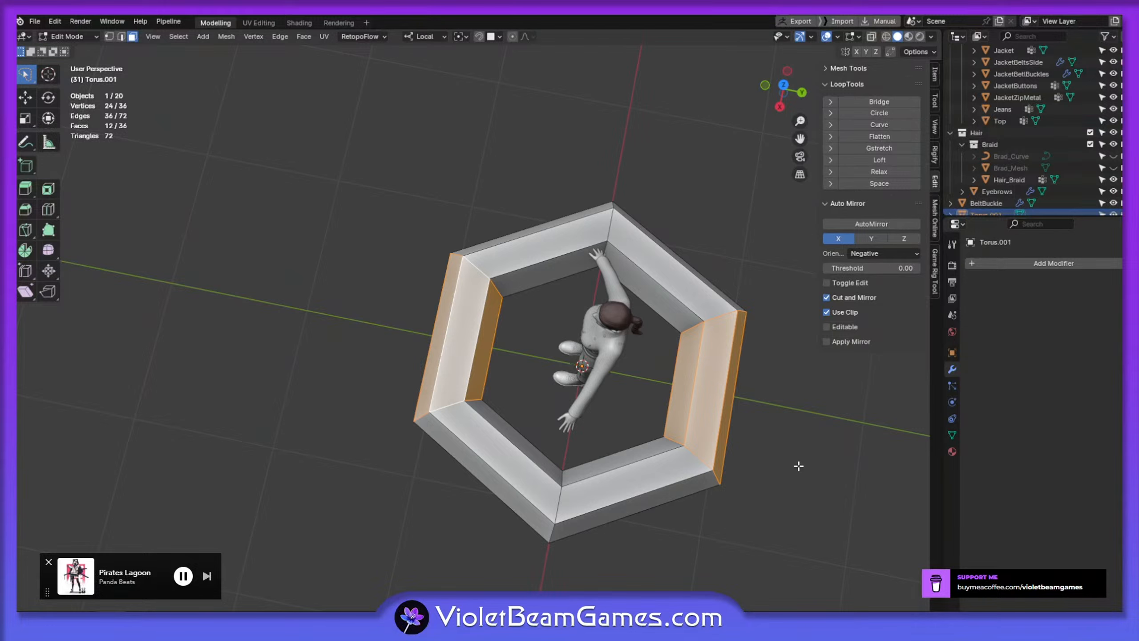
{"action": "left_click", "coordinate": [556, 497], "text": "alt"}
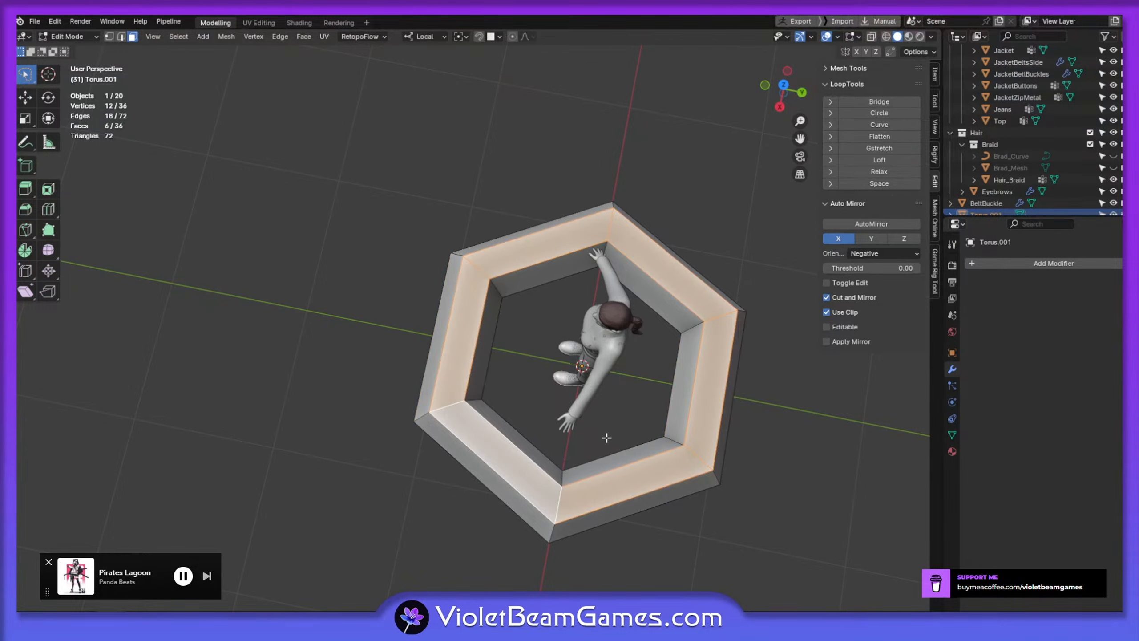
Bevel the two opposite corner edge loops of the torus with one segment and a width of about 0.524 m
{"action": "key", "text": "2"}
{"action": "left_click", "coordinate": [611, 231], "text": "alt"}
{"action": "left_click", "coordinate": [558, 506], "text": "alt+shift"}
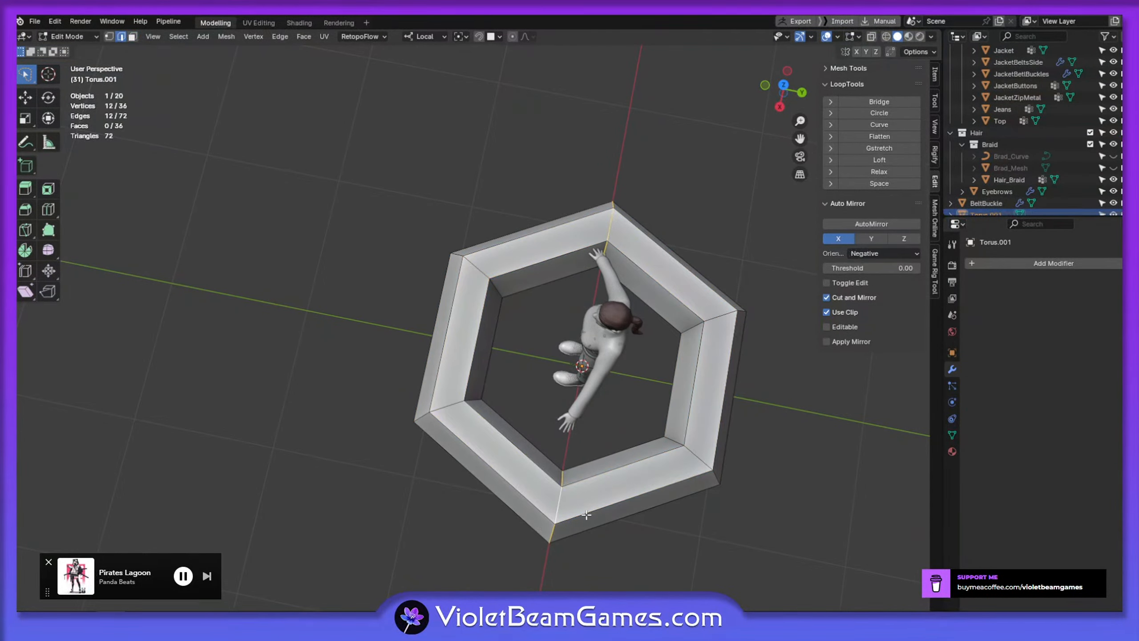
{"action": "key", "text": "ctrl+b"}
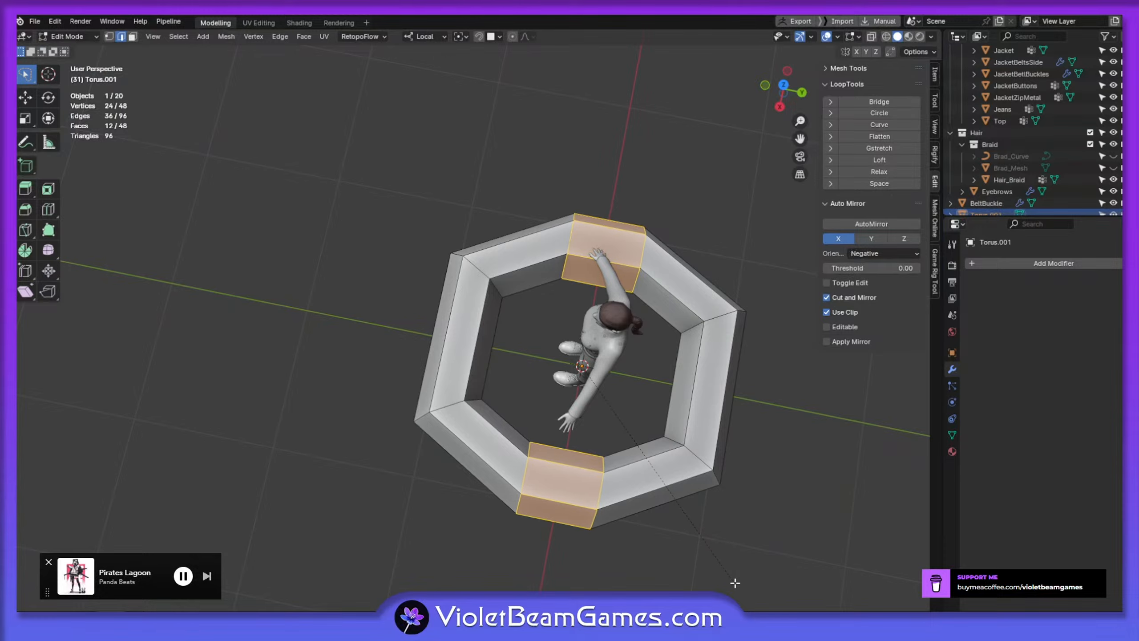
{"action": "left_click", "coordinate": [762, 579]}
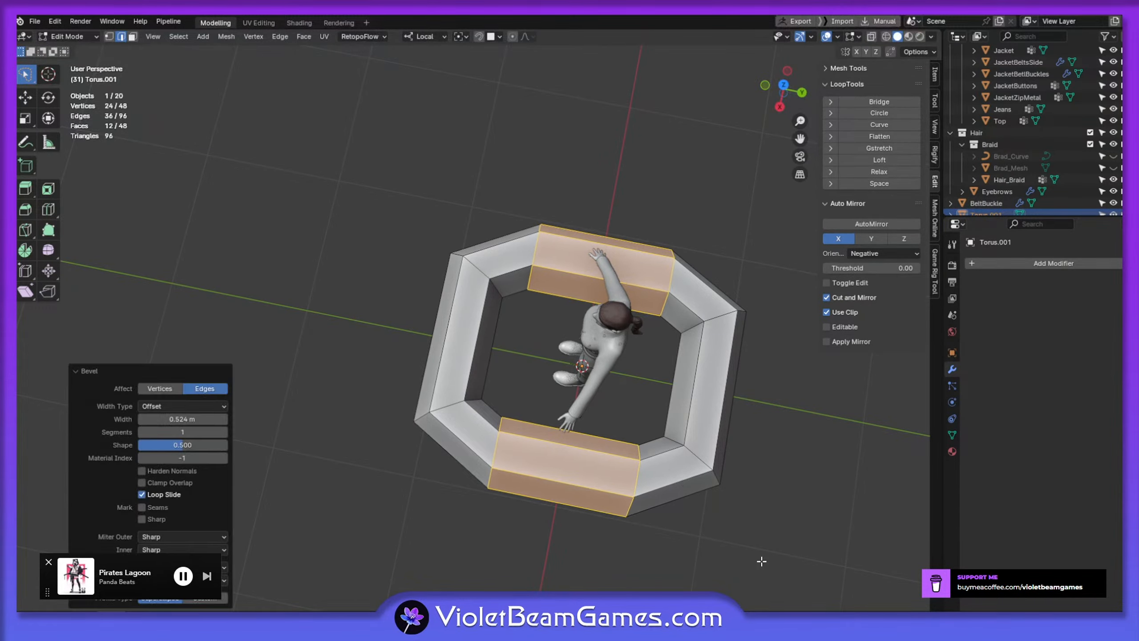
Scale the whole torus link to about 0.213 and rotate it upright in the right side view
{"action": "middle_click_drag", "start_coordinate": [757, 560], "coordinate": [712, 470]}
{"action": "key", "text": "a"}
{"action": "key", "text": "s"}
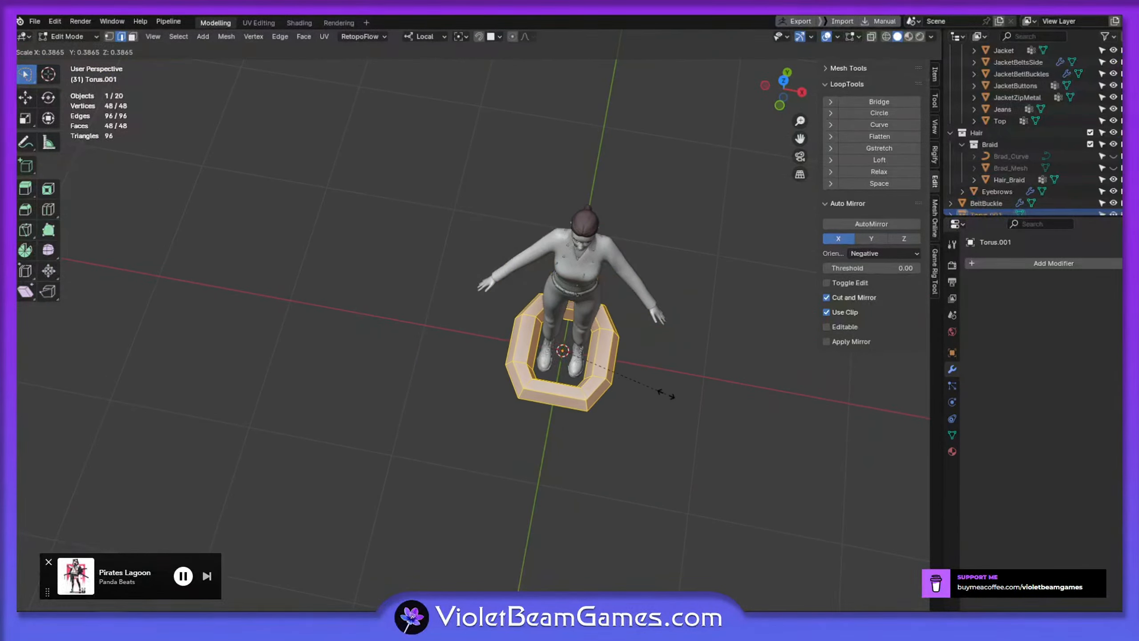
{"action": "left_click", "coordinate": [616, 370]}
{"action": "middle_click_drag", "start_coordinate": [616, 370], "coordinate": [551, 306]}
{"action": "key", "text": "KP_3"}
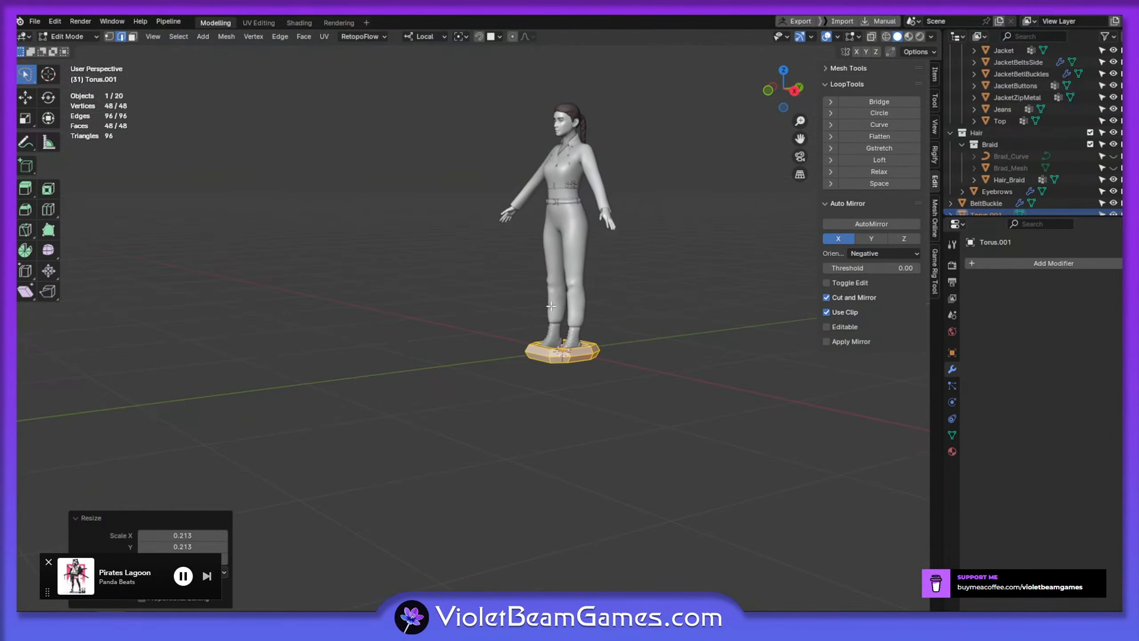
{"action": "key", "text": "r"}
{"action": "left_click", "coordinate": [635, 288]}
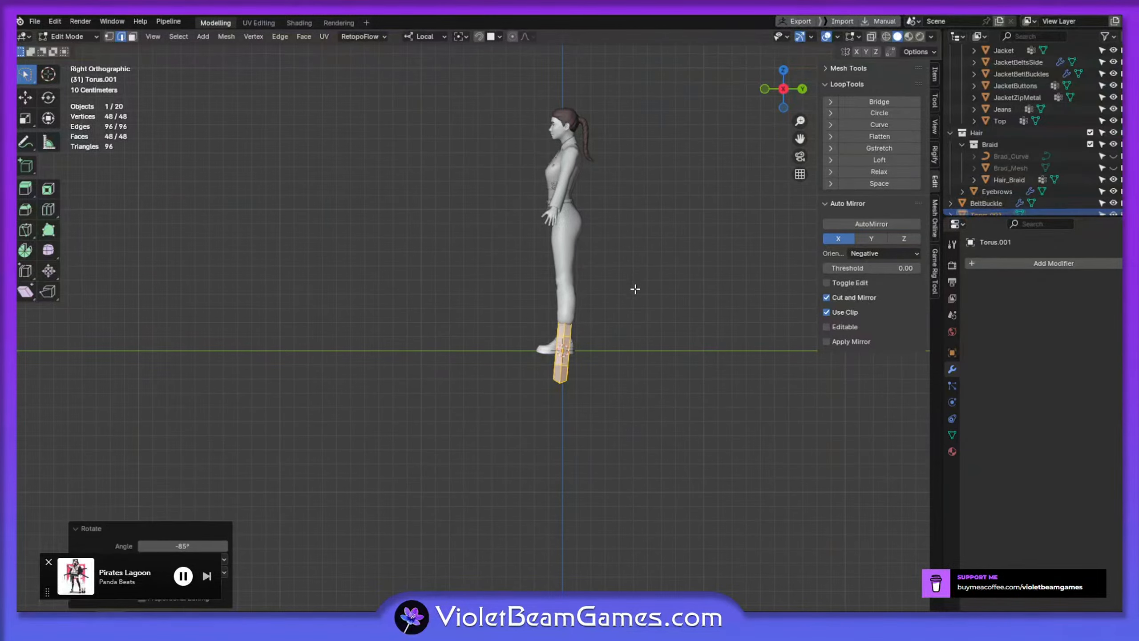
Move the link up in front of the character's thighs and scale it to about 0.223
{"action": "key", "text": "g"}
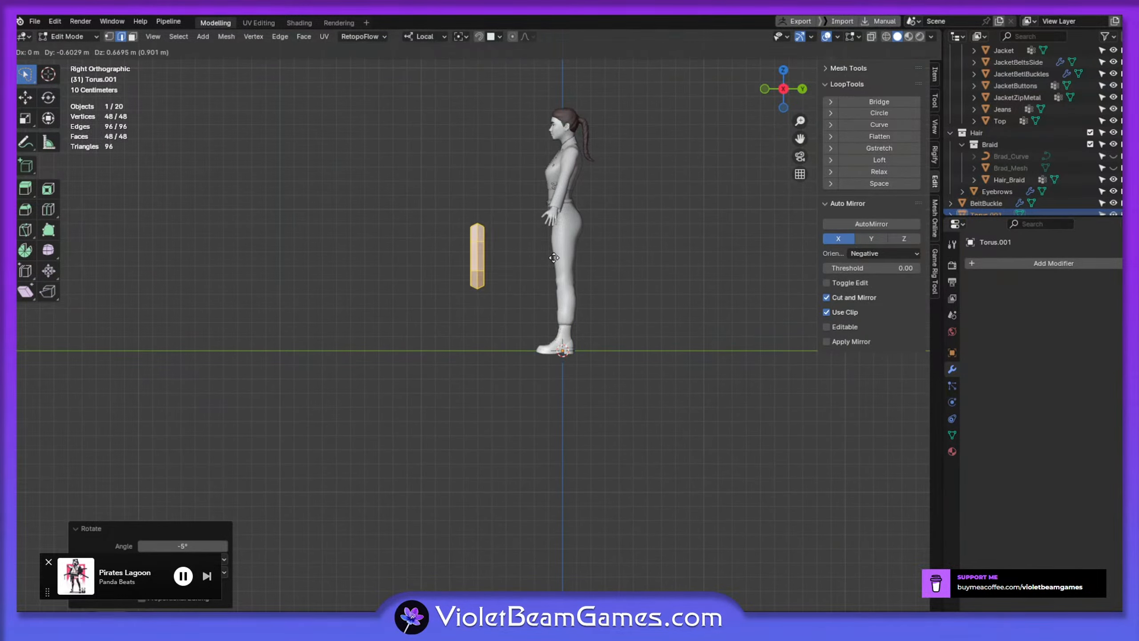
{"action": "left_click", "coordinate": [548, 250]}
{"action": "key", "text": "s"}
{"action": "left_click", "coordinate": [497, 258]}
{"action": "key", "text": "KP_1"}
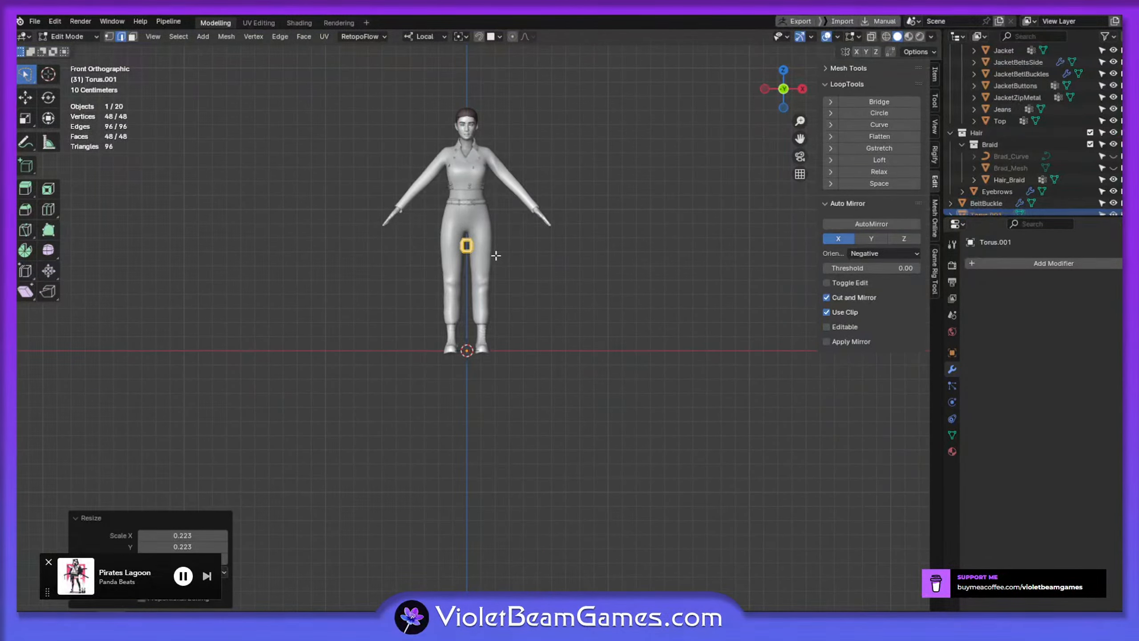
{"action": "scroll", "coordinate": [524, 449], "scroll_direction": "up", "scroll_amount": 3}
{"action": "middle_click_drag", "start_coordinate": [525, 448], "coordinate": [571, 331]}
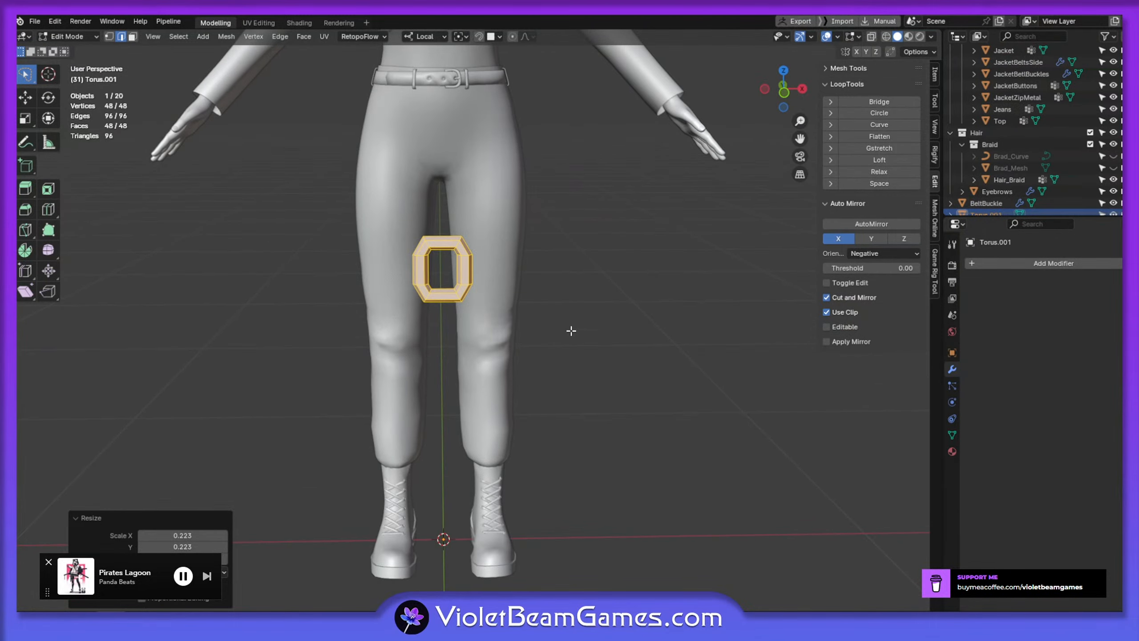
{"action": "scroll", "coordinate": [544, 301], "scroll_direction": "up", "scroll_amount": 2}
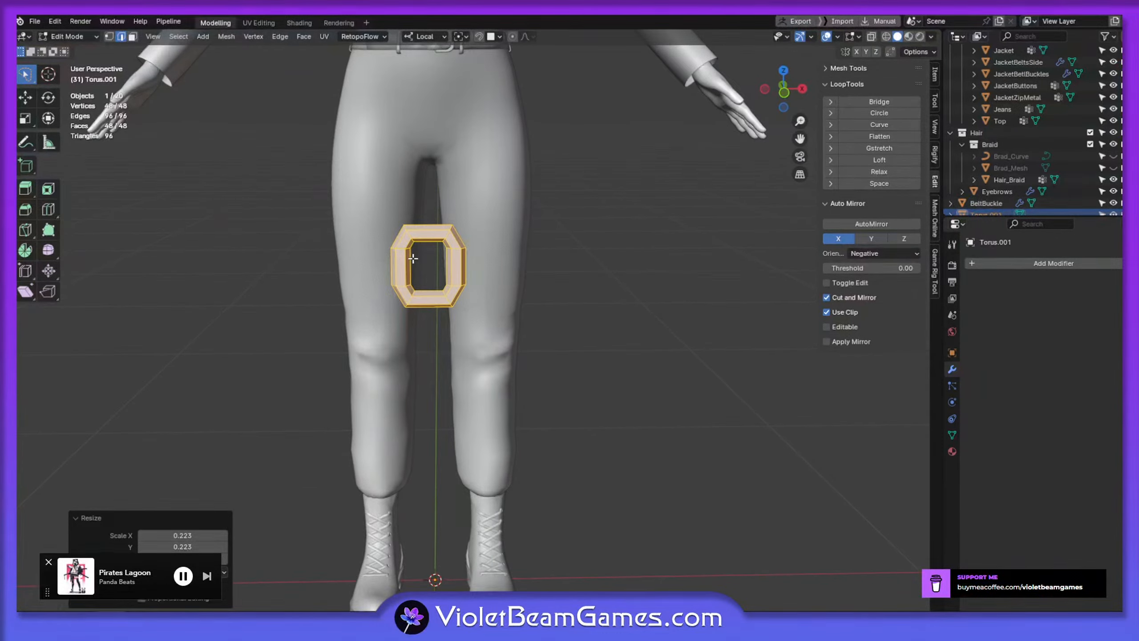
{"action": "middle_click_drag", "start_coordinate": [527, 289], "coordinate": [540, 370]}
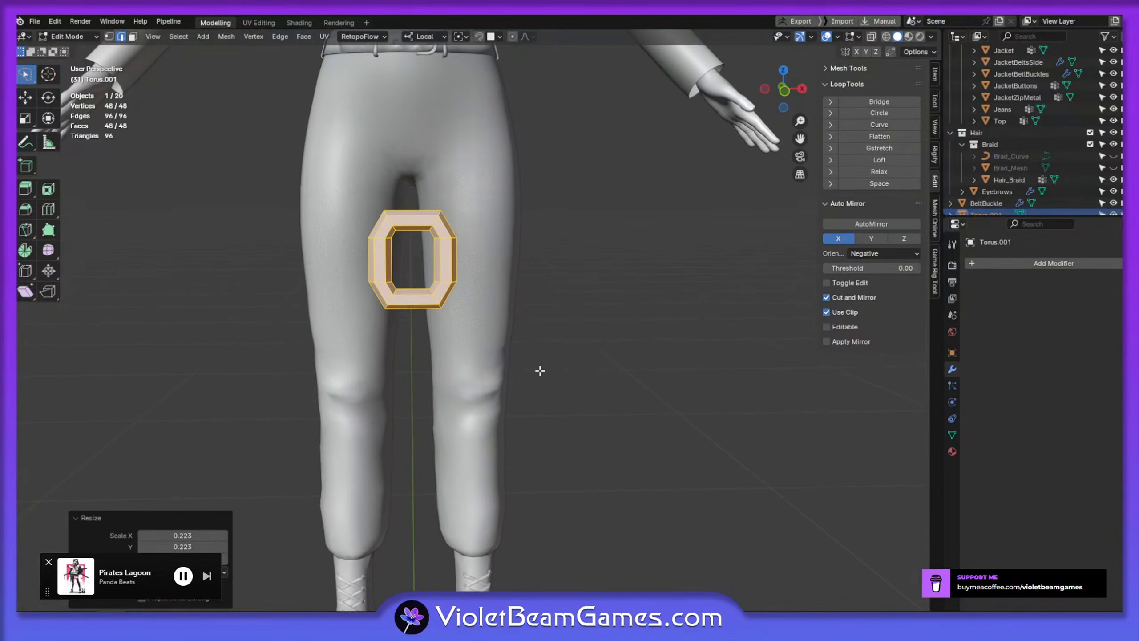
Shrink the link in front of the thighs further with a scale of about 0.329
{"action": "key", "text": "s"}
{"action": "left_click", "coordinate": [470, 318]}
{"action": "scroll", "coordinate": [382, 262], "scroll_direction": "up", "scroll_amount": 3}
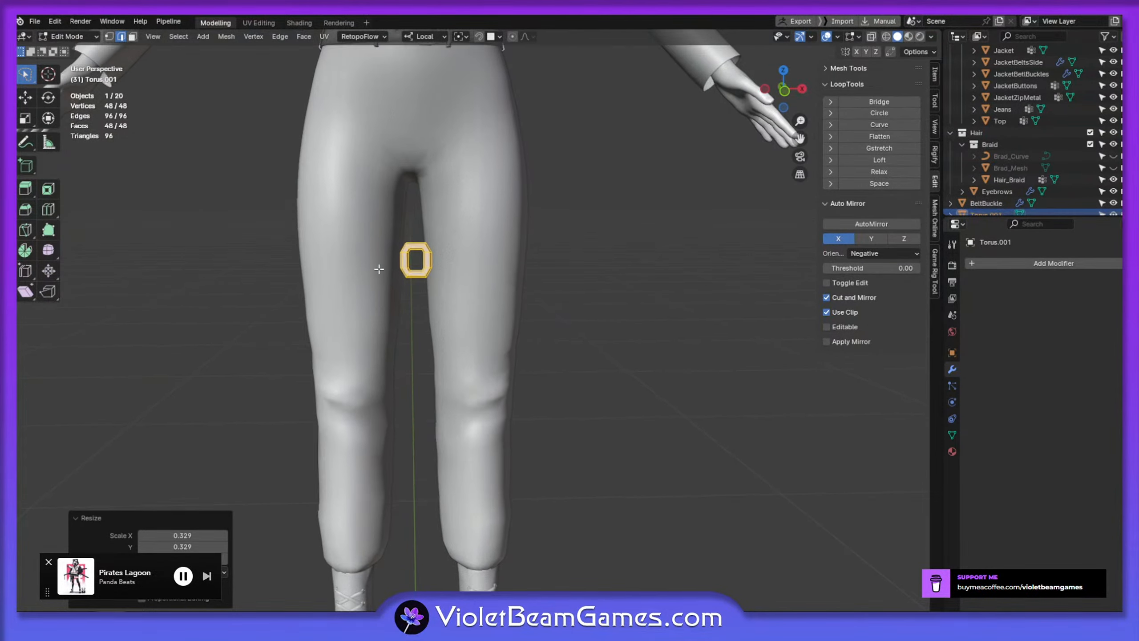
Try duplicating the link upward into a vertical row, and undo the duplicates
{"action": "middle_click_drag", "start_coordinate": [546, 369], "coordinate": [488, 277]}
{"action": "key", "text": "shift+d"}
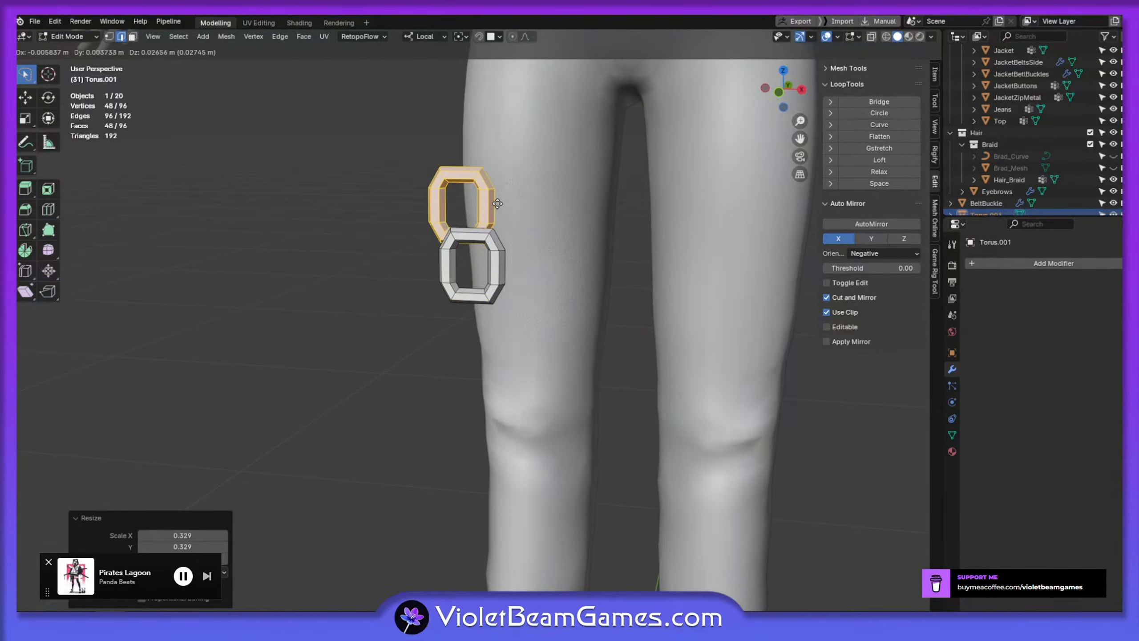
{"action": "left_click", "coordinate": [512, 182]}
{"action": "key", "text": "shift+d"}
{"action": "left_click", "coordinate": [509, 71]}
{"action": "key", "text": "shift+d"}
{"action": "key", "text": "Escape"}
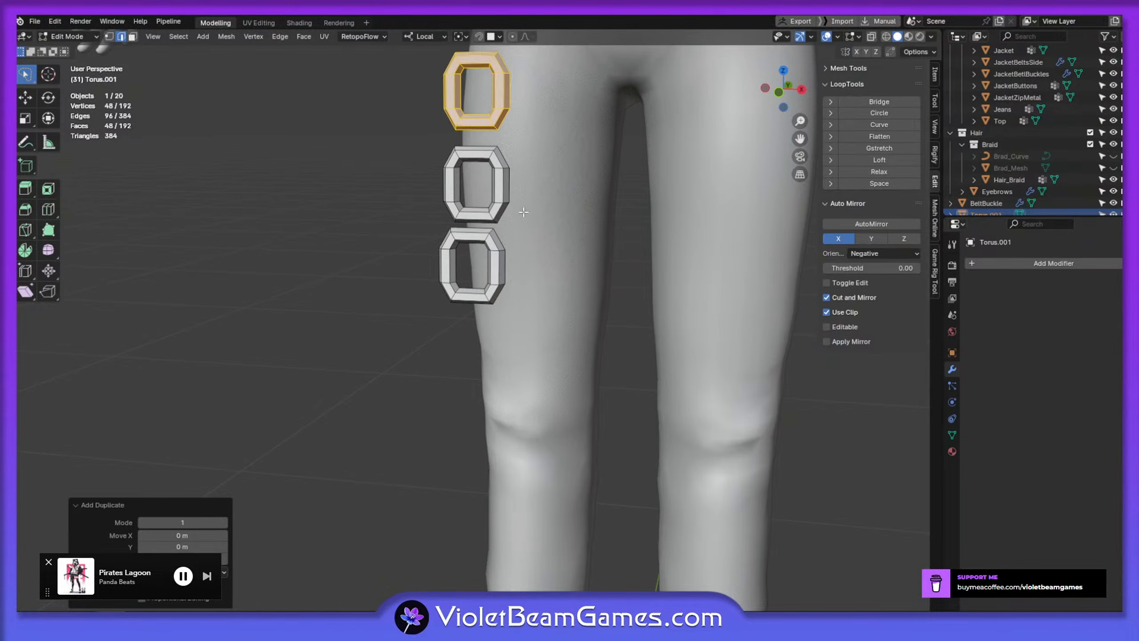
{"action": "key", "text": "ctrl+z"}
{"action": "key", "text": "ctrl+z"}
{"action": "key", "text": "ctrl+z"}
Scale the single remaining link to about 0.880
{"action": "middle_click_drag", "start_coordinate": [549, 287], "coordinate": [542, 310]}
{"action": "key", "text": "s"}
{"action": "left_click", "coordinate": [534, 305]}
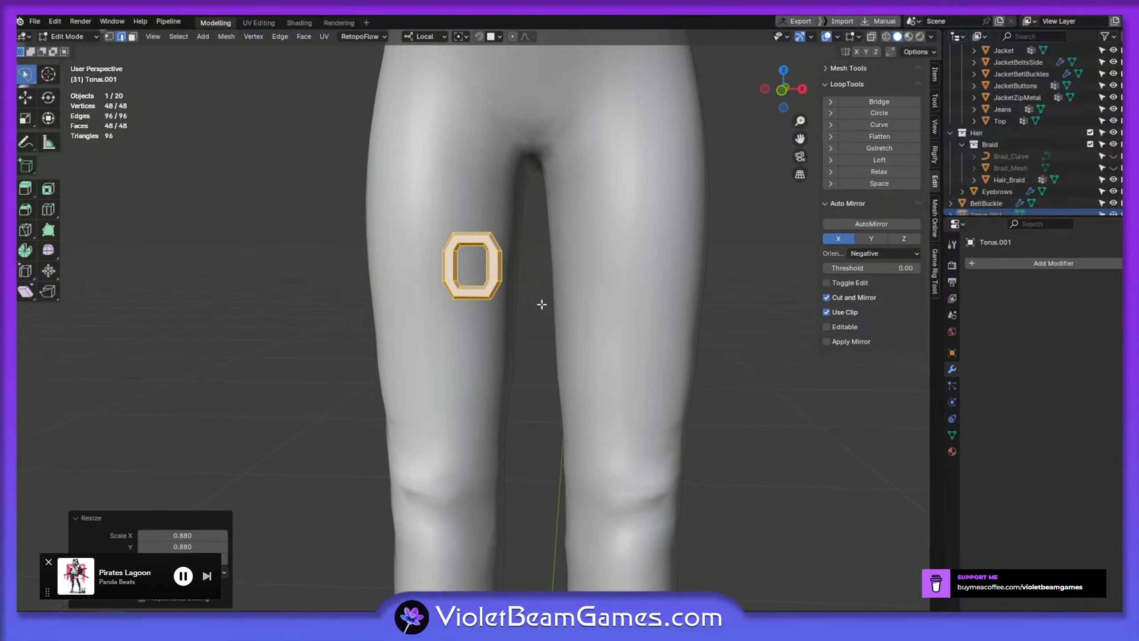
Add an Array modifier to the link
{"action": "scroll", "coordinate": [689, 377], "scroll_direction": "down", "scroll_amount": 3}
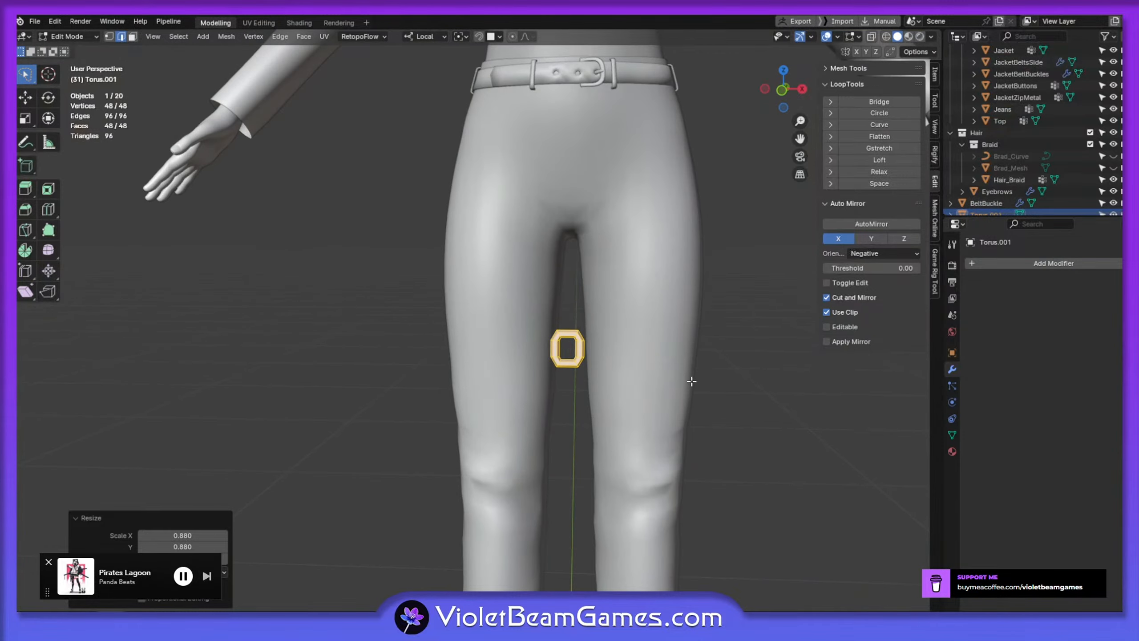
{"action": "middle_click_drag", "start_coordinate": [689, 382], "coordinate": [614, 312], "text": "shift"}
{"action": "left_click", "coordinate": [1005, 262]}
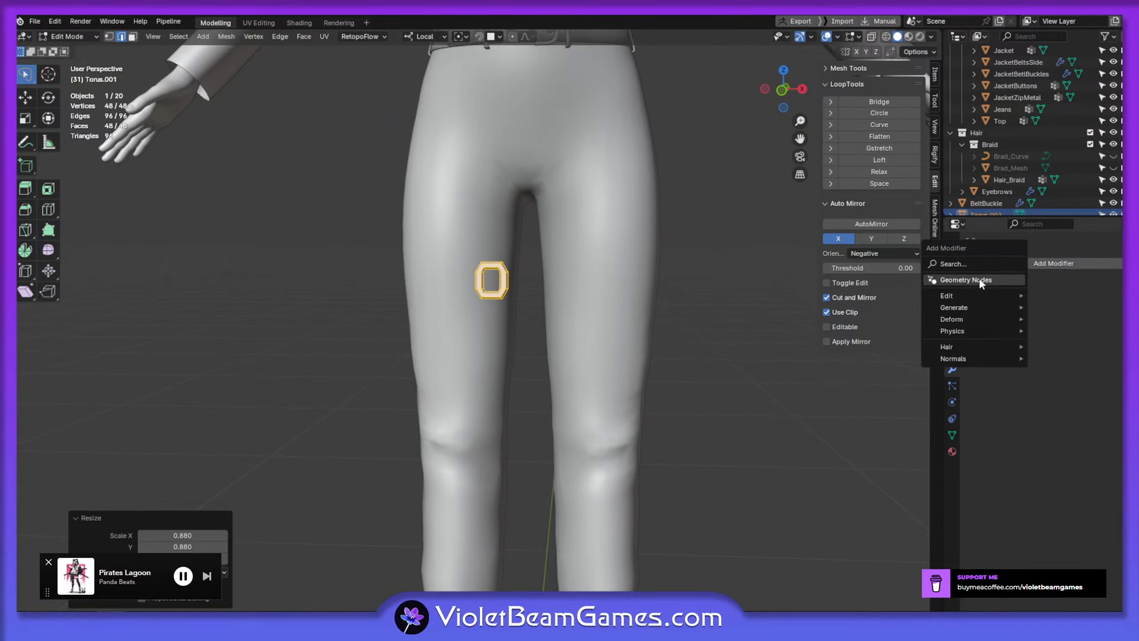
{"action": "left_click", "coordinate": [966, 263]}
{"action": "type", "text": "a"}
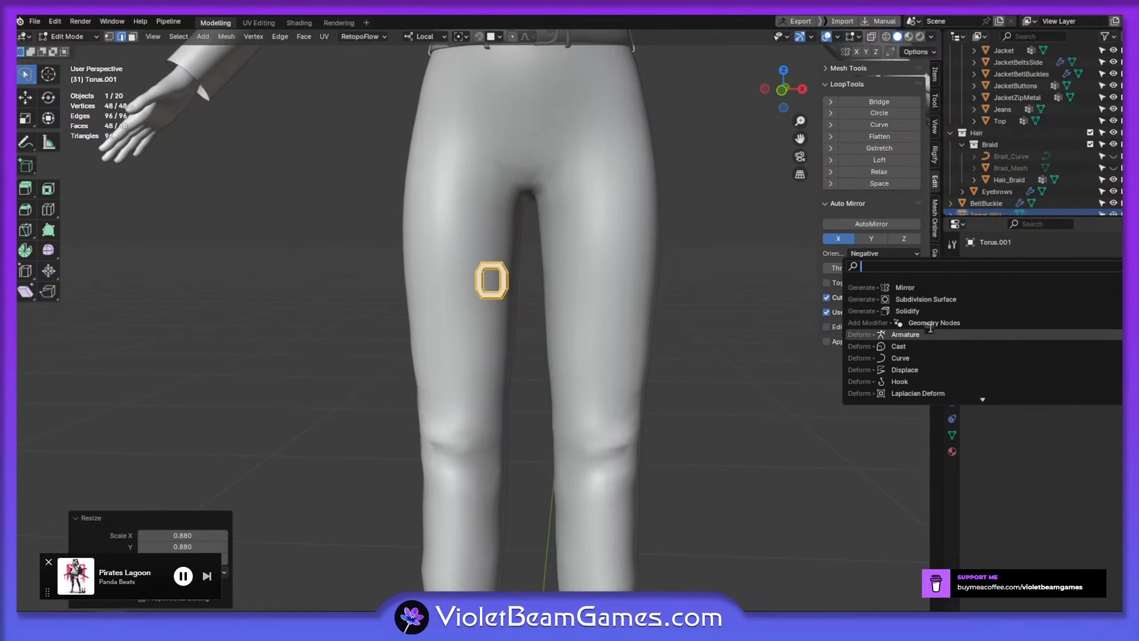
{"action": "type", "text": "rr"}
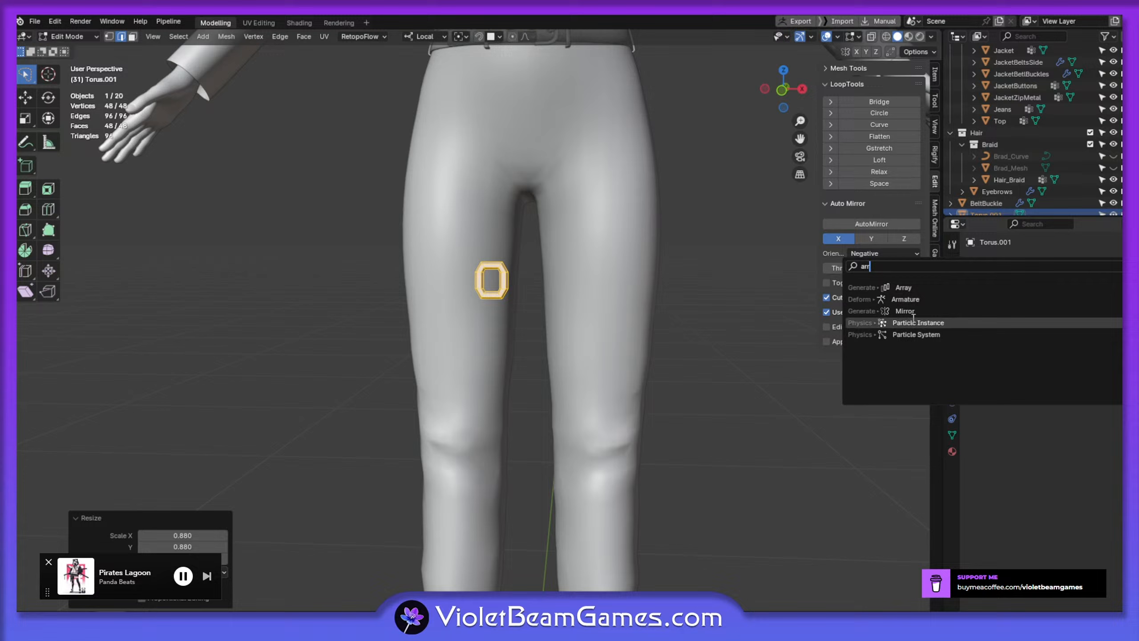
{"action": "left_click", "coordinate": [917, 287]}
{"action": "scroll", "coordinate": [557, 310], "scroll_direction": "up", "scroll_amount": 1}
{"action": "scroll", "coordinate": [538, 314], "scroll_direction": "up", "scroll_amount": 2}
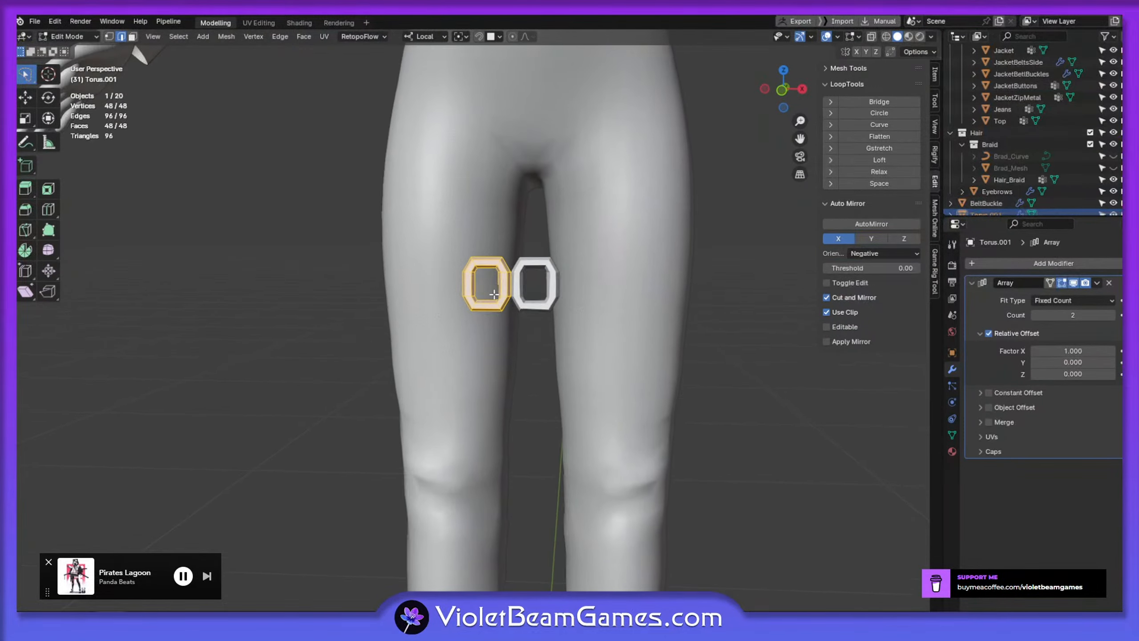
Rotate the link 90° and duplicate it about 0.022 m along its local X axis
{"action": "key", "text": "r"}
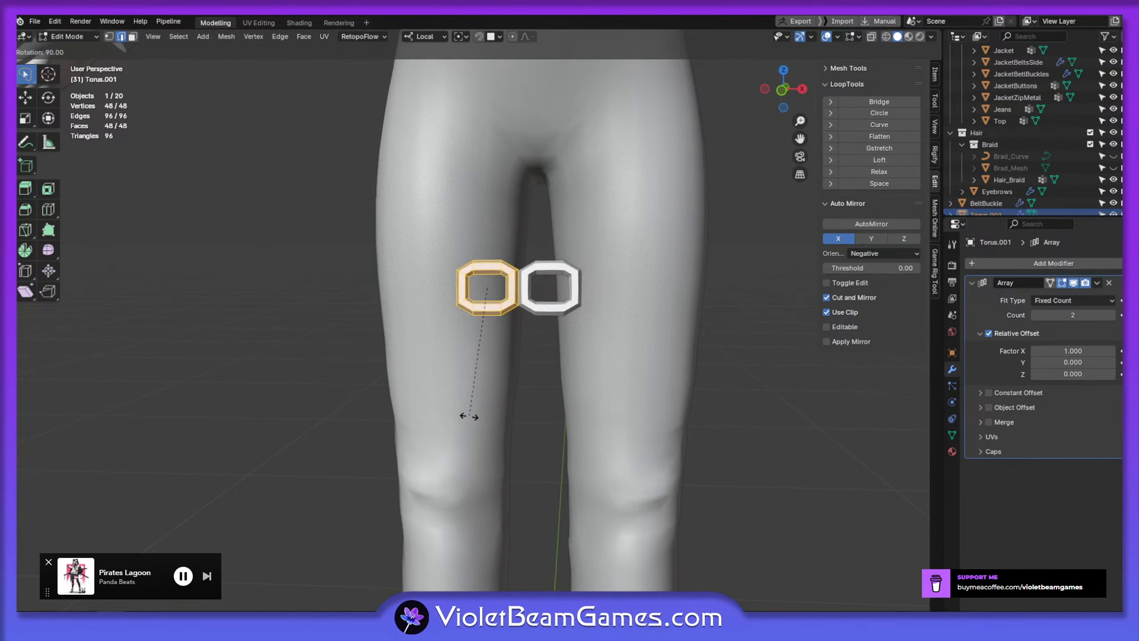
{"action": "left_click", "coordinate": [465, 412]}
{"action": "scroll", "coordinate": [521, 359], "scroll_direction": "up", "scroll_amount": 3}
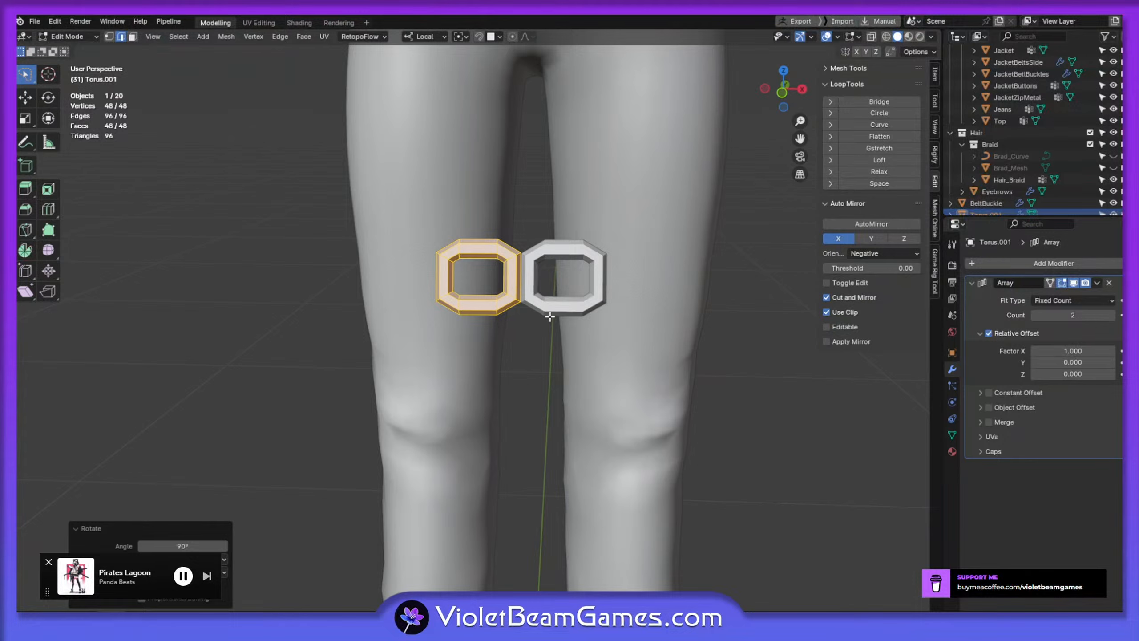
{"action": "key", "text": "shift+d"}
{"action": "key", "text": "x"}
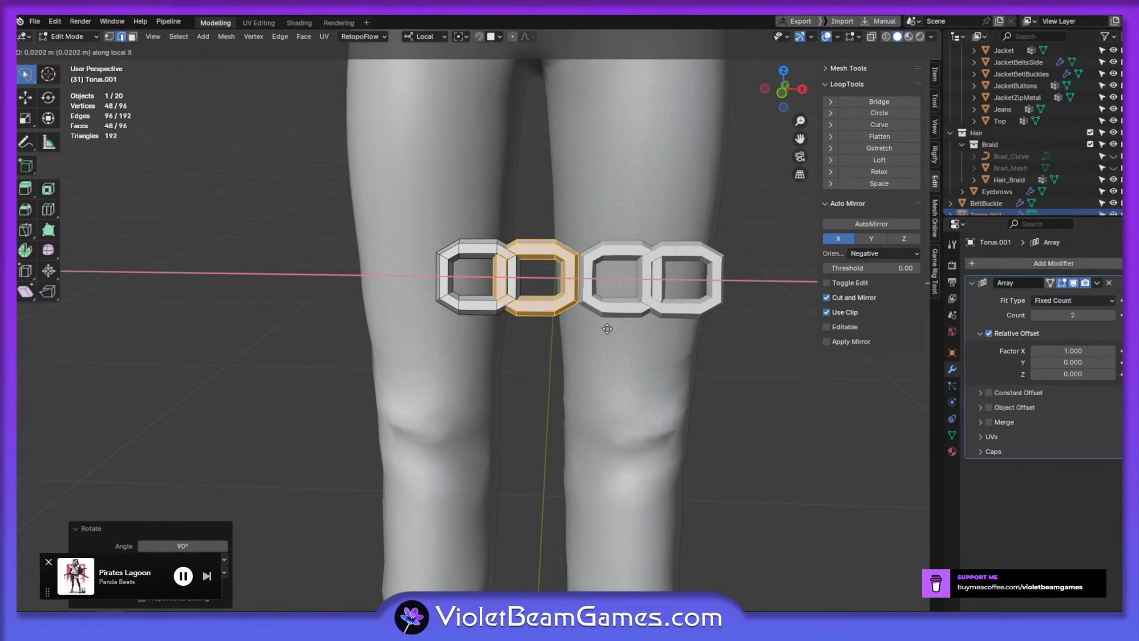
{"action": "left_click", "coordinate": [610, 331]}
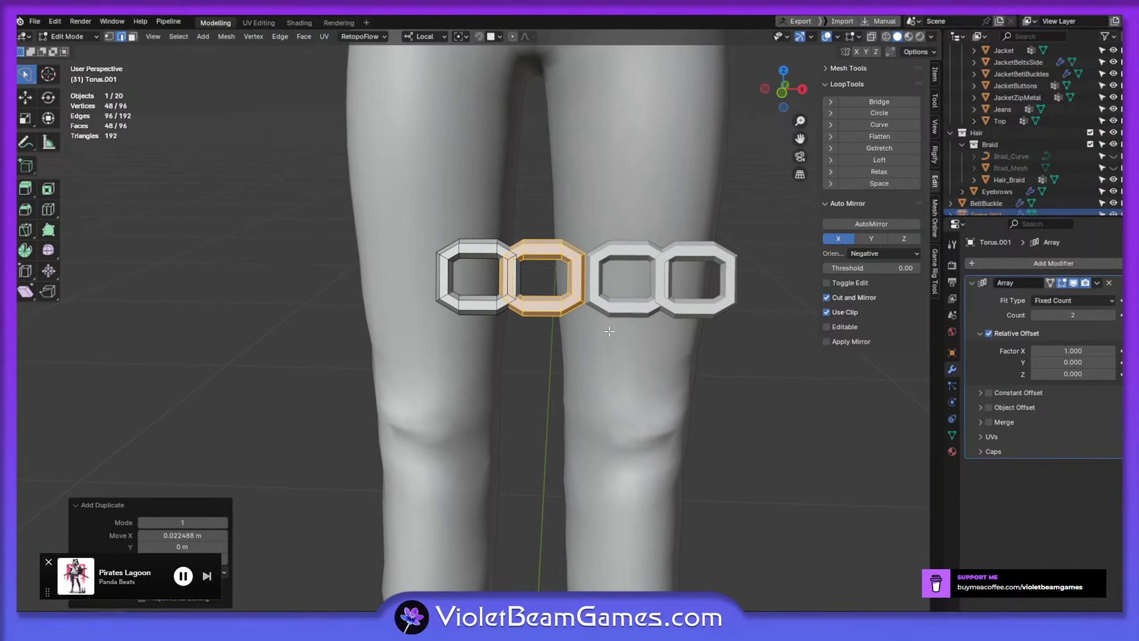
Rotate the duplicated link -50° around local X and move it about -0.0045 m along X to interlock with the first
{"action": "key", "text": "r"}
{"action": "key", "text": "x"}
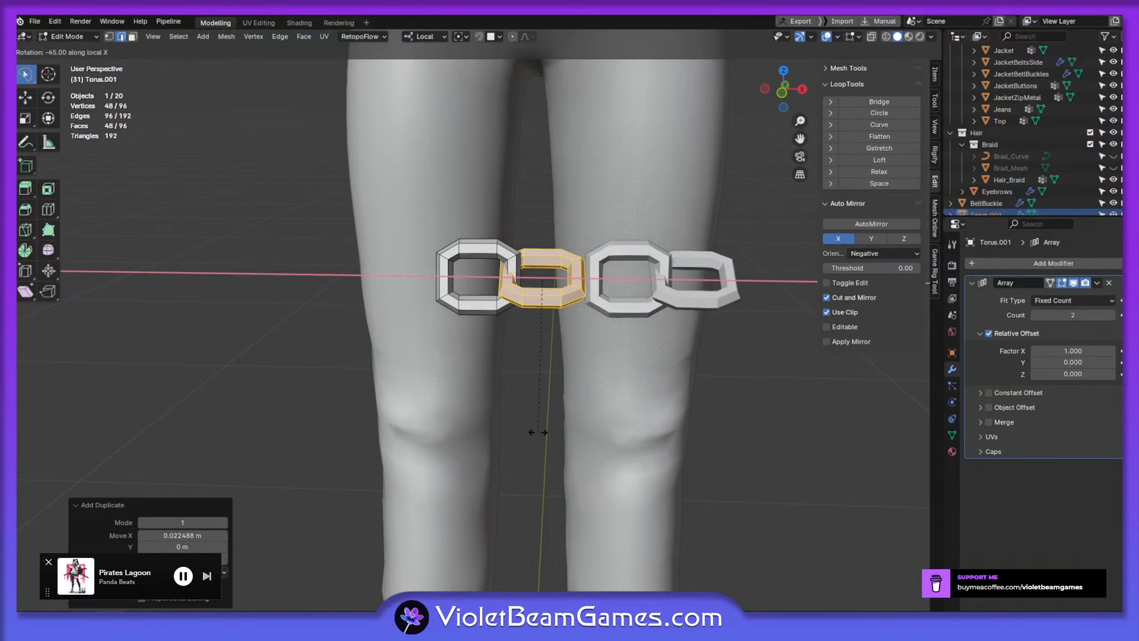
{"action": "left_click", "coordinate": [532, 402]}
{"action": "key", "text": "g"}
{"action": "key", "text": "x"}
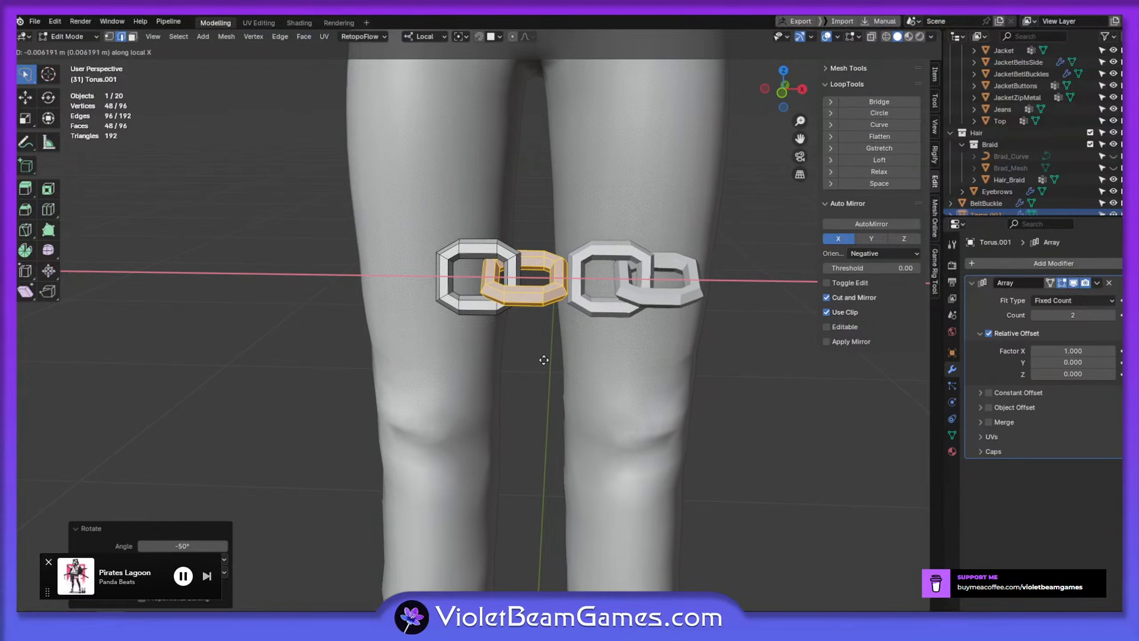
{"action": "left_click", "coordinate": [556, 355]}
{"action": "middle_click_drag", "start_coordinate": [557, 353], "coordinate": [563, 376]}
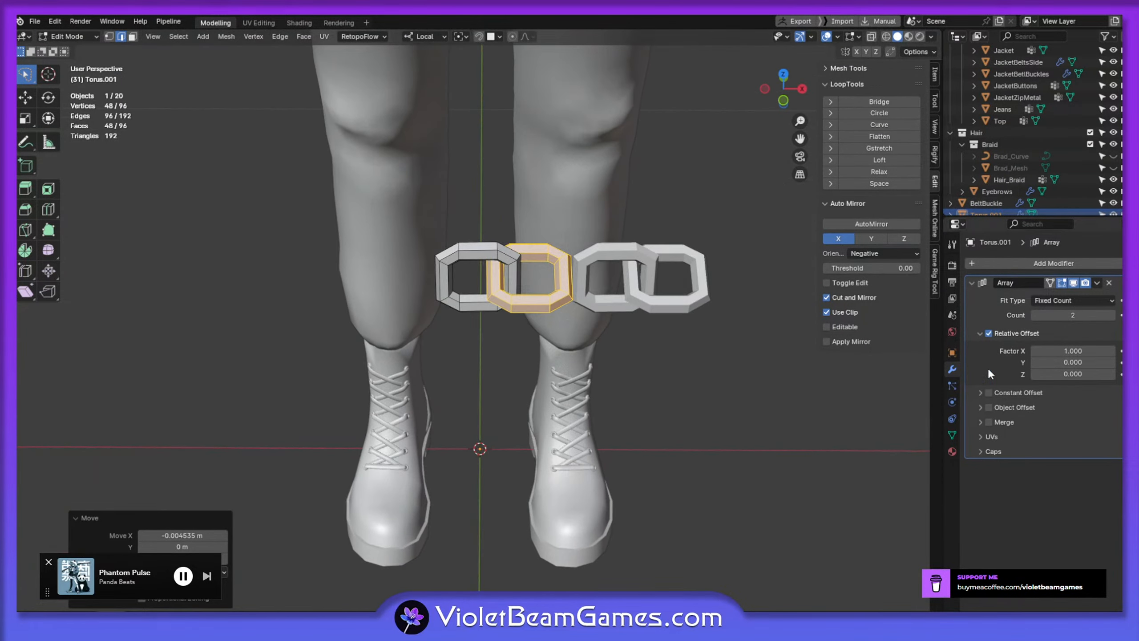
Set the Array modifier's relative offset Factor X to 0.800
{"action": "left_click", "coordinate": [1034, 350]}
{"action": "left_click", "coordinate": [1034, 351]}
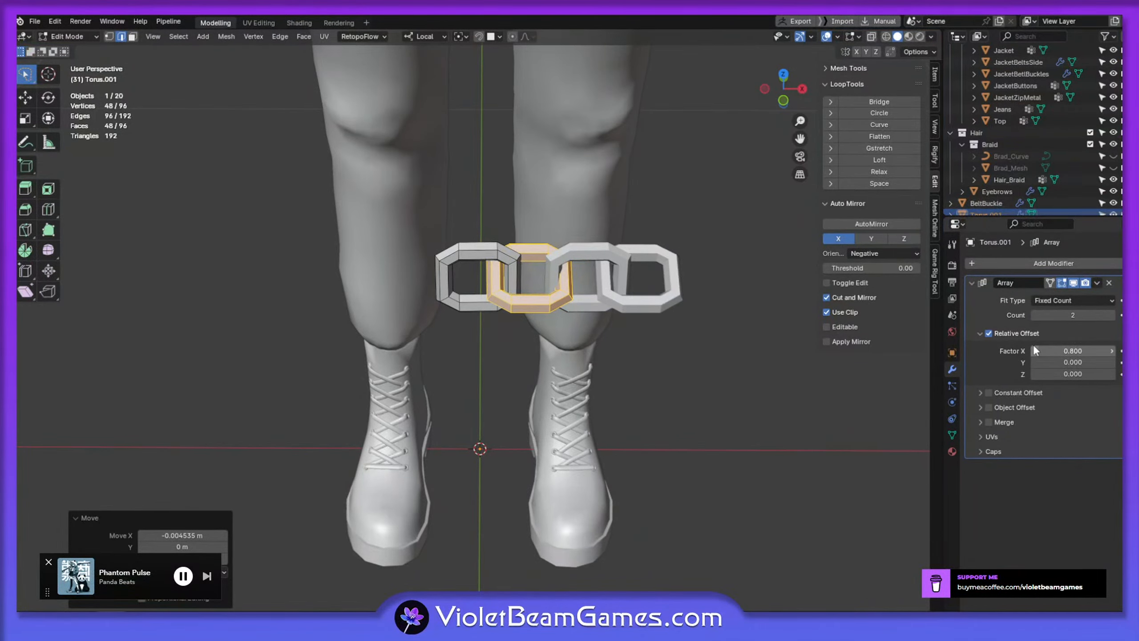
{"action": "middle_click_drag", "start_coordinate": [654, 323], "coordinate": [684, 375]}
{"action": "scroll", "coordinate": [682, 373], "scroll_direction": "down", "scroll_amount": 4}
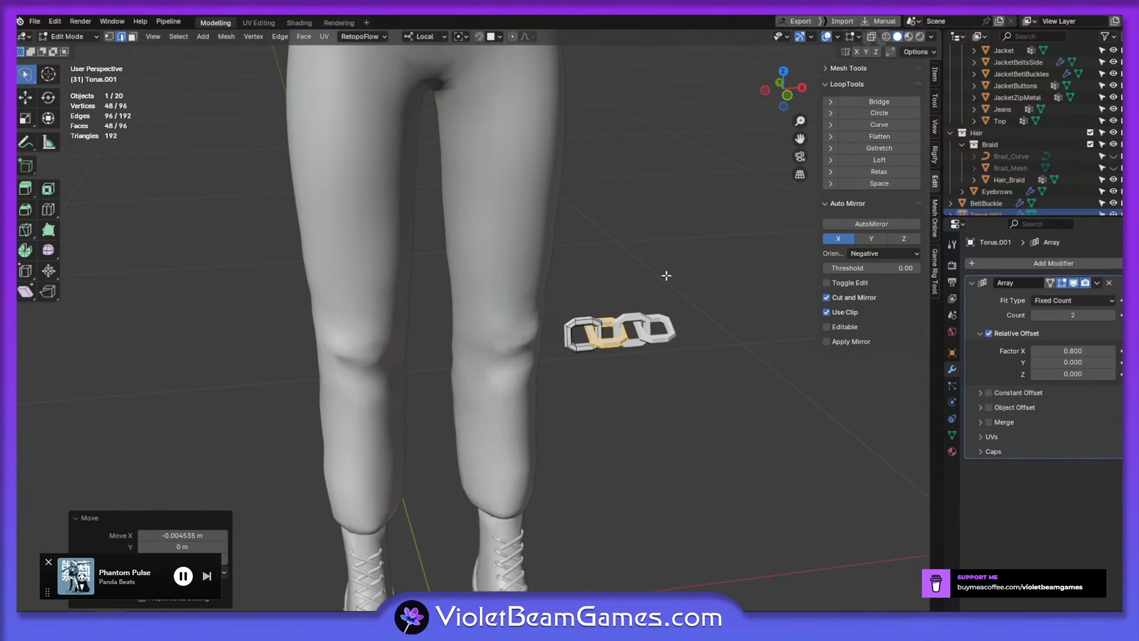
{"action": "middle_click_drag", "start_coordinate": [666, 276], "coordinate": [628, 384]}
Try snapping the entire two-link mesh to the 3D cursor, and undo the snap
{"action": "key", "text": "a"}
{"action": "scroll", "coordinate": [628, 384], "scroll_direction": "down", "scroll_amount": 3}
{"action": "middle_click_drag", "start_coordinate": [671, 333], "coordinate": [674, 447]}
{"action": "left_click", "coordinate": [684, 417]}
{"action": "scroll", "coordinate": [668, 417], "scroll_direction": "down", "scroll_amount": 3}
{"action": "middle_click_drag", "start_coordinate": [666, 384], "coordinate": [597, 323]}
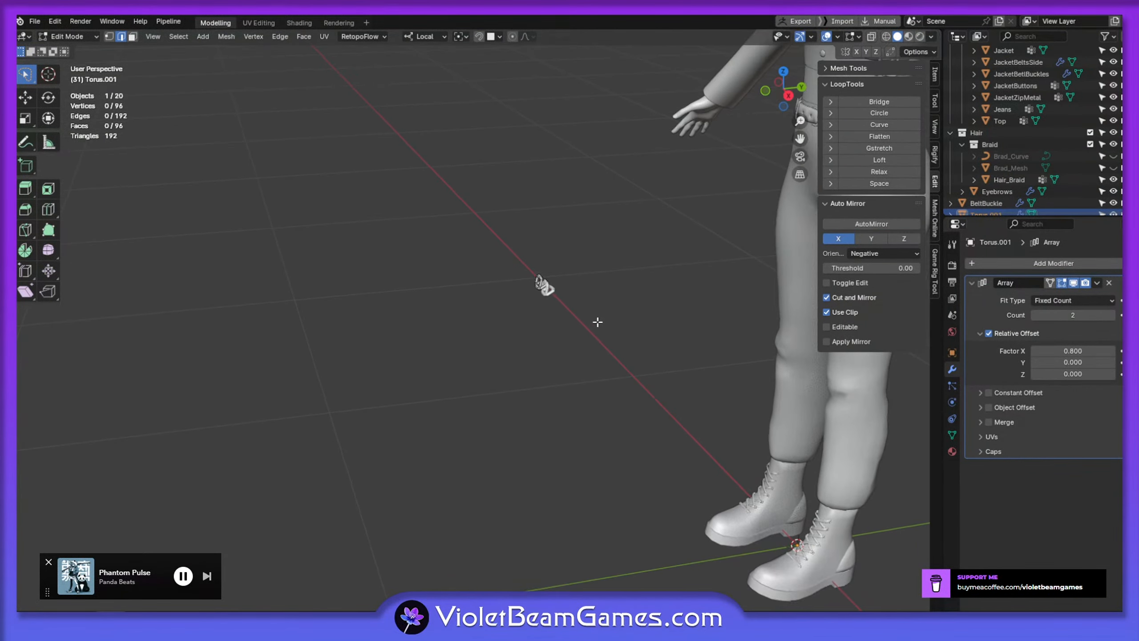
{"action": "key", "text": "shift+a"}
{"action": "key", "text": "Escape"}
{"action": "key", "text": "a"}
{"action": "key", "text": "ctrl+e"}
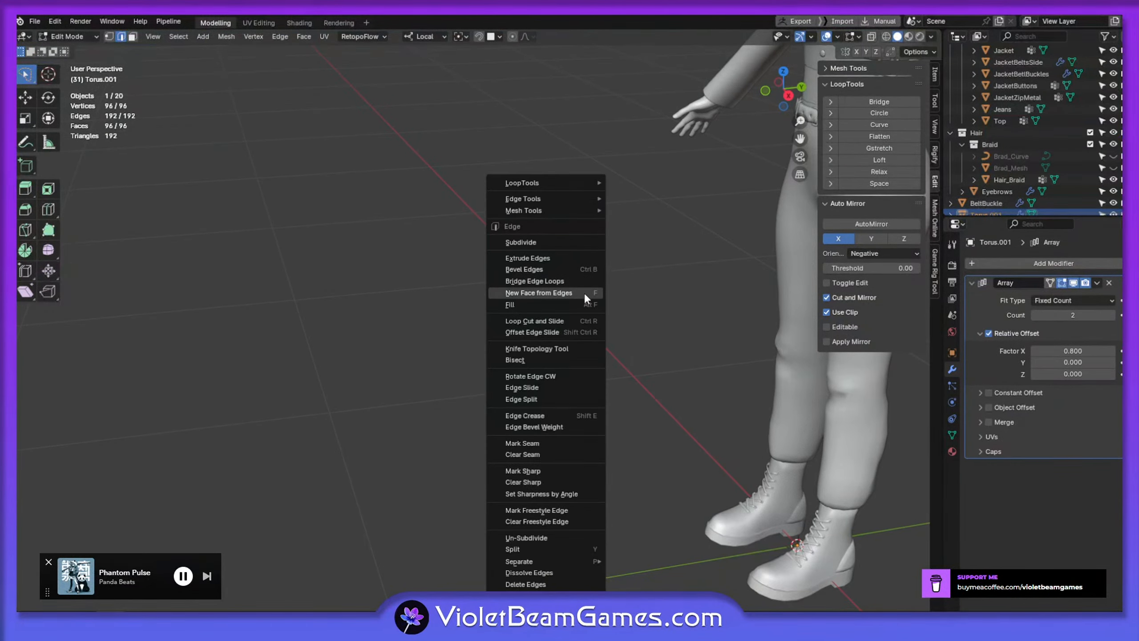
{"action": "mouse_move", "coordinate": [548, 183]}
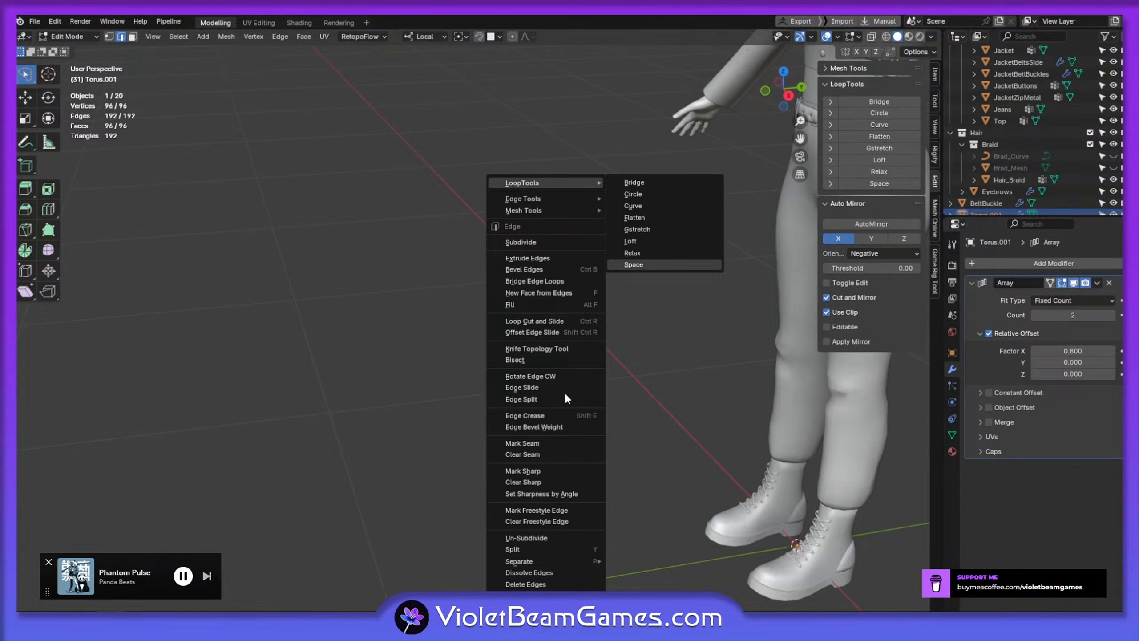
{"action": "key", "text": "shift+s"}
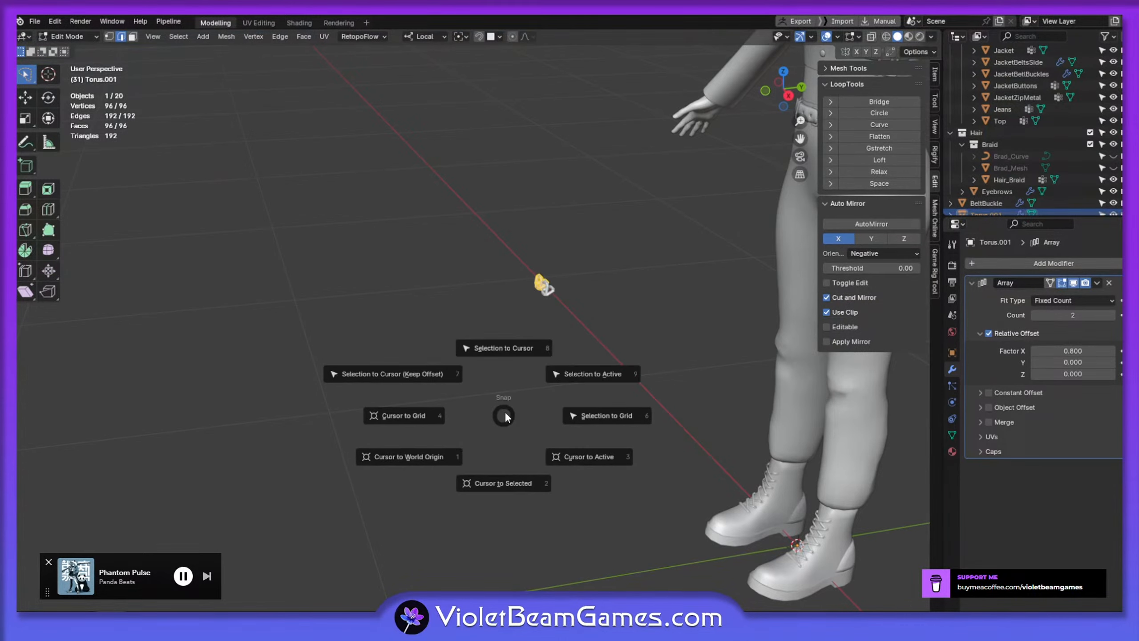
{"action": "left_click", "coordinate": [519, 347]}
{"action": "middle_click_drag", "start_coordinate": [513, 349], "coordinate": [547, 245]}
{"action": "key", "text": "ctrl+z"}
Switch to Object Mode and try to snap the chain object to the 3D cursor
{"action": "mouse_move", "coordinate": [589, 309]}
{"action": "middle_mouse_down"}
{"action": "mouse_move", "coordinate": [620, 315]}
{"action": "mouse_move", "coordinate": [607, 314]}
{"action": "middle_mouse_up"}
{"action": "right_click", "coordinate": [607, 315]}
{"action": "key", "text": "shift+a"}
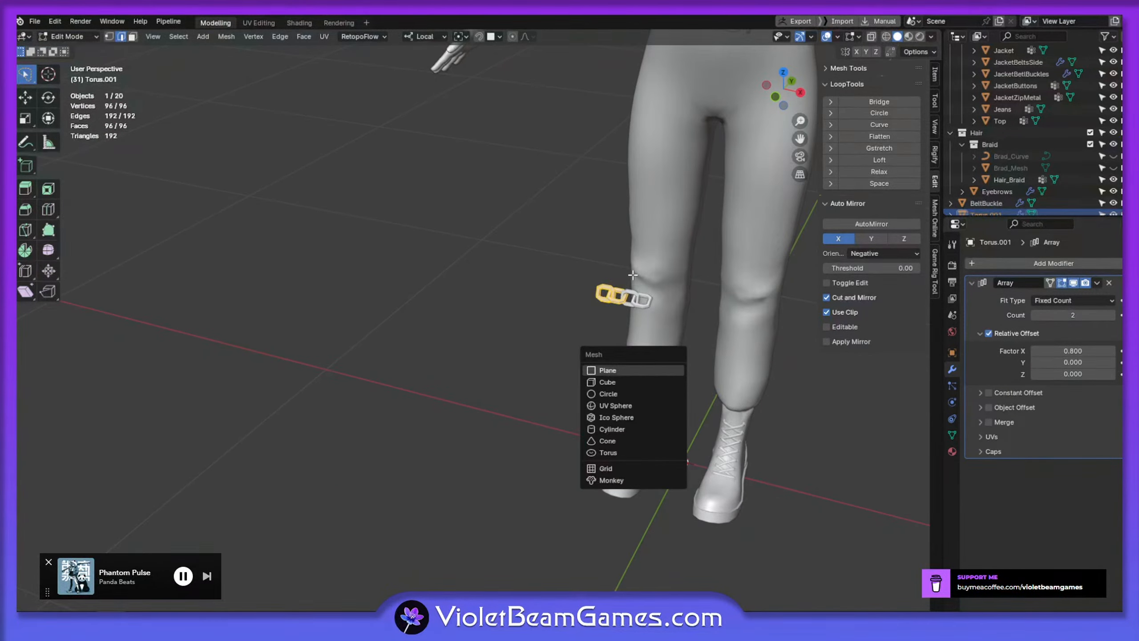
{"action": "key", "text": "Escape"}
{"action": "key", "text": "Tab"}
{"action": "key", "text": "shift+a"}
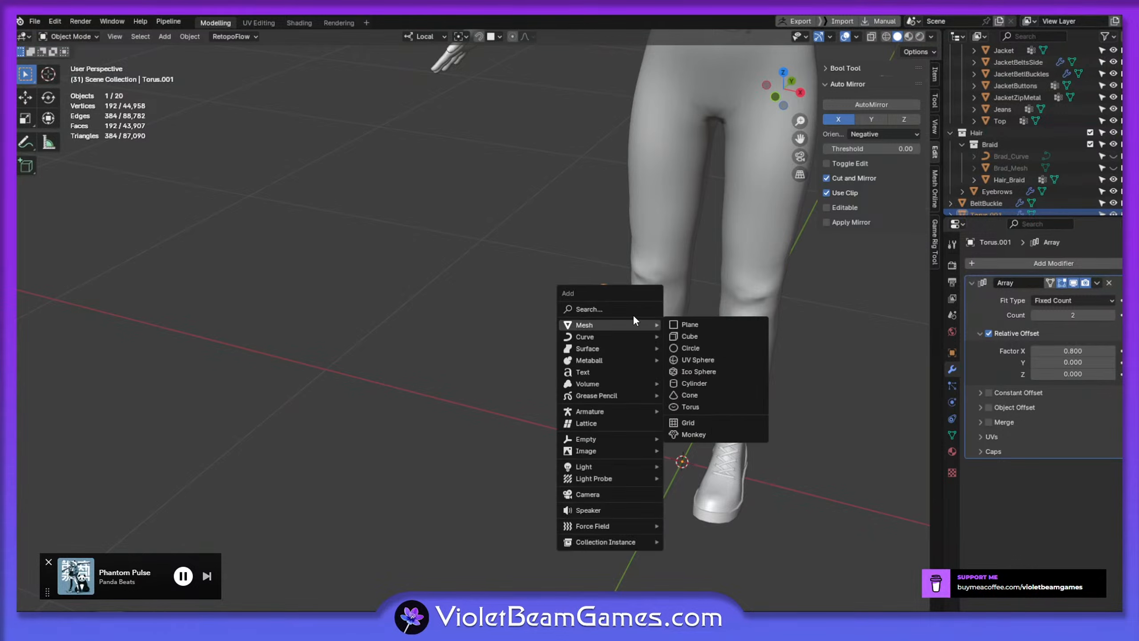
{"action": "key", "text": "shift+s"}
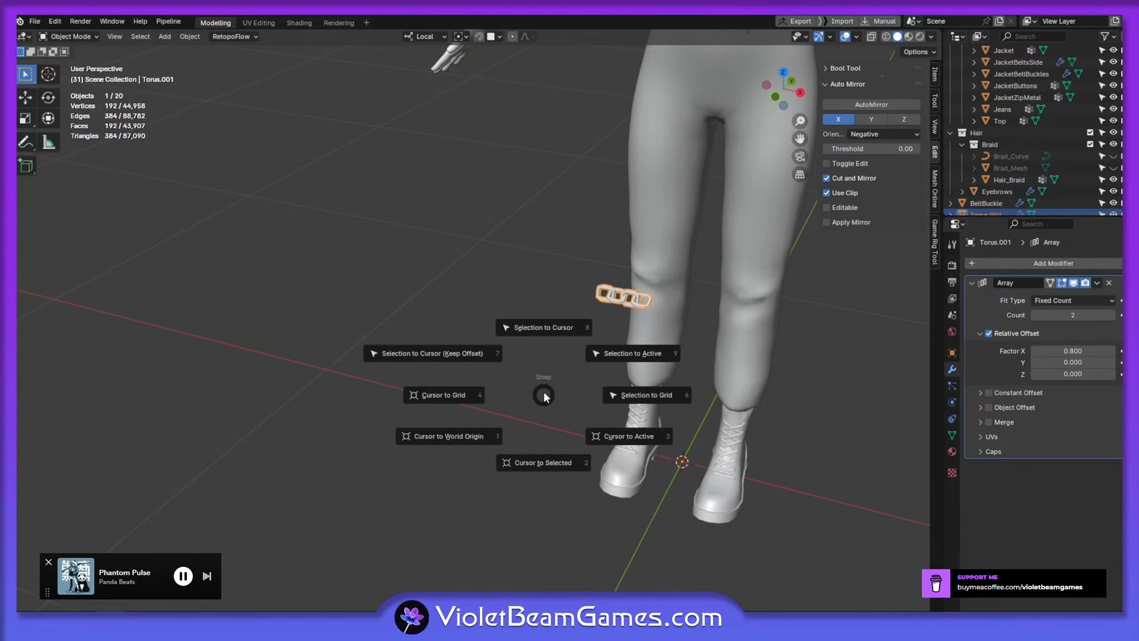
{"action": "left_click", "coordinate": [529, 331]}
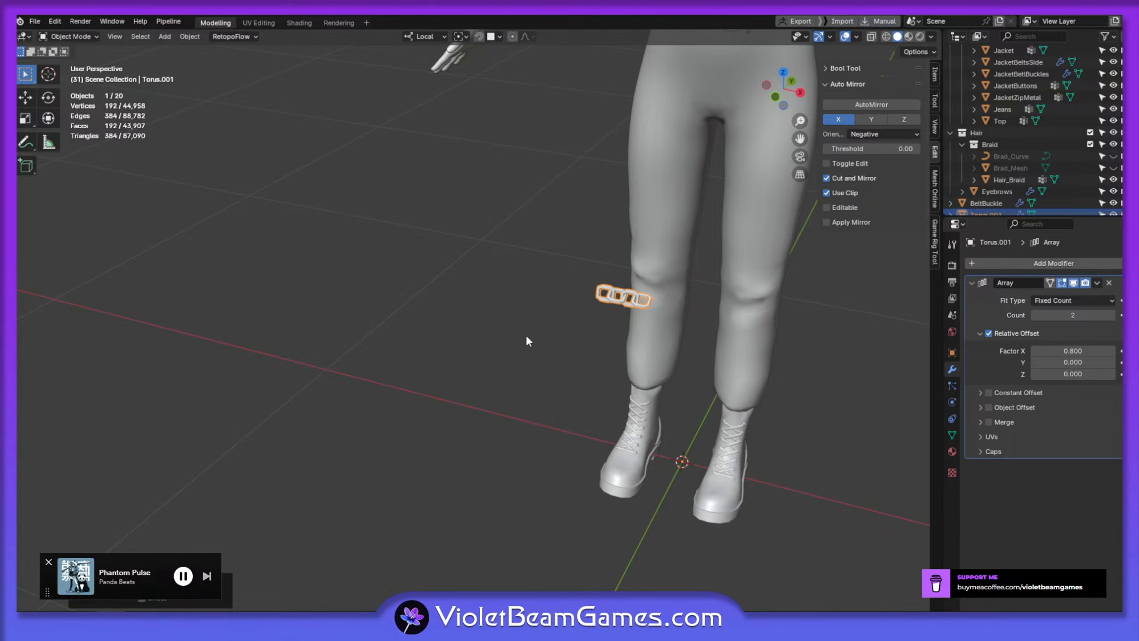
Set the chain object's origin to its geometry, and save the file
{"action": "middle_click_drag", "start_coordinate": [525, 335], "coordinate": [634, 325]}
{"action": "right_click", "coordinate": [632, 304]}
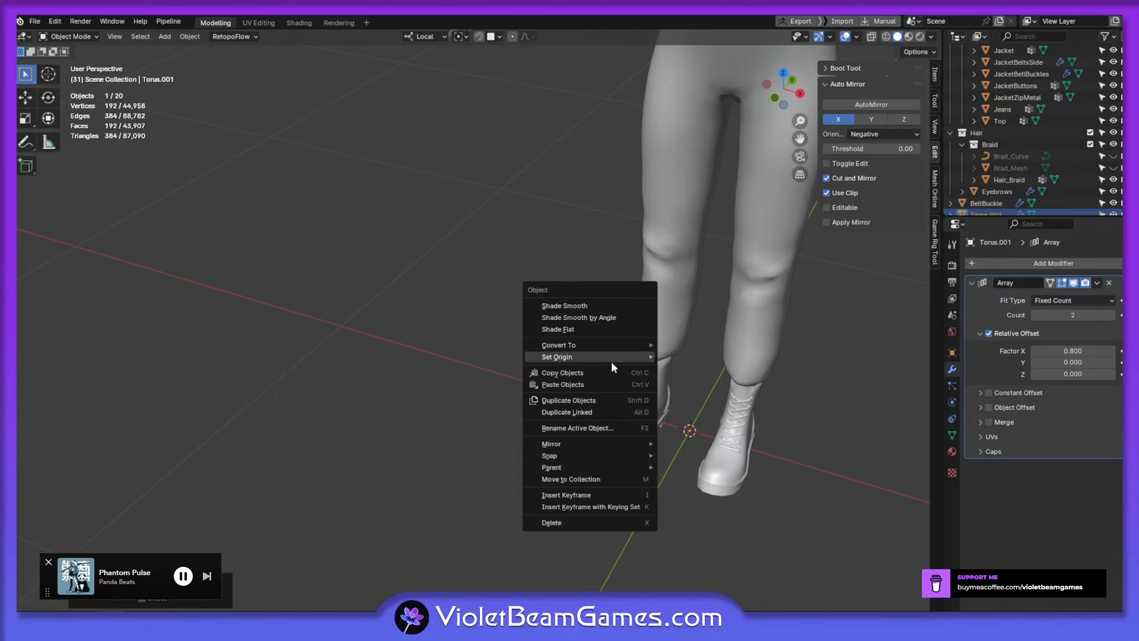
{"action": "mouse_move", "coordinate": [601, 356]}
{"action": "left_click", "coordinate": [720, 369]}
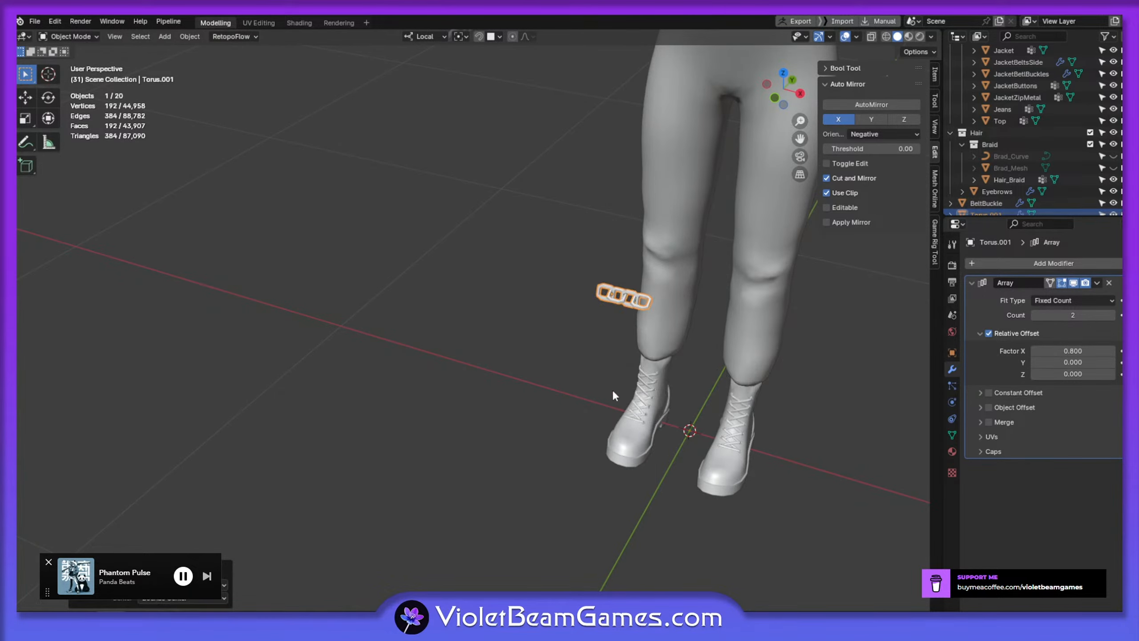
{"action": "scroll", "coordinate": [690, 322], "scroll_direction": "down", "scroll_amount": 2}
{"action": "middle_click_drag", "start_coordinate": [612, 390], "coordinate": [649, 419]}
{"action": "scroll", "coordinate": [639, 433], "scroll_direction": "up", "scroll_amount": 2}
{"action": "left_click", "coordinate": [639, 433]}
{"action": "key", "text": "ctrl+s"}
Add a Bézier curve at the world origin by the character's feet
{"action": "scroll", "coordinate": [614, 406], "scroll_direction": "down", "scroll_amount": 3}
{"action": "scroll", "coordinate": [633, 368], "scroll_direction": "up", "scroll_amount": 2}
{"action": "key", "text": "shift+a"}
{"action": "mouse_move", "coordinate": [623, 380]}
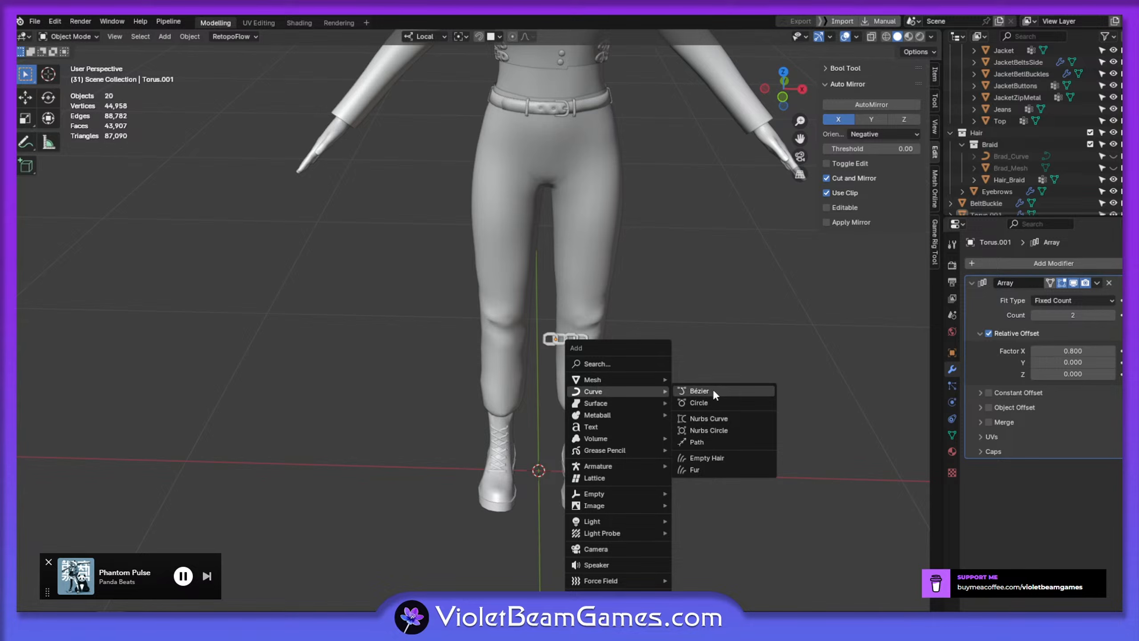
{"action": "left_click", "coordinate": [714, 390]}
{"action": "middle_click_drag", "start_coordinate": [701, 403], "coordinate": [639, 492]}
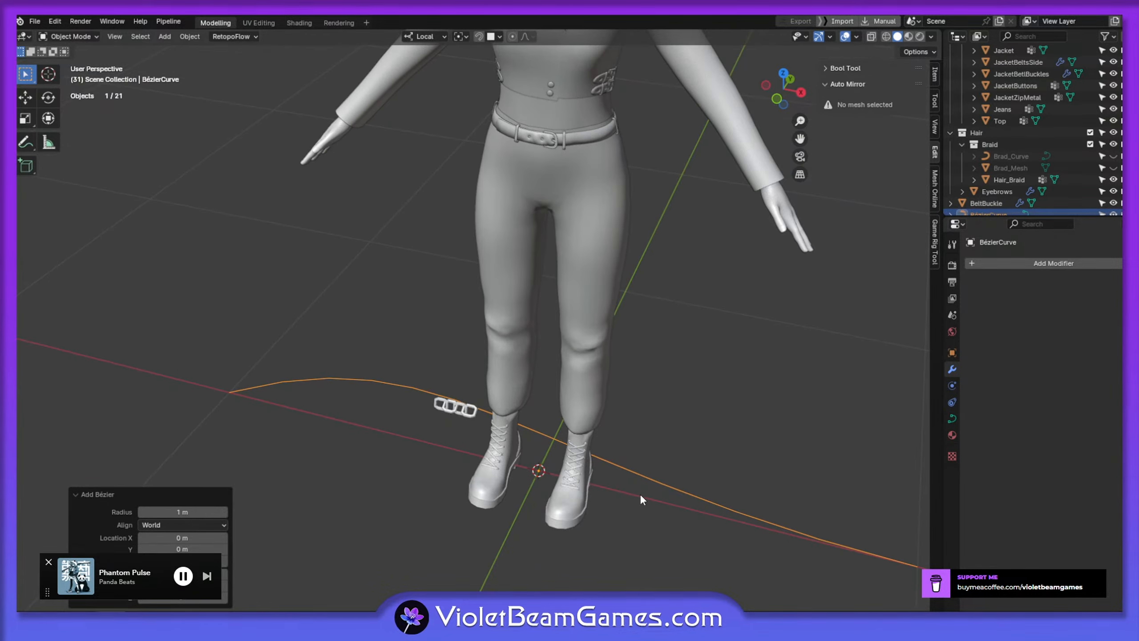
{"action": "scroll", "coordinate": [622, 413], "scroll_direction": "down", "scroll_amount": 3}
{"action": "middle_click_drag", "start_coordinate": [622, 412], "coordinate": [639, 384]}
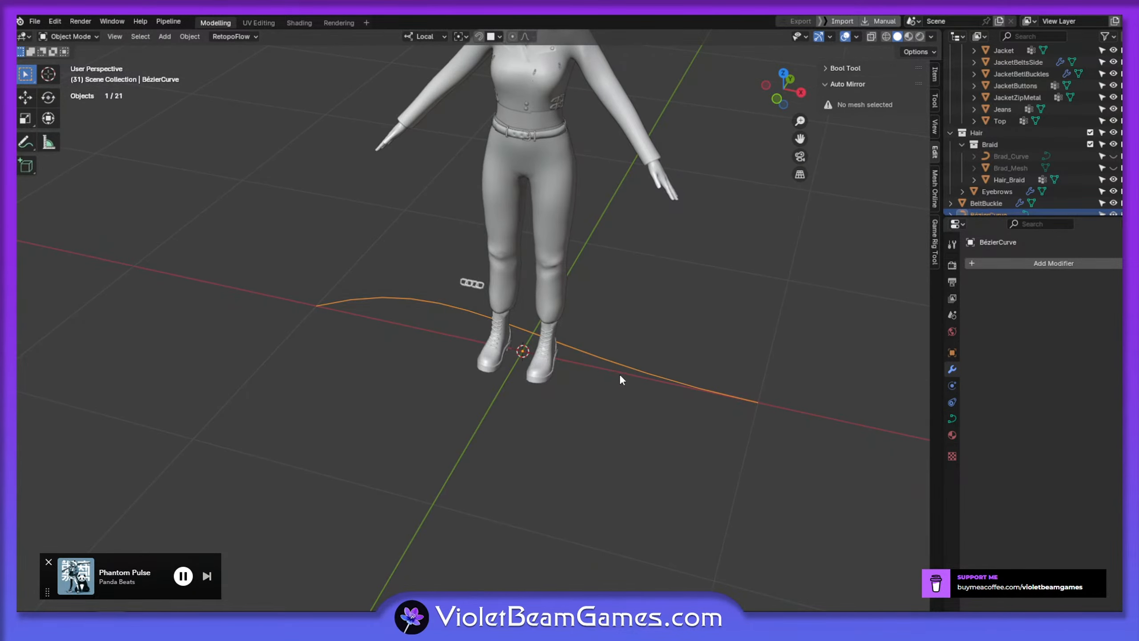
Set the chain's Array to Fit Curve with BézierCurve, and add a Curve modifier using BézierCurve with deform axis X
{"action": "key", "text": "shift+a"}
{"action": "mouse_move", "coordinate": [990, 299]}
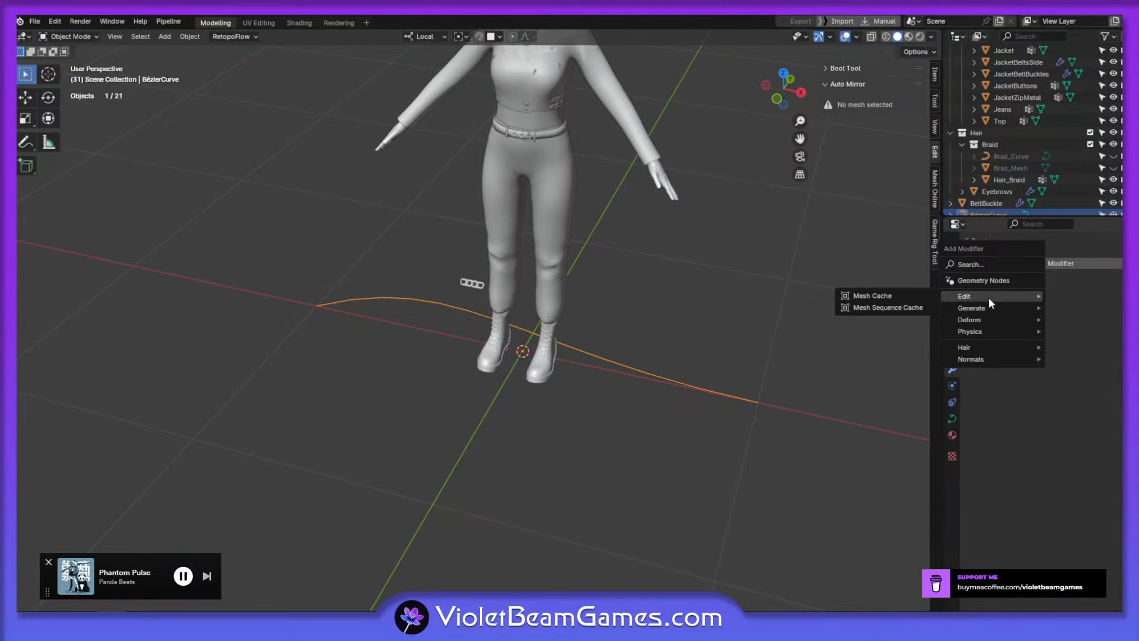
{"action": "left_click", "coordinate": [471, 283]}
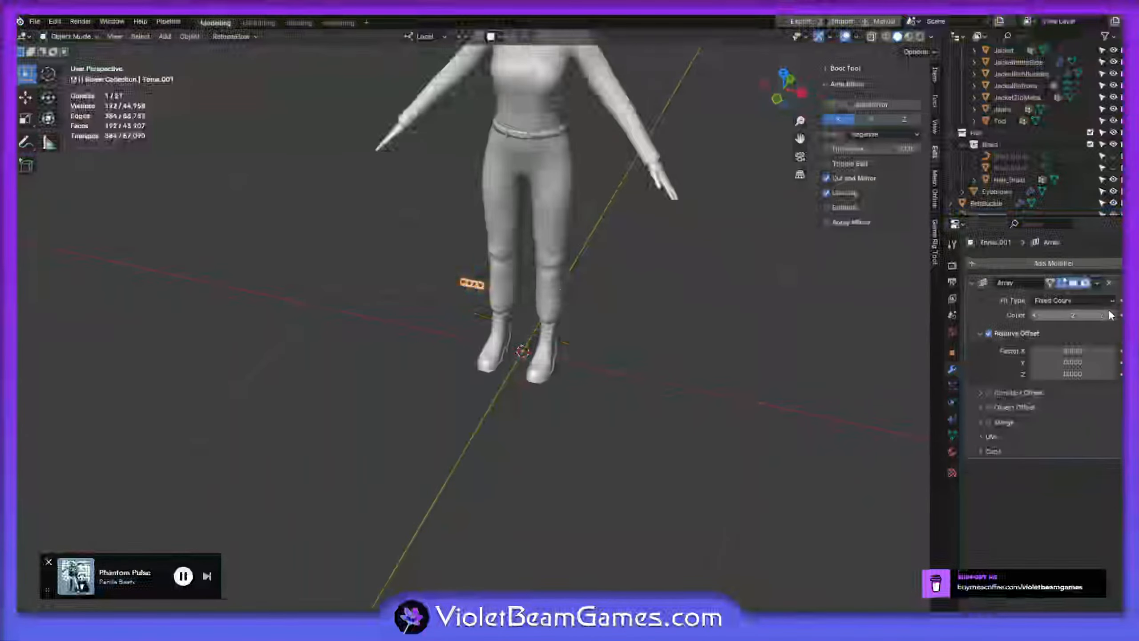
{"action": "left_click", "coordinate": [977, 261]}
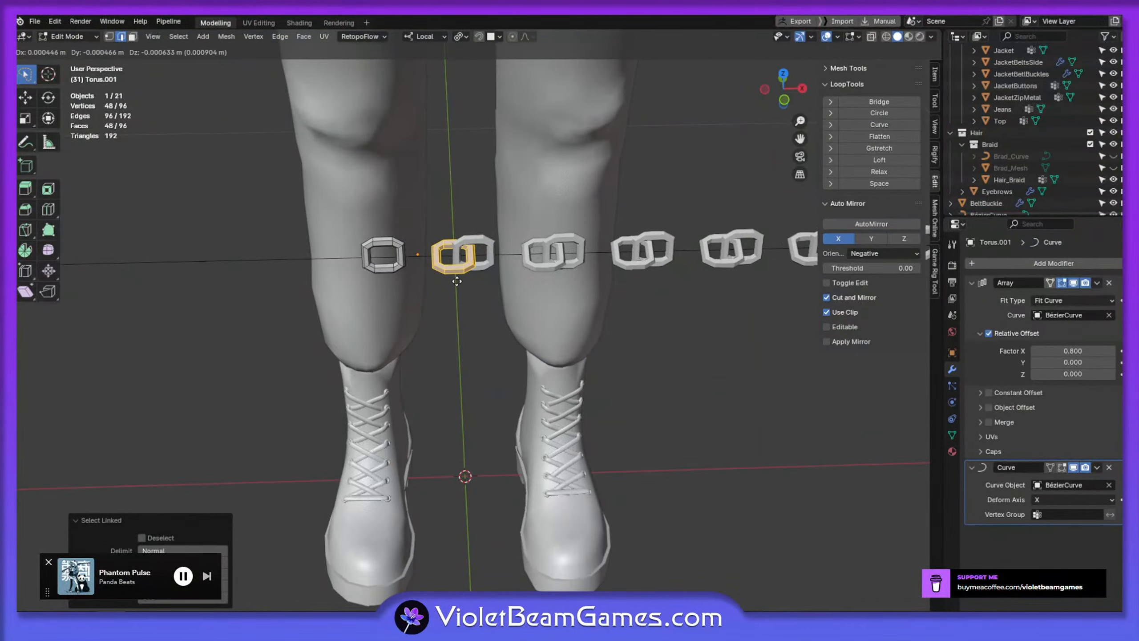
Move the second link about -0.0106 m along X into the first link, and rotate it around the X axis
{"action": "key", "text": "g"}
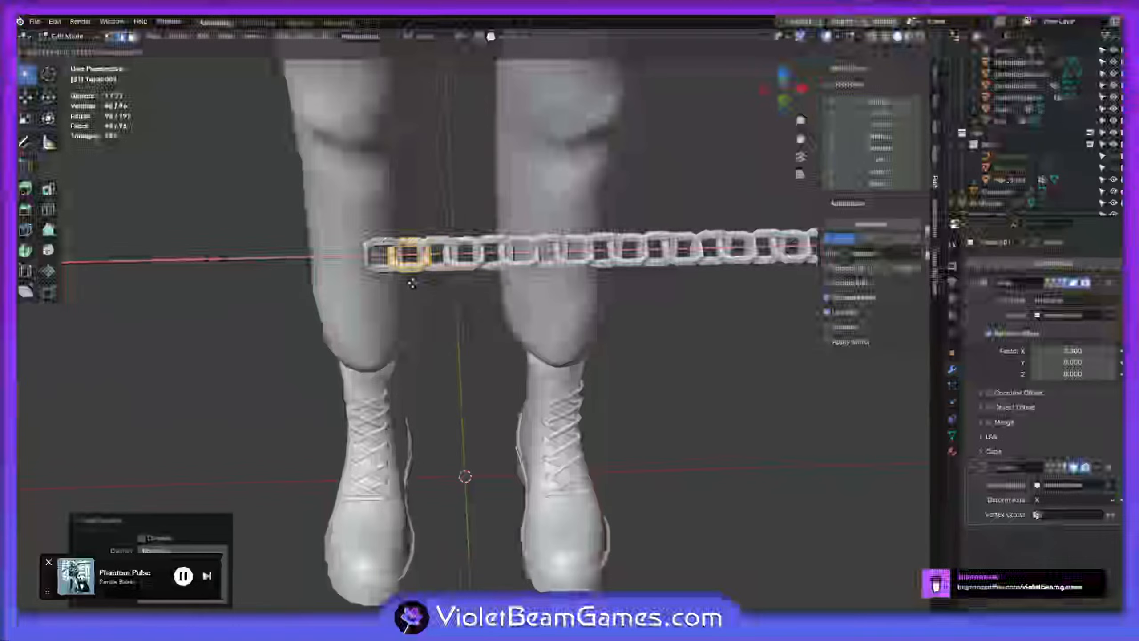
{"action": "left_click", "coordinate": [415, 283]}
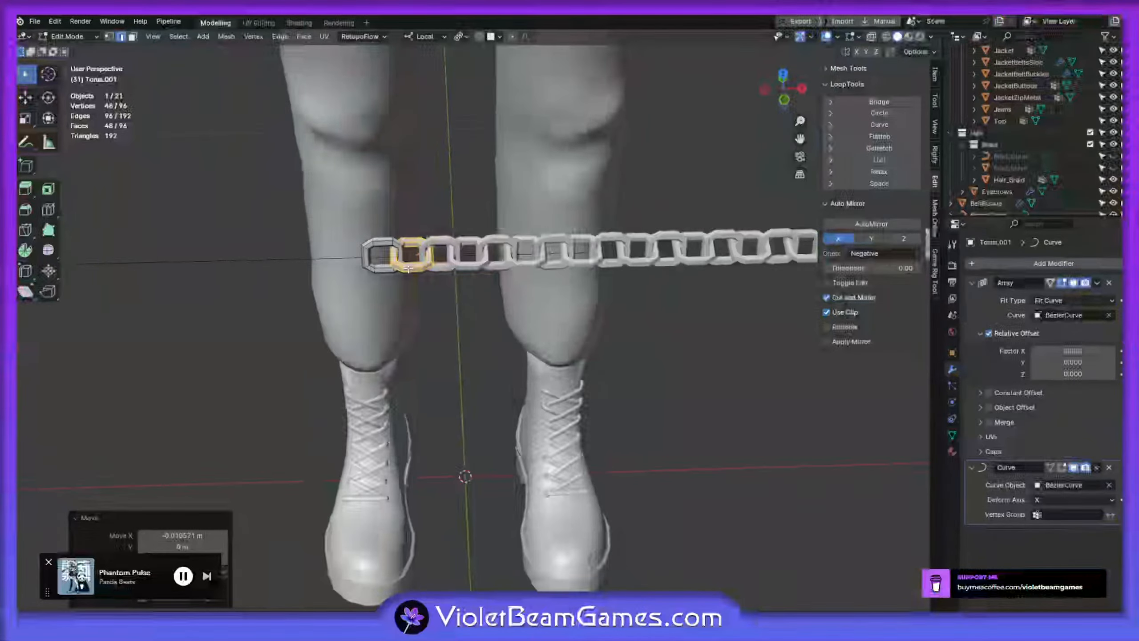
{"action": "middle_click_drag", "start_coordinate": [408, 268], "coordinate": [466, 311]}
{"action": "key", "text": "r"}
{"action": "key", "text": "x"}
{"action": "key", "text": "x"}
{"action": "left_click", "coordinate": [460, 281]}
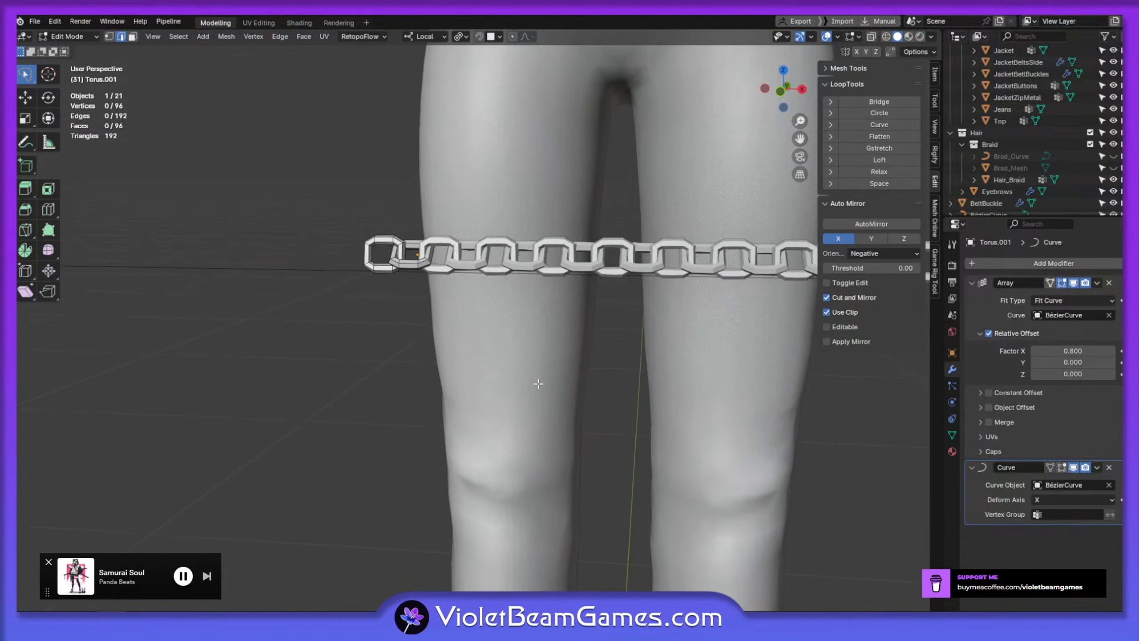
Examine how the chain links interlock along the curve, close up and against the whole character
{"action": "scroll", "coordinate": [522, 267], "scroll_direction": "down", "scroll_amount": 3}
{"action": "scroll", "coordinate": [550, 311], "scroll_direction": "up", "scroll_amount": 5}
{"action": "scroll", "coordinate": [570, 412], "scroll_direction": "down", "scroll_amount": 5}
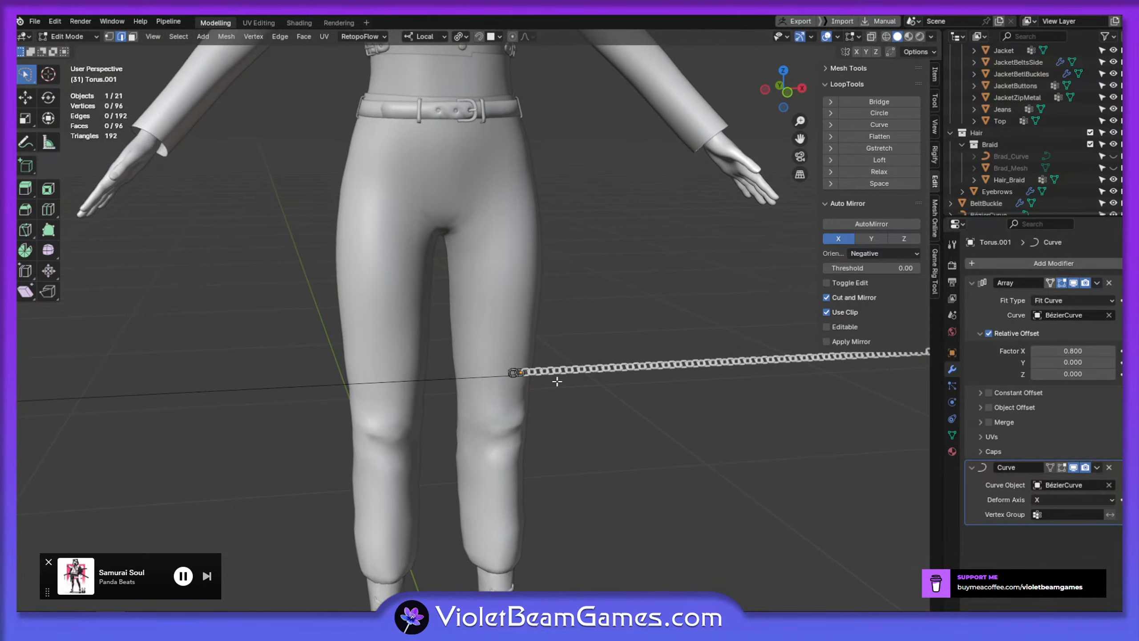
{"action": "scroll", "coordinate": [511, 437], "scroll_direction": "up", "scroll_amount": 12}
{"action": "middle_click_drag", "start_coordinate": [489, 334], "coordinate": [533, 368]}
{"action": "key", "text": "Tab"}
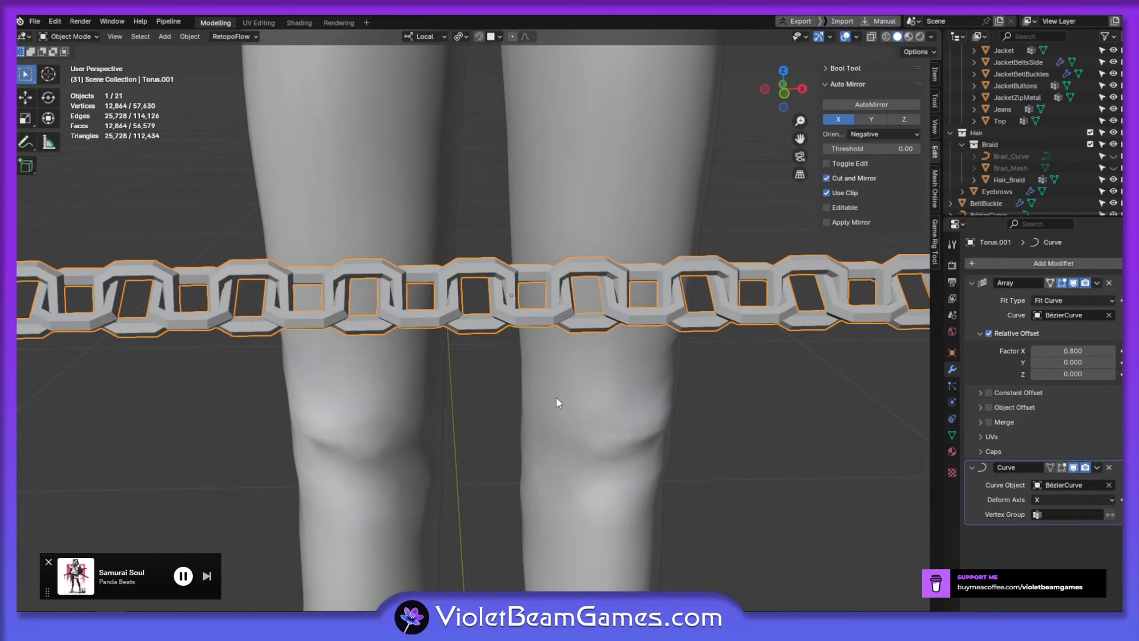
{"action": "scroll", "coordinate": [524, 174], "scroll_direction": "down", "scroll_amount": 8}
{"action": "middle_click_drag", "start_coordinate": [521, 204], "coordinate": [492, 371]}
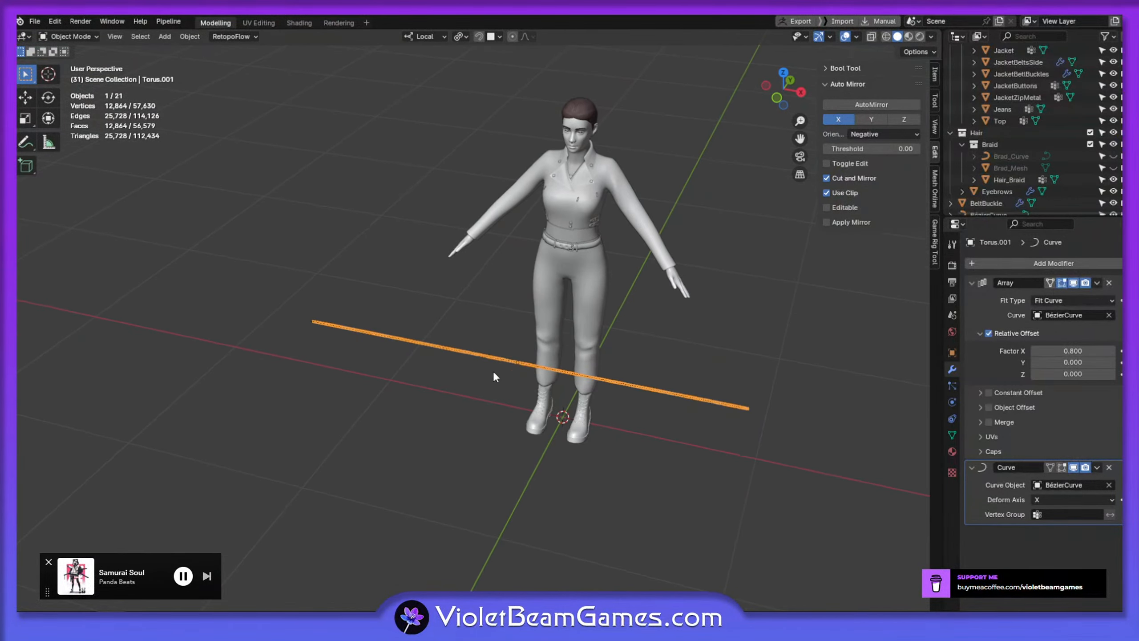
{"action": "middle_click_drag", "start_coordinate": [733, 433], "coordinate": [653, 412]}
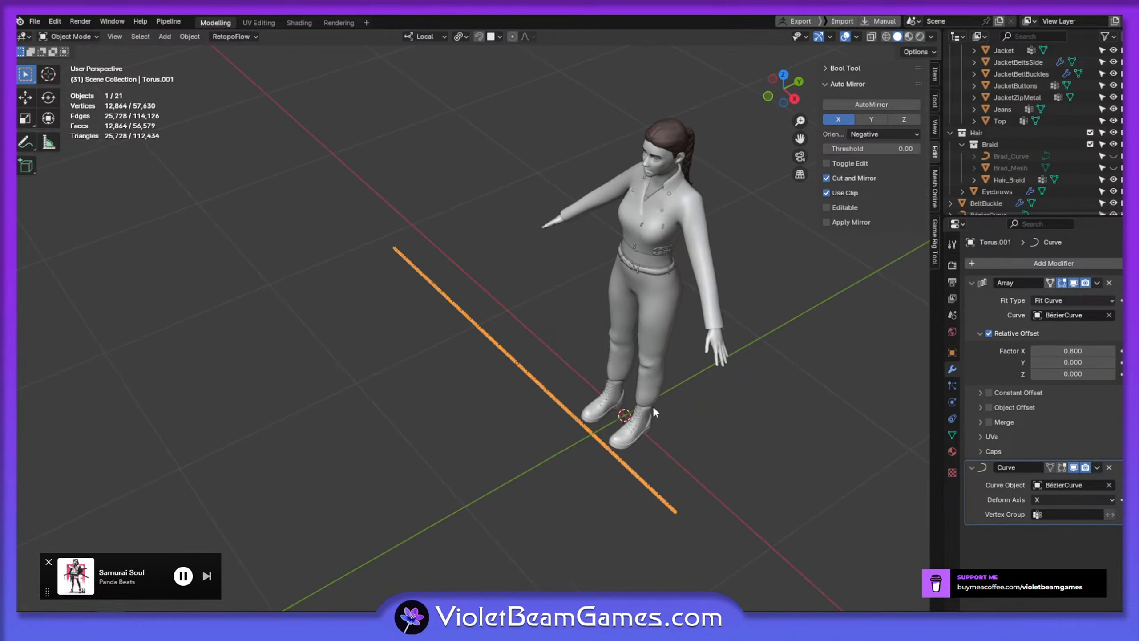
Edit the Bézier curve, moving one end point toward the opposite end and scaling its handles to 0.157
{"action": "scroll", "coordinate": [1012, 153], "scroll_direction": "down", "scroll_amount": 2}
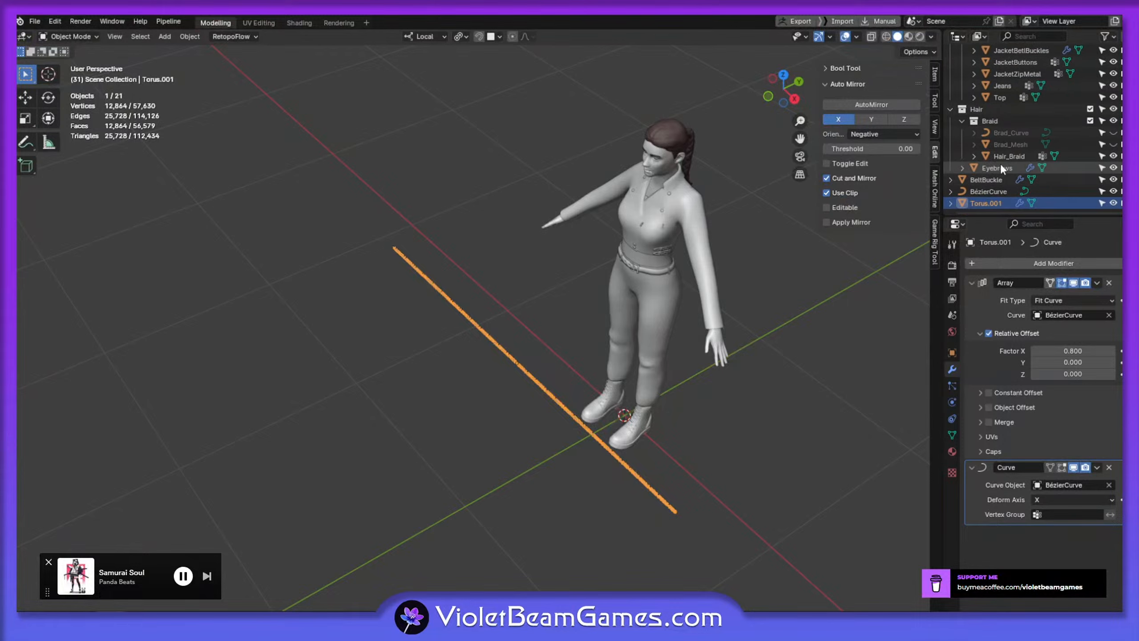
{"action": "left_click", "coordinate": [989, 193]}
{"action": "key", "text": "Tab"}
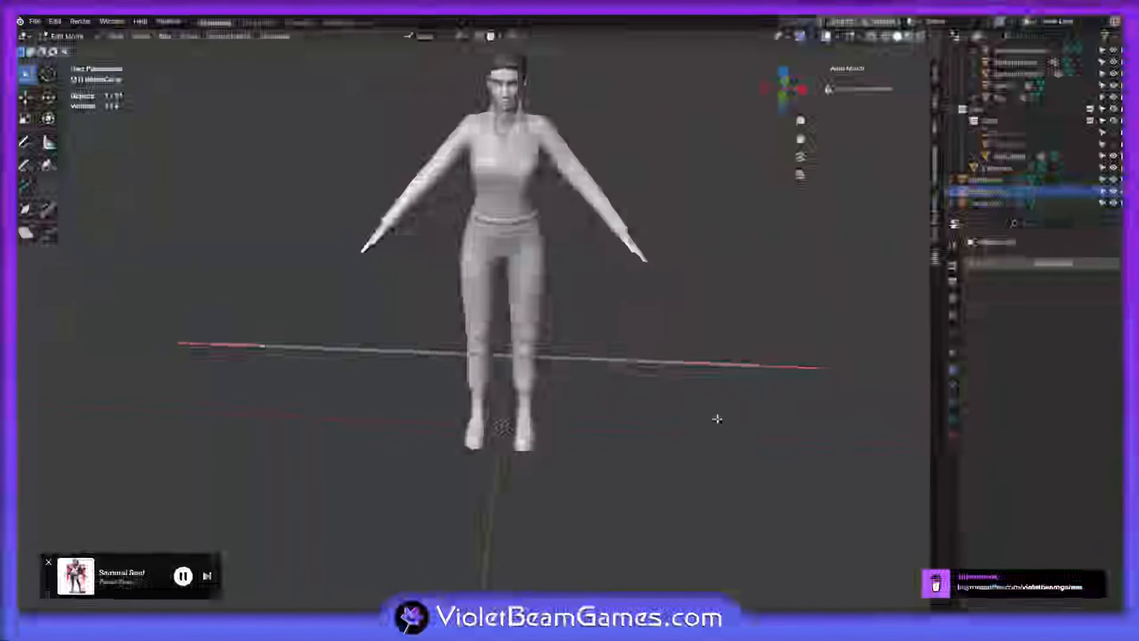
{"action": "scroll", "coordinate": [718, 414], "scroll_direction": "up", "scroll_amount": 2}
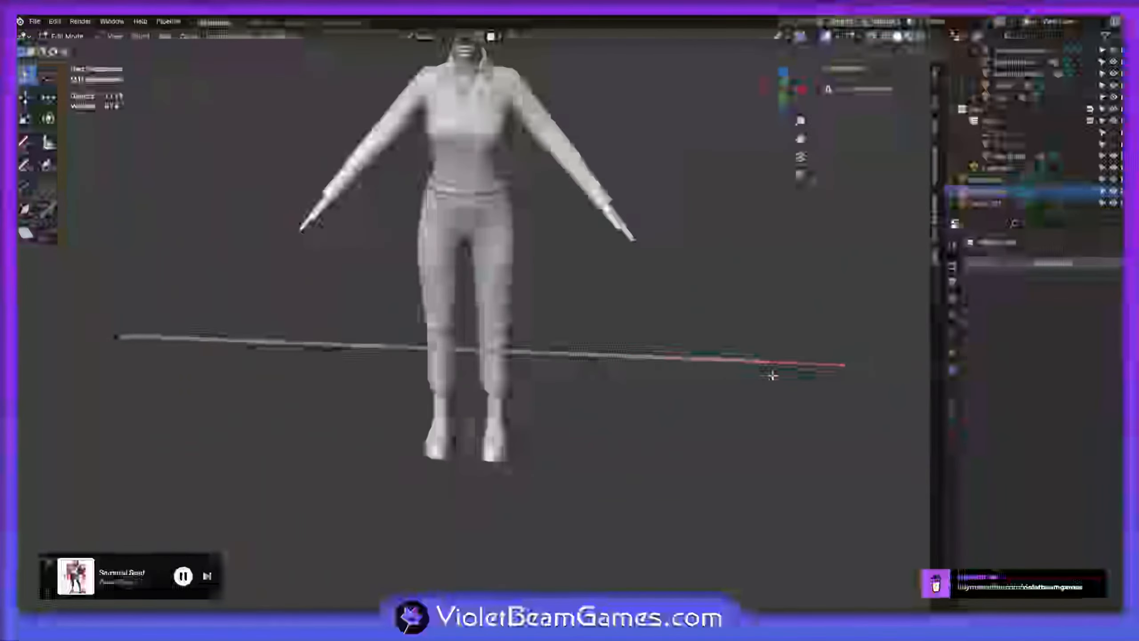
{"action": "key", "text": "g"}
{"action": "left_click", "coordinate": [338, 361]}
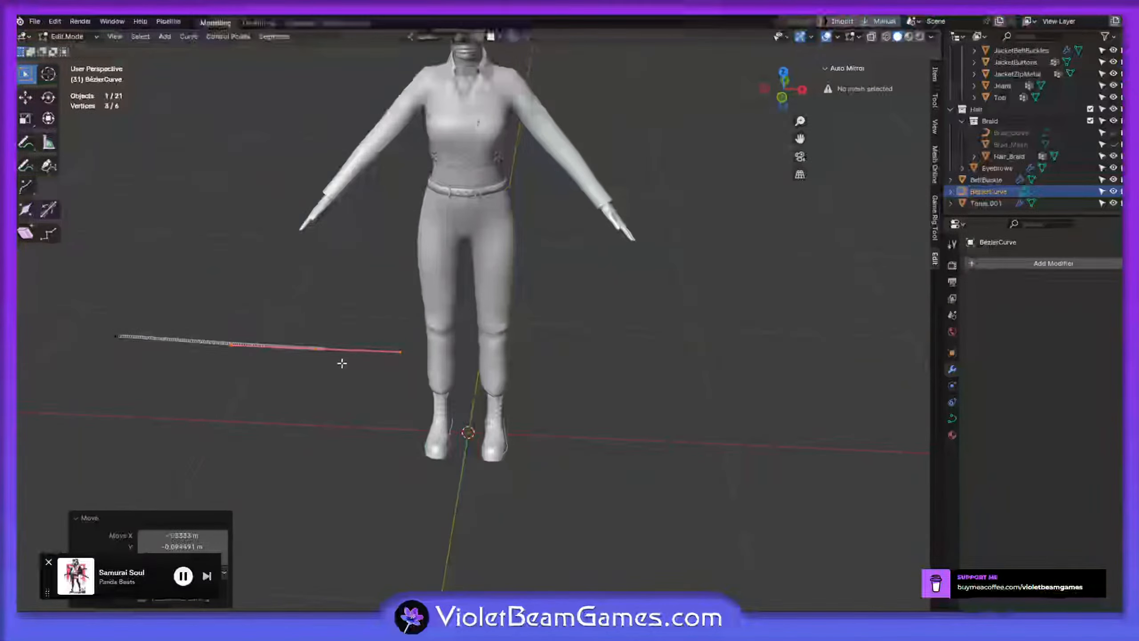
{"action": "key", "text": "s"}
{"action": "left_click", "coordinate": [324, 360]}
{"action": "middle_click_drag", "start_coordinate": [324, 360], "coordinate": [328, 354]}
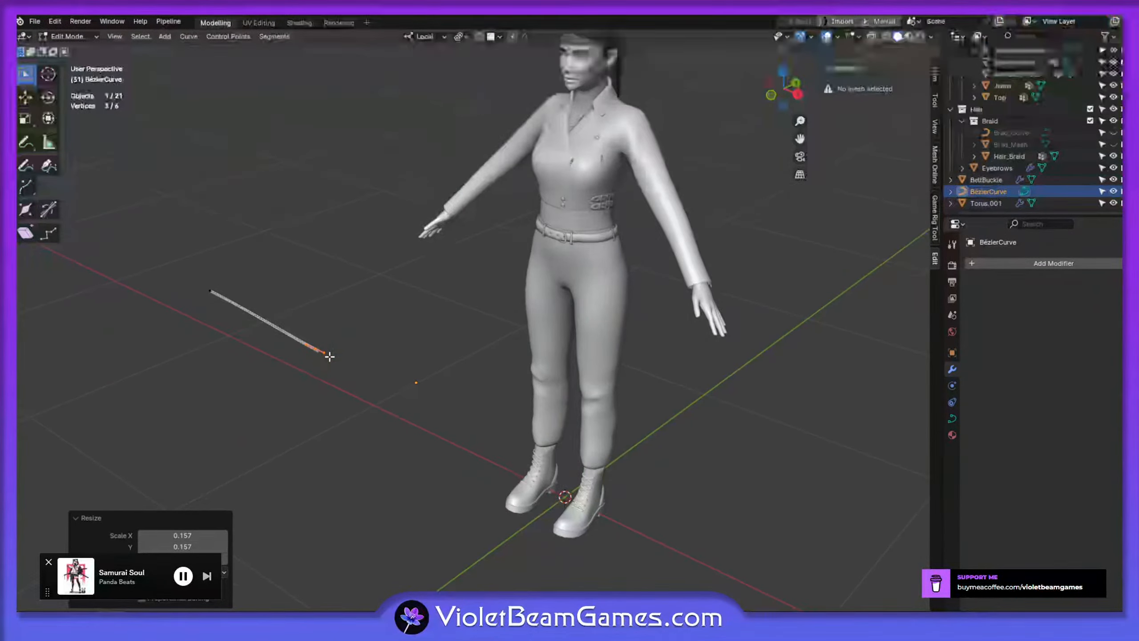
Move both end points of the Bézier curve to the front of the character's hips, just below the belt
{"action": "key", "text": "g"}
{"action": "left_click", "coordinate": [591, 259]}
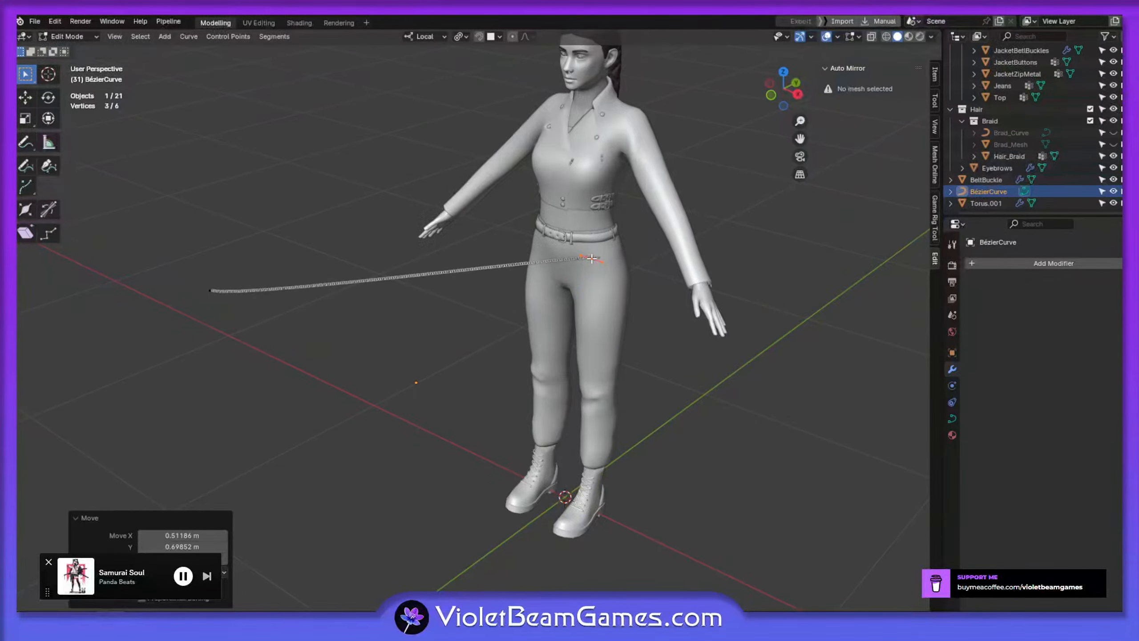
{"action": "left_click", "coordinate": [205, 297]}
{"action": "key", "text": "g"}
{"action": "left_click", "coordinate": [578, 264]}
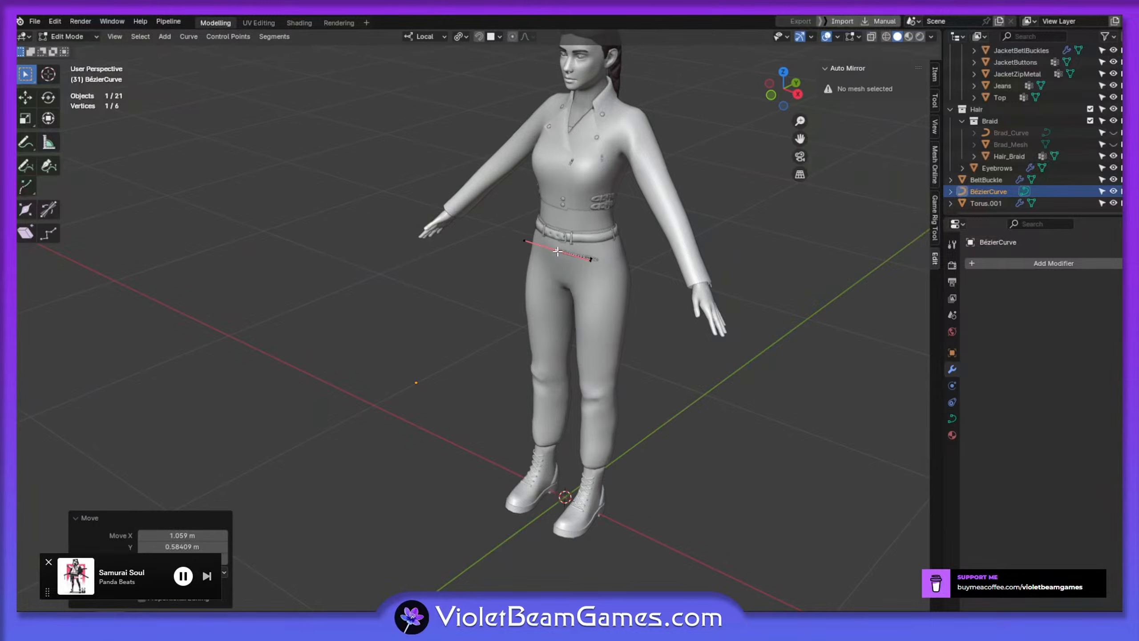
Move one curve end point about 0.029 m in X and 0.118 m in Y toward the side of the hip
{"action": "left_click", "coordinate": [592, 262]}
{"action": "middle_click_drag", "start_coordinate": [591, 261], "coordinate": [624, 254]}
{"action": "key", "text": "g"}
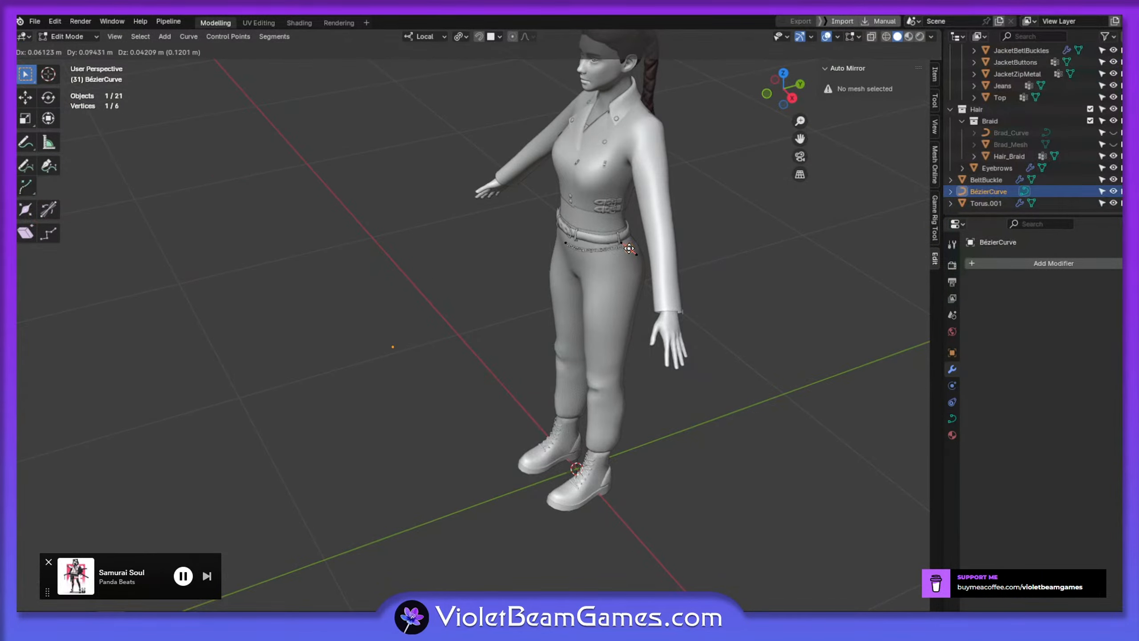
{"action": "left_click", "coordinate": [629, 249]}
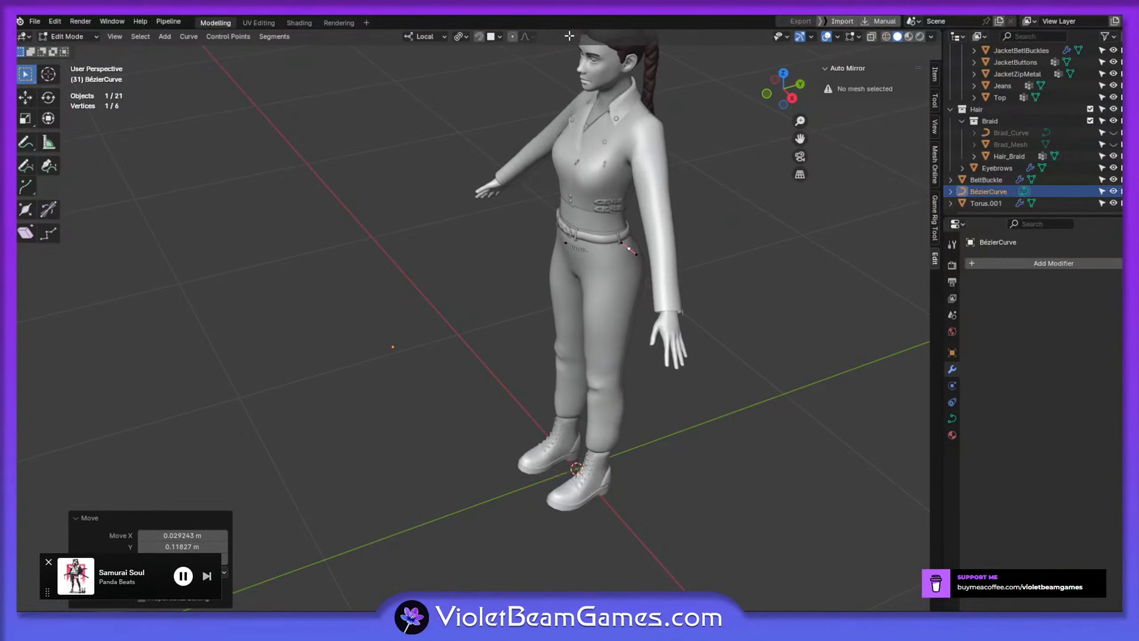
Move the curve's end point just below the belt behind the hip, and rotate its handles to follow the body
{"action": "middle_click_drag", "start_coordinate": [569, 36], "coordinate": [503, 252]}
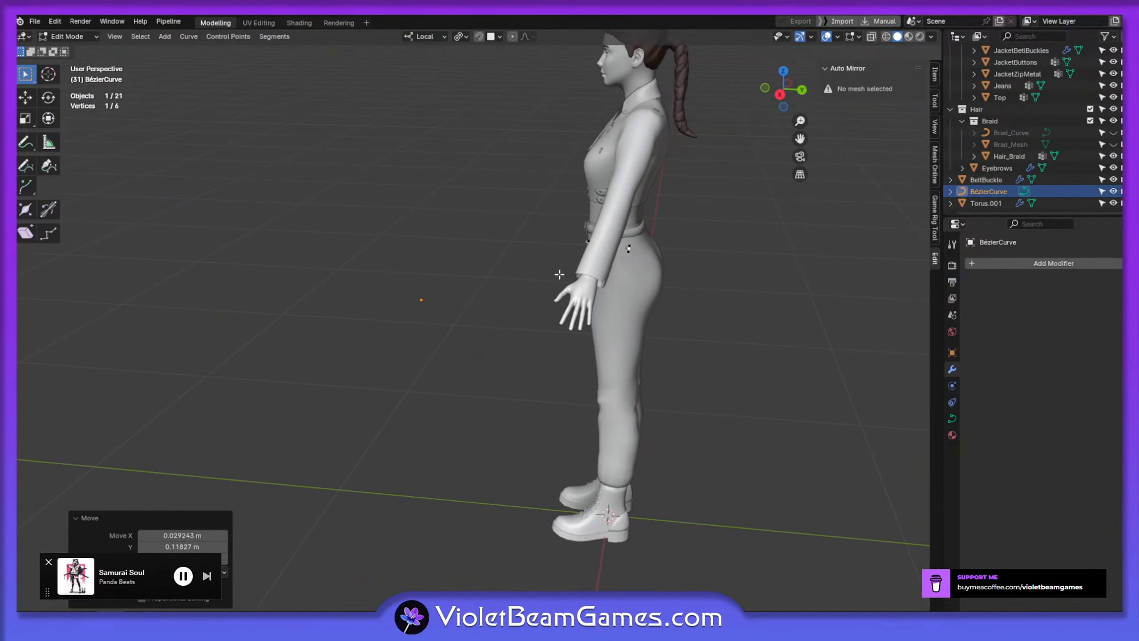
{"action": "scroll", "coordinate": [521, 263], "scroll_direction": "up", "scroll_amount": 6}
{"action": "key", "text": "r"}
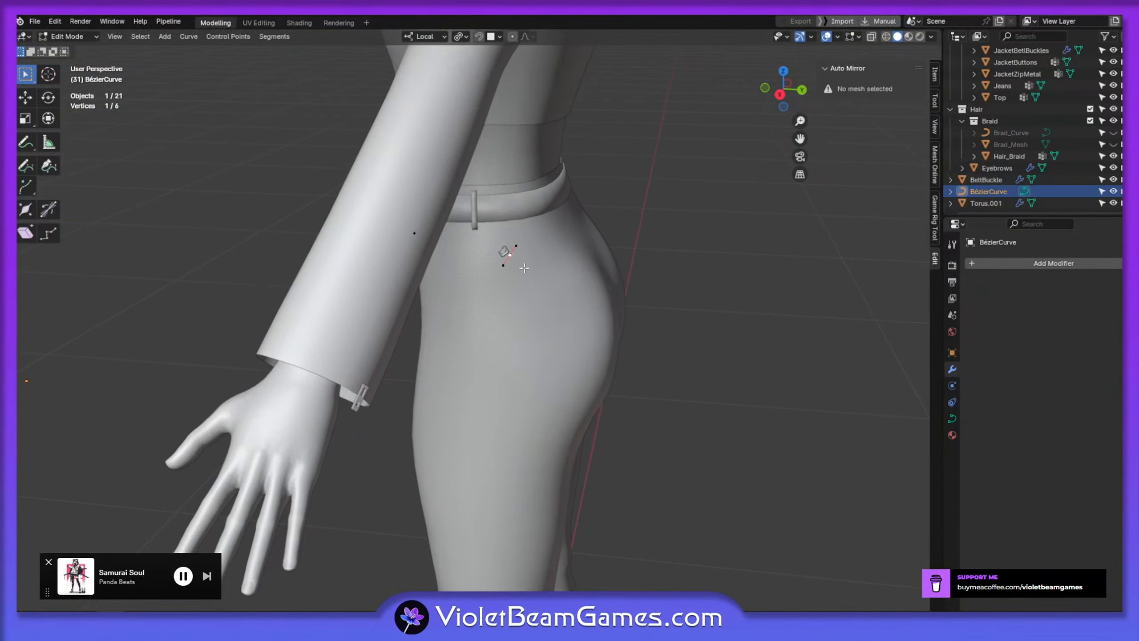
{"action": "left_click", "coordinate": [599, 141]}
{"action": "key", "text": "g"}
{"action": "middle_click_drag", "start_coordinate": [508, 253], "coordinate": [573, 300]}
{"action": "left_click", "coordinate": [567, 229]}
{"action": "key", "text": "r"}
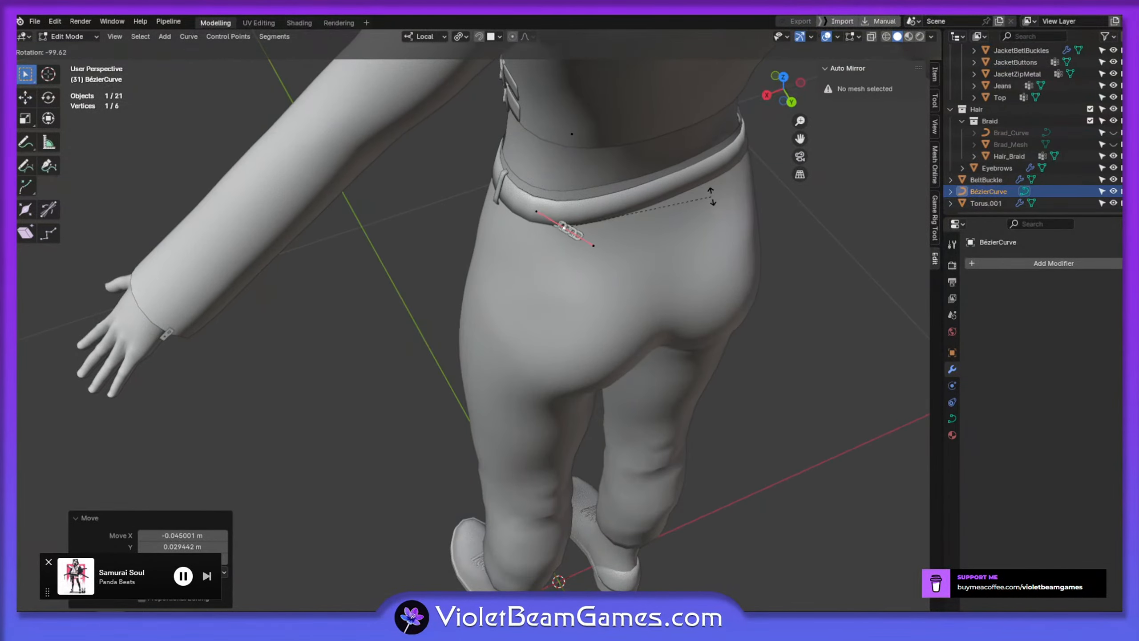
{"action": "left_click", "coordinate": [711, 195]}
Move the curve's front end point about 0.033 m in X and 0.040 m in Y to the belt
{"action": "middle_click_drag", "start_coordinate": [711, 195], "coordinate": [467, 206]}
{"action": "key", "text": "g"}
{"action": "left_click", "coordinate": [478, 195]}
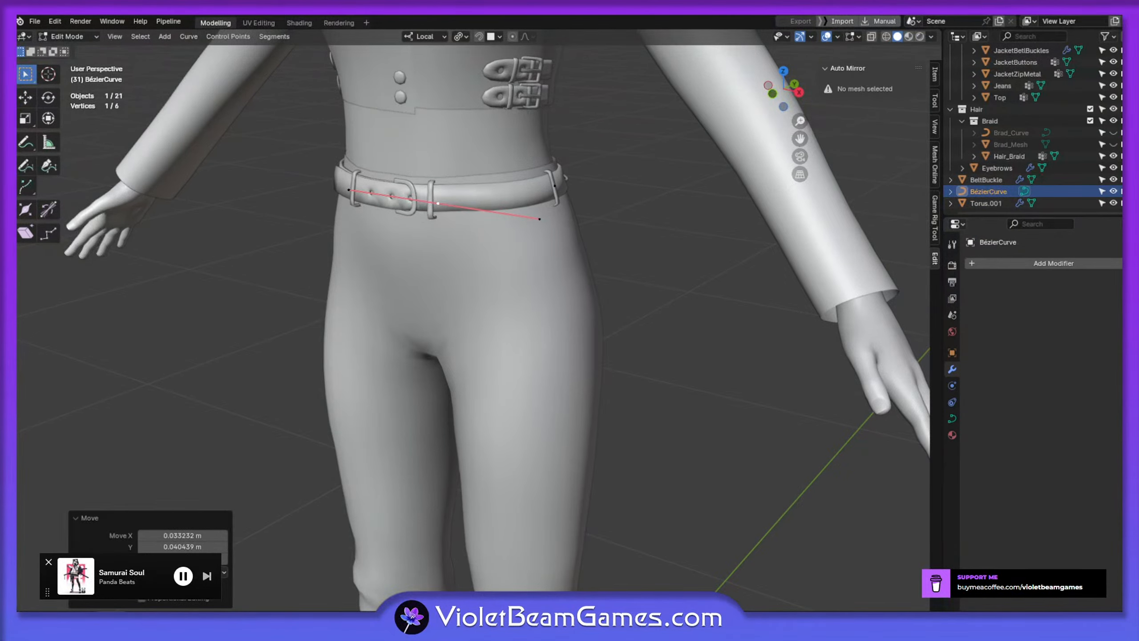
{"action": "middle_click_drag", "start_coordinate": [487, 238], "coordinate": [353, 225]}
{"action": "scroll", "coordinate": [468, 249], "scroll_direction": "up", "scroll_amount": 3}
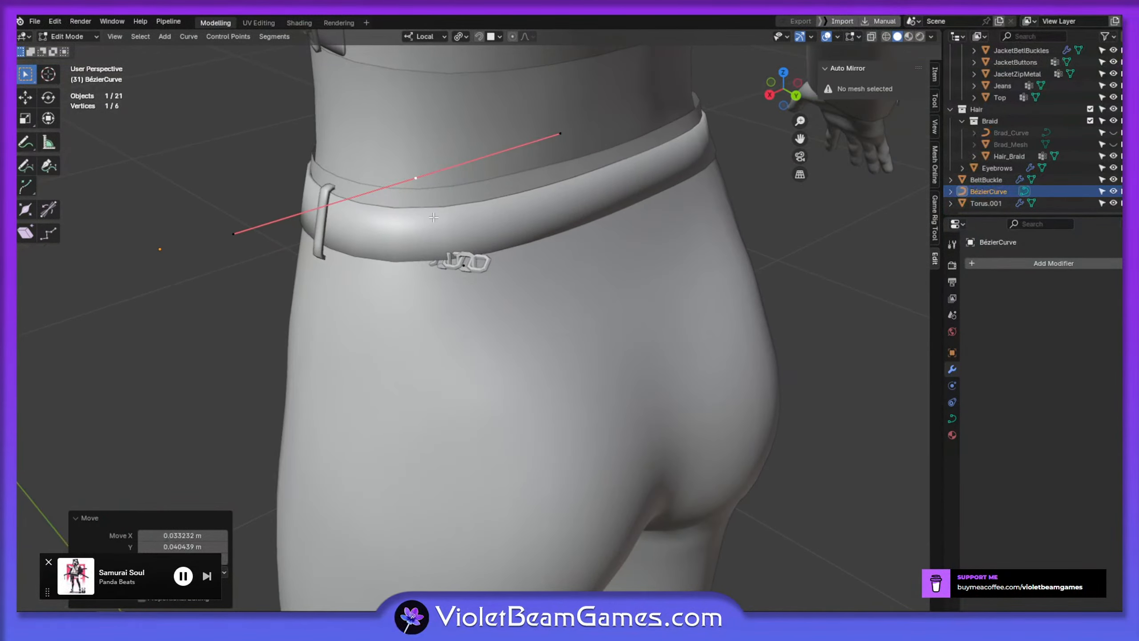
Duplicate the whole belt loop at the side of the hip and rotate the copy about -54.6°
{"action": "key", "text": "Tab"}
{"action": "left_click", "coordinate": [335, 237]}
{"action": "middle_click_drag", "start_coordinate": [344, 306], "coordinate": [475, 215]}
{"action": "key", "text": "Tab"}
{"action": "key", "text": "ctrl+l"}
{"action": "key", "text": "shift+d"}
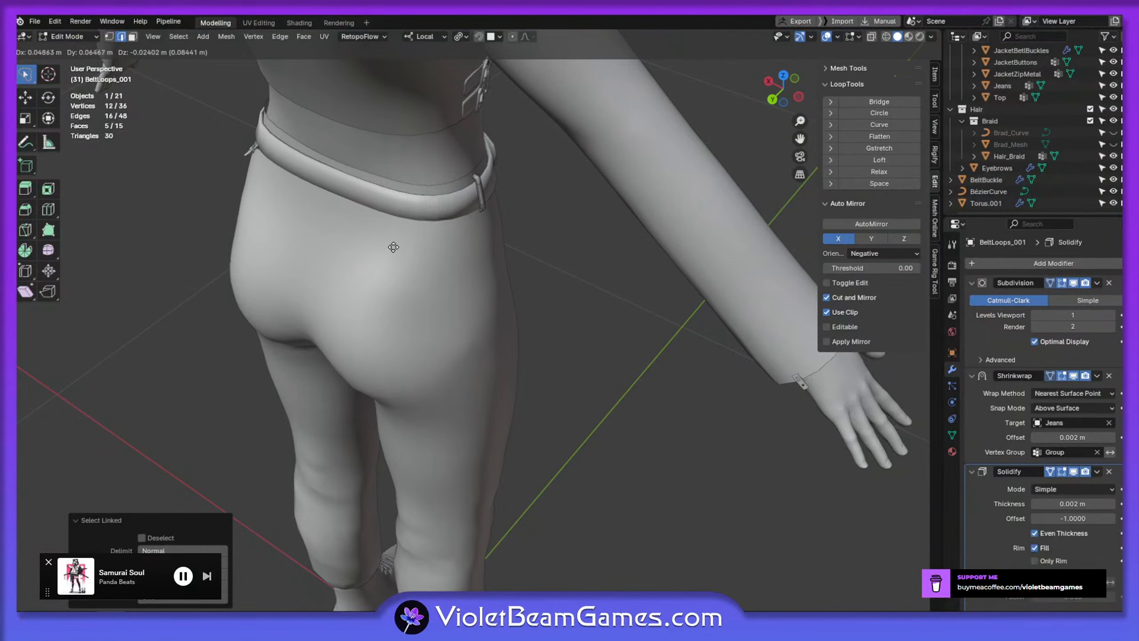
{"action": "type", "text": "z-45"}
{"action": "left_click", "coordinate": [339, 230]}
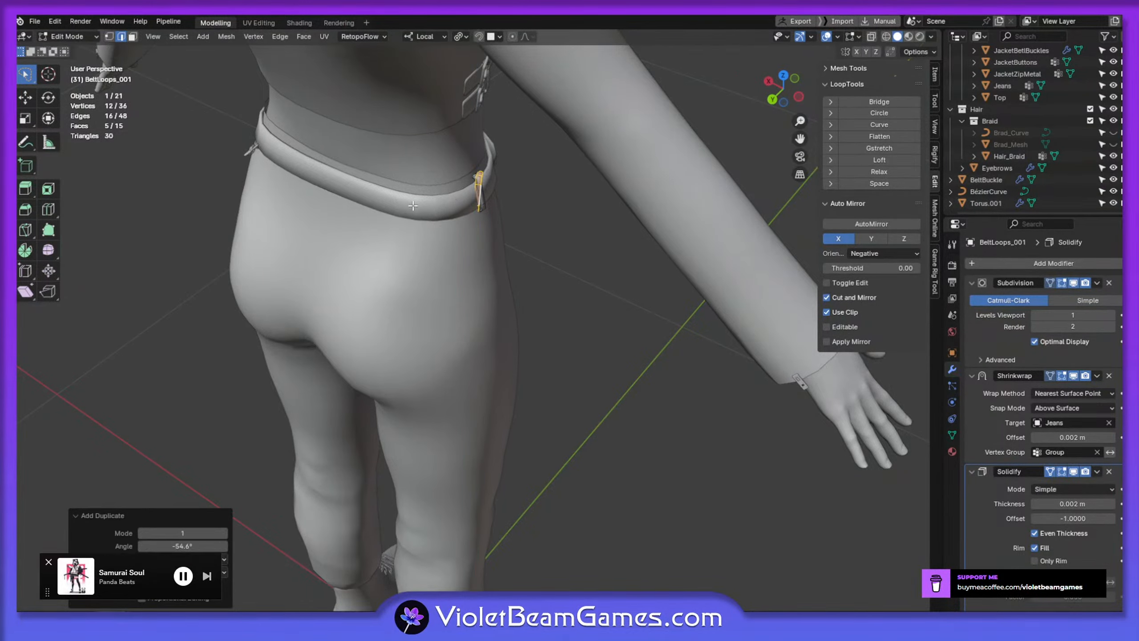
Move the copied belt loop to the back of the belt and rotate it around the Z axis to follow the waist
{"action": "key", "text": "g"}
{"action": "middle_click_drag", "start_coordinate": [413, 206], "coordinate": [351, 232]}
{"action": "left_click", "coordinate": [283, 216]}
{"action": "key", "text": "g"}
{"action": "left_click", "coordinate": [371, 204]}
{"action": "scroll", "coordinate": [316, 214], "scroll_direction": "up", "scroll_amount": 4}
{"action": "key", "text": "r"}
{"action": "key", "text": "z"}
{"action": "key", "text": "z"}
{"action": "left_click", "coordinate": [414, 251]}
Nudge and tilt the copied loop to sit flush against the back of the belt, and finish editing the loops
{"action": "scroll", "coordinate": [455, 201], "scroll_direction": "down", "scroll_amount": 4}
{"action": "key", "text": "g"}
{"action": "left_click", "coordinate": [357, 229]}
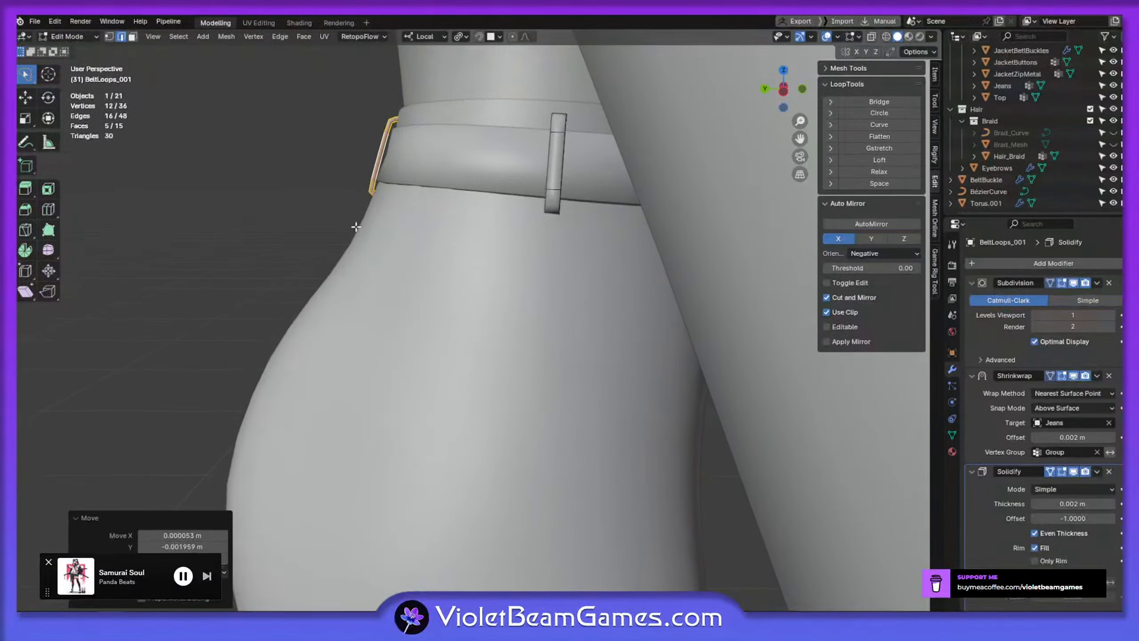
{"action": "key", "text": "r"}
{"action": "left_click", "coordinate": [349, 224]}
{"action": "key", "text": "g"}
{"action": "left_click", "coordinate": [347, 225]}
{"action": "middle_click_drag", "start_coordinate": [347, 225], "coordinate": [472, 253]}
{"action": "key", "text": "Tab"}
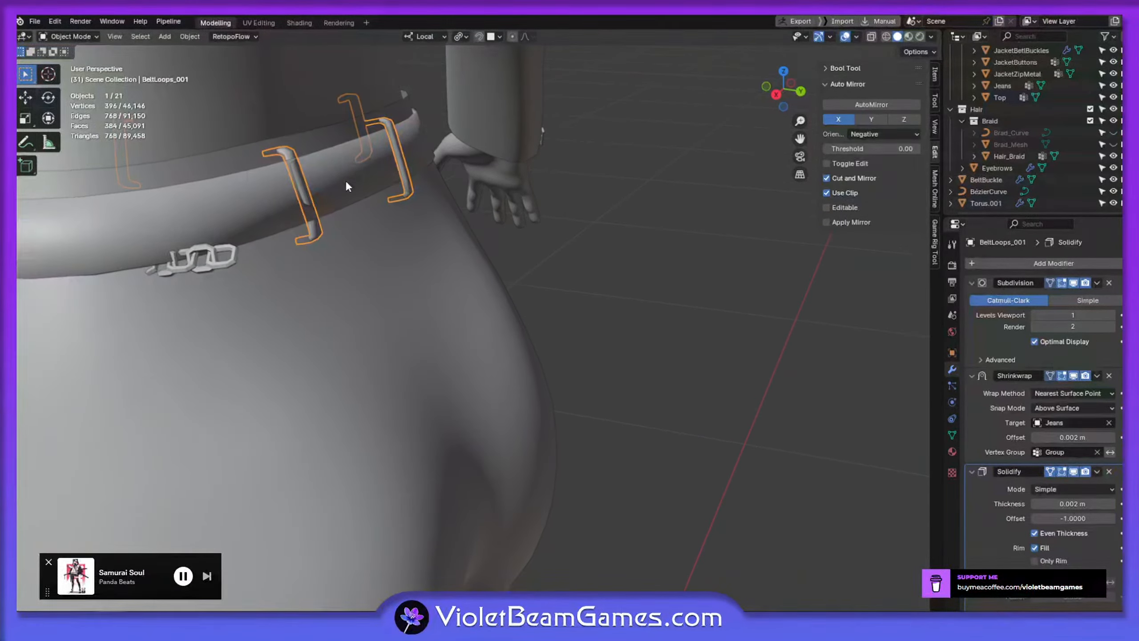
Select the belt around the waist and save the scene
{"action": "left_click", "coordinate": [345, 179]}
{"action": "middle_click_drag", "start_coordinate": [345, 180], "coordinate": [300, 210]}
{"action": "middle_click_drag", "start_coordinate": [300, 210], "coordinate": [505, 220], "text": "shift"}
{"action": "scroll", "coordinate": [470, 219], "scroll_direction": "down", "scroll_amount": 5}
{"action": "key", "text": "ctrl+s"}
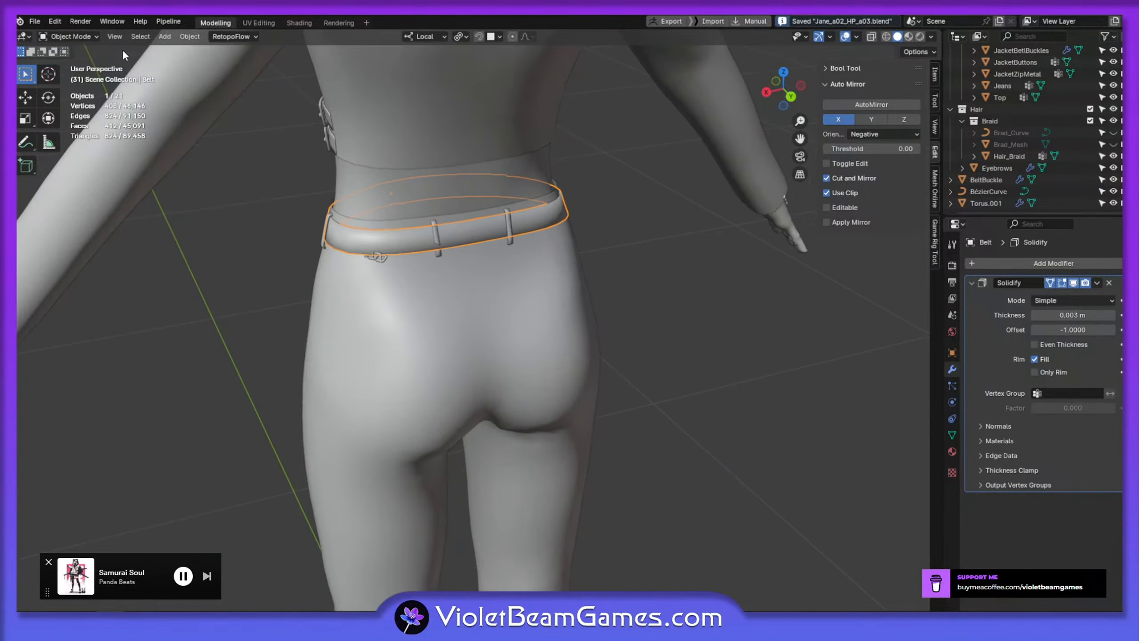
{"action": "left_click", "coordinate": [88, 37]}
{"action": "left_click", "coordinate": [83, 78]}
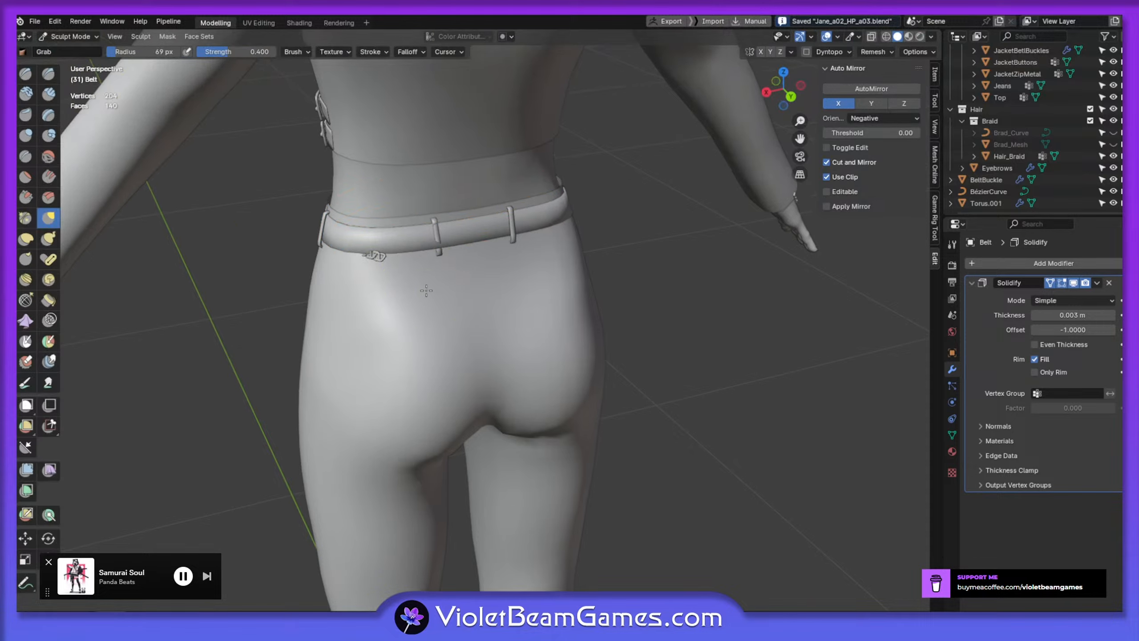
{"action": "scroll", "coordinate": [452, 231], "scroll_direction": "up", "scroll_amount": 1}
{"action": "mouse_move", "coordinate": [415, 220]}
{"action": "middle_mouse_down"}
{"action": "mouse_move", "coordinate": [494, 224]}
{"action": "mouse_move", "coordinate": [471, 181]}
{"action": "middle_mouse_up"}
{"action": "key", "text": "f"}
{"action": "left_click", "coordinate": [497, 222]}
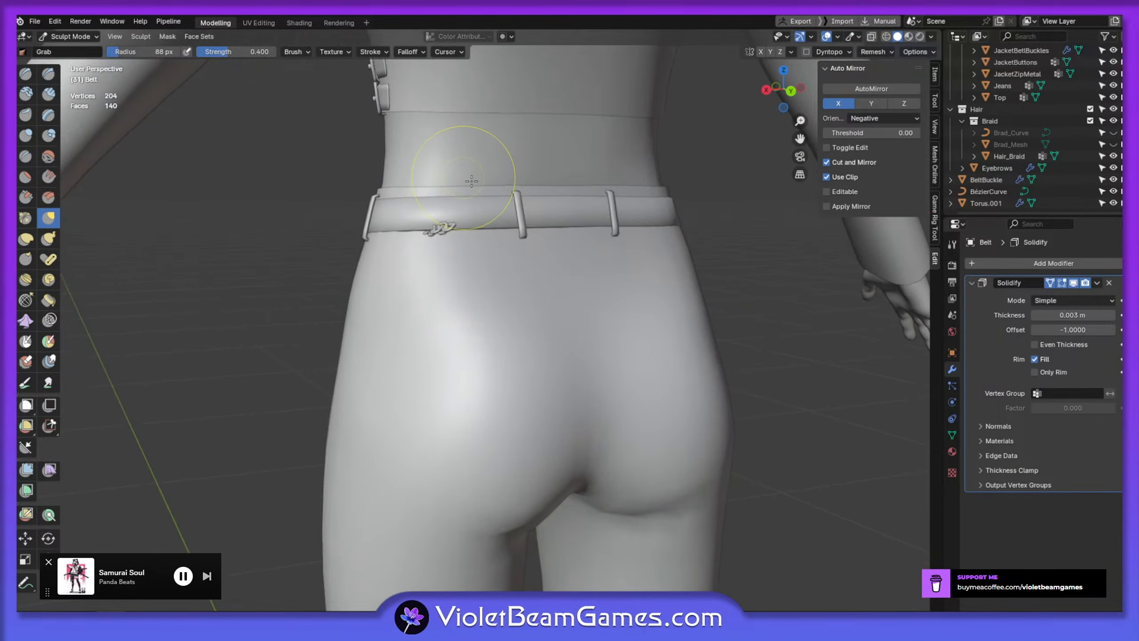
{"action": "mouse_move", "coordinate": [510, 213]}
{"action": "middle_mouse_down"}
{"action": "mouse_move", "coordinate": [553, 198]}
{"action": "mouse_move", "coordinate": [610, 242]}
{"action": "middle_mouse_up"}
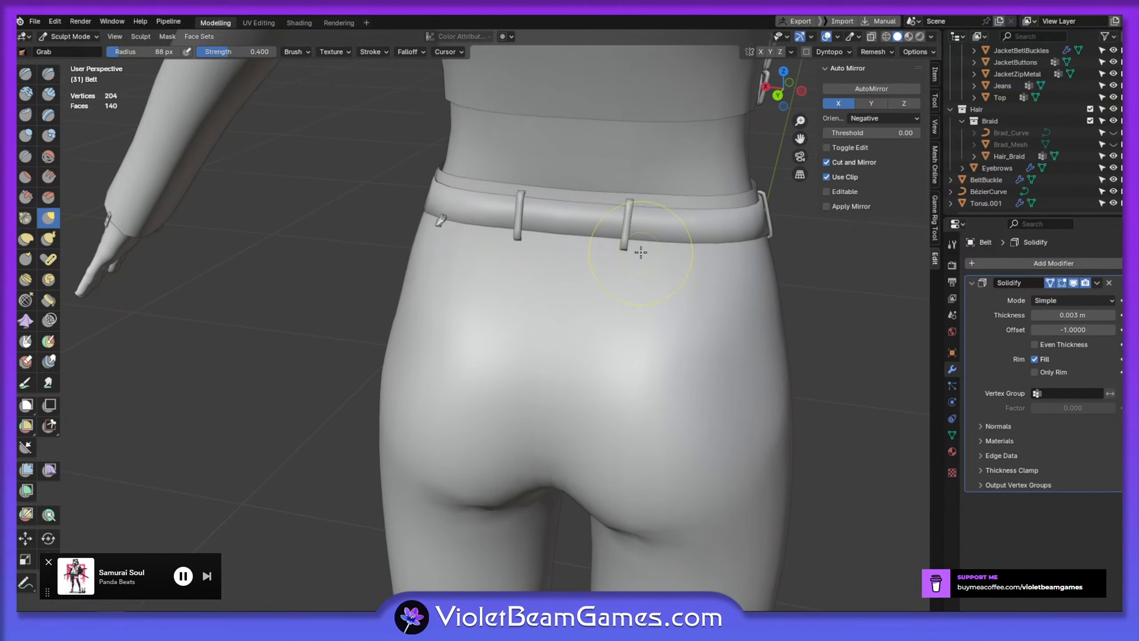
{"action": "key", "text": "Tab"}
{"action": "key", "text": "Tab"}
{"action": "left_click", "coordinate": [70, 36]}
{"action": "left_click", "coordinate": [107, 47]}
Rotate the belt loop at the back of the waist by -11° and save the scene
{"action": "left_click", "coordinate": [628, 237]}
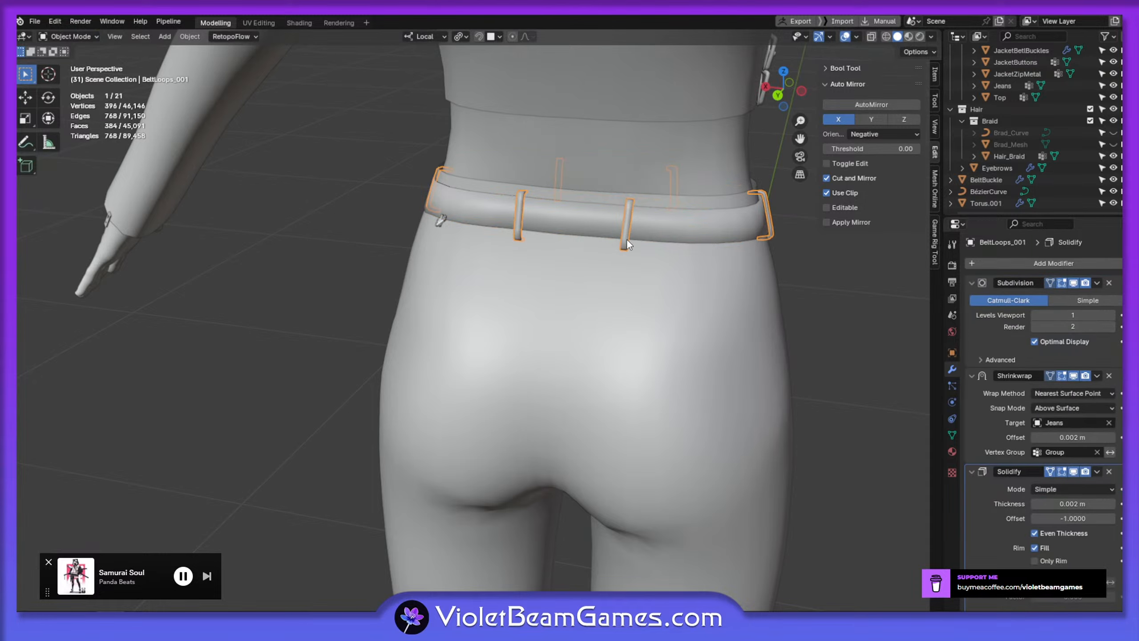
{"action": "key", "text": "Tab"}
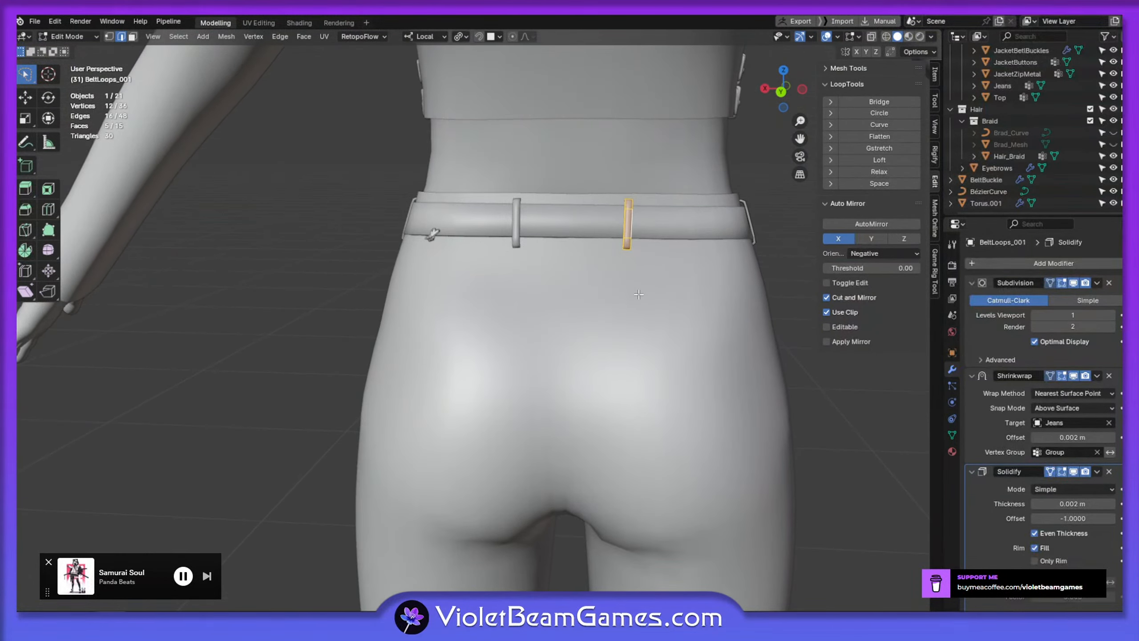
{"action": "key", "text": "r"}
{"action": "left_click", "coordinate": [654, 287]}
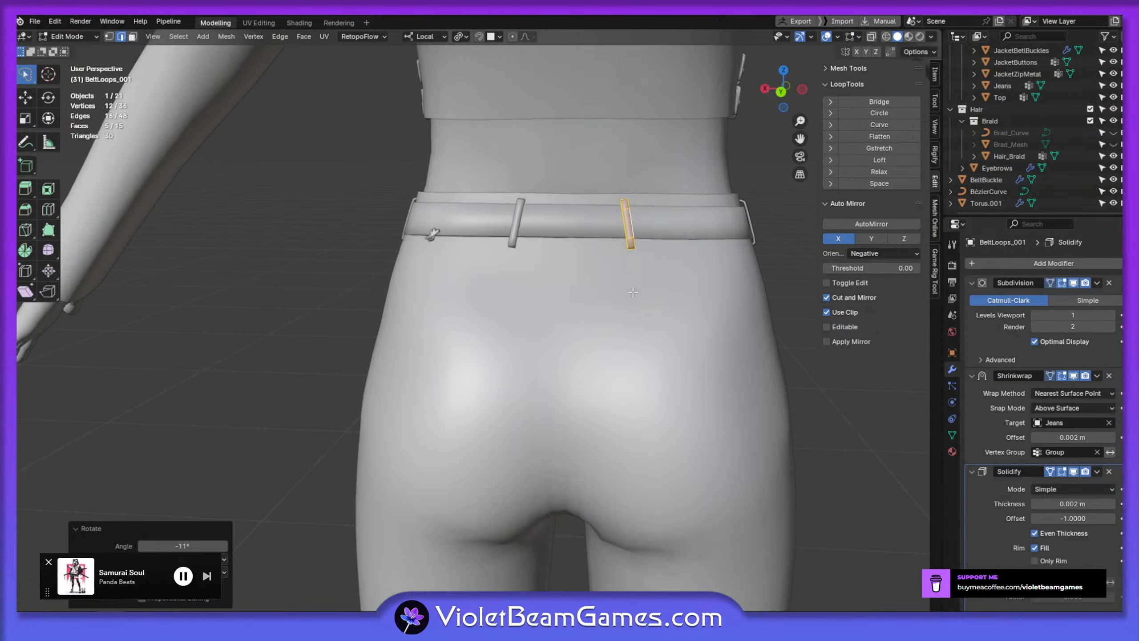
{"action": "key", "text": "ctrl+s"}
{"action": "scroll", "coordinate": [654, 288], "scroll_direction": "down", "scroll_amount": 3}
{"action": "middle_click_drag", "start_coordinate": [654, 287], "coordinate": [591, 297]}
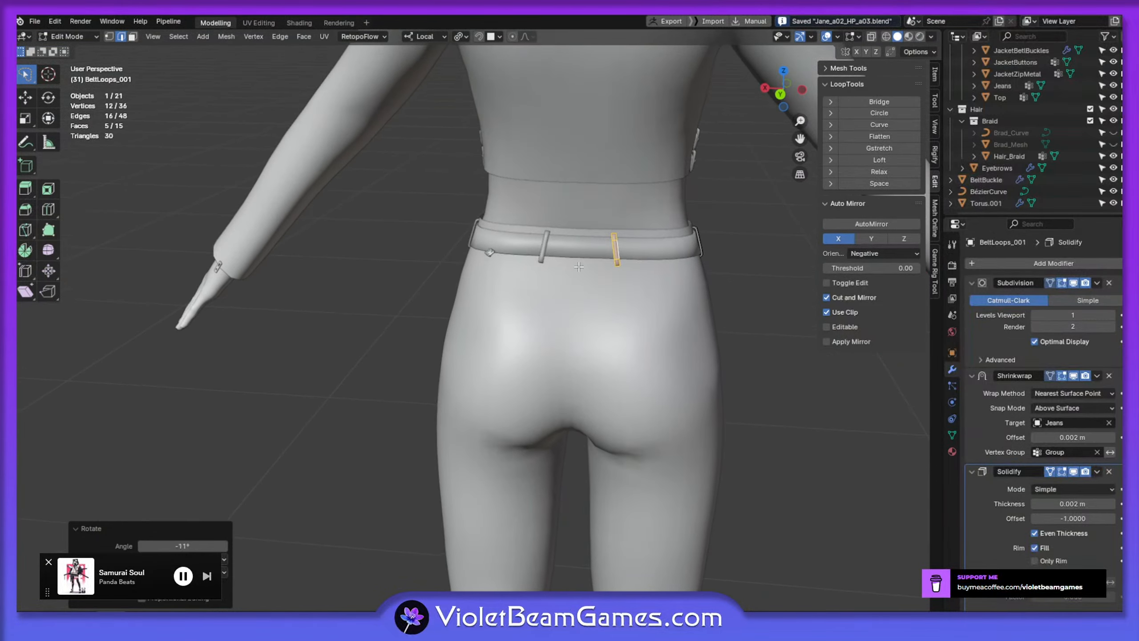
{"action": "scroll", "coordinate": [592, 296], "scroll_direction": "up", "scroll_amount": 5}
{"action": "key", "text": "g"}
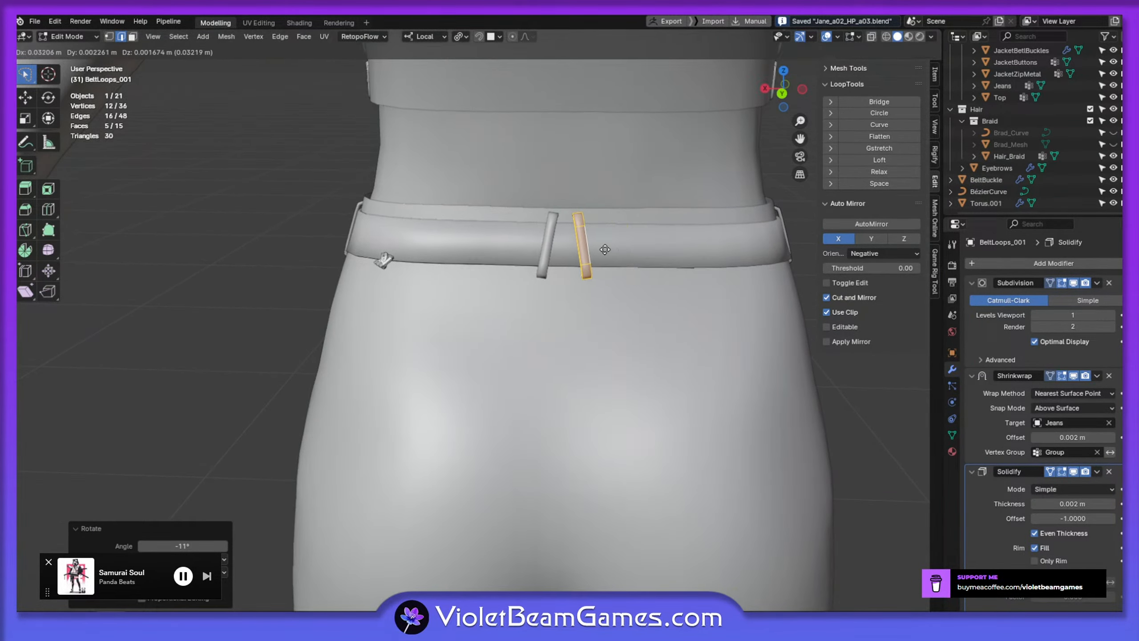
{"action": "right_click", "coordinate": [612, 251]}
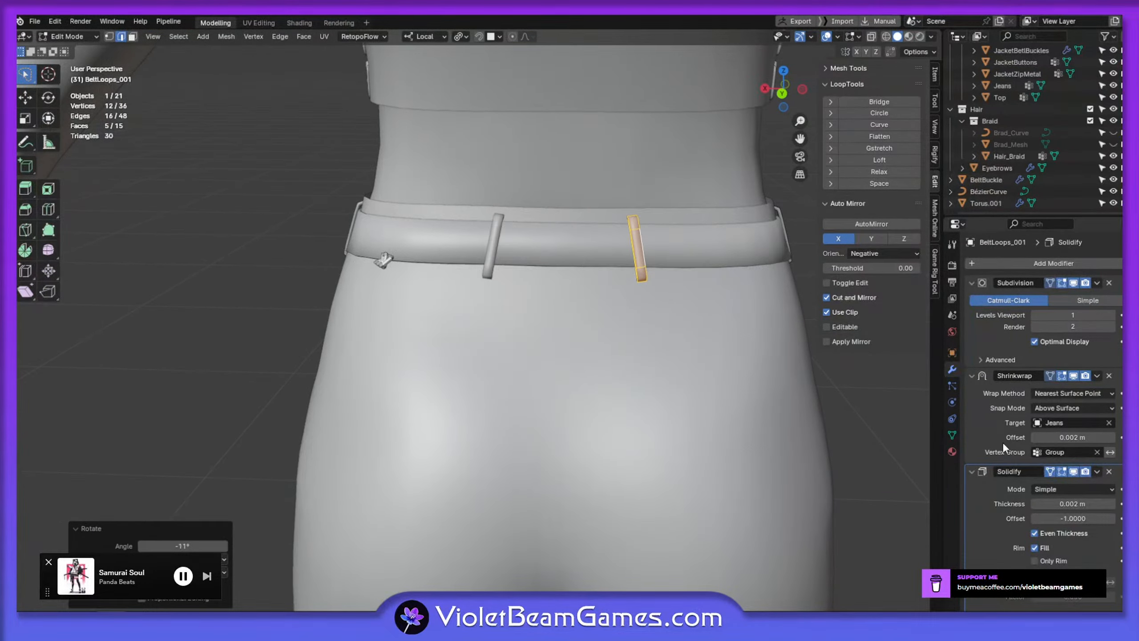
{"action": "scroll", "coordinate": [1002, 441], "scroll_direction": "down", "scroll_amount": 10}
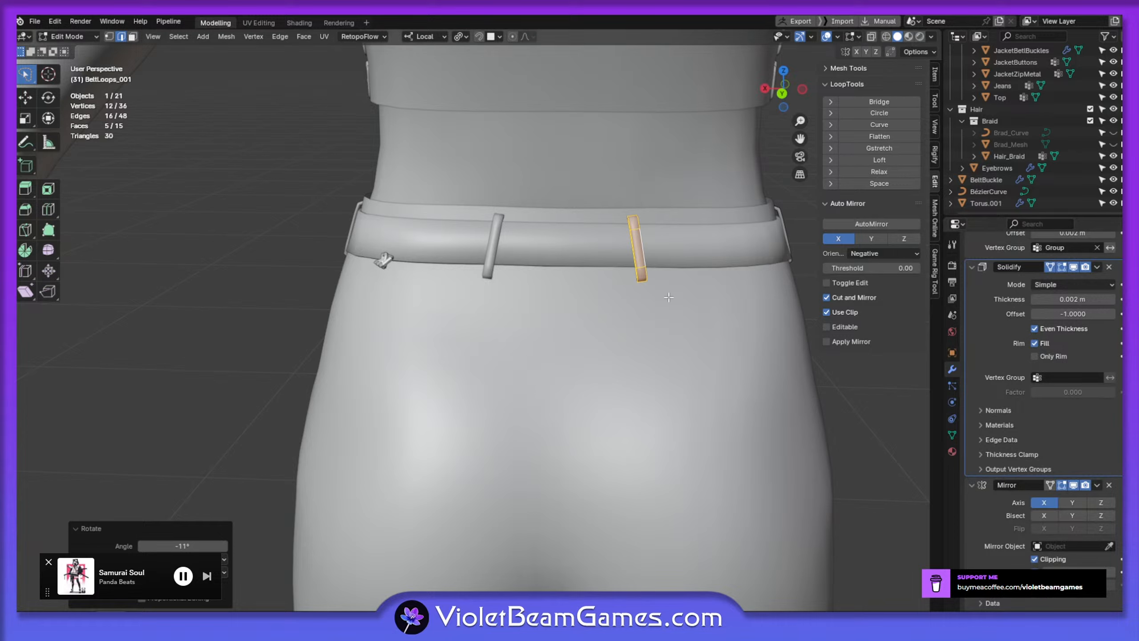
{"action": "key", "text": "g"}
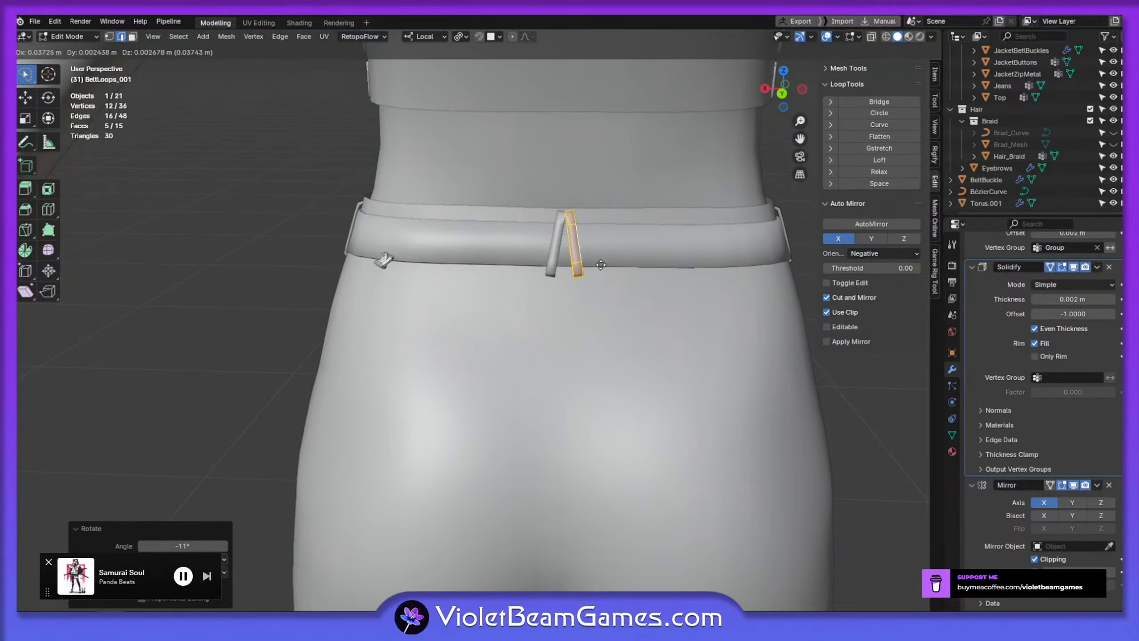
{"action": "right_click", "coordinate": [601, 265]}
Straighten the back belt loop with rotations of 5.56° and 4.7°, and move it beside its mirrored copy at the waist's center
{"action": "key", "text": "r"}
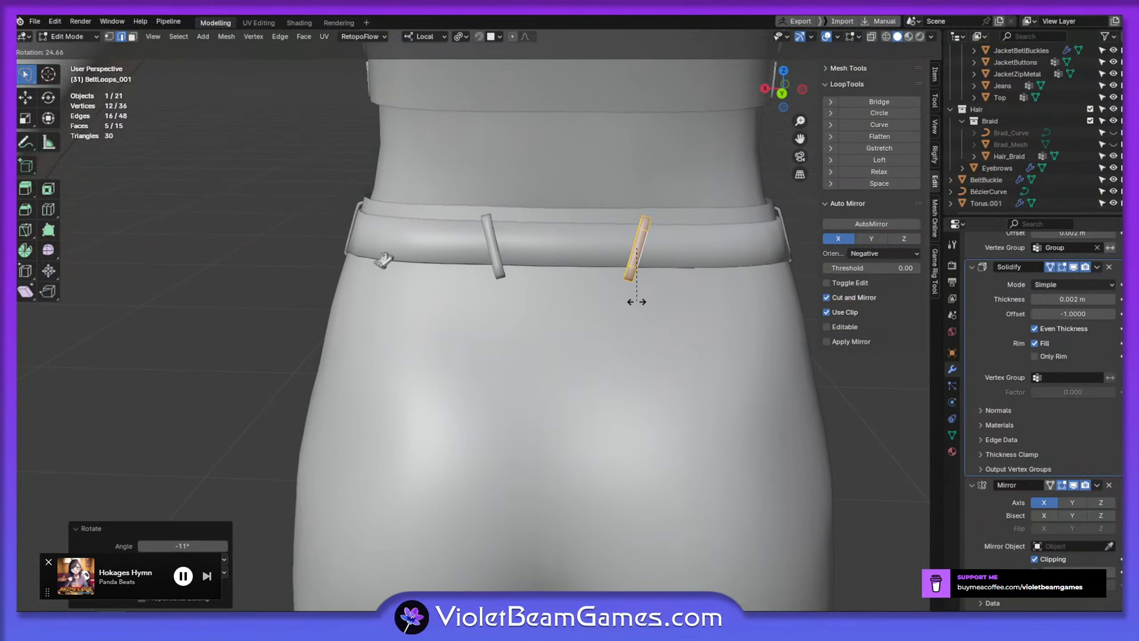
{"action": "left_click", "coordinate": [652, 298]}
{"action": "key", "text": "g"}
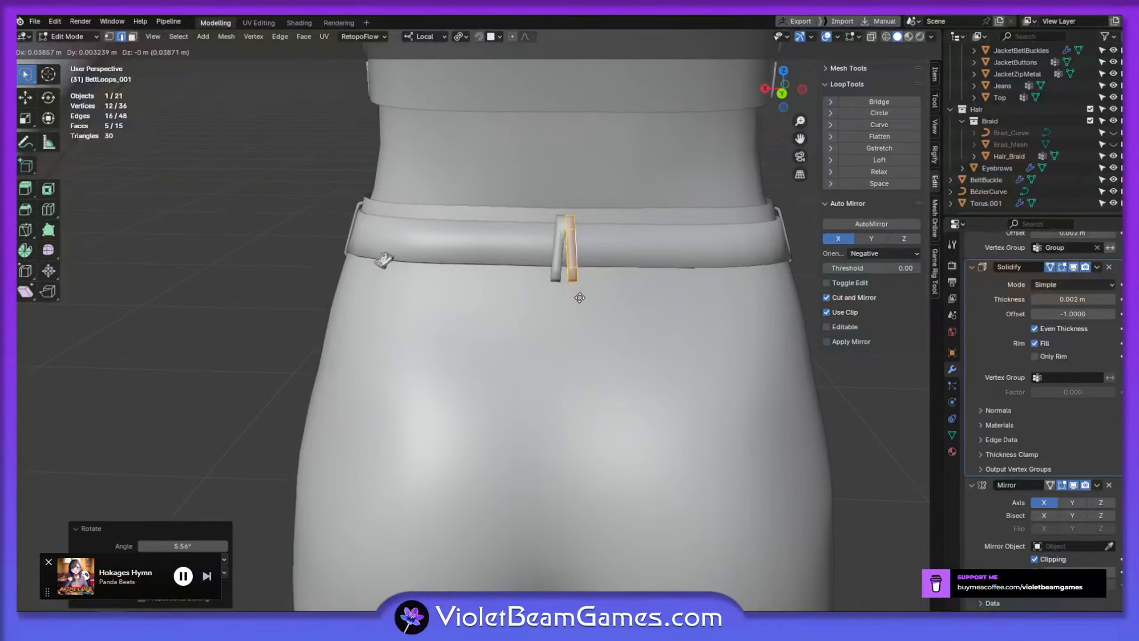
{"action": "left_click", "coordinate": [581, 297]}
{"action": "key", "text": "r"}
{"action": "left_click", "coordinate": [577, 297]}
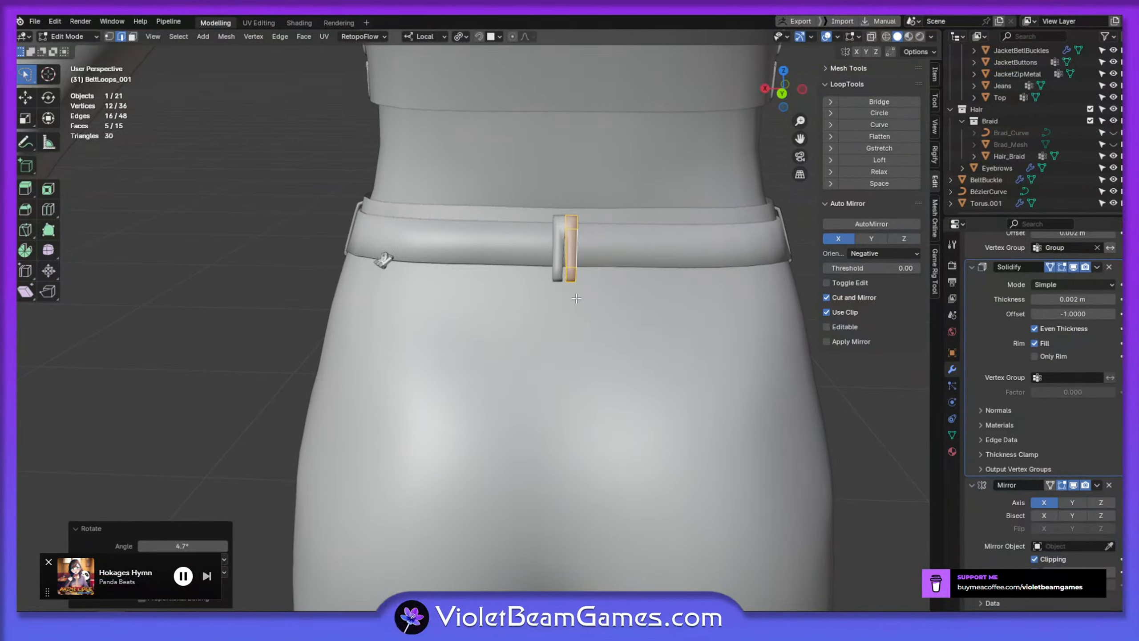
Move the back belt loop toward the waist's center until it merges with its mirrored copy
{"action": "key", "text": "g"}
{"action": "left_click", "coordinate": [573, 298]}
{"action": "scroll", "coordinate": [583, 289], "scroll_direction": "up", "scroll_amount": 3}
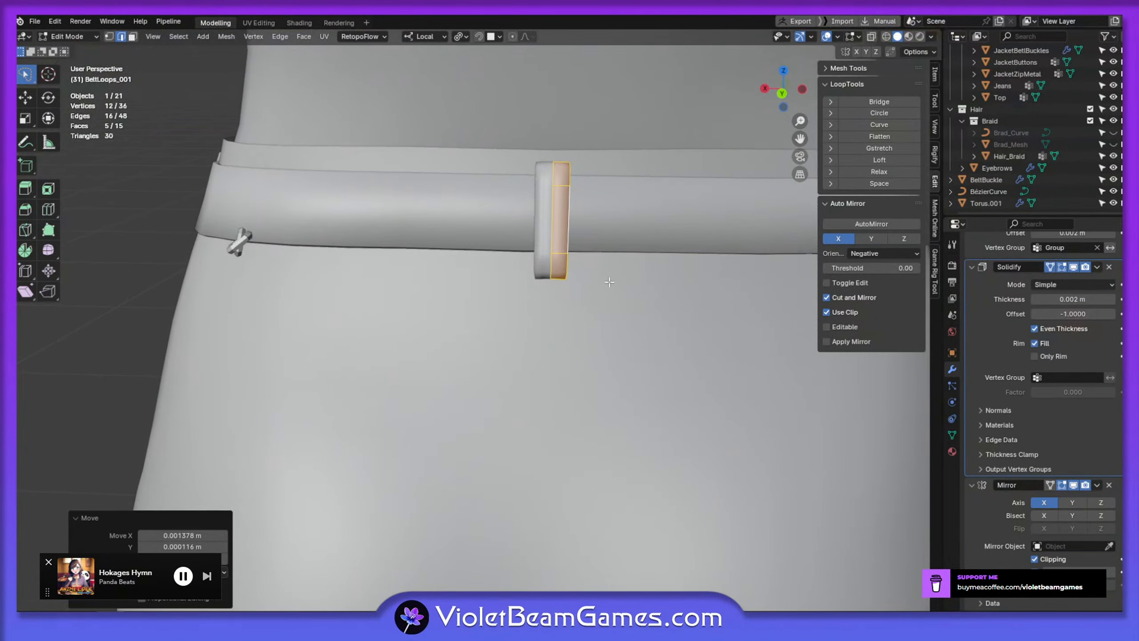
{"action": "key", "text": "g"}
{"action": "left_click", "coordinate": [601, 278]}
Fine-tune the back loop with rotations of about -1.1° and 0.65° and small moves against the belt, and finish editing the loops
{"action": "key", "text": "r"}
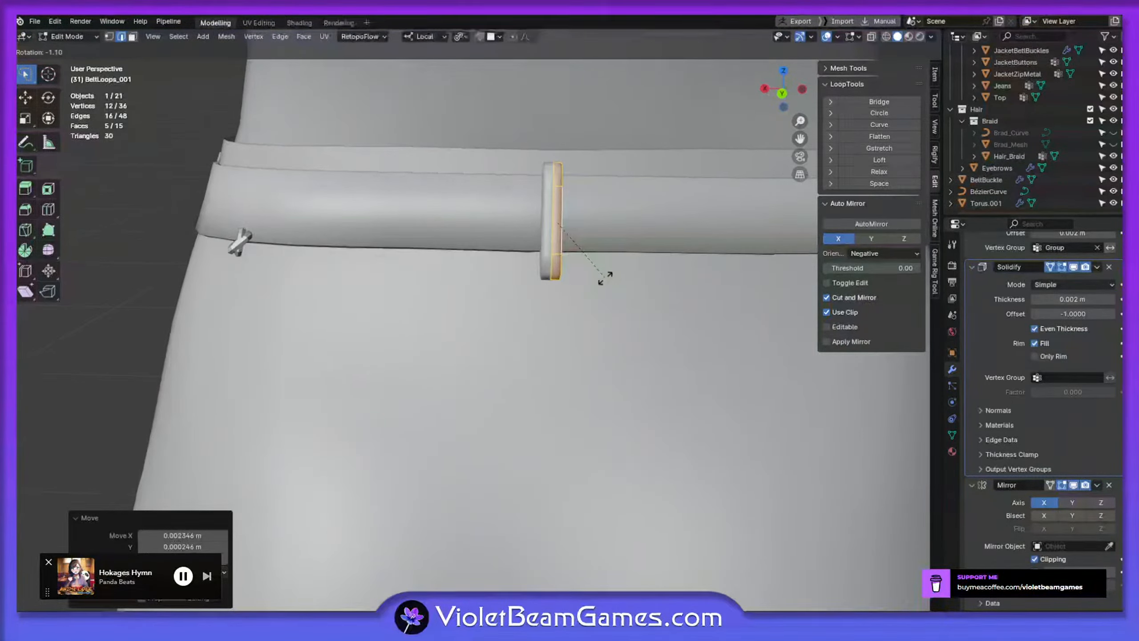
{"action": "left_click", "coordinate": [606, 277]}
{"action": "key", "text": "g"}
{"action": "left_click", "coordinate": [606, 272]}
{"action": "key", "text": "r"}
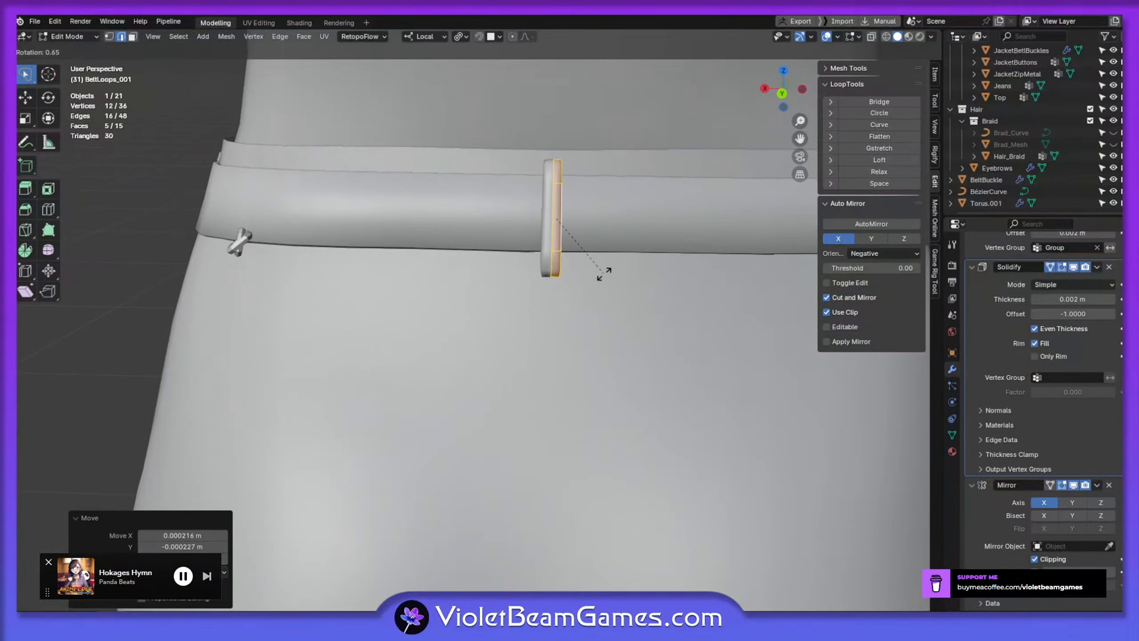
{"action": "left_click", "coordinate": [603, 274]}
{"action": "middle_click_drag", "start_coordinate": [603, 274], "coordinate": [661, 283]}
{"action": "key", "text": "g"}
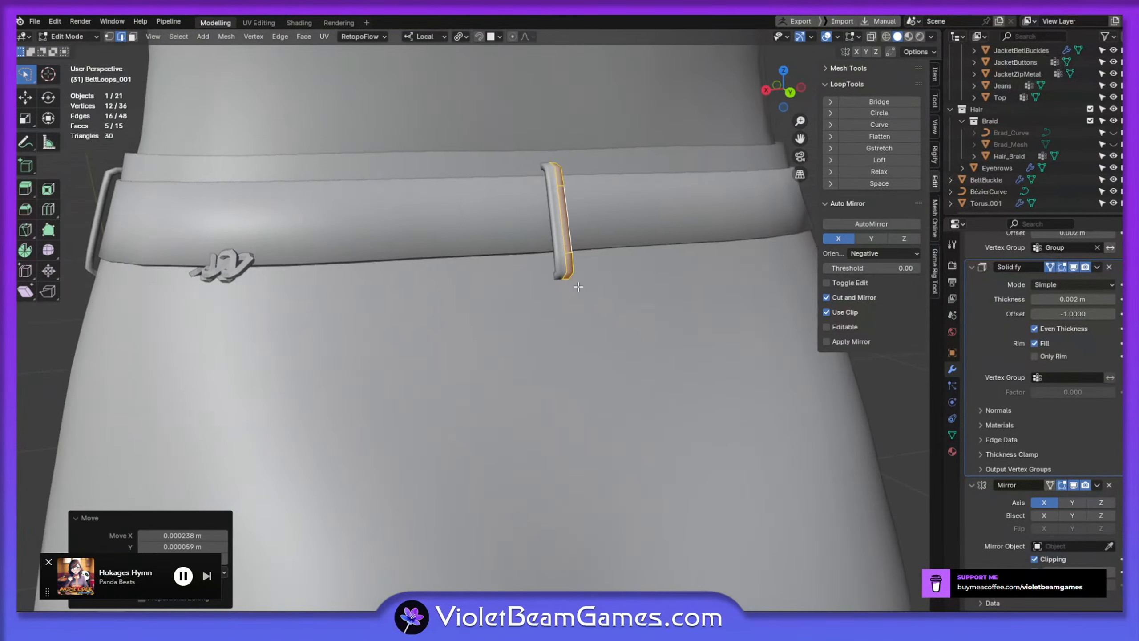
{"action": "middle_click_drag", "start_coordinate": [489, 243], "coordinate": [493, 237]}
{"action": "key", "text": "Tab"}
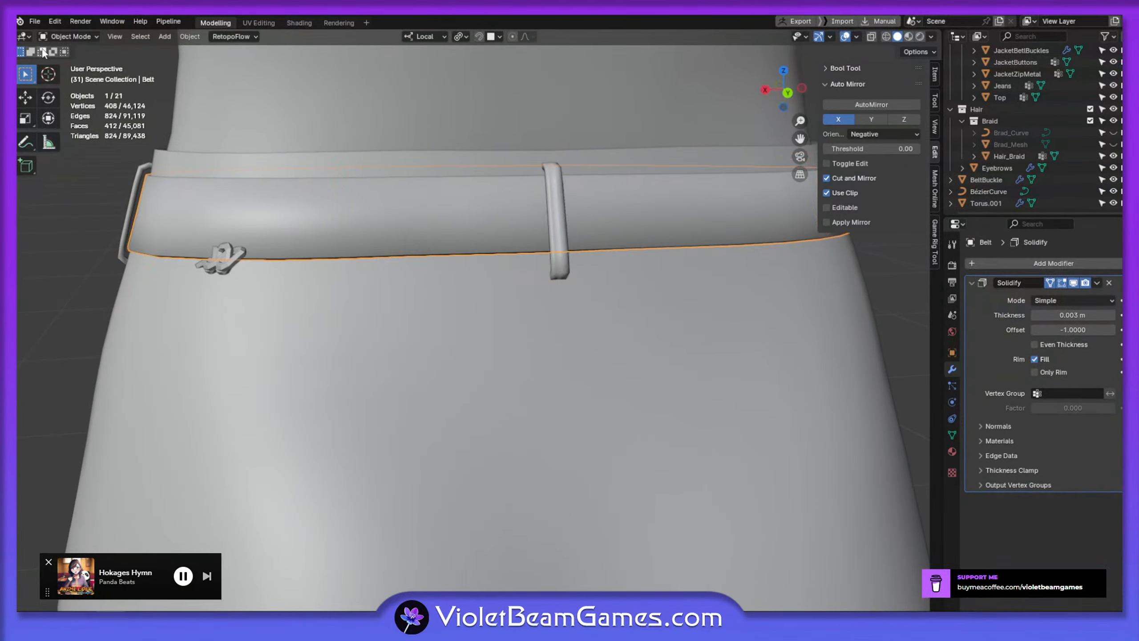
Set the Grab brush radius to 146 px in Sculpt Mode on the belt, return to Object Mode and save the scene
{"action": "left_click", "coordinate": [65, 37]}
{"action": "left_click", "coordinate": [84, 76]}
{"action": "scroll", "coordinate": [429, 250], "scroll_direction": "down", "scroll_amount": 4}
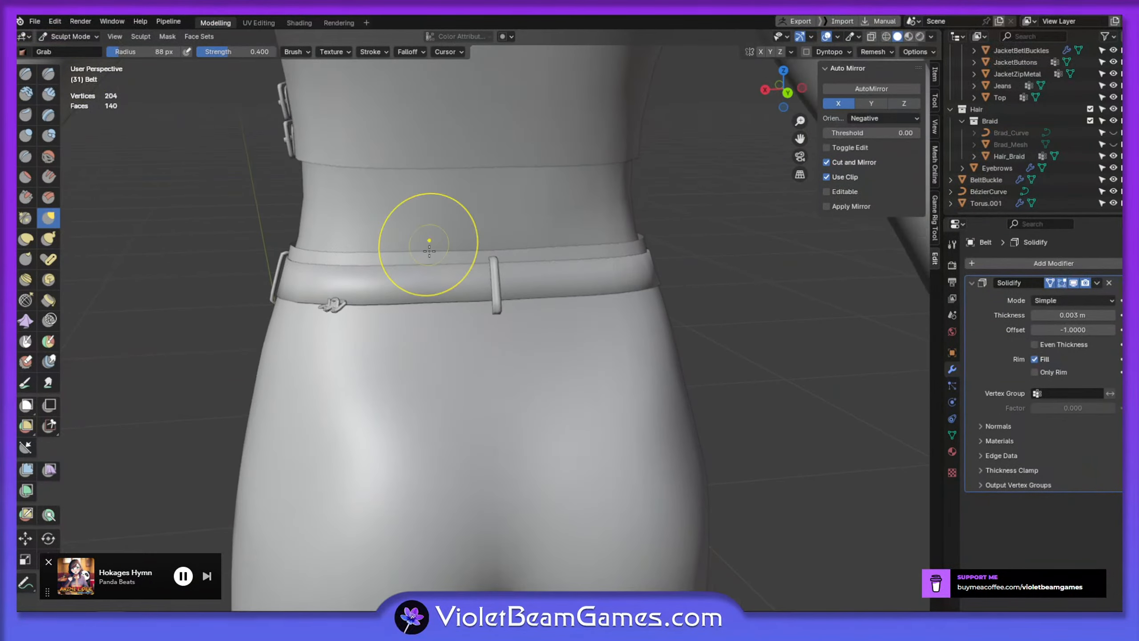
{"action": "key", "text": "f"}
{"action": "left_click", "coordinate": [548, 316]}
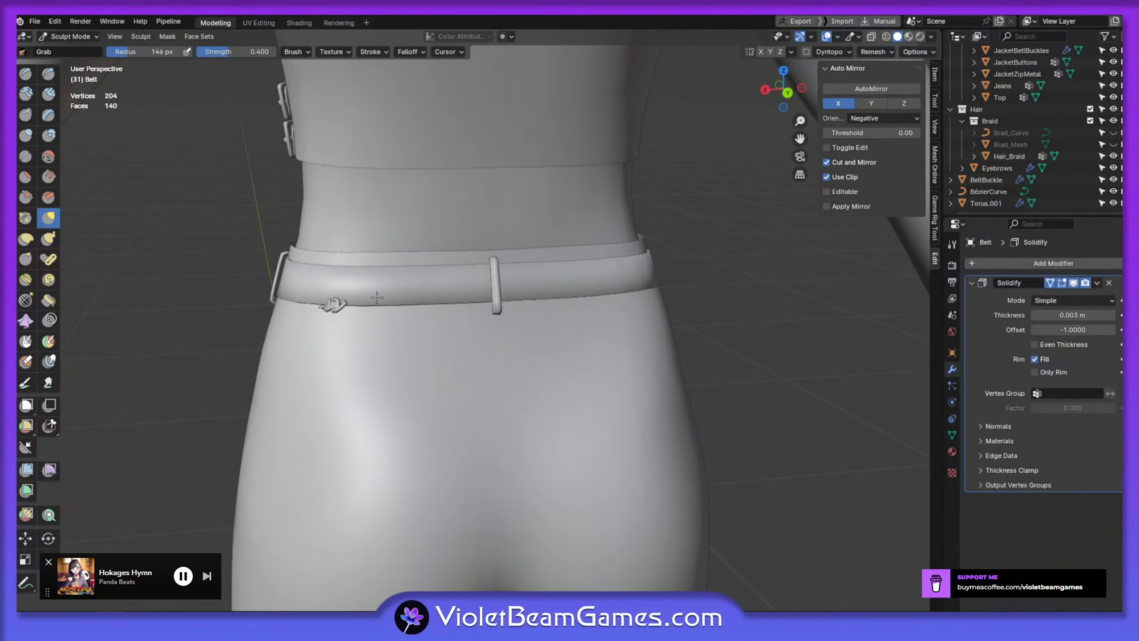
{"action": "middle_click_drag", "start_coordinate": [377, 297], "coordinate": [453, 354]}
{"action": "left_click", "coordinate": [73, 36]}
{"action": "left_click", "coordinate": [77, 47]}
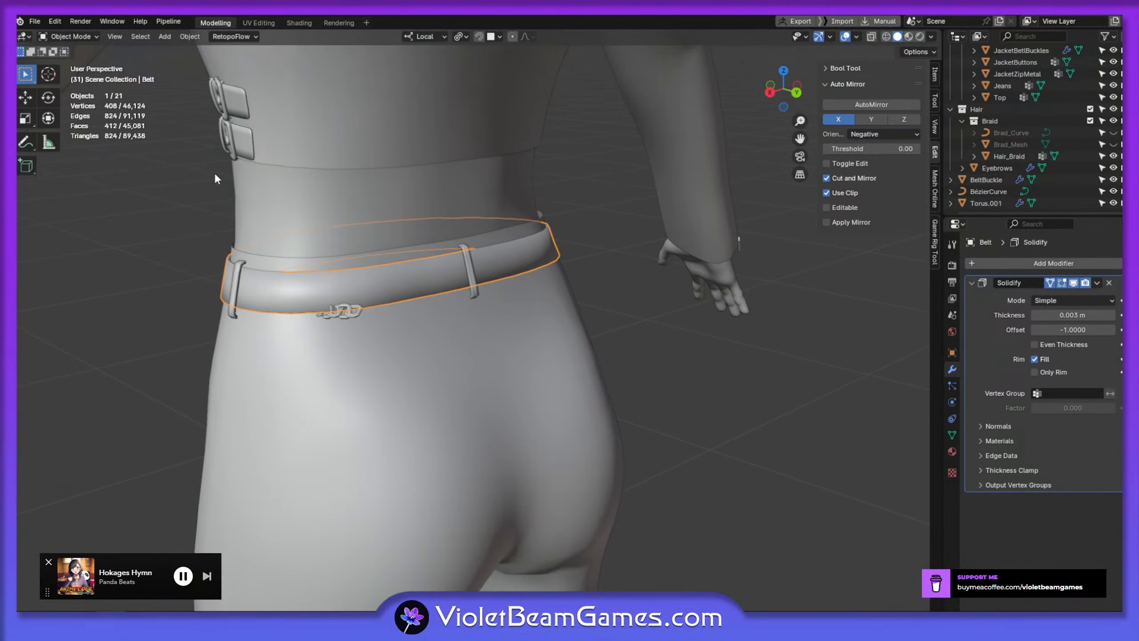
{"action": "key", "text": "ctrl+s"}
Rename the chain object Torus.001 as BeltChain
{"action": "left_click", "coordinate": [355, 317]}
{"action": "middle_click_drag", "start_coordinate": [367, 364], "coordinate": [528, 336]}
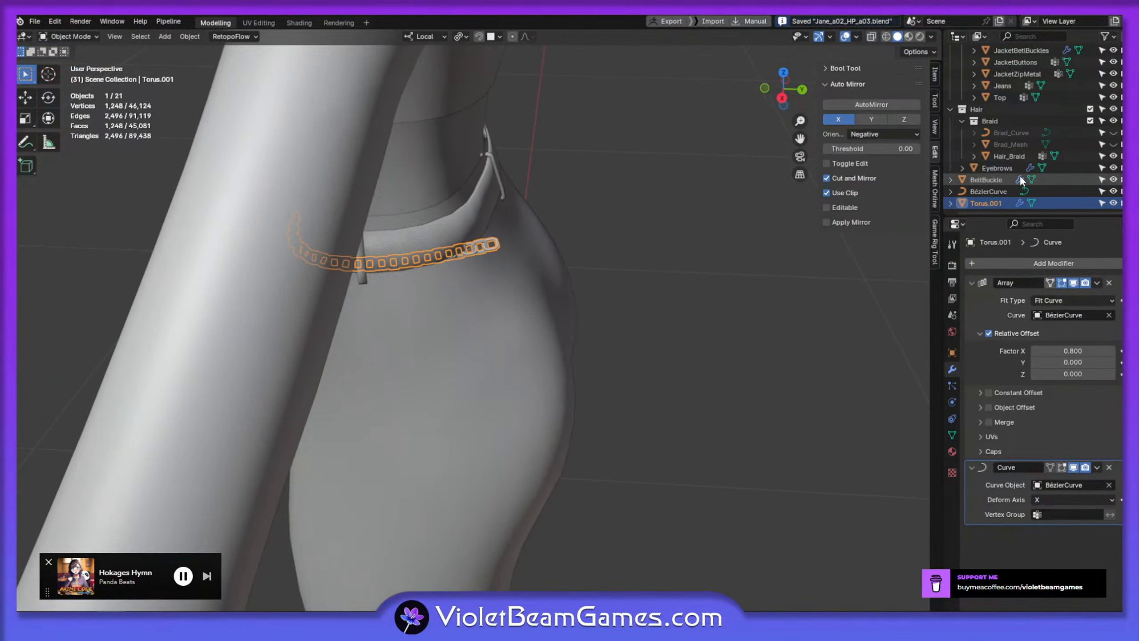
{"action": "middle_click_drag", "start_coordinate": [1019, 176], "coordinate": [1029, 169]}
{"action": "key", "text": "F2"}
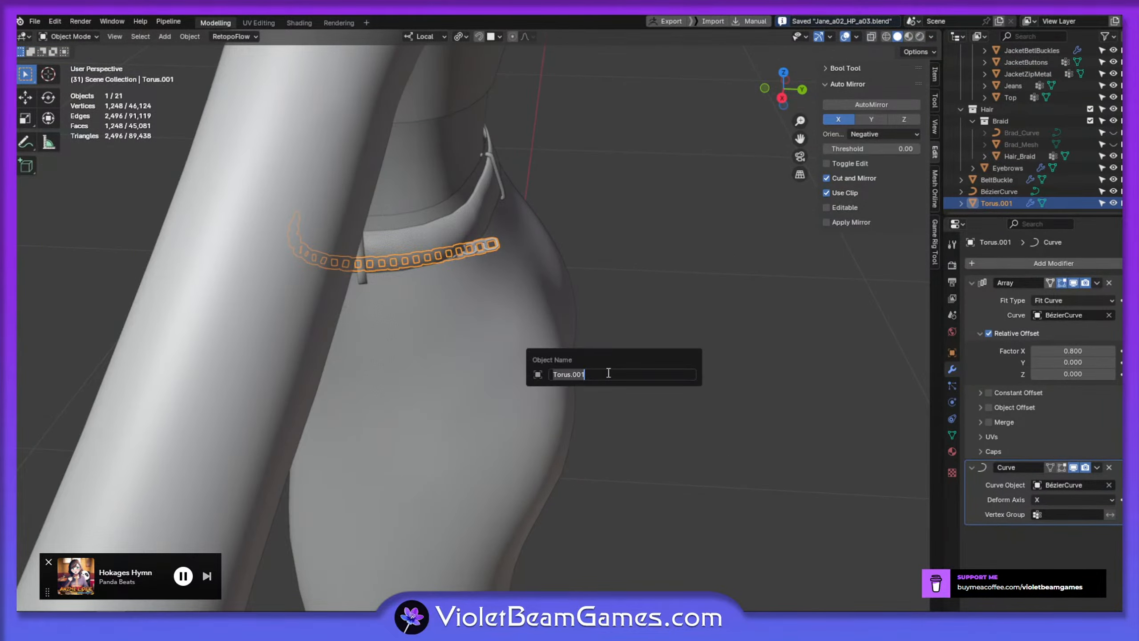
{"action": "type", "text": "Chain"}
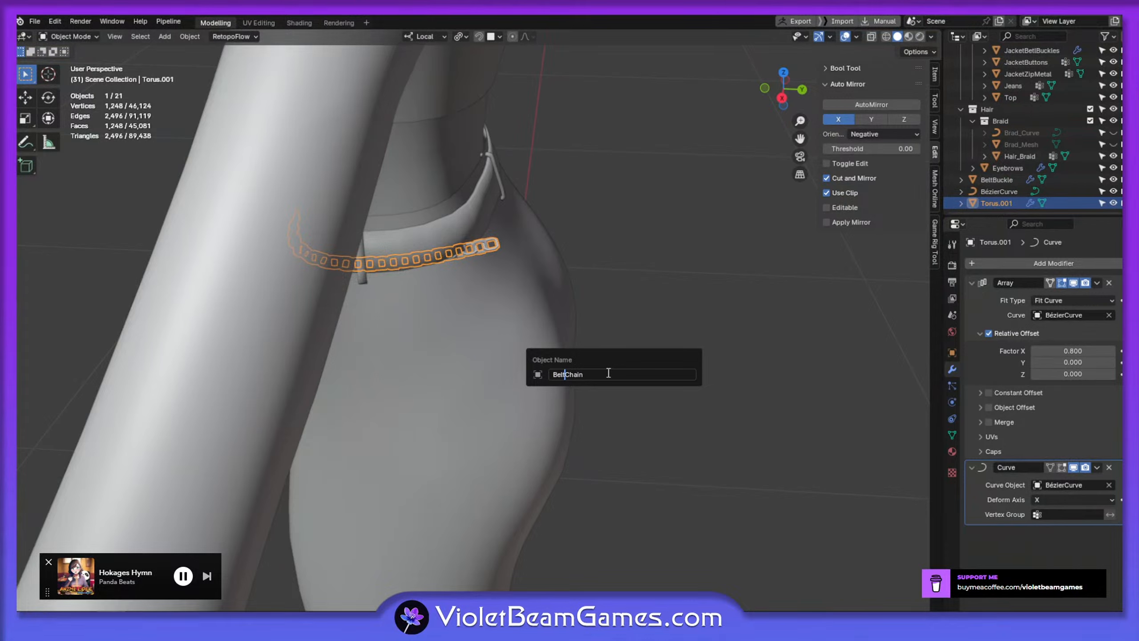
{"action": "key", "text": "Return"}
Rename the chain's Bézier curve as BeltChainCurve
{"action": "double_click", "coordinate": [993, 203]}
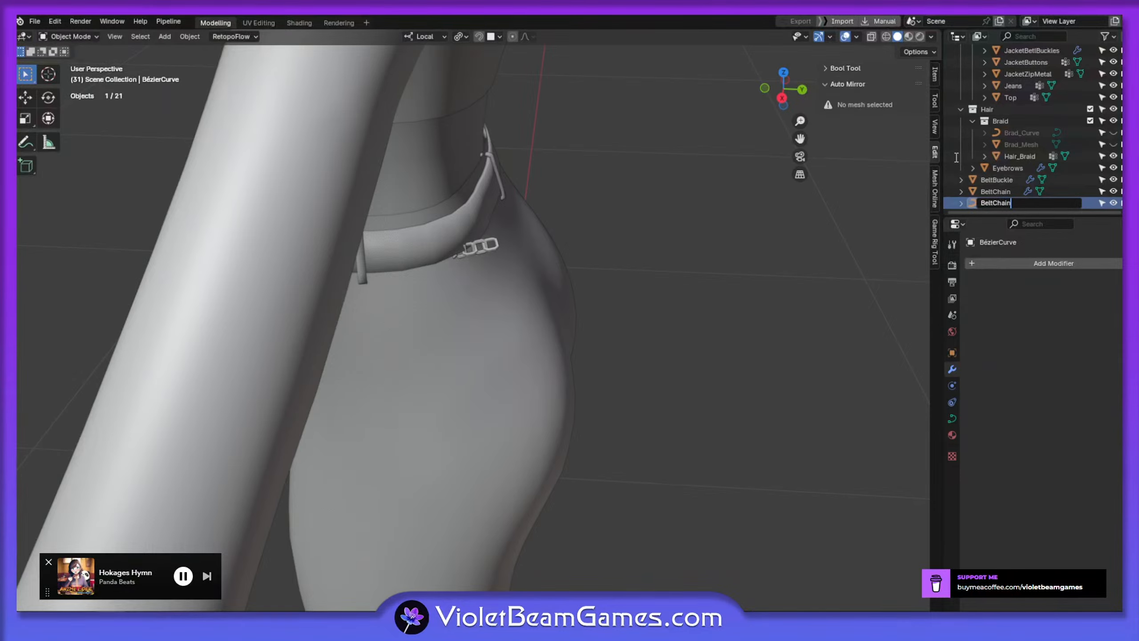
{"action": "type", "text": "BeltChainCurve"}
{"action": "key", "text": "Return"}
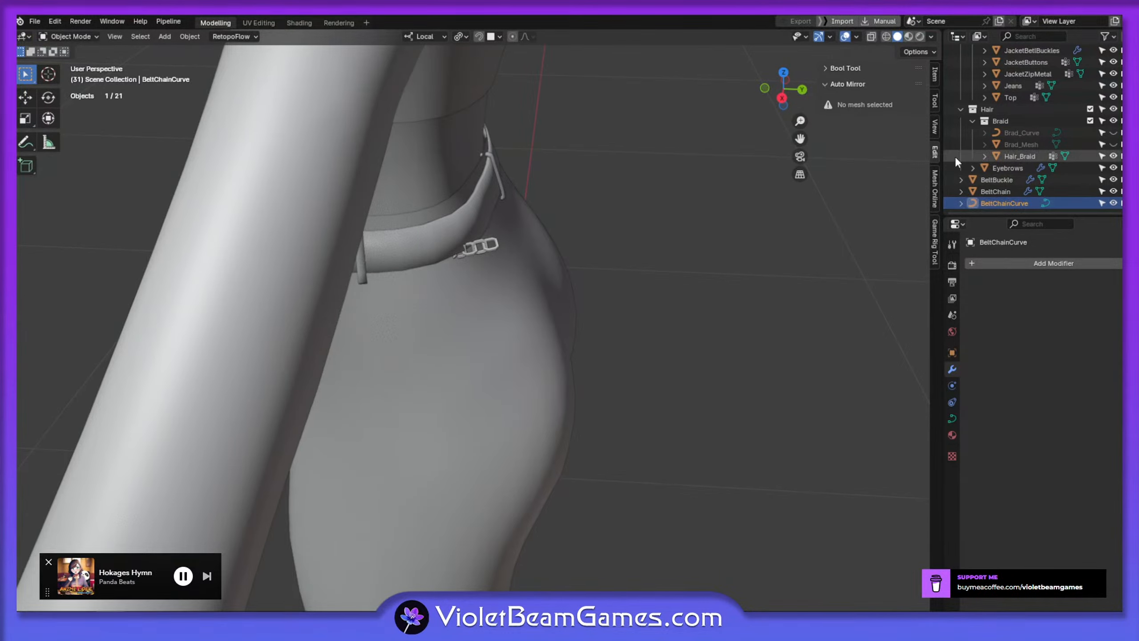
In the chain curve, scale the front control point's handles to 0.206 and move the point near the belt's front
{"action": "middle_click_drag", "start_coordinate": [622, 261], "coordinate": [593, 250]}
{"action": "key", "text": "Tab"}
{"action": "middle_click_drag", "start_coordinate": [550, 369], "coordinate": [587, 274], "text": "shift"}
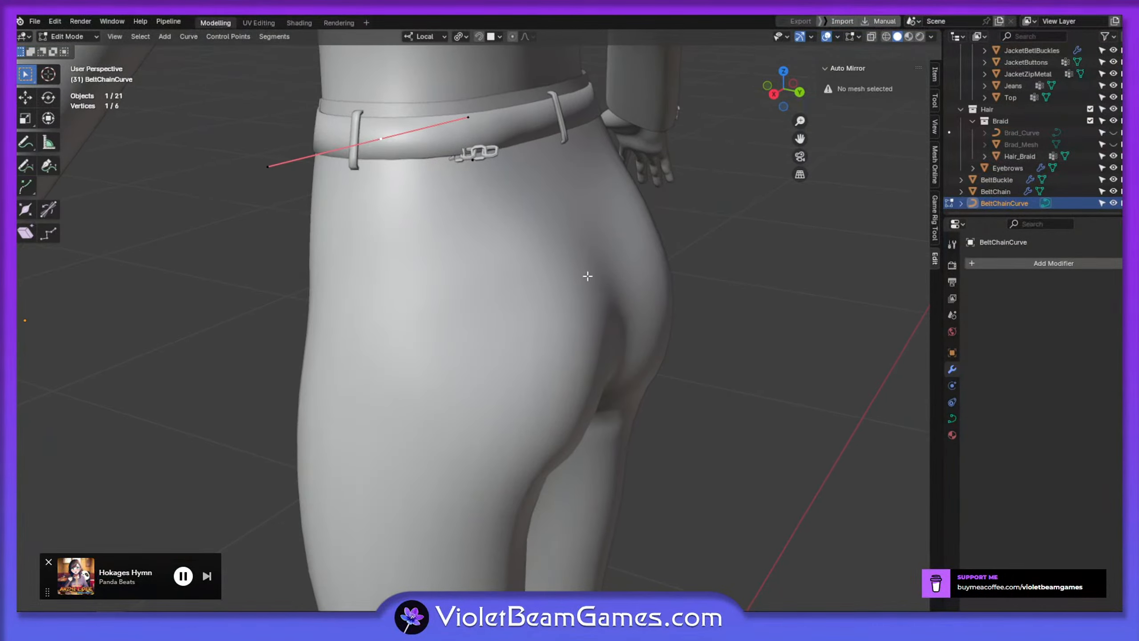
{"action": "scroll", "coordinate": [482, 194], "scroll_direction": "down", "scroll_amount": 4}
{"action": "middle_click_drag", "start_coordinate": [480, 166], "coordinate": [565, 149]}
{"action": "middle_click_drag", "start_coordinate": [431, 156], "coordinate": [451, 189]}
{"action": "key", "text": "s"}
{"action": "left_click", "coordinate": [449, 173]}
{"action": "key", "text": "g"}
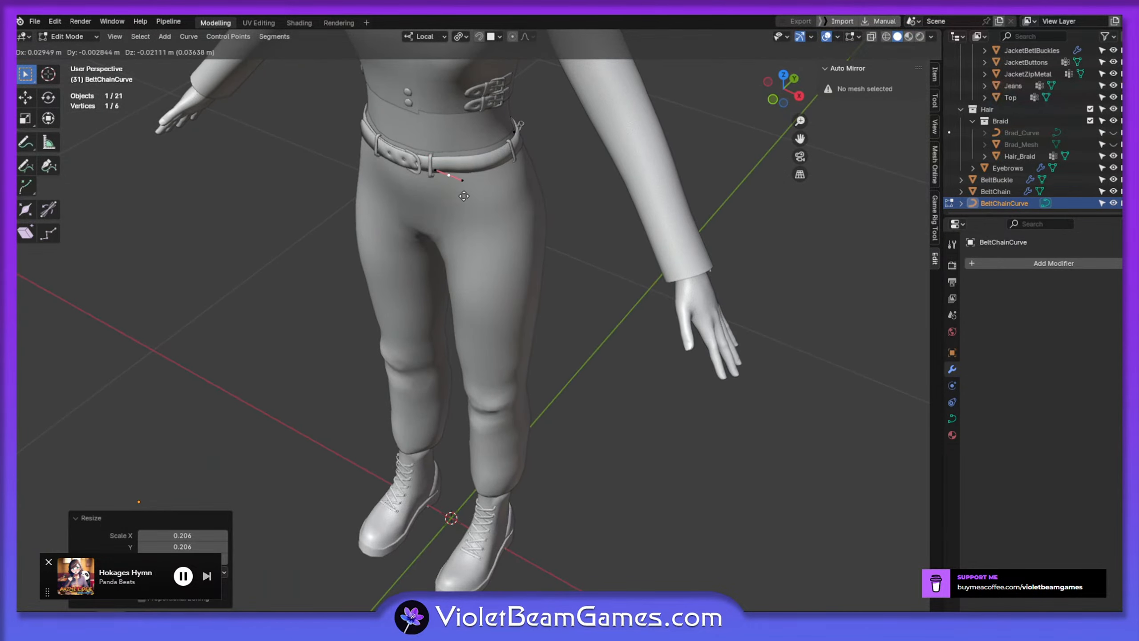
{"action": "left_click", "coordinate": [449, 195]}
Select the curve's back control point and scale its handles
{"action": "middle_click_drag", "start_coordinate": [533, 197], "coordinate": [436, 196]}
{"action": "left_click", "coordinate": [526, 175]}
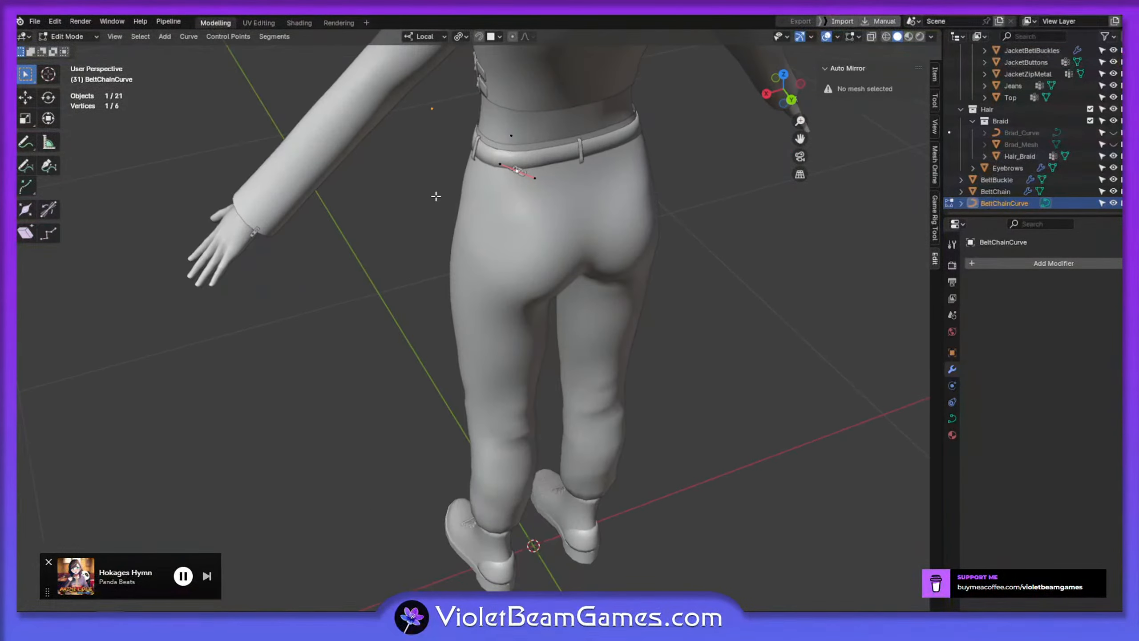
{"action": "key", "text": "s"}
{"action": "left_click", "coordinate": [537, 181]}
{"action": "middle_click_drag", "start_coordinate": [537, 182], "coordinate": [562, 172]}
Subdivide the curve between its front and back control points, and select the new middle point
{"action": "left_click", "coordinate": [464, 156], "text": "shift"}
{"action": "right_click", "coordinate": [472, 154]}
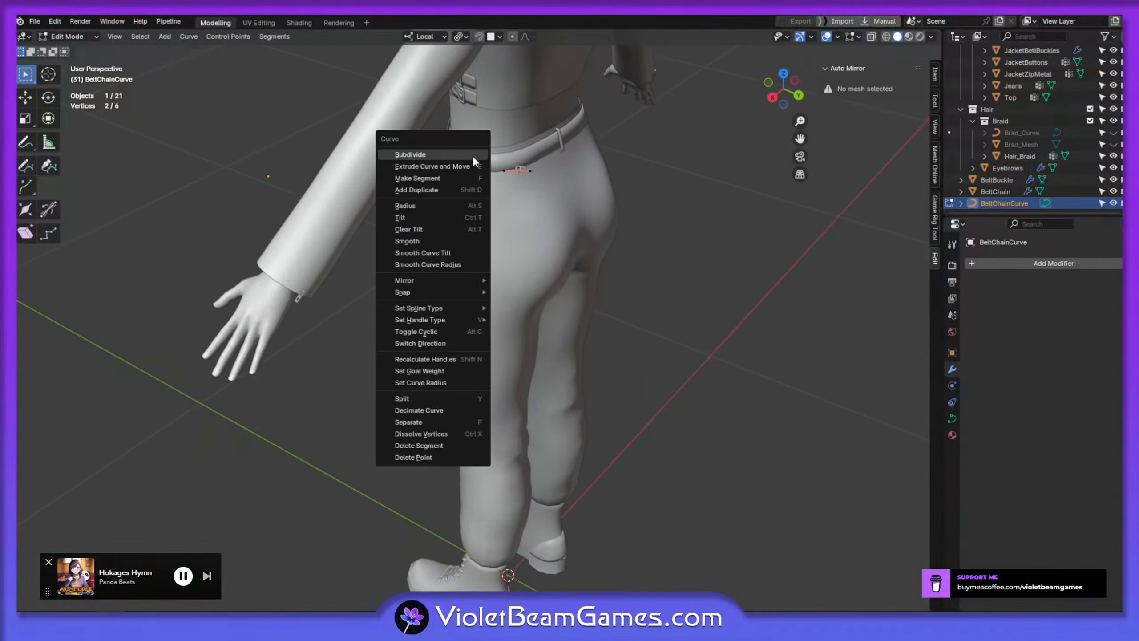
{"action": "left_click", "coordinate": [462, 154]}
{"action": "left_click", "coordinate": [489, 163]}
{"action": "middle_click_drag", "start_coordinate": [490, 164], "coordinate": [477, 168]}
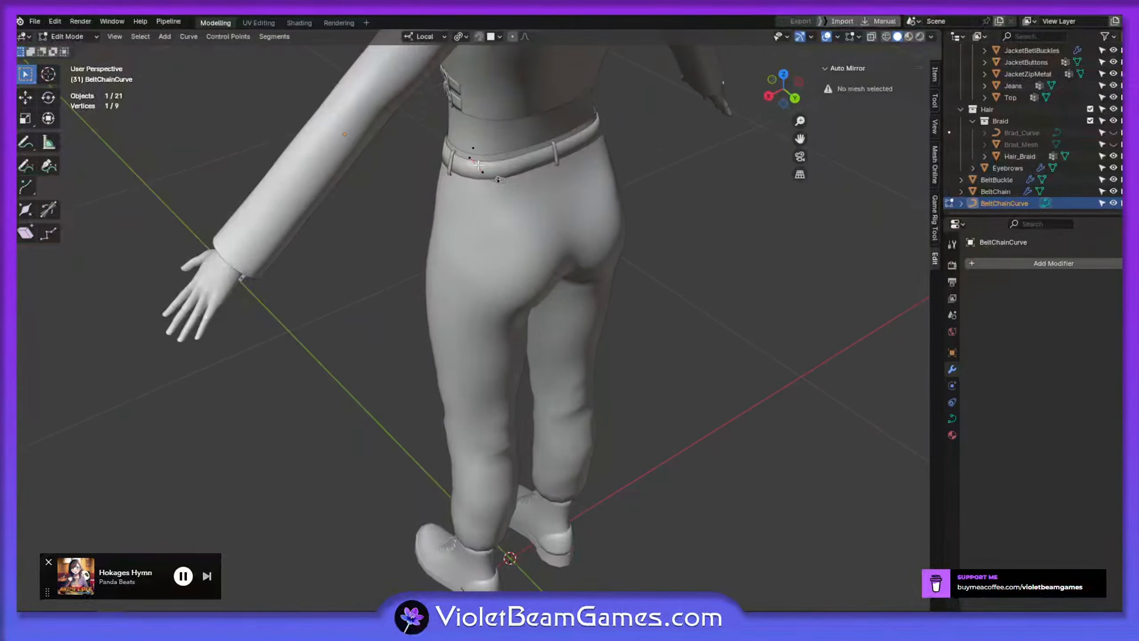
Move the middle control point down and out beside the hip, and rotate its handles so the chain droops
{"action": "key", "text": "g"}
{"action": "left_click", "coordinate": [429, 205]}
{"action": "middle_click_drag", "start_coordinate": [429, 205], "coordinate": [548, 219]}
{"action": "key", "text": "g"}
{"action": "left_click", "coordinate": [511, 221]}
{"action": "key", "text": "r"}
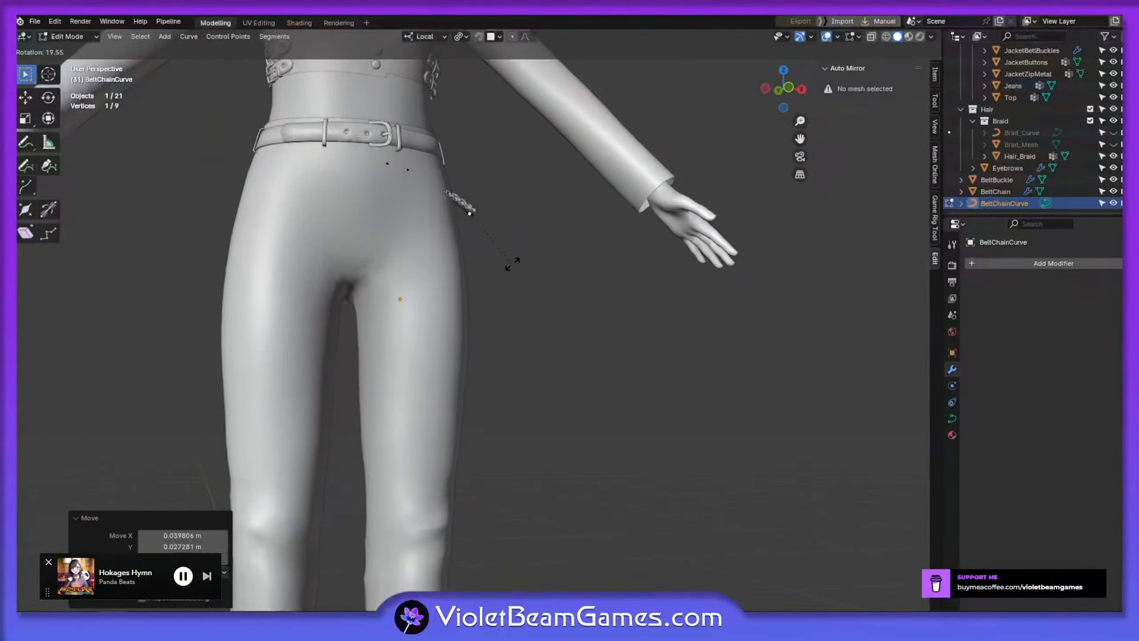
{"action": "left_click", "coordinate": [511, 266]}
{"action": "mouse_move", "coordinate": [511, 265]}
{"action": "middle_mouse_down"}
{"action": "mouse_move", "coordinate": [544, 254]}
{"action": "mouse_move", "coordinate": [501, 269]}
{"action": "middle_mouse_up"}
{"action": "key", "text": "g"}
{"action": "left_click", "coordinate": [508, 246]}
Nudge the middle control point closer to the side of the hip
{"action": "scroll", "coordinate": [453, 213], "scroll_direction": "up", "scroll_amount": 5}
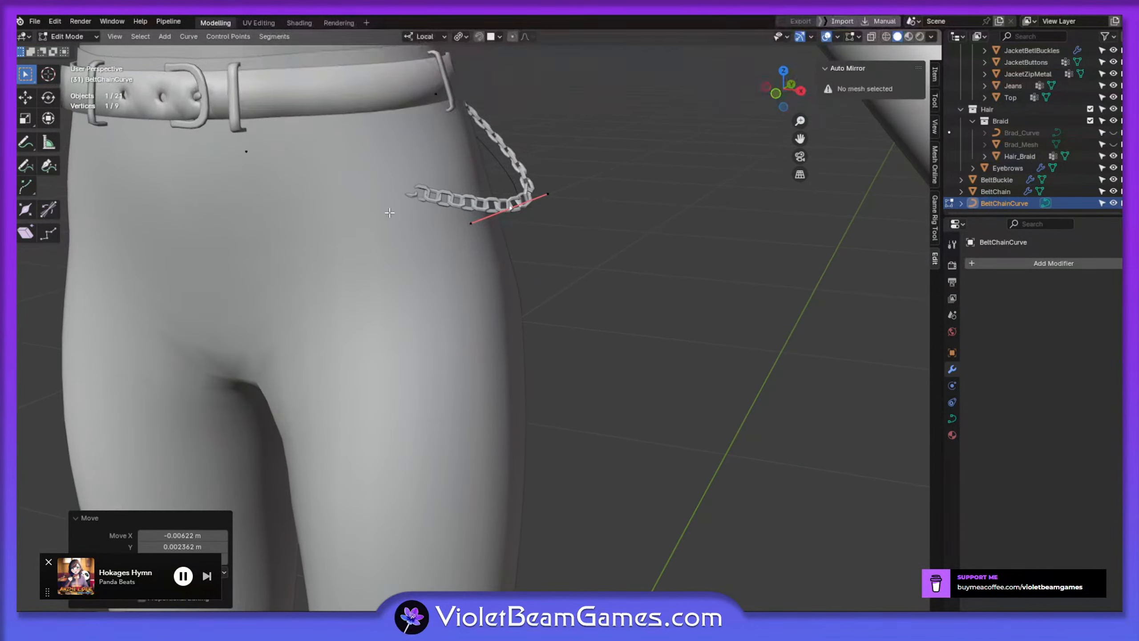
{"action": "middle_click_drag", "start_coordinate": [470, 213], "coordinate": [413, 247]}
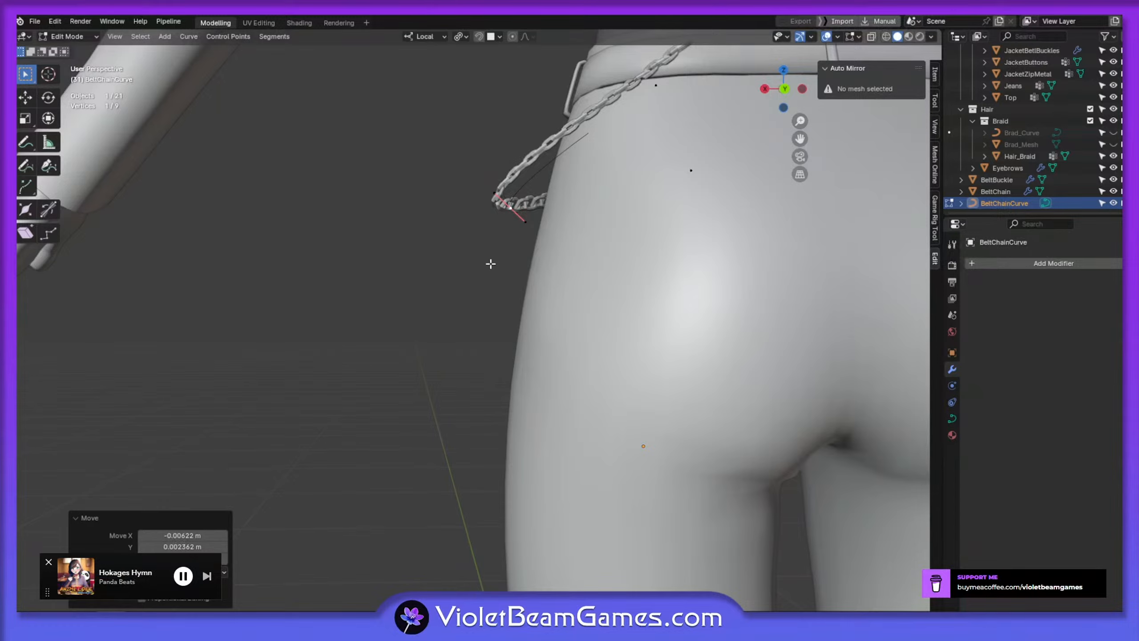
{"action": "middle_click_drag", "start_coordinate": [490, 264], "coordinate": [518, 266]}
{"action": "key", "text": "g"}
{"action": "left_click", "coordinate": [534, 277]}
{"action": "scroll", "coordinate": [535, 275], "scroll_direction": "down", "scroll_amount": 3}
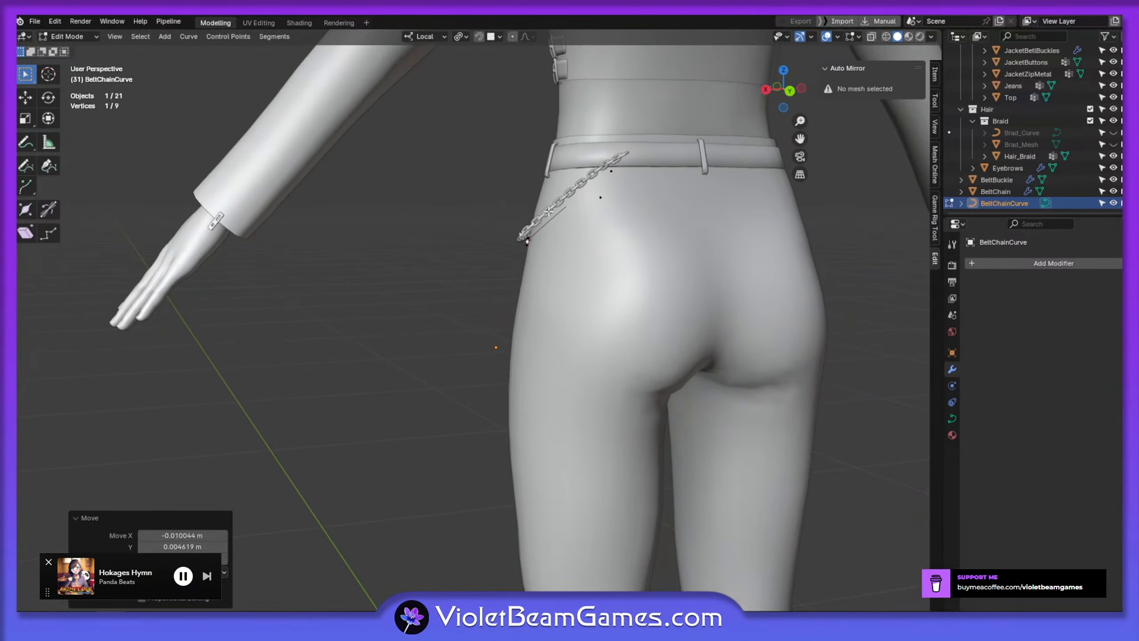
Rotate the curve's back control point, move it to the belt loop at the back center, and scale its handles
{"action": "middle_click_drag", "start_coordinate": [549, 212], "coordinate": [681, 199]}
{"action": "key", "text": "r"}
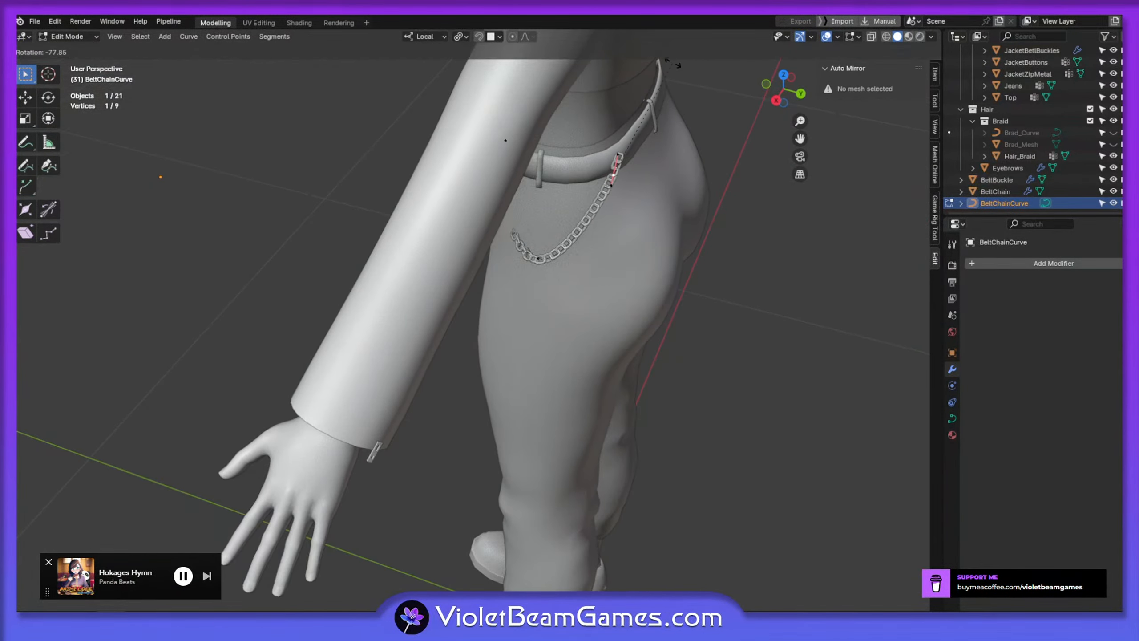
{"action": "left_click", "coordinate": [625, 93]}
{"action": "scroll", "coordinate": [626, 94], "scroll_direction": "down", "scroll_amount": 3}
{"action": "middle_click_drag", "start_coordinate": [626, 95], "coordinate": [623, 114]}
{"action": "middle_click_drag", "start_coordinate": [630, 157], "coordinate": [606, 142]}
{"action": "middle_click_drag", "start_coordinate": [653, 182], "coordinate": [596, 177], "text": "shift"}
{"action": "key", "text": "g"}
{"action": "left_click", "coordinate": [613, 185]}
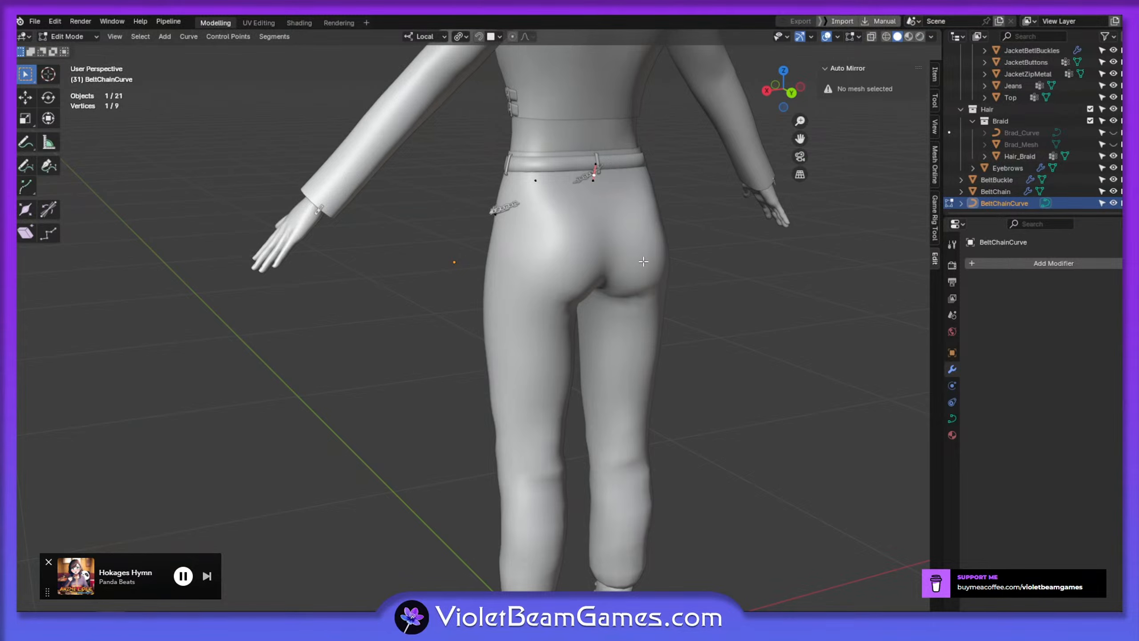
{"action": "key", "text": "s"}
{"action": "left_click", "coordinate": [735, 369]}
Reposition and rotate the curve's middle control point so the chain hangs around the outside of the hip
{"action": "middle_click_drag", "start_coordinate": [660, 310], "coordinate": [678, 292]}
{"action": "left_click", "coordinate": [604, 202]}
{"action": "key", "text": "g"}
{"action": "middle_click_drag", "start_coordinate": [603, 202], "coordinate": [489, 270]}
{"action": "left_click", "coordinate": [644, 267]}
{"action": "key", "text": "r"}
{"action": "left_click", "coordinate": [572, 293]}
{"action": "key", "text": "g"}
{"action": "left_click", "coordinate": [575, 295]}
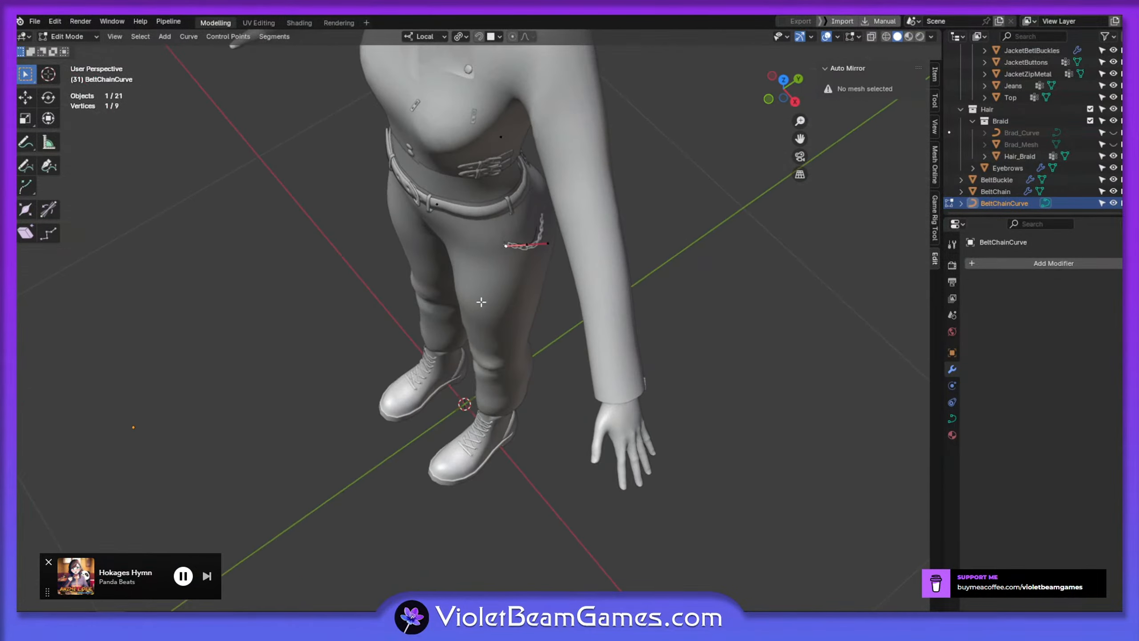
{"action": "key", "text": "g"}
{"action": "left_click", "coordinate": [449, 311]}
{"action": "middle_click_drag", "start_coordinate": [449, 311], "coordinate": [471, 291]}
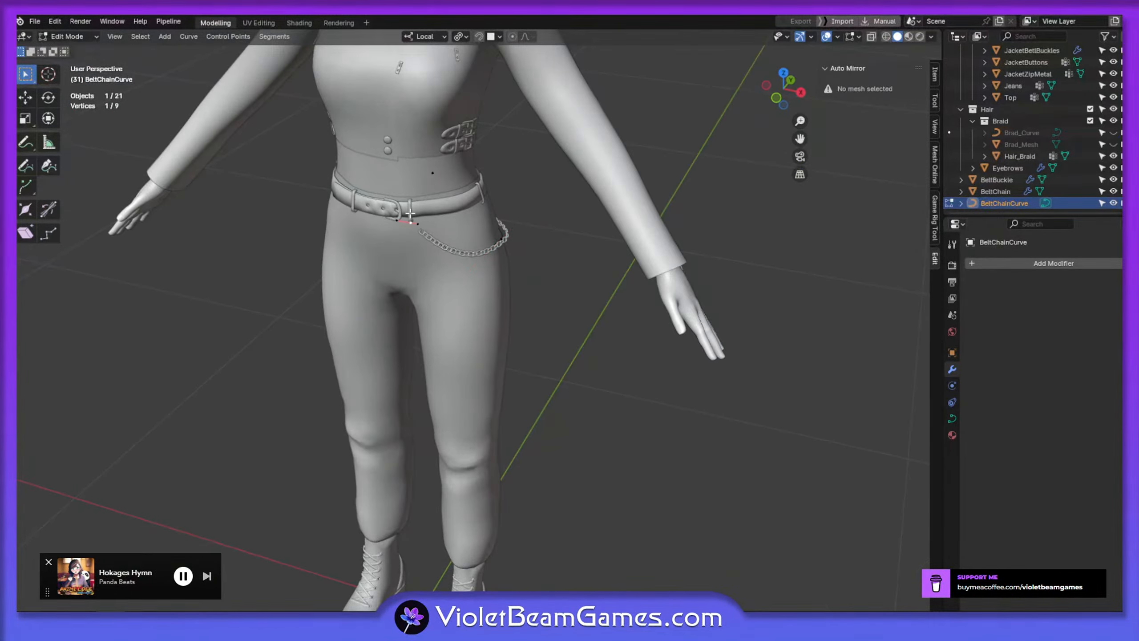
Move the front control point toward the belt loop beside the buckle and rotate its handles
{"action": "scroll", "coordinate": [470, 292], "scroll_direction": "up", "scroll_amount": 2}
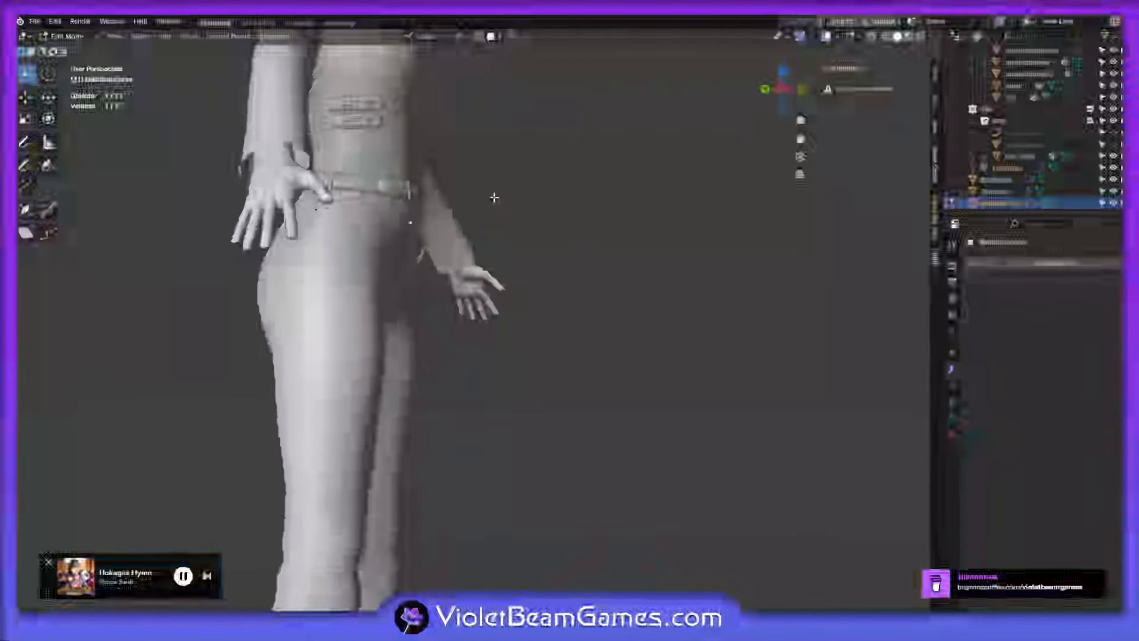
{"action": "middle_click_drag", "start_coordinate": [495, 198], "coordinate": [494, 193]}
{"action": "key", "text": "g"}
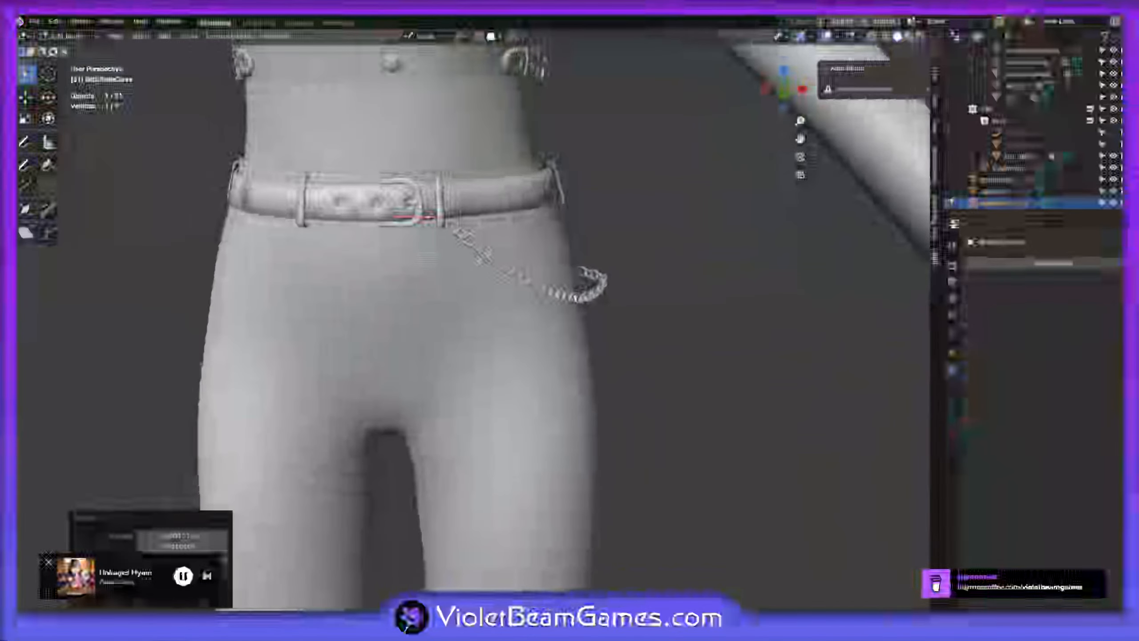
{"action": "middle_click_drag", "start_coordinate": [450, 257], "coordinate": [527, 245]}
{"action": "key", "text": "r"}
{"action": "left_click", "coordinate": [486, 305]}
Refine the front control point at the loop with another move, rotation and scale
{"action": "middle_click_drag", "start_coordinate": [486, 305], "coordinate": [472, 274]}
{"action": "key", "text": "g"}
{"action": "left_click", "coordinate": [455, 269]}
{"action": "key", "text": "r"}
{"action": "left_click", "coordinate": [459, 269]}
{"action": "key", "text": "s"}
Nudge the front control point under the belt loop beside the buckle, and rotate its handles again
{"action": "middle_click_drag", "start_coordinate": [461, 263], "coordinate": [484, 278]}
{"action": "key", "text": "g"}
{"action": "left_click", "coordinate": [501, 290]}
{"action": "key", "text": "r"}
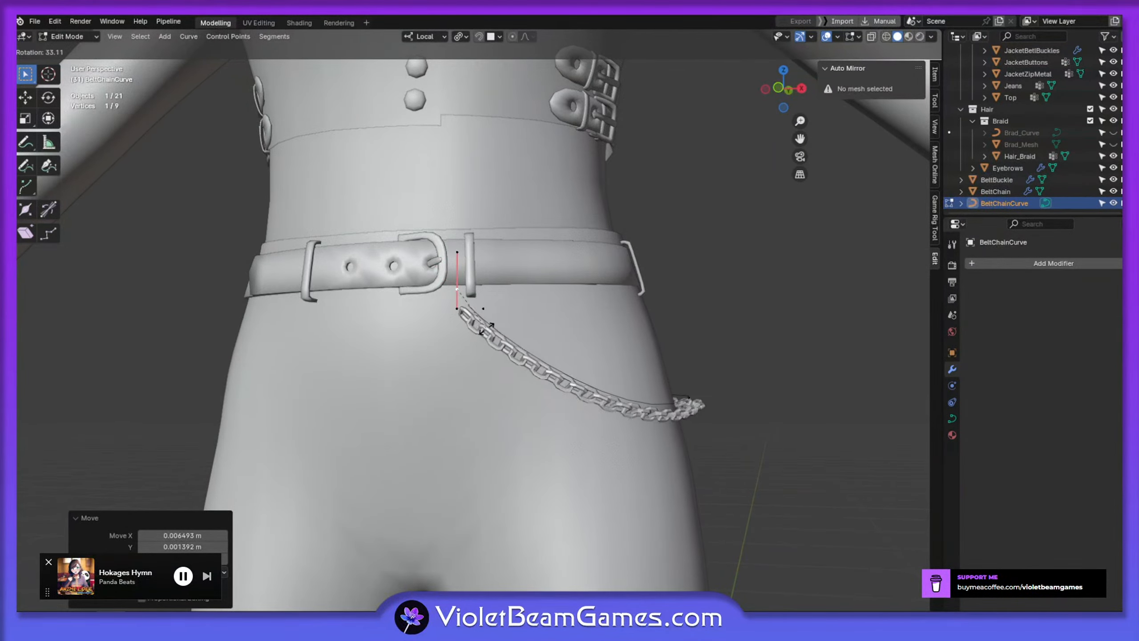
{"action": "left_click", "coordinate": [498, 305]}
{"action": "middle_click_drag", "start_coordinate": [498, 305], "coordinate": [448, 435]}
Leave curve editing and move the BeltChain object so its ends meet the front and back belt loops
{"action": "key", "text": "Tab"}
{"action": "left_click", "coordinate": [455, 342]}
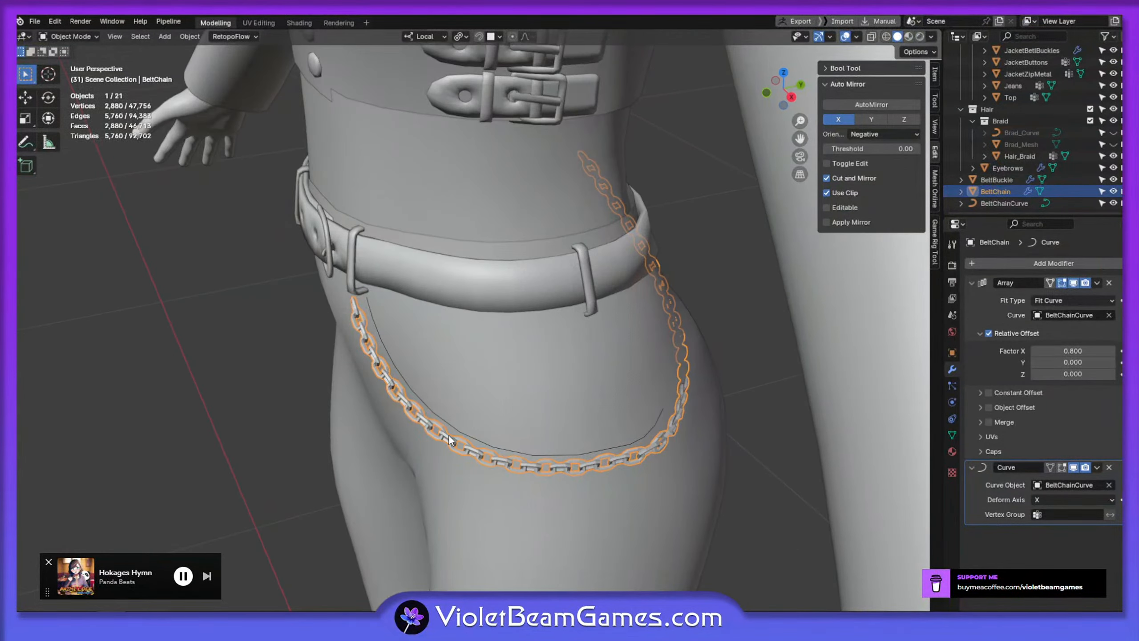
{"action": "key", "text": "g"}
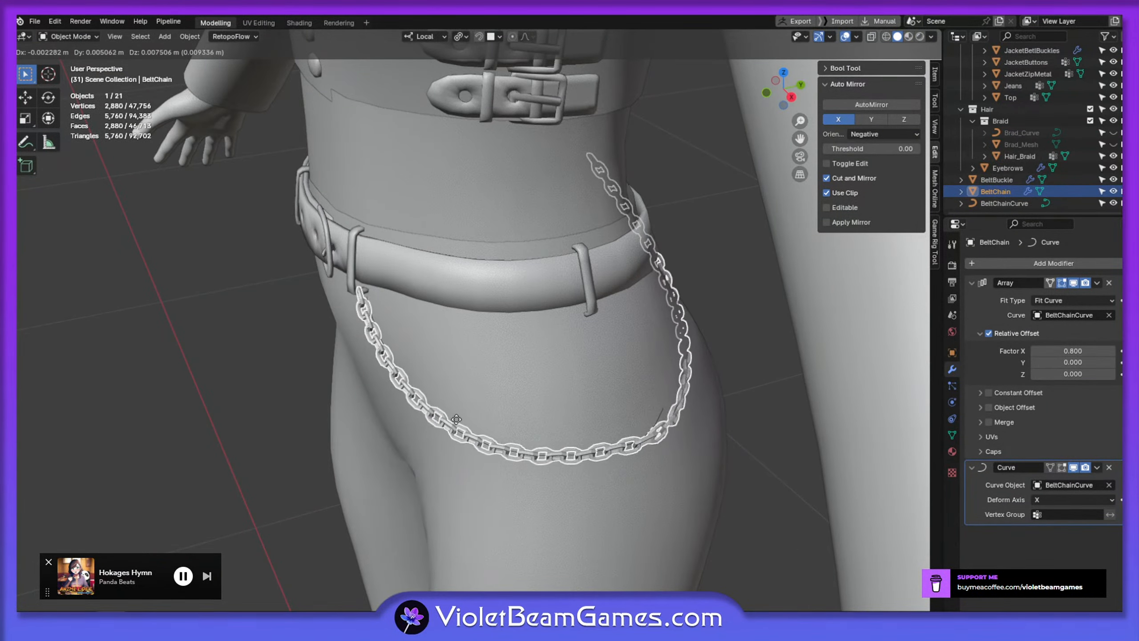
{"action": "left_click", "coordinate": [459, 416]}
{"action": "middle_click_drag", "start_coordinate": [459, 416], "coordinate": [394, 421]}
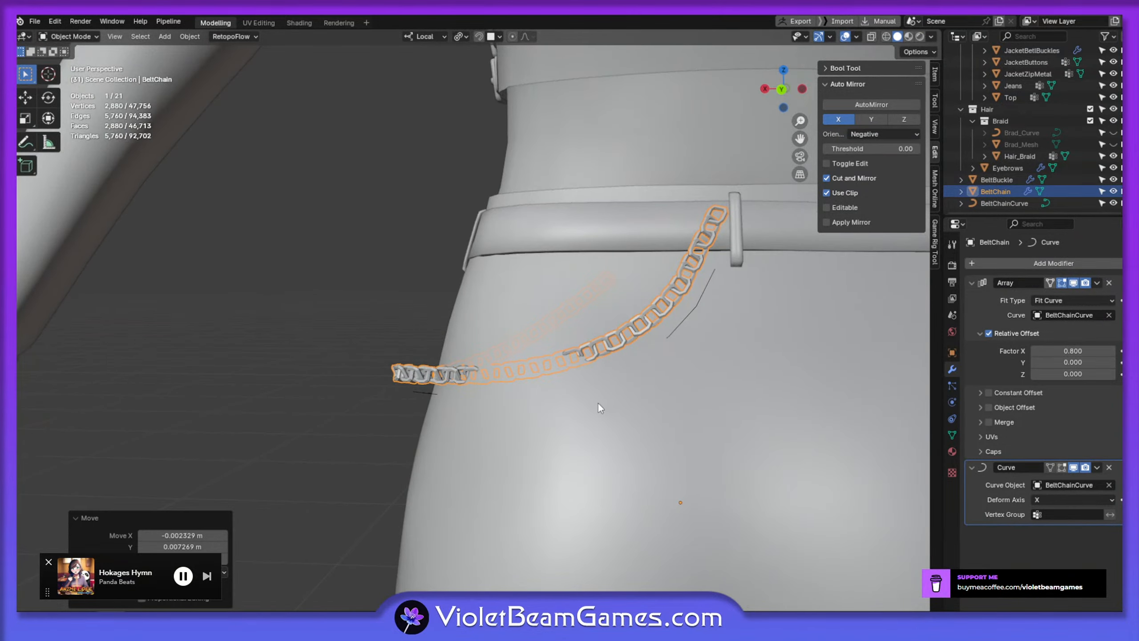
{"action": "key", "text": "g"}
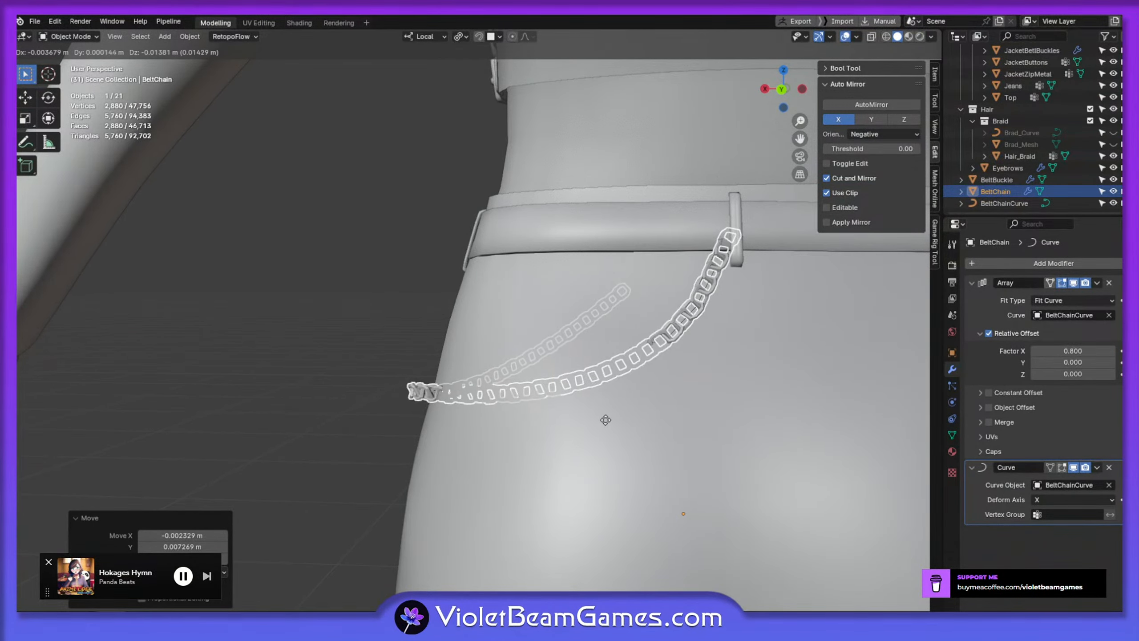
{"action": "left_click", "coordinate": [605, 420]}
{"action": "middle_click_drag", "start_coordinate": [603, 413], "coordinate": [612, 392]}
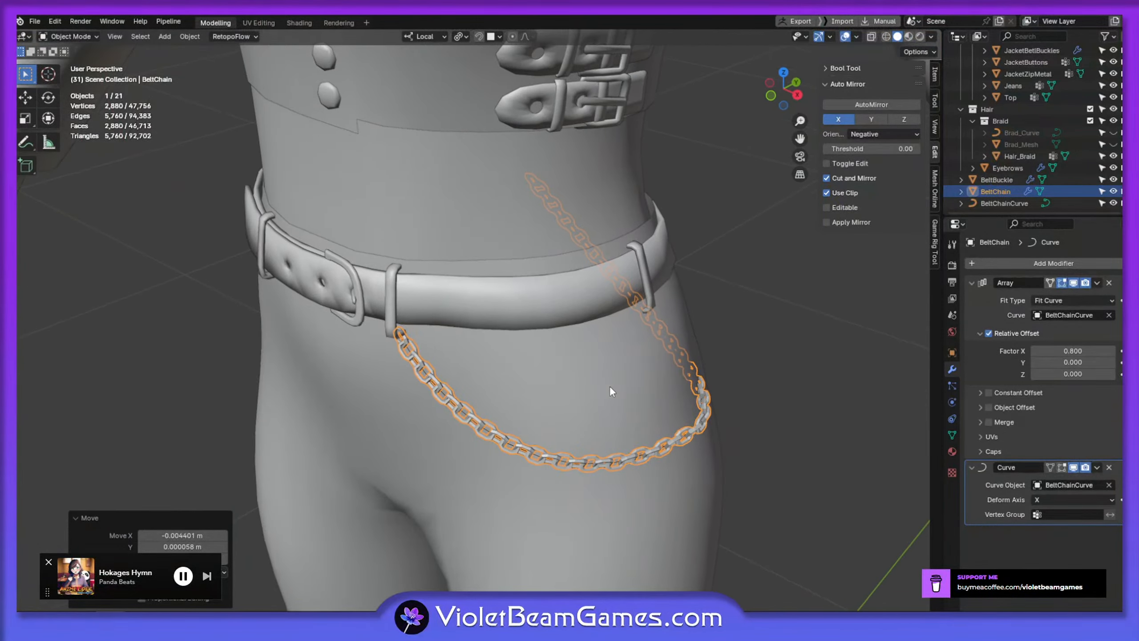
Enter curve editing on BeltChainCurve and rotate the front control point's handles beside the buckle's belt loop
{"action": "left_click", "coordinate": [1005, 203]}
{"action": "key", "text": "Tab"}
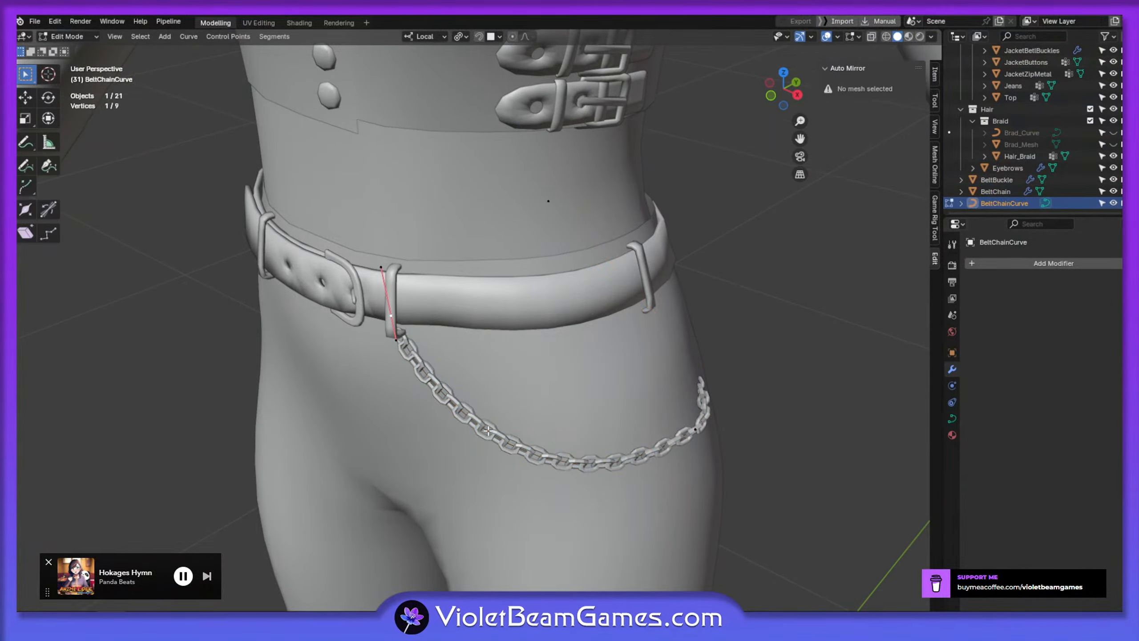
{"action": "middle_click_drag", "start_coordinate": [475, 375], "coordinate": [485, 335]}
{"action": "key", "text": "r"}
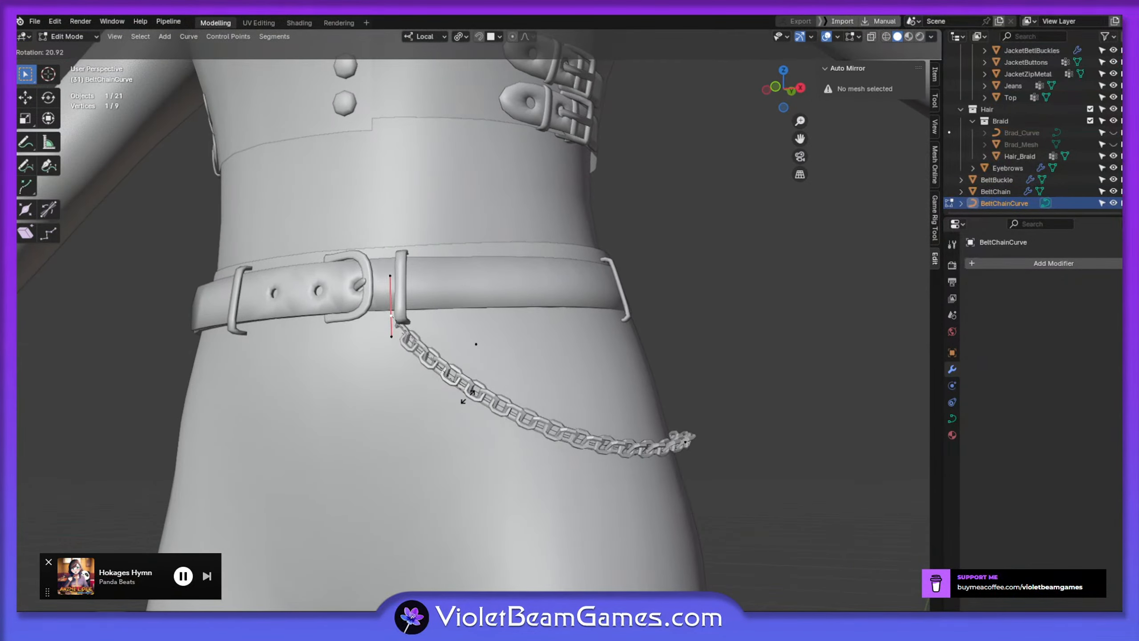
{"action": "left_click", "coordinate": [470, 388]}
{"action": "middle_click_drag", "start_coordinate": [470, 388], "coordinate": [511, 391]}
{"action": "key", "text": "r"}
{"action": "left_click", "coordinate": [473, 298]}
{"action": "middle_click_drag", "start_coordinate": [473, 298], "coordinate": [417, 323]}
Move the curve's front control point down so the chain starts a short distance below the belt loop beside the buckle
{"action": "key", "text": "g"}
{"action": "left_click", "coordinate": [368, 315]}
{"action": "key", "text": "g"}
{"action": "left_click", "coordinate": [456, 442]}
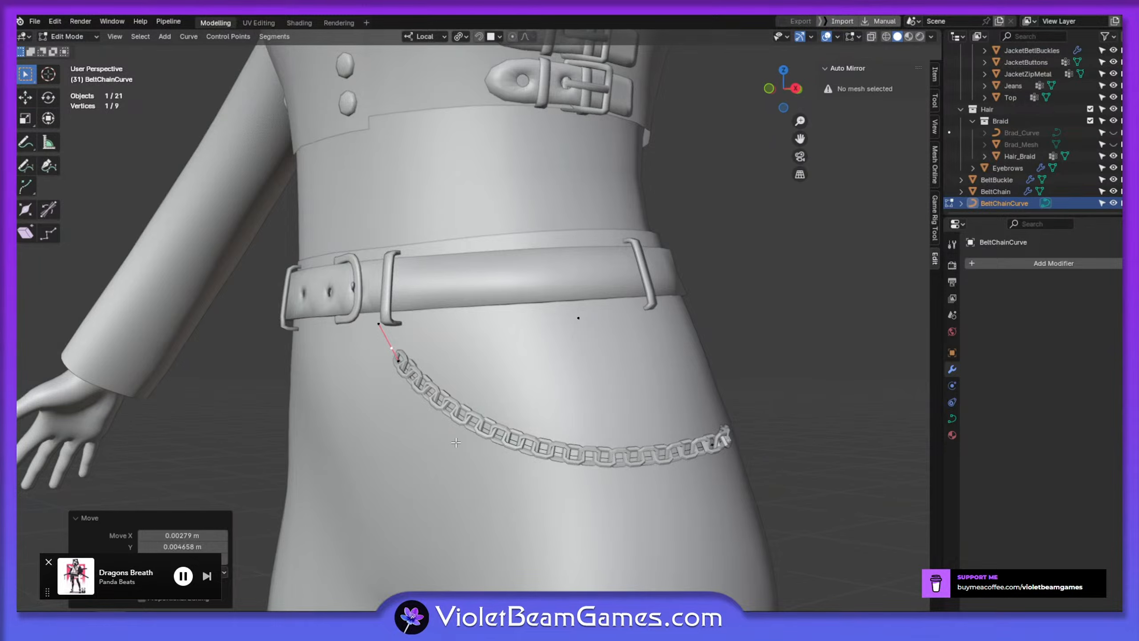
{"action": "mouse_move", "coordinate": [685, 408]}
{"action": "middle_mouse_down"}
{"action": "mouse_move", "coordinate": [675, 437]}
{"action": "mouse_move", "coordinate": [693, 429]}
{"action": "middle_mouse_up"}
{"action": "middle_click_drag", "start_coordinate": [400, 401], "coordinate": [669, 456]}
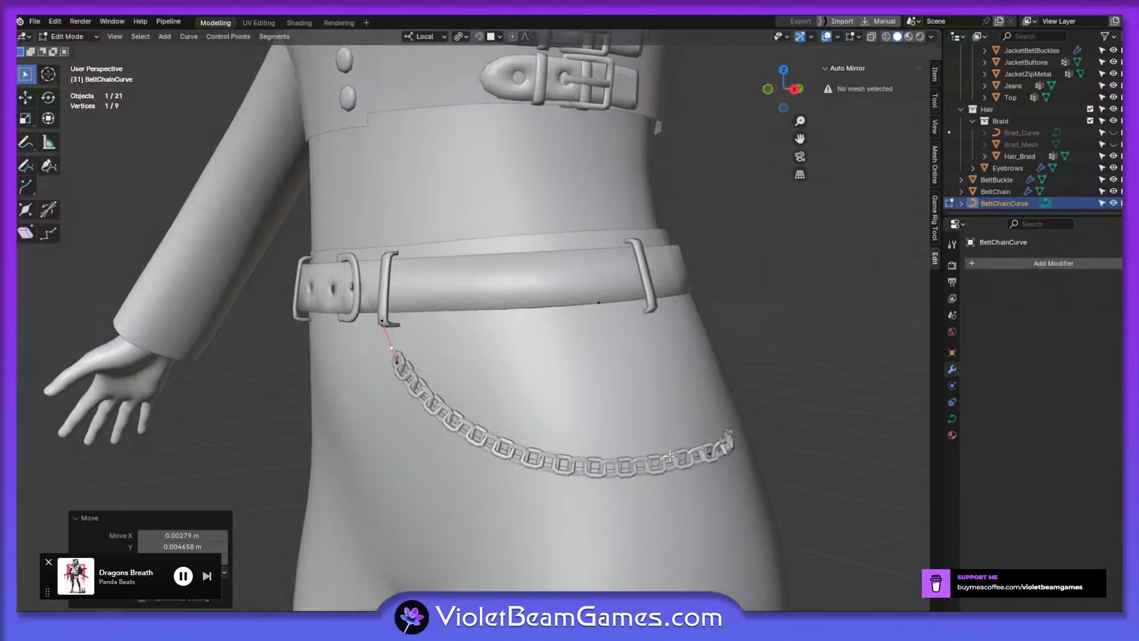
Leave curve editing and save the file
{"action": "key", "text": "Tab"}
{"action": "scroll", "coordinate": [654, 330], "scroll_direction": "down", "scroll_amount": 4}
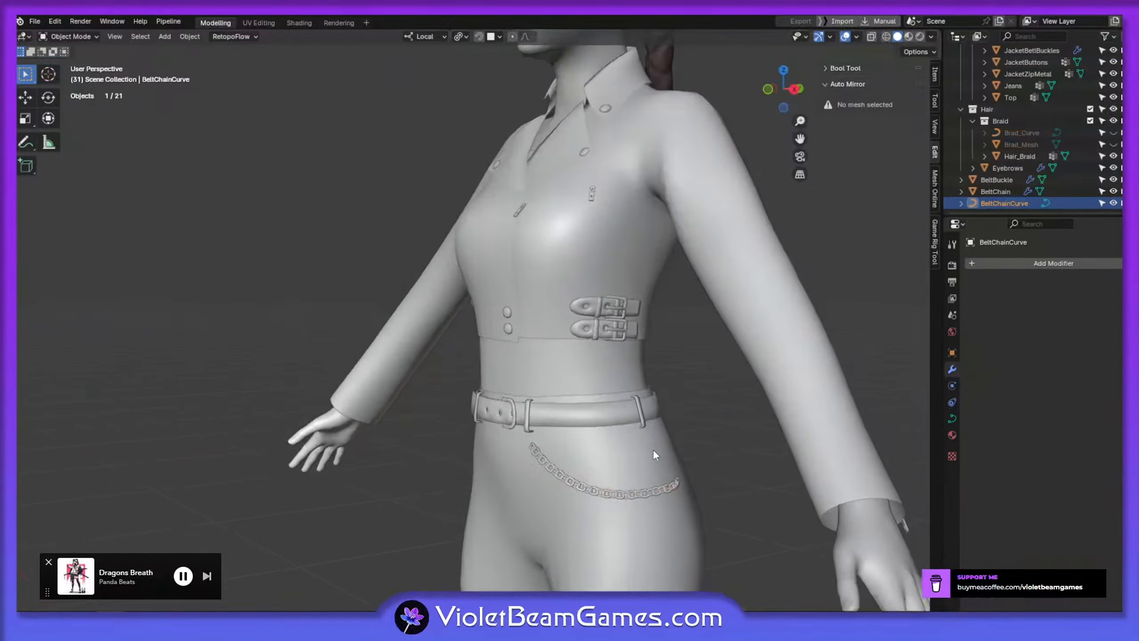
{"action": "key", "text": "ctrl+s"}
{"action": "middle_click_drag", "start_coordinate": [637, 536], "coordinate": [580, 409], "text": "shift"}
{"action": "scroll", "coordinate": [579, 410], "scroll_direction": "down", "scroll_amount": 3}
{"action": "middle_click_drag", "start_coordinate": [706, 448], "coordinate": [651, 360], "text": "shift"}
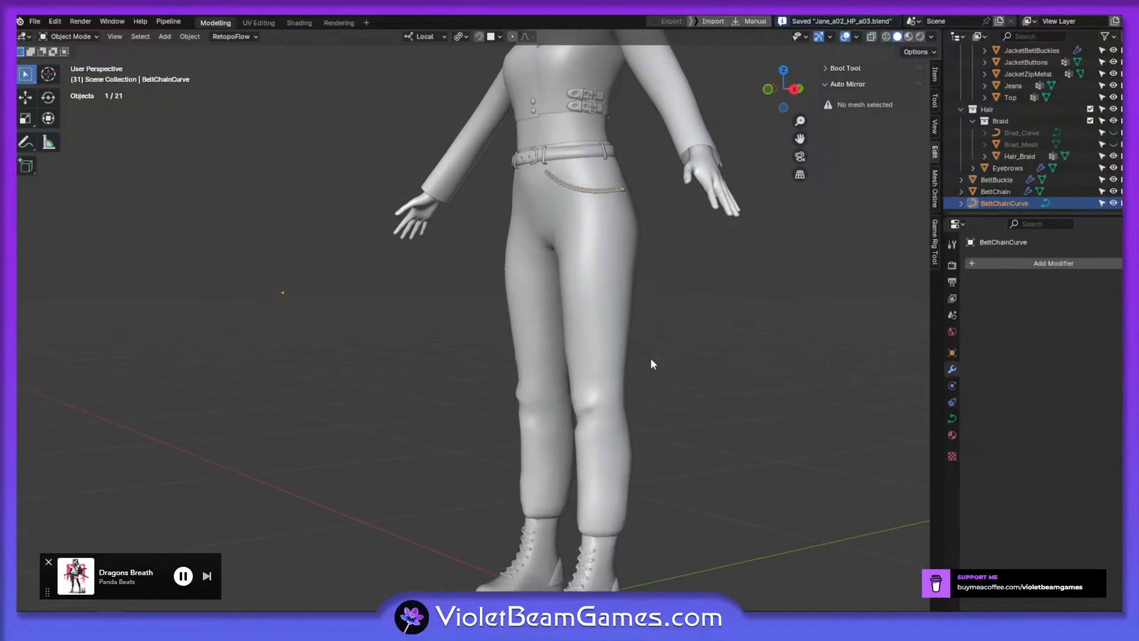
{"action": "key", "text": "shift+a"}
{"action": "mouse_move", "coordinate": [626, 387]}
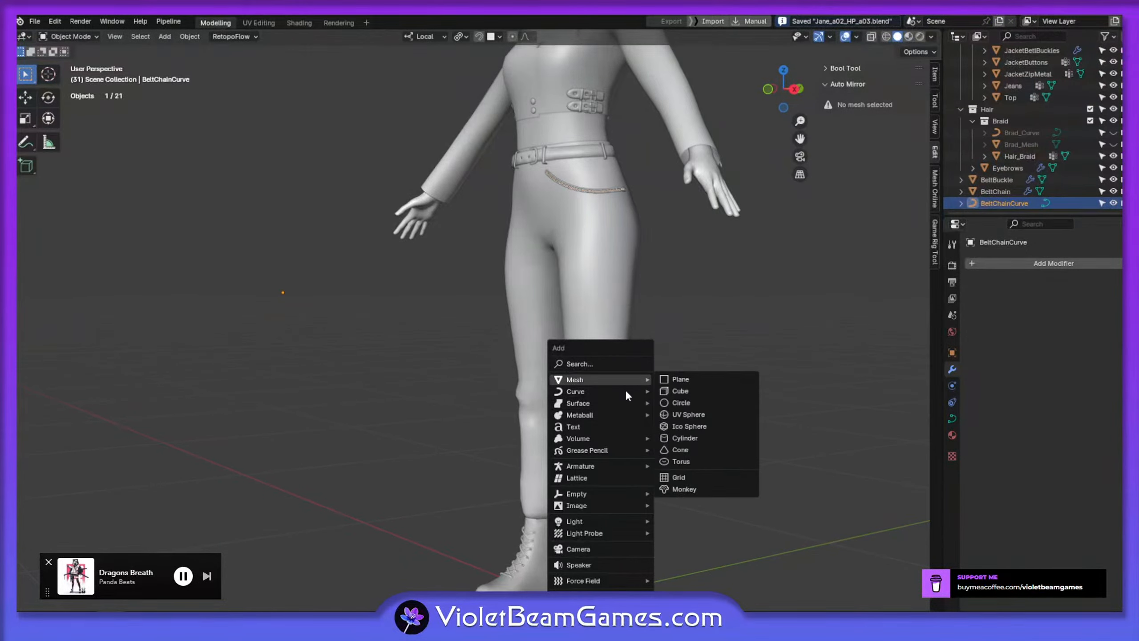
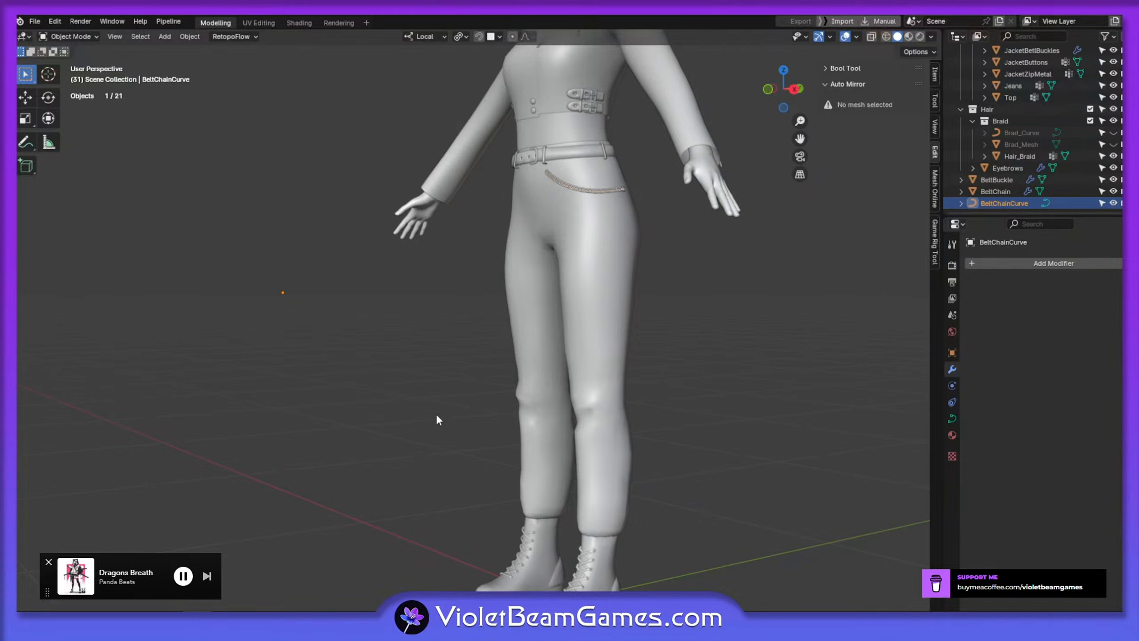
{"action": "key", "text": "alt+a"}
{"action": "key", "text": "shift+a"}
{"action": "mouse_move", "coordinate": [458, 380]}
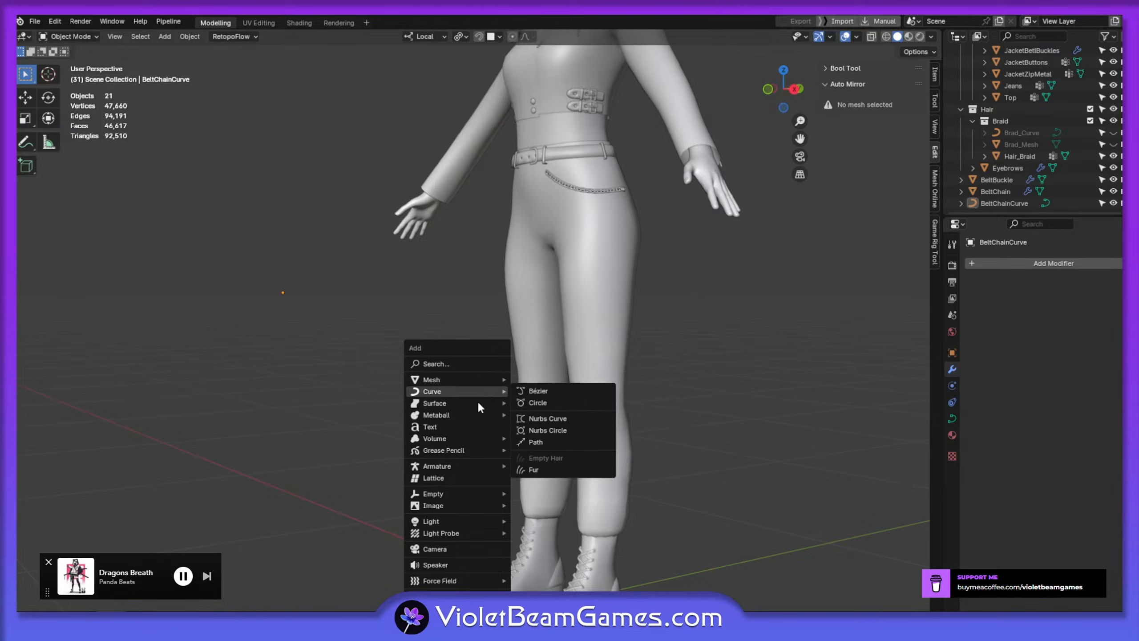
{"action": "mouse_move", "coordinate": [473, 415]}
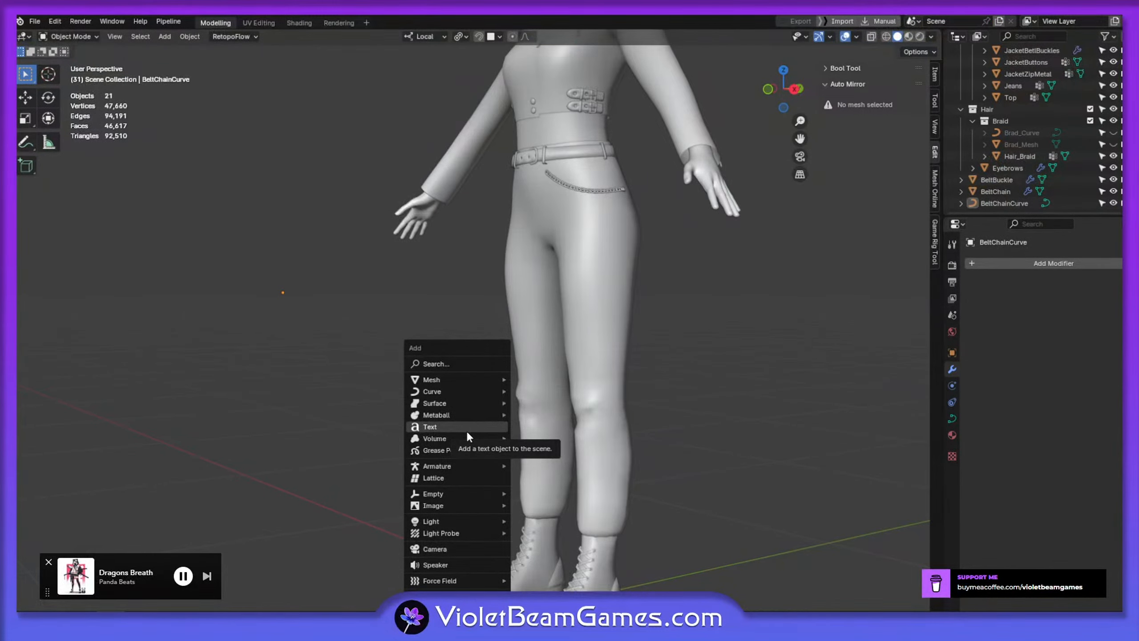
{"action": "mouse_move", "coordinate": [468, 435]}
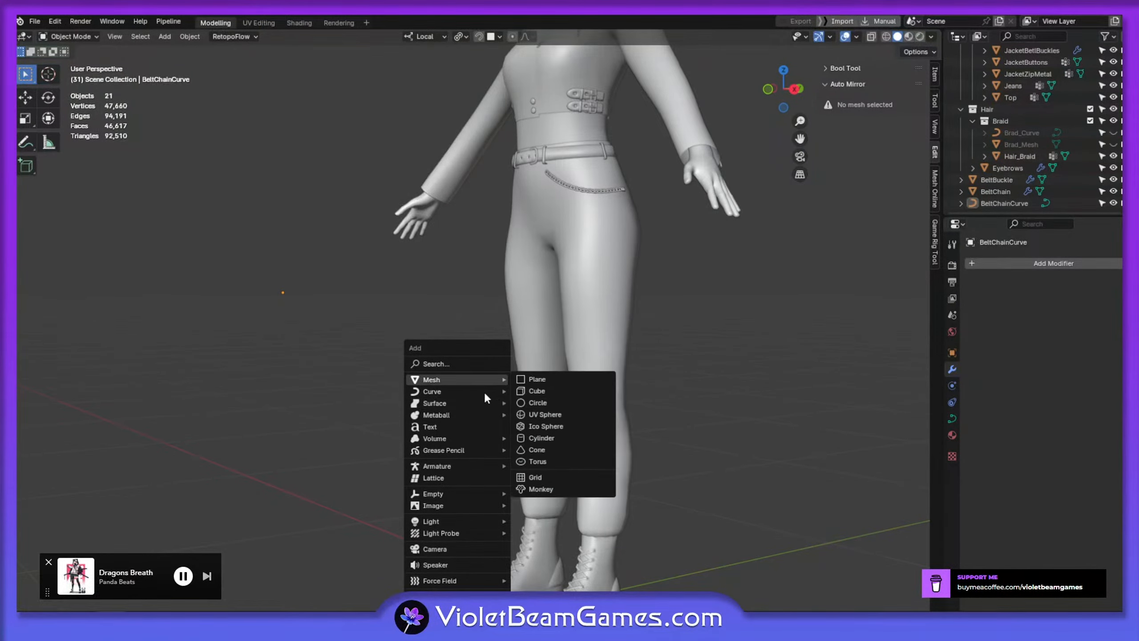
{"action": "left_click", "coordinate": [554, 464]}
{"action": "middle_click_drag", "start_coordinate": [612, 464], "coordinate": [554, 425]}
{"action": "scroll", "coordinate": [605, 553], "scroll_direction": "down", "scroll_amount": 4}
{"action": "scroll", "coordinate": [554, 424], "scroll_direction": "down", "scroll_amount": 2}
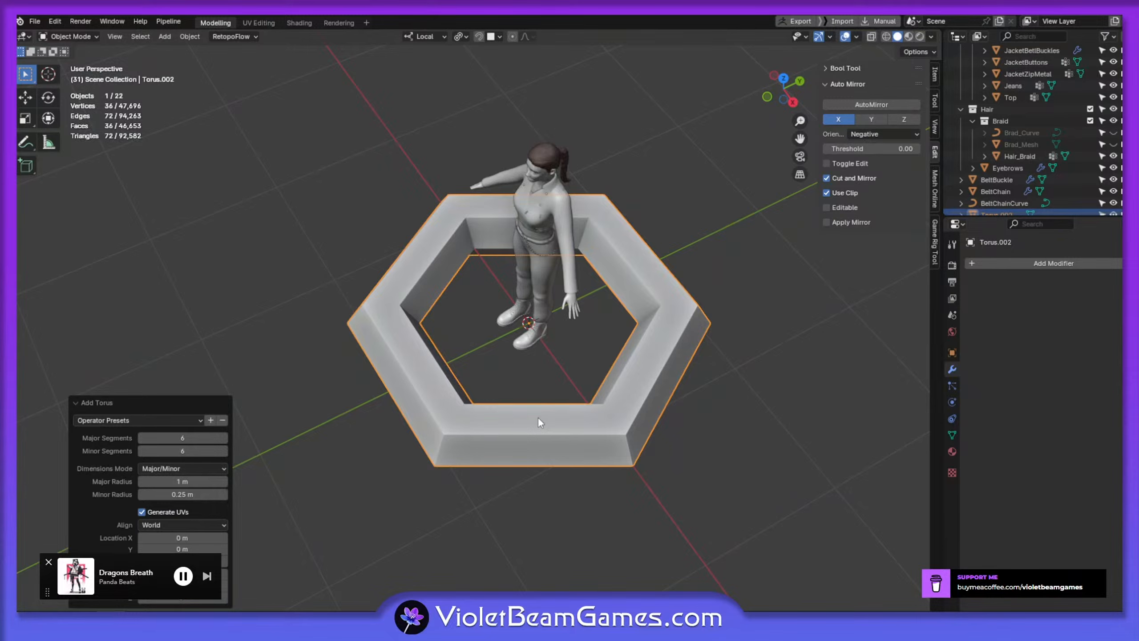
{"action": "key", "text": "Tab"}
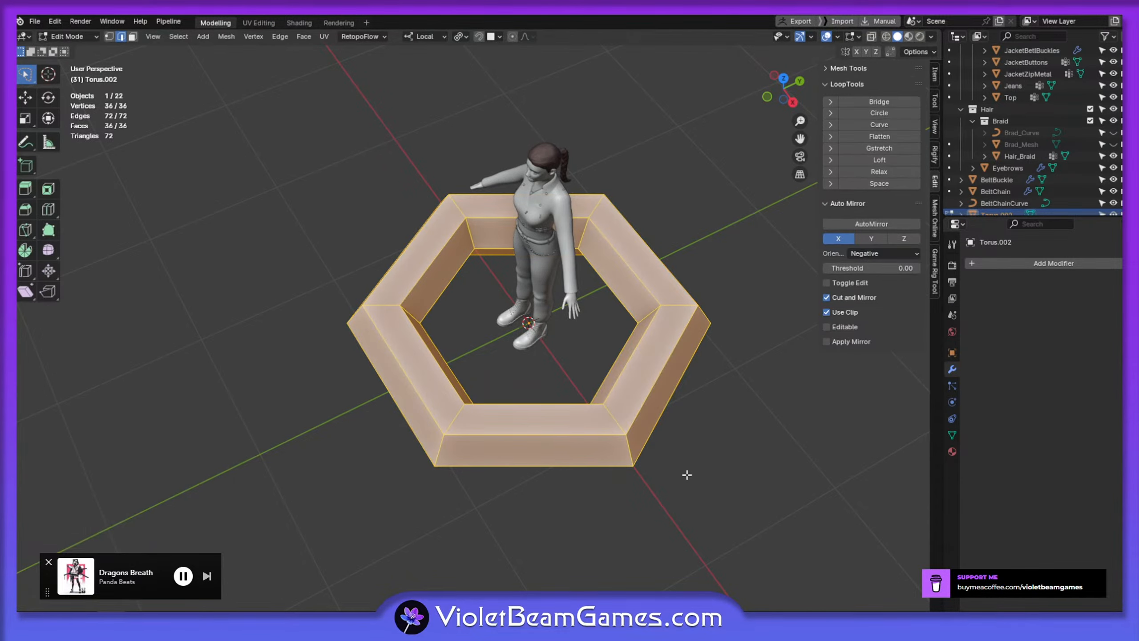
{"action": "key", "text": "Tab"}
{"action": "middle_click_drag", "start_coordinate": [669, 464], "coordinate": [632, 437]}
{"action": "key", "text": "Tab"}
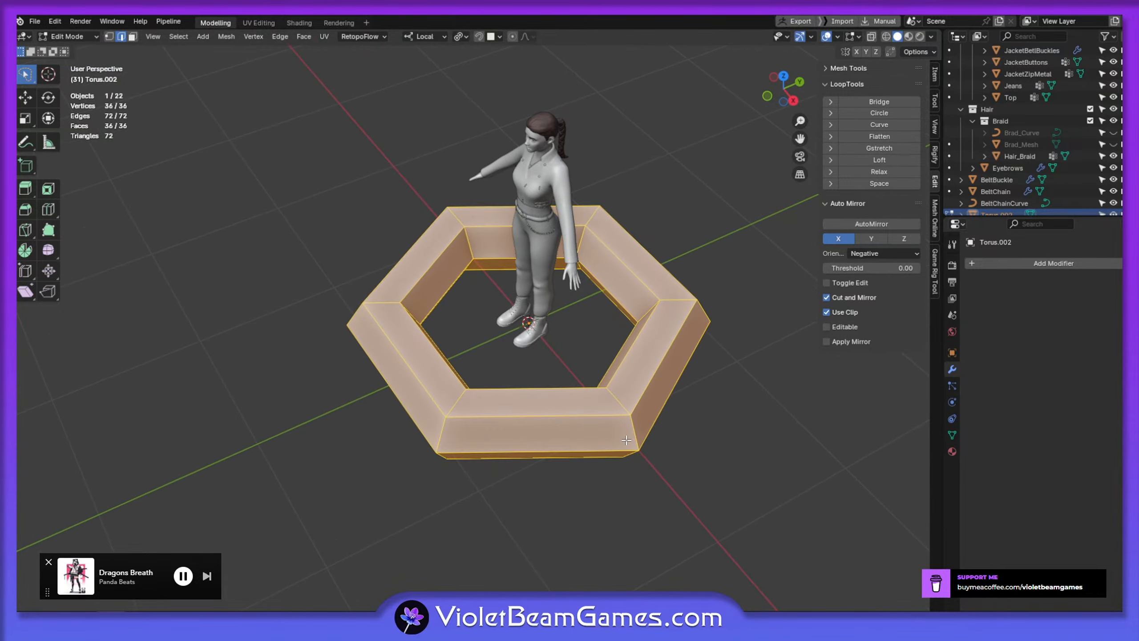
{"action": "right_click", "coordinate": [608, 393]}
{"action": "key", "text": "Tab"}
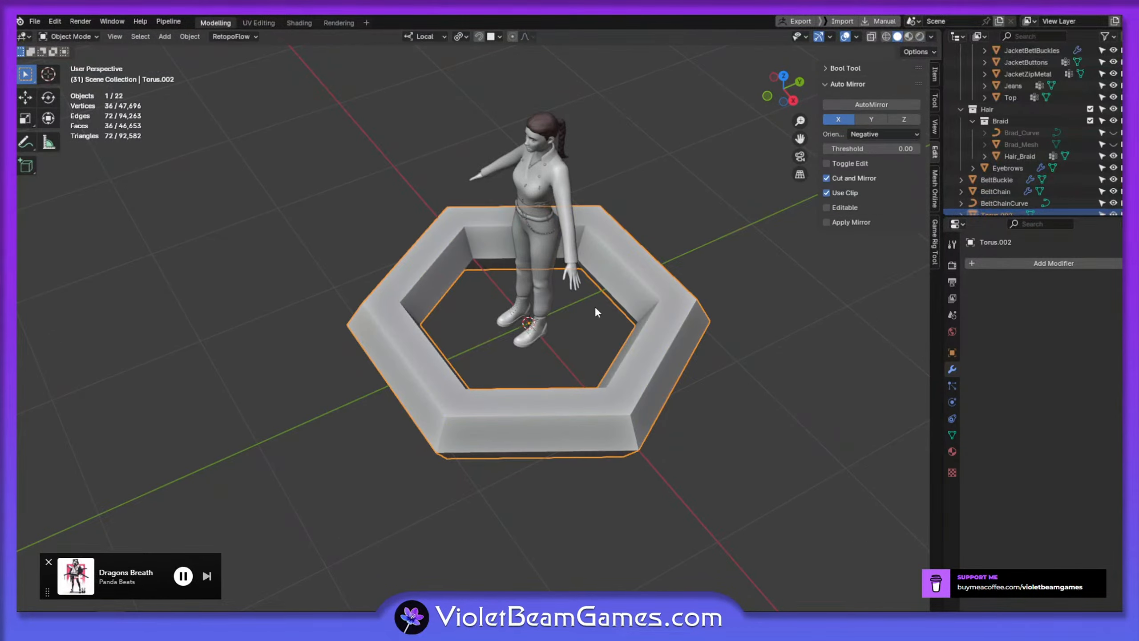
{"action": "key", "text": "Delete"}
Add a torus mesh with 8 major segments and 6 minor segments
{"action": "key", "text": "shift+a"}
{"action": "mouse_move", "coordinate": [534, 379]}
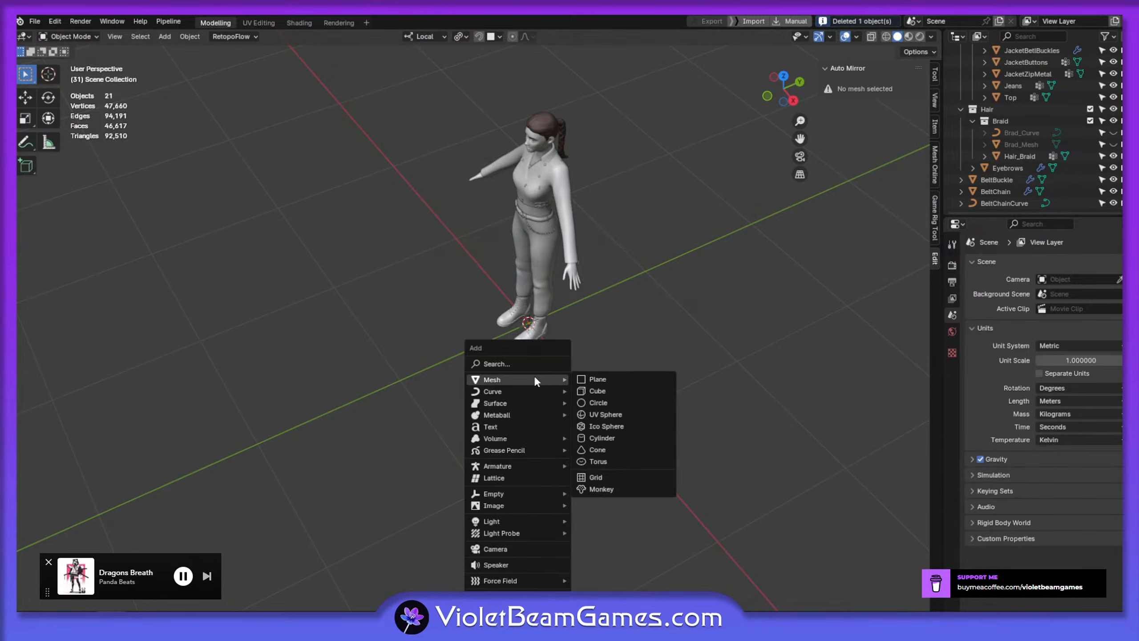
{"action": "left_click", "coordinate": [612, 456]}
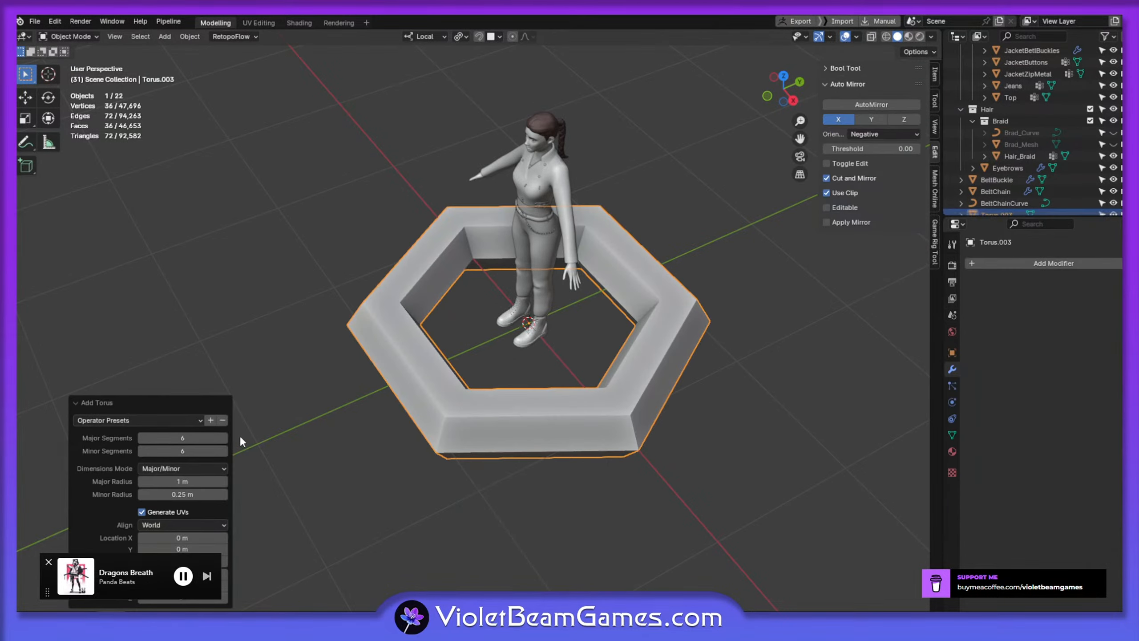
{"action": "left_click", "coordinate": [225, 438]}
{"action": "left_click", "coordinate": [225, 438]}
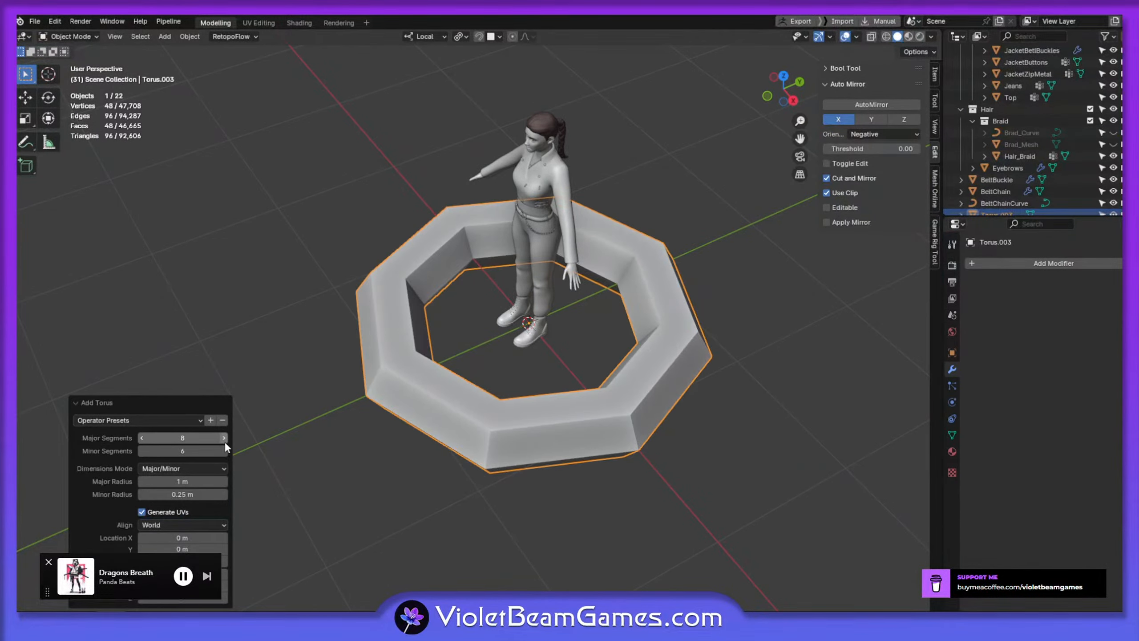
{"action": "middle_click_drag", "start_coordinate": [564, 427], "coordinate": [735, 412]}
Rotate the torus mesh upright by 90° in edit mode, scale it by 0.164 and thin its tube with Shrink/Fatten
{"action": "key", "text": "Tab"}
{"action": "key", "text": "r"}
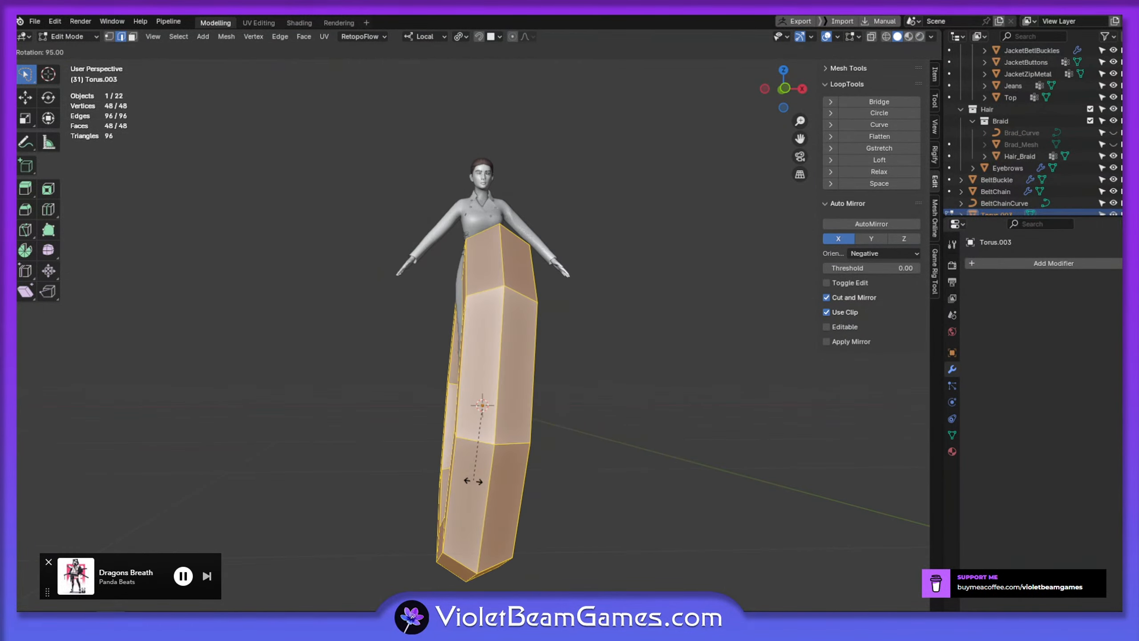
{"action": "left_click", "coordinate": [476, 480]}
{"action": "key", "text": "s"}
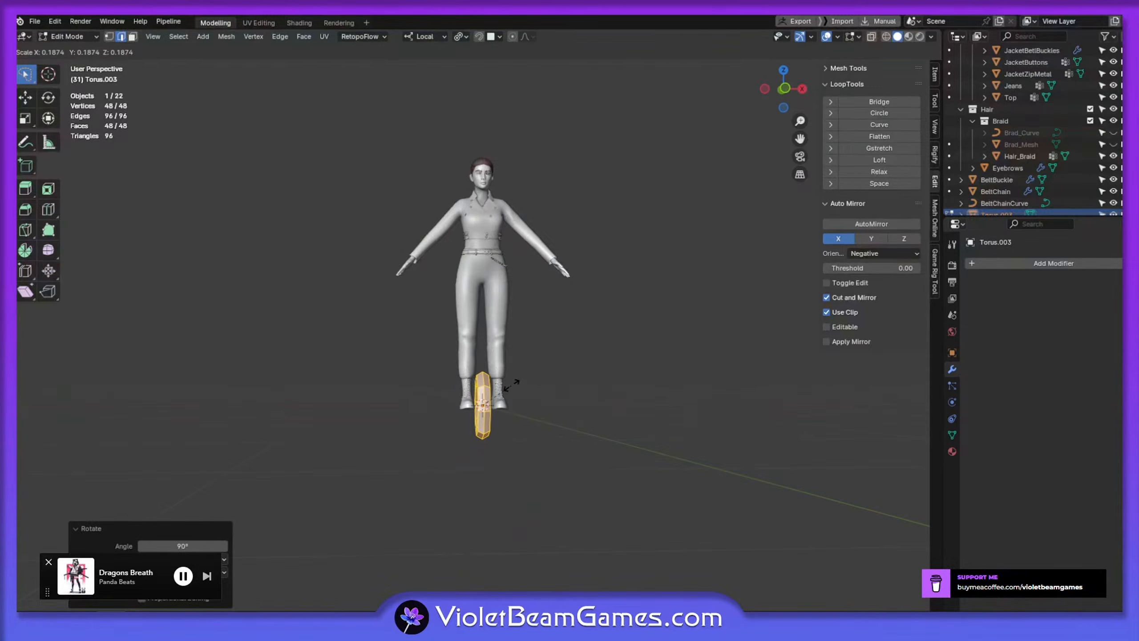
{"action": "left_click", "coordinate": [510, 389]}
{"action": "middle_click_drag", "start_coordinate": [510, 389], "coordinate": [514, 452]}
{"action": "key", "text": "alt+s"}
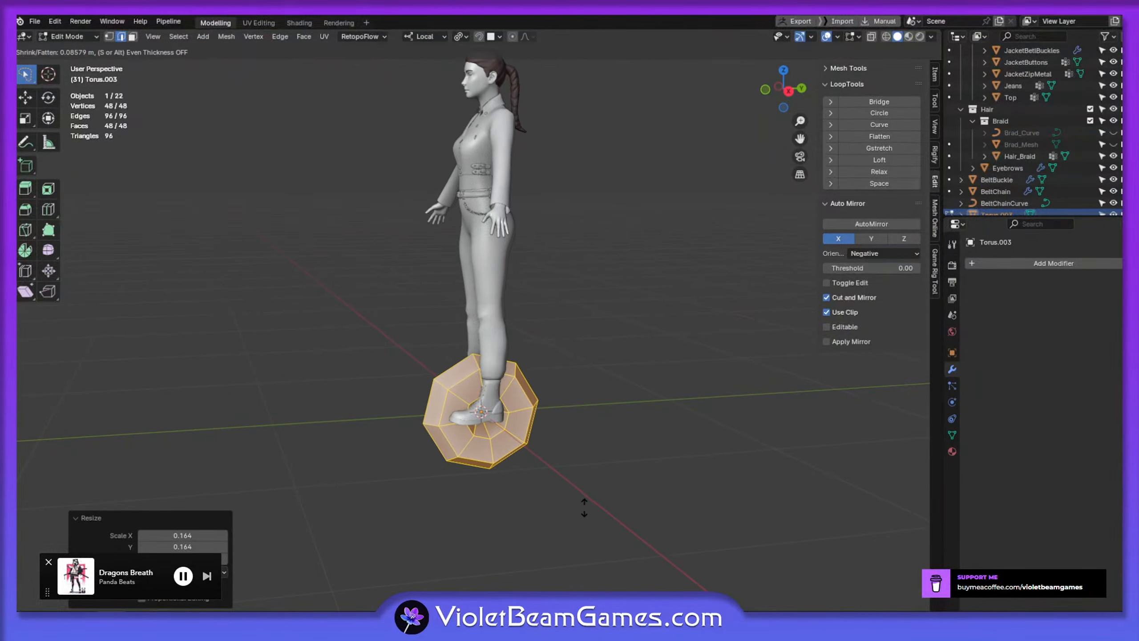
{"action": "left_click", "coordinate": [592, 516]}
{"action": "middle_click_drag", "start_coordinate": [592, 517], "coordinate": [573, 491]}
Move the ring up to the character's waist in front of the belt and scale it down
{"action": "key", "text": "g"}
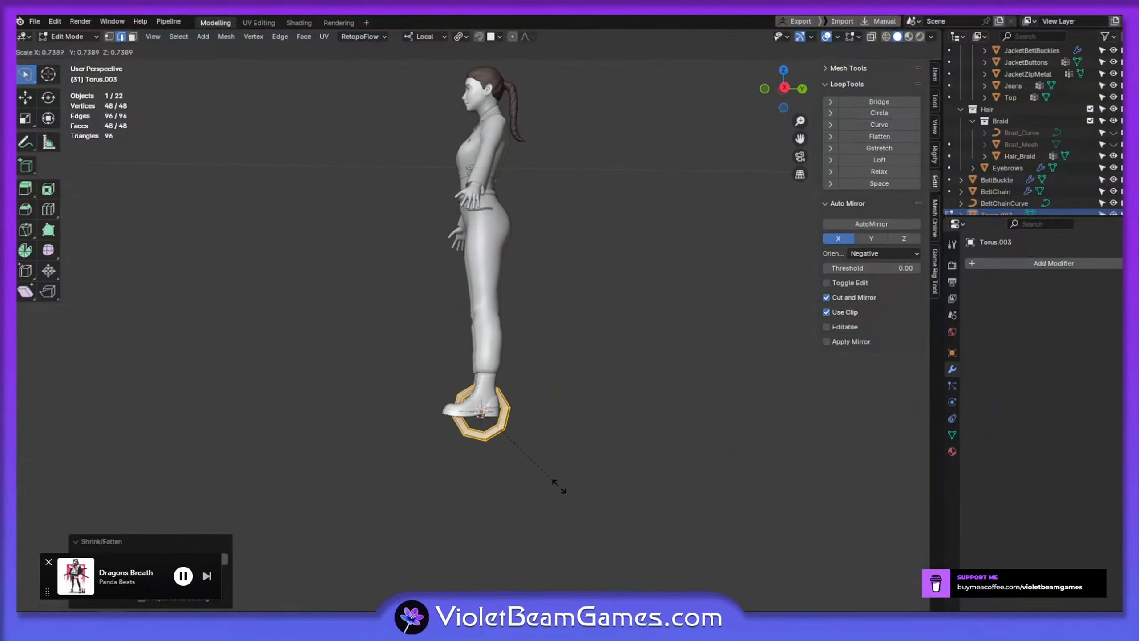
{"action": "left_click", "coordinate": [512, 260]}
{"action": "middle_click_drag", "start_coordinate": [512, 265], "coordinate": [556, 521], "text": "shift"}
{"action": "scroll", "coordinate": [559, 540], "scroll_direction": "up", "scroll_amount": 4}
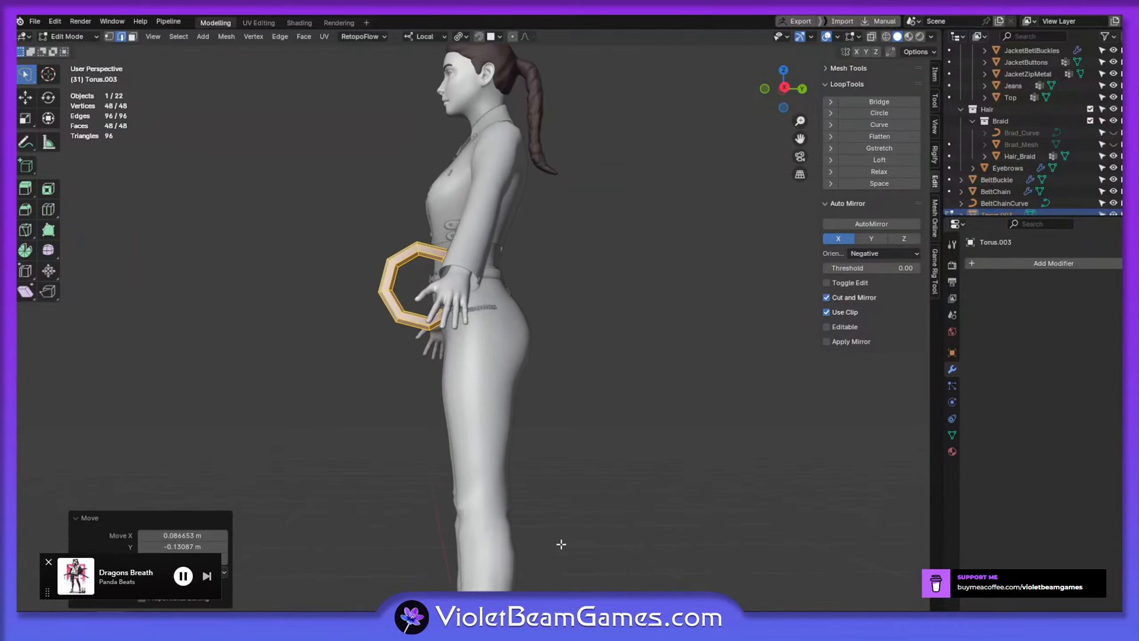
{"action": "key", "text": "s"}
{"action": "left_click", "coordinate": [455, 343]}
Rotate the ring about the Z axis and scale it by 0.352 beside the belt loop
{"action": "scroll", "coordinate": [461, 348], "scroll_direction": "up", "scroll_amount": 4}
{"action": "middle_click_drag", "start_coordinate": [487, 405], "coordinate": [557, 422]}
{"action": "key", "text": "r"}
{"action": "key", "text": "z"}
{"action": "left_click", "coordinate": [462, 440]}
{"action": "middle_click_drag", "start_coordinate": [465, 439], "coordinate": [520, 415]}
{"action": "key", "text": "s"}
{"action": "left_click", "coordinate": [453, 326]}
{"action": "middle_click_drag", "start_coordinate": [452, 325], "coordinate": [444, 321]}
{"action": "scroll", "coordinate": [439, 320], "scroll_direction": "up", "scroll_amount": 5}
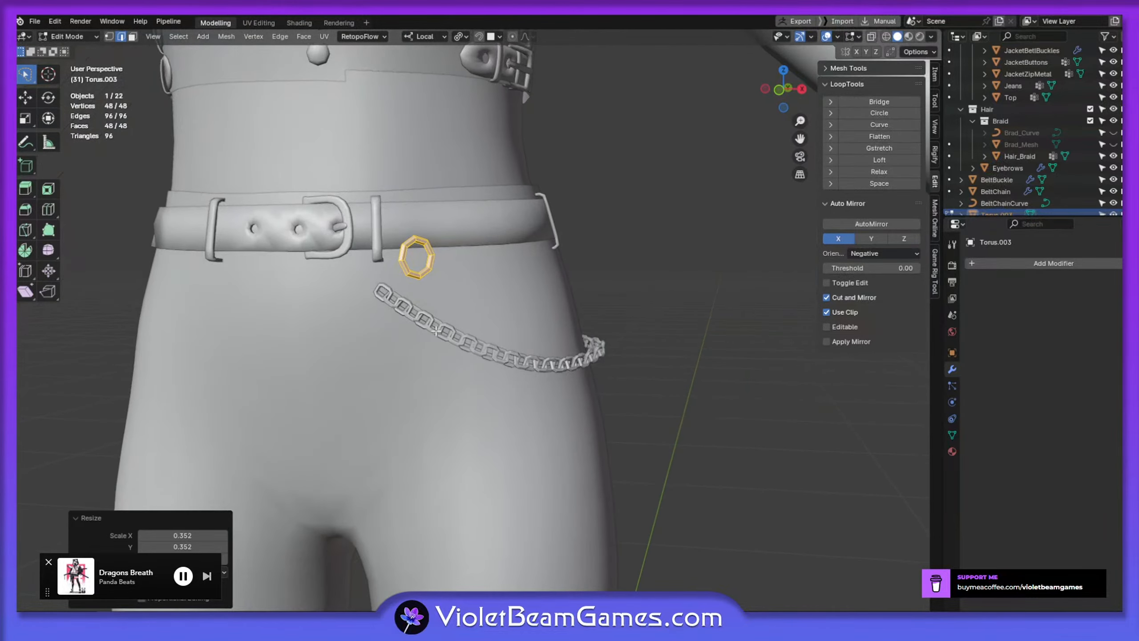
Move the ring to the lower end of the belt loop beside the buckle and rotate it about its local Z axis
{"action": "scroll", "coordinate": [438, 319], "scroll_direction": "down", "scroll_amount": 3}
{"action": "key", "text": "g"}
{"action": "left_click", "coordinate": [498, 361]}
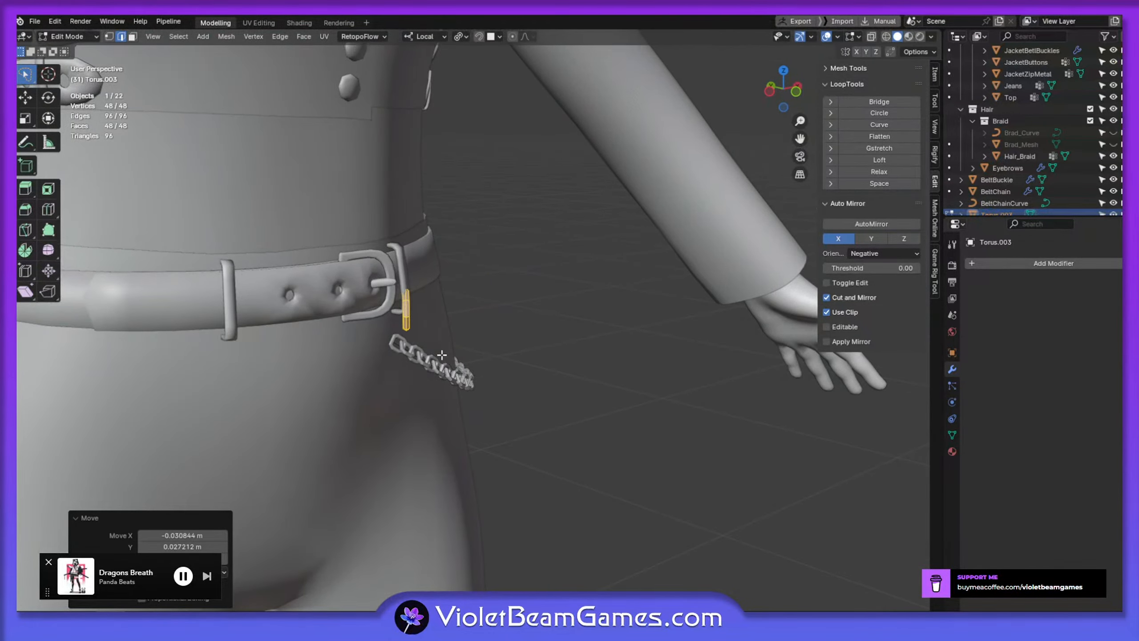
{"action": "scroll", "coordinate": [425, 342], "scroll_direction": "up", "scroll_amount": 4}
{"action": "scroll", "coordinate": [425, 342], "scroll_direction": "up", "scroll_amount": 2}
{"action": "key", "text": "r"}
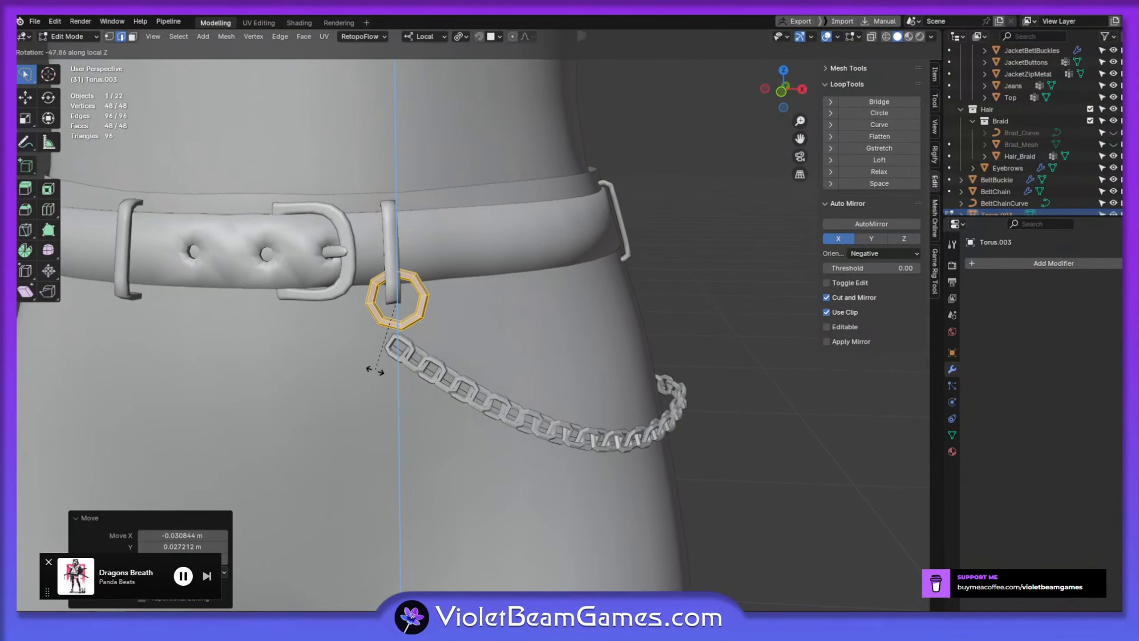
{"action": "left_click", "coordinate": [385, 372]}
Scale the ring by 0.515 and thin its tube slightly with Shrink/Fatten
{"action": "key", "text": "s"}
{"action": "left_click", "coordinate": [418, 337]}
{"action": "middle_click_drag", "start_coordinate": [418, 336], "coordinate": [397, 328]}
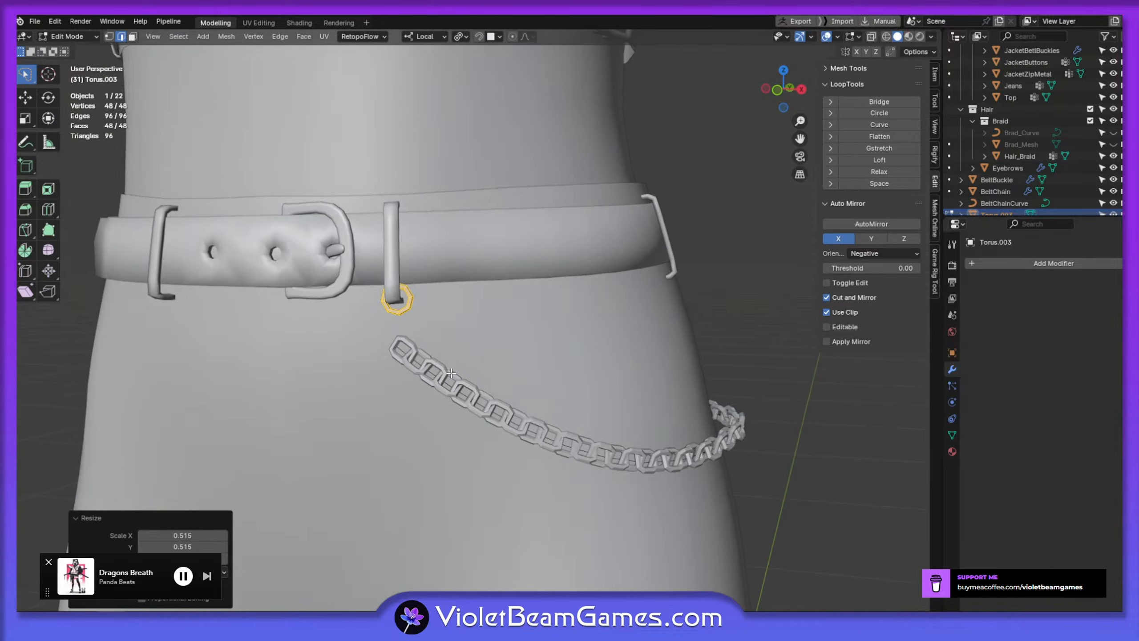
{"action": "key", "text": "alt+s"}
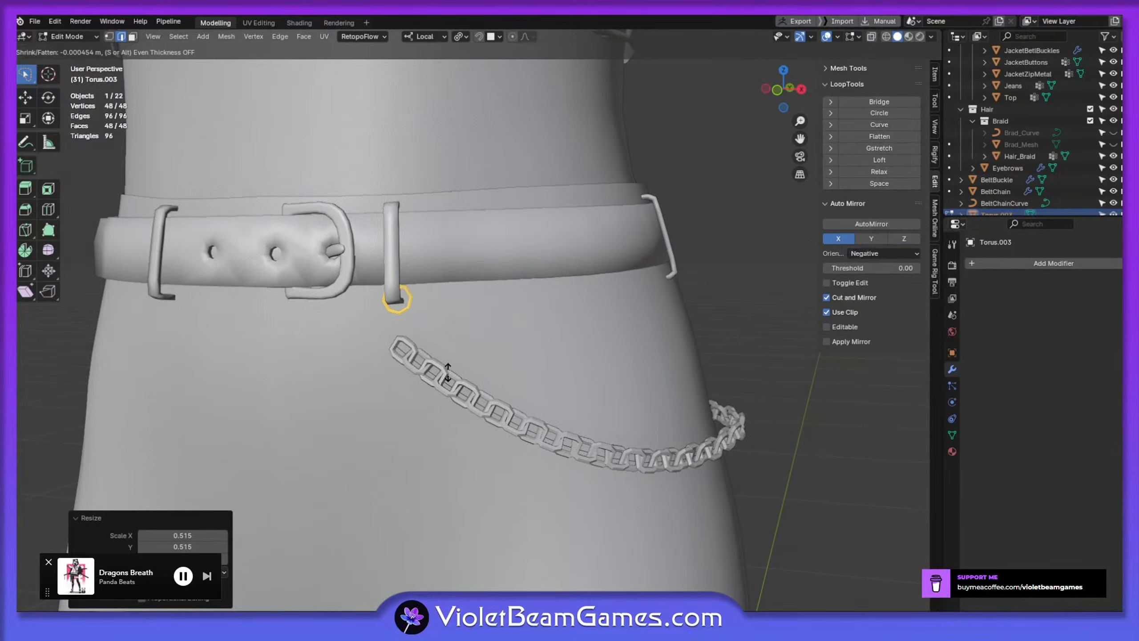
{"action": "left_click", "coordinate": [446, 372]}
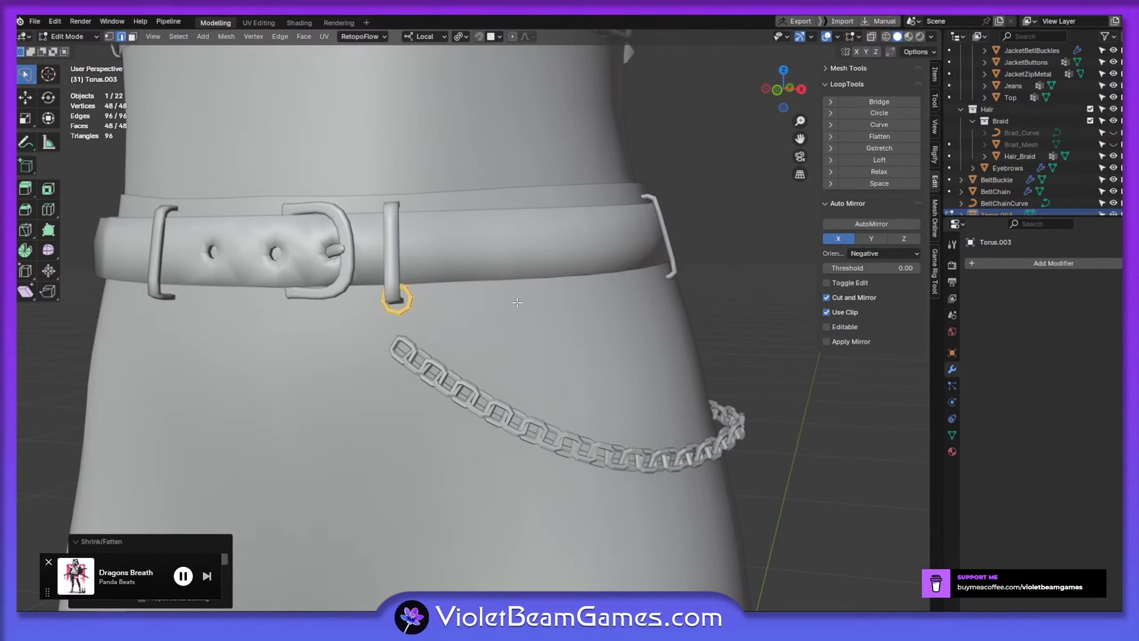
Reposition the ring around the belt loop's lower end, enlarge it by 1.819 and thin its tube again
{"action": "scroll", "coordinate": [405, 360], "scroll_direction": "up", "scroll_amount": 5}
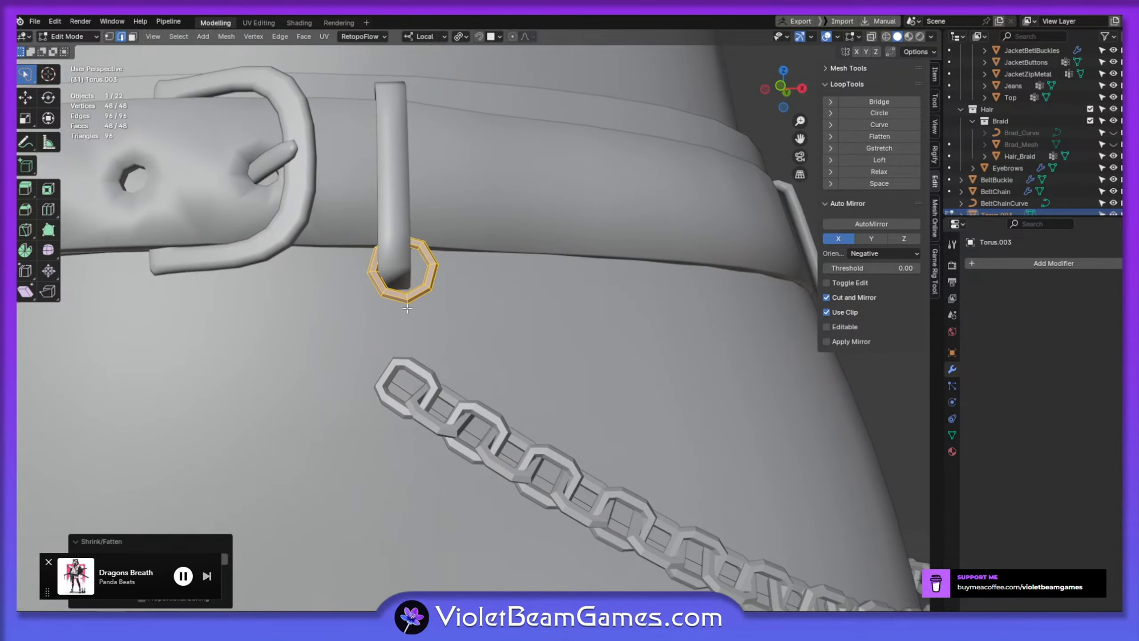
{"action": "middle_click_drag", "start_coordinate": [406, 308], "coordinate": [526, 359]}
{"action": "key", "text": "g"}
{"action": "left_click", "coordinate": [442, 350]}
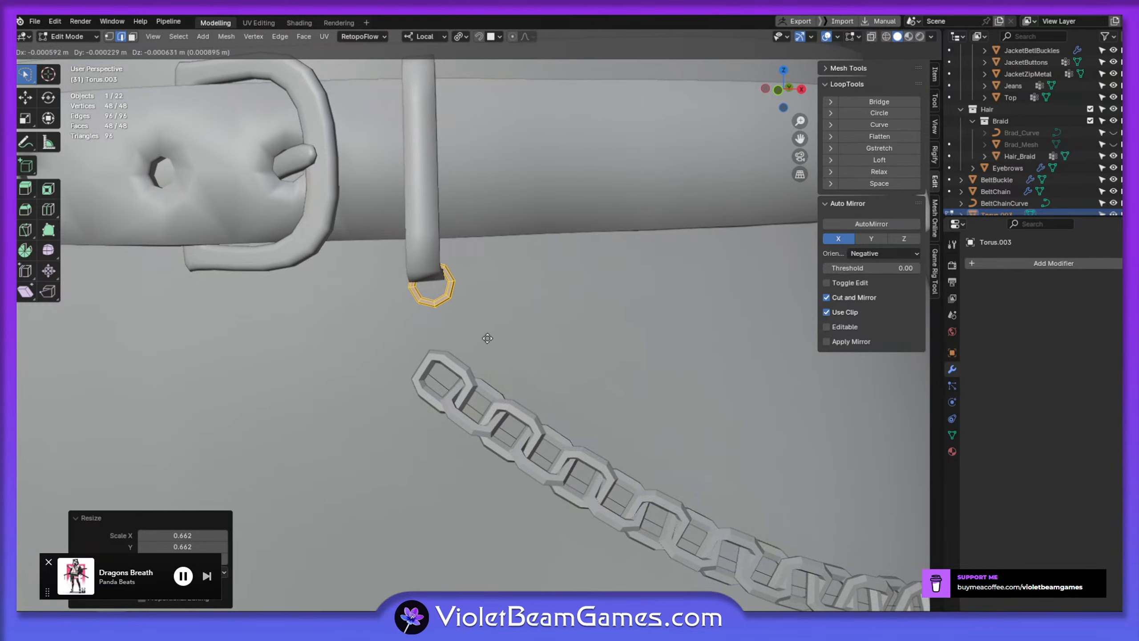
{"action": "left_click", "coordinate": [536, 375]}
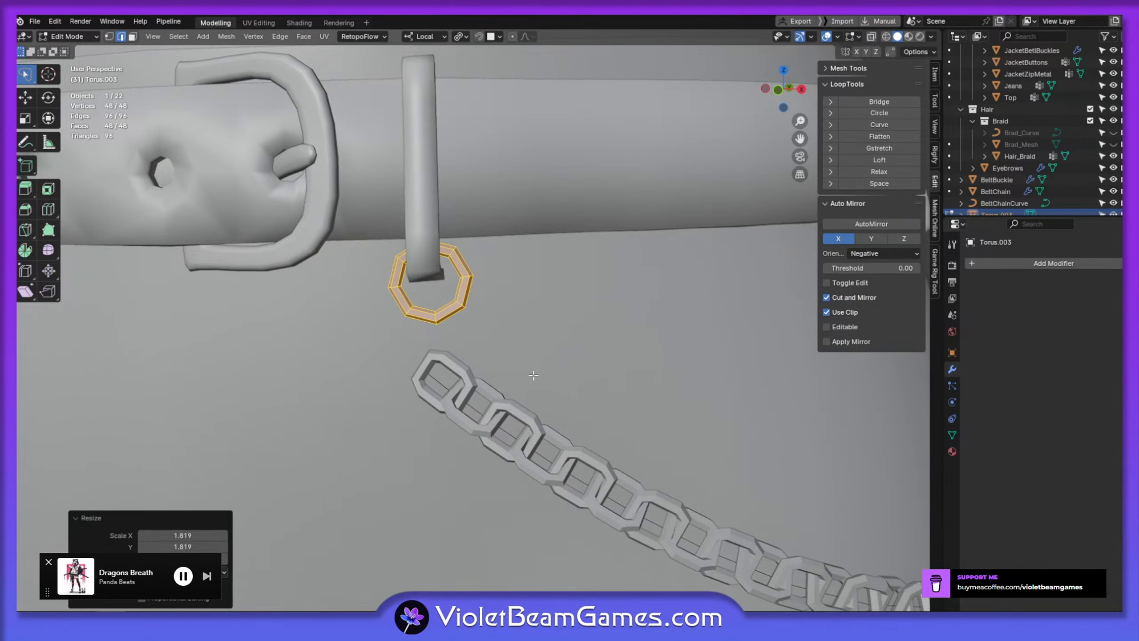
{"action": "key", "text": "alt+s"}
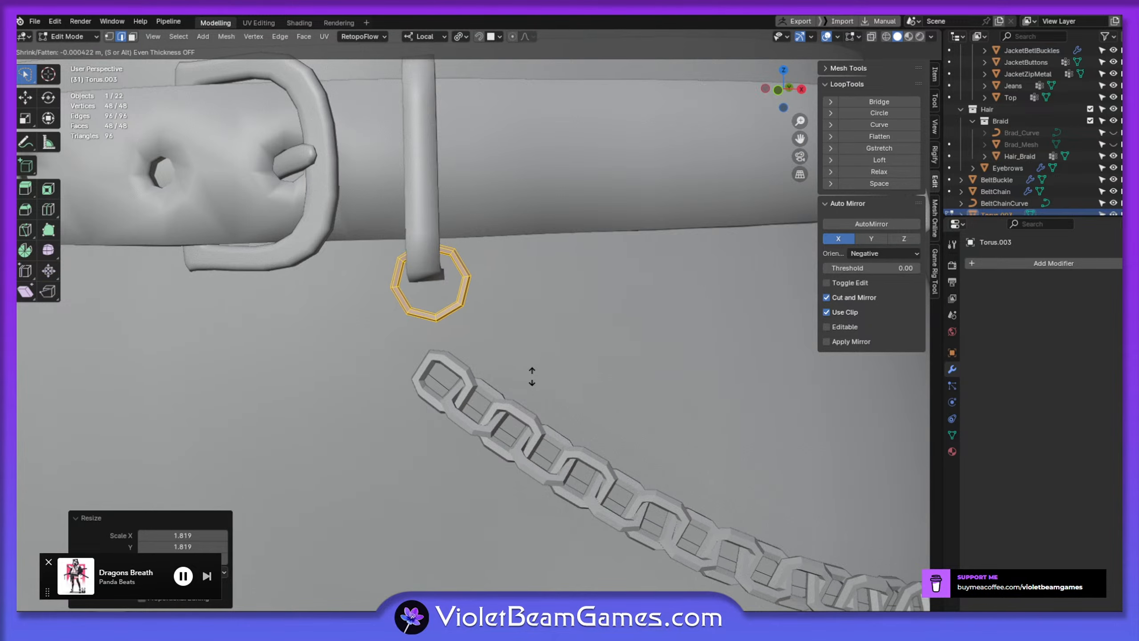
{"action": "left_click", "coordinate": [531, 375]}
Rotate the ring slightly and nudge its position so it hangs through the belt loop
{"action": "middle_click_drag", "start_coordinate": [533, 371], "coordinate": [479, 395]}
{"action": "key", "text": "r"}
{"action": "left_click", "coordinate": [511, 381]}
{"action": "key", "text": "g"}
{"action": "left_click", "coordinate": [512, 384]}
Leave the ring's mesh editing and open the chain's curve for control-point editing
{"action": "left_click", "coordinate": [441, 388]}
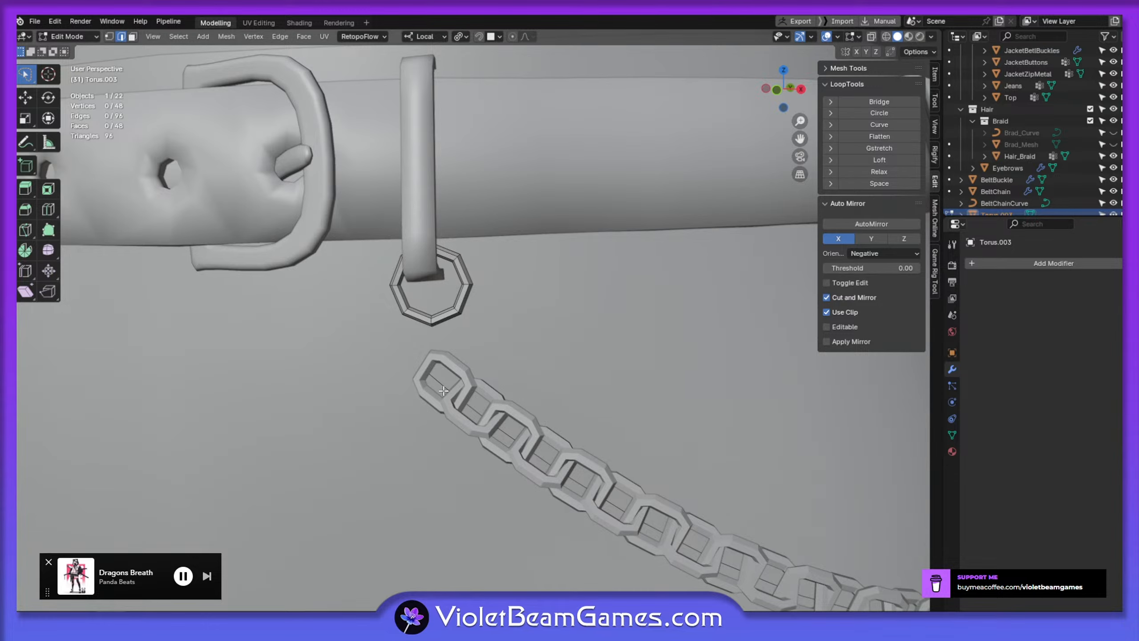
{"action": "middle_click_drag", "start_coordinate": [446, 396], "coordinate": [458, 396]}
{"action": "key", "text": "Tab"}
{"action": "left_click", "coordinate": [440, 380]}
{"action": "key", "text": "Tab"}
{"action": "scroll", "coordinate": [452, 395], "scroll_direction": "down", "scroll_amount": 2}
{"action": "scroll", "coordinate": [446, 327], "scroll_direction": "down", "scroll_amount": 3}
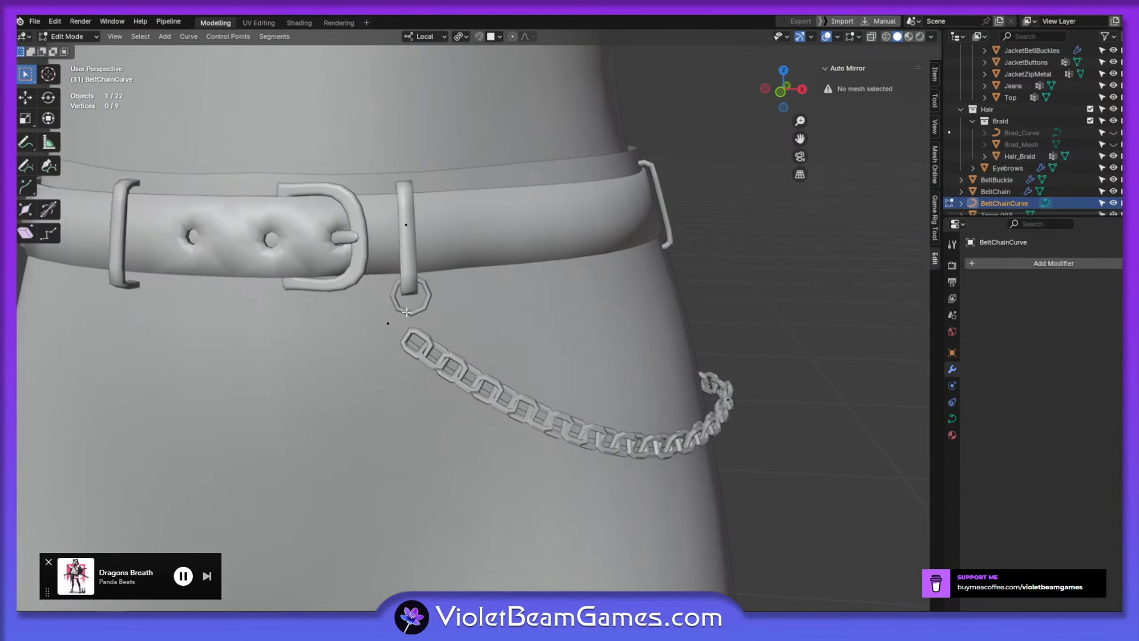
Rotate the curve's front end point and move it up to the connector ring below the belt loop beside the buckle
{"action": "left_click", "coordinate": [390, 323]}
{"action": "middle_click_drag", "start_coordinate": [390, 323], "coordinate": [387, 344]}
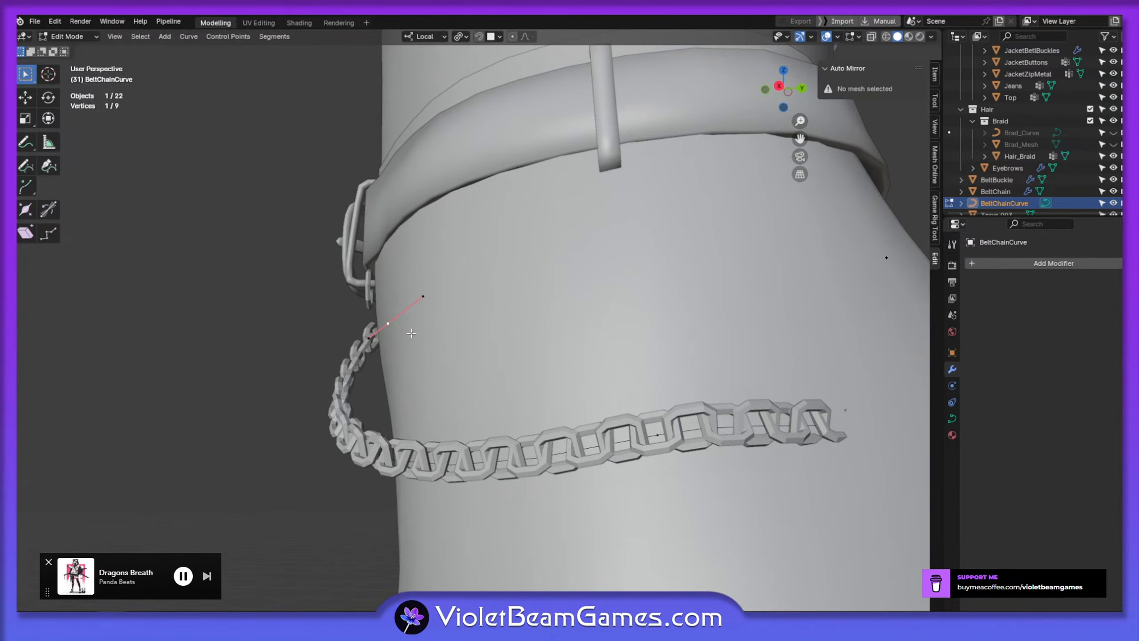
{"action": "key", "text": "r"}
{"action": "left_click", "coordinate": [404, 308]}
{"action": "key", "text": "g"}
{"action": "left_click", "coordinate": [390, 278]}
Rotate the curve's front end point by 19° and tilt it to twist the chain links
{"action": "middle_click_drag", "start_coordinate": [391, 278], "coordinate": [451, 355]}
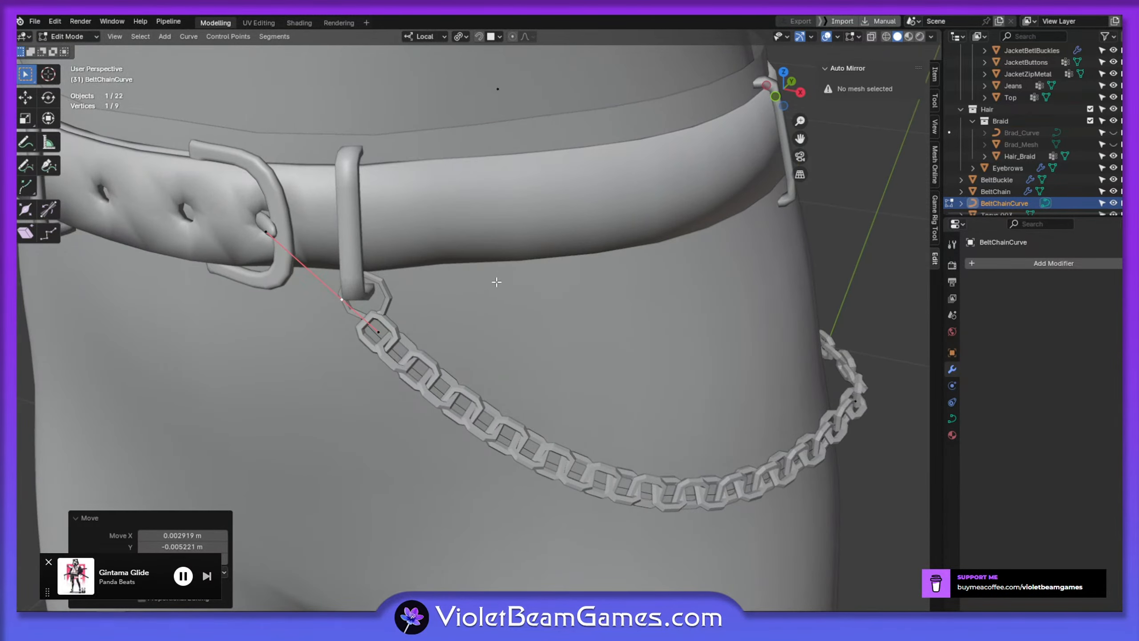
{"action": "middle_click_drag", "start_coordinate": [371, 343], "coordinate": [468, 395]}
{"action": "key", "text": "r"}
{"action": "left_click", "coordinate": [406, 436]}
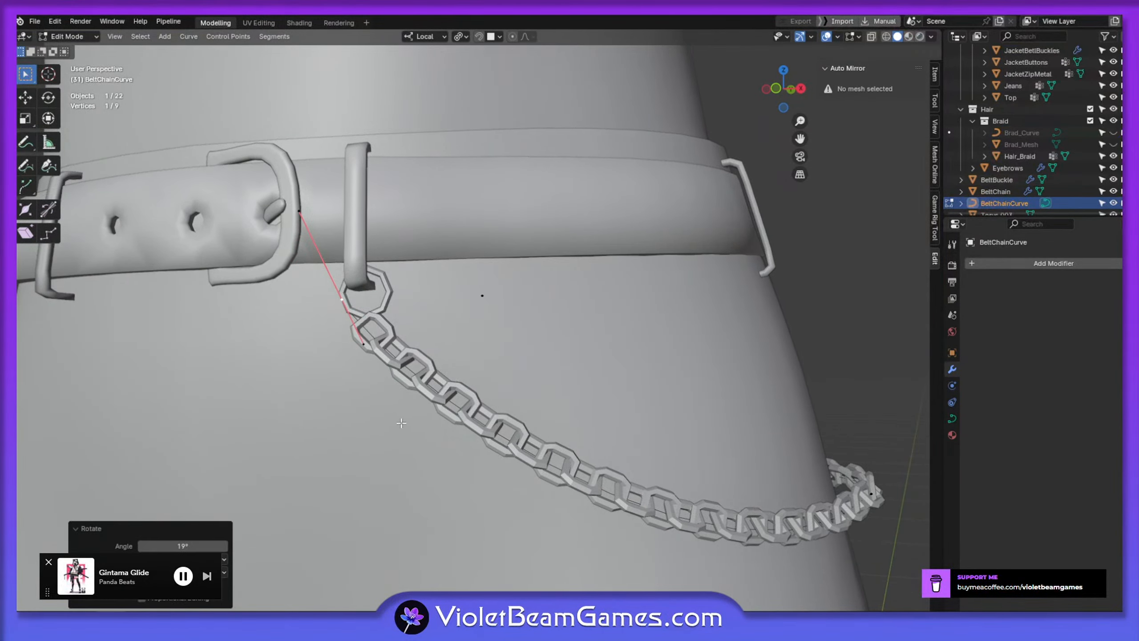
{"action": "middle_click_drag", "start_coordinate": [406, 436], "coordinate": [431, 468]}
{"action": "key", "text": "alt+t"}
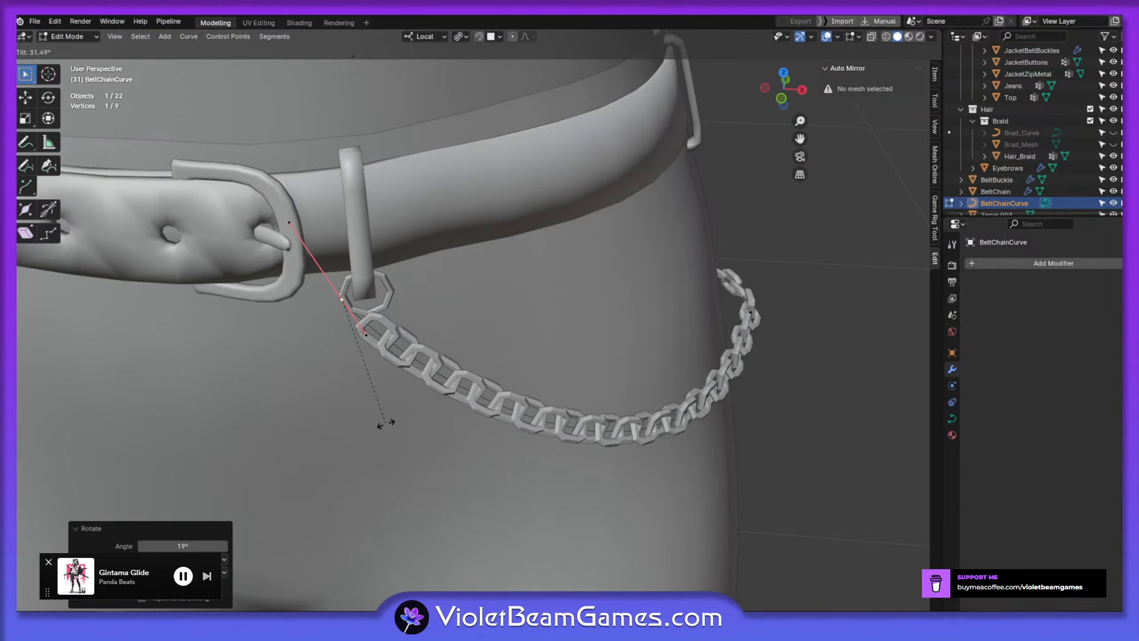
{"action": "left_click", "coordinate": [352, 438]}
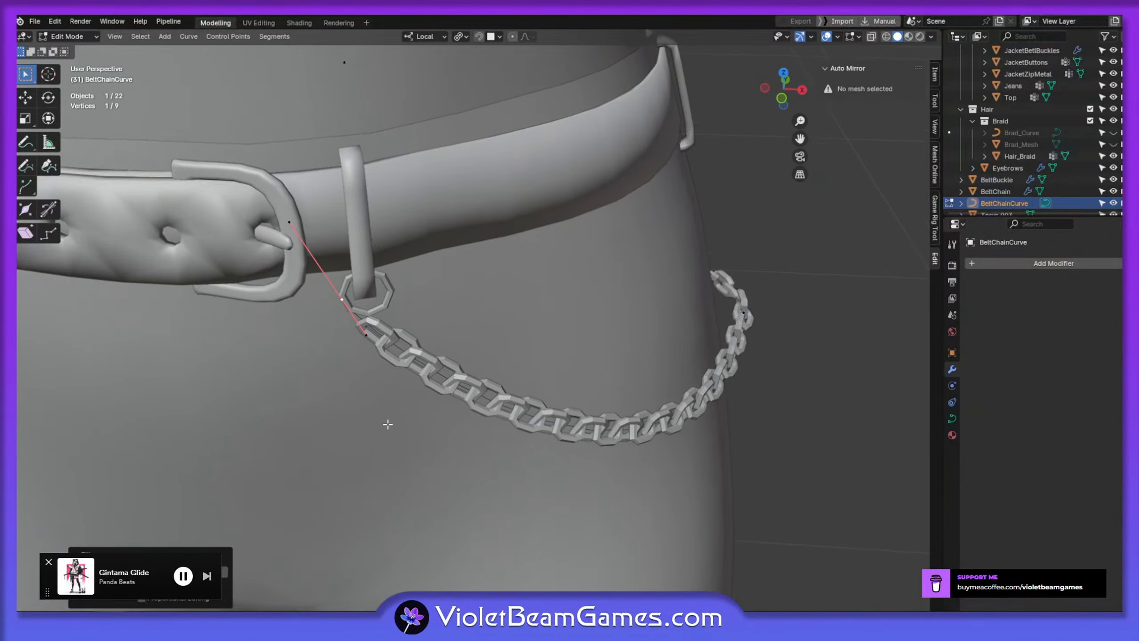
Turn the front end point's handles more upright and nudge the point so the first link meets the connector ring
{"action": "key", "text": "r"}
{"action": "middle_click_drag", "start_coordinate": [395, 426], "coordinate": [408, 465]}
{"action": "left_click", "coordinate": [362, 449]}
{"action": "key", "text": "g"}
{"action": "left_click", "coordinate": [381, 442]}
Reposition the curve's middle control point at the side of the hip
{"action": "scroll", "coordinate": [583, 507], "scroll_direction": "down", "scroll_amount": 4}
{"action": "middle_click_drag", "start_coordinate": [759, 574], "coordinate": [633, 396], "text": "shift"}
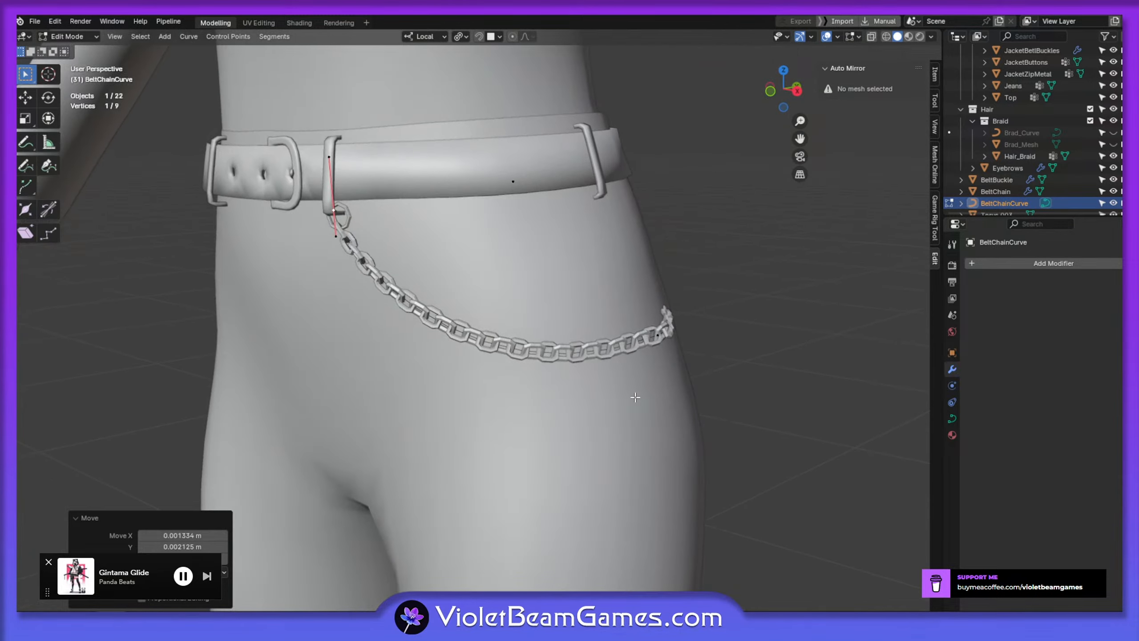
{"action": "scroll", "coordinate": [646, 381], "scroll_direction": "down", "scroll_amount": 2}
{"action": "left_click", "coordinate": [657, 353]}
{"action": "middle_click_drag", "start_coordinate": [657, 354], "coordinate": [375, 411]}
{"action": "key", "text": "g"}
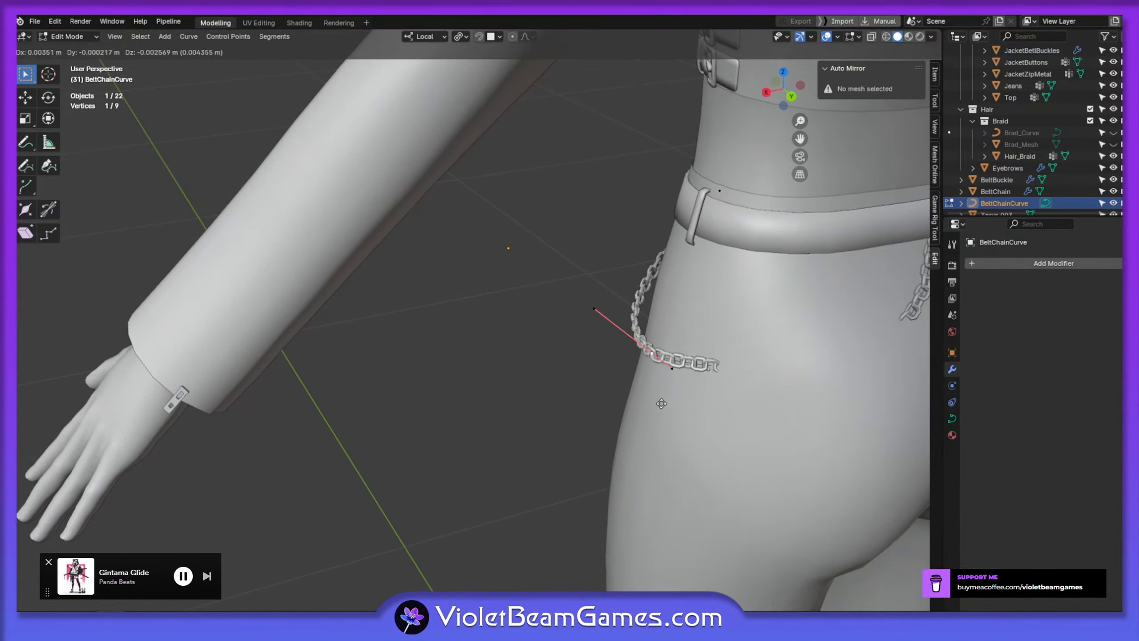
{"action": "left_click", "coordinate": [666, 404]}
Angle the hip point's handles along the thigh and pull its front handle inward so the chain hugs the hip
{"action": "middle_click_drag", "start_coordinate": [666, 405], "coordinate": [597, 262]}
{"action": "key", "text": "r"}
{"action": "left_click", "coordinate": [757, 384]}
{"action": "key", "text": "g"}
{"action": "left_click", "coordinate": [779, 349]}
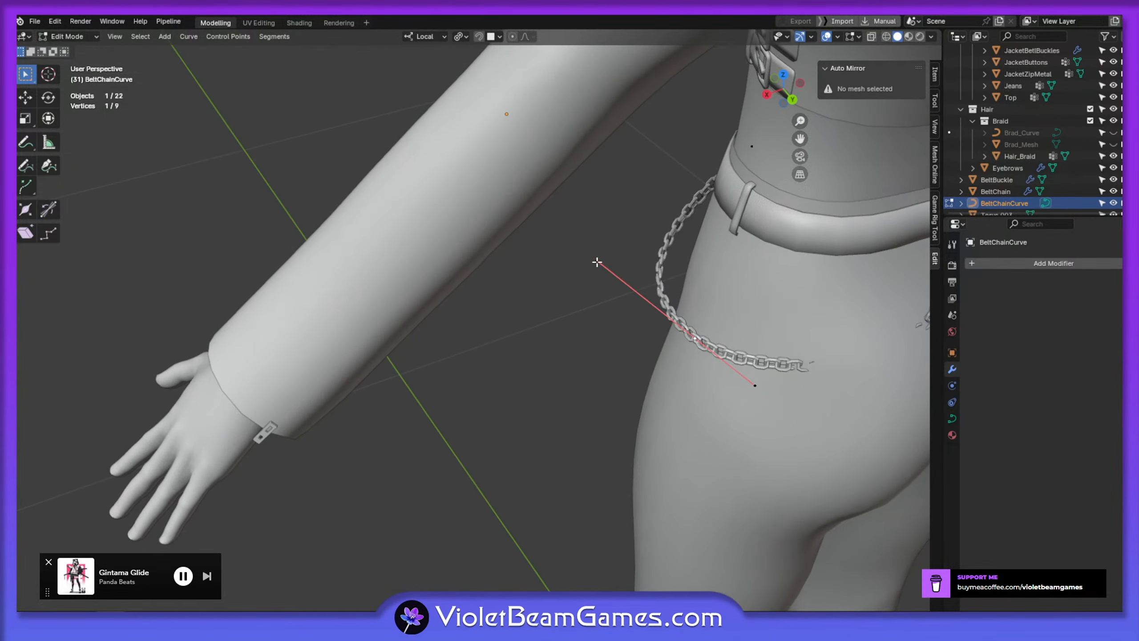
{"action": "key", "text": "g"}
{"action": "left_click", "coordinate": [664, 306]}
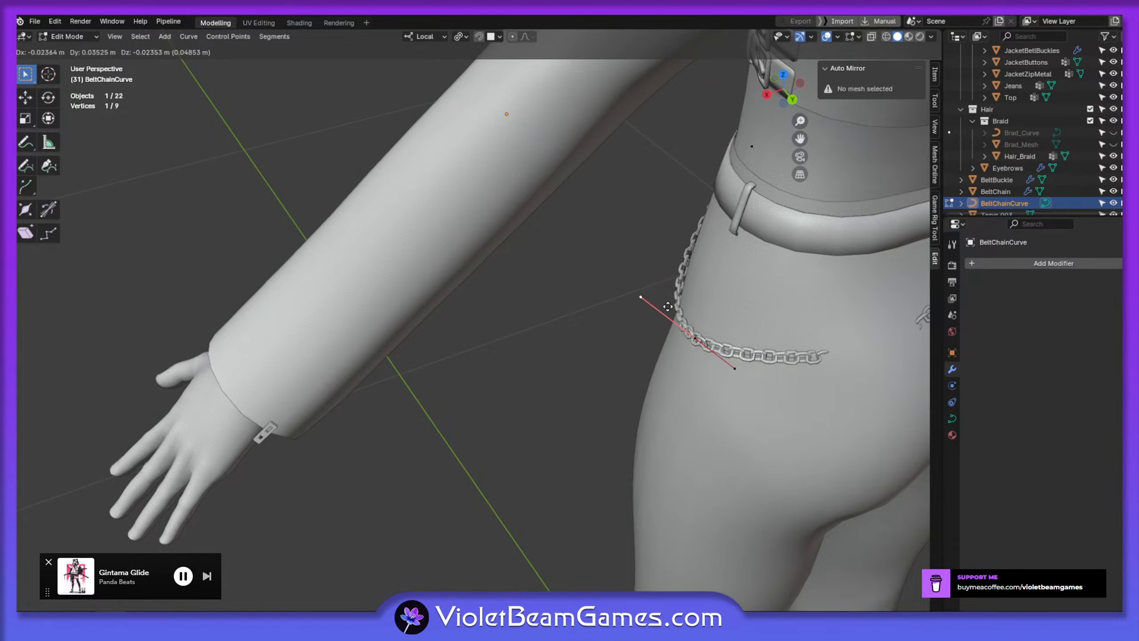
Subdivide the curve segment between the hip point and the rear end point
{"action": "middle_click_drag", "start_coordinate": [664, 307], "coordinate": [594, 312]}
{"action": "left_click", "coordinate": [693, 248]}
{"action": "middle_click_drag", "start_coordinate": [692, 247], "coordinate": [669, 219]}
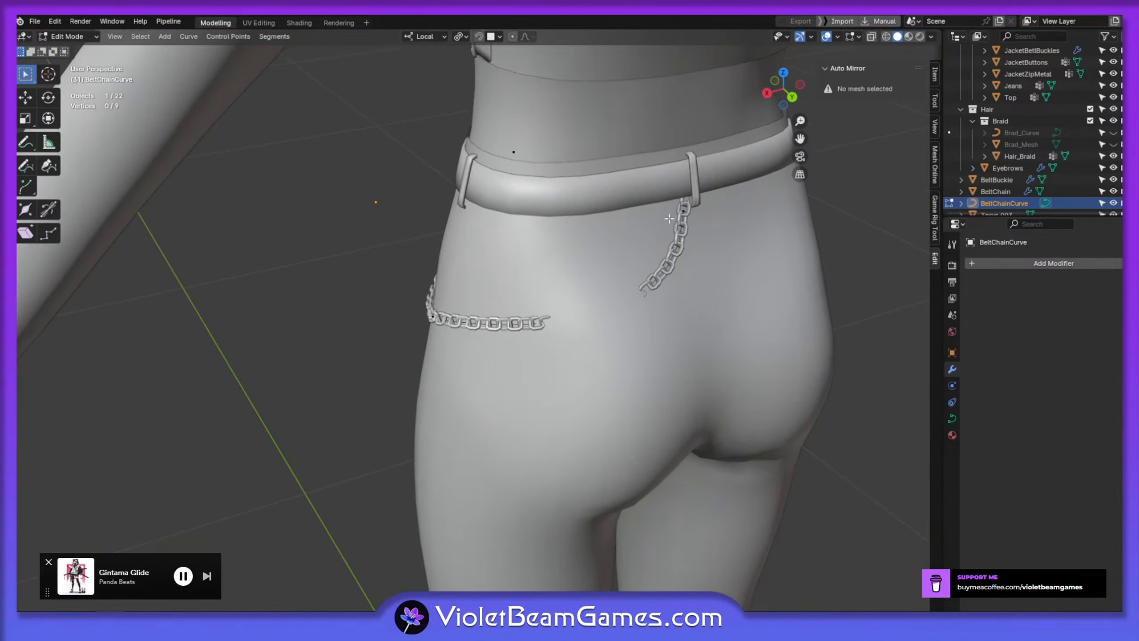
{"action": "left_click", "coordinate": [443, 321], "text": "shift"}
{"action": "middle_click_drag", "start_coordinate": [444, 320], "coordinate": [542, 345]}
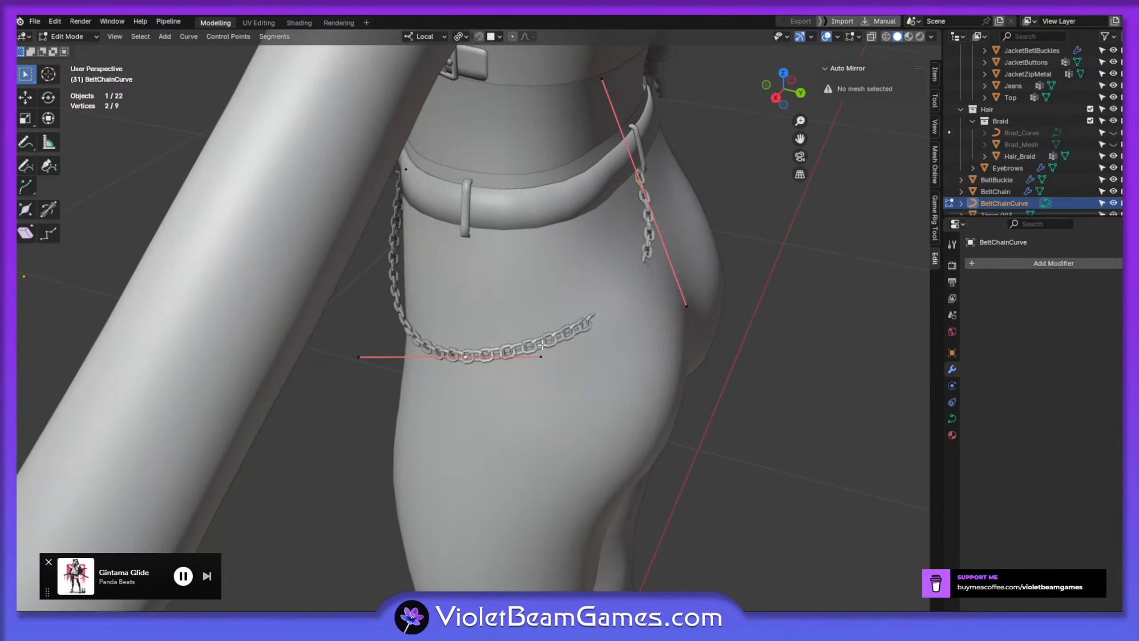
{"action": "right_click", "coordinate": [647, 288]}
{"action": "left_click", "coordinate": [637, 285]}
Move the new control point onto the buttock and rotate its handles along the chain's slope
{"action": "middle_click_drag", "start_coordinate": [626, 301], "coordinate": [583, 294]}
{"action": "key", "text": "g"}
{"action": "left_click", "coordinate": [655, 307]}
{"action": "key", "text": "r"}
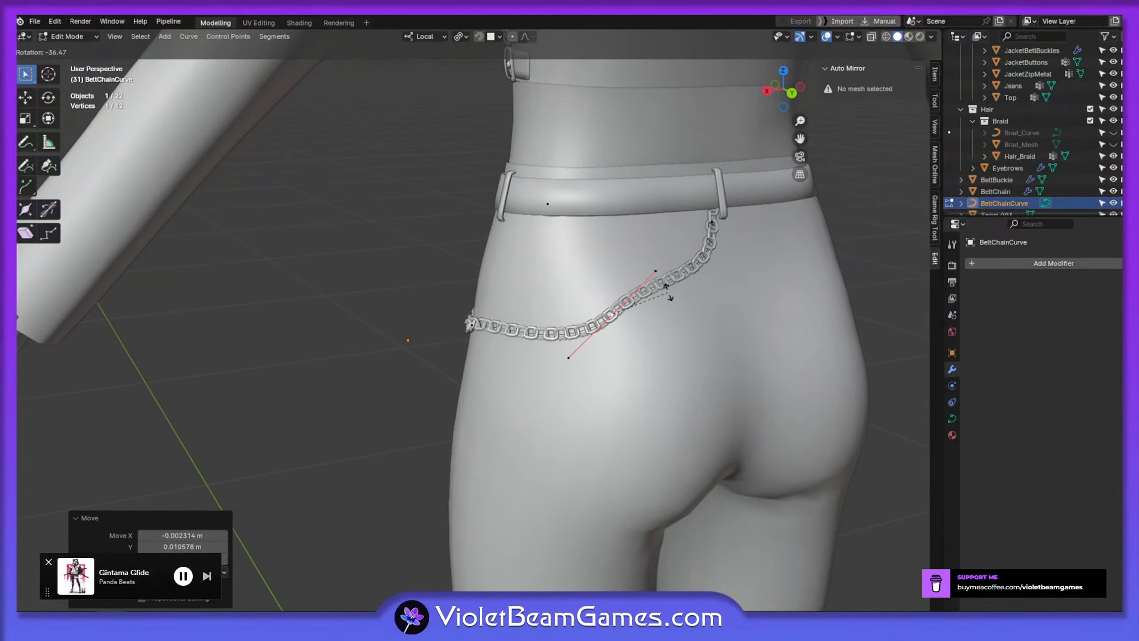
{"action": "left_click", "coordinate": [667, 292]}
Scale down the buttock point's handles and move the point outward to clear the body surface
{"action": "middle_click_drag", "start_coordinate": [667, 292], "coordinate": [682, 344]}
{"action": "key", "text": "s"}
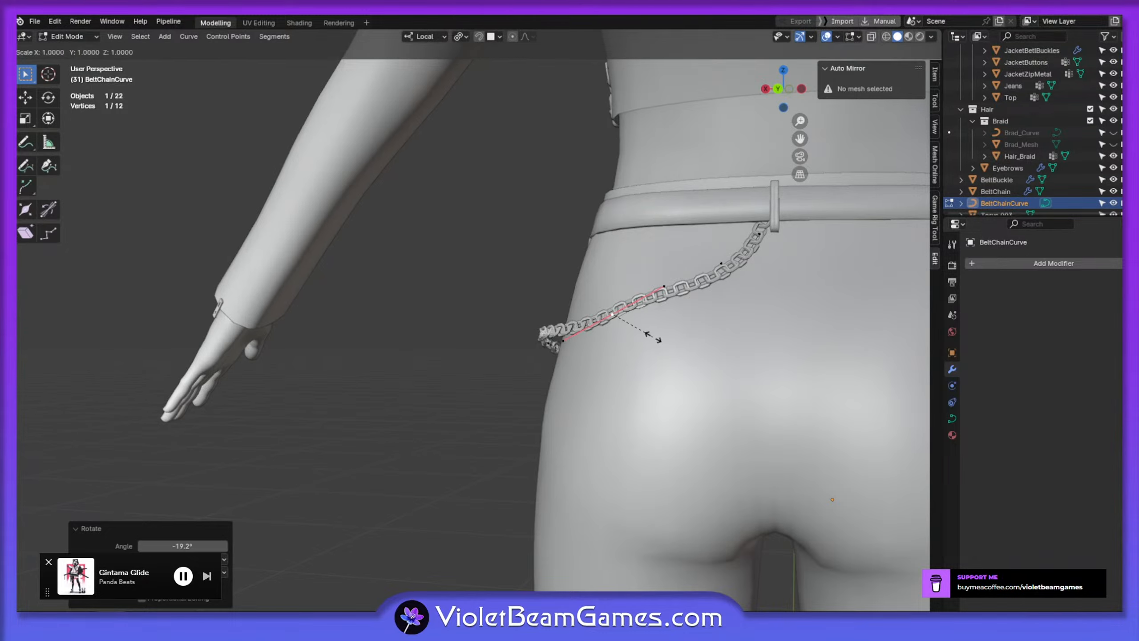
{"action": "left_click", "coordinate": [622, 314]}
{"action": "middle_click_drag", "start_coordinate": [622, 314], "coordinate": [762, 323]}
{"action": "key", "text": "g"}
{"action": "left_click", "coordinate": [646, 353]}
{"action": "key", "text": "g"}
{"action": "left_click", "coordinate": [724, 356]}
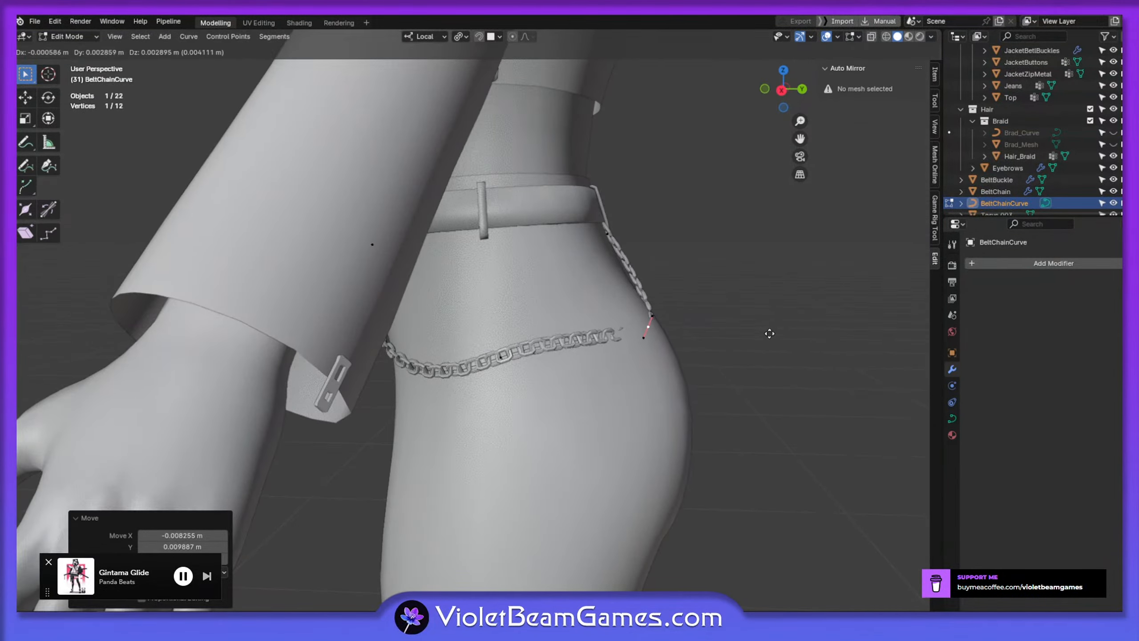
Rotate the hip point's handles to level the chain, and lower the curve's bend at the hip
{"action": "left_click", "coordinate": [508, 359]}
{"action": "key", "text": "r"}
{"action": "left_click", "coordinate": [580, 396]}
{"action": "left_click", "coordinate": [548, 355]}
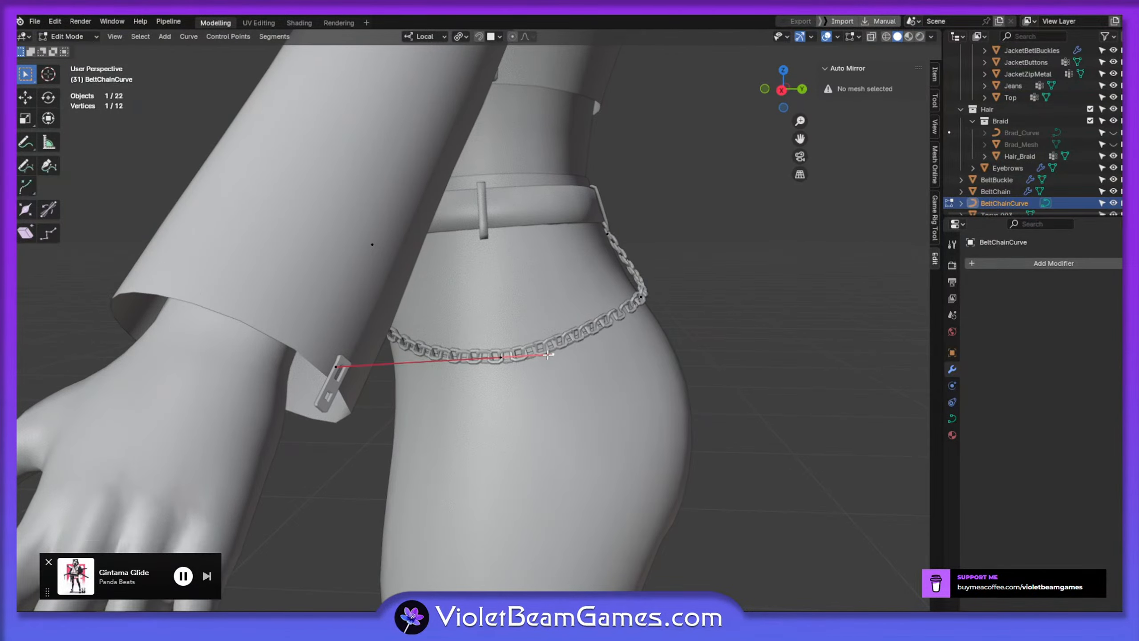
{"action": "middle_click_drag", "start_coordinate": [511, 365], "coordinate": [473, 391]}
{"action": "key", "text": "g"}
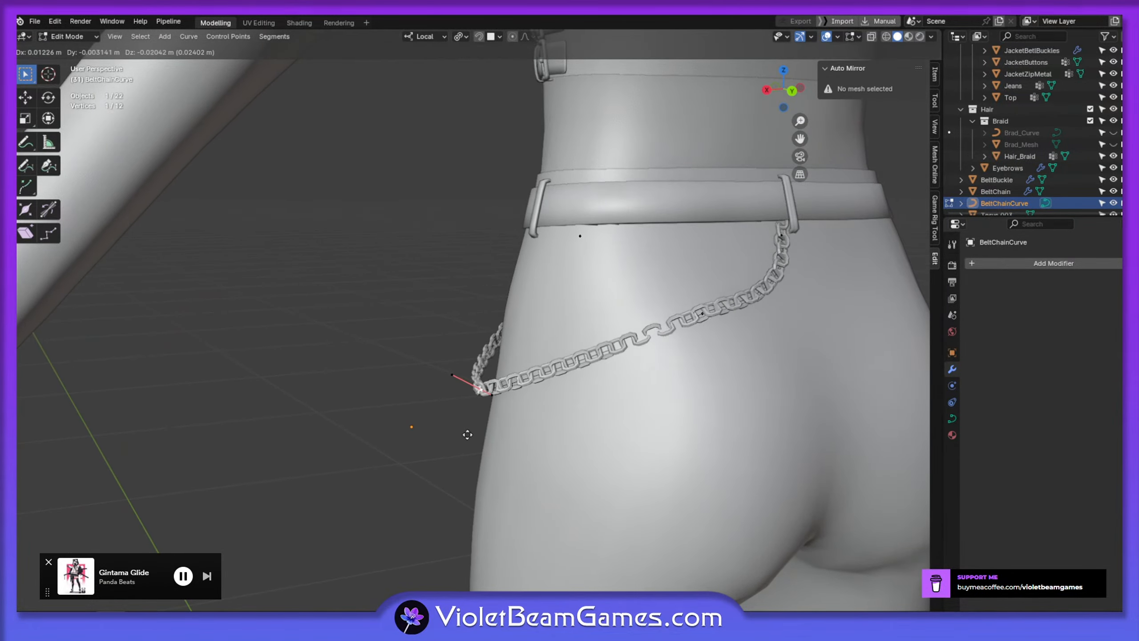
{"action": "left_click", "coordinate": [479, 458]}
Move the buttock point away from the body surface, rotate it slightly and lower it to smooth the chain's sag
{"action": "middle_click_drag", "start_coordinate": [479, 459], "coordinate": [646, 347]}
{"action": "key", "text": "g"}
{"action": "left_click", "coordinate": [563, 365]}
{"action": "key", "text": "r"}
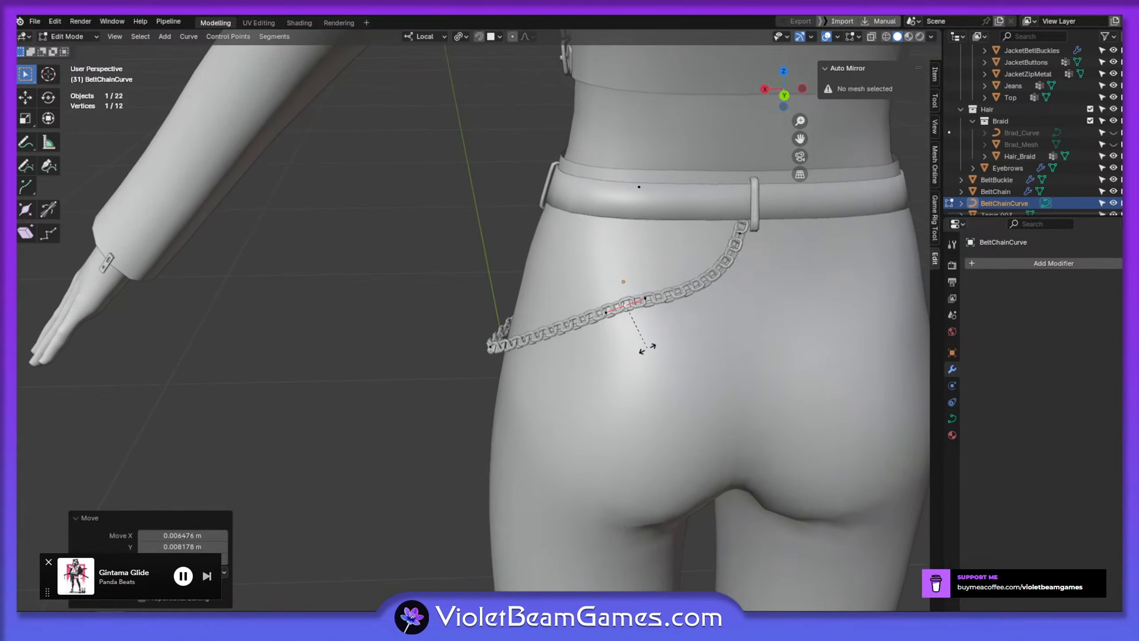
{"action": "left_click", "coordinate": [650, 357]}
{"action": "key", "text": "g"}
{"action": "left_click", "coordinate": [650, 374]}
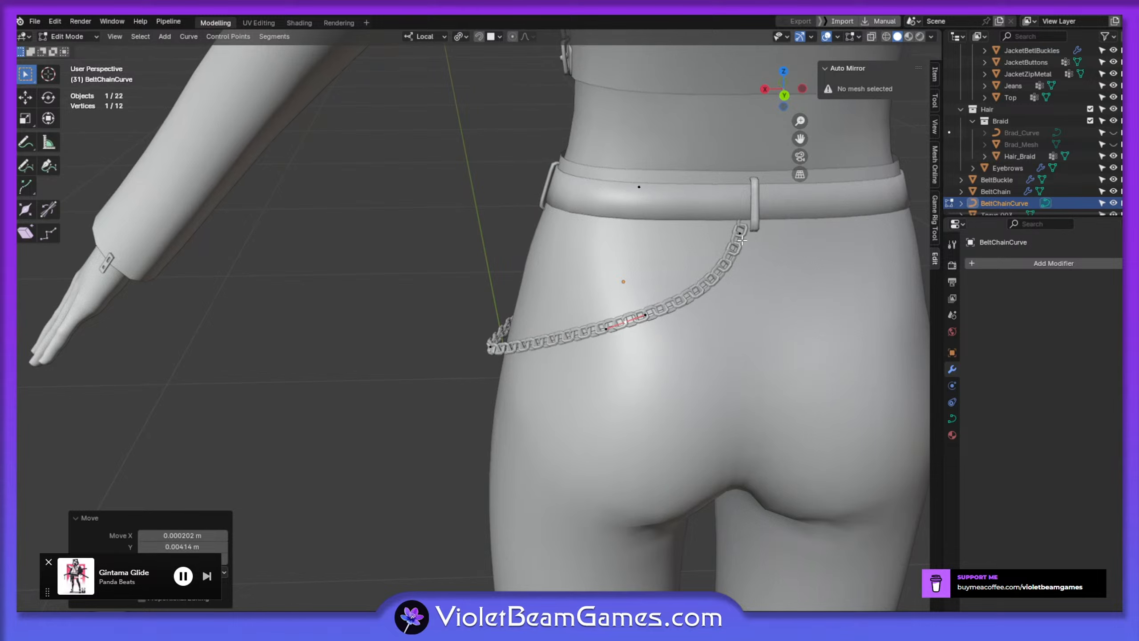
Move the curve's rear end point below the rear belt loop and rotate it by 29.2°
{"action": "key", "text": "g"}
{"action": "left_click", "coordinate": [746, 273]}
{"action": "middle_click_drag", "start_coordinate": [746, 273], "coordinate": [752, 286]}
{"action": "key", "text": "r"}
{"action": "left_click", "coordinate": [739, 294]}
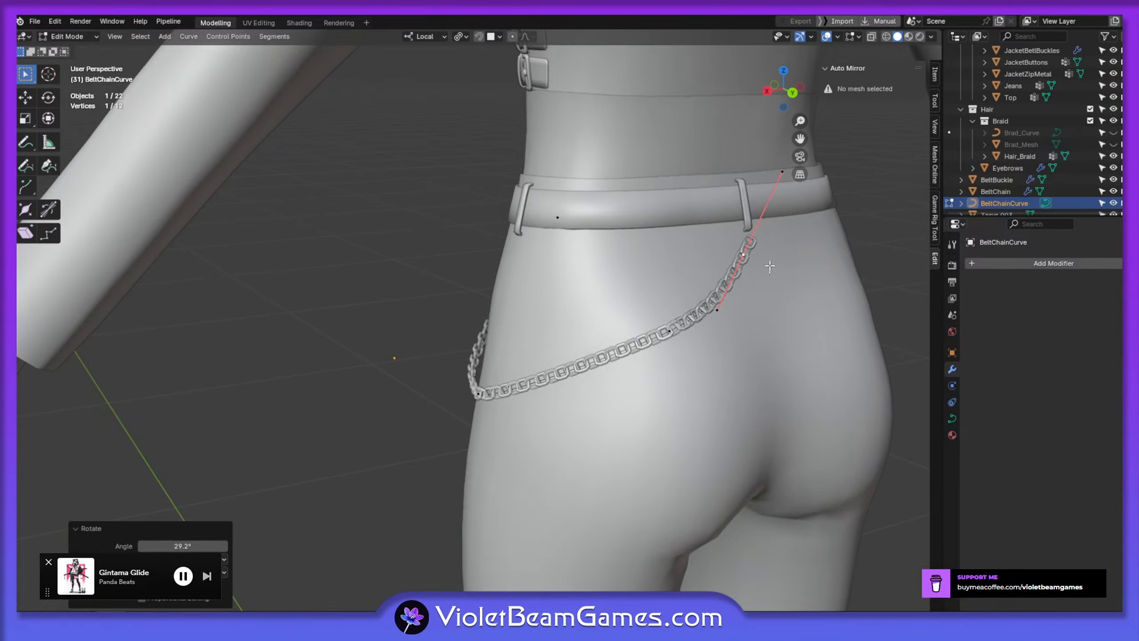
Scale the rear end point's handles by 0.425 and nudge the point below the rear belt loop
{"action": "left_click", "coordinate": [786, 326]}
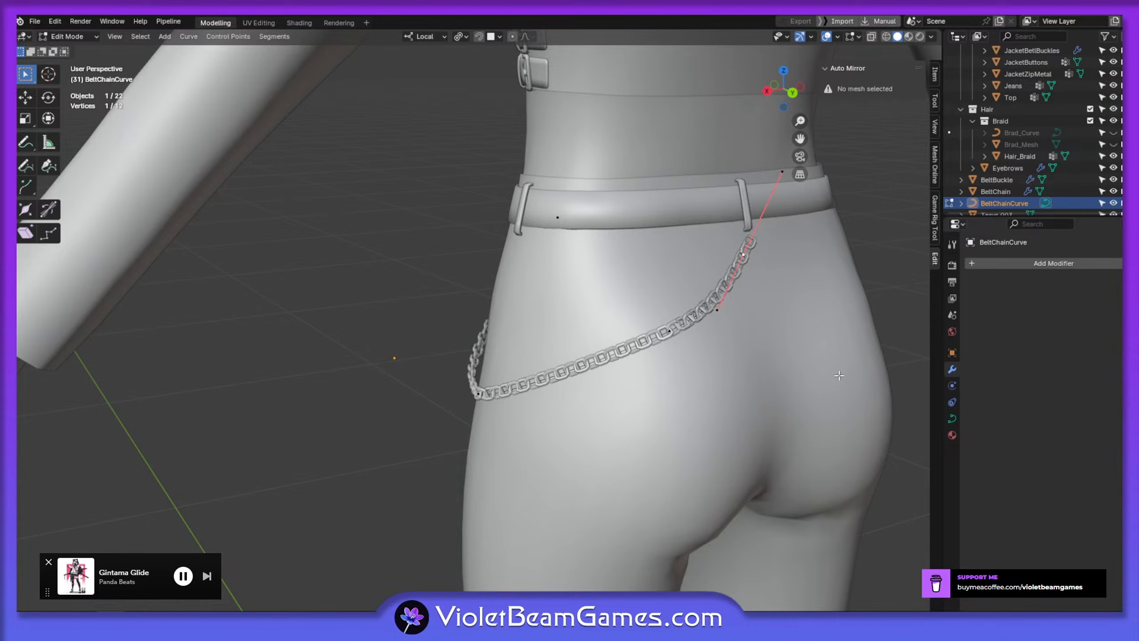
{"action": "key", "text": "s"}
{"action": "left_click", "coordinate": [779, 308]}
{"action": "middle_click_drag", "start_coordinate": [779, 307], "coordinate": [753, 334]}
{"action": "key", "text": "g"}
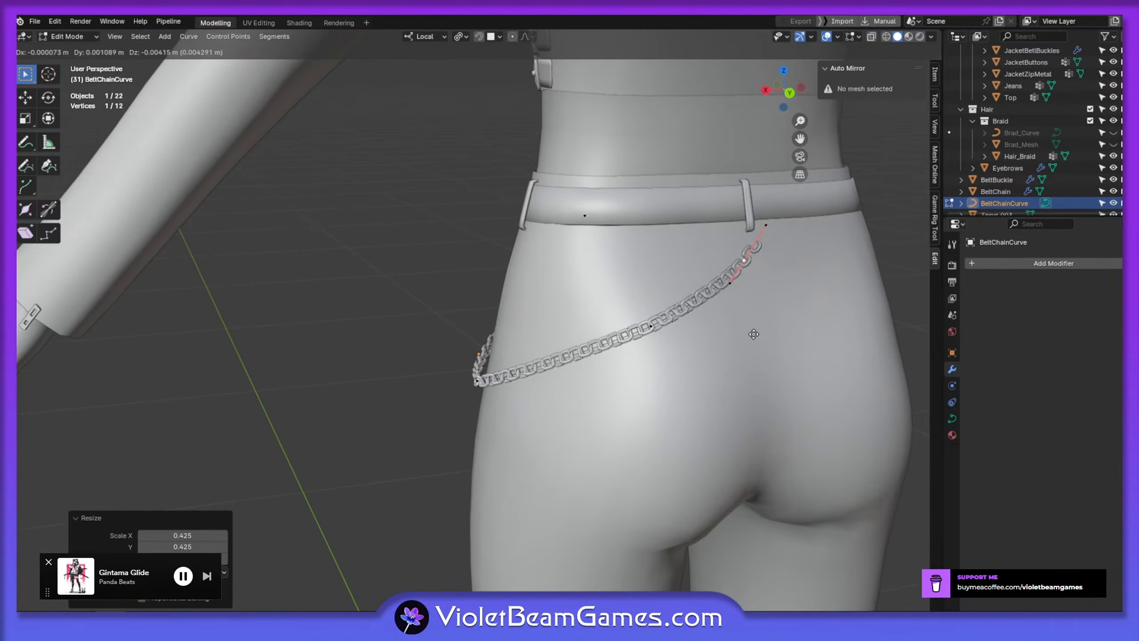
{"action": "left_click", "coordinate": [756, 335]}
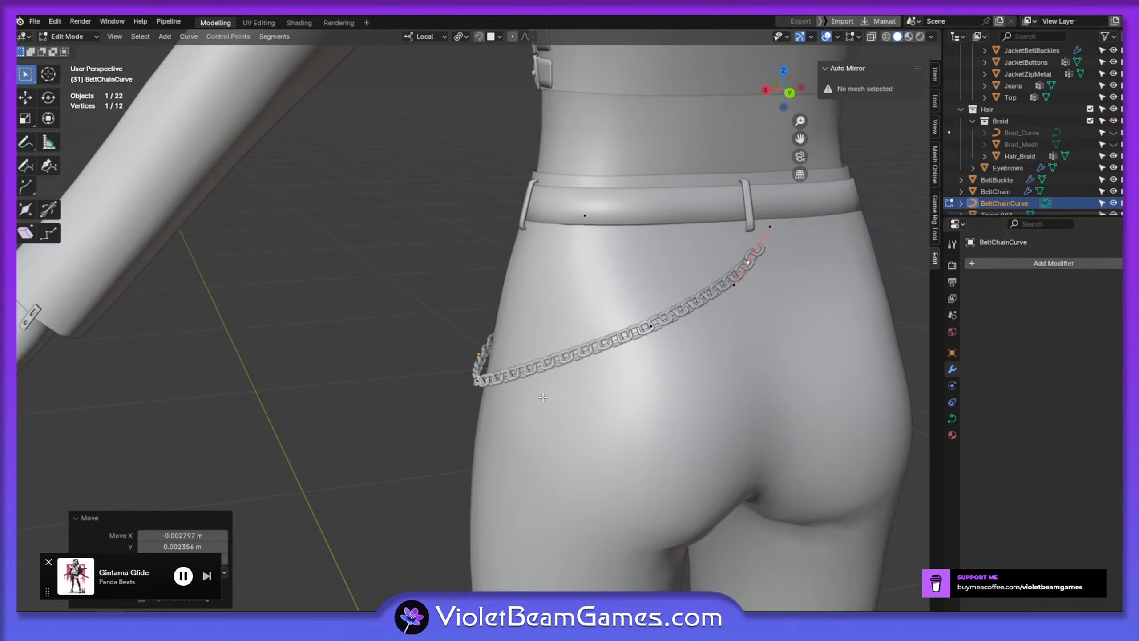
Reposition the buttock control point in rear and side views so the chain rests against the body
{"action": "middle_click_drag", "start_coordinate": [566, 407], "coordinate": [578, 362]}
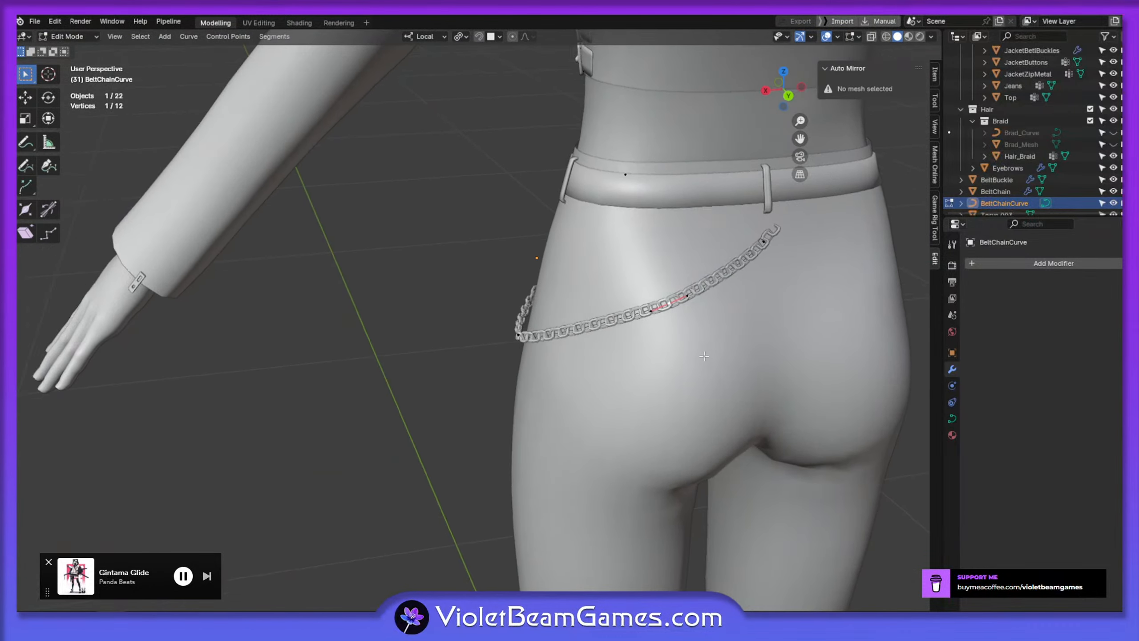
{"action": "middle_click_drag", "start_coordinate": [700, 361], "coordinate": [767, 323]}
{"action": "key", "text": "g"}
{"action": "left_click", "coordinate": [678, 352]}
{"action": "key", "text": "g"}
{"action": "left_click", "coordinate": [771, 324]}
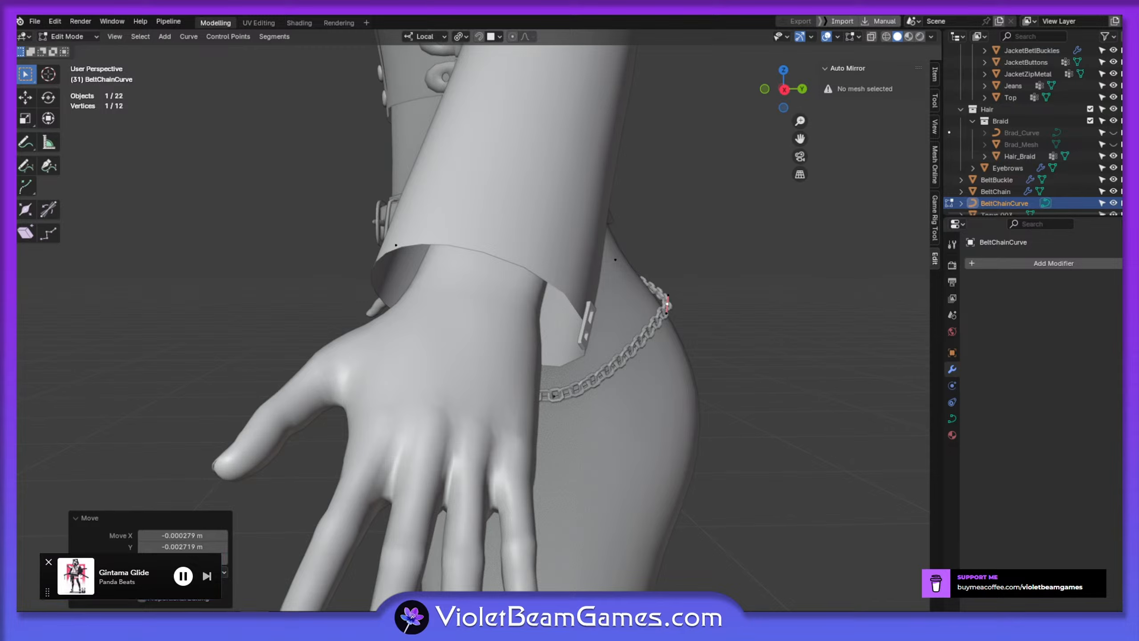
Stretch the buttock point's lower handle down toward the hip and lower the point slightly
{"action": "middle_click_drag", "start_coordinate": [722, 330], "coordinate": [660, 334]}
{"action": "key", "text": "g"}
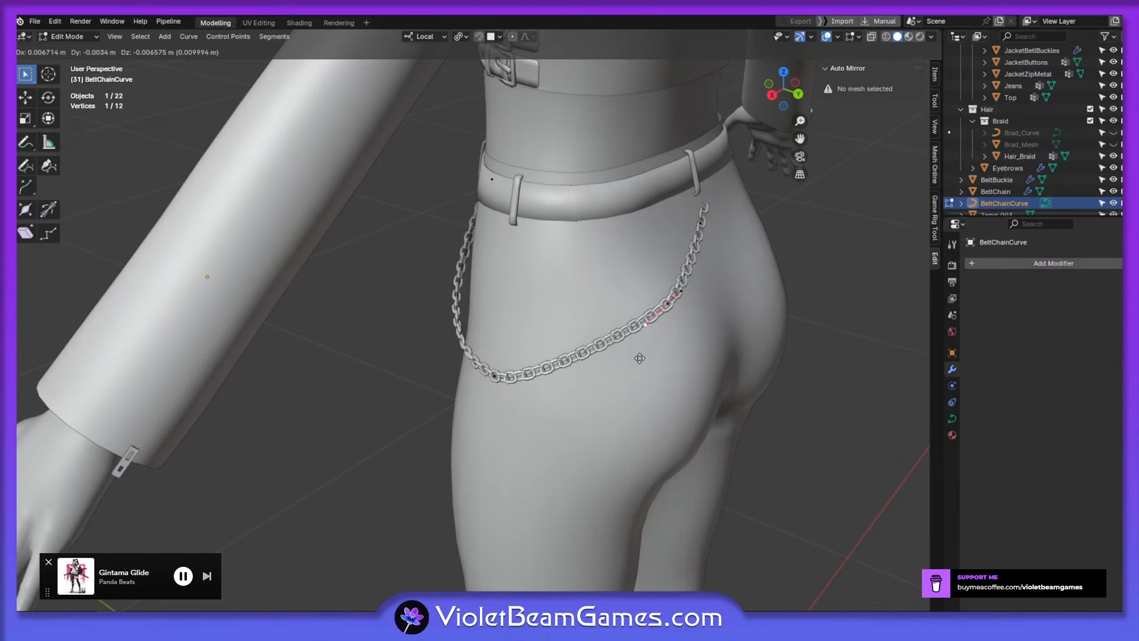
{"action": "left_click", "coordinate": [600, 457]}
{"action": "middle_click_drag", "start_coordinate": [599, 457], "coordinate": [617, 412]}
{"action": "left_click", "coordinate": [710, 304]}
{"action": "middle_click_drag", "start_coordinate": [710, 304], "coordinate": [718, 315]}
{"action": "left_click", "coordinate": [691, 322]}
{"action": "key", "text": "g"}
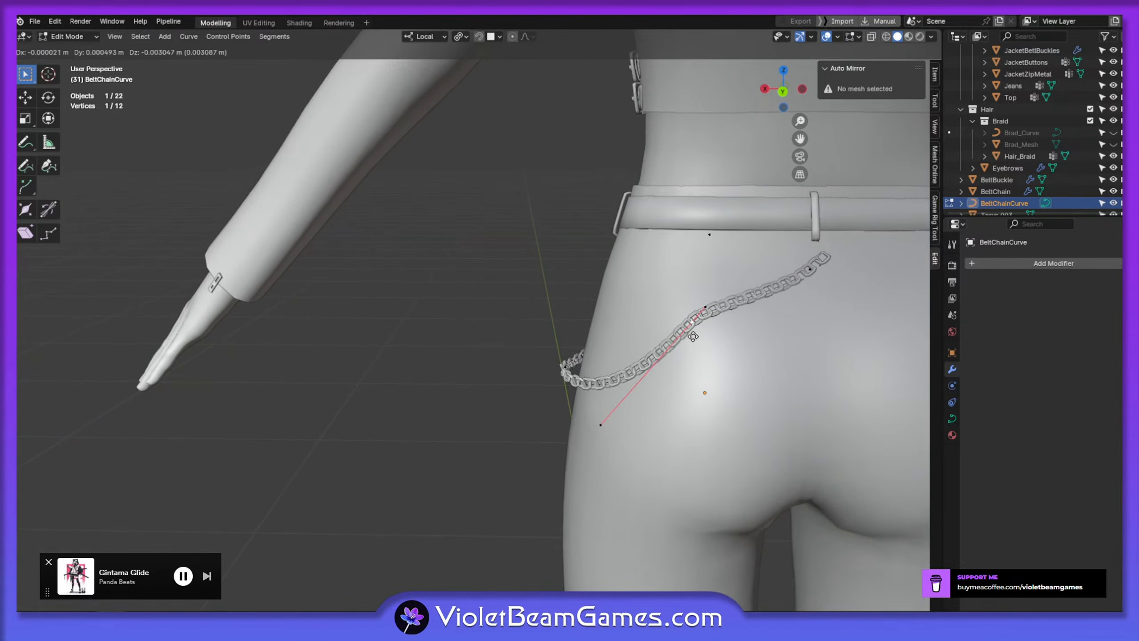
{"action": "left_click", "coordinate": [696, 333]}
Rotate the buttock point's handles by 14.6° and adjust the upper handle against the body
{"action": "left_click", "coordinate": [714, 315]}
{"action": "key", "text": "r"}
{"action": "left_click", "coordinate": [730, 335]}
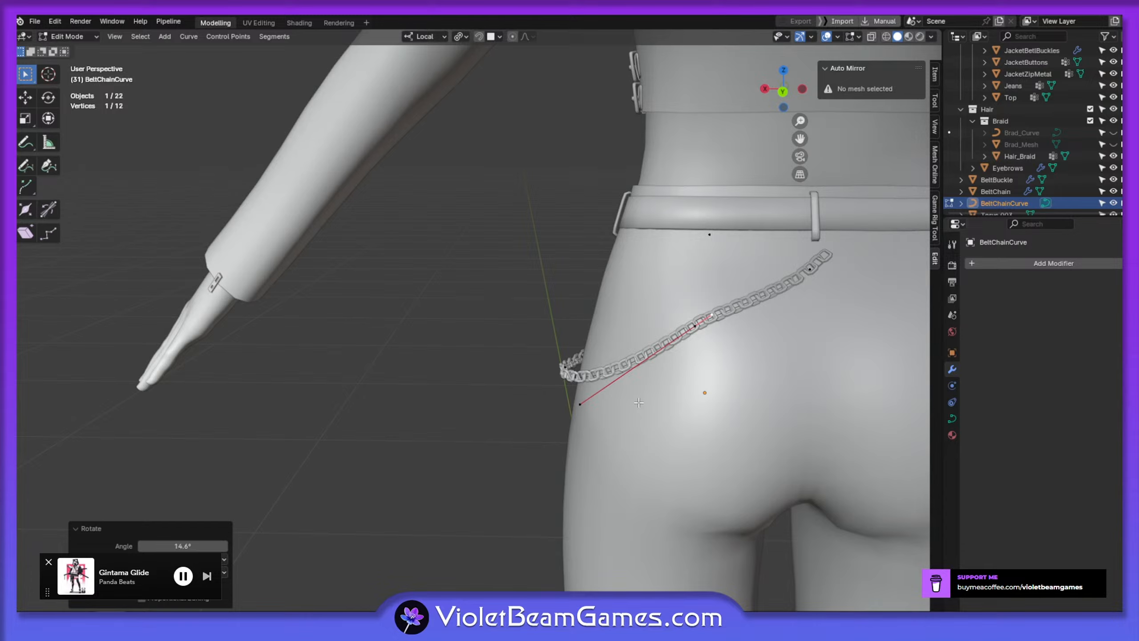
{"action": "middle_click_drag", "start_coordinate": [634, 405], "coordinate": [746, 348]}
{"action": "key", "text": "g"}
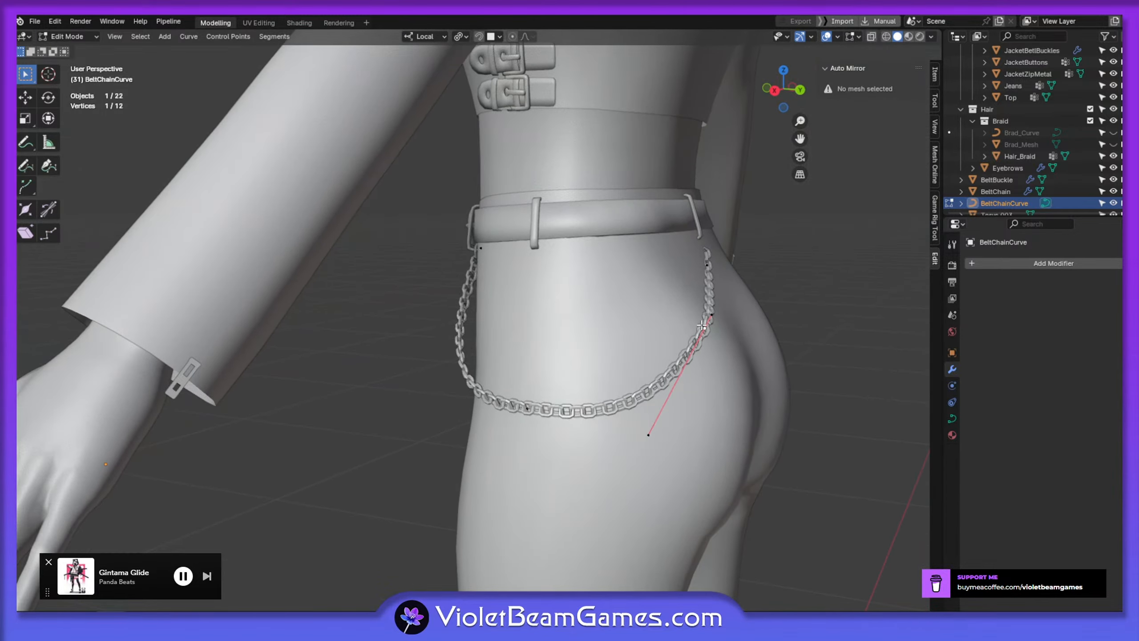
{"action": "left_click", "coordinate": [708, 343]}
Nudge and slightly rotate the front end point at the connector ring, and pull its lower handle straight down
{"action": "left_click", "coordinate": [467, 322]}
{"action": "middle_click_drag", "start_coordinate": [467, 322], "coordinate": [487, 243]}
{"action": "scroll", "coordinate": [475, 231], "scroll_direction": "up", "scroll_amount": 1}
{"action": "key", "text": "g"}
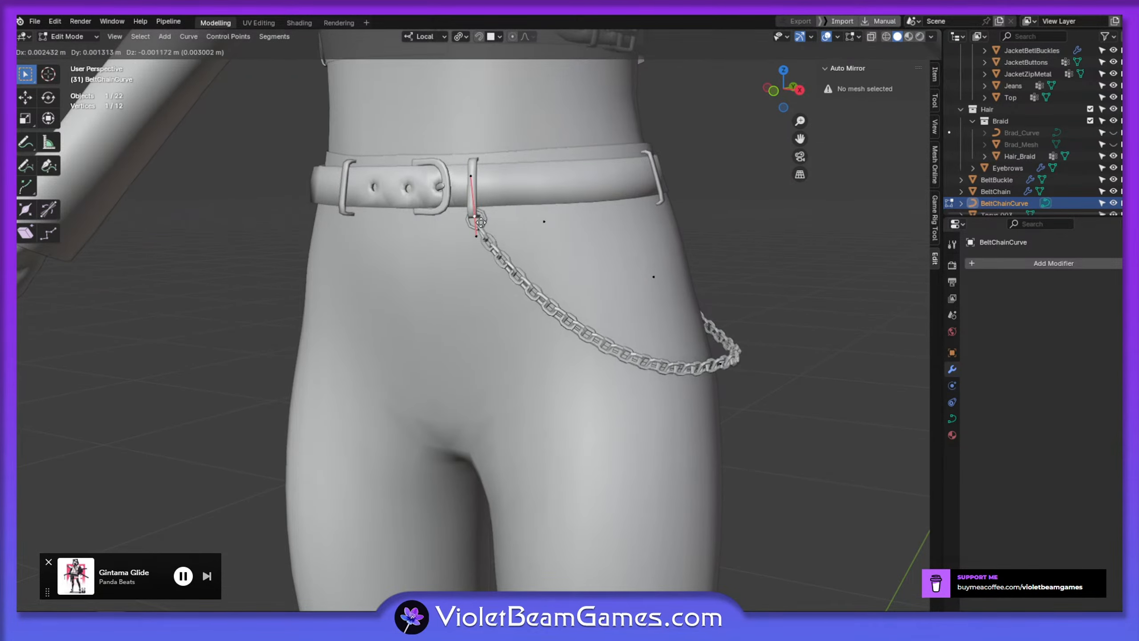
{"action": "left_click", "coordinate": [476, 219]}
{"action": "key", "text": "r"}
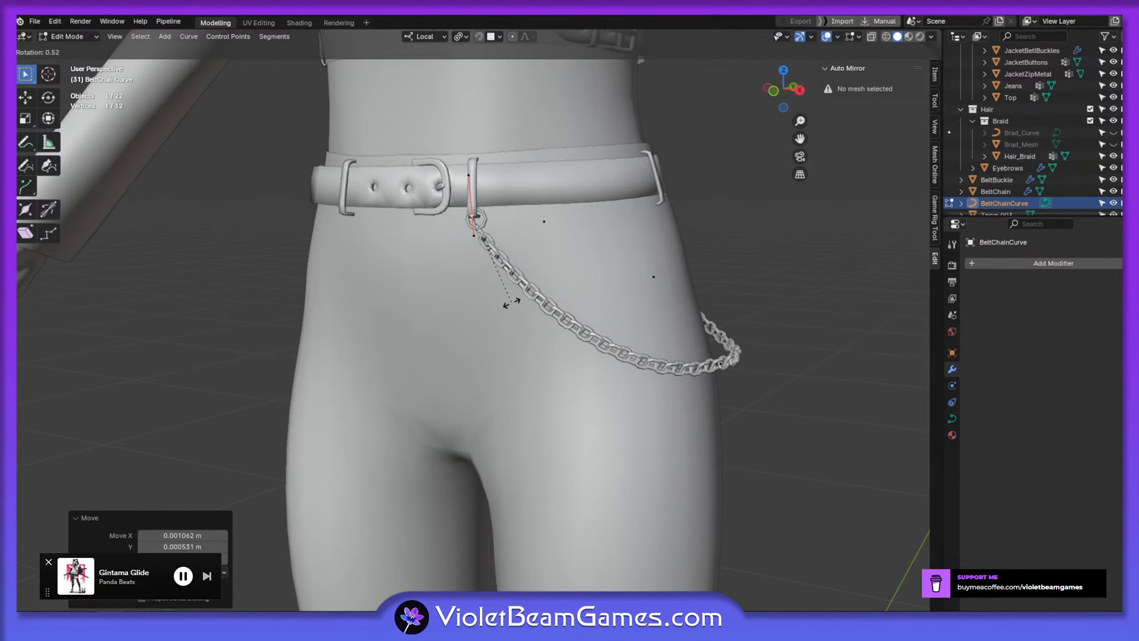
{"action": "left_click", "coordinate": [512, 300]}
{"action": "key", "text": "g"}
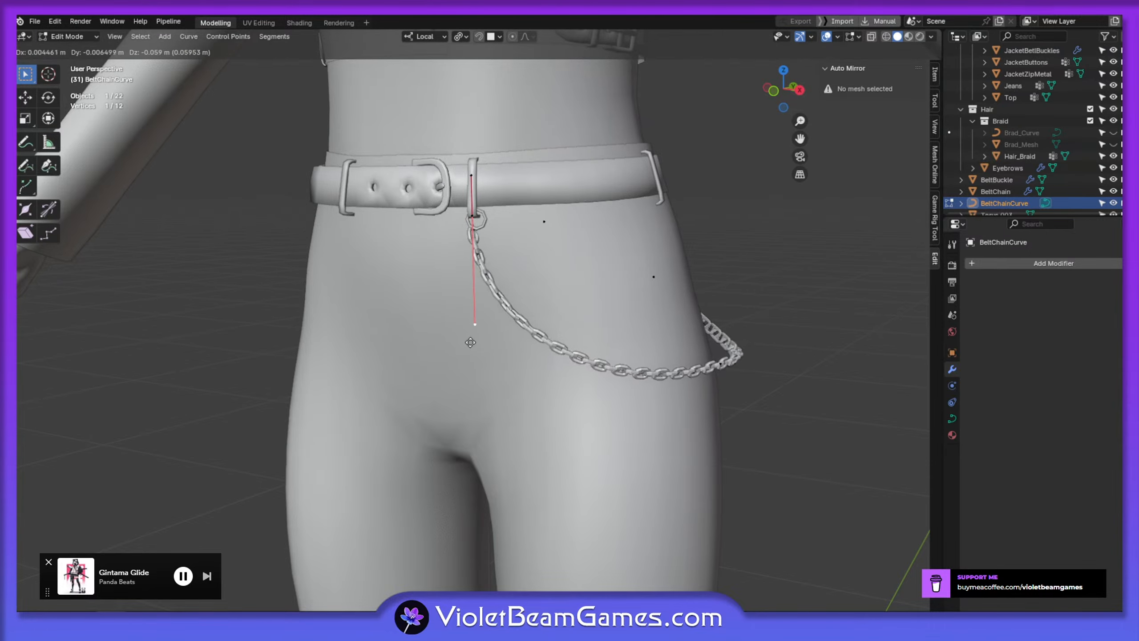
{"action": "left_click", "coordinate": [472, 377]}
Nudge the chain curve's front end point up toward the connector ring and adjust its tilt to orient the first links
{"action": "left_click", "coordinate": [472, 215]}
{"action": "key", "text": "g"}
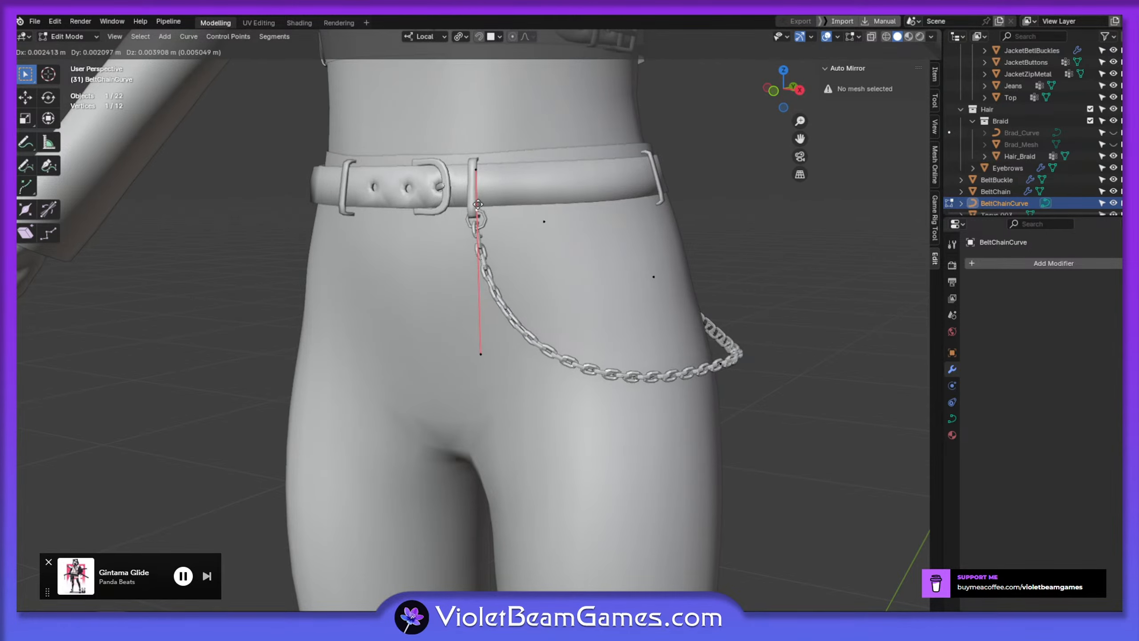
{"action": "left_click", "coordinate": [477, 205]}
{"action": "middle_click_drag", "start_coordinate": [477, 205], "coordinate": [504, 244]}
{"action": "key", "text": "r"}
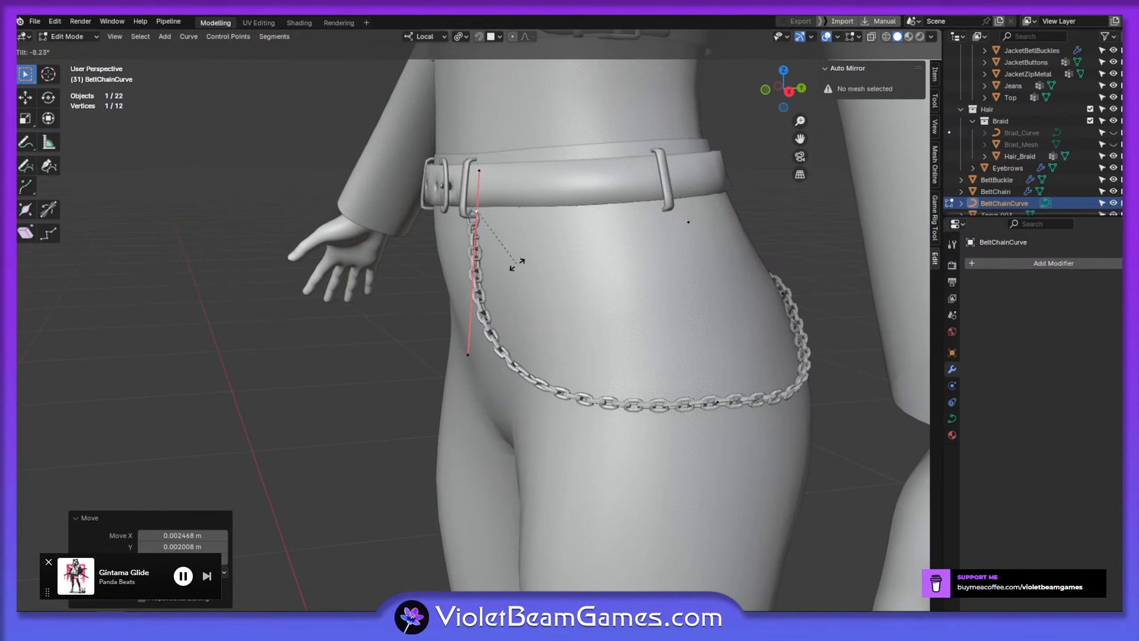
{"action": "left_click", "coordinate": [546, 204]}
Move the hip-side control point closer to the thigh in front view and adjust its tilt so the links lie against the body
{"action": "middle_click_drag", "start_coordinate": [546, 205], "coordinate": [737, 376]}
{"action": "key", "text": "g"}
{"action": "left_click", "coordinate": [734, 393]}
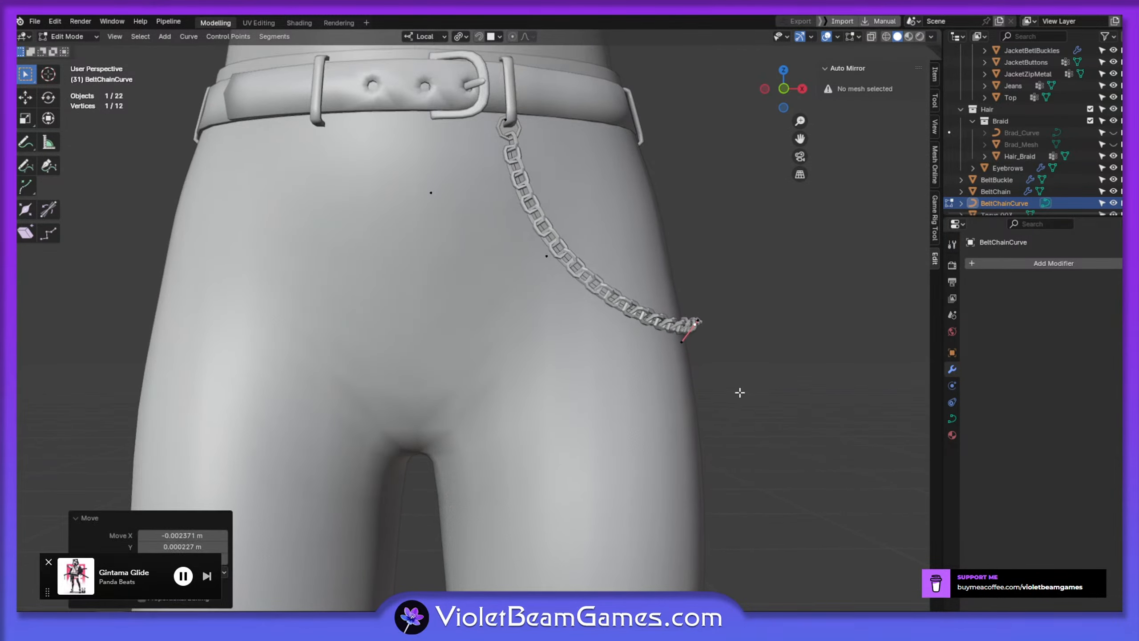
{"action": "key", "text": "ctrl+t"}
{"action": "left_click", "coordinate": [755, 336]}
{"action": "key", "text": "g"}
{"action": "left_click", "coordinate": [750, 343]}
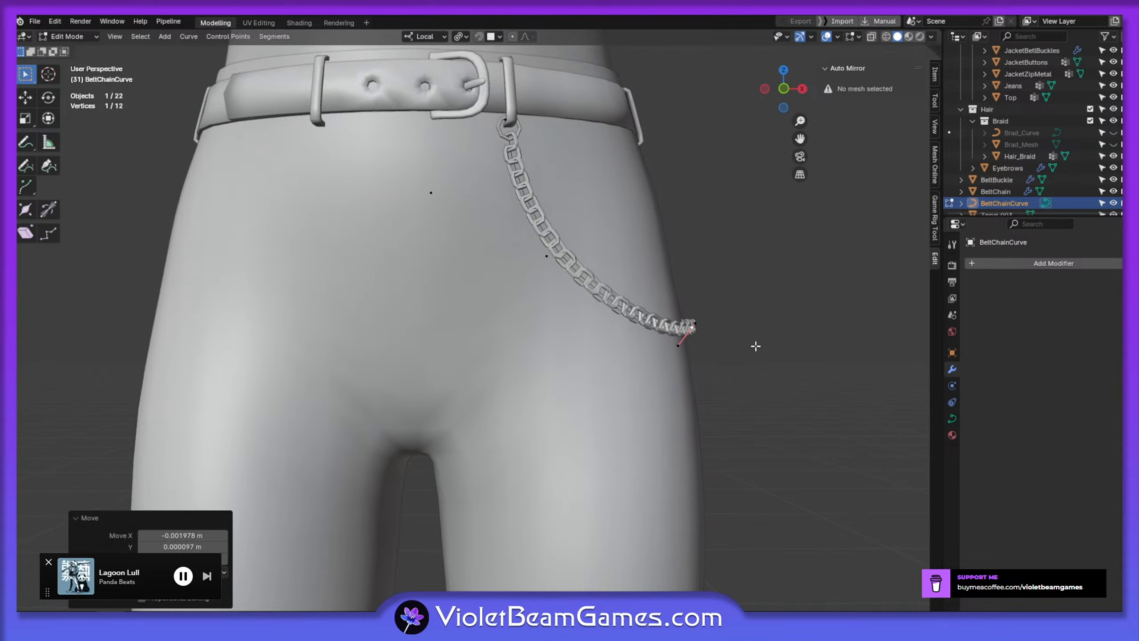
{"action": "mouse_move", "coordinate": [755, 340]}
{"action": "middle_mouse_down"}
{"action": "mouse_move", "coordinate": [737, 352]}
{"action": "mouse_move", "coordinate": [756, 326]}
{"action": "middle_mouse_up"}
{"action": "left_click", "coordinate": [756, 330]}
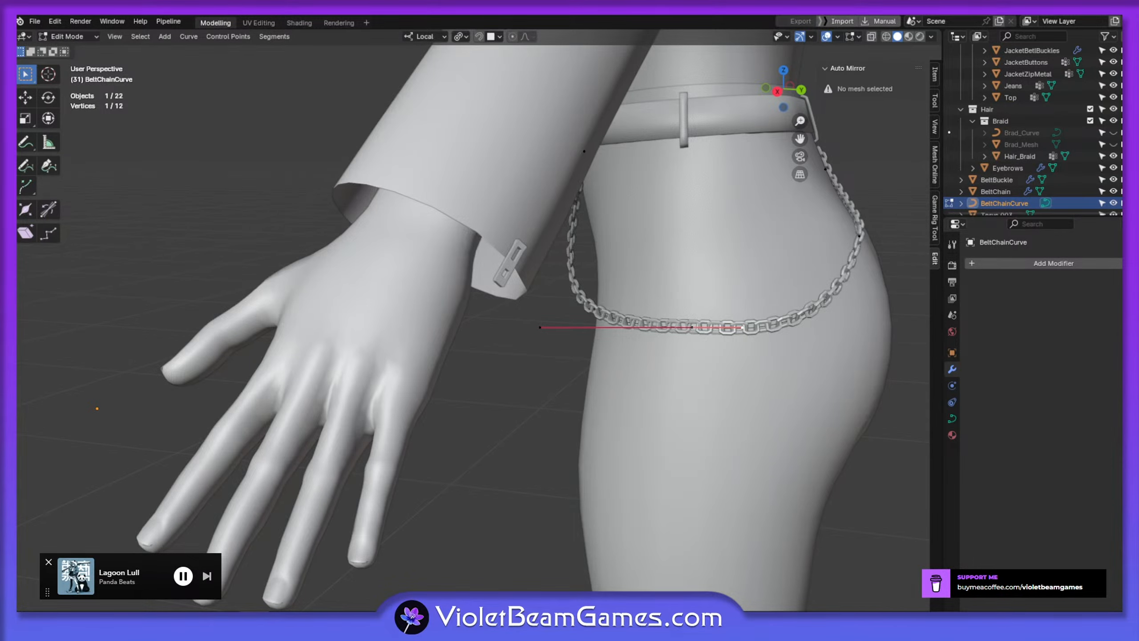
Reposition the hip-side point's front handle from the side to smooth the chain's sag across the thigh
{"action": "middle_click_drag", "start_coordinate": [733, 247], "coordinate": [702, 275]}
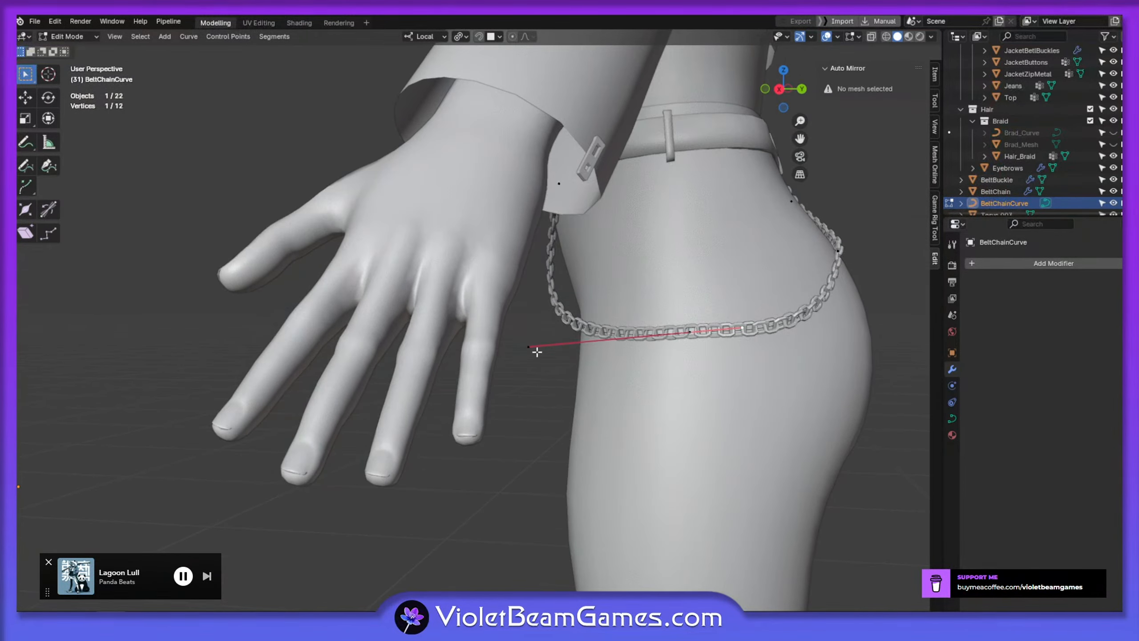
{"action": "middle_click_drag", "start_coordinate": [537, 352], "coordinate": [549, 345]}
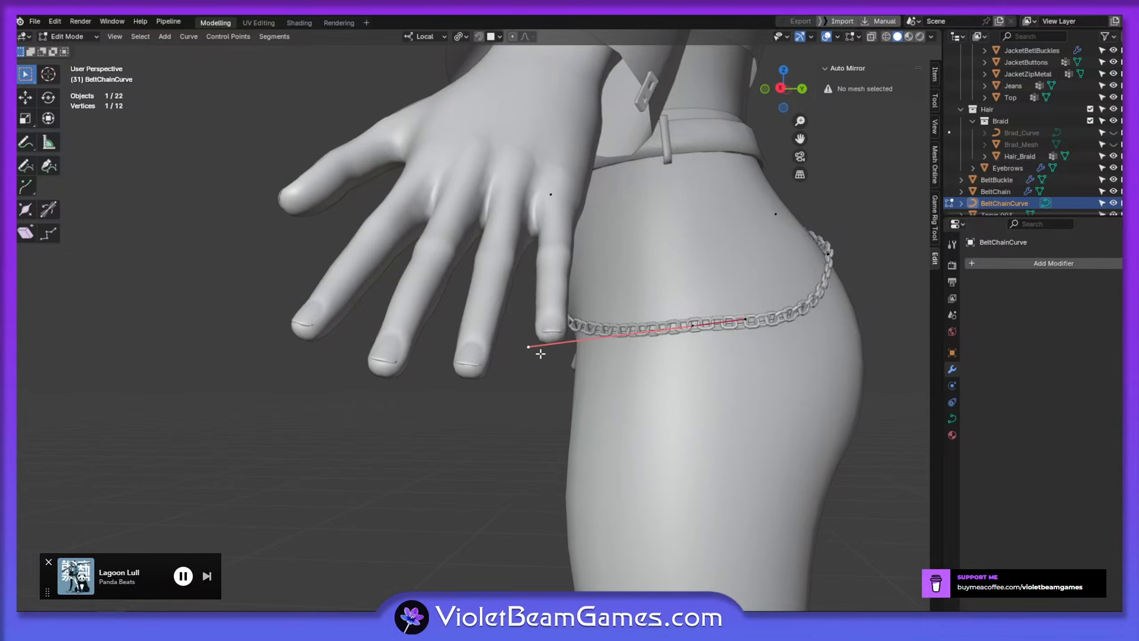
{"action": "key", "text": "g"}
{"action": "left_click", "coordinate": [545, 352]}
{"action": "middle_click_drag", "start_coordinate": [545, 352], "coordinate": [626, 361]}
{"action": "left_click", "coordinate": [645, 359]}
{"action": "key", "text": "g"}
{"action": "left_click", "coordinate": [615, 365]}
Adjust the hip-side point's rear and front handles as seen from above so the chain wraps evenly around the hip
{"action": "scroll", "coordinate": [632, 314], "scroll_direction": "down", "scroll_amount": 2}
{"action": "middle_click_drag", "start_coordinate": [632, 314], "coordinate": [666, 418]}
{"action": "key", "text": "g"}
{"action": "left_click", "coordinate": [752, 407]}
{"action": "key", "text": "g"}
{"action": "left_click", "coordinate": [710, 410]}
{"action": "key", "text": "g"}
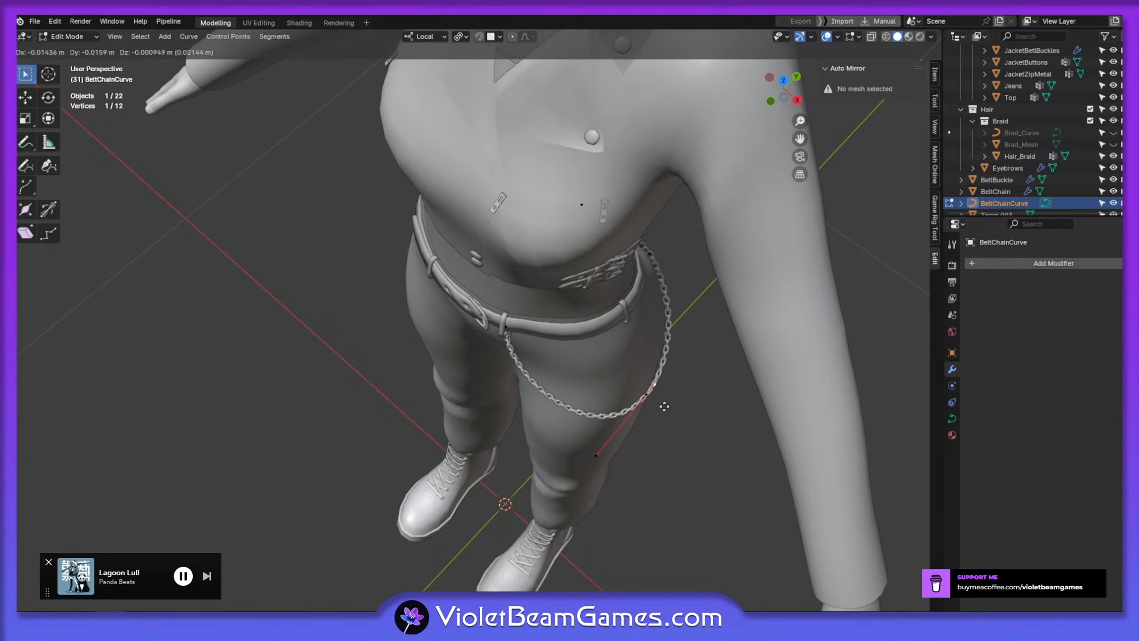
{"action": "key", "text": "y"}
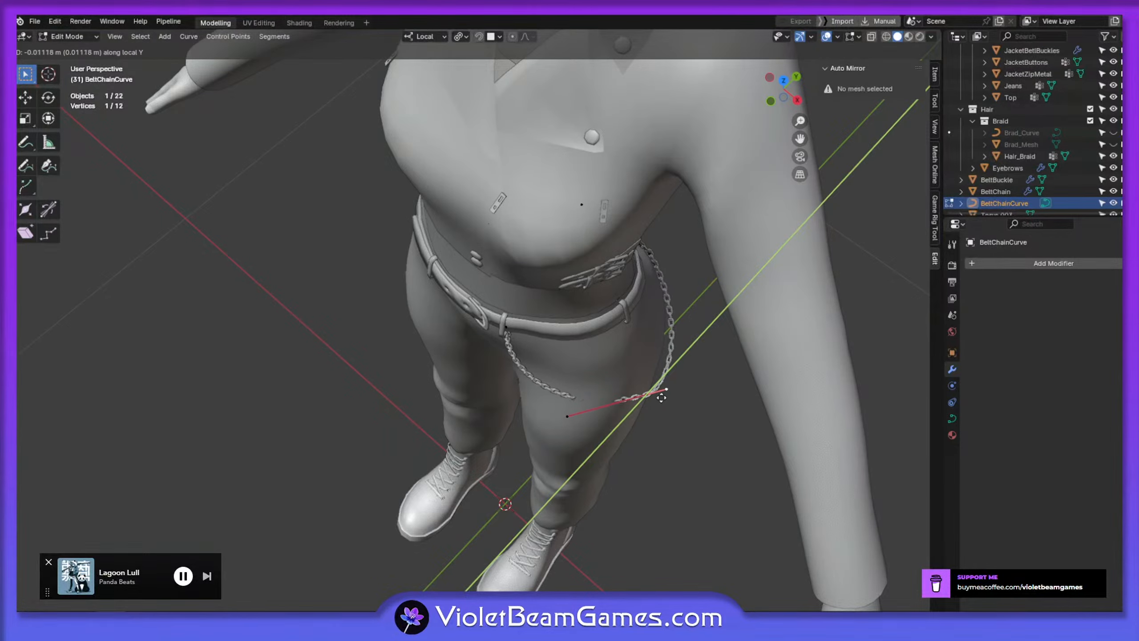
{"action": "key", "text": "y"}
{"action": "middle_click_drag", "start_coordinate": [666, 389], "coordinate": [673, 387]}
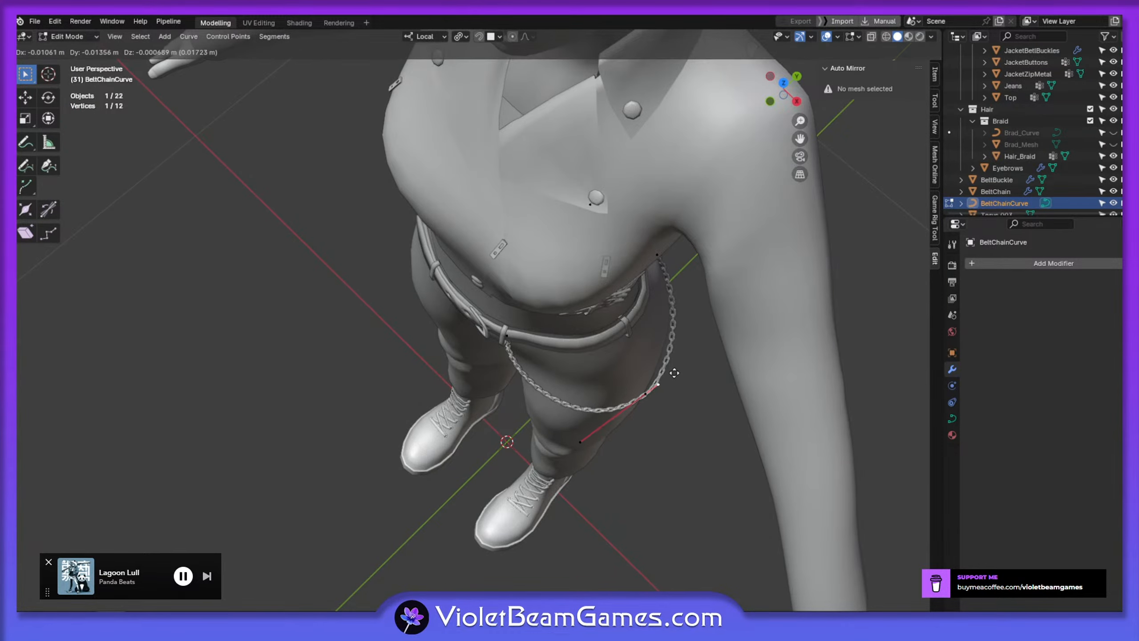
{"action": "left_click", "coordinate": [674, 373]}
{"action": "key", "text": "g"}
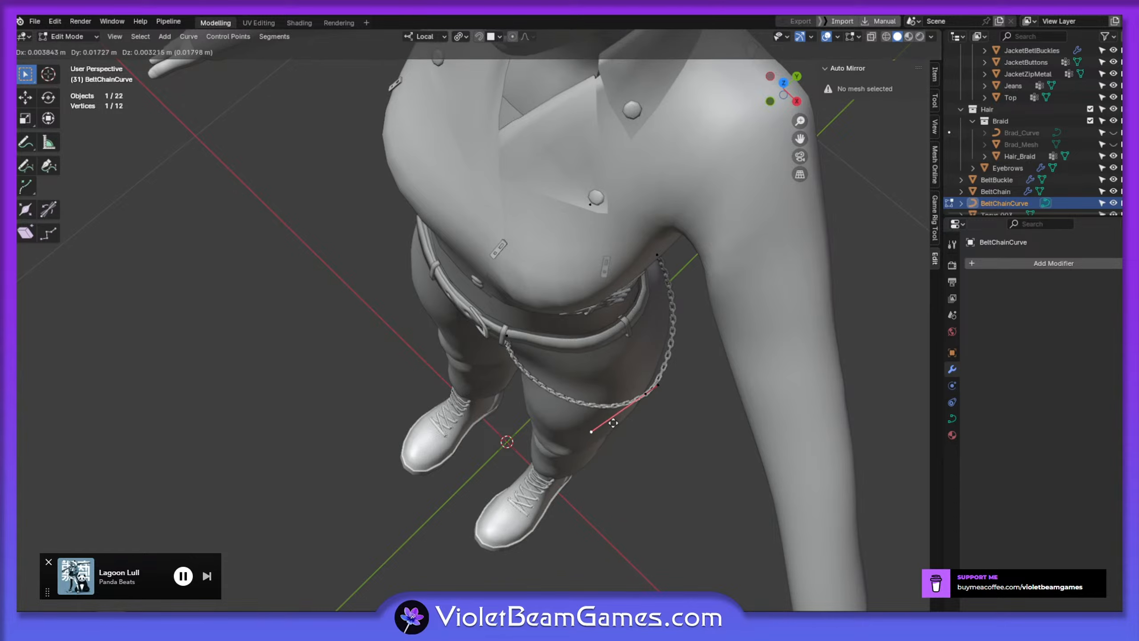
{"action": "left_click", "coordinate": [616, 420]}
Duplicate the connector ring within its own mesh and move the copy toward the back of the belt
{"action": "middle_click_drag", "start_coordinate": [616, 419], "coordinate": [620, 373]}
{"action": "middle_click_drag", "start_coordinate": [747, 303], "coordinate": [811, 313]}
{"action": "middle_click_drag", "start_coordinate": [570, 297], "coordinate": [632, 293]}
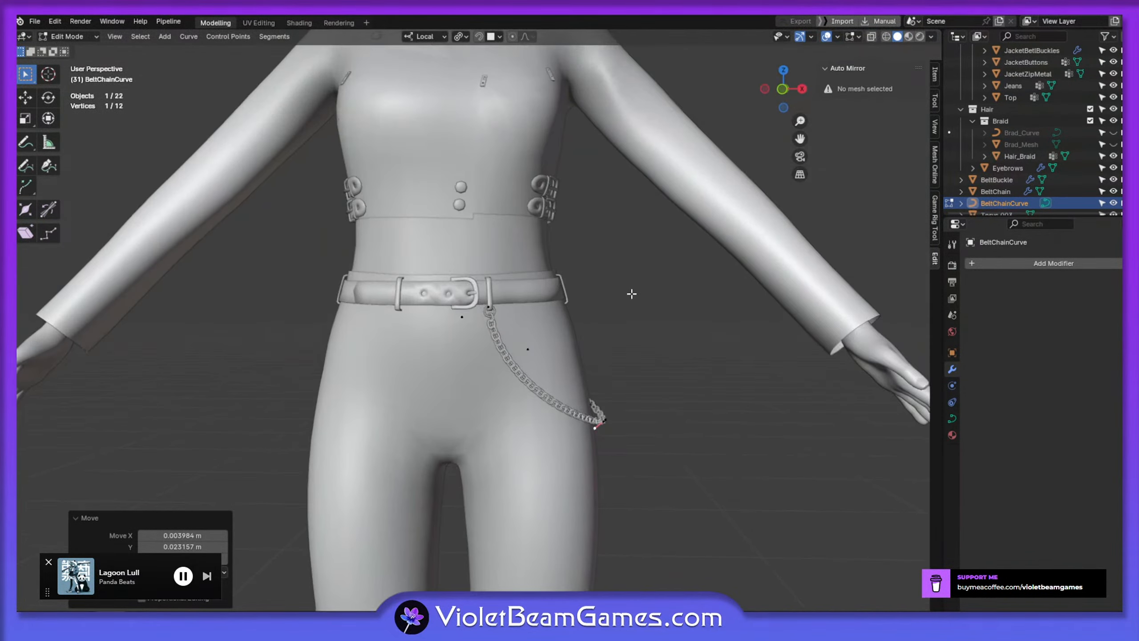
{"action": "scroll", "coordinate": [468, 300], "scroll_direction": "up", "scroll_amount": 4}
{"action": "key", "text": "Tab"}
{"action": "left_click", "coordinate": [525, 326]}
{"action": "key", "text": "Tab"}
{"action": "middle_click_drag", "start_coordinate": [524, 326], "coordinate": [447, 373]}
{"action": "key", "text": "shift+d"}
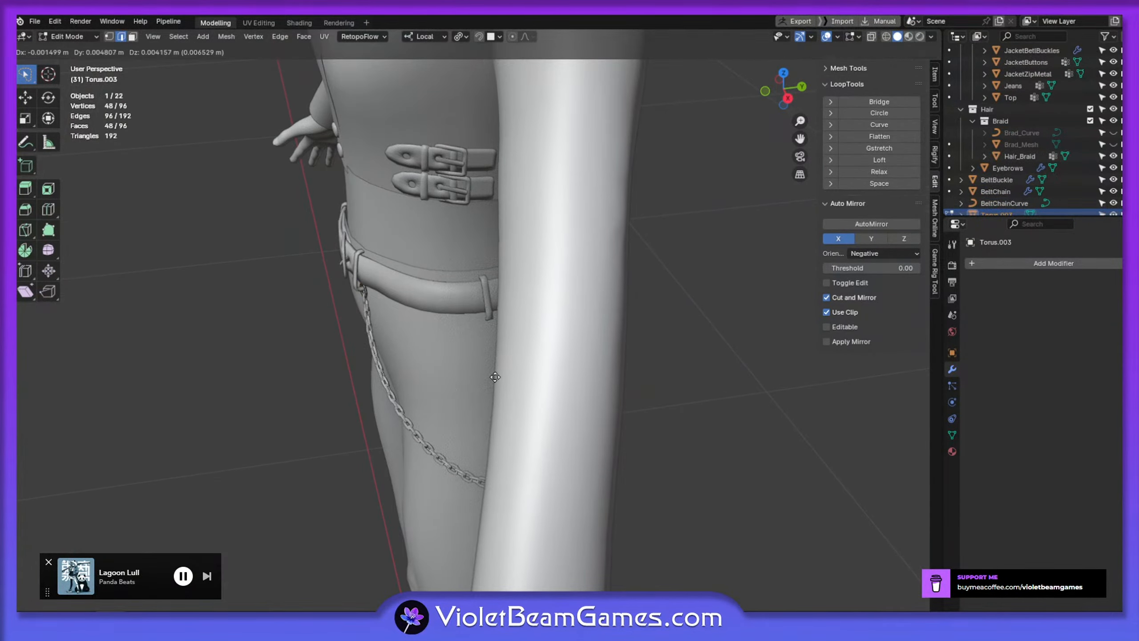
{"action": "left_click", "coordinate": [667, 338]}
Move the duplicated ring beside the lower end of the rear belt loop
{"action": "middle_click_drag", "start_coordinate": [667, 338], "coordinate": [489, 363]}
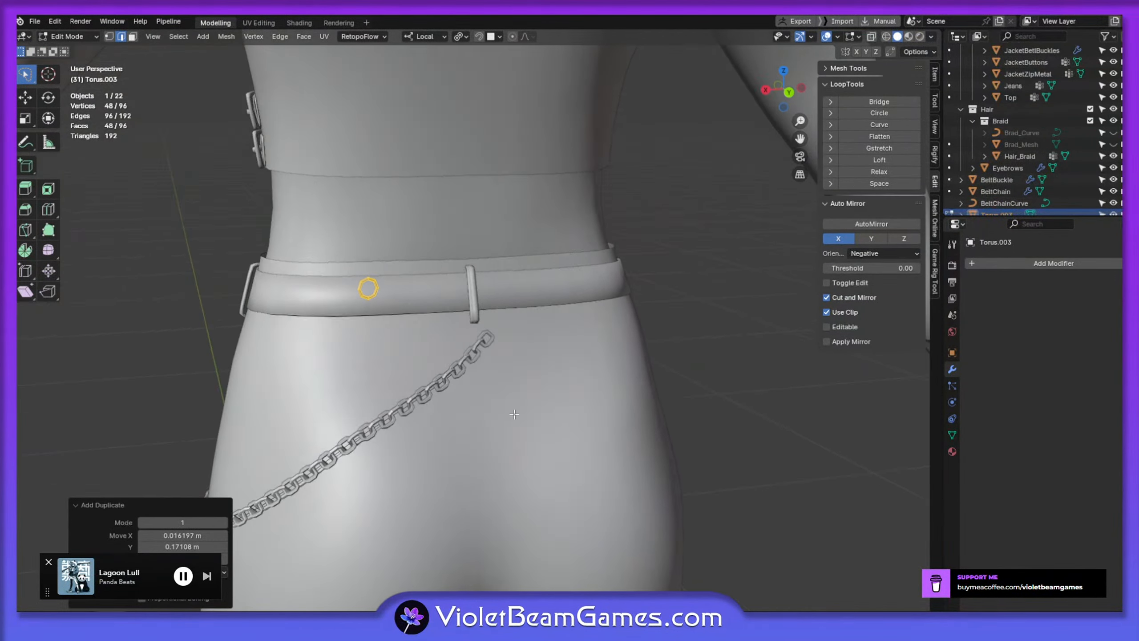
{"action": "scroll", "coordinate": [489, 364], "scroll_direction": "up", "scroll_amount": 4}
{"action": "key", "text": "g"}
{"action": "left_click", "coordinate": [540, 393]}
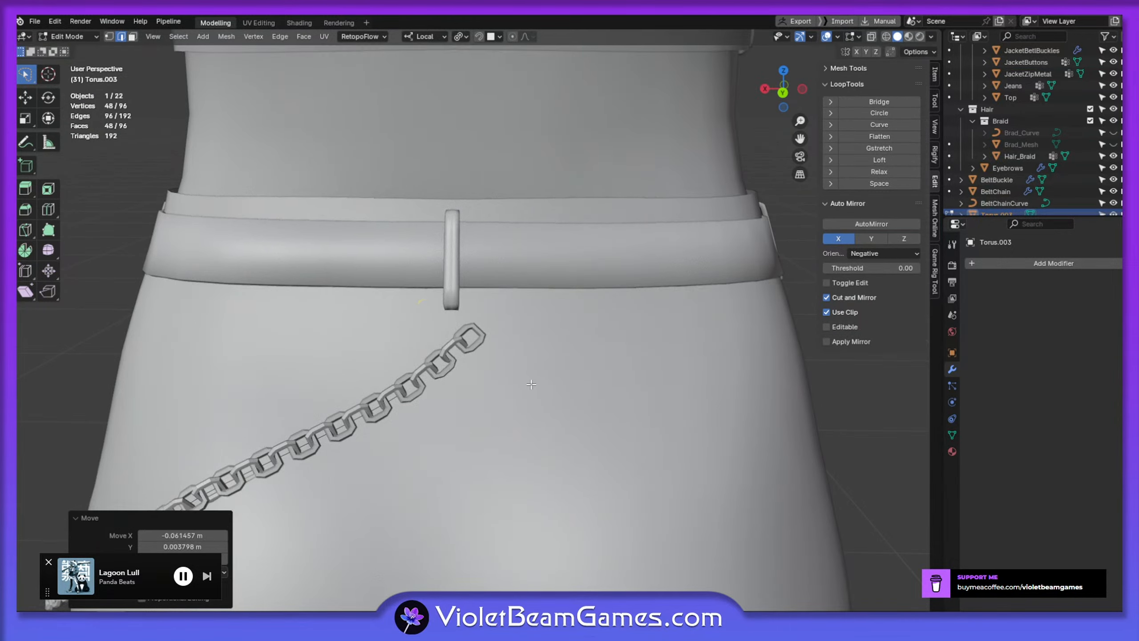
{"action": "middle_click_drag", "start_coordinate": [540, 393], "coordinate": [419, 283]}
{"action": "key", "text": "g"}
{"action": "left_click", "coordinate": [407, 345]}
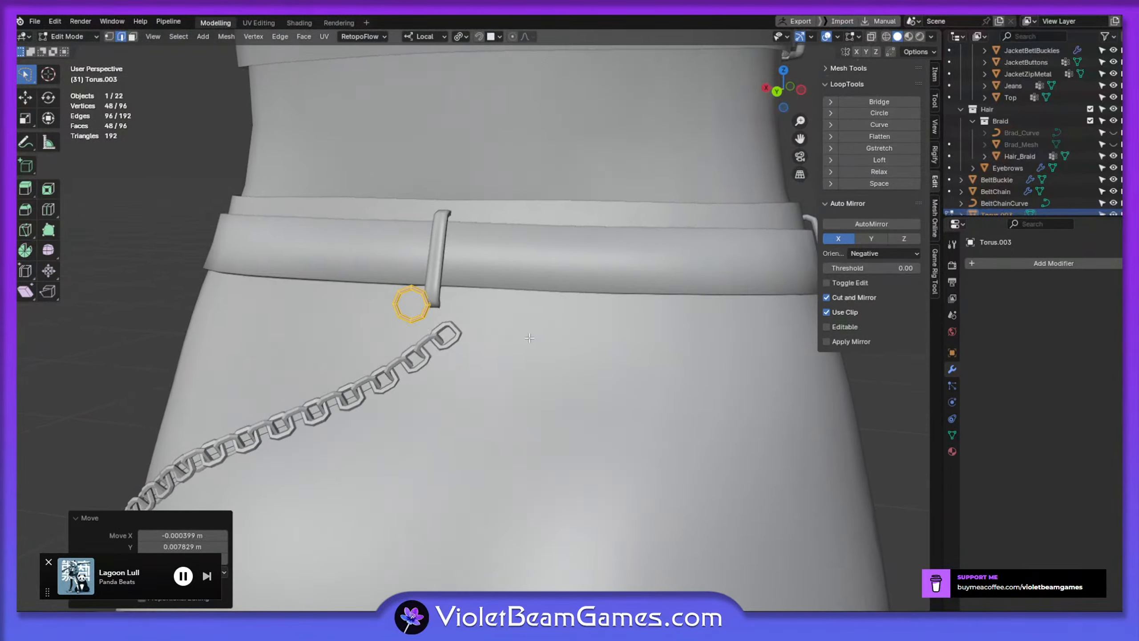
Rotate the duplicated ring freely and shift it onto the rear belt loop's lower end
{"action": "key", "text": "r"}
{"action": "left_click", "coordinate": [413, 252]}
{"action": "middle_click_drag", "start_coordinate": [493, 305], "coordinate": [529, 278]}
{"action": "key", "text": "g"}
{"action": "left_click", "coordinate": [465, 321]}
{"action": "key", "text": "r"}
{"action": "key", "text": "r"}
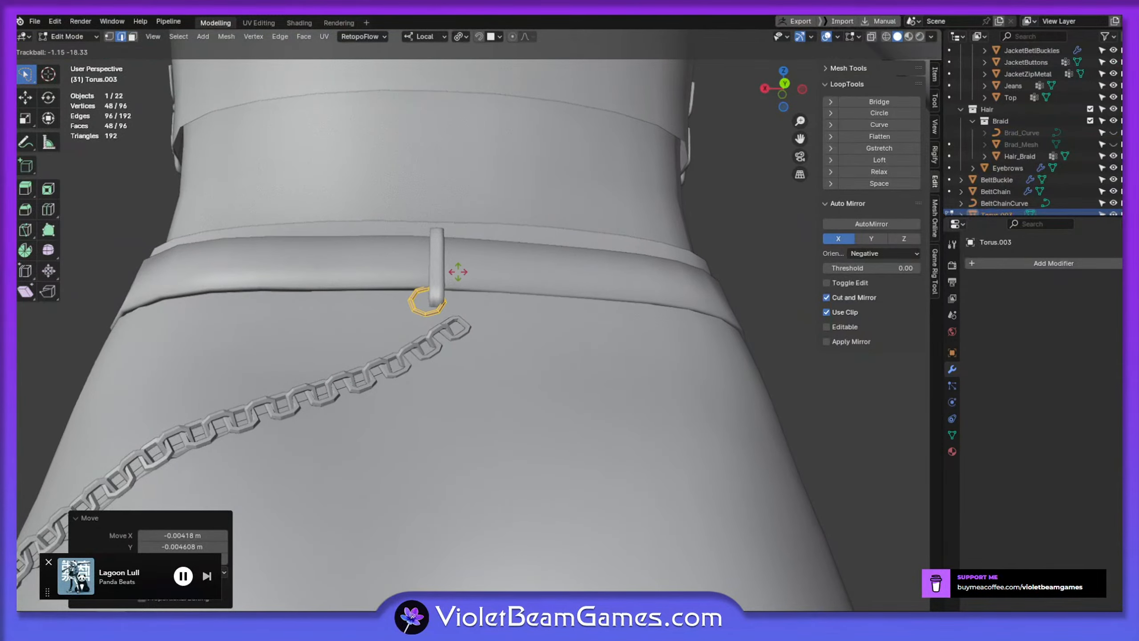
{"action": "left_click", "coordinate": [458, 271]}
Fine-tune the duplicated ring's position and rotation so the rear belt loop passes through it
{"action": "middle_click_drag", "start_coordinate": [458, 272], "coordinate": [529, 366]}
{"action": "key", "text": "g"}
{"action": "left_click", "coordinate": [476, 343]}
{"action": "key", "text": "r"}
{"action": "left_click", "coordinate": [544, 323]}
{"action": "key", "text": "g"}
{"action": "left_click", "coordinate": [548, 325]}
Finish editing the ring mesh and rename its object BeltChainConnectors
{"action": "key", "text": "Tab"}
{"action": "left_click", "coordinate": [432, 354]}
{"action": "middle_click_drag", "start_coordinate": [447, 354], "coordinate": [475, 358]}
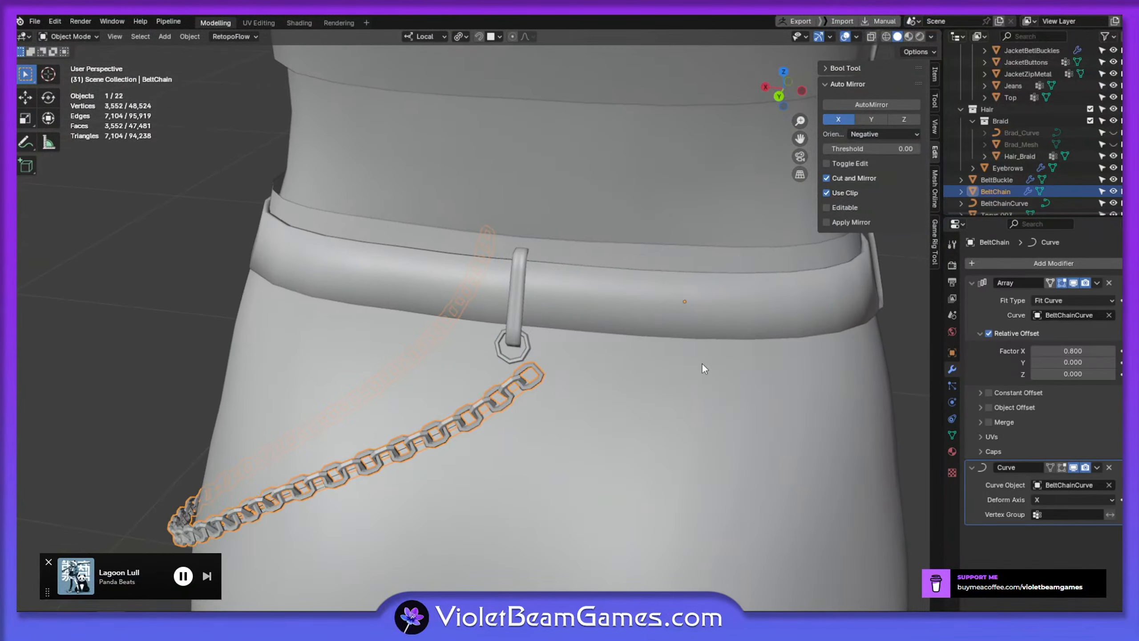
{"action": "scroll", "coordinate": [1005, 203], "scroll_direction": "down", "scroll_amount": 1}
{"action": "left_click", "coordinate": [997, 203]}
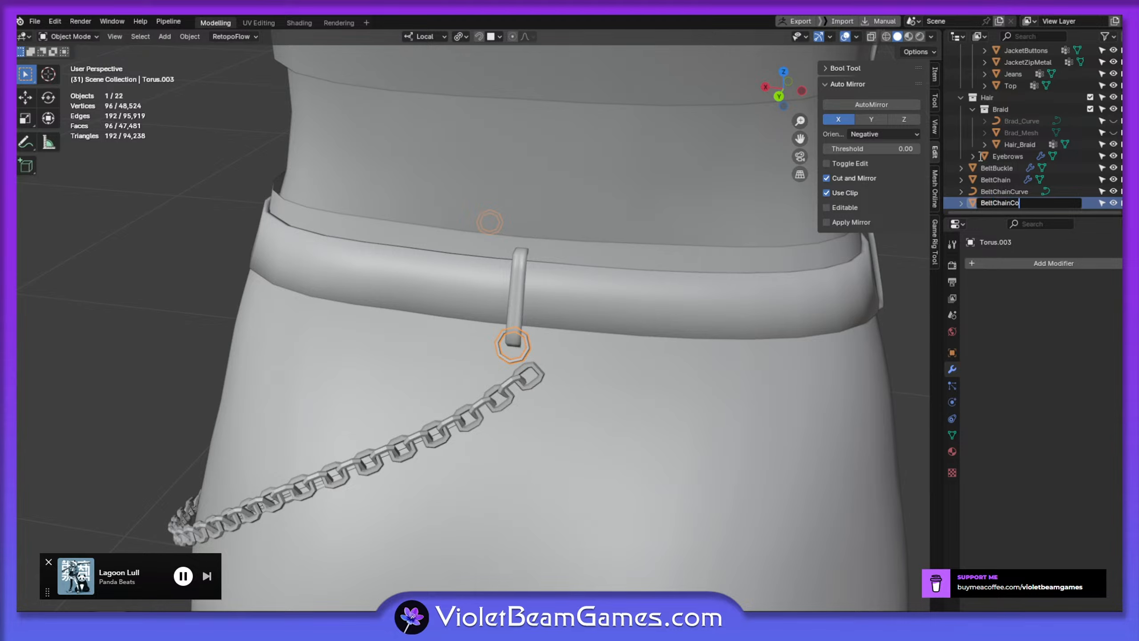
{"action": "type", "text": "s"}
{"action": "key", "text": "Return"}
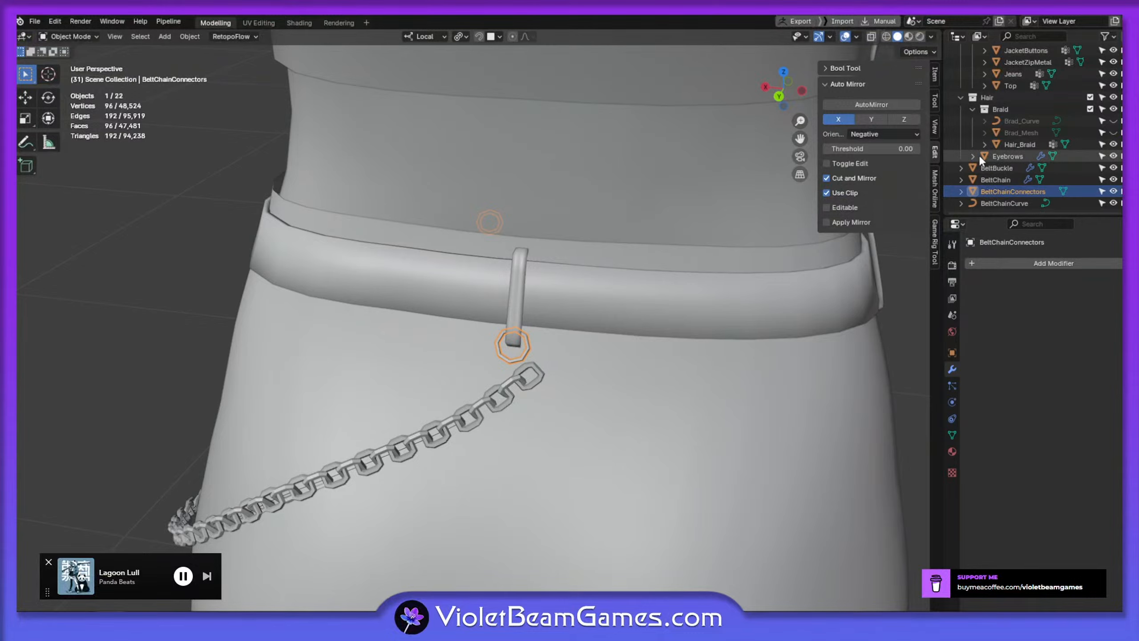
Edit BeltChainCurve and move its rear end point toward the ring under the rear belt loop
{"action": "middle_click_drag", "start_coordinate": [528, 439], "coordinate": [491, 436]}
{"action": "left_click", "coordinate": [991, 203]}
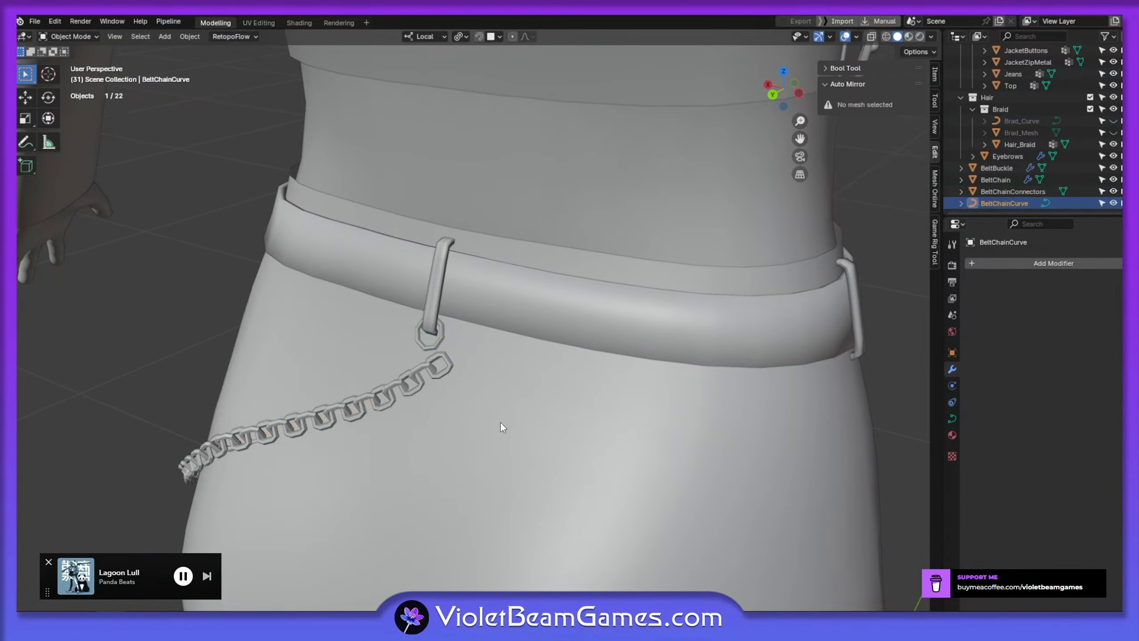
{"action": "middle_click_drag", "start_coordinate": [472, 363], "coordinate": [531, 289]}
{"action": "key", "text": "Tab"}
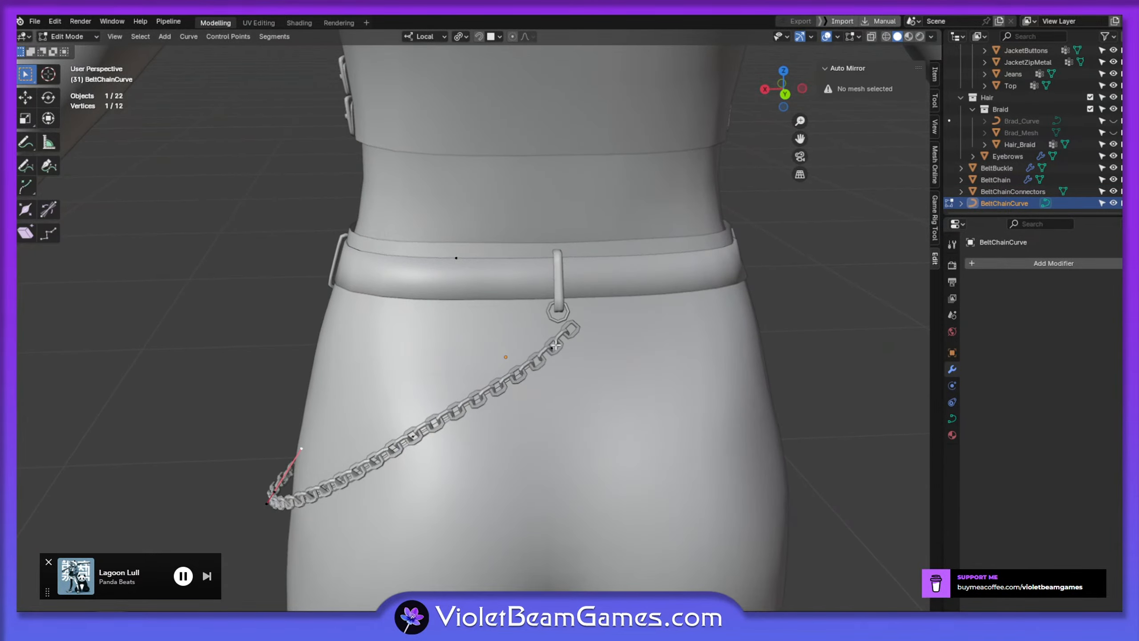
{"action": "key", "text": "g"}
{"action": "left_click", "coordinate": [604, 334]}
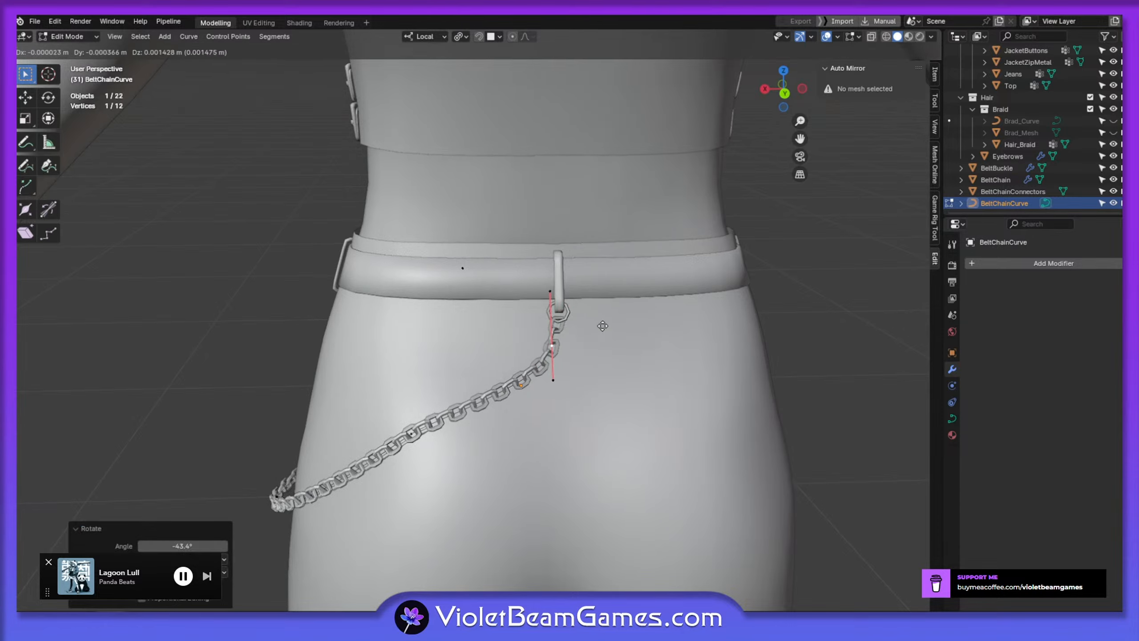
Move the lower handle of the chain curve's end point below the back belt loop to reshape the hanging end
{"action": "mouse_move", "coordinate": [602, 326]}
{"action": "middle_mouse_down"}
{"action": "mouse_move", "coordinate": [556, 398]}
{"action": "mouse_move", "coordinate": [596, 306]}
{"action": "middle_mouse_up"}
{"action": "left_click", "coordinate": [555, 387]}
{"action": "scroll", "coordinate": [557, 388], "scroll_direction": "down", "scroll_amount": 2}
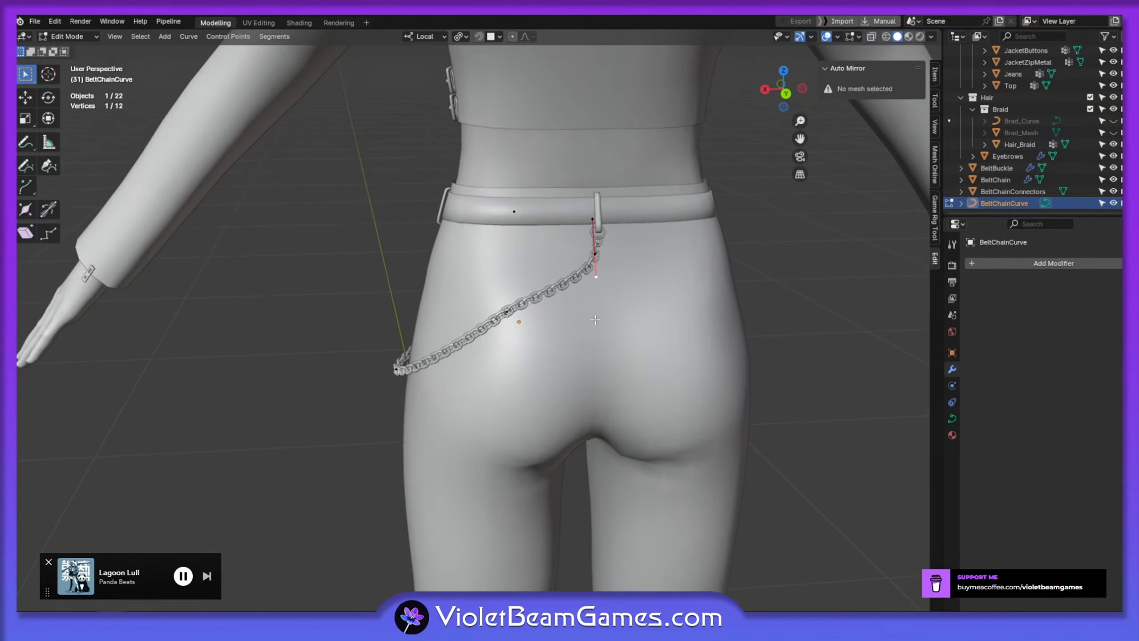
{"action": "middle_click_drag", "start_coordinate": [590, 359], "coordinate": [568, 379]}
{"action": "key", "text": "g"}
{"action": "left_click", "coordinate": [599, 381]}
Move and rotate the chain curve's control point on the back of the hip so the links follow the body
{"action": "key", "text": "g"}
{"action": "left_click", "coordinate": [700, 365]}
{"action": "key", "text": "g"}
{"action": "left_click", "coordinate": [608, 369]}
{"action": "key", "text": "g"}
{"action": "left_click", "coordinate": [542, 377]}
{"action": "key", "text": "r"}
{"action": "left_click", "coordinate": [549, 397]}
{"action": "key", "text": "g"}
{"action": "left_click", "coordinate": [545, 403]}
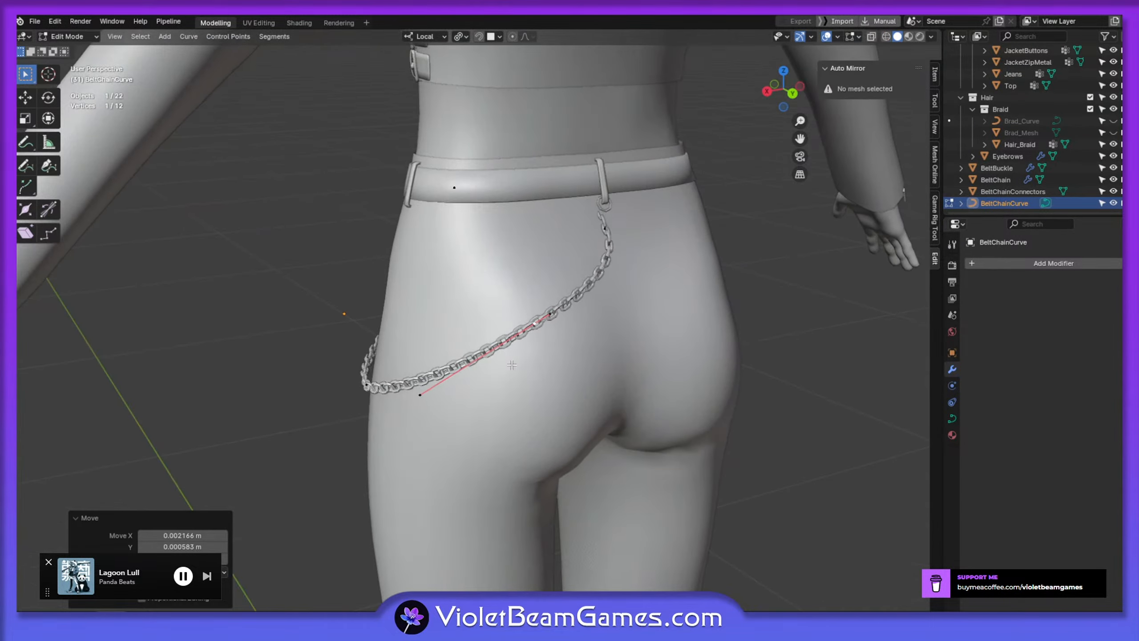
Tilt the rear hip control point and pull its lower handle further down to round out the chain's sag
{"action": "key", "text": "ctrl+t"}
{"action": "left_click", "coordinate": [566, 340]}
{"action": "middle_click_drag", "start_coordinate": [566, 340], "coordinate": [438, 429]}
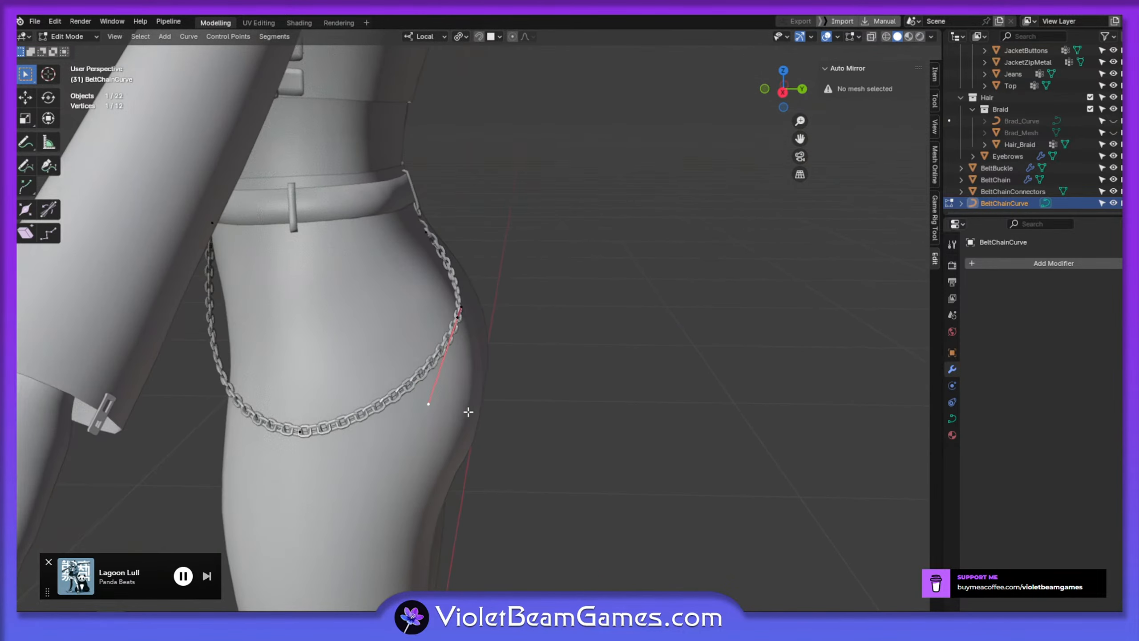
{"action": "key", "text": "g"}
{"action": "left_click", "coordinate": [437, 474]}
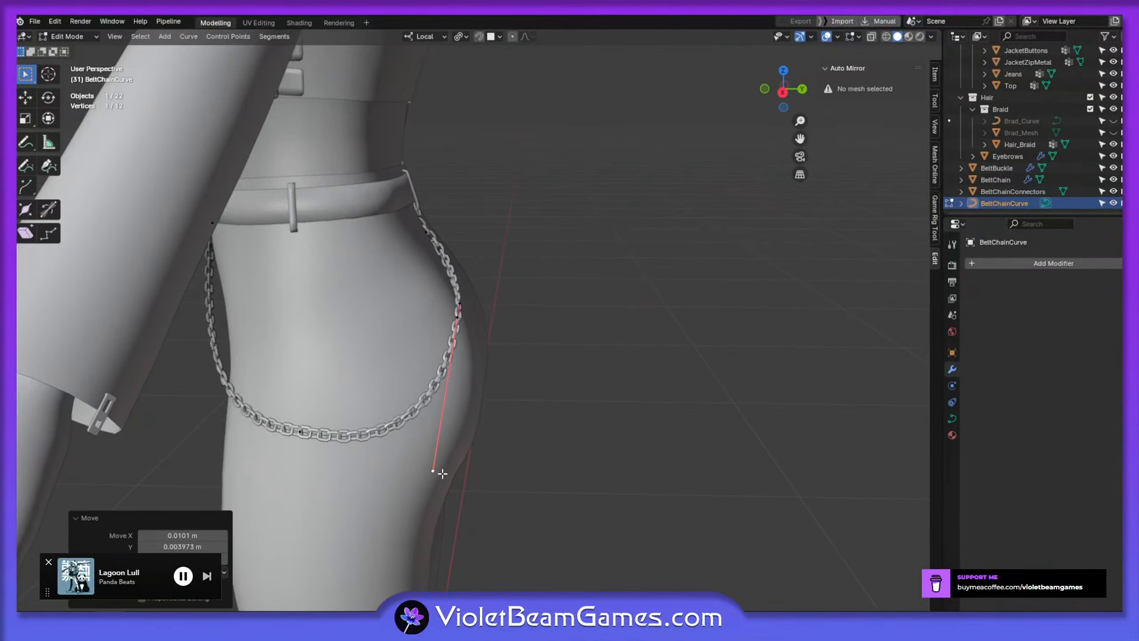
Lower the chain curve's bottom control point on the outer thigh so the chain hangs deeper
{"action": "scroll", "coordinate": [438, 471], "scroll_direction": "down", "scroll_amount": 3}
{"action": "middle_click_drag", "start_coordinate": [407, 416], "coordinate": [439, 379], "text": "shift"}
{"action": "left_click", "coordinate": [424, 349]}
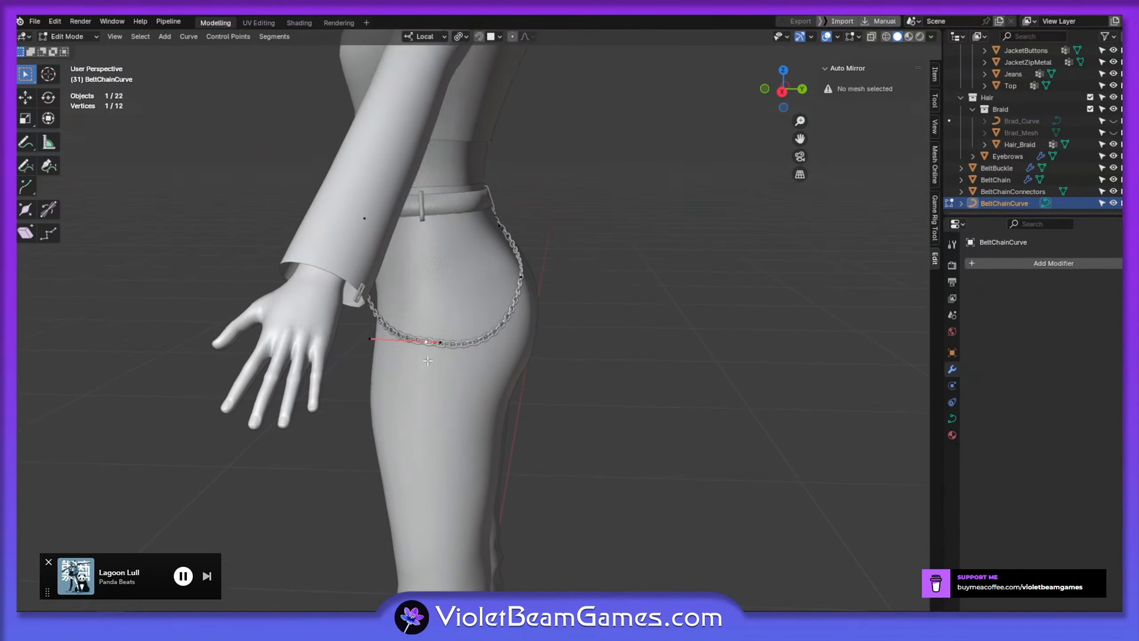
{"action": "key", "text": "g"}
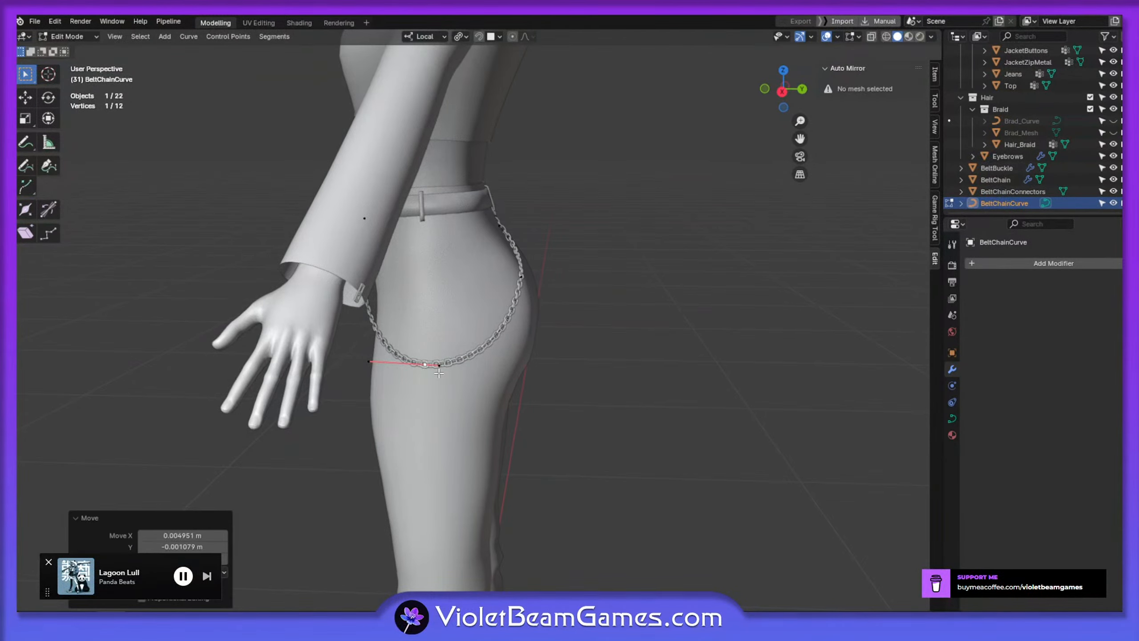
{"action": "left_click", "coordinate": [442, 362]}
Rotate and move the curve's control points around the hip, undoing the last move and repositioning against the body
{"action": "middle_click_drag", "start_coordinate": [443, 363], "coordinate": [482, 376]}
{"action": "key", "text": "r"}
{"action": "left_click", "coordinate": [501, 328]}
{"action": "key", "text": "g"}
{"action": "left_click", "coordinate": [503, 331]}
{"action": "scroll", "coordinate": [498, 391], "scroll_direction": "down", "scroll_amount": 2}
{"action": "key", "text": "ctrl+z"}
{"action": "middle_click_drag", "start_coordinate": [482, 376], "coordinate": [372, 415], "text": "shift"}
{"action": "key", "text": "g"}
{"action": "left_click", "coordinate": [518, 363]}
Check the chain's overall drape on the figure outside Edit Mode, and reopen the chain curve for editing
{"action": "scroll", "coordinate": [518, 363], "scroll_direction": "down", "scroll_amount": 4}
{"action": "key", "text": "Tab"}
{"action": "left_click", "coordinate": [564, 397]}
{"action": "left_click", "coordinate": [556, 314]}
{"action": "key", "text": "Tab"}
{"action": "middle_click_drag", "start_coordinate": [567, 303], "coordinate": [610, 288]}
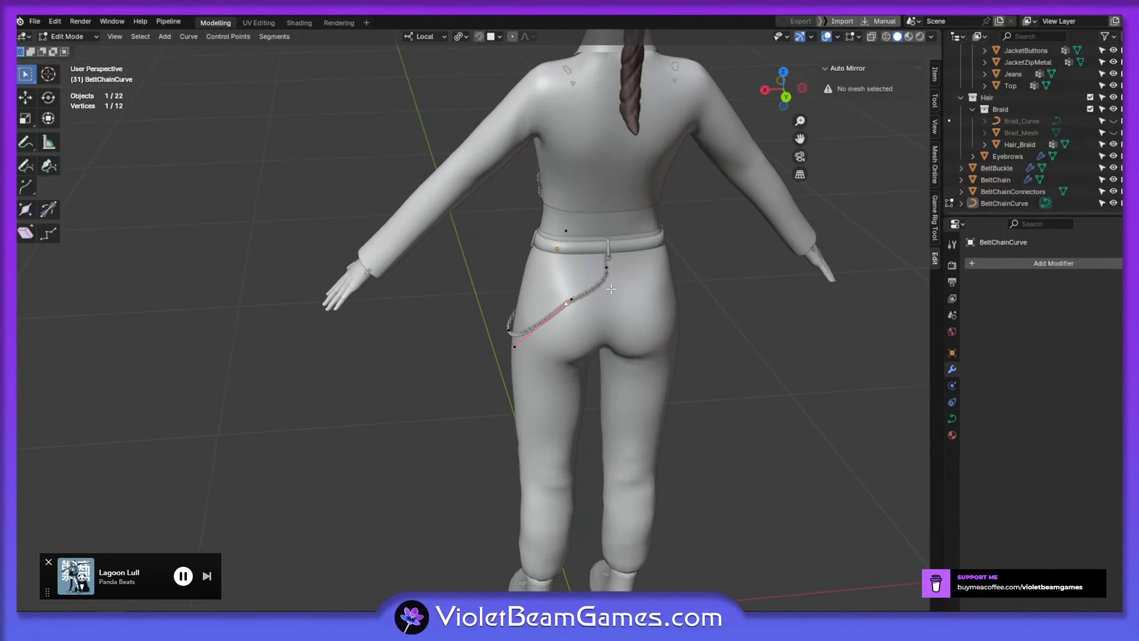
Rotate the curve's end point below the back belt loop by 26° and move it up toward the connector ring
{"action": "scroll", "coordinate": [620, 297], "scroll_direction": "up", "scroll_amount": 5}
{"action": "key", "text": "r"}
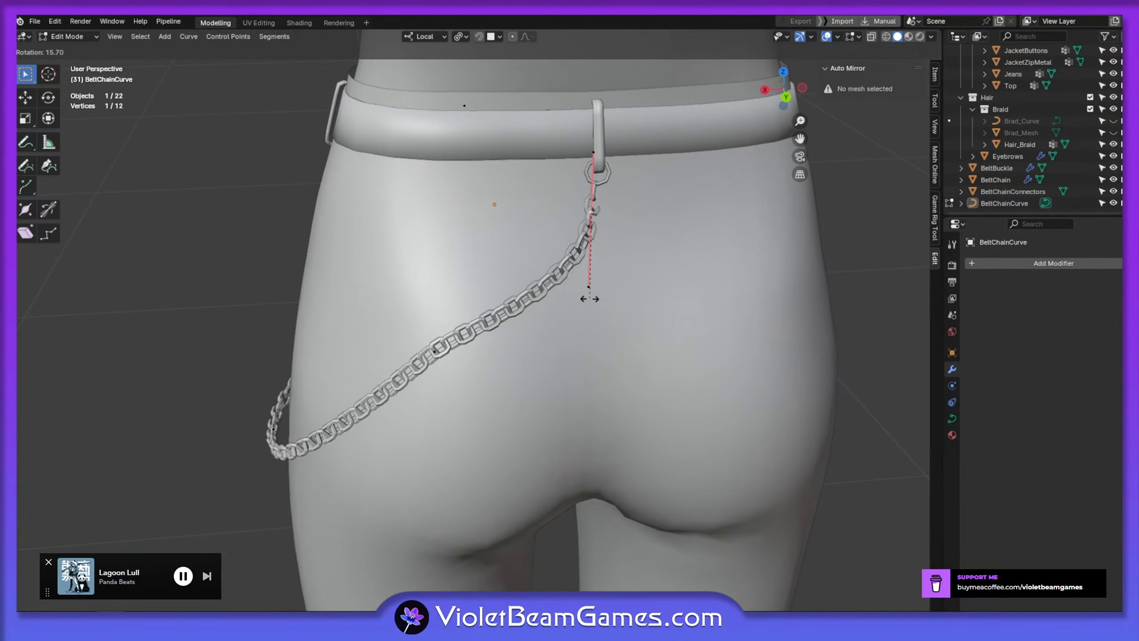
{"action": "left_click", "coordinate": [574, 294]}
{"action": "middle_click_drag", "start_coordinate": [574, 295], "coordinate": [554, 261]}
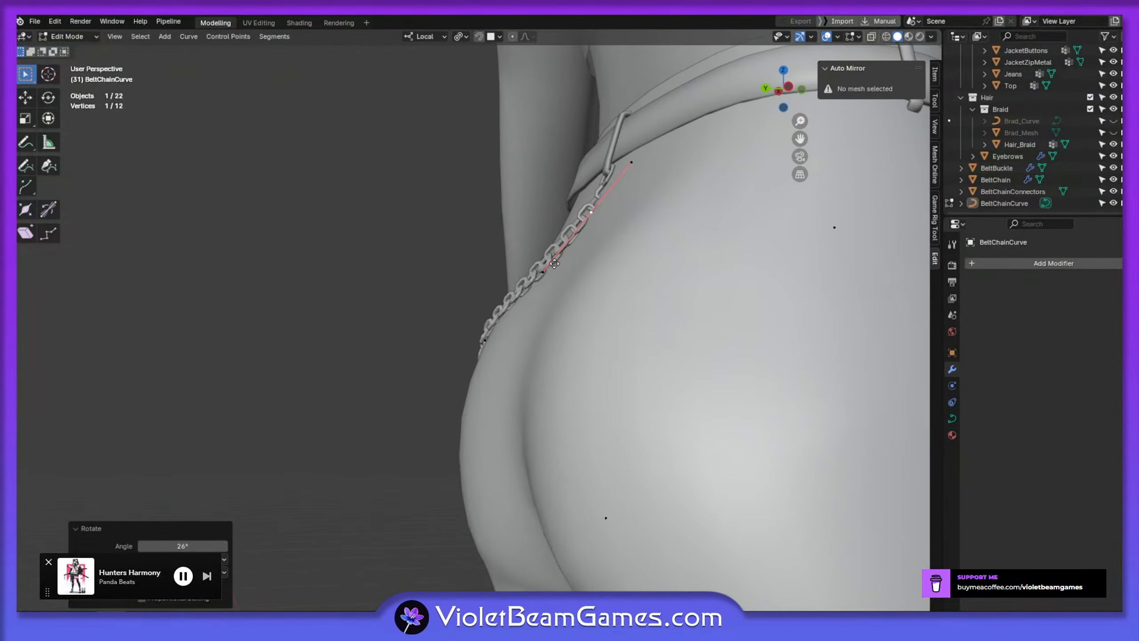
{"action": "key", "text": "g"}
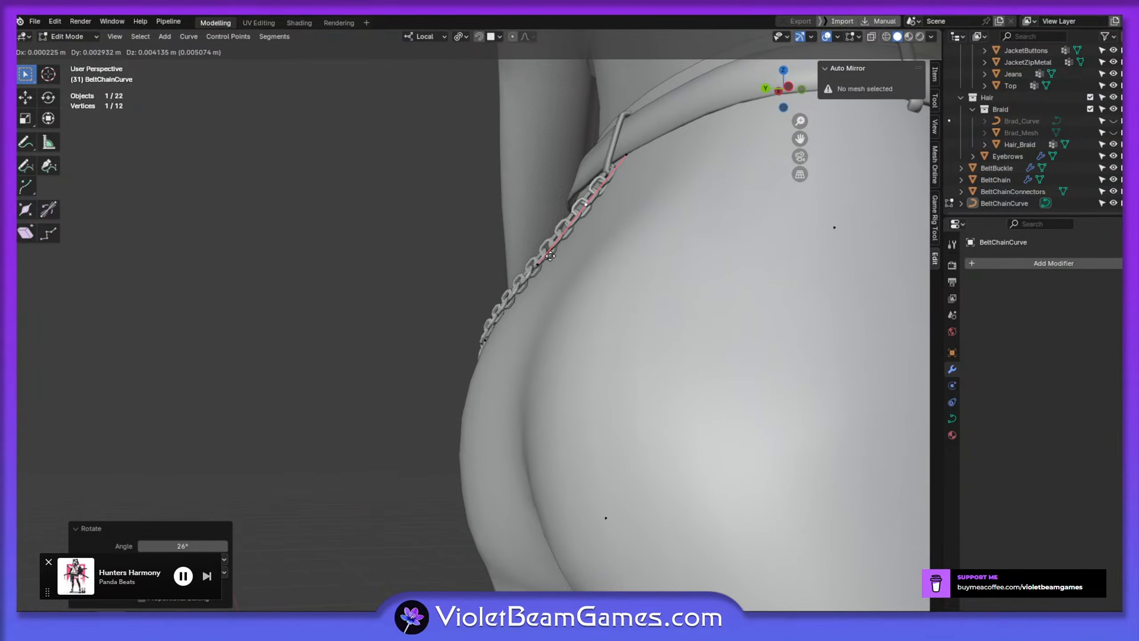
{"action": "left_click", "coordinate": [551, 256]}
{"action": "middle_click_drag", "start_coordinate": [550, 257], "coordinate": [586, 309]}
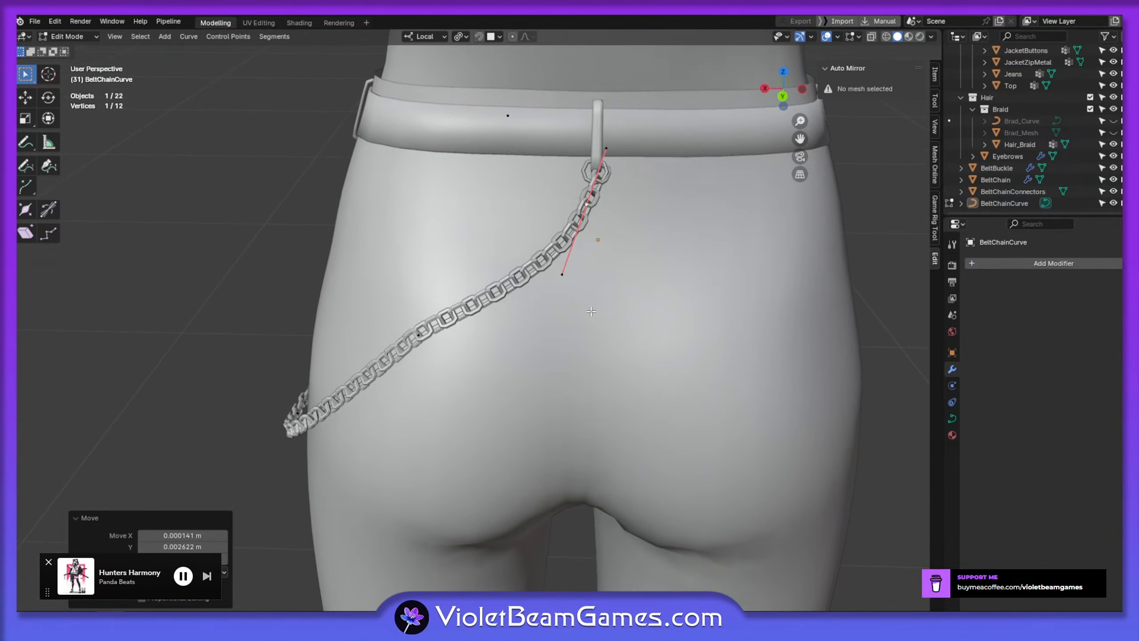
Shift the end point and its lower handle to align the top links with the back belt loop
{"action": "key", "text": "g"}
{"action": "left_click", "coordinate": [587, 307]}
{"action": "left_click", "coordinate": [559, 283]}
{"action": "key", "text": "g"}
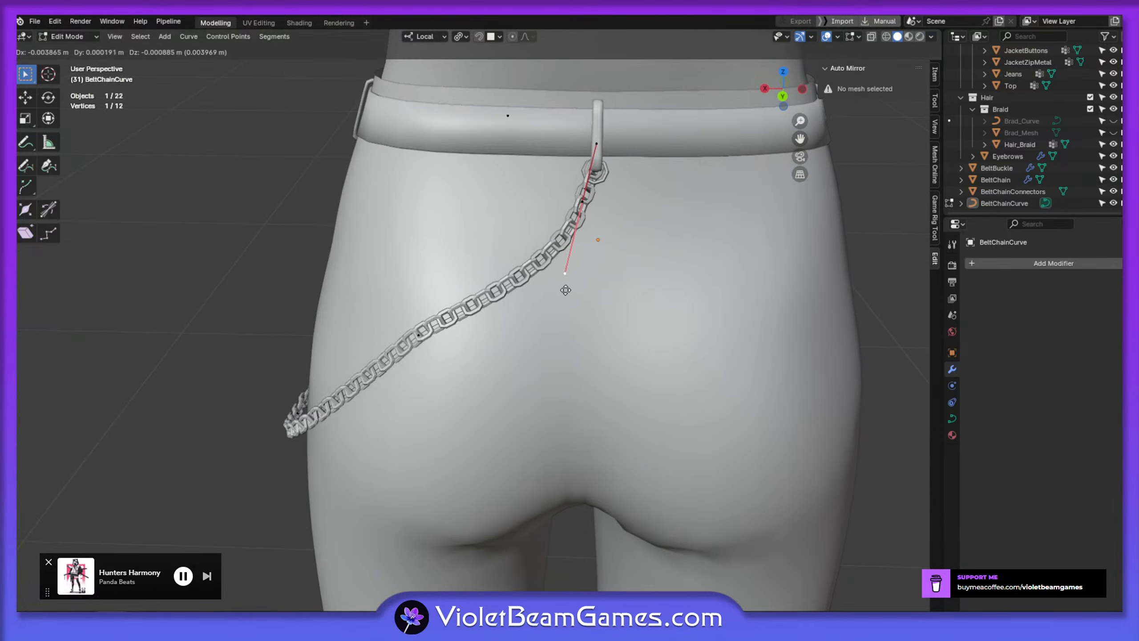
{"action": "left_click", "coordinate": [565, 287]}
Rotate the rear hip control point and move its long outer handle inward to smooth the chain's curve
{"action": "left_click", "coordinate": [420, 339]}
{"action": "middle_click_drag", "start_coordinate": [420, 339], "coordinate": [441, 328]}
{"action": "left_click", "coordinate": [442, 322]}
{"action": "key", "text": "r"}
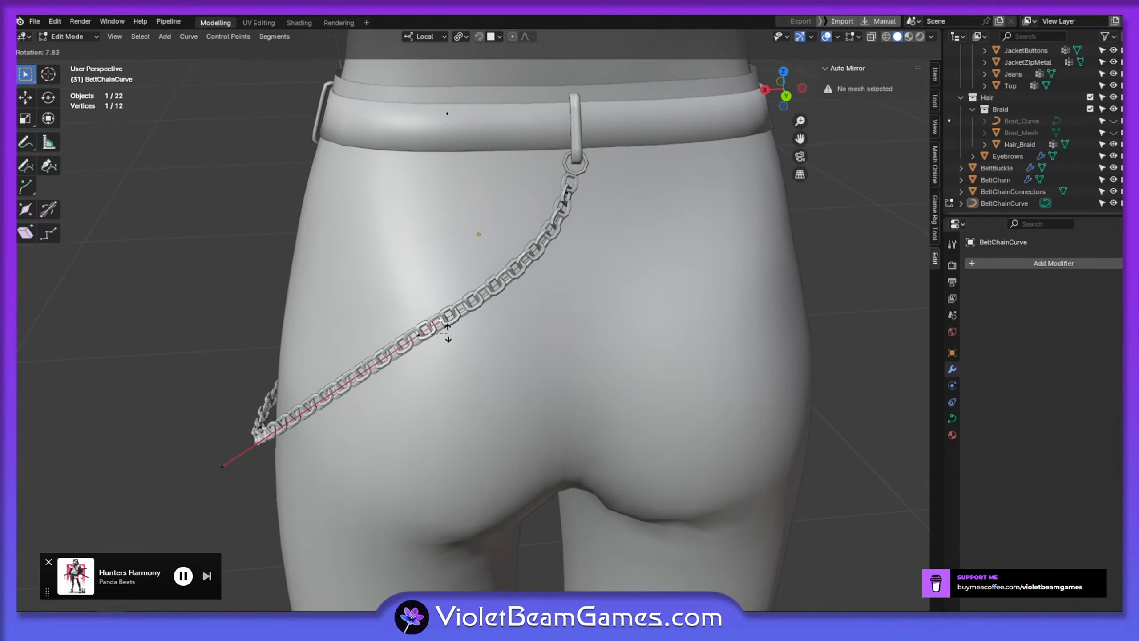
{"action": "left_click", "coordinate": [446, 331]}
{"action": "left_click", "coordinate": [248, 479]}
{"action": "key", "text": "g"}
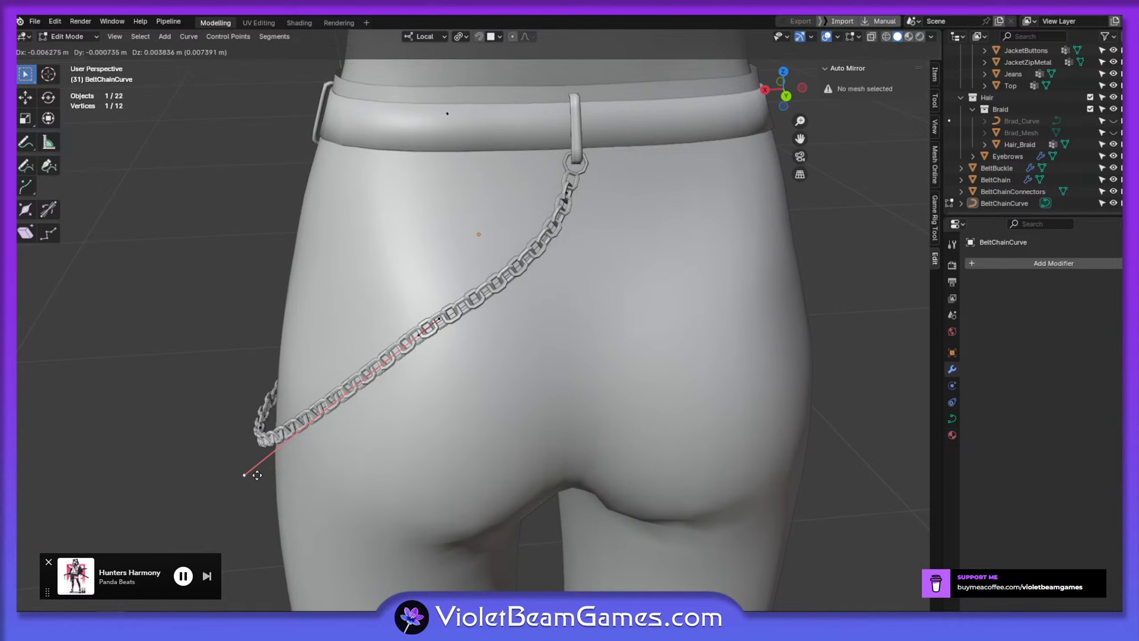
{"action": "left_click", "coordinate": [273, 467]}
Reposition the rear hip control point against the jeans and tilt it so the links lie along the surface
{"action": "left_click", "coordinate": [413, 339]}
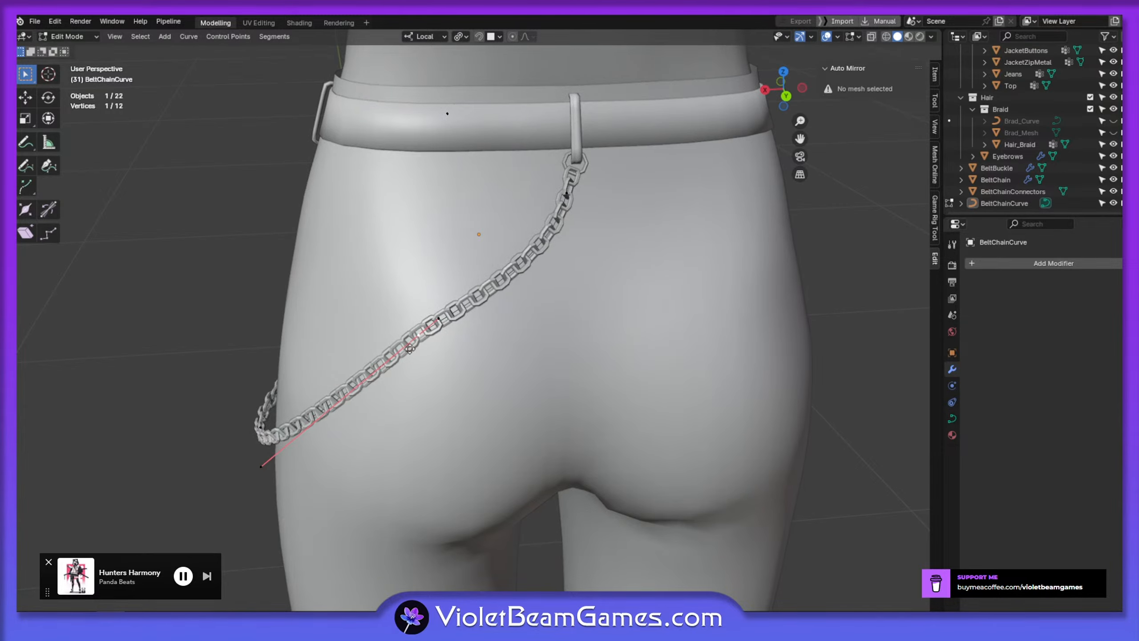
{"action": "key", "text": "g"}
{"action": "left_click", "coordinate": [418, 343]}
{"action": "middle_click_drag", "start_coordinate": [419, 344], "coordinate": [531, 394]}
{"action": "key", "text": "g"}
{"action": "left_click", "coordinate": [518, 345]}
{"action": "key", "text": "ctrl+t"}
{"action": "left_click", "coordinate": [516, 326]}
Make one more move adjustment to the rear part of the chain curve and clear the selection
{"action": "scroll", "coordinate": [419, 344], "scroll_direction": "down", "scroll_amount": 2}
{"action": "key", "text": "g"}
{"action": "left_click", "coordinate": [458, 405]}
{"action": "scroll", "coordinate": [457, 395], "scroll_direction": "down", "scroll_amount": 2}
{"action": "left_click", "coordinate": [584, 427]}
{"action": "scroll", "coordinate": [541, 463], "scroll_direction": "down", "scroll_amount": 1}
{"action": "middle_click_drag", "start_coordinate": [541, 463], "coordinate": [422, 309], "text": "shift"}
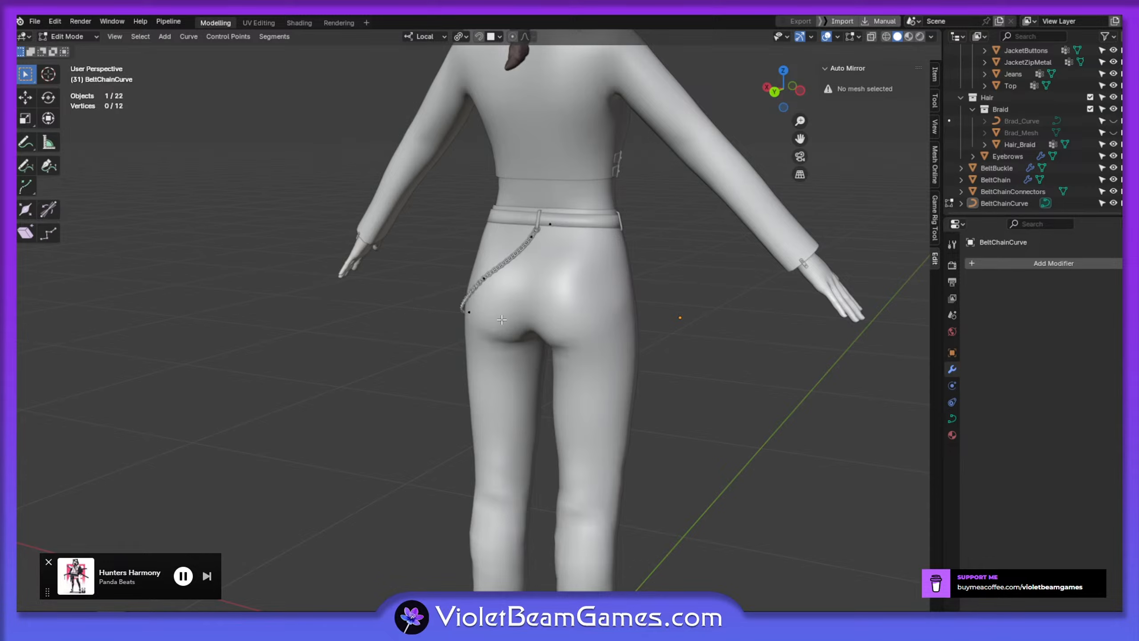
{"action": "mouse_move", "coordinate": [533, 334]}
{"action": "middle_mouse_down"}
{"action": "mouse_move", "coordinate": [520, 338]}
{"action": "mouse_move", "coordinate": [549, 340]}
{"action": "middle_mouse_up"}
Rotate the curve's end point at the back belt loop in two passes, the last by 12°
{"action": "left_click", "coordinate": [533, 245]}
{"action": "middle_click_drag", "start_coordinate": [510, 247], "coordinate": [700, 250]}
{"action": "key", "text": "r"}
{"action": "left_click", "coordinate": [609, 284]}
{"action": "key", "text": "r"}
{"action": "left_click", "coordinate": [670, 243]}
Move the end point up and in toward the body so the chain meets the connector ring
{"action": "scroll", "coordinate": [597, 254], "scroll_direction": "up", "scroll_amount": 8}
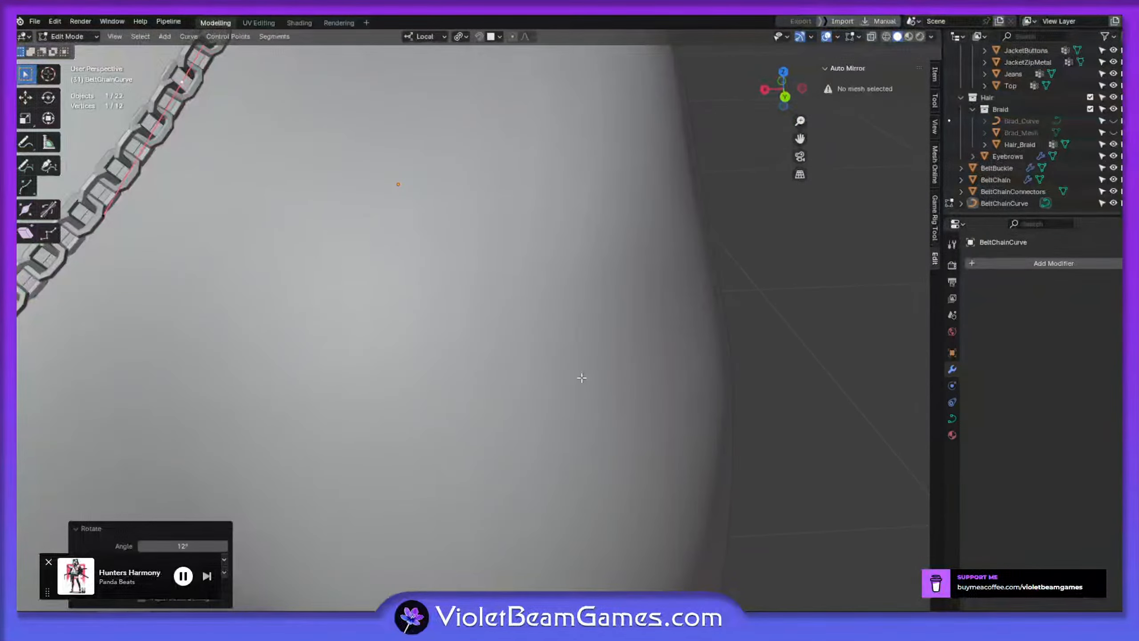
{"action": "scroll", "coordinate": [579, 376], "scroll_direction": "down", "scroll_amount": 2}
{"action": "scroll", "coordinate": [353, 203], "scroll_direction": "down", "scroll_amount": 1}
{"action": "scroll", "coordinate": [354, 203], "scroll_direction": "down", "scroll_amount": 2}
{"action": "key", "text": "g"}
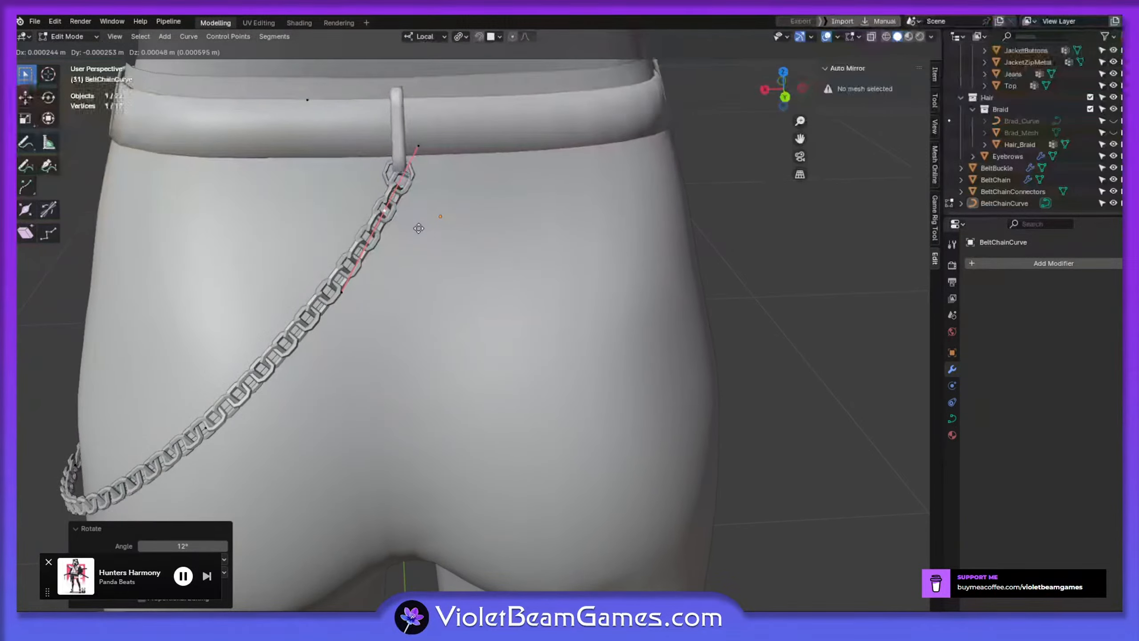
{"action": "left_click", "coordinate": [424, 214]}
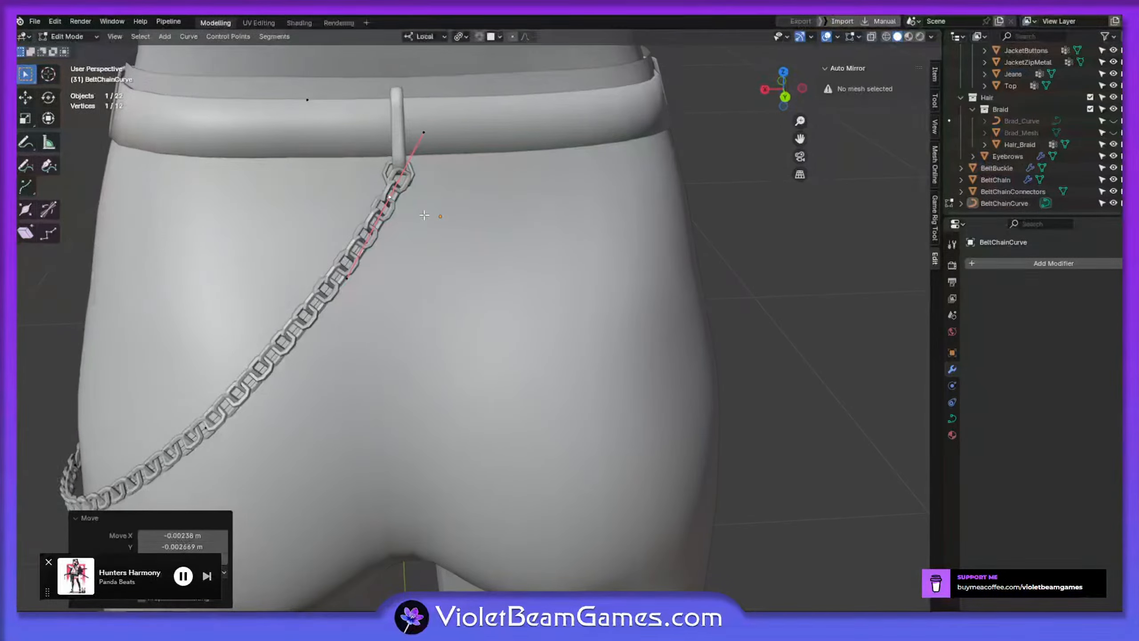
{"action": "middle_click_drag", "start_coordinate": [424, 214], "coordinate": [448, 224]}
{"action": "key", "text": "g"}
{"action": "left_click", "coordinate": [512, 202]}
Tilt the end point to align the first links with the connector ring, and save the file
{"action": "key", "text": "ctrl+t"}
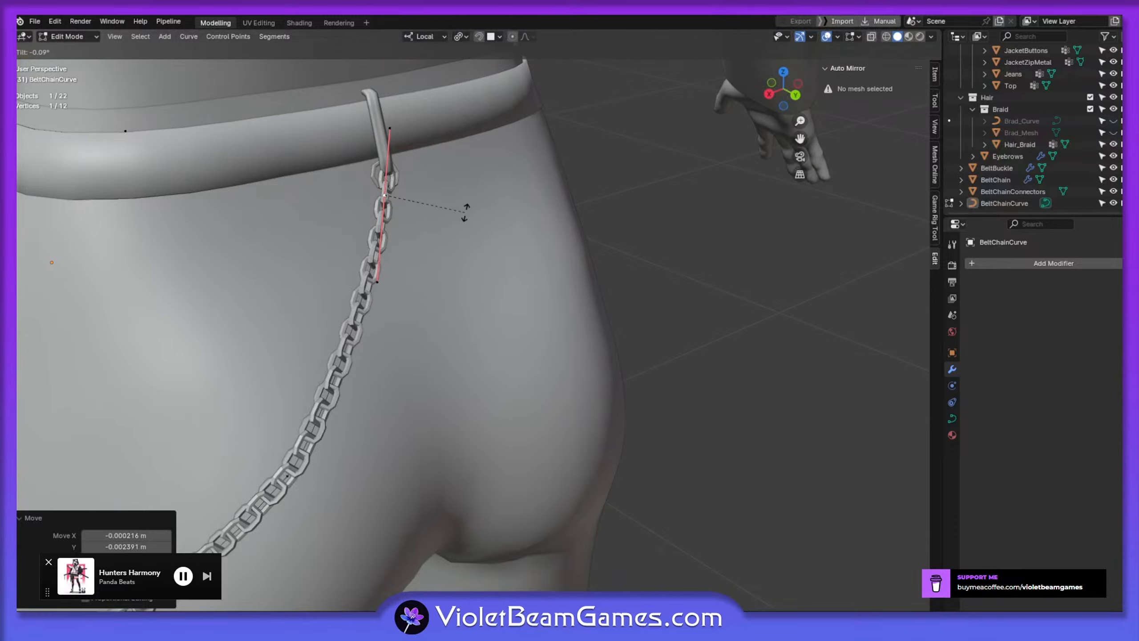
{"action": "left_click", "coordinate": [447, 179]}
{"action": "middle_click_drag", "start_coordinate": [447, 179], "coordinate": [341, 192]}
{"action": "scroll", "coordinate": [405, 247], "scroll_direction": "down", "scroll_amount": 5}
{"action": "middle_click_drag", "start_coordinate": [410, 124], "coordinate": [422, 323]}
Lower the bottom handle of the rear hip control point by about 0.03 m
{"action": "left_click", "coordinate": [407, 336]}
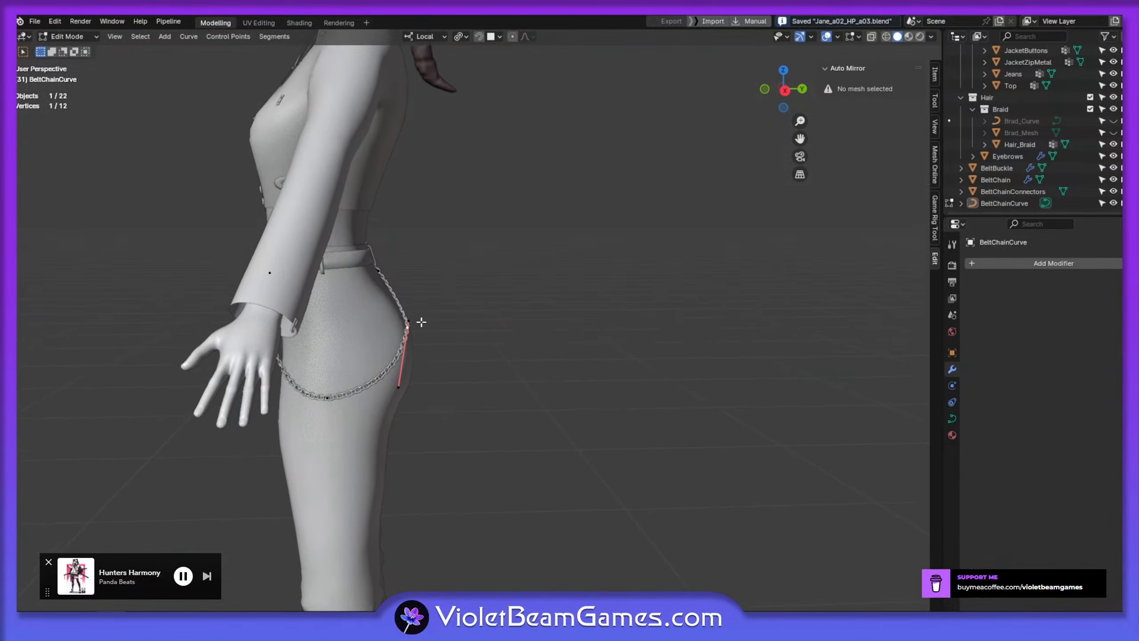
{"action": "left_click", "coordinate": [398, 391]}
{"action": "key", "text": "g"}
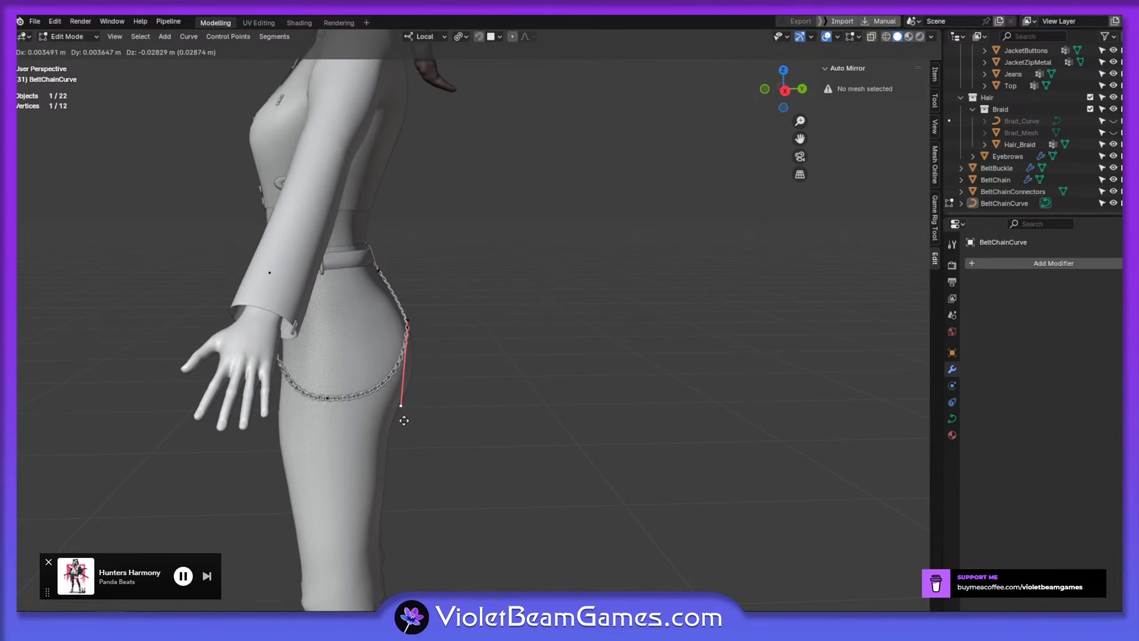
{"action": "left_click", "coordinate": [404, 418]}
Scale the handles of the lowest control point on the outer thigh to 0.946 and clear the selection
{"action": "left_click", "coordinate": [325, 401]}
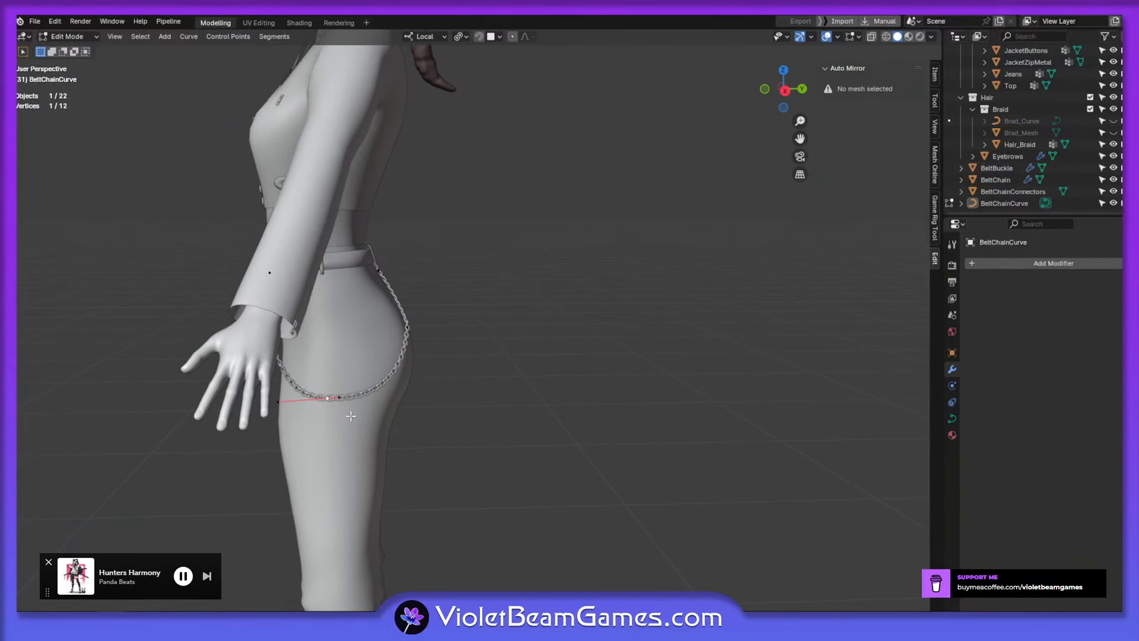
{"action": "left_click", "coordinate": [449, 449]}
{"action": "middle_click_drag", "start_coordinate": [450, 450], "coordinate": [527, 510]}
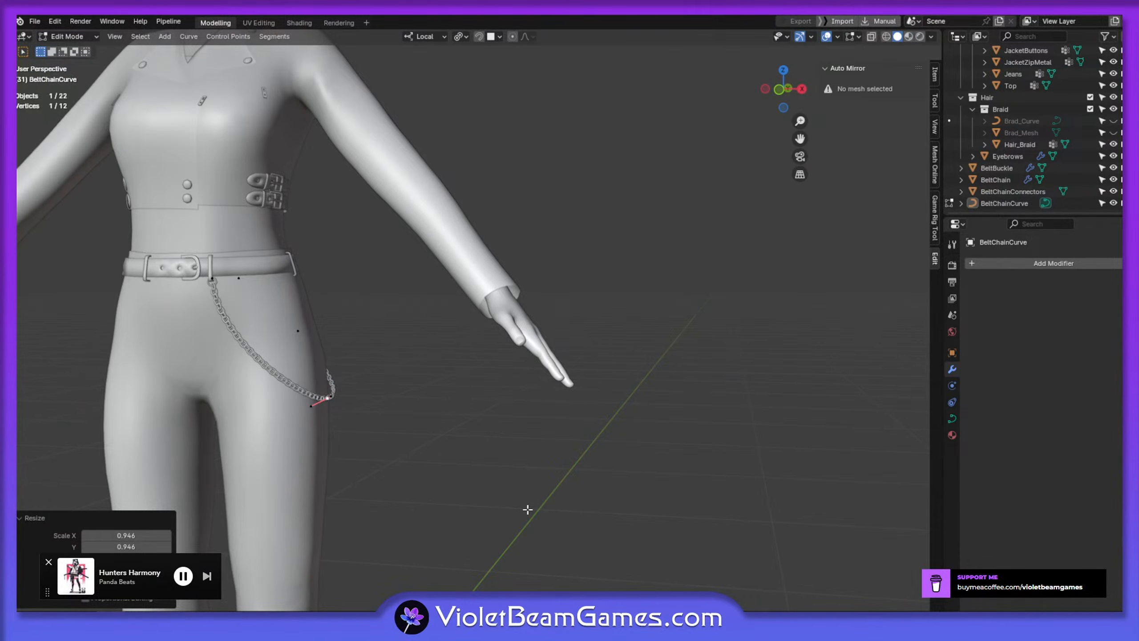
{"action": "middle_click_drag", "start_coordinate": [432, 491], "coordinate": [376, 483]}
{"action": "left_click", "coordinate": [238, 448]}
{"action": "middle_click_drag", "start_coordinate": [238, 448], "coordinate": [191, 443]}
{"action": "middle_click_drag", "start_coordinate": [355, 462], "coordinate": [520, 386]}
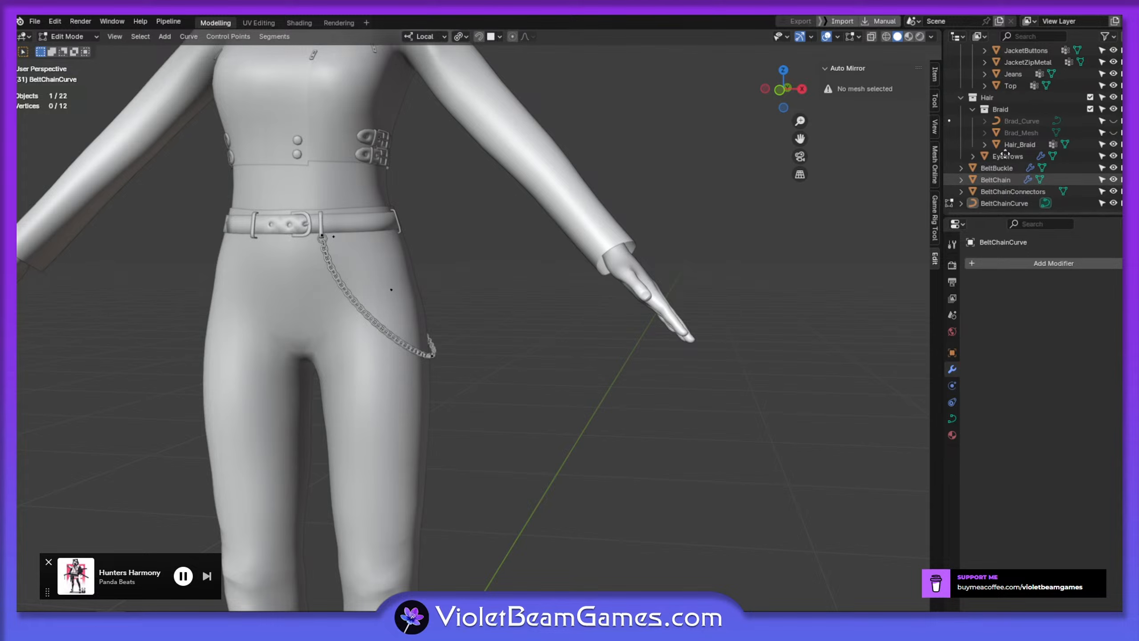
Duplicate BeltChain together with BeltChainCurve in place to start a second chain
{"action": "middle_click_drag", "start_coordinate": [1005, 179], "coordinate": [1004, 182]}
{"action": "left_click", "coordinate": [1010, 206]}
{"action": "left_click", "coordinate": [1011, 198], "text": "ctrl"}
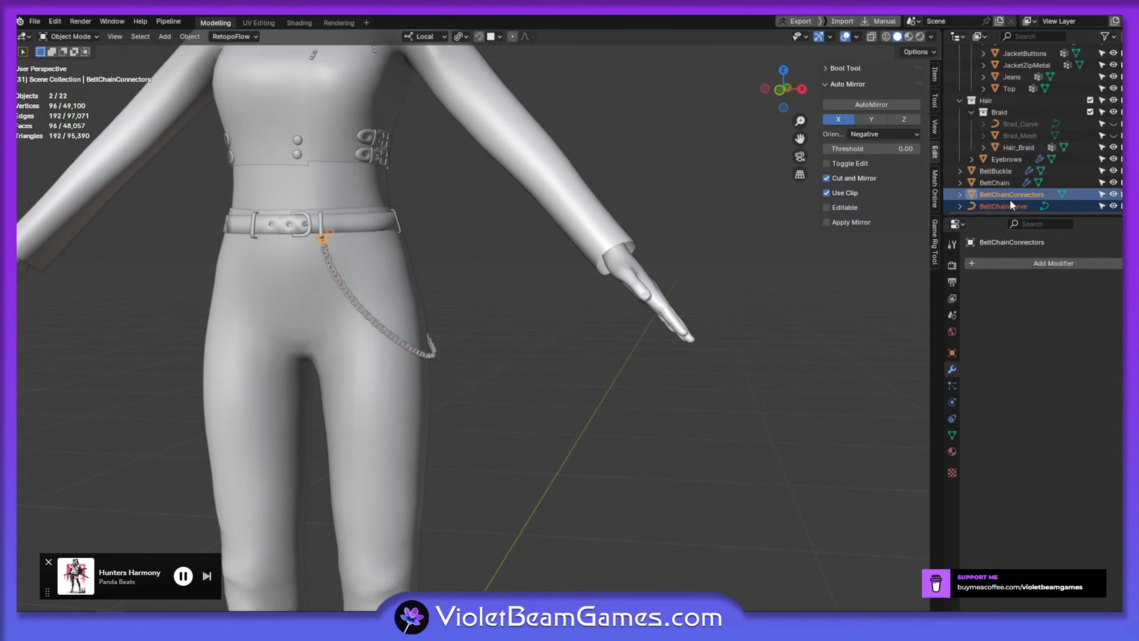
{"action": "left_click", "coordinate": [1003, 183], "text": "ctrl"}
{"action": "left_click", "coordinate": [1005, 195], "text": "ctrl"}
{"action": "left_click", "coordinate": [1005, 205]}
{"action": "left_click", "coordinate": [995, 184], "text": "ctrl"}
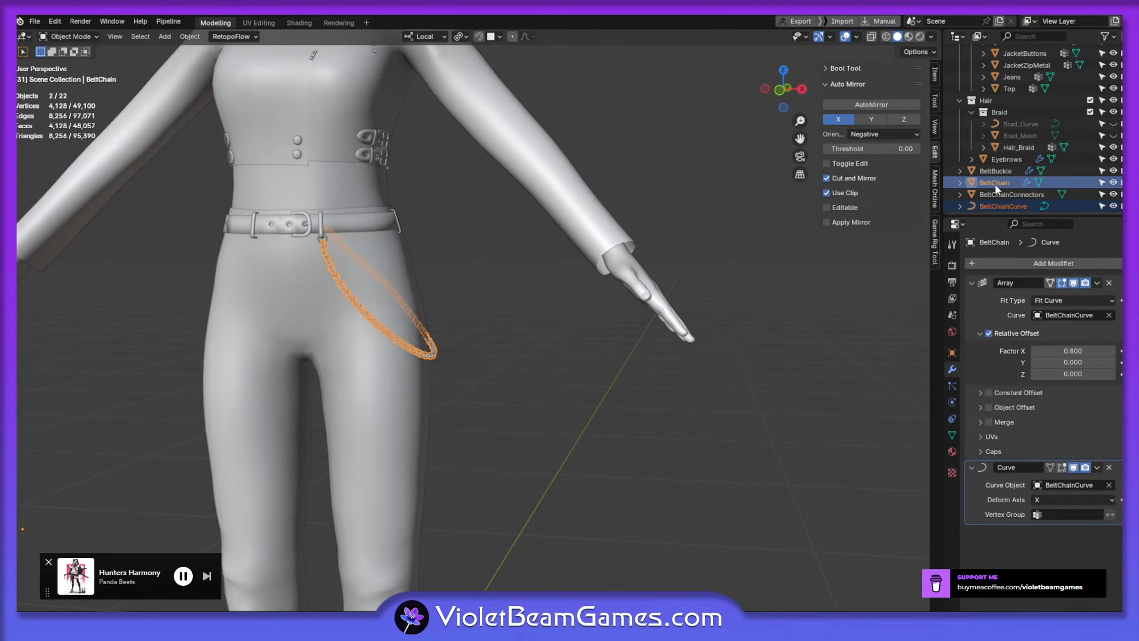
{"action": "middle_click_drag", "start_coordinate": [664, 388], "coordinate": [510, 383]}
{"action": "key", "text": "shift+d"}
{"action": "key", "text": "Escape"}
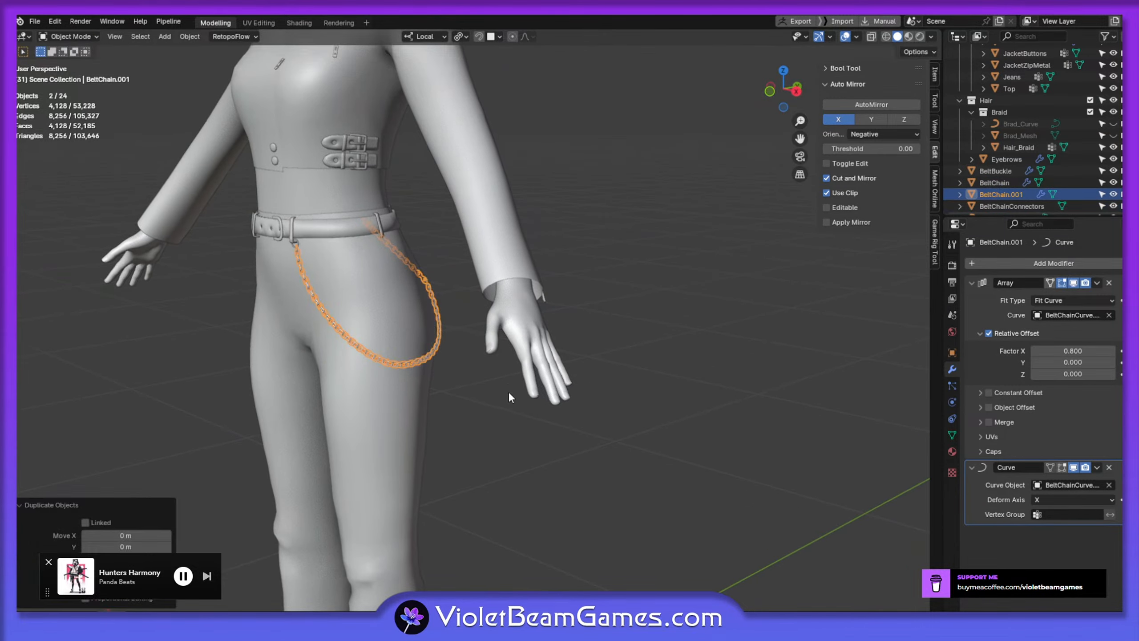
Open the duplicated curve BeltChainCurve.001 for editing at the back of the hip
{"action": "scroll", "coordinate": [1030, 112], "scroll_direction": "down", "scroll_amount": 2}
{"action": "left_click", "coordinate": [1021, 203]}
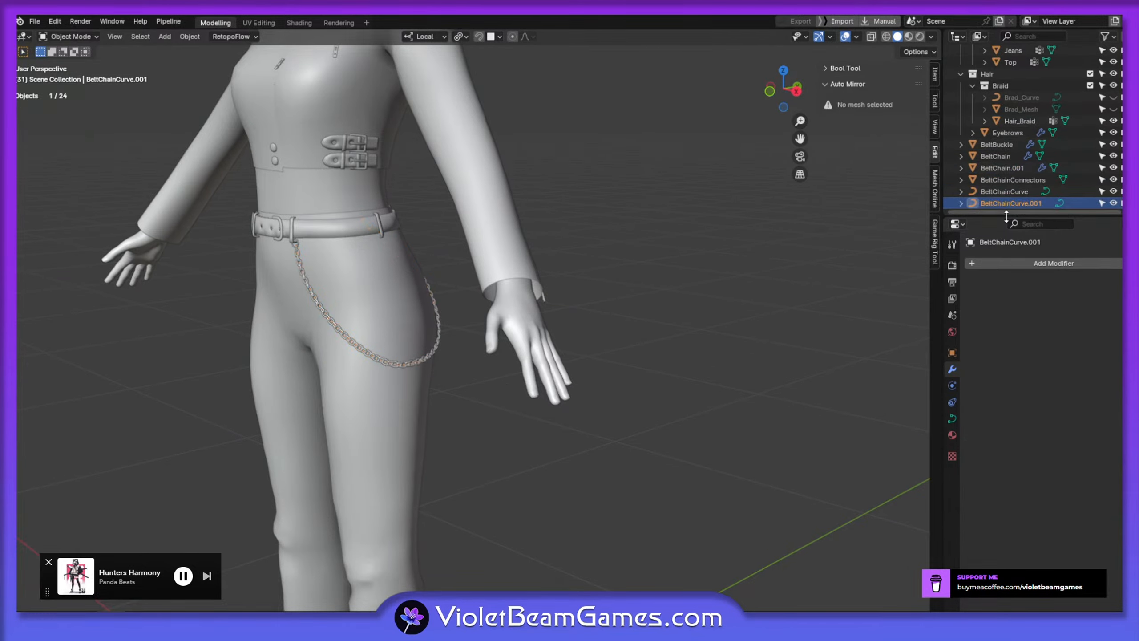
{"action": "middle_click_drag", "start_coordinate": [740, 368], "coordinate": [509, 352]}
{"action": "key", "text": "Tab"}
{"action": "middle_click_drag", "start_coordinate": [558, 395], "coordinate": [448, 349]}
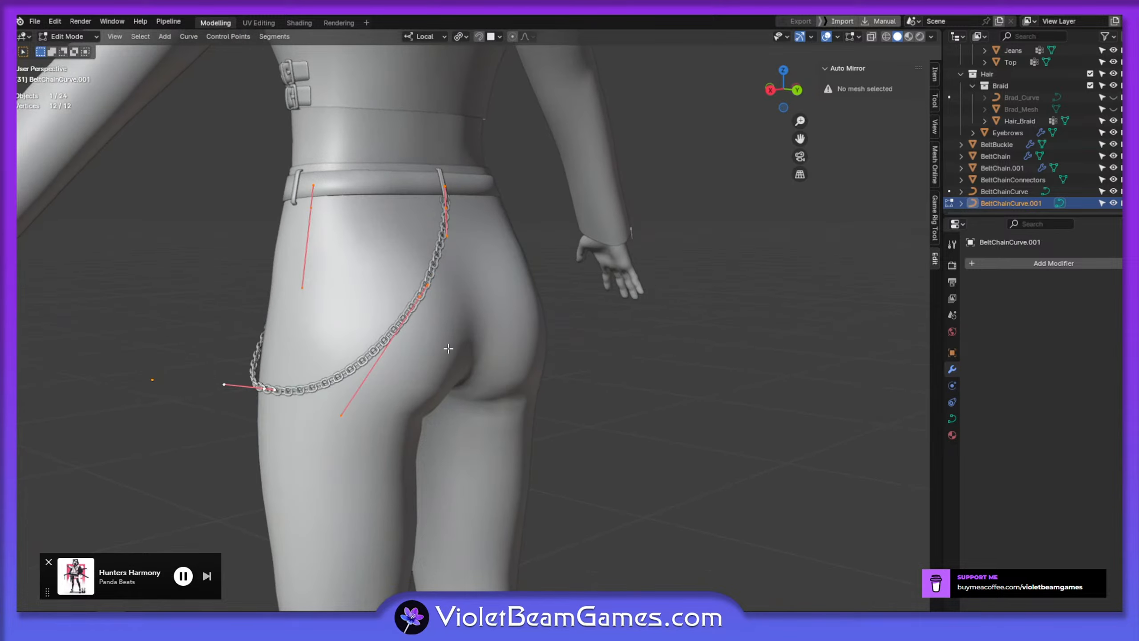
{"action": "scroll", "coordinate": [444, 269], "scroll_direction": "up", "scroll_amount": 5}
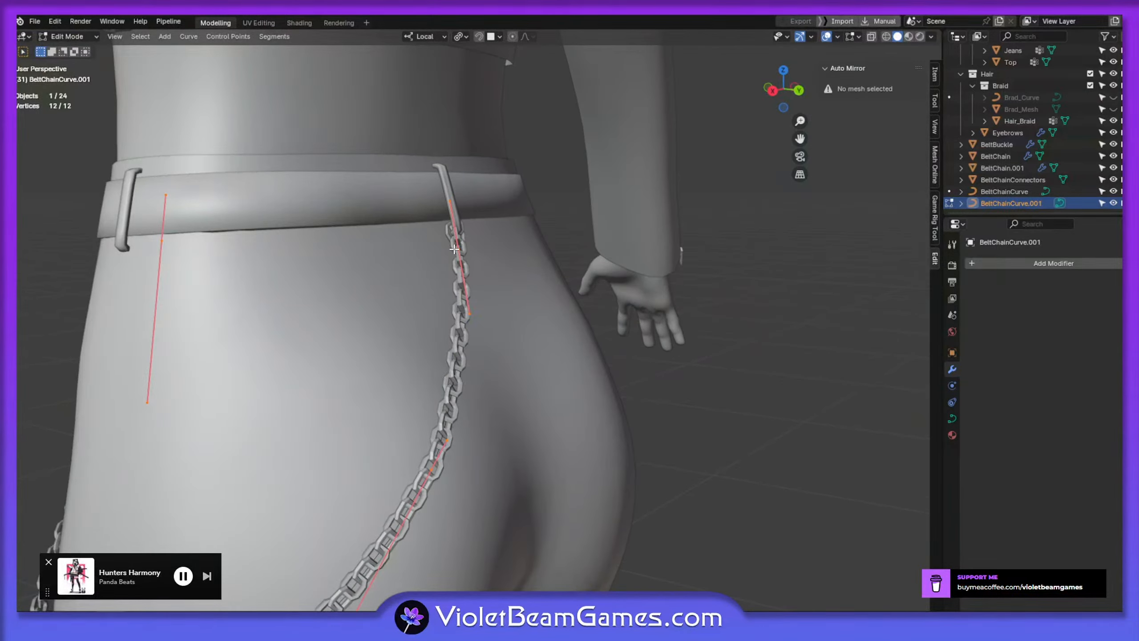
Rotate, move and tilt the duplicated curve's end point at the back belt loop to separate it from the first chain
{"action": "left_click", "coordinate": [453, 249]}
{"action": "middle_click_drag", "start_coordinate": [455, 251], "coordinate": [482, 260]}
{"action": "key", "text": "r"}
{"action": "left_click", "coordinate": [488, 287]}
{"action": "key", "text": "g"}
{"action": "left_click", "coordinate": [453, 318]}
{"action": "key", "text": "ctrl+t"}
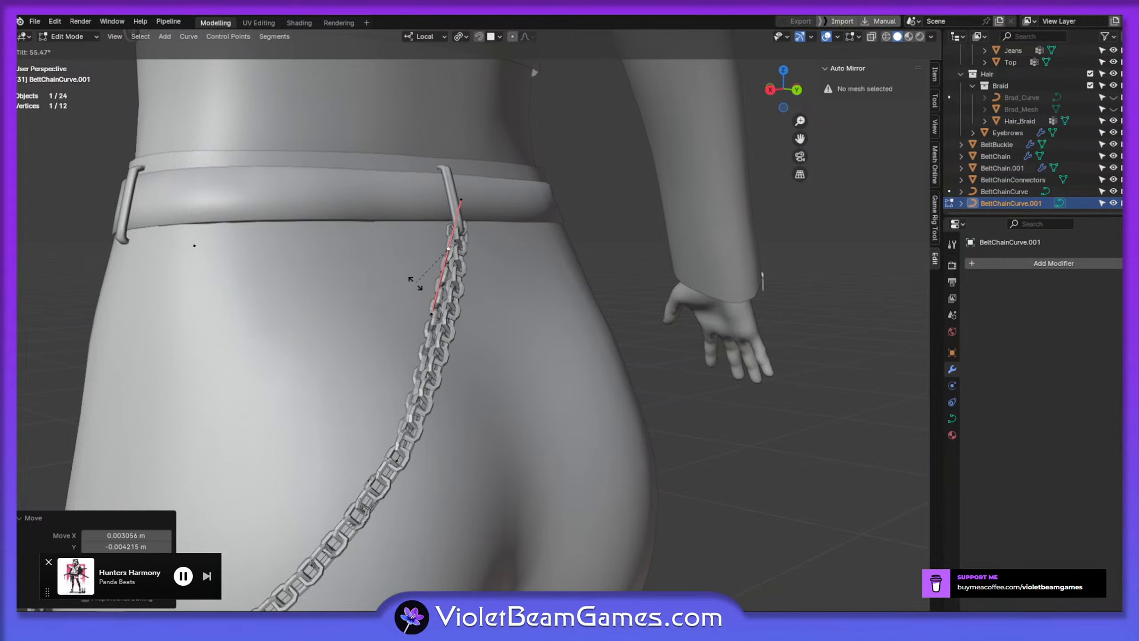
{"action": "left_click", "coordinate": [420, 286]}
Move and tilt the duplicated curve's rear hip control point so its links sit beside the first chain
{"action": "middle_click_drag", "start_coordinate": [414, 379], "coordinate": [480, 260], "text": "shift"}
{"action": "scroll", "coordinate": [478, 261], "scroll_direction": "down", "scroll_amount": 2}
{"action": "left_click", "coordinate": [473, 307]}
{"action": "middle_click_drag", "start_coordinate": [472, 307], "coordinate": [558, 300]}
{"action": "key", "text": "g"}
{"action": "left_click", "coordinate": [475, 298]}
{"action": "key", "text": "ctrl+t"}
{"action": "left_click", "coordinate": [486, 297]}
{"action": "key", "text": "g"}
{"action": "left_click", "coordinate": [534, 303]}
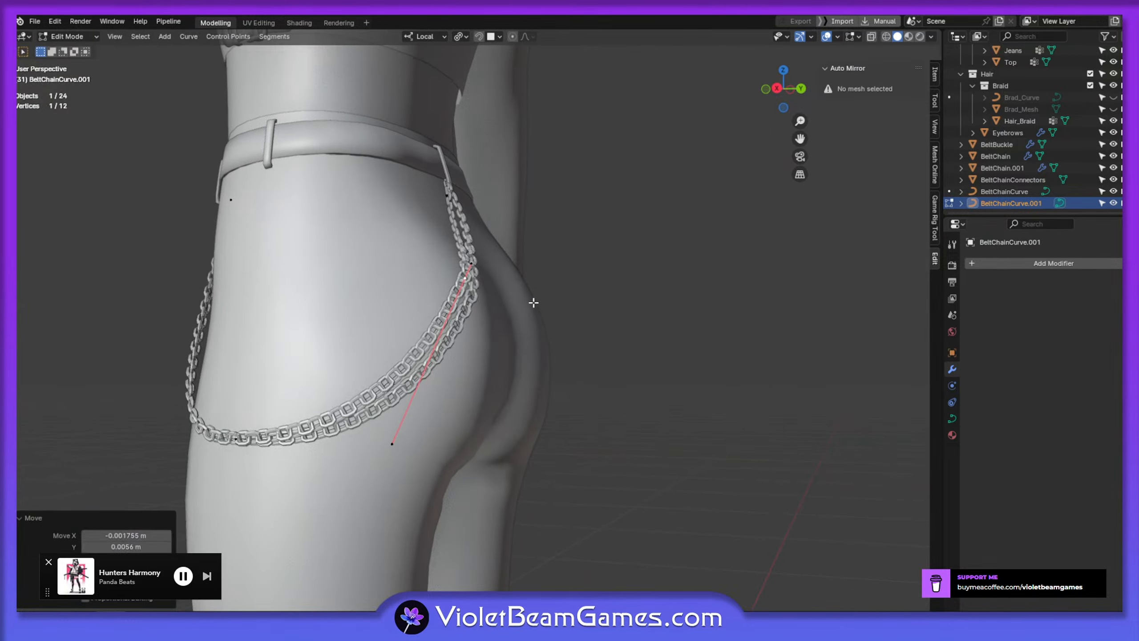
Raise BeltChainCurve.001's side hip control point above the first chain and scale its handles down
{"action": "middle_click_drag", "start_coordinate": [249, 442], "coordinate": [259, 427]}
{"action": "key", "text": "g"}
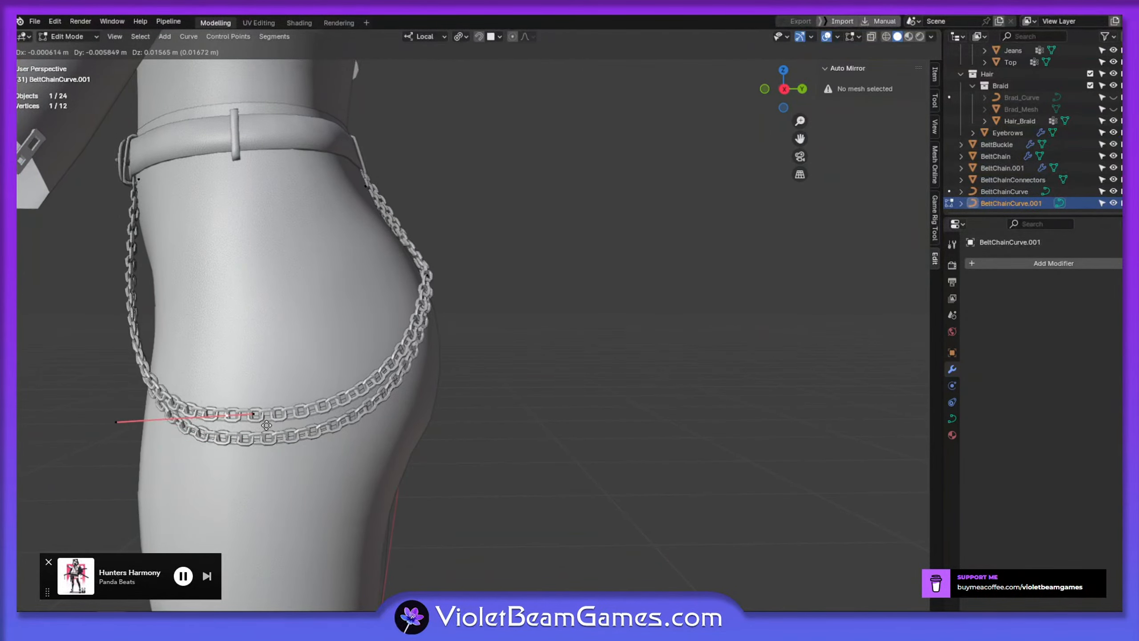
{"action": "left_click", "coordinate": [264, 418]}
{"action": "key", "text": "s"}
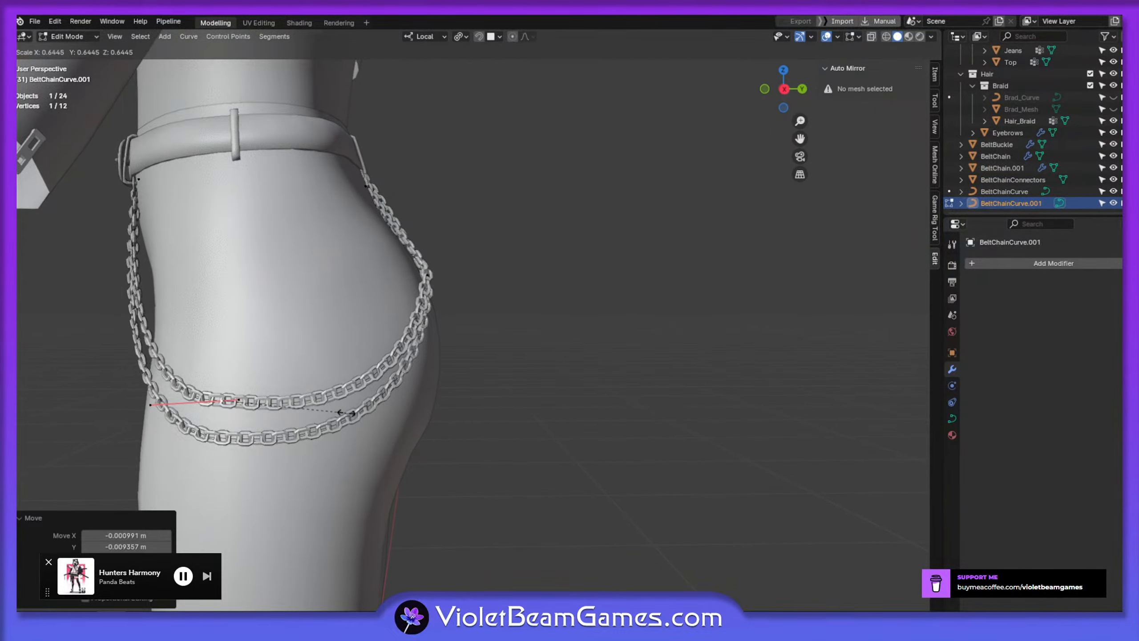
{"action": "left_click", "coordinate": [316, 400]}
{"action": "key", "text": "g"}
{"action": "left_click", "coordinate": [303, 401]}
Rotate BeltChainCurve.001's rear hip control point and reposition it and its lower handle to follow the hip
{"action": "middle_click_drag", "start_coordinate": [255, 401], "coordinate": [227, 413]}
{"action": "mouse_move", "coordinate": [445, 297]}
{"action": "middle_mouse_down"}
{"action": "mouse_move", "coordinate": [458, 260]}
{"action": "mouse_move", "coordinate": [462, 304]}
{"action": "middle_mouse_up"}
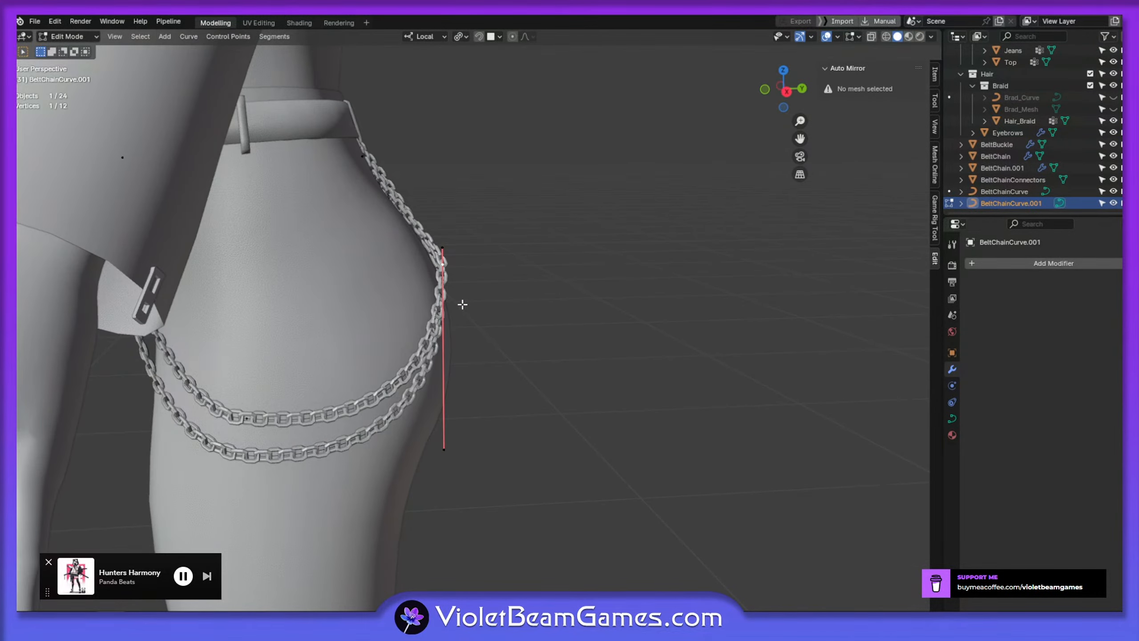
{"action": "key", "text": "r"}
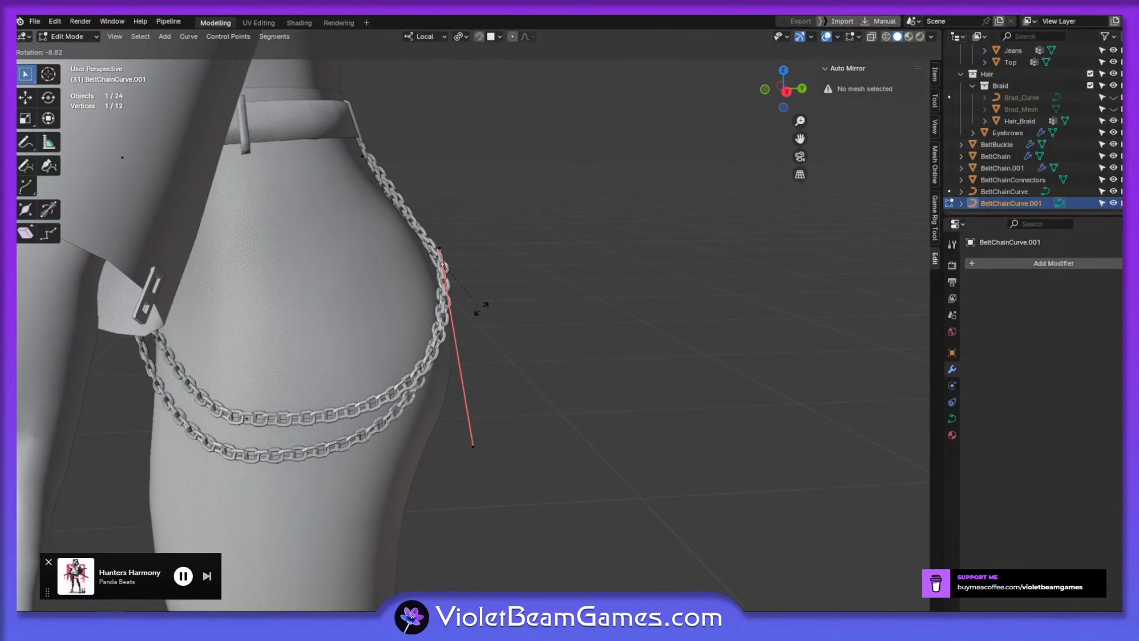
{"action": "left_click", "coordinate": [481, 309]}
{"action": "key", "text": "g"}
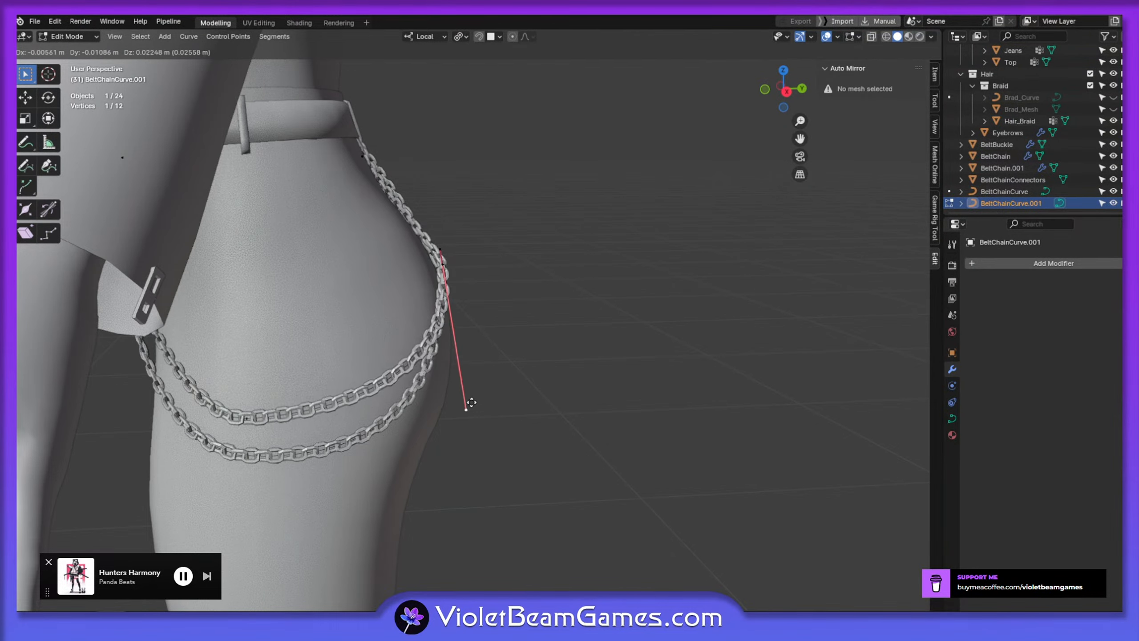
{"action": "left_click", "coordinate": [469, 408]}
{"action": "middle_click_drag", "start_coordinate": [462, 399], "coordinate": [444, 423]}
{"action": "left_click", "coordinate": [461, 239]}
{"action": "key", "text": "g"}
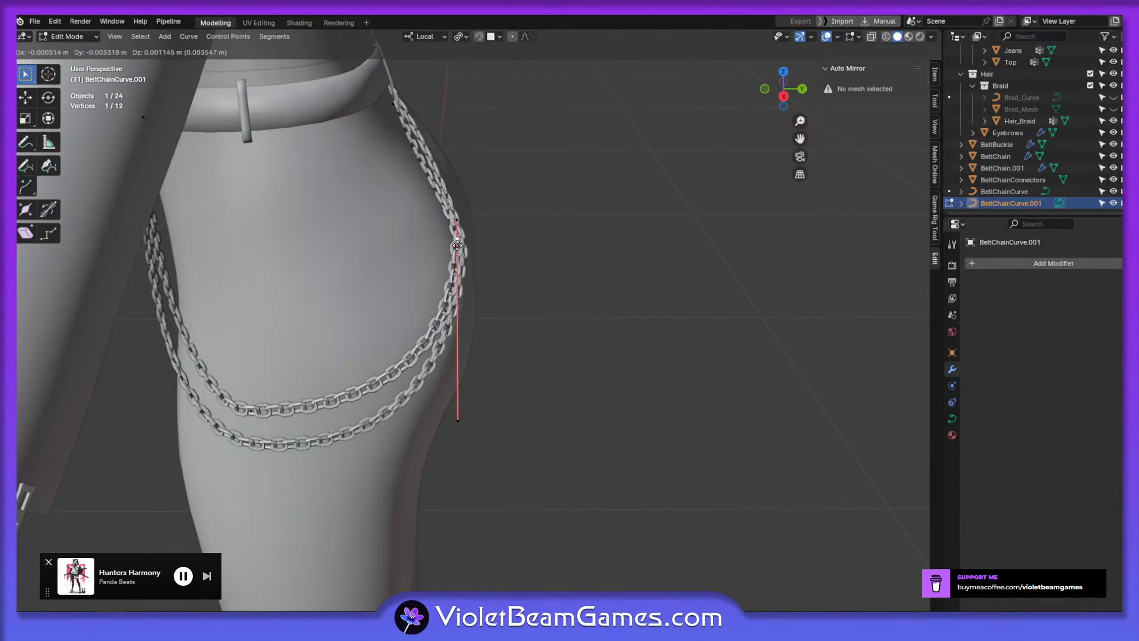
{"action": "left_click", "coordinate": [438, 246]}
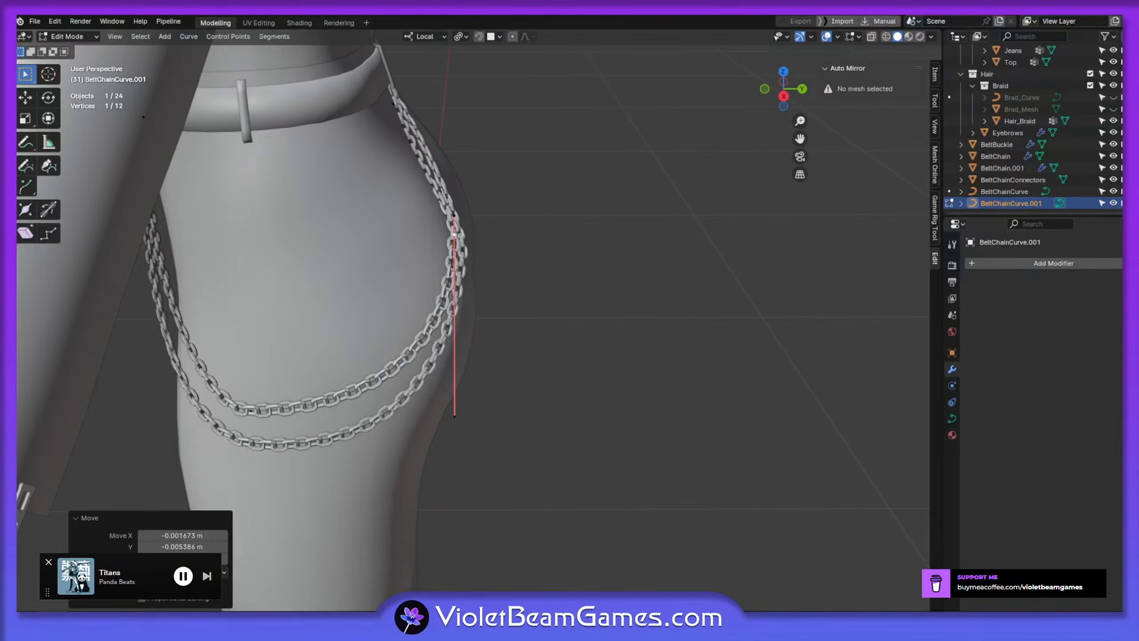
Move the front handle of BeltChainCurve.001's side hip control point to refine the upper chain's front sweep
{"action": "scroll", "coordinate": [306, 377], "scroll_direction": "down", "scroll_amount": 3}
{"action": "middle_click_drag", "start_coordinate": [306, 376], "coordinate": [143, 286]}
{"action": "left_click", "coordinate": [295, 364]}
{"action": "left_click", "coordinate": [275, 370]}
{"action": "key", "text": "g"}
{"action": "left_click", "coordinate": [271, 360]}
{"action": "scroll", "coordinate": [144, 287], "scroll_direction": "up", "scroll_amount": 2}
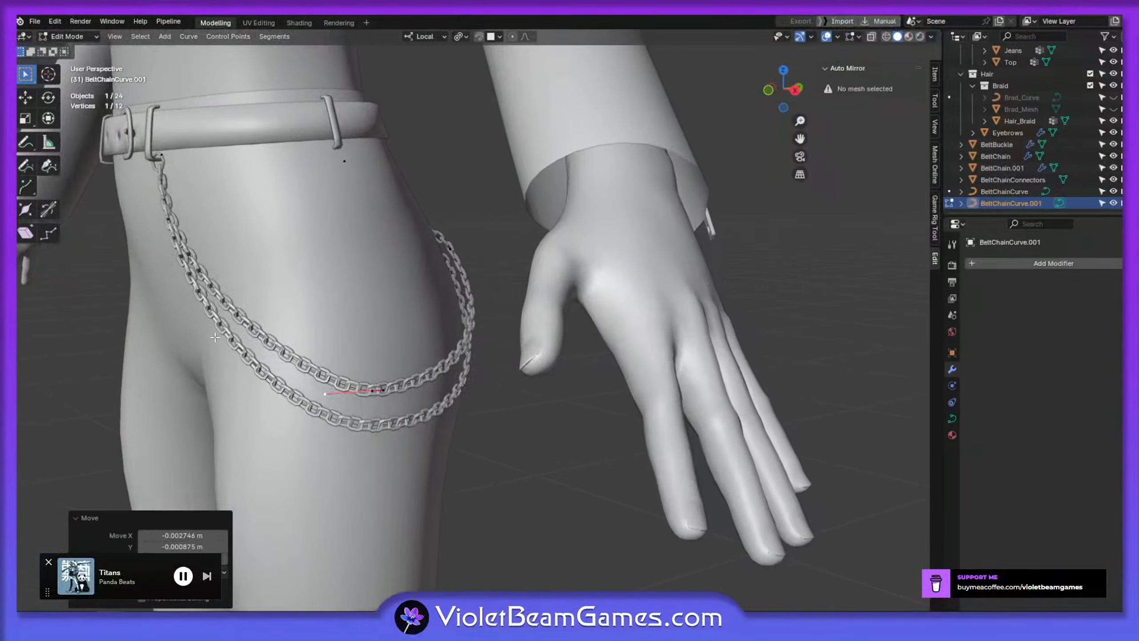
Switch from editing the duplicated curve to editing the original BeltChainCurve
{"action": "key", "text": "Tab"}
{"action": "left_click", "coordinate": [219, 336]}
{"action": "key", "text": "Tab"}
{"action": "middle_click_drag", "start_coordinate": [219, 336], "coordinate": [191, 335]}
{"action": "key", "text": "Tab"}
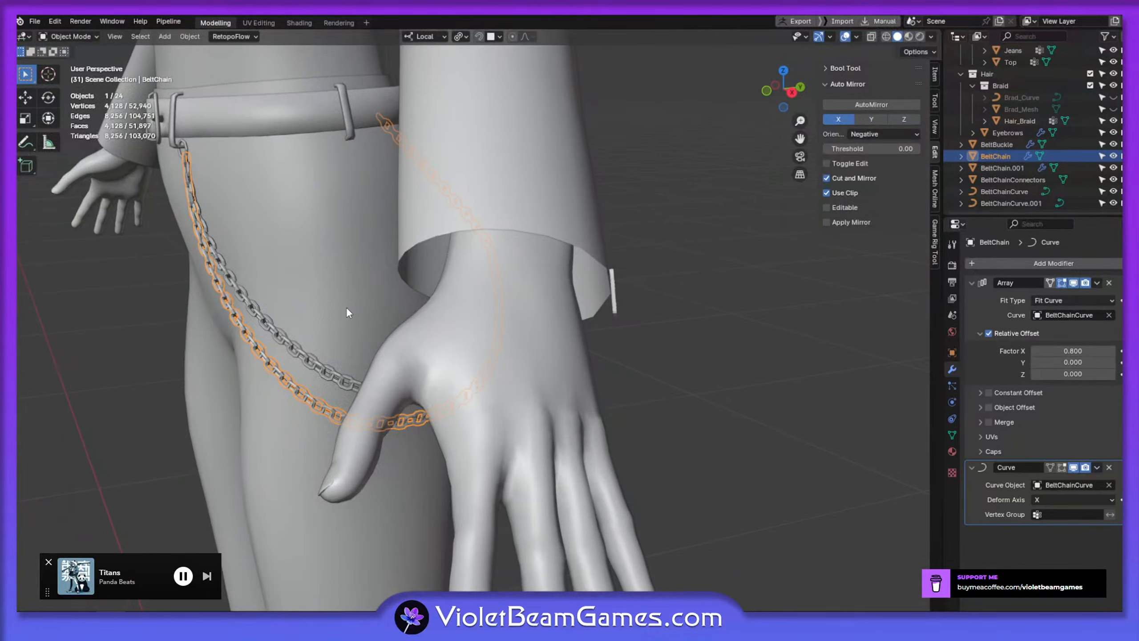
{"action": "left_click", "coordinate": [1024, 203]}
{"action": "key", "text": "Tab"}
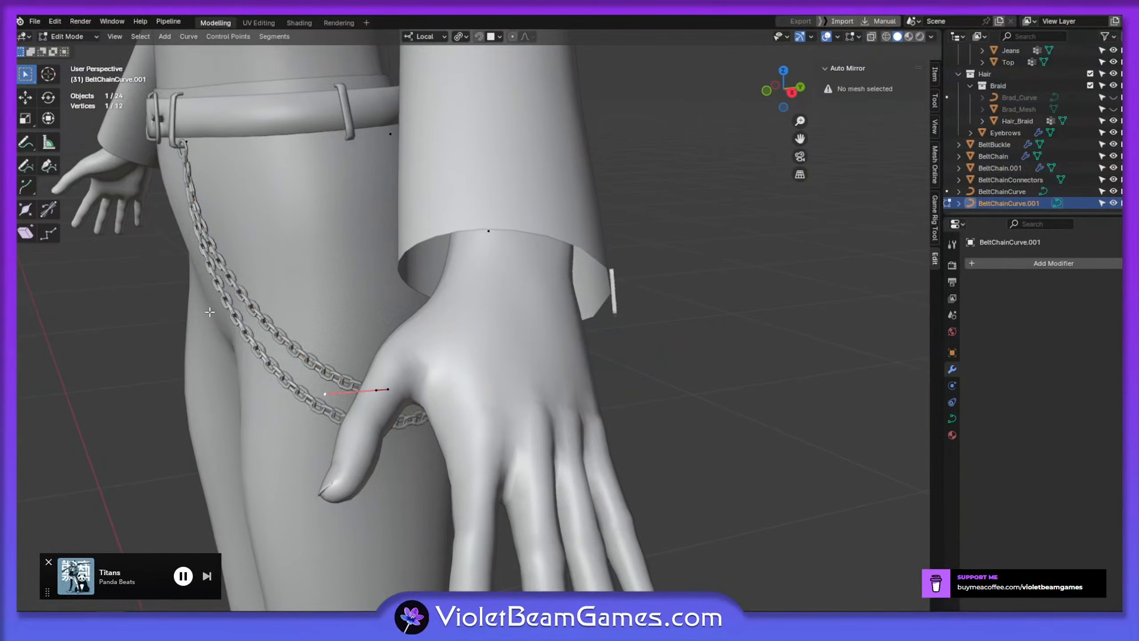
{"action": "key", "text": "Tab"}
{"action": "key", "text": "Tab"}
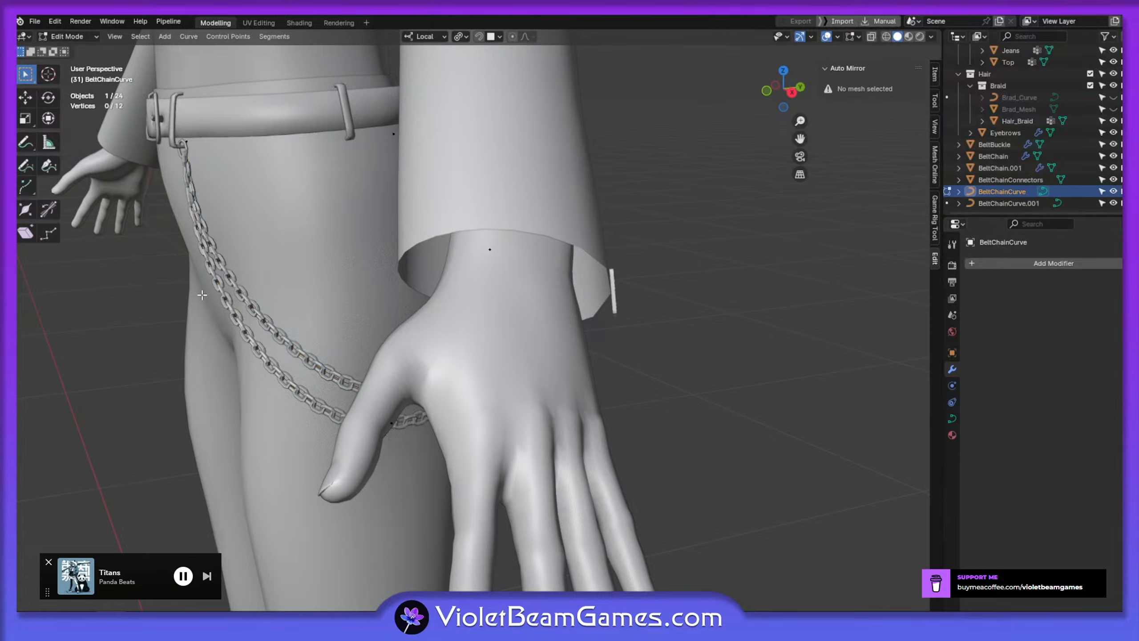
{"action": "middle_click_drag", "start_coordinate": [203, 296], "coordinate": [303, 310]}
{"action": "scroll", "coordinate": [225, 291], "scroll_direction": "down", "scroll_amount": 1}
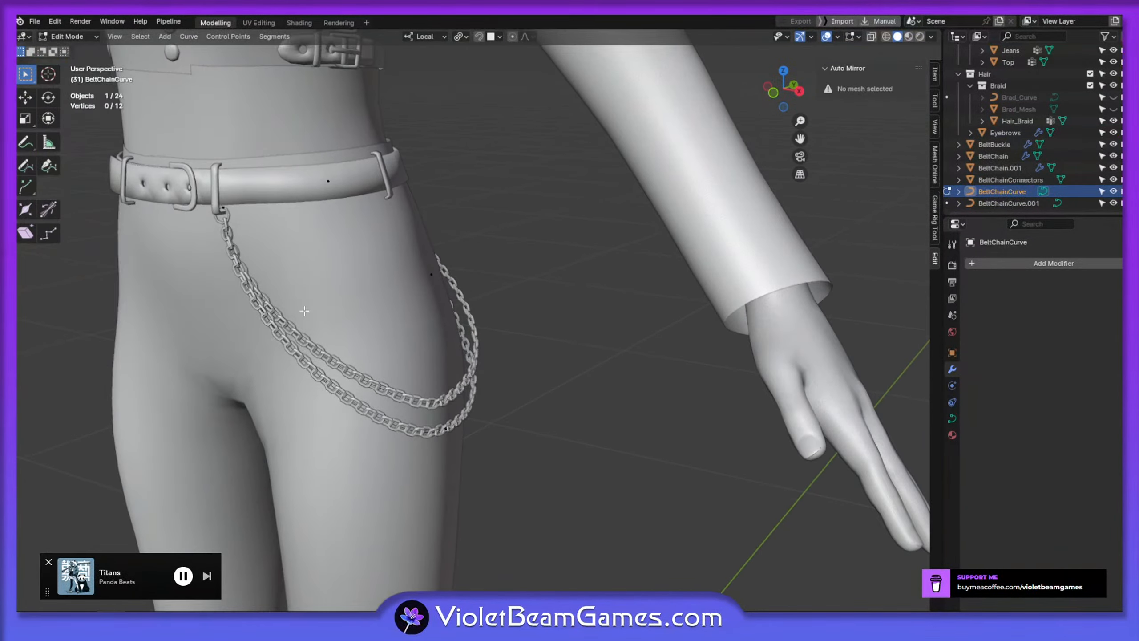
Move BeltChainCurve's front end point at the front belt loop and rotate it by 1.76°
{"action": "left_click", "coordinate": [220, 211]}
{"action": "middle_click_drag", "start_coordinate": [233, 278], "coordinate": [271, 292]}
{"action": "scroll", "coordinate": [213, 278], "scroll_direction": "up", "scroll_amount": 2}
{"action": "key", "text": "g"}
{"action": "left_click", "coordinate": [177, 319]}
{"action": "key", "text": "r"}
{"action": "left_click", "coordinate": [183, 363]}
{"action": "scroll", "coordinate": [222, 366], "scroll_direction": "down", "scroll_amount": 2}
{"action": "scroll", "coordinate": [172, 265], "scroll_direction": "down", "scroll_amount": 3}
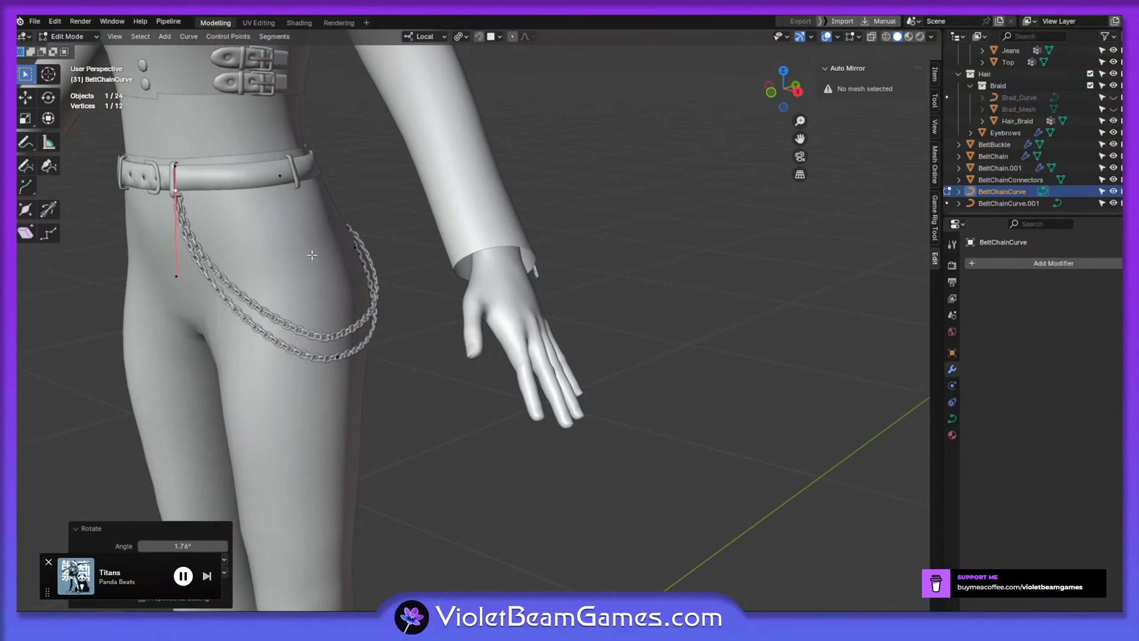
Reopen BeltChainCurve.001 for editing and nudge its rear hip control point against the hip
{"action": "middle_click_drag", "start_coordinate": [363, 244], "coordinate": [305, 278]}
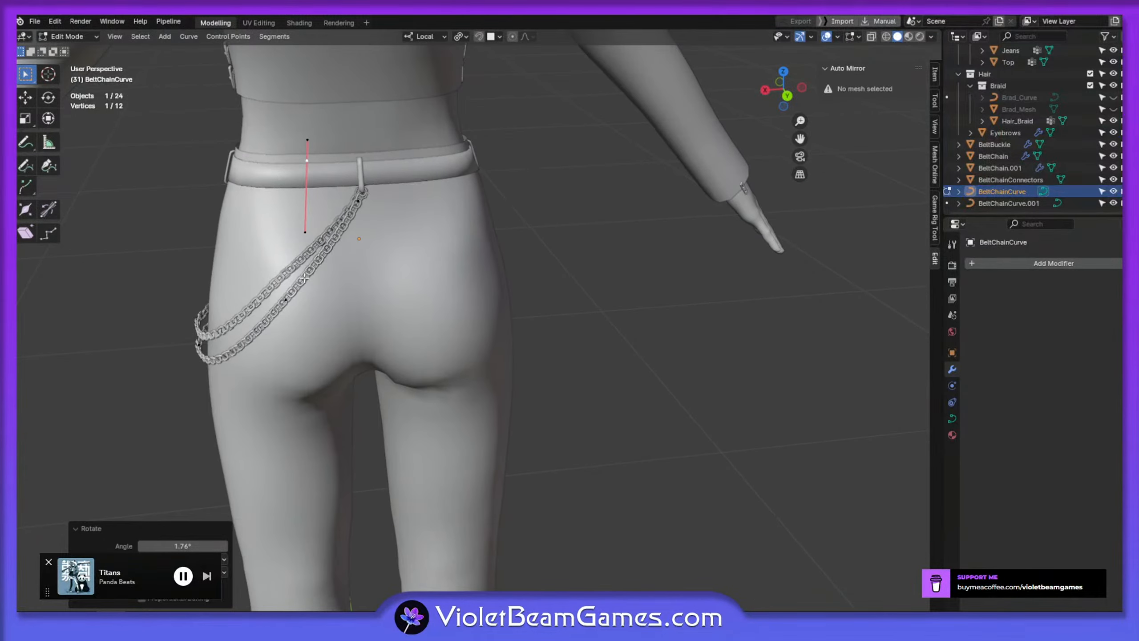
{"action": "left_click", "coordinate": [1011, 202]}
{"action": "key", "text": "Tab"}
{"action": "middle_click_drag", "start_coordinate": [296, 294], "coordinate": [450, 266]}
{"action": "left_click", "coordinate": [411, 306]}
{"action": "key", "text": "g"}
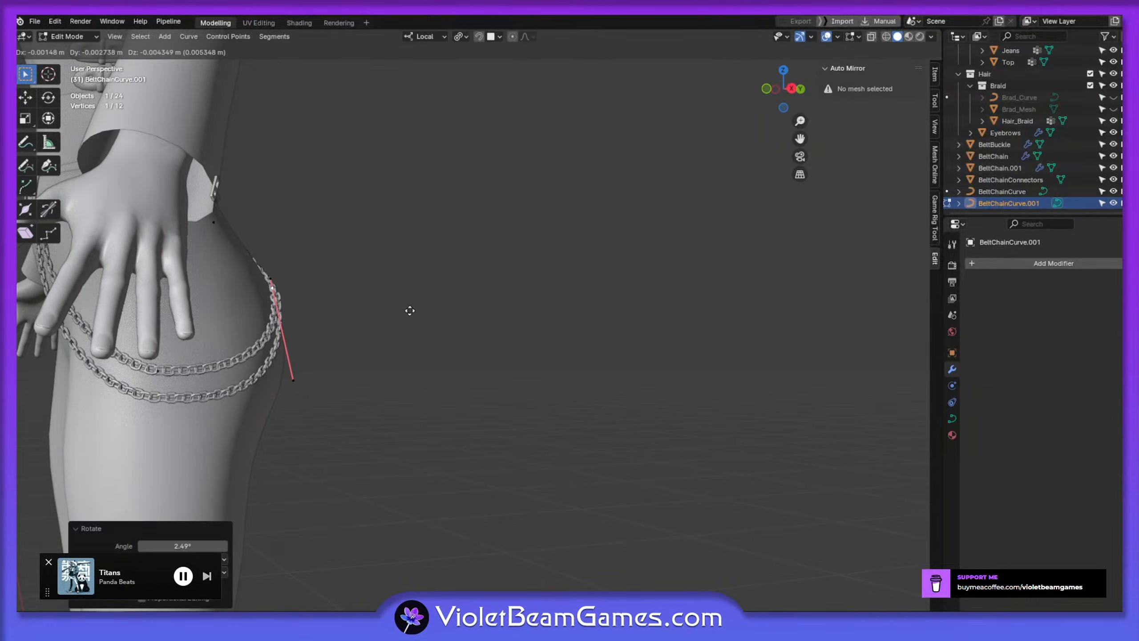
{"action": "left_click", "coordinate": [413, 309]}
Adjust BeltChainCurve.001 from behind by rotating its rear hip control point 4.22° and moving its lower handle inward
{"action": "middle_click_drag", "start_coordinate": [412, 309], "coordinate": [215, 350]}
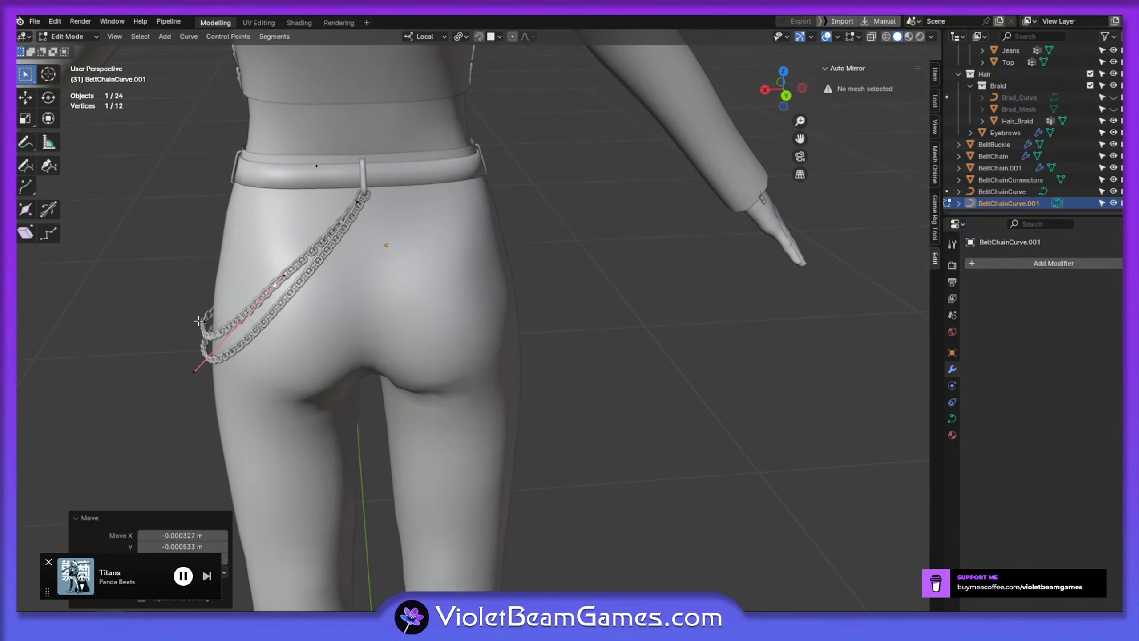
{"action": "key", "text": "g"}
{"action": "left_click", "coordinate": [207, 340]}
{"action": "left_click", "coordinate": [275, 286]}
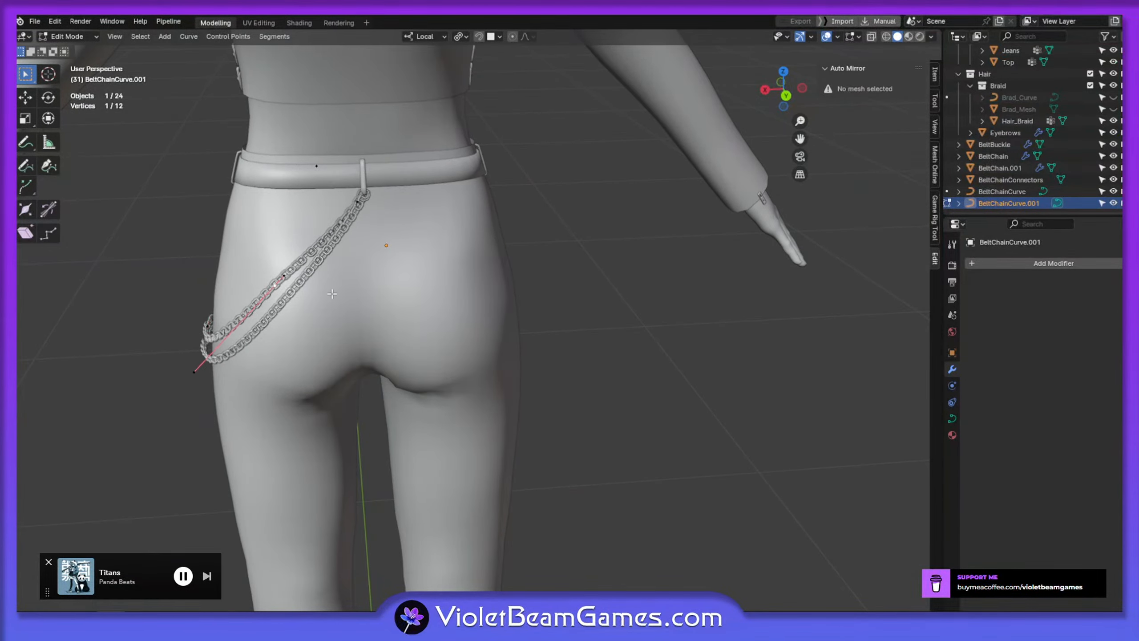
{"action": "key", "text": "r"}
{"action": "left_click", "coordinate": [335, 297]}
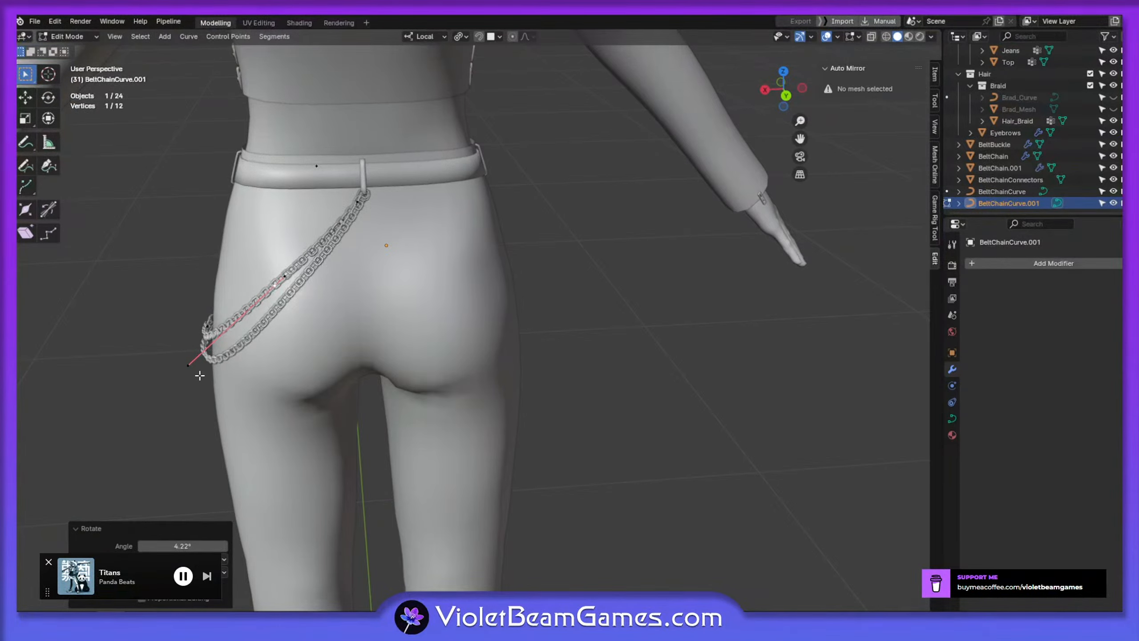
{"action": "left_click", "coordinate": [185, 369]}
{"action": "key", "text": "g"}
{"action": "left_click", "coordinate": [206, 357]}
{"action": "middle_click_drag", "start_coordinate": [206, 357], "coordinate": [330, 333]}
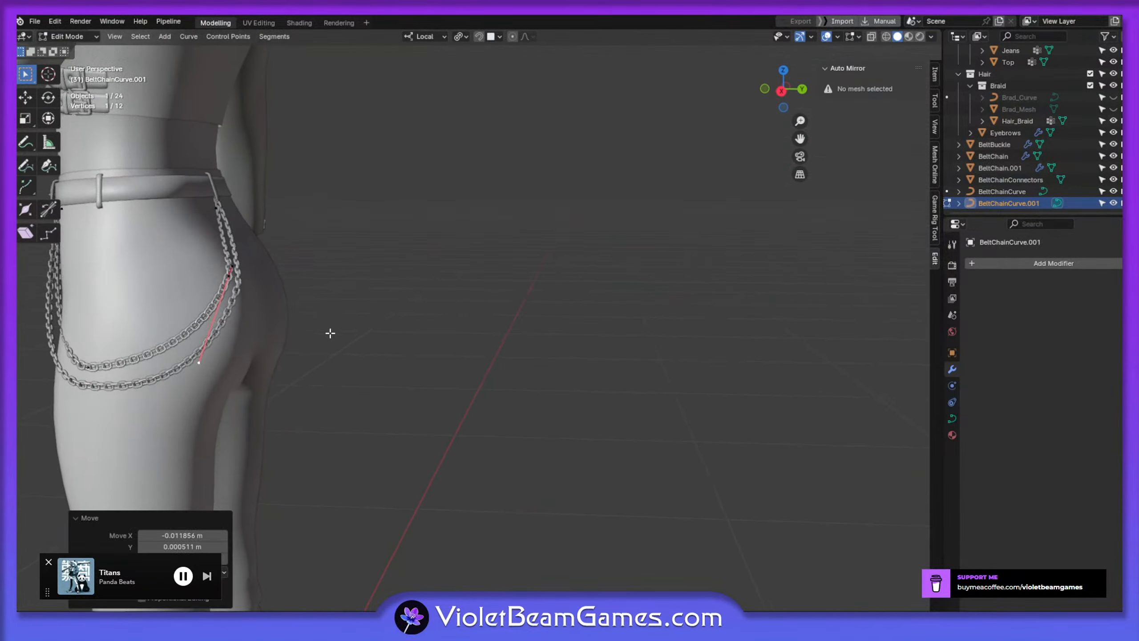
Refine BeltChainCurve.001's outward curve at the outer hip from above by moving its control handle
{"action": "middle_click_drag", "start_coordinate": [275, 389], "coordinate": [317, 377]}
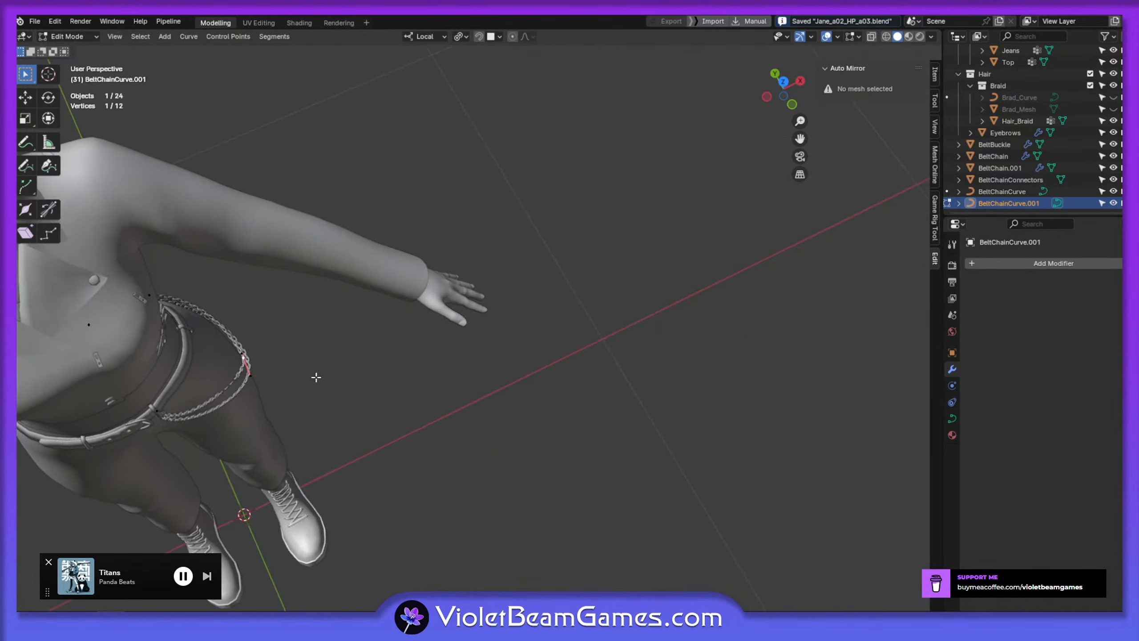
{"action": "key", "text": "g"}
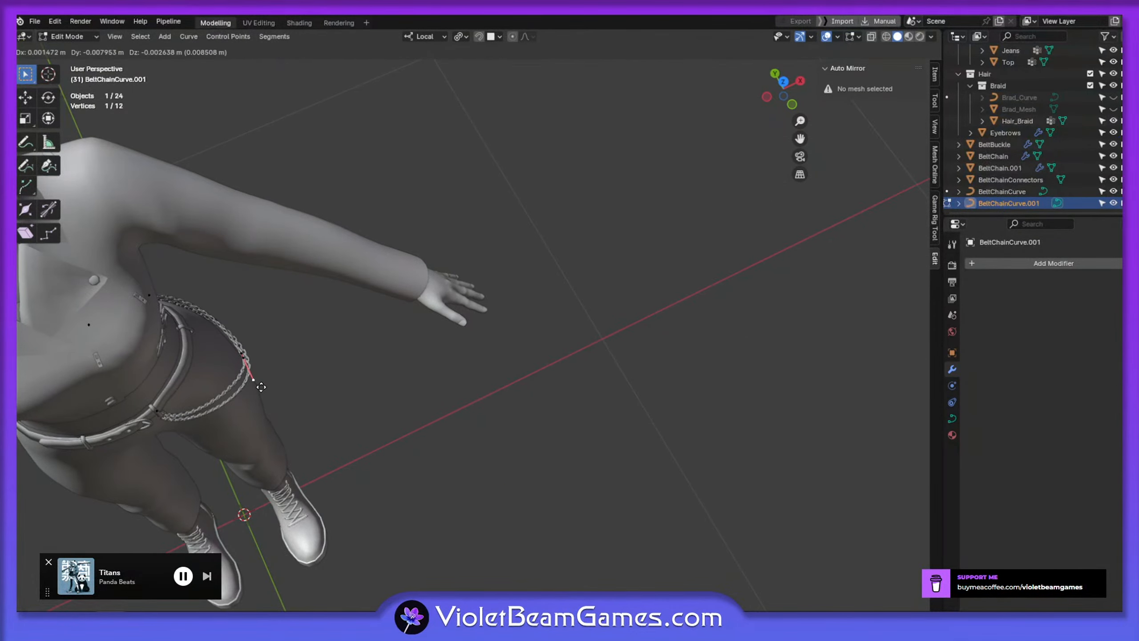
{"action": "left_click", "coordinate": [262, 387]}
{"action": "middle_click_drag", "start_coordinate": [262, 387], "coordinate": [238, 354]}
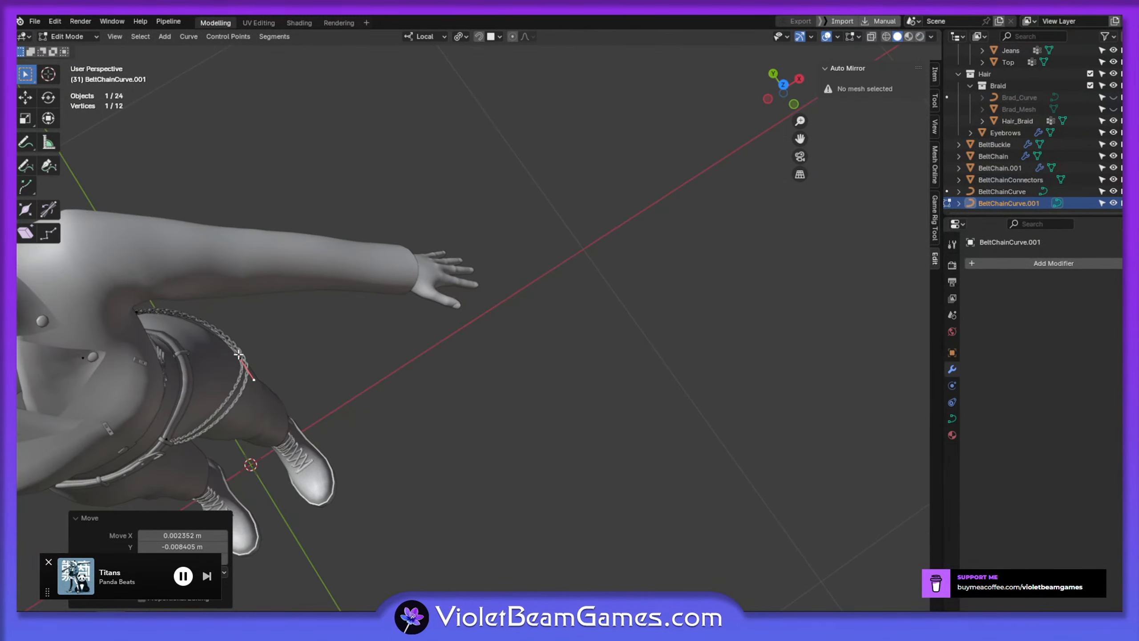
{"action": "left_click", "coordinate": [238, 355]}
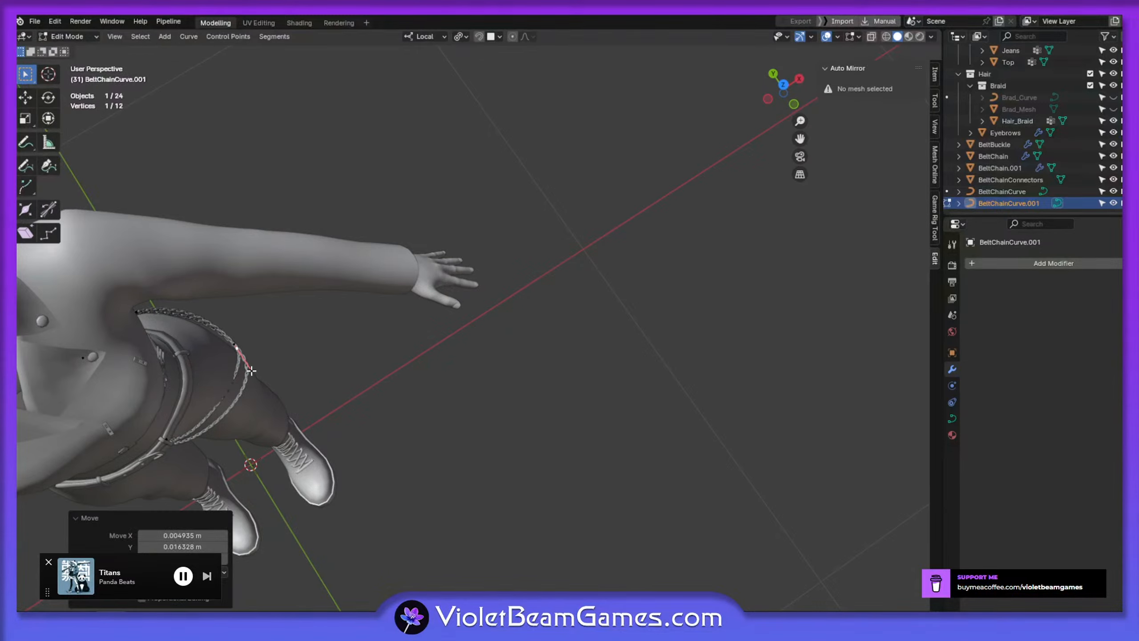
{"action": "left_click", "coordinate": [256, 390]}
{"action": "left_click", "coordinate": [234, 340]}
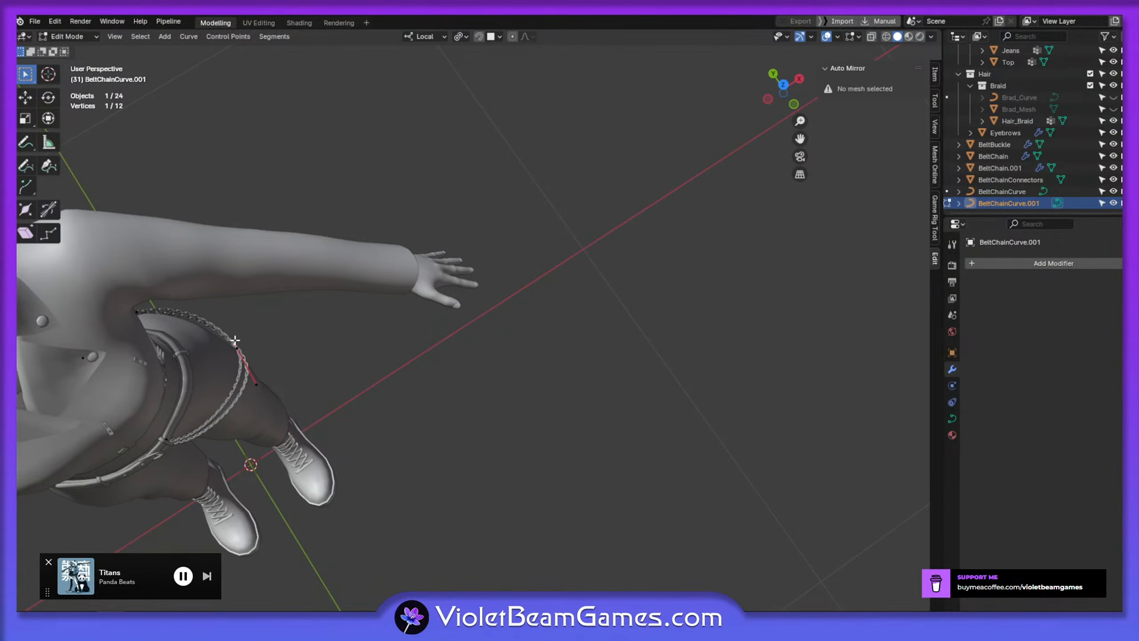
Reposition BeltChainCurve.001's rear lower handle and the front handle of its side point to smooth the upper chain
{"action": "middle_click_drag", "start_coordinate": [151, 351], "coordinate": [111, 323]}
{"action": "middle_click_drag", "start_coordinate": [231, 357], "coordinate": [280, 405]}
{"action": "scroll", "coordinate": [262, 422], "scroll_direction": "up", "scroll_amount": 3}
{"action": "key", "text": "g"}
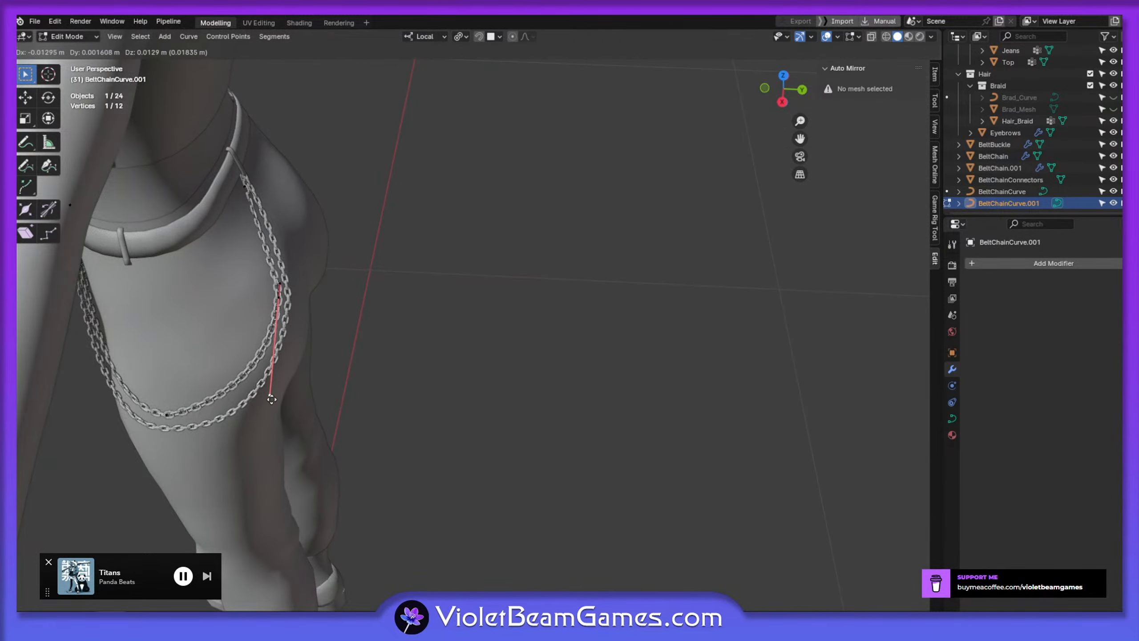
{"action": "middle_click_drag", "start_coordinate": [148, 406], "coordinate": [123, 434]}
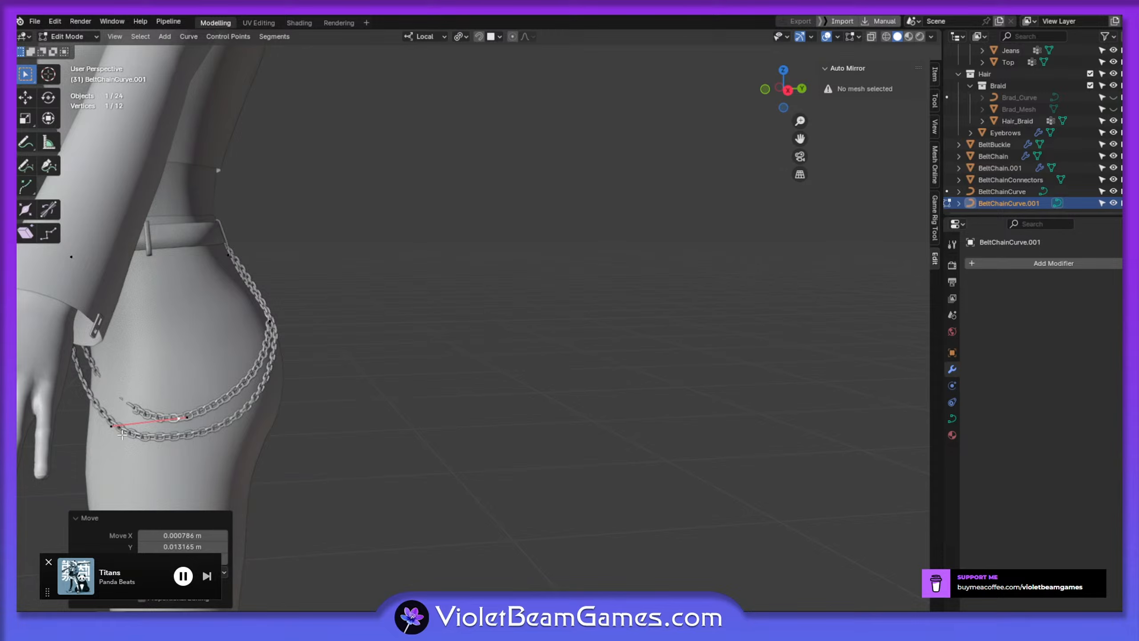
{"action": "left_click", "coordinate": [73, 408]}
{"action": "middle_click_drag", "start_coordinate": [73, 408], "coordinate": [42, 439]}
{"action": "middle_click_drag", "start_coordinate": [43, 440], "coordinate": [134, 280], "text": "shift"}
Open BeltChainCurve for editing and move its side hip control point lower and farther back
{"action": "key", "text": "Tab"}
{"action": "left_click", "coordinate": [259, 298]}
{"action": "key", "text": "Tab"}
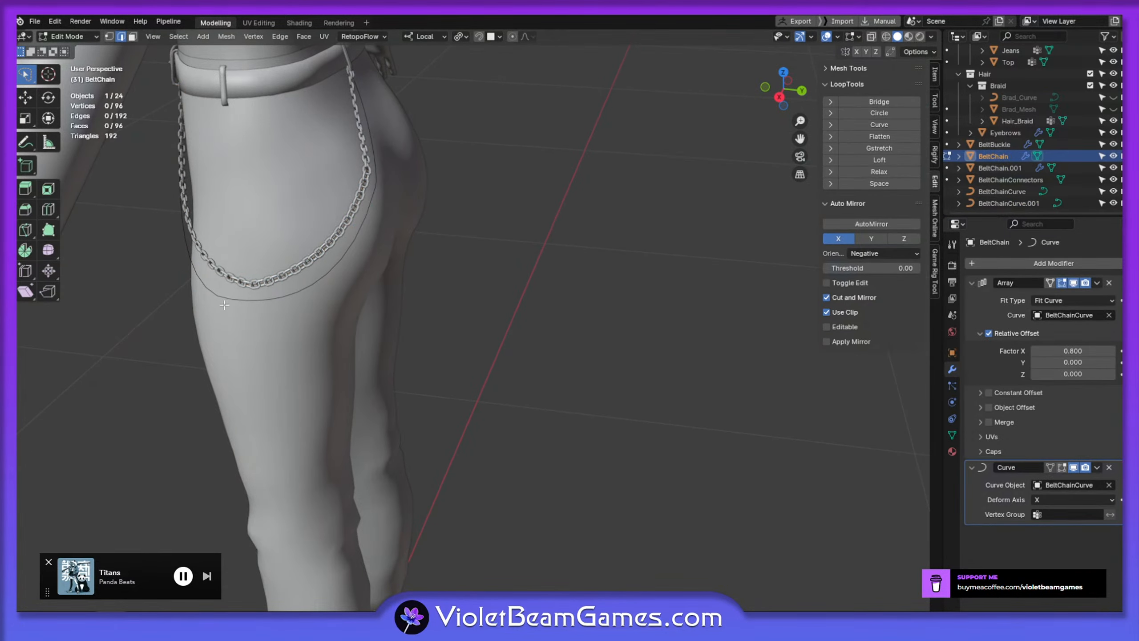
{"action": "key", "text": "Tab"}
{"action": "left_click", "coordinate": [1007, 202]}
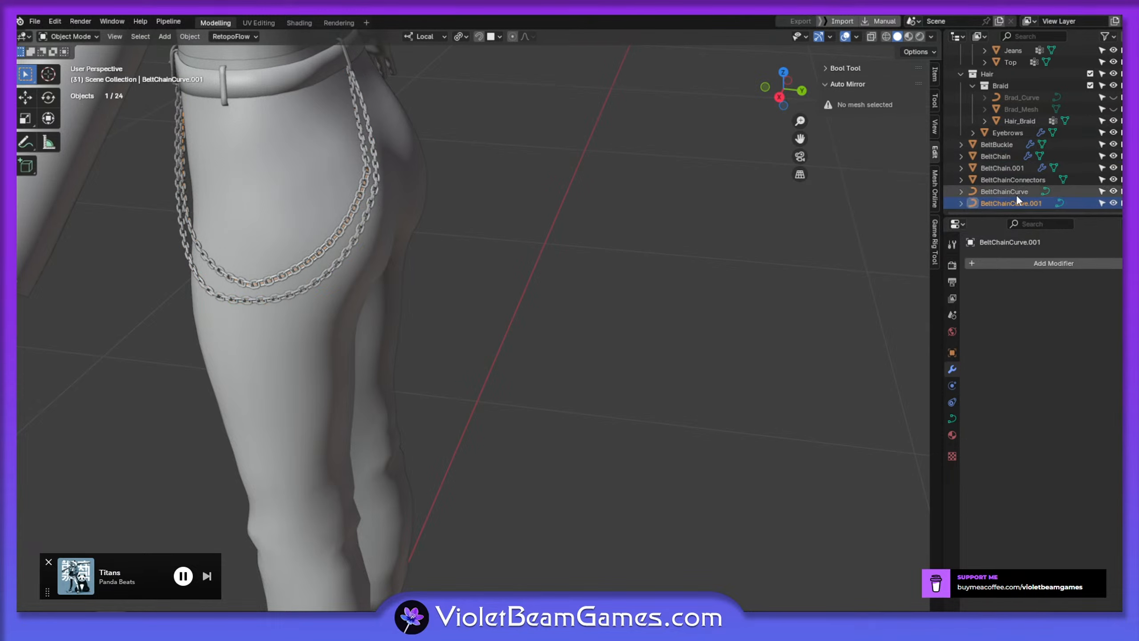
{"action": "left_click", "coordinate": [1014, 193]}
{"action": "key", "text": "Tab"}
{"action": "key", "text": "g"}
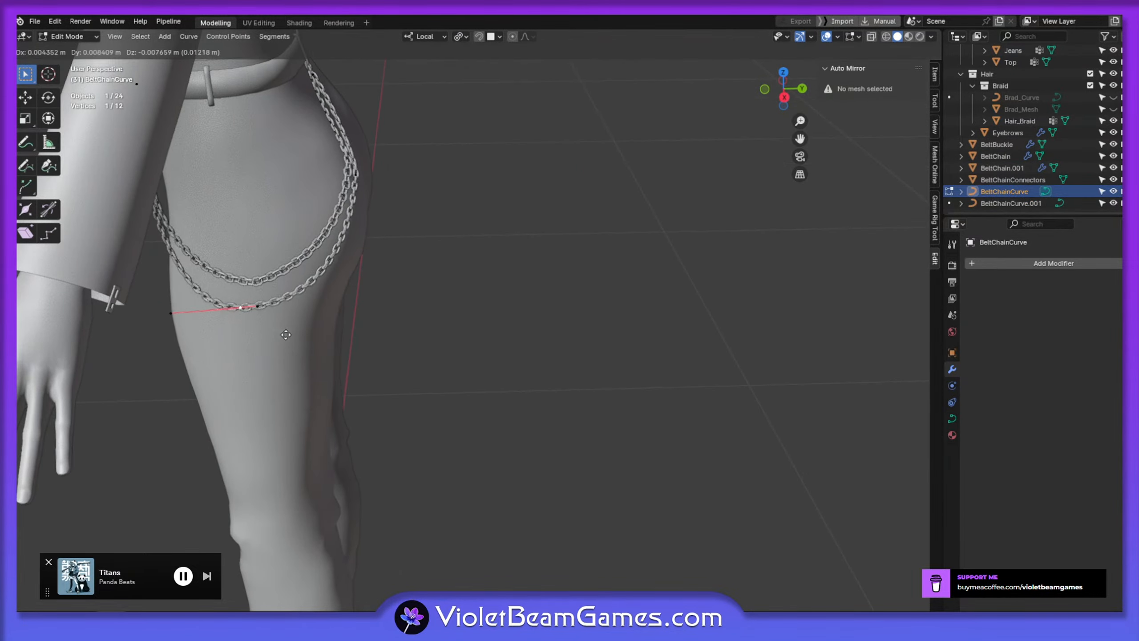
{"action": "left_click", "coordinate": [302, 334]}
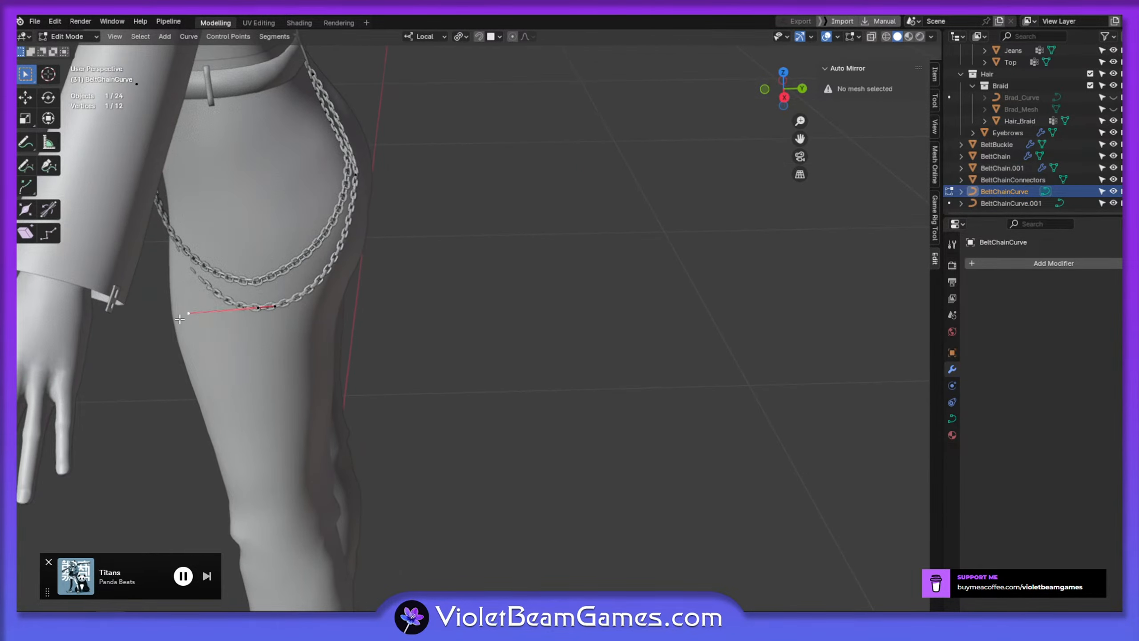
Reposition BeltChainCurve's side control point and its front handle to reshape the lower chain's bottom bend
{"action": "middle_click_drag", "start_coordinate": [179, 318], "coordinate": [120, 359]}
{"action": "left_click", "coordinate": [232, 312]}
{"action": "left_click", "coordinate": [242, 324]}
{"action": "key", "text": "g"}
{"action": "left_click", "coordinate": [209, 332]}
{"action": "left_click", "coordinate": [166, 324]}
{"action": "key", "text": "g"}
{"action": "left_click", "coordinate": [199, 296]}
Extend the front handle of BeltChainCurve's side point toward the front of the thigh, fine-tune the bend, and save the file
{"action": "key", "text": "g"}
{"action": "left_click", "coordinate": [152, 340]}
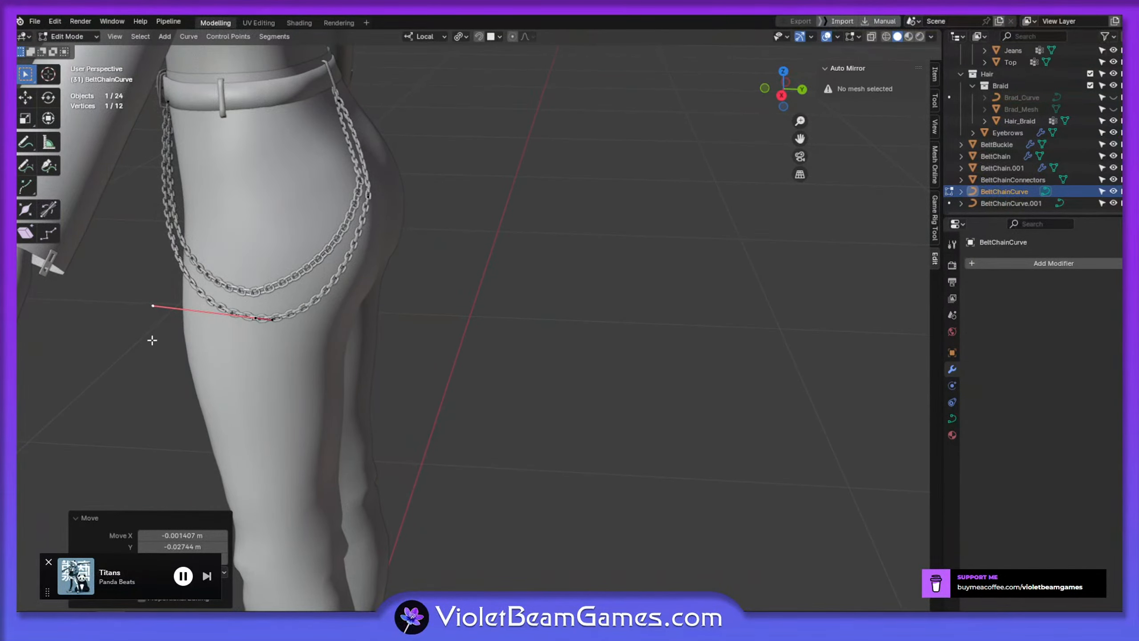
{"action": "key", "text": "g"}
{"action": "left_click", "coordinate": [251, 319]}
{"action": "middle_click_drag", "start_coordinate": [251, 319], "coordinate": [202, 360]}
{"action": "key", "text": "ctrl+s"}
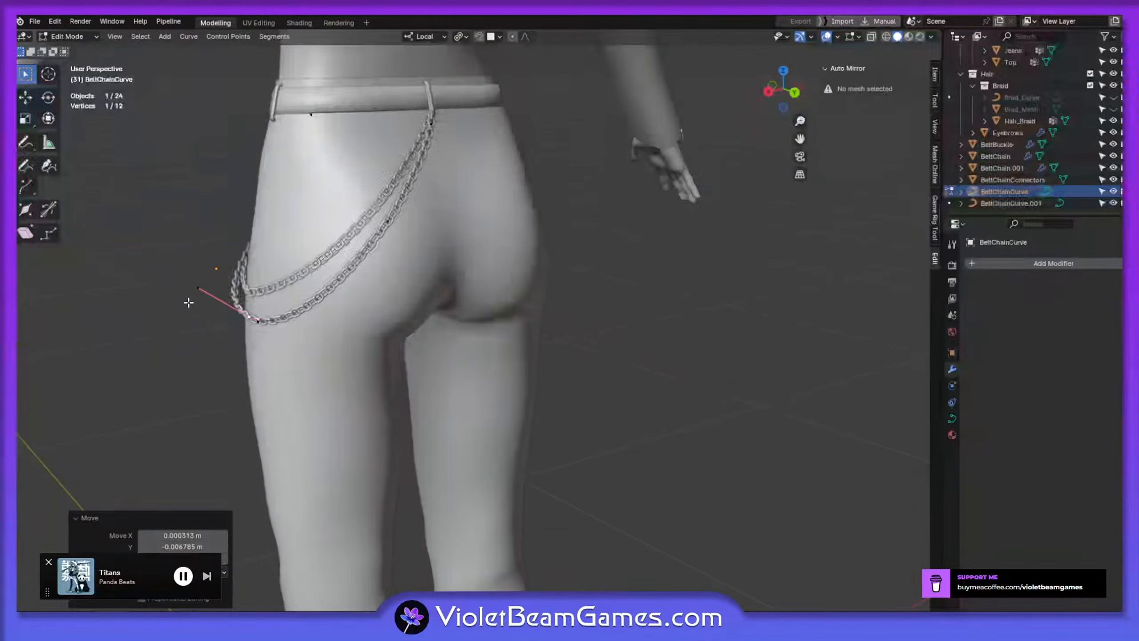
Adjust BeltChainCurve's side control point and front handle so the lower chain wraps around the outer thigh
{"action": "left_click", "coordinate": [194, 293]}
{"action": "middle_click_drag", "start_coordinate": [217, 328], "coordinate": [196, 233]}
{"action": "key", "text": "g"}
{"action": "left_click", "coordinate": [205, 343]}
{"action": "left_click", "coordinate": [196, 247]}
{"action": "key", "text": "g"}
{"action": "left_click", "coordinate": [210, 279]}
{"action": "left_click", "coordinate": [208, 257]}
{"action": "left_click", "coordinate": [210, 265]}
{"action": "key", "text": "g"}
{"action": "left_click", "coordinate": [216, 273]}
Move the front handle of BeltChainCurve's side point outward and down, and save the file
{"action": "left_click", "coordinate": [178, 267]}
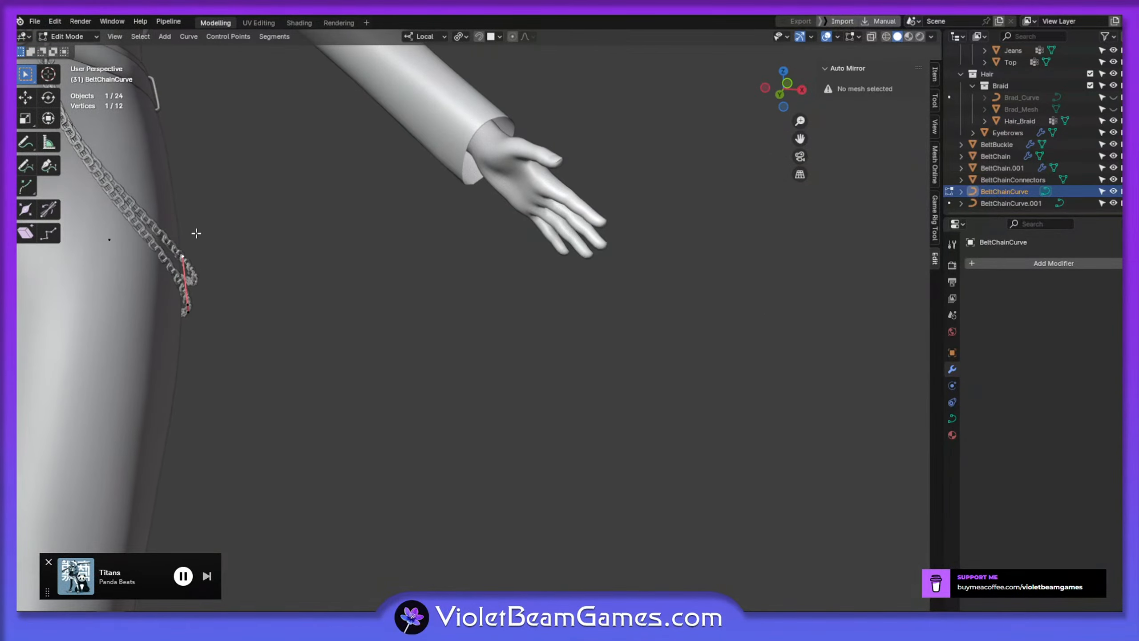
{"action": "key", "text": "g"}
{"action": "left_click", "coordinate": [203, 230]}
{"action": "key", "text": "g"}
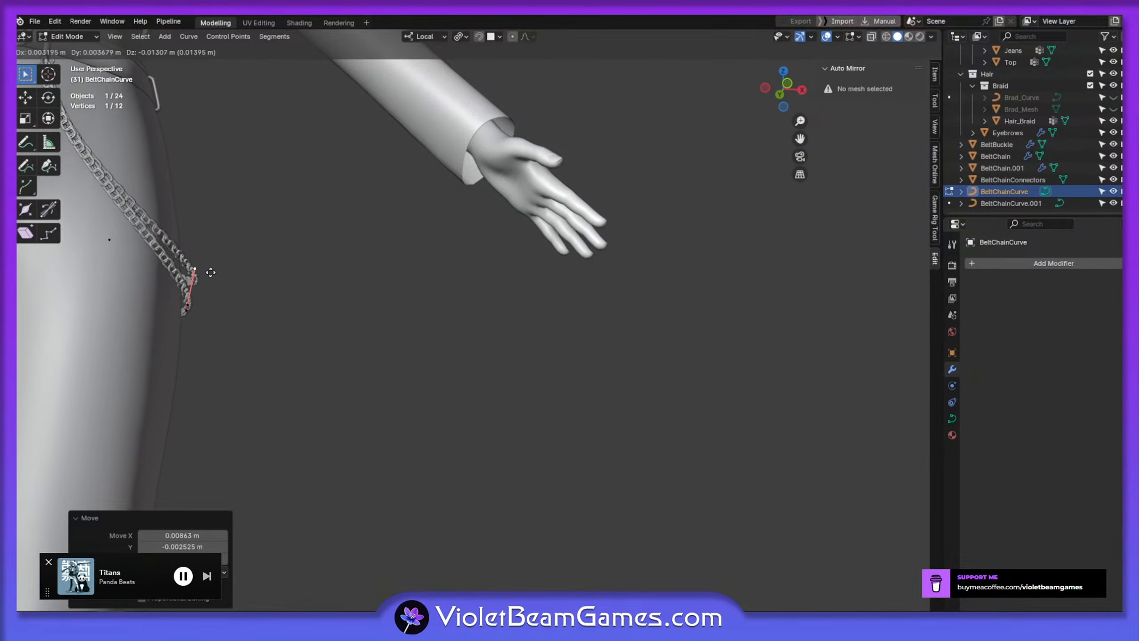
{"action": "left_click", "coordinate": [214, 264]}
{"action": "middle_click_drag", "start_coordinate": [213, 265], "coordinate": [67, 305]}
{"action": "middle_click_drag", "start_coordinate": [265, 287], "coordinate": [227, 260]}
{"action": "scroll", "coordinate": [224, 287], "scroll_direction": "down", "scroll_amount": 3}
{"action": "key", "text": "ctrl+s"}
Switch from editing BeltChainCurve to BeltChainCurve.001 and nudge its side control point slightly outward from the thigh
{"action": "scroll", "coordinate": [223, 269], "scroll_direction": "up", "scroll_amount": 2}
{"action": "key", "text": "Tab"}
{"action": "left_click", "coordinate": [240, 286]}
{"action": "key", "text": "Tab"}
{"action": "key", "text": "Tab"}
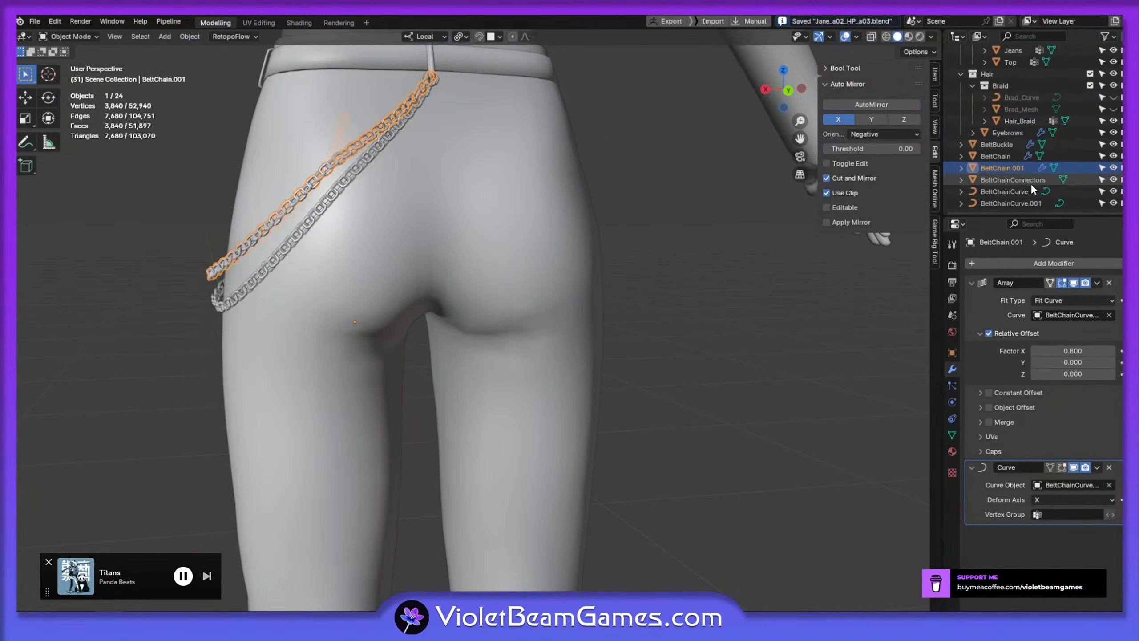
{"action": "left_click", "coordinate": [1030, 202]}
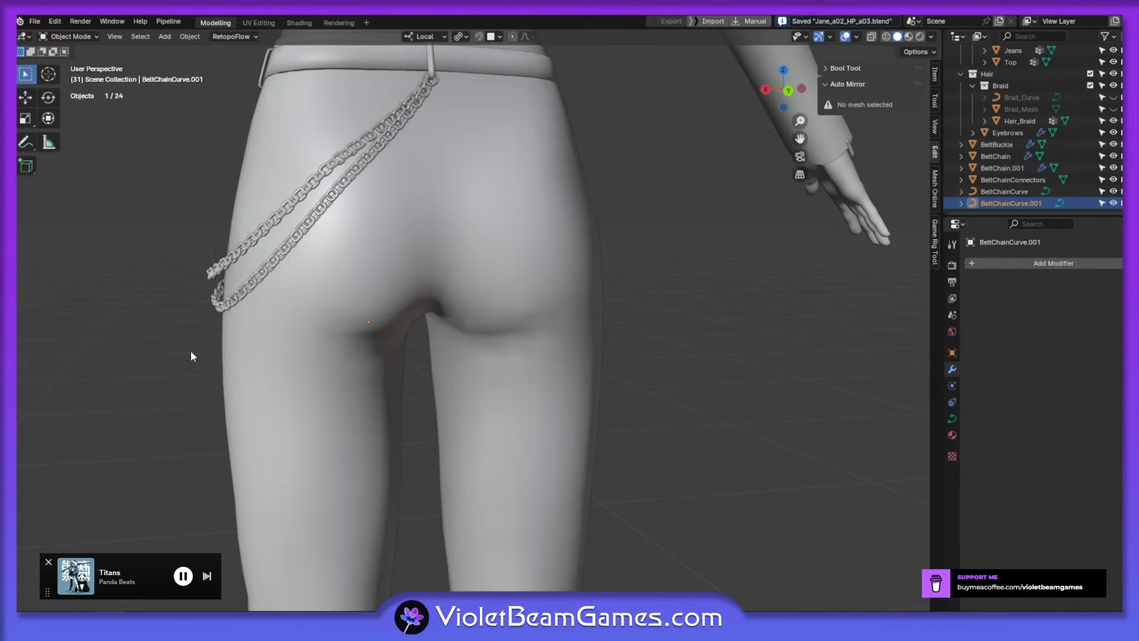
{"action": "middle_click_drag", "start_coordinate": [237, 287], "coordinate": [356, 321]}
{"action": "key", "text": "Tab"}
{"action": "key", "text": "g"}
{"action": "left_click", "coordinate": [356, 327]}
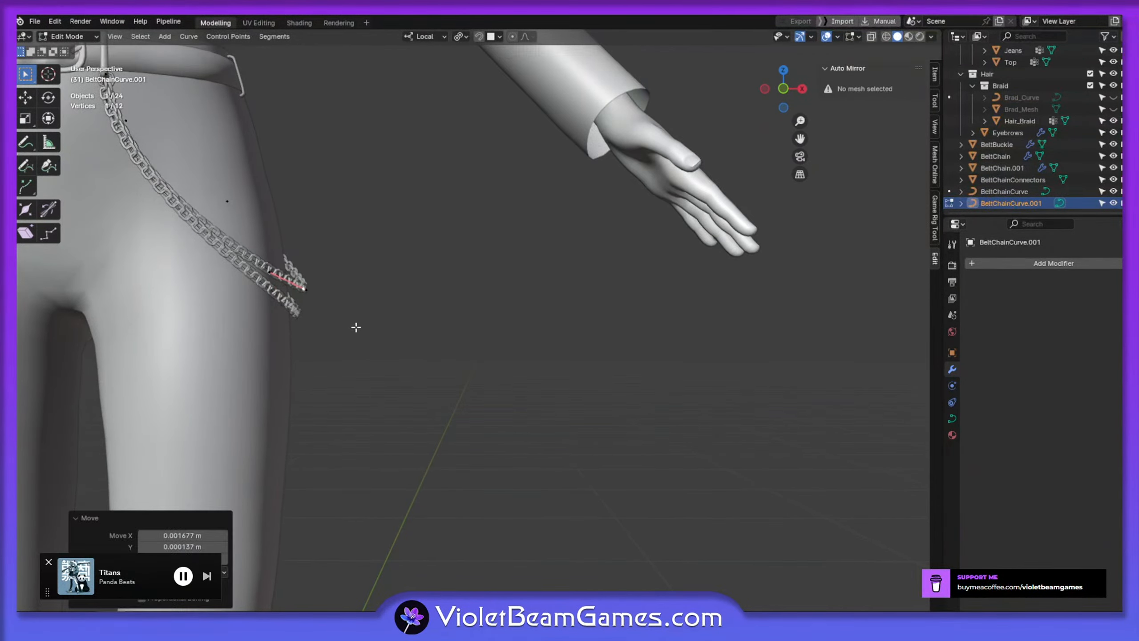
Reposition the handle and side control point of BeltChainCurve.001 so the upper chain follows the outer thigh
{"action": "left_click", "coordinate": [270, 274]}
{"action": "key", "text": "g"}
{"action": "left_click", "coordinate": [276, 264]}
{"action": "left_click", "coordinate": [309, 290]}
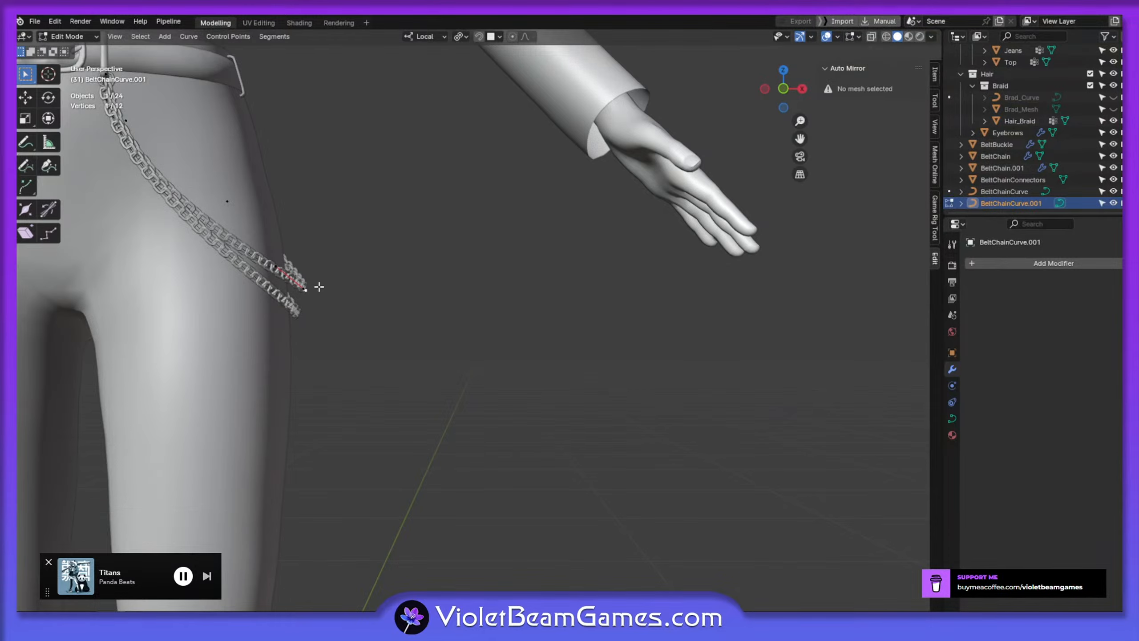
{"action": "middle_click_drag", "start_coordinate": [318, 287], "coordinate": [223, 291]}
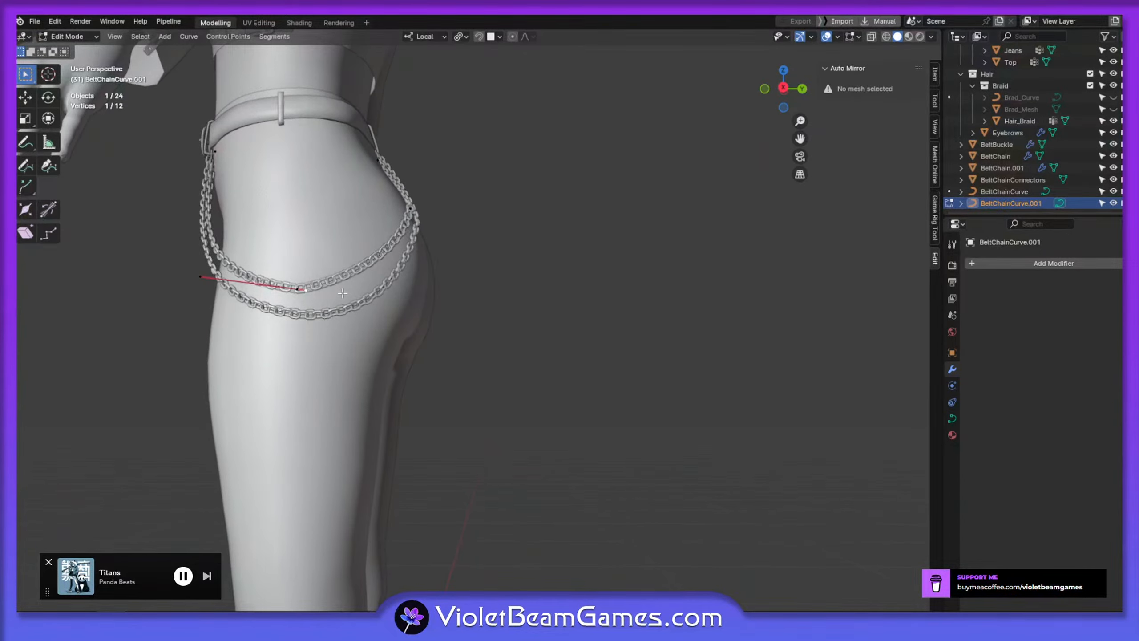
{"action": "middle_click_drag", "start_coordinate": [342, 293], "coordinate": [333, 198]}
{"action": "key", "text": "g"}
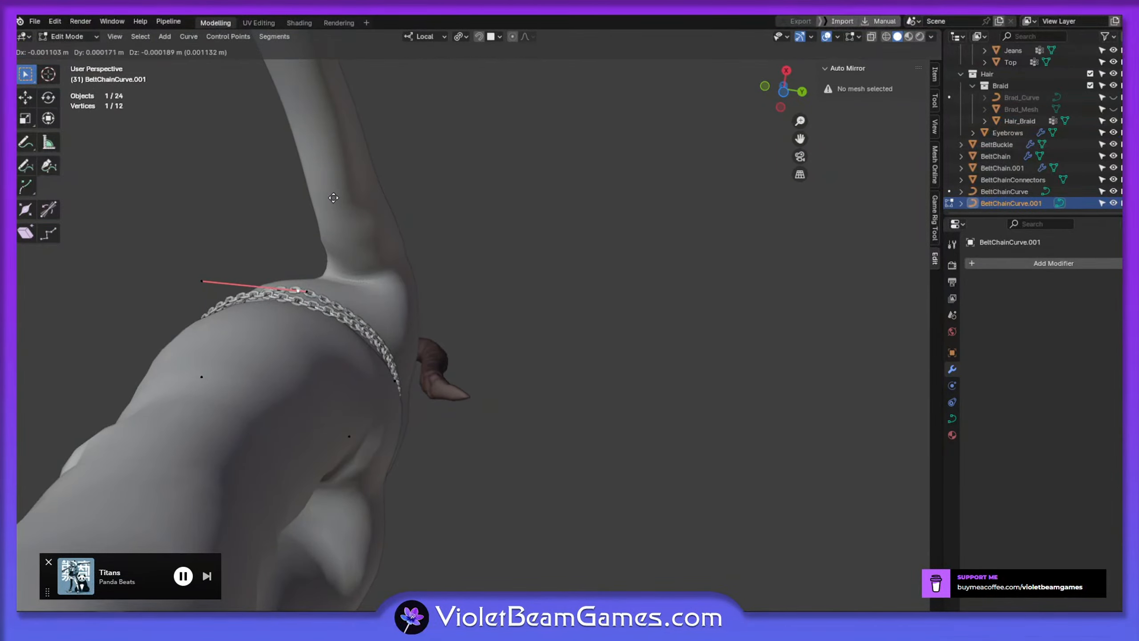
{"action": "left_click", "coordinate": [332, 197]}
{"action": "mouse_move", "coordinate": [290, 289]}
{"action": "middle_mouse_down"}
{"action": "mouse_move", "coordinate": [300, 280]}
{"action": "mouse_move", "coordinate": [289, 291]}
{"action": "middle_mouse_up"}
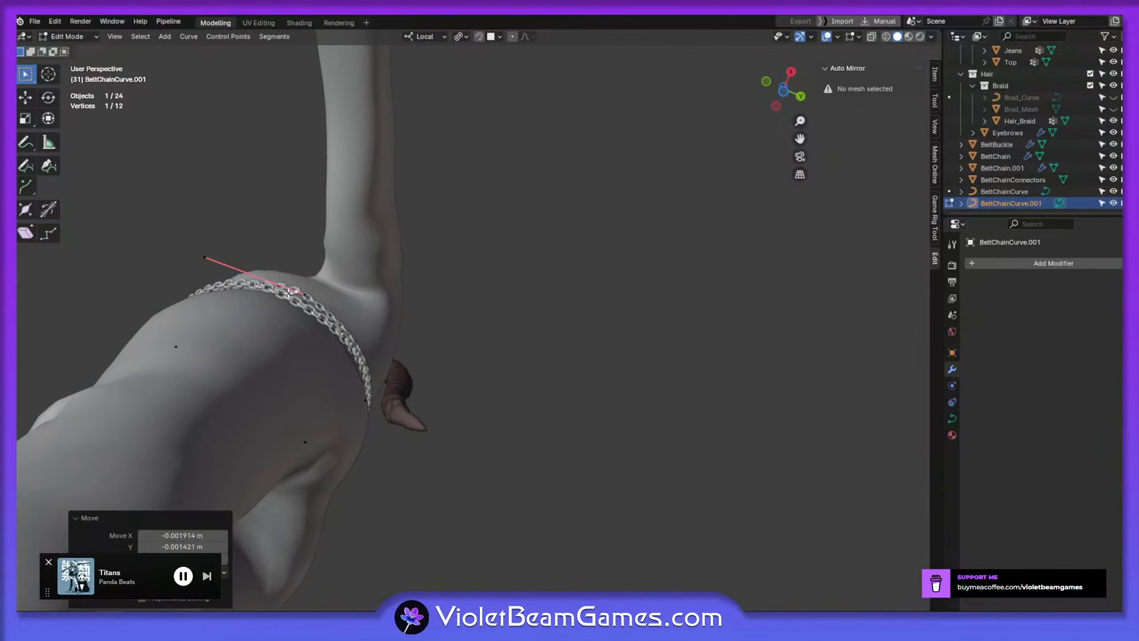
Slightly rotate the front handle of BeltChainCurve's side point, finish editing the curve, and save the file
{"action": "left_click", "coordinate": [1007, 192]}
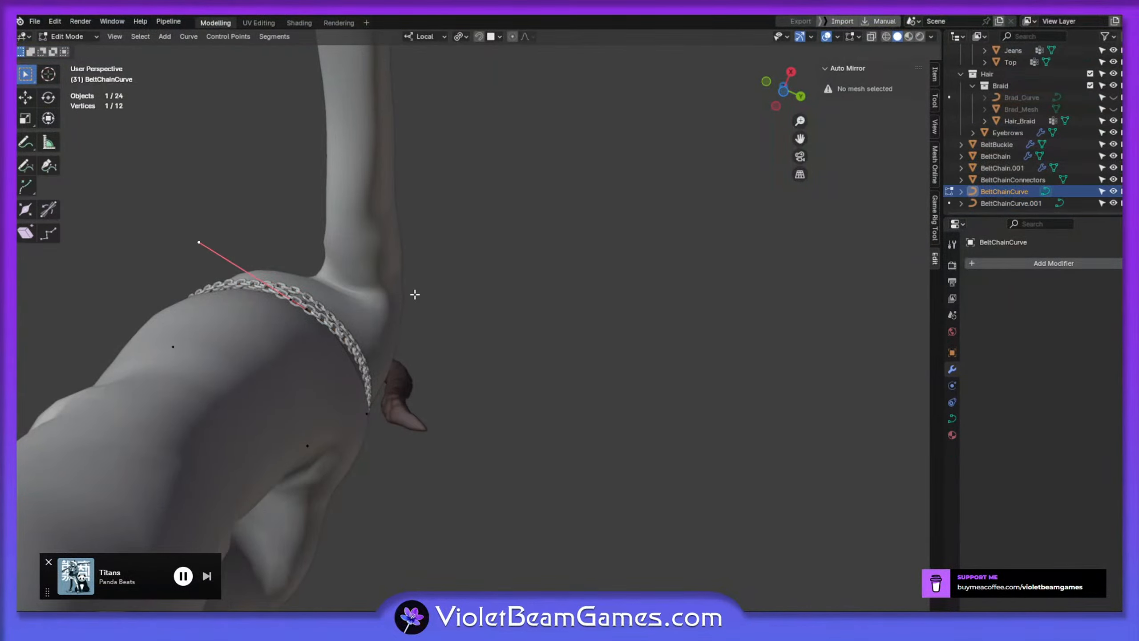
{"action": "middle_click_drag", "start_coordinate": [414, 295], "coordinate": [372, 338]}
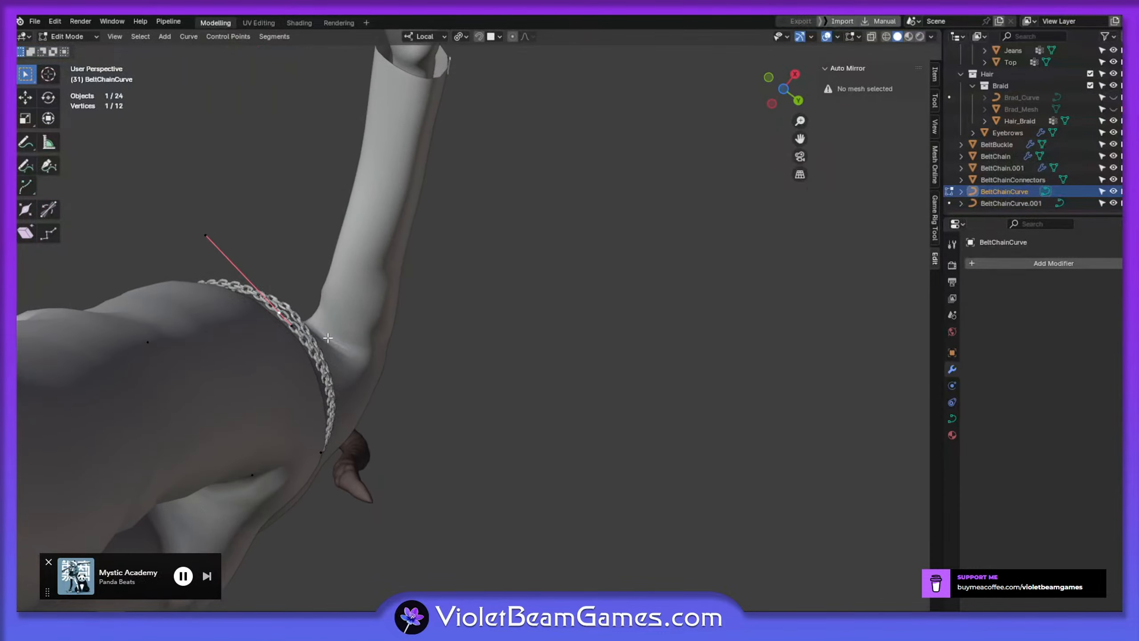
{"action": "key", "text": "r"}
{"action": "left_click", "coordinate": [379, 345]}
{"action": "scroll", "coordinate": [381, 369], "scroll_direction": "down", "scroll_amount": 10}
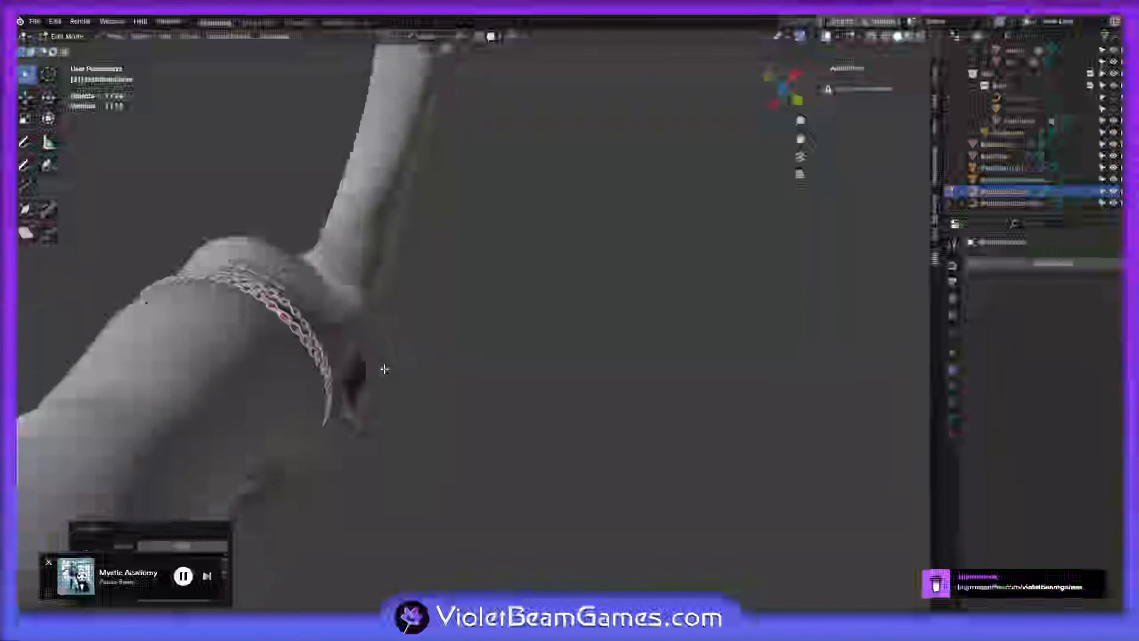
{"action": "key", "text": "ctrl+s"}
{"action": "key", "text": "Tab"}
{"action": "left_click", "coordinate": [432, 441]}
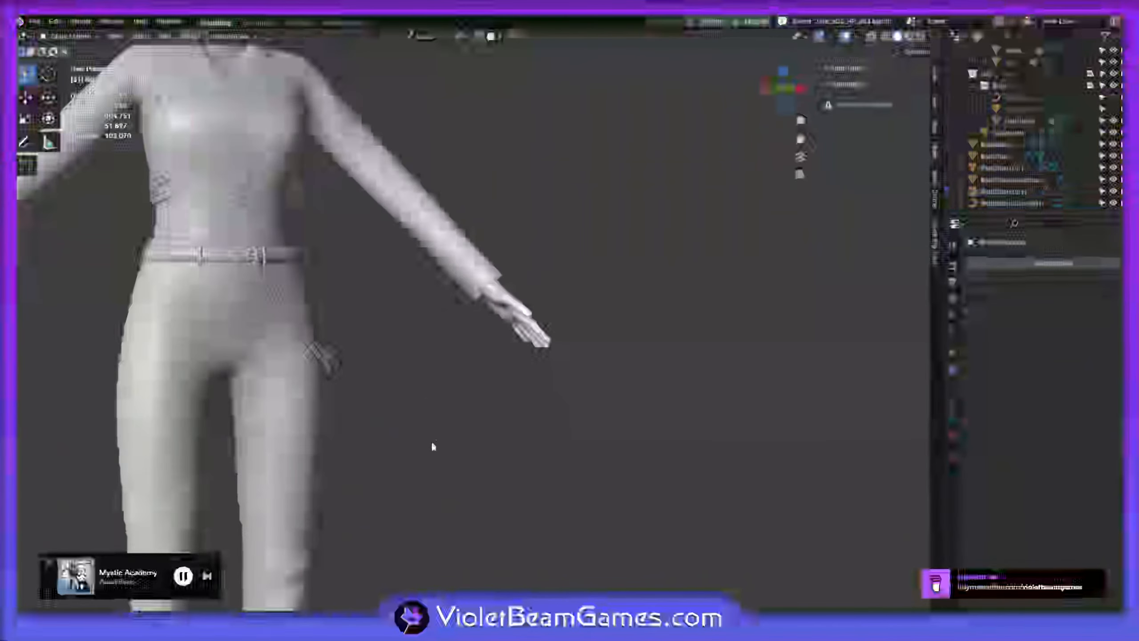
Examine both belt chains on the full character from the front, side and back, and save the file
{"action": "middle_click_drag", "start_coordinate": [432, 441], "coordinate": [396, 450]}
{"action": "scroll", "coordinate": [397, 450], "scroll_direction": "down", "scroll_amount": 3}
{"action": "mouse_move", "coordinate": [436, 352]}
{"action": "middle_mouse_down", "text": "shift"}
{"action": "mouse_move", "coordinate": [461, 300]}
{"action": "mouse_move", "coordinate": [391, 275]}
{"action": "mouse_move", "coordinate": [423, 355]}
{"action": "mouse_move", "coordinate": [560, 328]}
{"action": "mouse_move", "coordinate": [348, 341]}
{"action": "mouse_move", "coordinate": [508, 359]}
{"action": "mouse_move", "coordinate": [473, 338]}
{"action": "mouse_move", "coordinate": [434, 335]}
{"action": "middle_mouse_up", "text": "shift"}
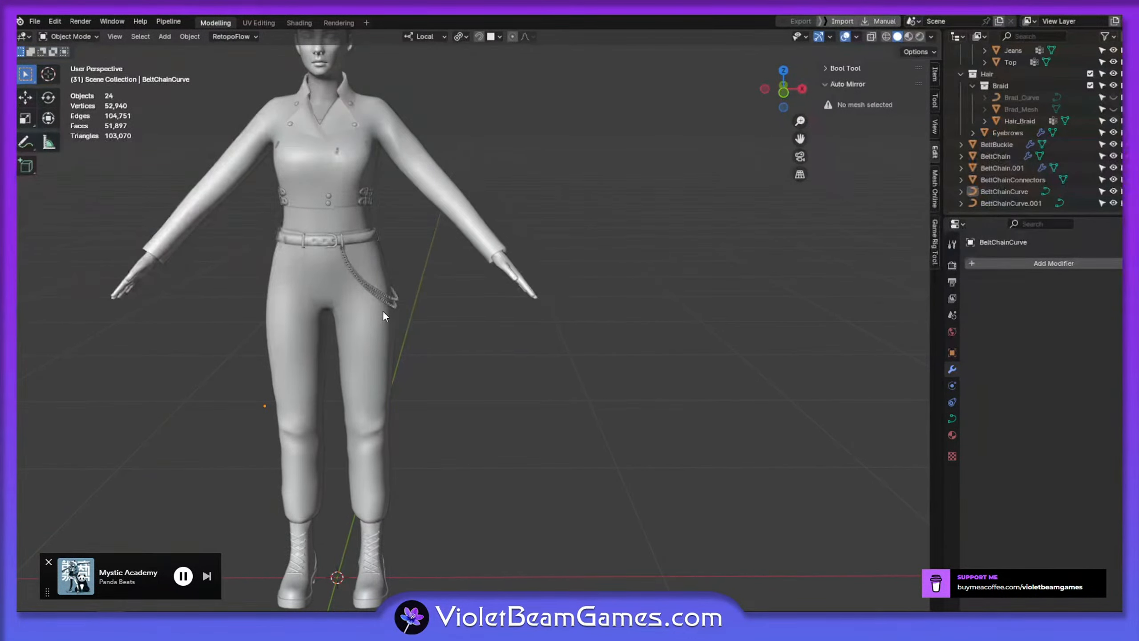
{"action": "middle_click_drag", "start_coordinate": [391, 359], "coordinate": [462, 361]}
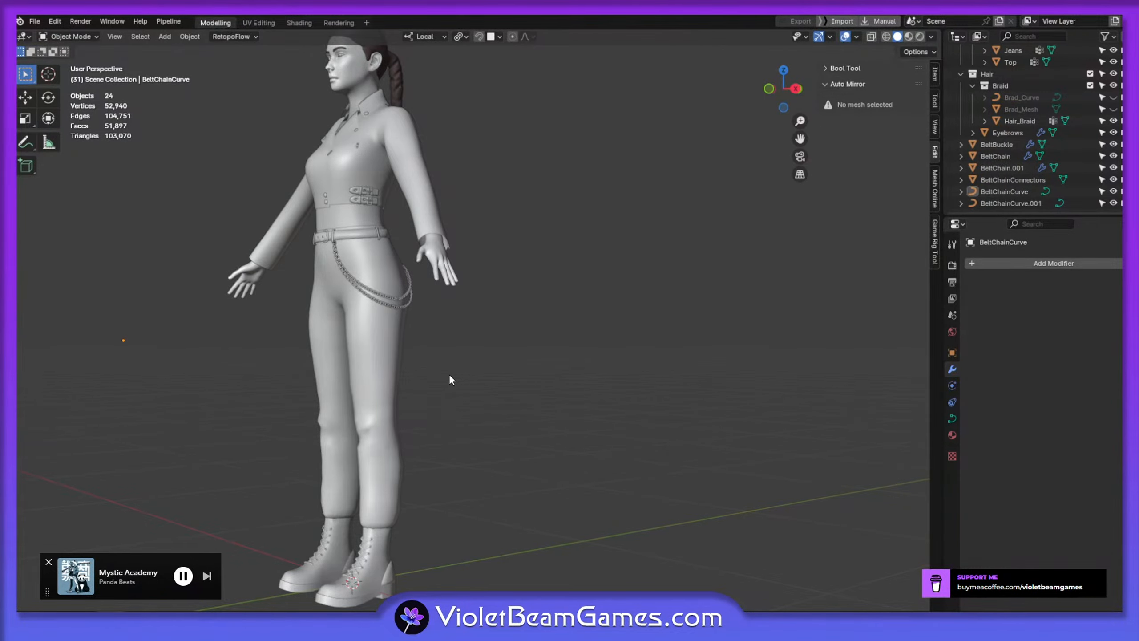
{"action": "mouse_move", "coordinate": [448, 374]}
{"action": "middle_mouse_down"}
{"action": "mouse_move", "coordinate": [432, 345]}
{"action": "mouse_move", "coordinate": [438, 361]}
{"action": "mouse_move", "coordinate": [458, 344]}
{"action": "mouse_move", "coordinate": [480, 401]}
{"action": "mouse_move", "coordinate": [465, 388]}
{"action": "middle_mouse_up"}
{"action": "key", "text": "ctrl+s"}
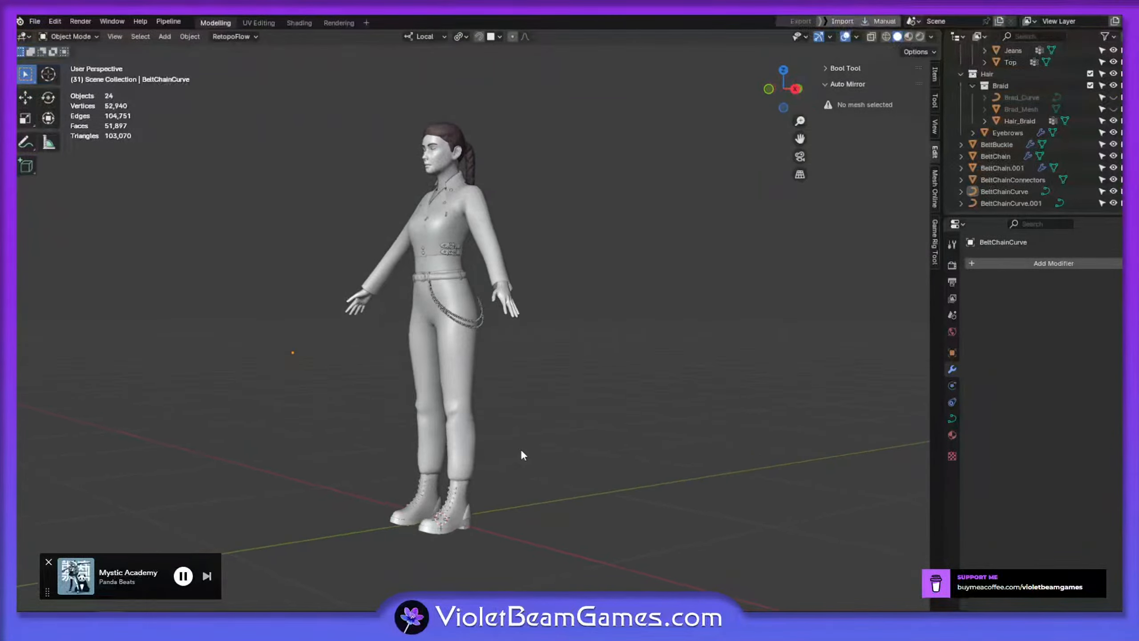
{"action": "middle_click_drag", "start_coordinate": [522, 452], "coordinate": [549, 465]}
{"action": "middle_click_drag", "start_coordinate": [566, 427], "coordinate": [511, 255]}
{"action": "left_click", "coordinate": [516, 228]}
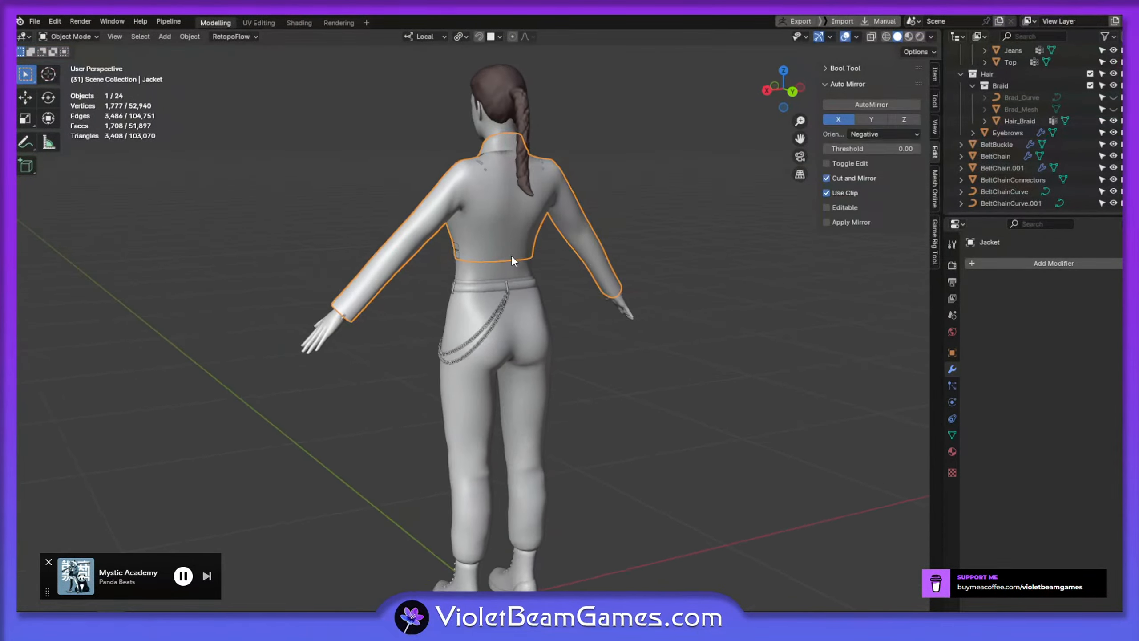
{"action": "scroll", "coordinate": [520, 300], "scroll_direction": "up", "scroll_amount": 4}
{"action": "scroll", "coordinate": [518, 312], "scroll_direction": "up", "scroll_amount": 1}
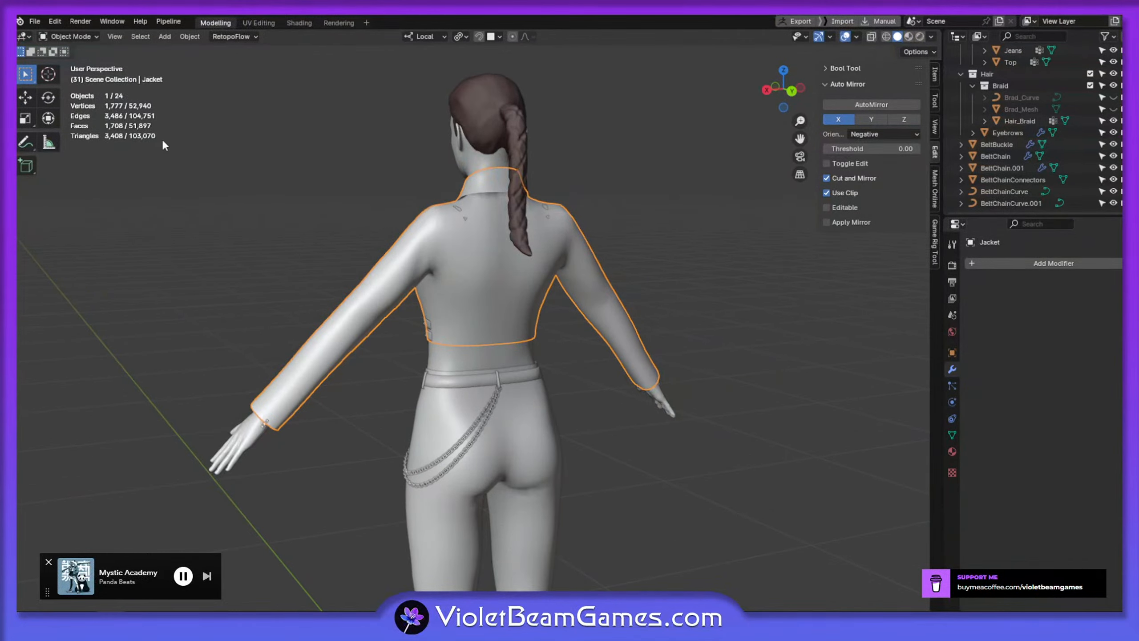
{"action": "left_click", "coordinate": [87, 38]}
{"action": "left_click", "coordinate": [91, 73]}
{"action": "scroll", "coordinate": [443, 236], "scroll_direction": "up", "scroll_amount": 1}
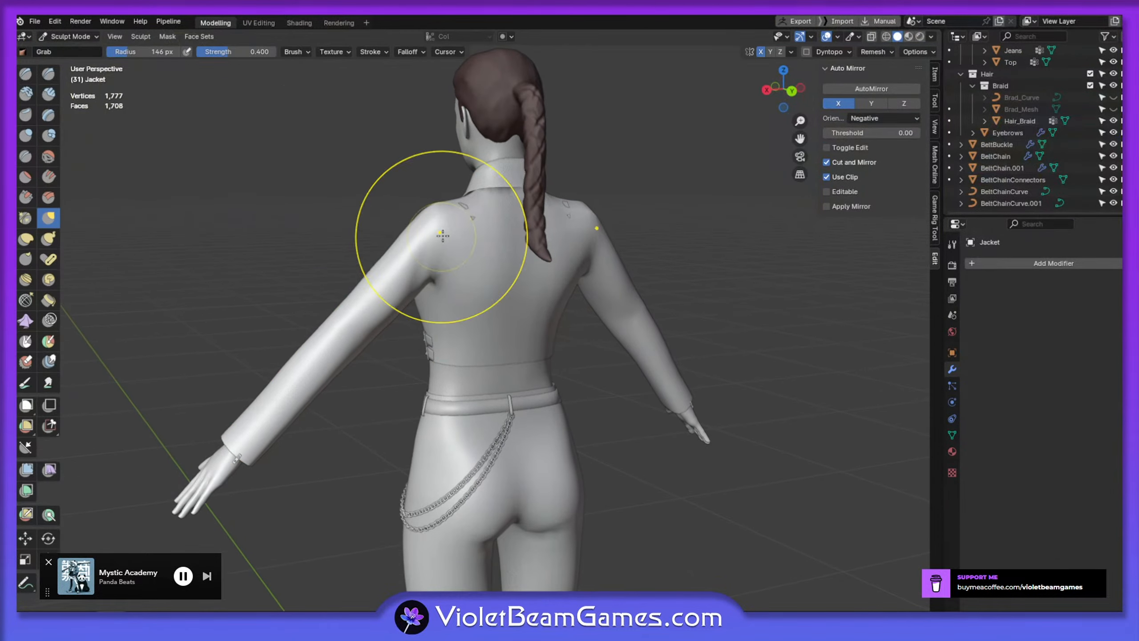
{"action": "middle_click_drag", "start_coordinate": [469, 213], "coordinate": [334, 215]}
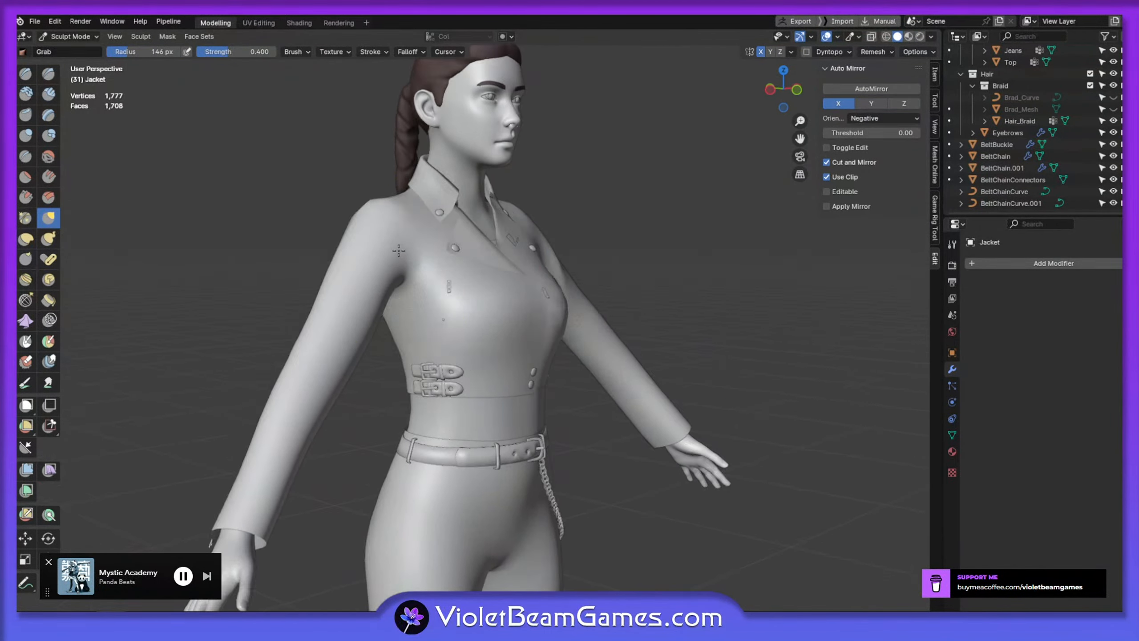
{"action": "middle_click_drag", "start_coordinate": [450, 287], "coordinate": [478, 323]}
{"action": "middle_click_drag", "start_coordinate": [470, 370], "coordinate": [467, 339]}
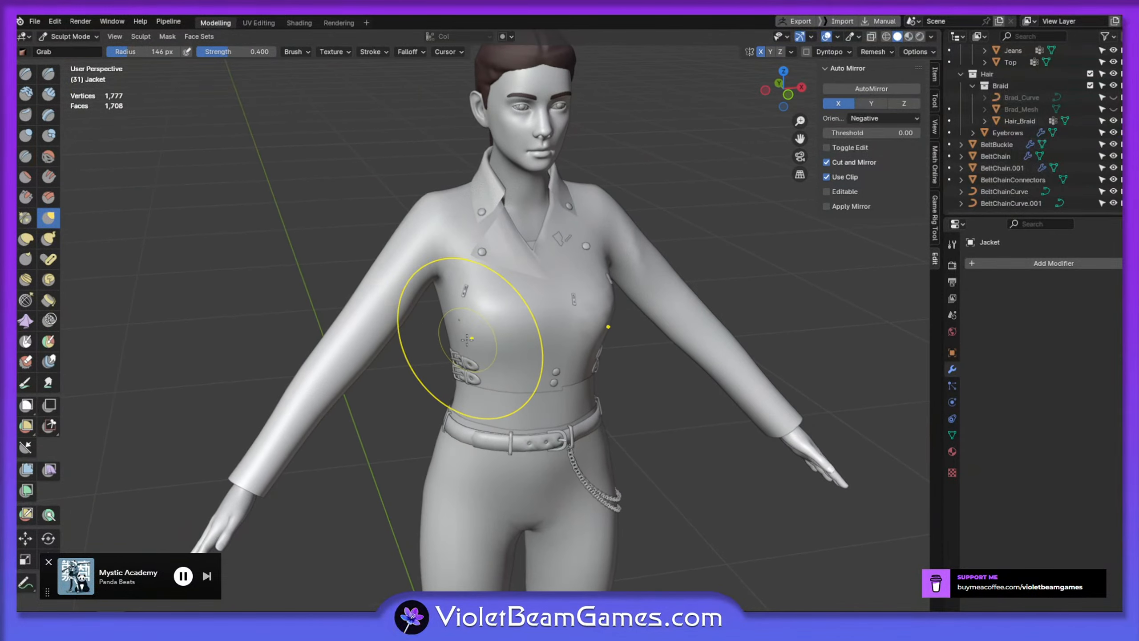
{"action": "left_click", "coordinate": [75, 38]}
{"action": "left_click", "coordinate": [76, 60]}
{"action": "left_click", "coordinate": [73, 39]}
{"action": "left_click", "coordinate": [76, 50]}
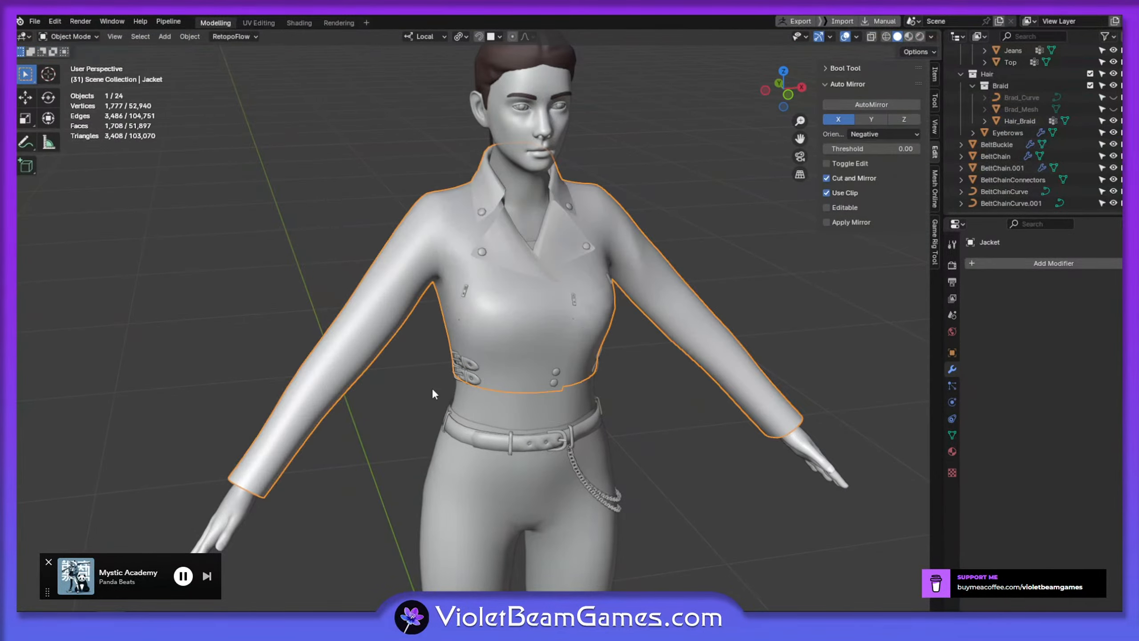
Move the whole JacketBeltsSide mesh about 0.0014 m along its local X axis, and save the file
{"action": "scroll", "coordinate": [479, 438], "scroll_direction": "up", "scroll_amount": 2}
{"action": "middle_click_drag", "start_coordinate": [630, 402], "coordinate": [434, 337], "text": "shift"}
{"action": "middle_click_drag", "start_coordinate": [488, 311], "coordinate": [558, 368]}
{"action": "scroll", "coordinate": [430, 332], "scroll_direction": "up", "scroll_amount": 2}
{"action": "left_click", "coordinate": [424, 309]}
{"action": "key", "text": "Tab"}
{"action": "key", "text": "g"}
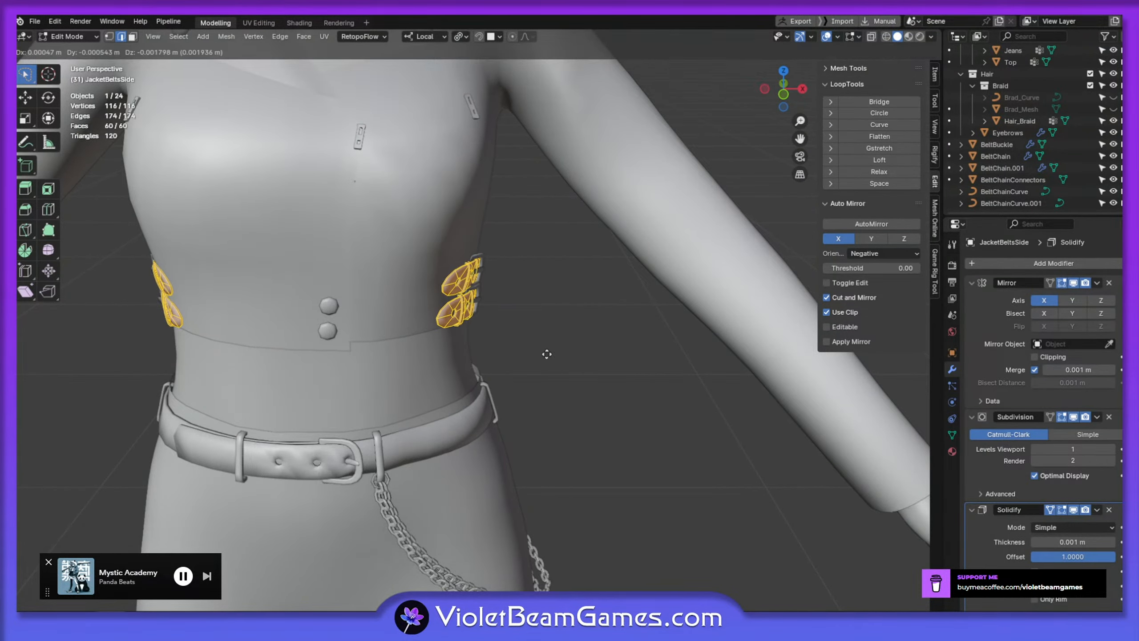
{"action": "key", "text": "x"}
{"action": "left_click", "coordinate": [549, 355]}
{"action": "middle_click_drag", "start_coordinate": [547, 354], "coordinate": [486, 355]}
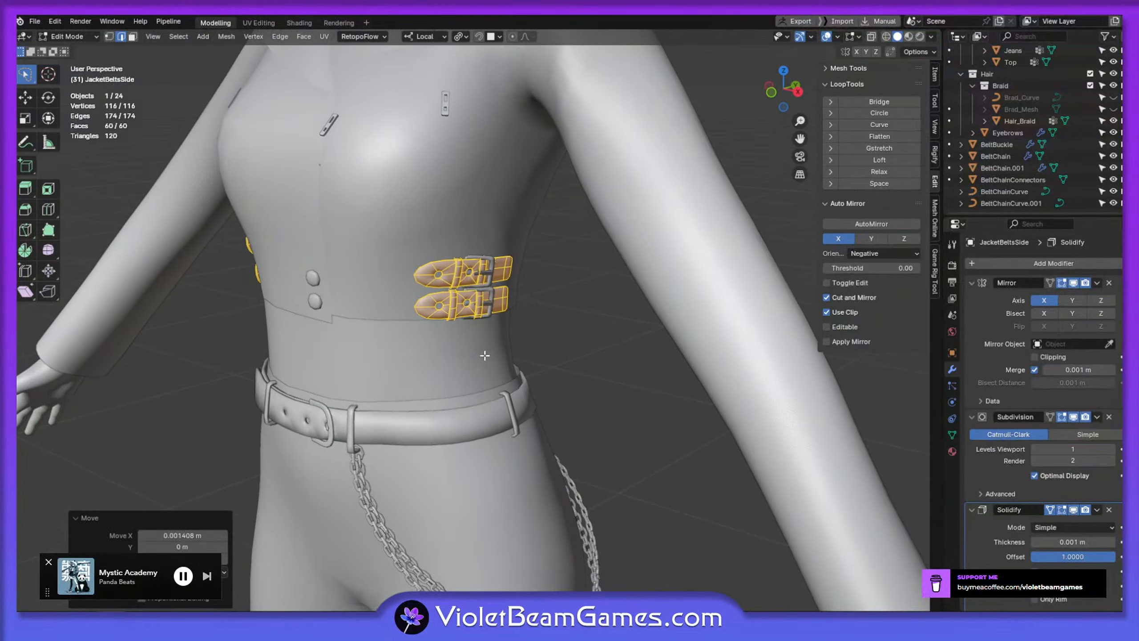
{"action": "key", "text": "Tab"}
{"action": "left_click", "coordinate": [572, 350]}
{"action": "key", "text": "ctrl+s"}
Examine the jacket's side belts and the hip chains on the full character from several angles, and save the file
{"action": "scroll", "coordinate": [516, 314], "scroll_direction": "down", "scroll_amount": 4}
{"action": "middle_click_drag", "start_coordinate": [507, 247], "coordinate": [538, 343]}
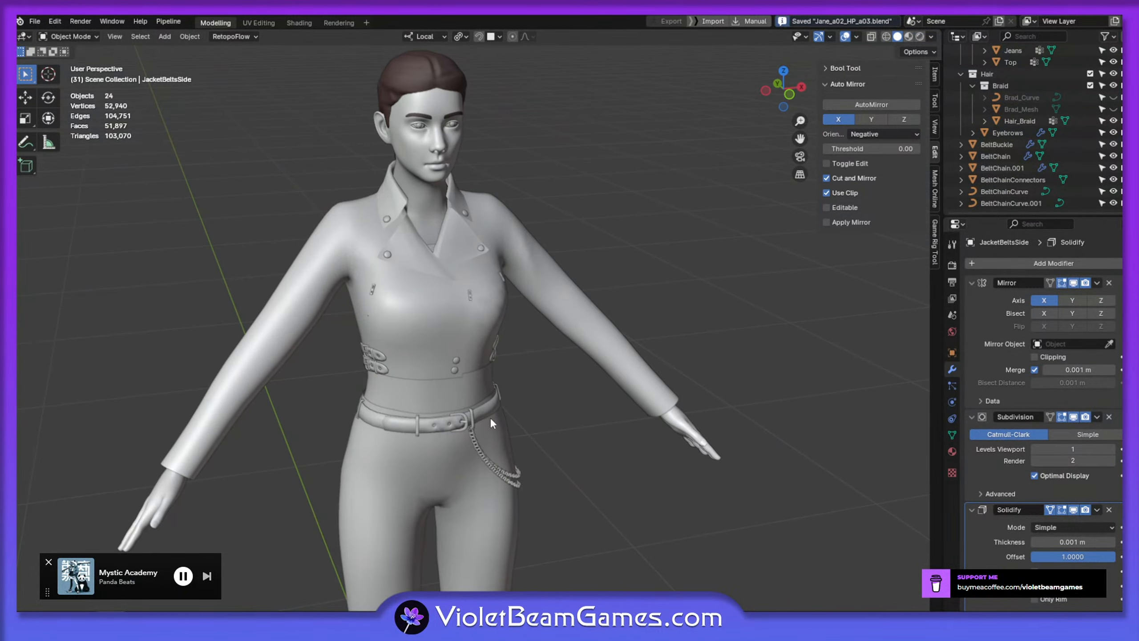
{"action": "middle_click_drag", "start_coordinate": [490, 417], "coordinate": [482, 381]}
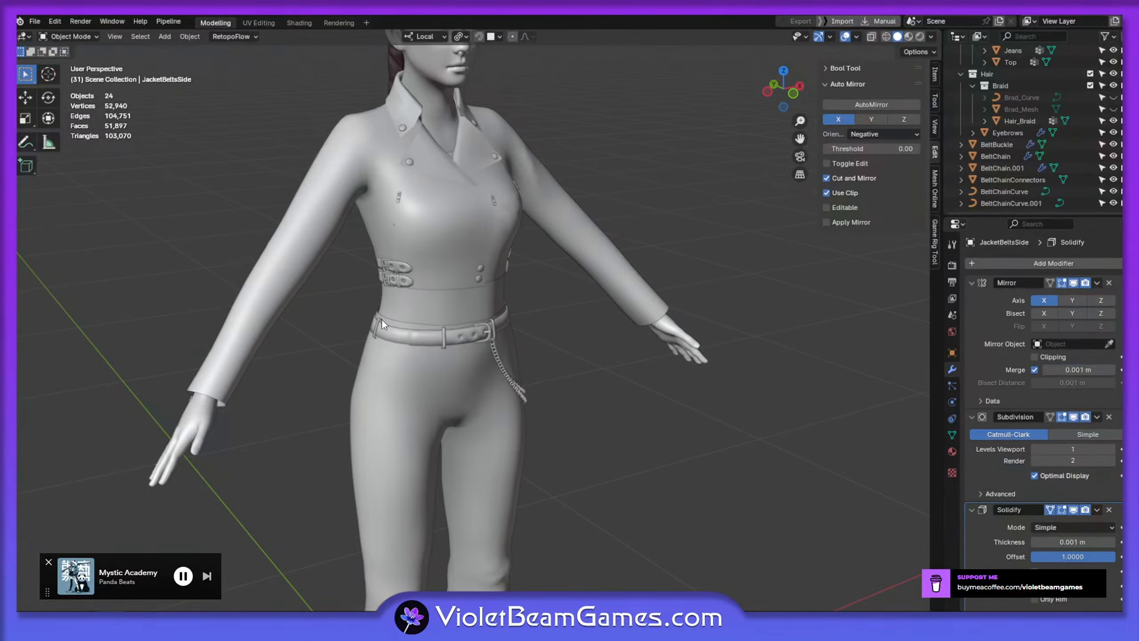
{"action": "middle_click_drag", "start_coordinate": [471, 375], "coordinate": [527, 399]}
{"action": "middle_click_drag", "start_coordinate": [545, 514], "coordinate": [549, 431], "text": "shift"}
{"action": "scroll", "coordinate": [545, 431], "scroll_direction": "down", "scroll_amount": 2}
{"action": "key", "text": "ctrl+s"}
{"action": "scroll", "coordinate": [533, 359], "scroll_direction": "down", "scroll_amount": 2}
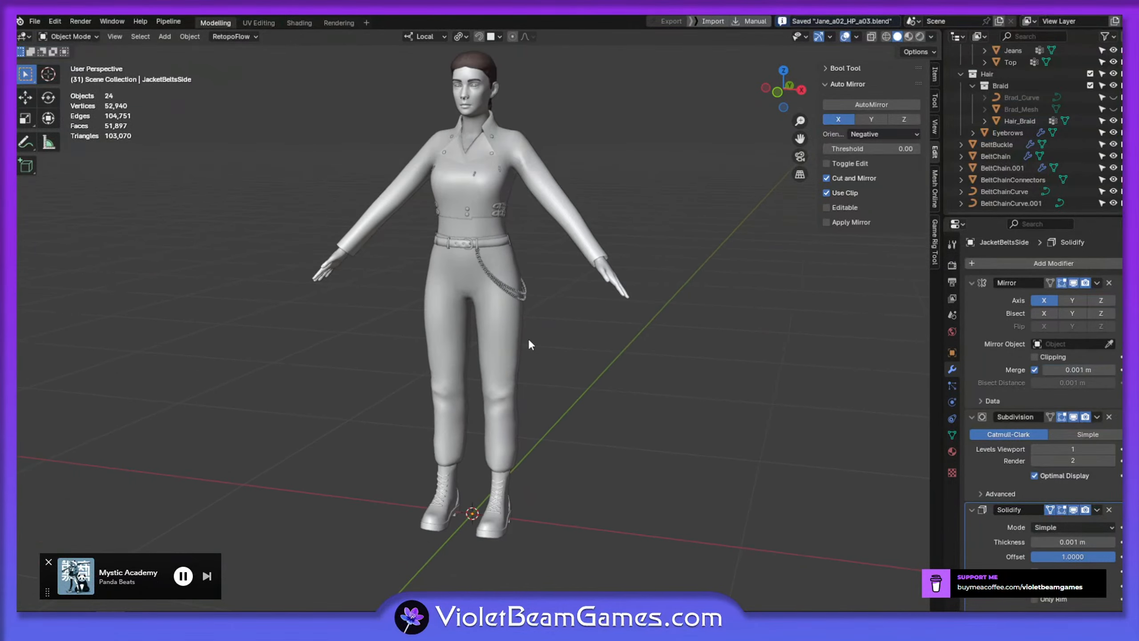
{"action": "middle_click_drag", "start_coordinate": [528, 339], "coordinate": [451, 333]}
{"action": "middle_click_drag", "start_coordinate": [552, 298], "coordinate": [490, 313]}
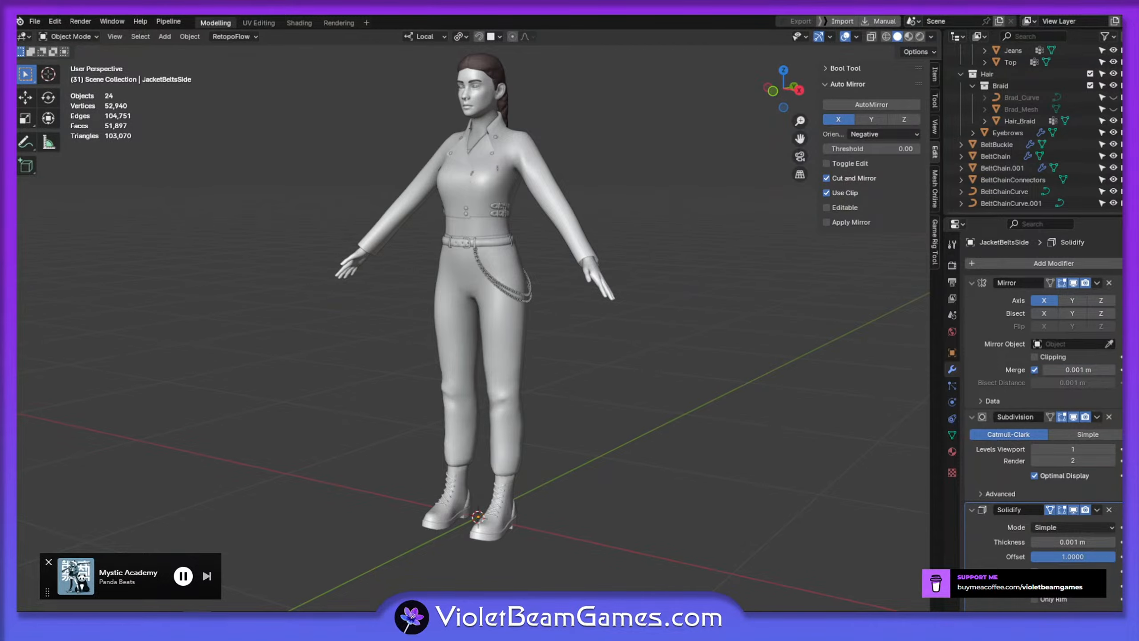
Open the reference board, maximize it, and examine the wallet-chain and belt photos
{"action": "right_click_drag", "start_coordinate": [1122, 359], "coordinate": [371, 399]}
{"action": "key", "text": "ctrl+f"}
{"action": "scroll", "coordinate": [378, 406], "scroll_direction": "down", "scroll_amount": 5}
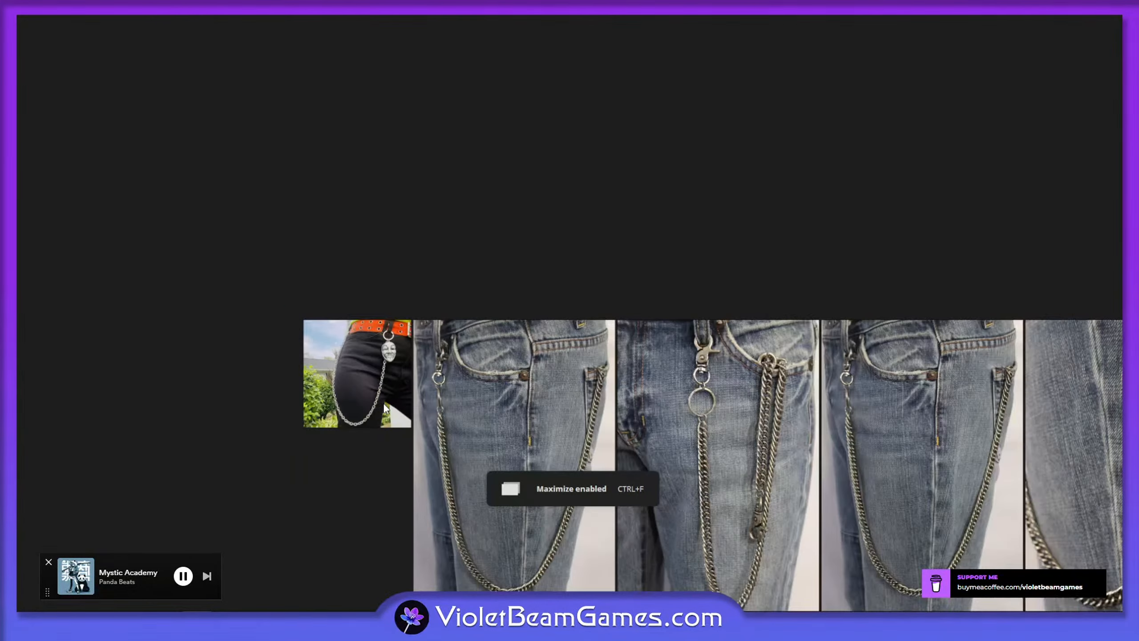
{"action": "scroll", "coordinate": [534, 435], "scroll_direction": "down", "scroll_amount": 5}
{"action": "middle_click_drag", "start_coordinate": [712, 343], "coordinate": [746, 473]}
{"action": "middle_click_drag", "start_coordinate": [252, 323], "coordinate": [521, 335]}
{"action": "scroll", "coordinate": [358, 323], "scroll_direction": "up", "scroll_amount": 3}
{"action": "scroll", "coordinate": [447, 337], "scroll_direction": "down", "scroll_amount": 3}
{"action": "scroll", "coordinate": [510, 436], "scroll_direction": "down", "scroll_amount": 3}
{"action": "scroll", "coordinate": [580, 478], "scroll_direction": "up", "scroll_amount": 2}
{"action": "scroll", "coordinate": [408, 372], "scroll_direction": "up", "scroll_amount": 2}
{"action": "middle_click_drag", "start_coordinate": [393, 264], "coordinate": [441, 389]}
{"action": "middle_click_drag", "start_coordinate": [798, 305], "coordinate": [353, 316]}
{"action": "middle_click_drag", "start_coordinate": [762, 278], "coordinate": [378, 336]}
{"action": "scroll", "coordinate": [664, 321], "scroll_direction": "up", "scroll_amount": 6}
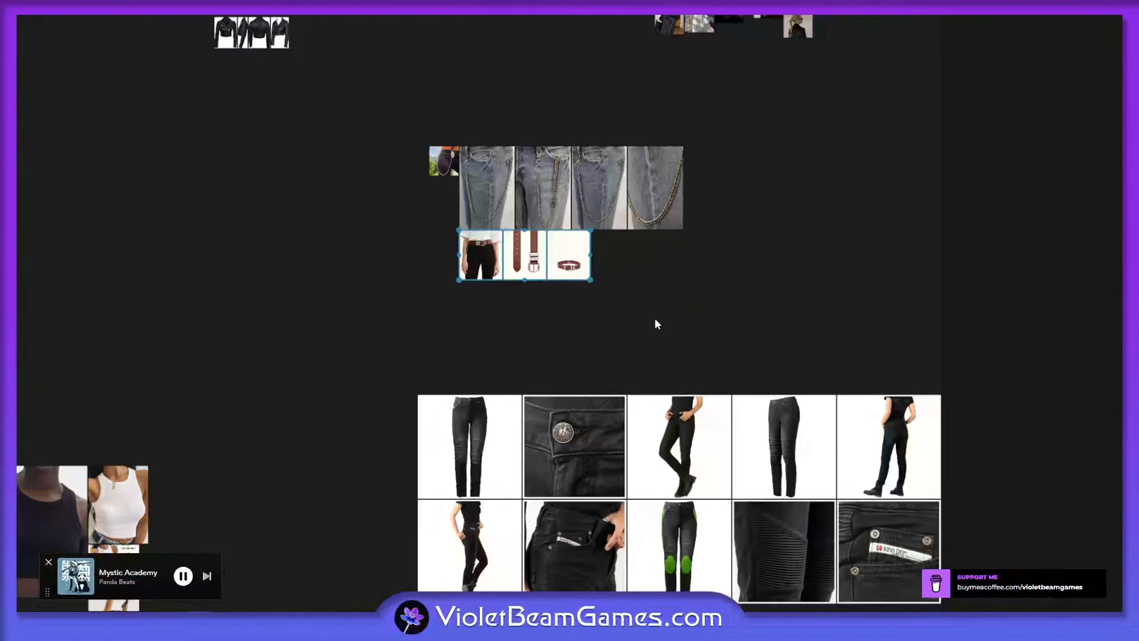
Examine the black biker jeans references for their pocket, waistband and ribbed knee details
{"action": "scroll", "coordinate": [628, 334], "scroll_direction": "down", "scroll_amount": 2}
{"action": "middle_click_drag", "start_coordinate": [615, 338], "coordinate": [533, 218]}
{"action": "scroll", "coordinate": [567, 410], "scroll_direction": "up", "scroll_amount": 3}
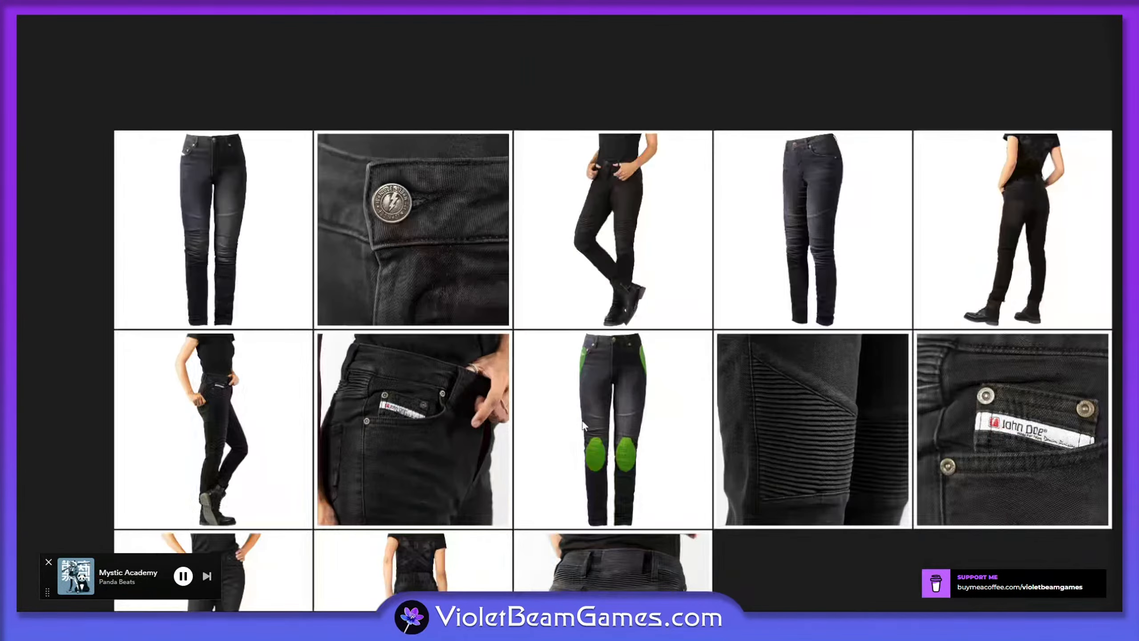
{"action": "middle_click_drag", "start_coordinate": [567, 411], "coordinate": [536, 342]}
{"action": "scroll", "coordinate": [536, 341], "scroll_direction": "down", "scroll_amount": 3}
{"action": "scroll", "coordinate": [536, 343], "scroll_direction": "up", "scroll_amount": 3}
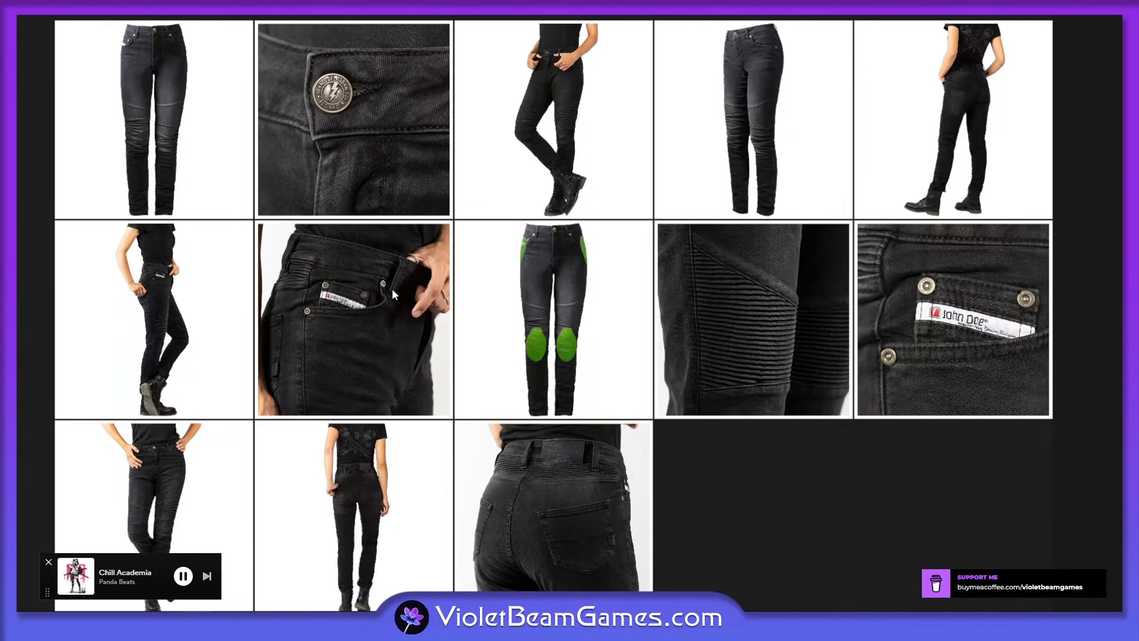
Return to the Blender scene, check the character's legs, and save the file
{"action": "key", "text": "alt+Tab"}
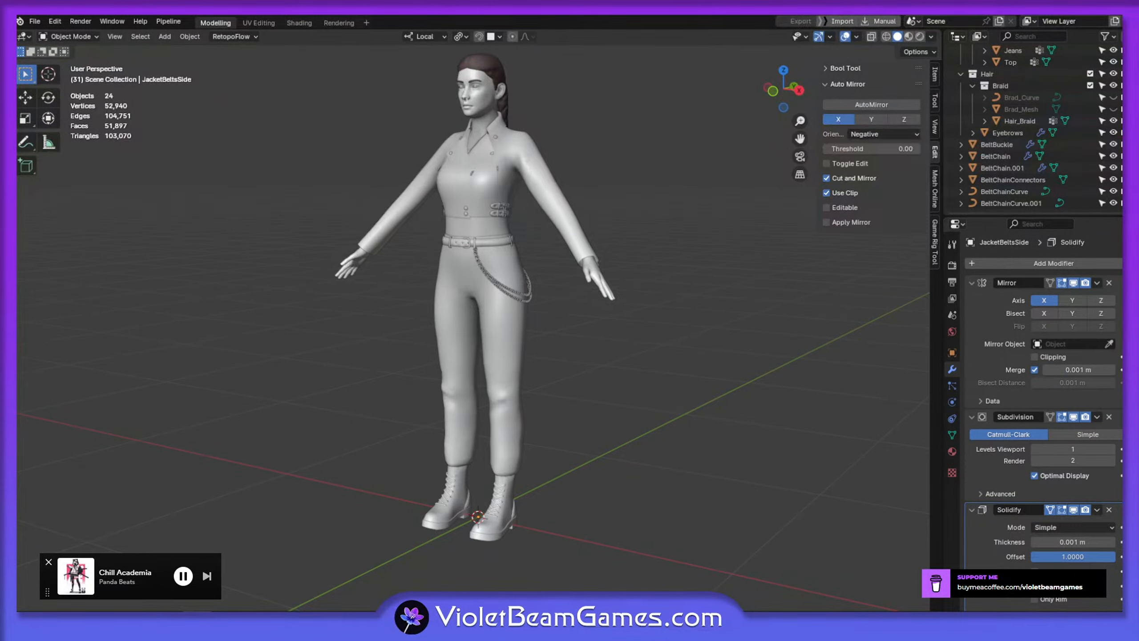
{"action": "scroll", "coordinate": [498, 422], "scroll_direction": "up", "scroll_amount": 3}
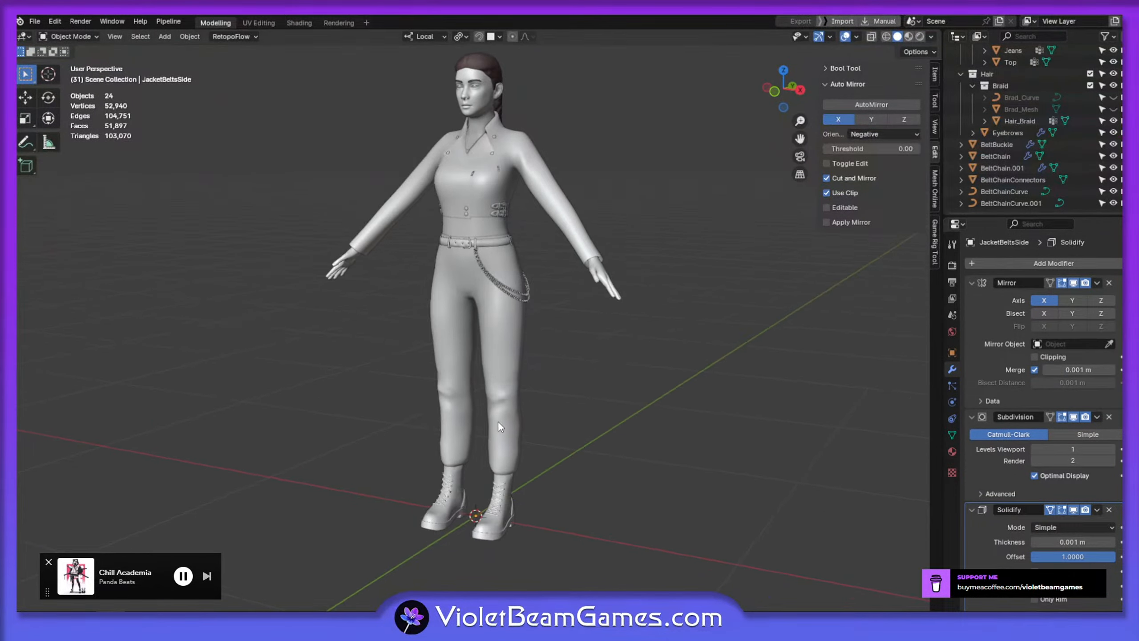
{"action": "left_click", "coordinate": [513, 374]}
{"action": "key", "text": "ctrl+s"}
{"action": "mouse_move", "coordinate": [501, 375]}
{"action": "middle_mouse_down"}
{"action": "mouse_move", "coordinate": [529, 361]}
{"action": "mouse_move", "coordinate": [516, 375]}
{"action": "mouse_move", "coordinate": [525, 337]}
{"action": "mouse_move", "coordinate": [548, 347]}
{"action": "mouse_move", "coordinate": [561, 379]}
{"action": "mouse_move", "coordinate": [680, 109]}
{"action": "middle_mouse_up"}
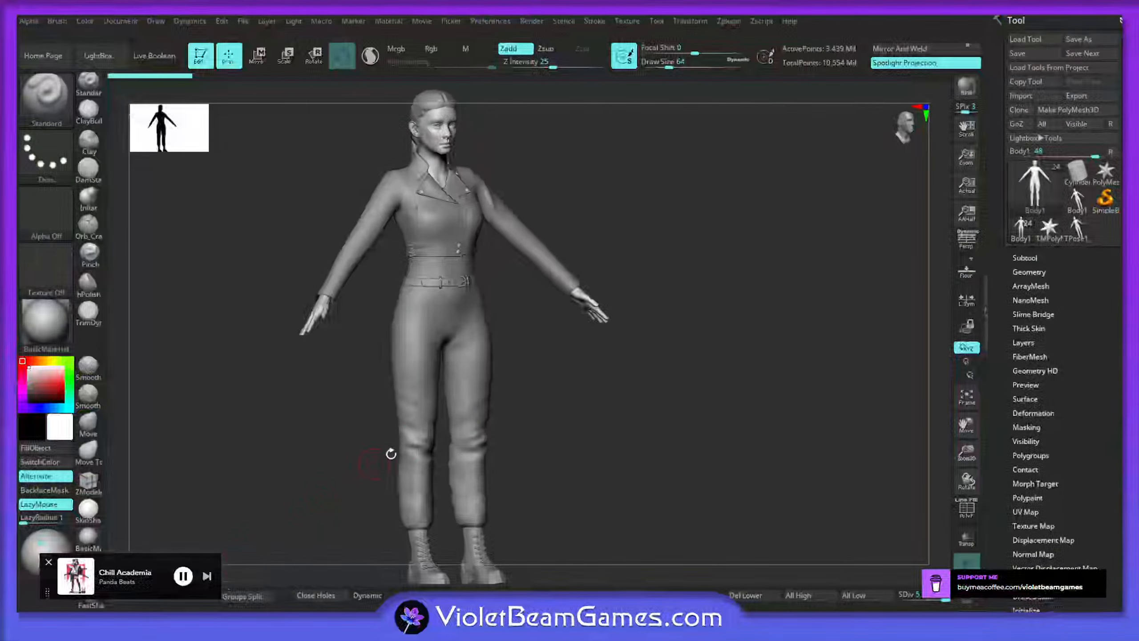
Select the jeans and reshape the folds behind the knees with the Move brush
{"action": "mouse_move", "coordinate": [389, 453]}
{"action": "left_mouse_down"}
{"action": "mouse_move", "coordinate": [431, 413]}
{"action": "mouse_move", "coordinate": [501, 432]}
{"action": "left_mouse_up"}
{"action": "key", "text": "s"}
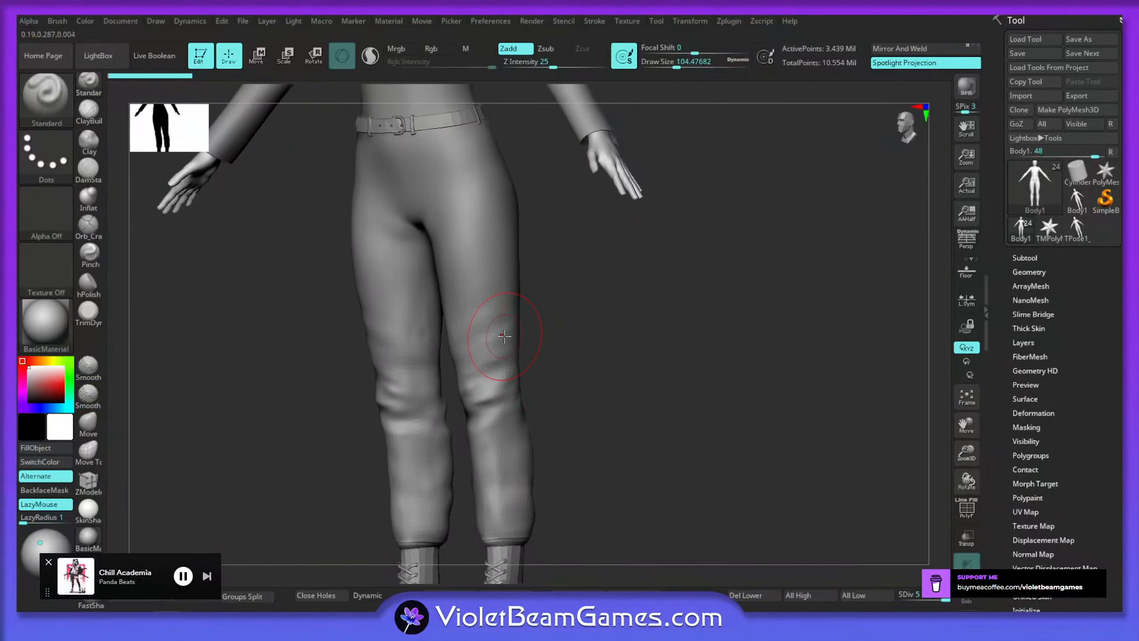
{"action": "mouse_move", "coordinate": [539, 364]}
{"action": "right_mouse_down"}
{"action": "mouse_move", "coordinate": [501, 417]}
{"action": "mouse_move", "coordinate": [533, 407]}
{"action": "mouse_move", "coordinate": [521, 431]}
{"action": "right_mouse_up"}
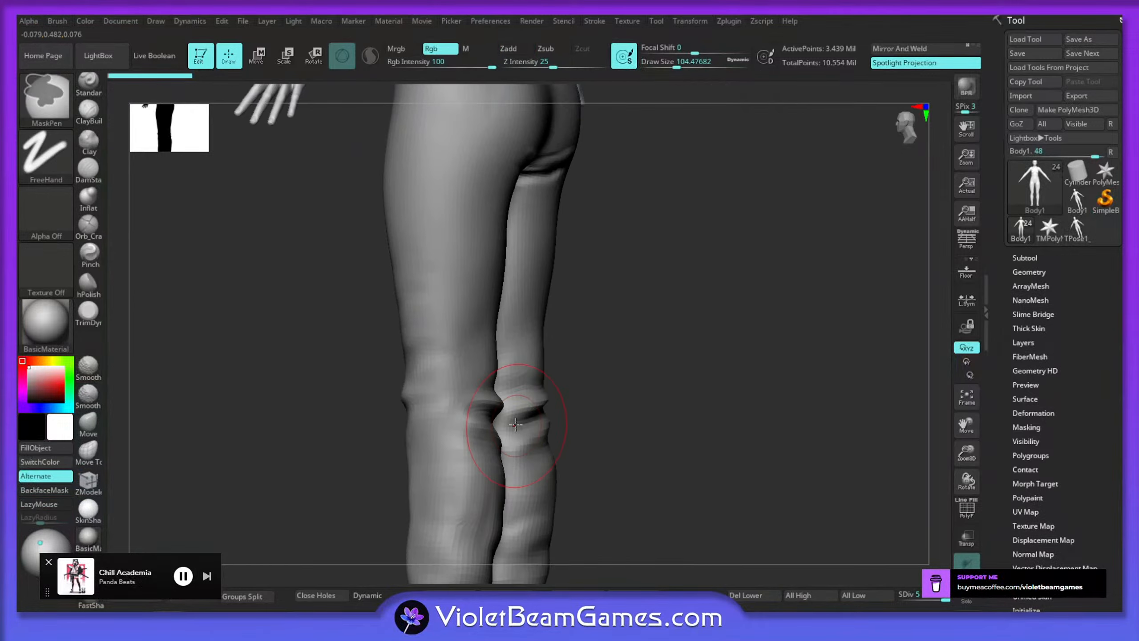
{"action": "key", "text": "s"}
{"action": "left_click_drag", "start_coordinate": [481, 412], "coordinate": [468, 409]}
{"action": "mouse_move", "coordinate": [468, 410]}
{"action": "right_mouse_down"}
{"action": "mouse_move", "coordinate": [519, 391]}
{"action": "mouse_move", "coordinate": [509, 399]}
{"action": "right_mouse_up"}
{"action": "left_click", "coordinate": [501, 411], "text": "alt"}
{"action": "key", "text": "b"}
{"action": "key", "text": "m"}
{"action": "key", "text": "v"}
{"action": "left_click_drag", "start_coordinate": [503, 405], "coordinate": [498, 405]}
{"action": "mouse_move", "coordinate": [498, 404]}
{"action": "right_mouse_down"}
{"action": "mouse_move", "coordinate": [491, 391]}
{"action": "mouse_move", "coordinate": [496, 418]}
{"action": "mouse_move", "coordinate": [509, 377]}
{"action": "mouse_move", "coordinate": [516, 401]}
{"action": "right_mouse_up"}
{"action": "key", "text": "s"}
{"action": "left_click_drag", "start_coordinate": [534, 395], "coordinate": [531, 393]}
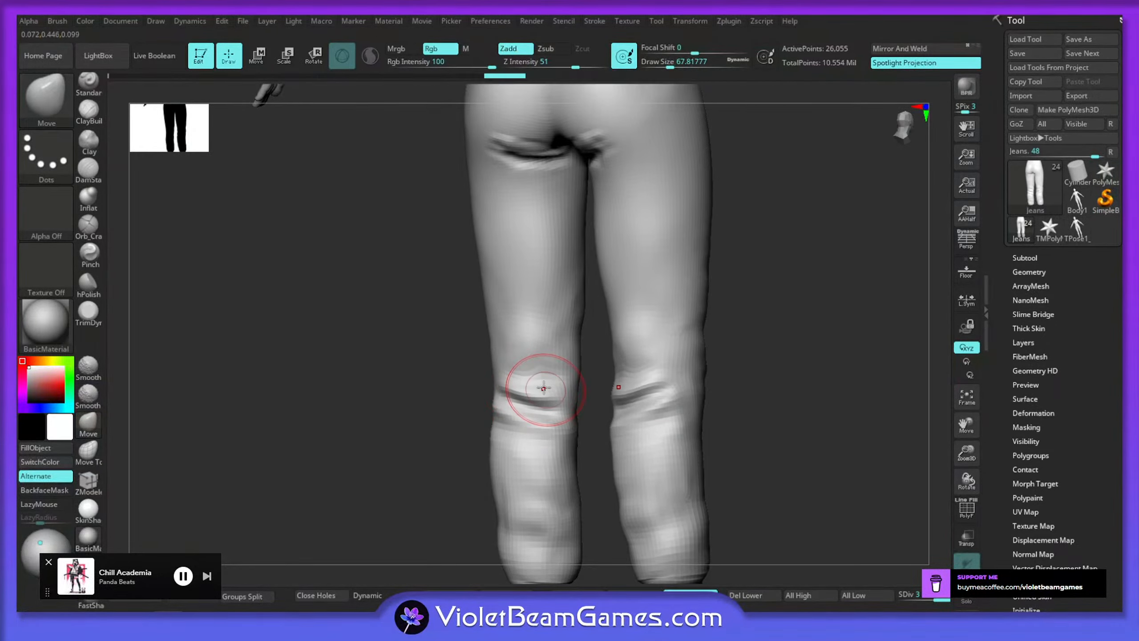
Smooth the back of the jeans above the knee folds and below the seat, and adjust the upper leg's shape with the Move brush
{"action": "left_click_drag", "start_coordinate": [544, 369], "coordinate": [520, 355], "text": "shift"}
{"action": "right_click_drag", "start_coordinate": [519, 353], "coordinate": [556, 336]}
{"action": "right_click_drag", "start_coordinate": [496, 146], "coordinate": [499, 247], "text": "alt"}
{"action": "left_click_drag", "start_coordinate": [489, 229], "coordinate": [529, 259], "text": "shift"}
{"action": "right_click_drag", "start_coordinate": [528, 259], "coordinate": [502, 247]}
{"action": "left_click_drag", "start_coordinate": [542, 266], "coordinate": [537, 227]}
{"action": "mouse_move", "coordinate": [540, 269]}
{"action": "right_mouse_down"}
{"action": "mouse_move", "coordinate": [567, 276]}
{"action": "mouse_move", "coordinate": [538, 278]}
{"action": "mouse_move", "coordinate": [549, 264]}
{"action": "right_mouse_up"}
{"action": "right_click_drag", "start_coordinate": [511, 353], "coordinate": [509, 432]}
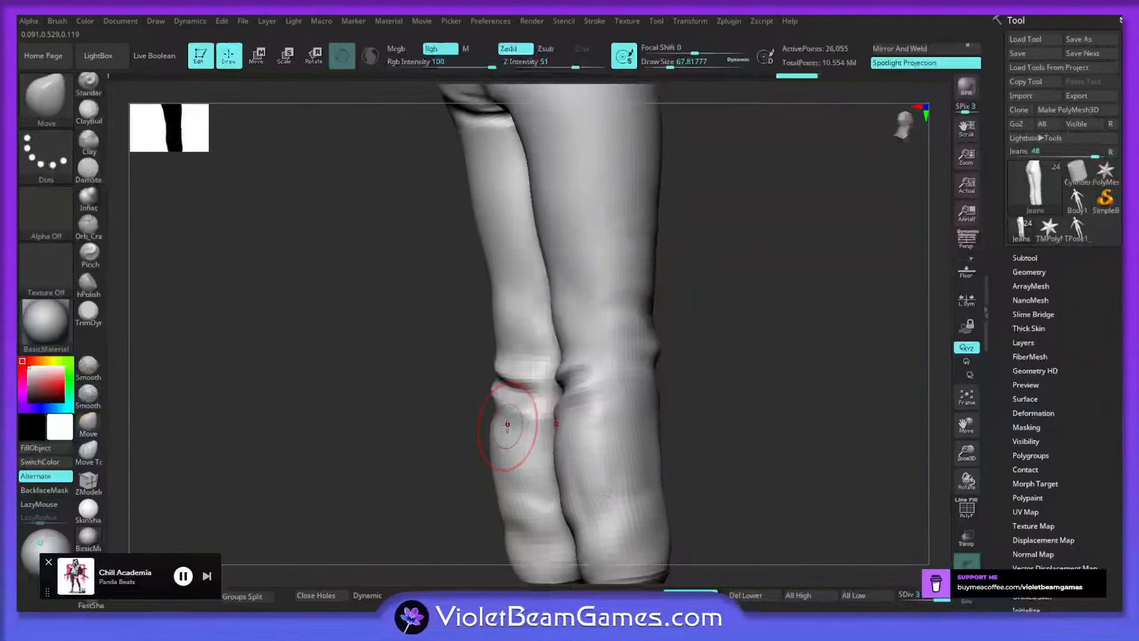
Build up the creases behind the jeans' knees with the ClayBuildup brush
{"action": "right_click_drag", "start_coordinate": [491, 396], "coordinate": [554, 425]}
{"action": "key", "text": "b"}
{"action": "key", "text": "c"}
{"action": "key", "text": "b"}
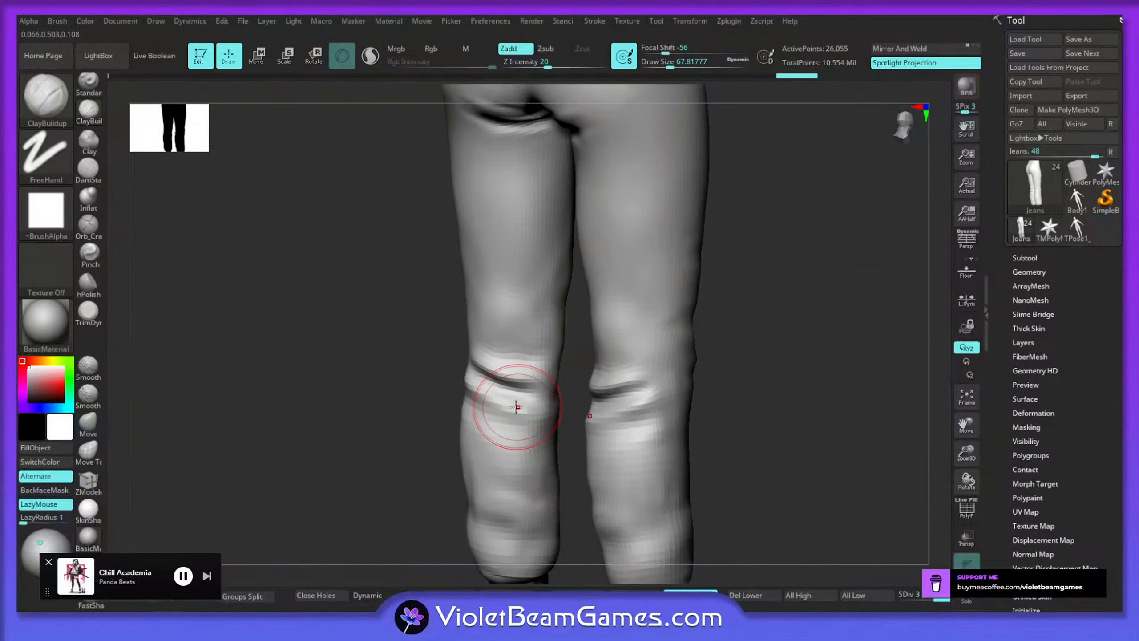
{"action": "left_click_drag", "start_coordinate": [505, 412], "coordinate": [551, 424]}
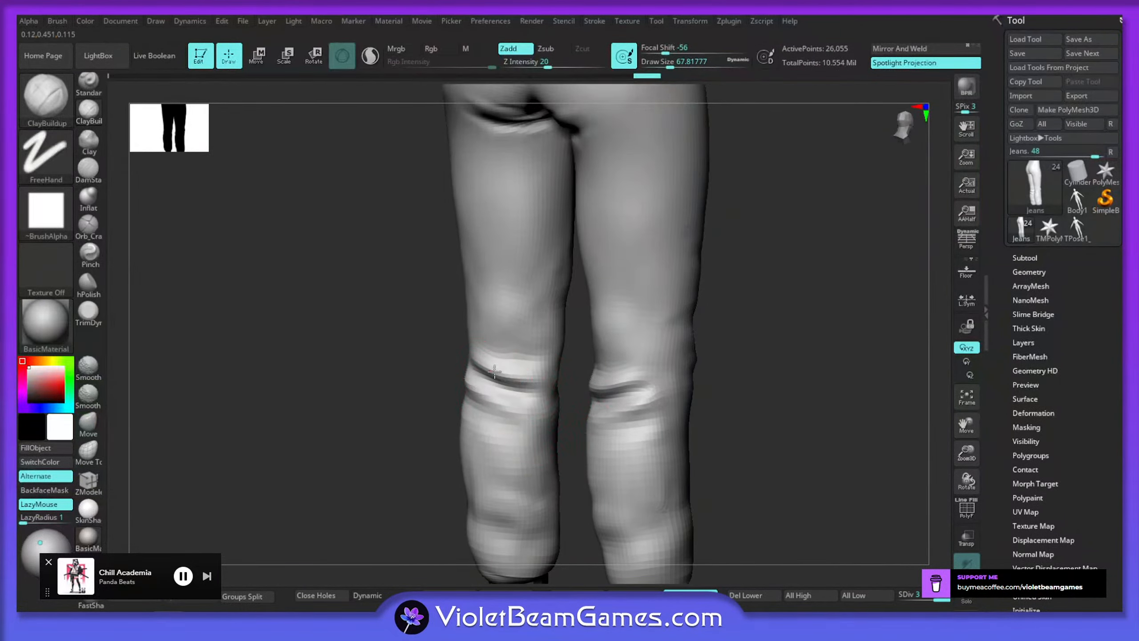
{"action": "mouse_move", "coordinate": [494, 371]}
{"action": "left_mouse_down"}
{"action": "mouse_move", "coordinate": [477, 363]}
{"action": "mouse_move", "coordinate": [471, 399]}
{"action": "left_mouse_up"}
{"action": "right_click_drag", "start_coordinate": [491, 399], "coordinate": [529, 390]}
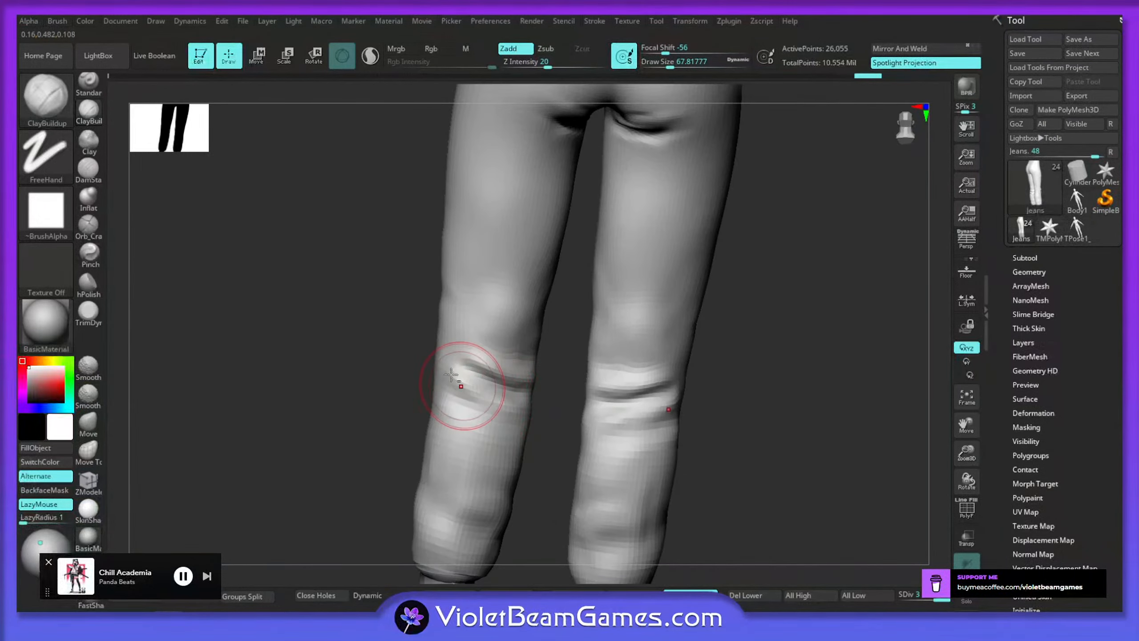
{"action": "left_click_drag", "start_coordinate": [460, 382], "coordinate": [491, 393]}
{"action": "right_click_drag", "start_coordinate": [498, 388], "coordinate": [447, 319]}
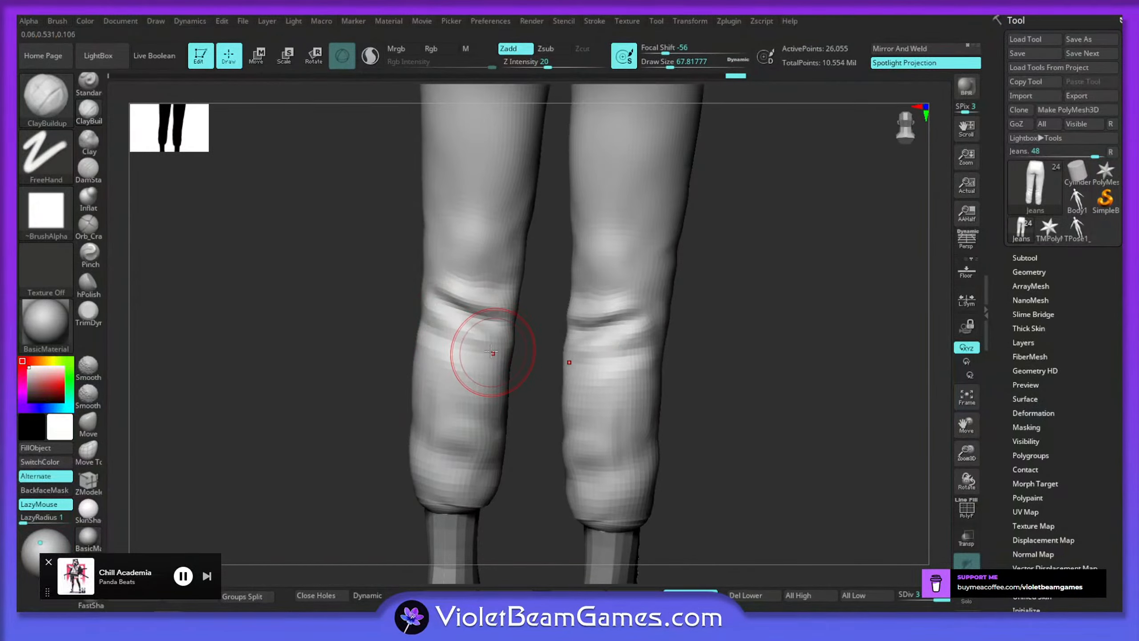
Smooth the jeans' lower legs around the cuffs just above the boots
{"action": "left_click_drag", "start_coordinate": [516, 456], "coordinate": [524, 445]}
{"action": "mouse_move", "coordinate": [495, 501]}
{"action": "right_mouse_down"}
{"action": "mouse_move", "coordinate": [488, 476]}
{"action": "mouse_move", "coordinate": [465, 472]}
{"action": "mouse_move", "coordinate": [497, 394]}
{"action": "mouse_move", "coordinate": [475, 384]}
{"action": "right_mouse_up"}
{"action": "left_click_drag", "start_coordinate": [445, 375], "coordinate": [500, 393], "text": "shift"}
{"action": "right_click_drag", "start_coordinate": [433, 397], "coordinate": [482, 394]}
{"action": "left_click_drag", "start_coordinate": [448, 390], "coordinate": [410, 389], "text": "shift"}
{"action": "right_click_drag", "start_coordinate": [410, 390], "coordinate": [482, 387]}
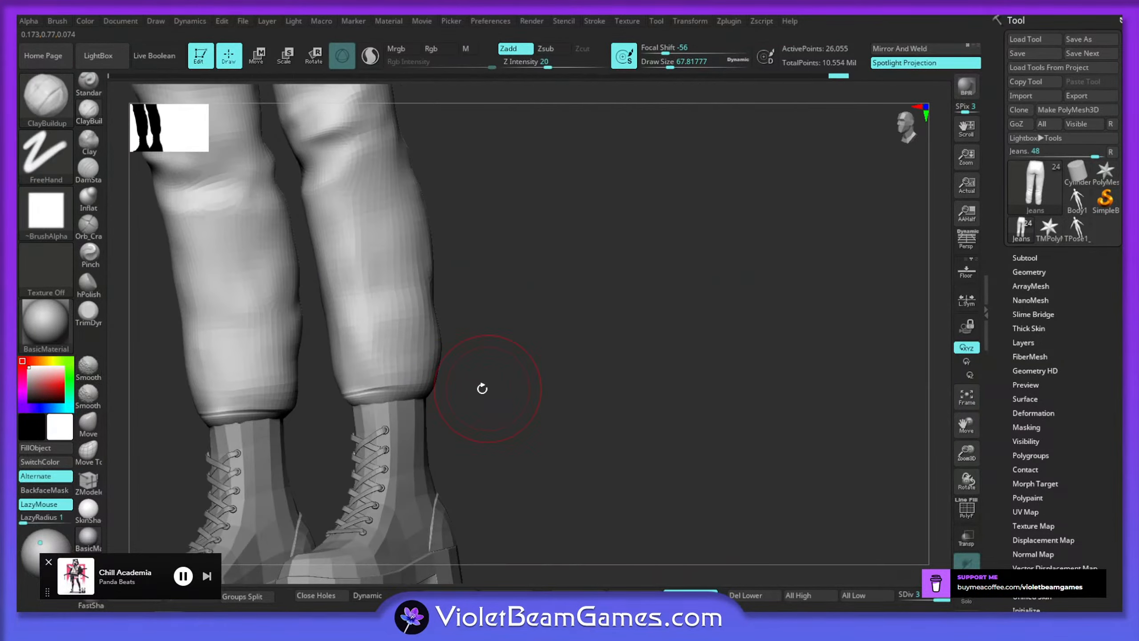
{"action": "left_click_drag", "start_coordinate": [375, 389], "coordinate": [365, 389], "text": "shift"}
{"action": "right_click_drag", "start_coordinate": [366, 389], "coordinate": [417, 388]}
{"action": "left_click_drag", "start_coordinate": [331, 401], "coordinate": [306, 401], "text": "shift"}
{"action": "right_click_drag", "start_coordinate": [306, 401], "coordinate": [338, 388]}
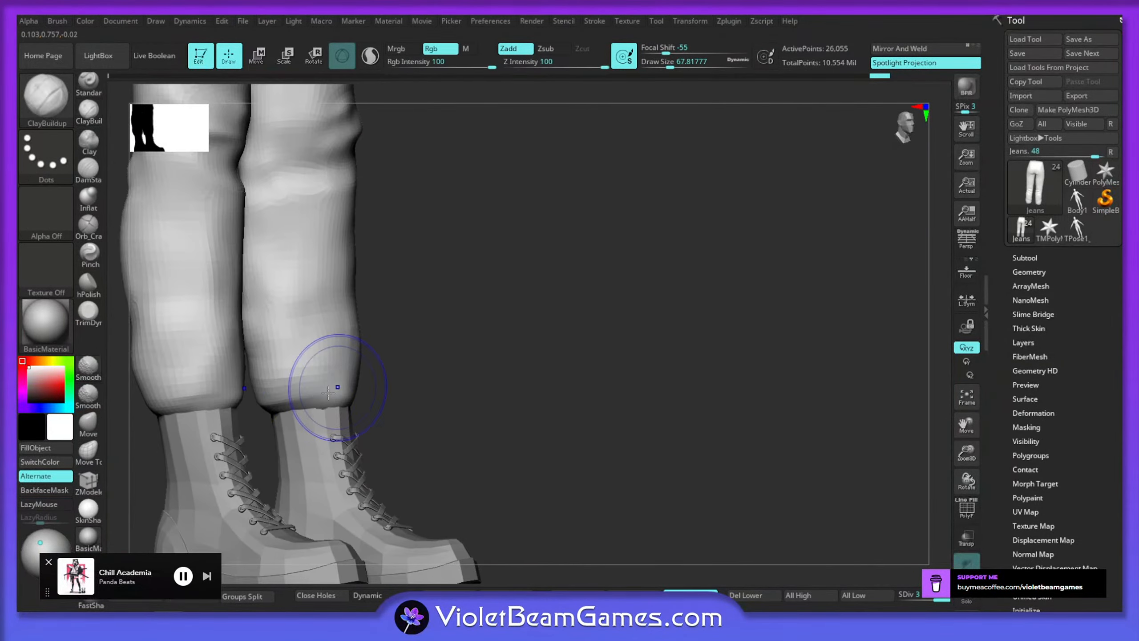
{"action": "left_click_drag", "start_coordinate": [336, 387], "coordinate": [296, 400], "text": "shift"}
Examine the jeans' knee folds on the character, and isolate the jeans to inspect the crotch and waist from several angles
{"action": "mouse_move", "coordinate": [294, 401]}
{"action": "right_mouse_down"}
{"action": "mouse_move", "coordinate": [249, 414]}
{"action": "mouse_move", "coordinate": [453, 382]}
{"action": "right_mouse_up"}
{"action": "right_click_drag", "start_coordinate": [333, 407], "coordinate": [350, 385], "text": "ctrl"}
{"action": "right_click_drag", "start_coordinate": [349, 384], "coordinate": [318, 384]}
{"action": "right_click_drag", "start_coordinate": [350, 310], "coordinate": [417, 426], "text": "alt"}
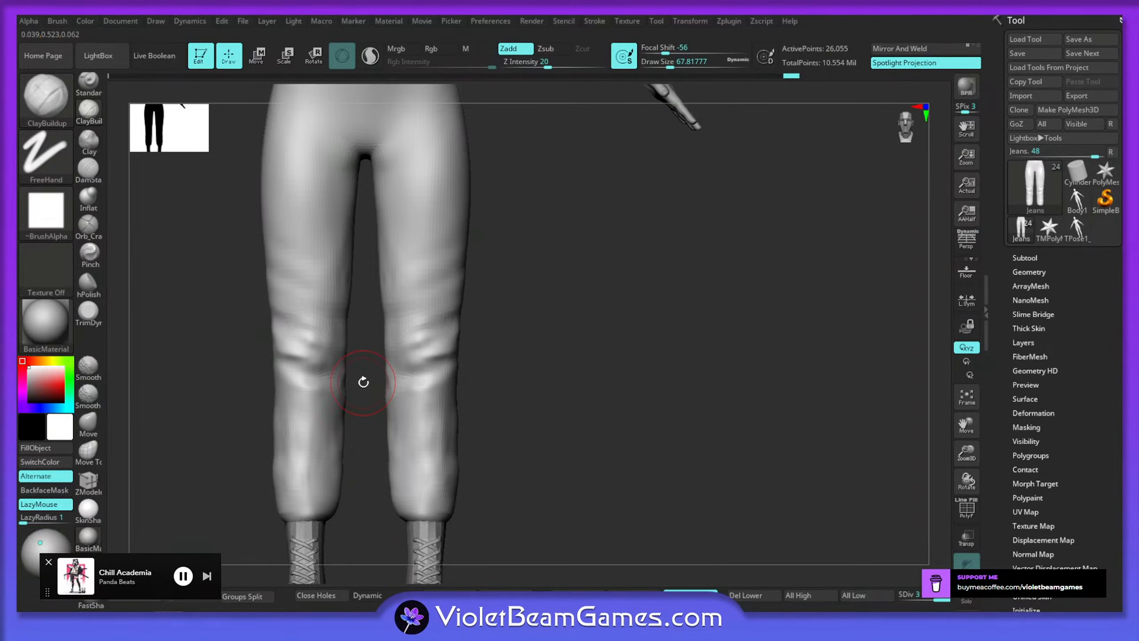
{"action": "right_click_drag", "start_coordinate": [489, 315], "coordinate": [539, 383], "text": "alt"}
{"action": "right_click_drag", "start_coordinate": [539, 382], "coordinate": [514, 357], "text": "ctrl"}
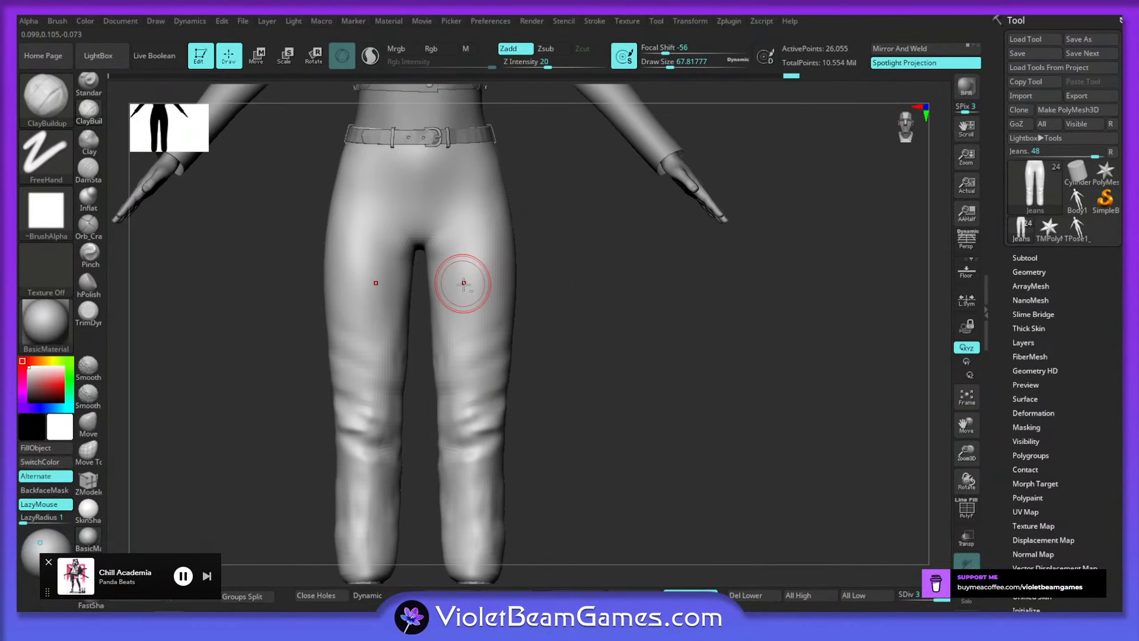
{"action": "left_click", "coordinate": [966, 601]}
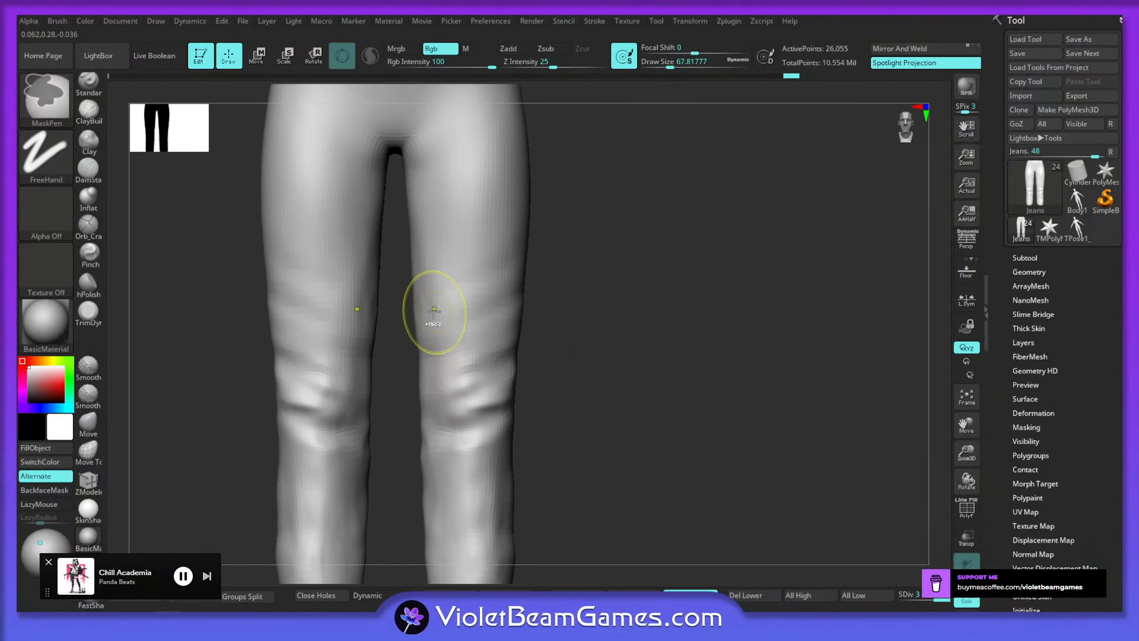
{"action": "mouse_move", "coordinate": [433, 305]}
{"action": "right_mouse_down", "text": "ctrl"}
{"action": "mouse_move", "coordinate": [451, 270]}
{"action": "mouse_move", "coordinate": [444, 248]}
{"action": "right_mouse_up", "text": "ctrl"}
{"action": "right_click_drag", "start_coordinate": [444, 248], "coordinate": [465, 316], "text": "alt"}
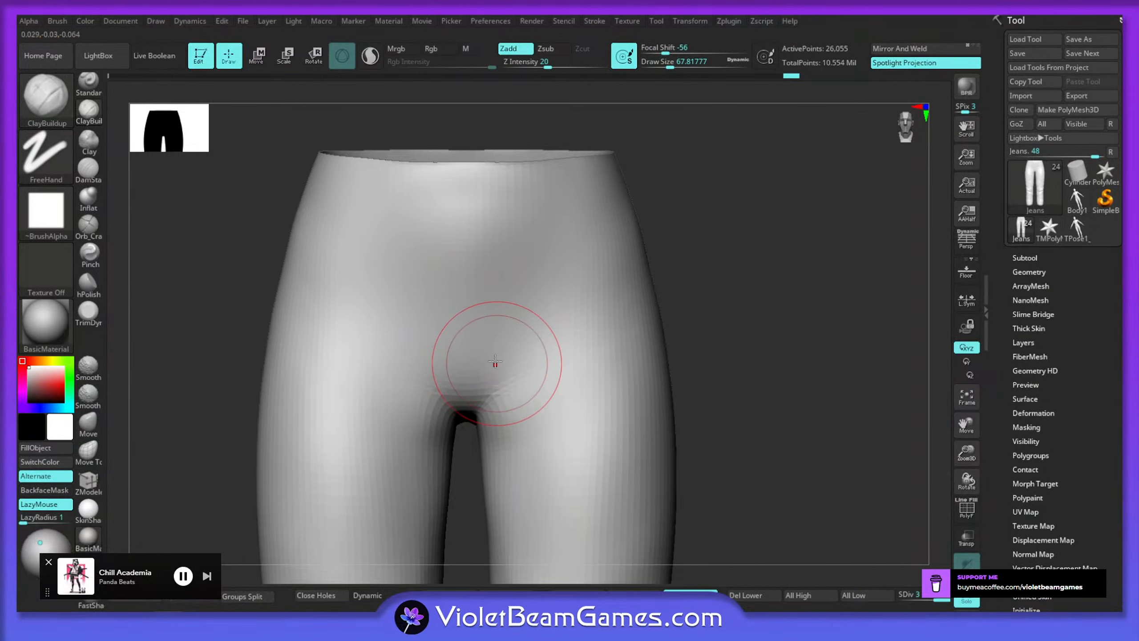
{"action": "mouse_move", "coordinate": [493, 363]}
{"action": "right_mouse_down", "text": "ctrl"}
{"action": "mouse_move", "coordinate": [457, 336]}
{"action": "mouse_move", "coordinate": [486, 310]}
{"action": "right_mouse_up", "text": "ctrl"}
{"action": "right_click_drag", "start_coordinate": [486, 309], "coordinate": [466, 322], "text": "ctrl"}
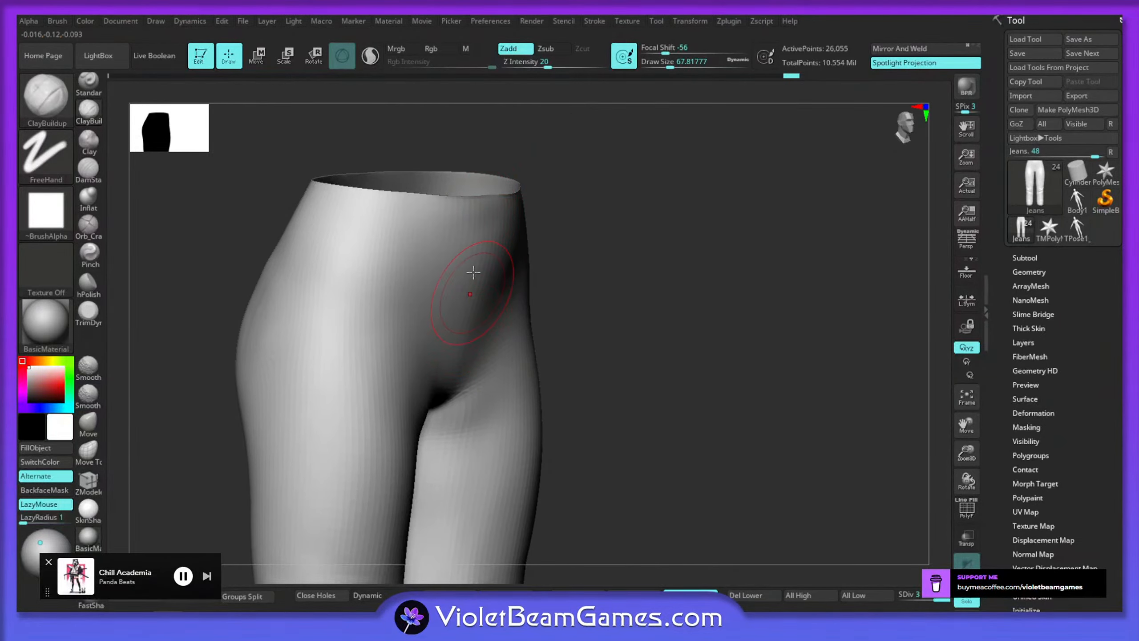
{"action": "mouse_move", "coordinate": [464, 371]}
{"action": "right_mouse_down"}
{"action": "mouse_move", "coordinate": [470, 280]}
{"action": "mouse_move", "coordinate": [456, 281]}
{"action": "right_mouse_up"}
{"action": "mouse_move", "coordinate": [472, 334]}
{"action": "right_mouse_down"}
{"action": "mouse_move", "coordinate": [465, 214]}
{"action": "mouse_move", "coordinate": [459, 247]}
{"action": "mouse_move", "coordinate": [489, 261]}
{"action": "right_mouse_up"}
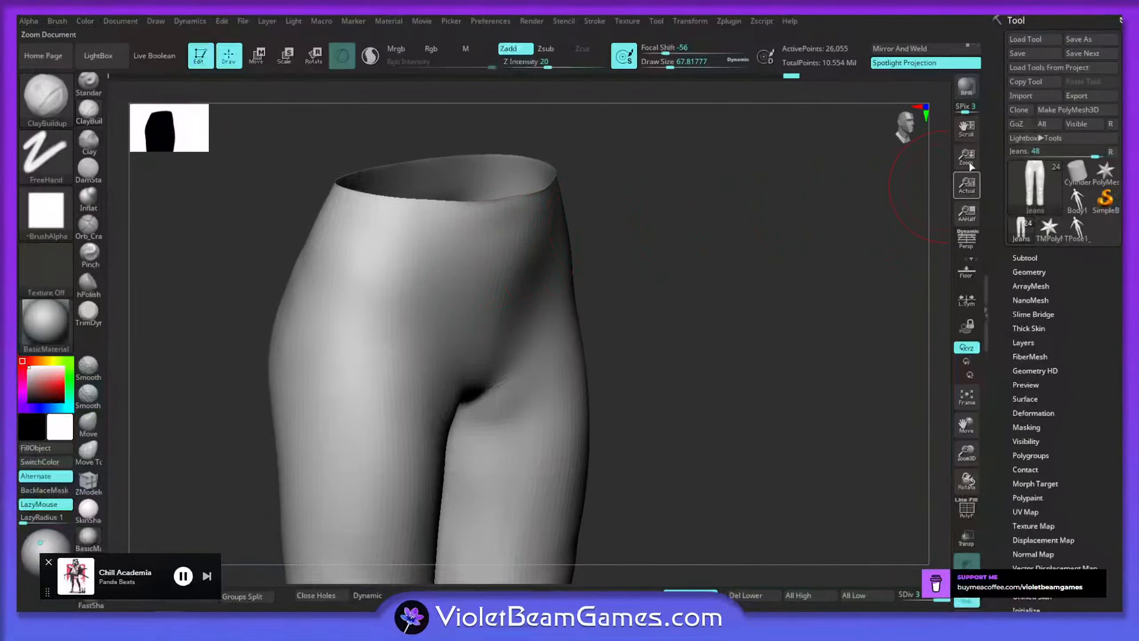
Send the updated jeans to Blender with GoZ and save the scene
{"action": "left_click", "coordinate": [1017, 123]}
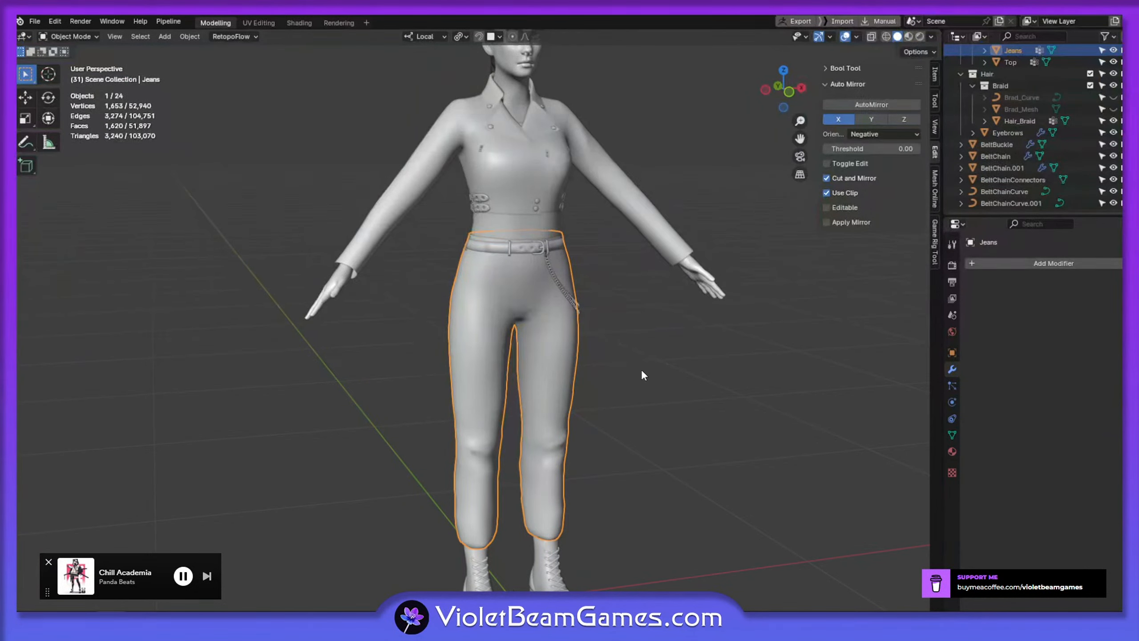
{"action": "key", "text": "ctrl+s"}
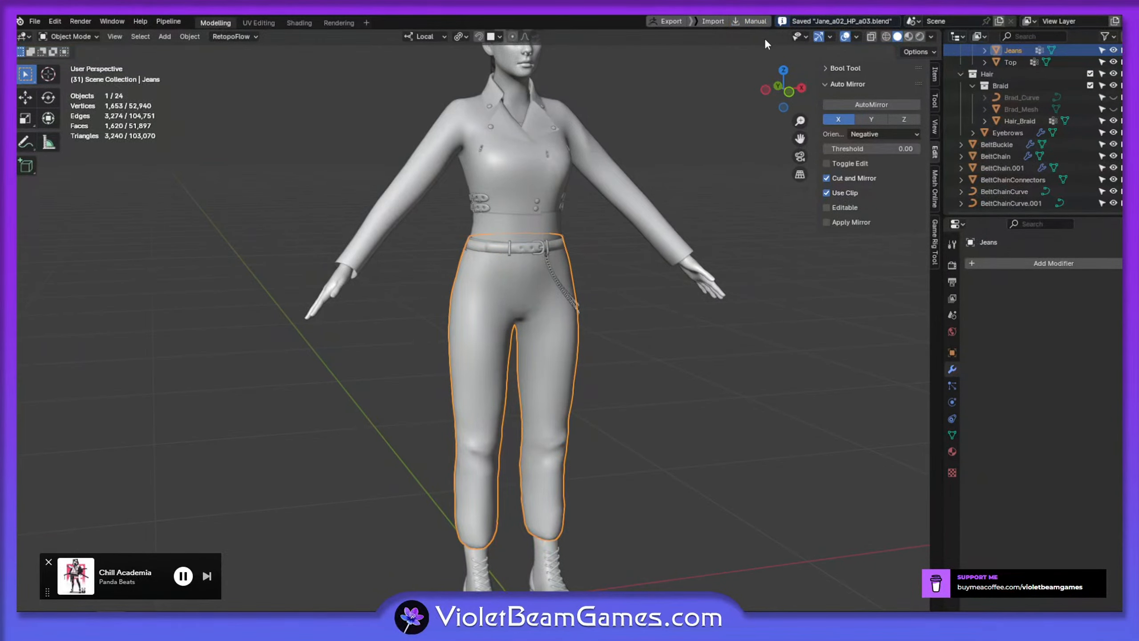
{"action": "middle_click_drag", "start_coordinate": [579, 275], "coordinate": [567, 291]}
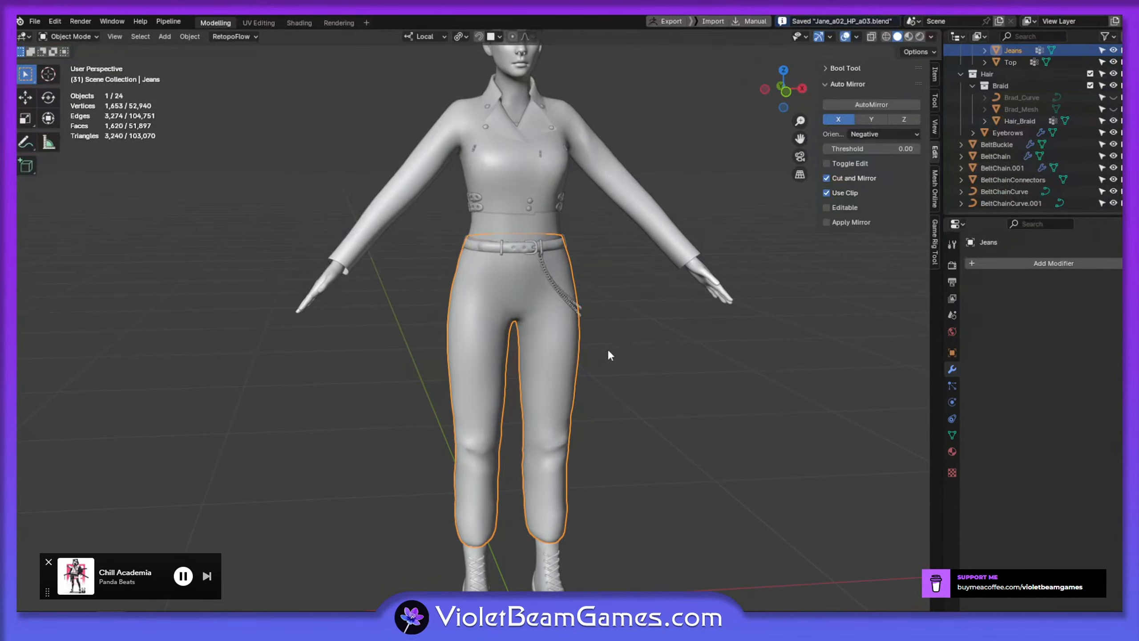
{"action": "middle_click_drag", "start_coordinate": [607, 355], "coordinate": [661, 382]}
Isolate the jeans in Edit Mode and rip the front centre edge path from the waist down to the crotch
{"action": "scroll", "coordinate": [578, 355], "scroll_direction": "up", "scroll_amount": 2}
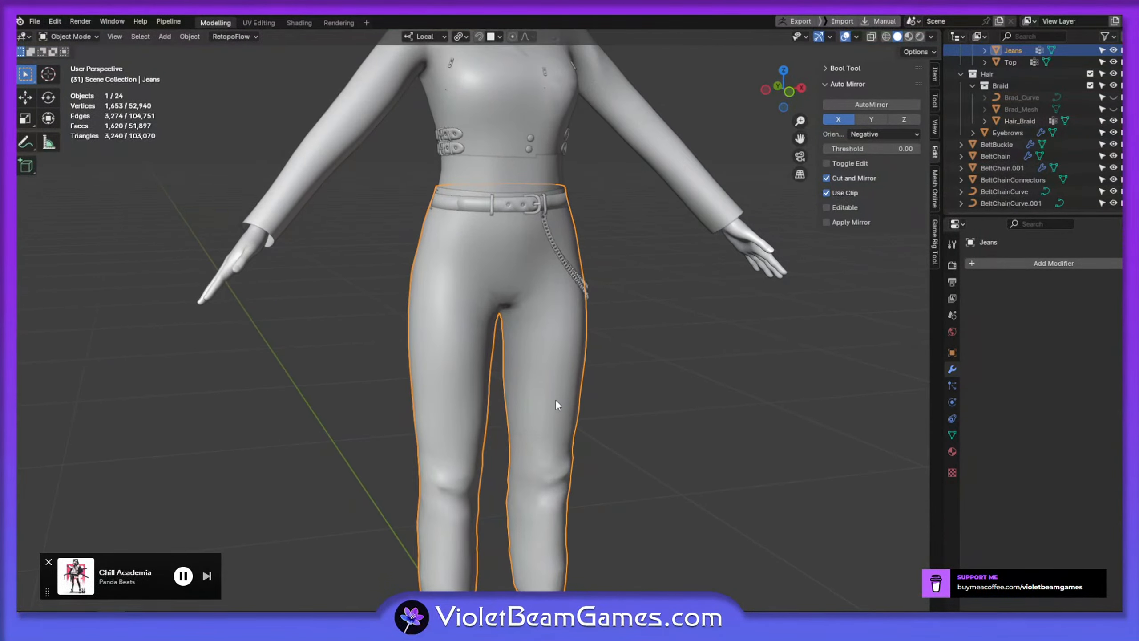
{"action": "key", "text": "KP_Divide"}
{"action": "key", "text": "Tab"}
{"action": "scroll", "coordinate": [466, 364], "scroll_direction": "up", "scroll_amount": 2}
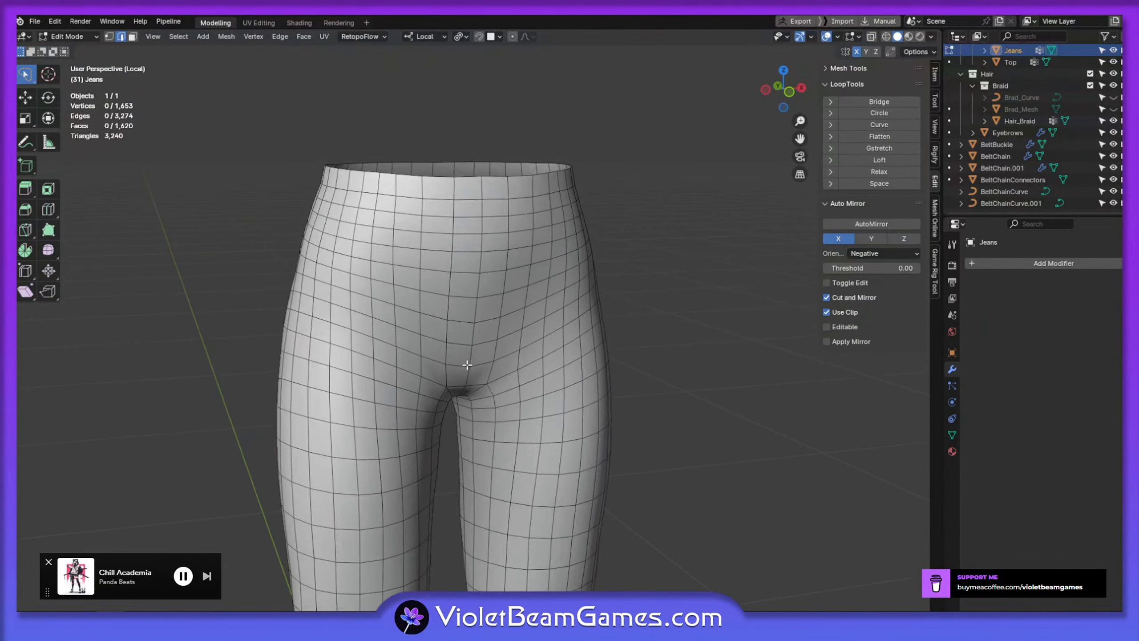
{"action": "key", "text": "2"}
{"action": "mouse_move", "coordinate": [472, 341]}
{"action": "middle_mouse_down"}
{"action": "mouse_move", "coordinate": [459, 353]}
{"action": "mouse_move", "coordinate": [471, 342]}
{"action": "middle_mouse_up"}
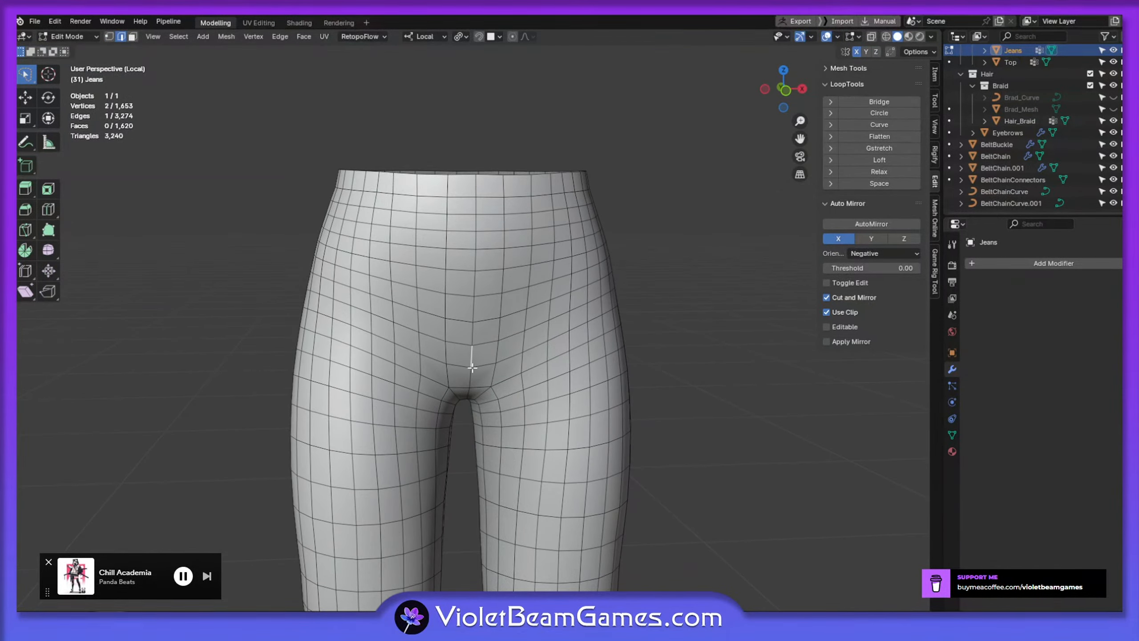
{"action": "left_click", "coordinate": [478, 188], "text": "alt"}
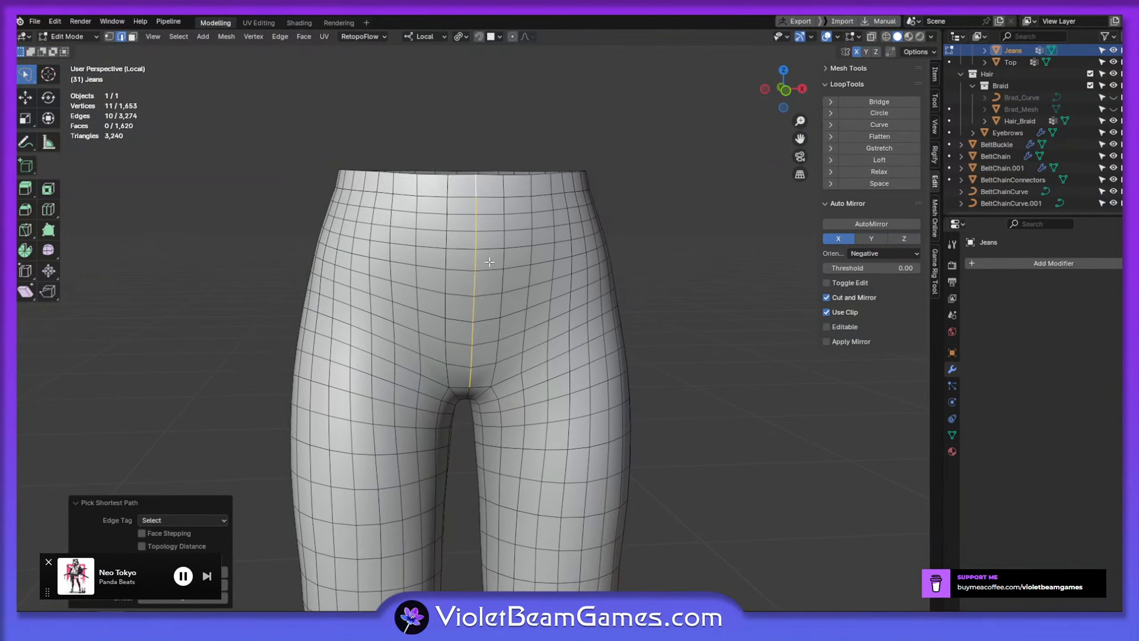
{"action": "key", "text": "v"}
{"action": "middle_click_drag", "start_coordinate": [495, 282], "coordinate": [489, 356]}
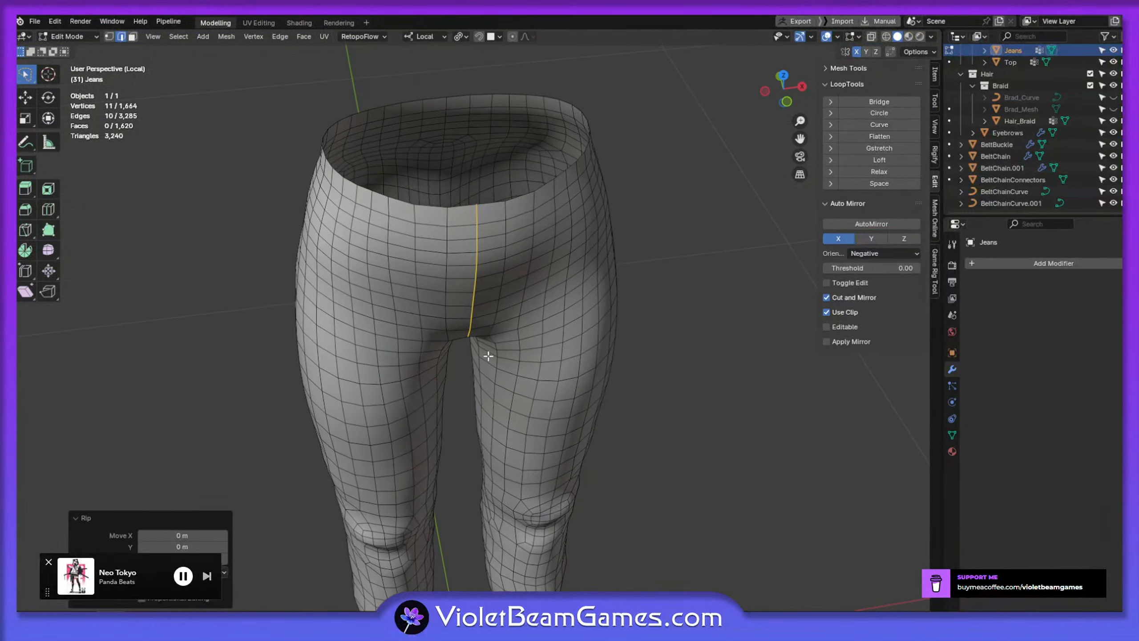
Move the ripped front edges along the Y axis by about -0.0017 m
{"action": "middle_click_drag", "start_coordinate": [663, 189], "coordinate": [542, 282]}
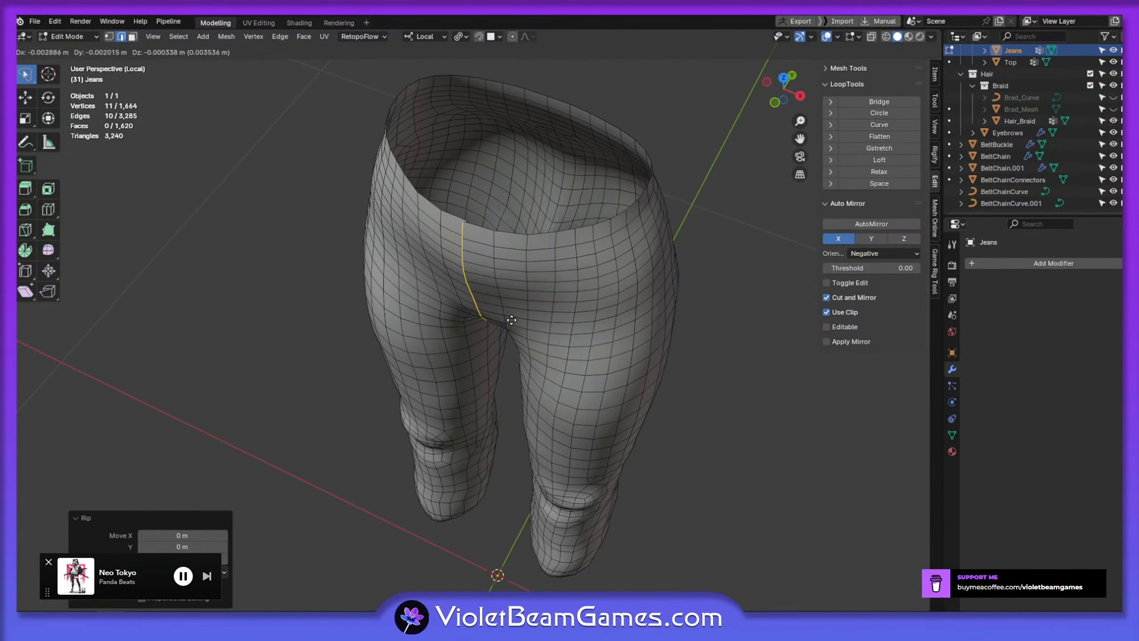
{"action": "middle_click_drag", "start_coordinate": [513, 321], "coordinate": [497, 332]}
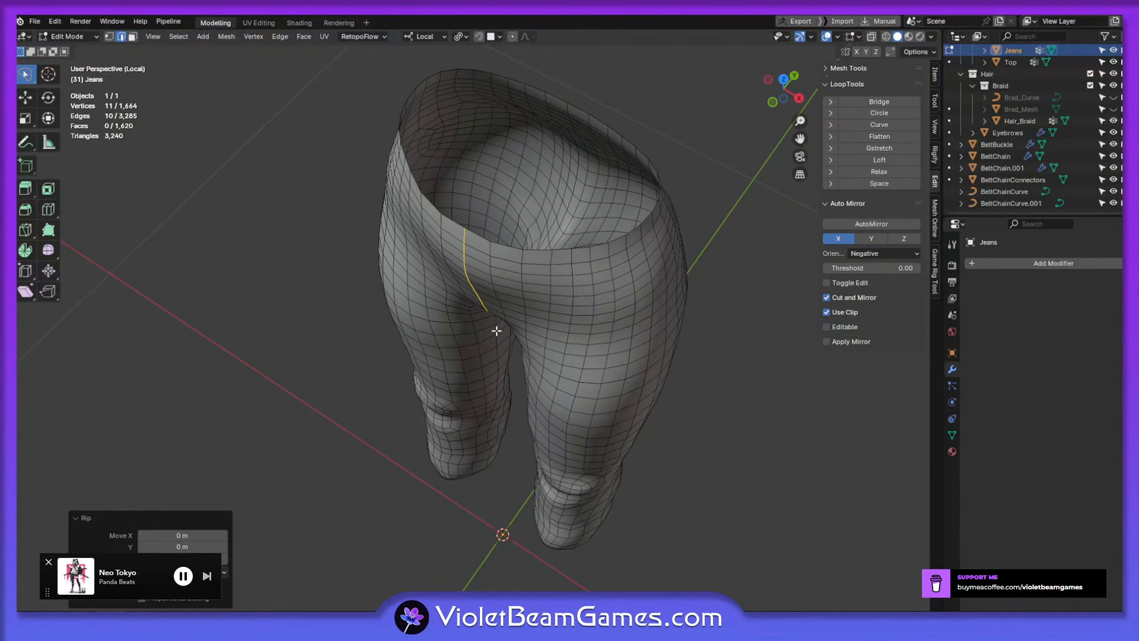
{"action": "key", "text": "g"}
{"action": "key", "text": "y"}
{"action": "left_click", "coordinate": [496, 332]}
Add a Solidify modifier to the jeans with a thickness of 0.005 m
{"action": "left_click", "coordinate": [1025, 265]}
{"action": "left_click", "coordinate": [978, 269]}
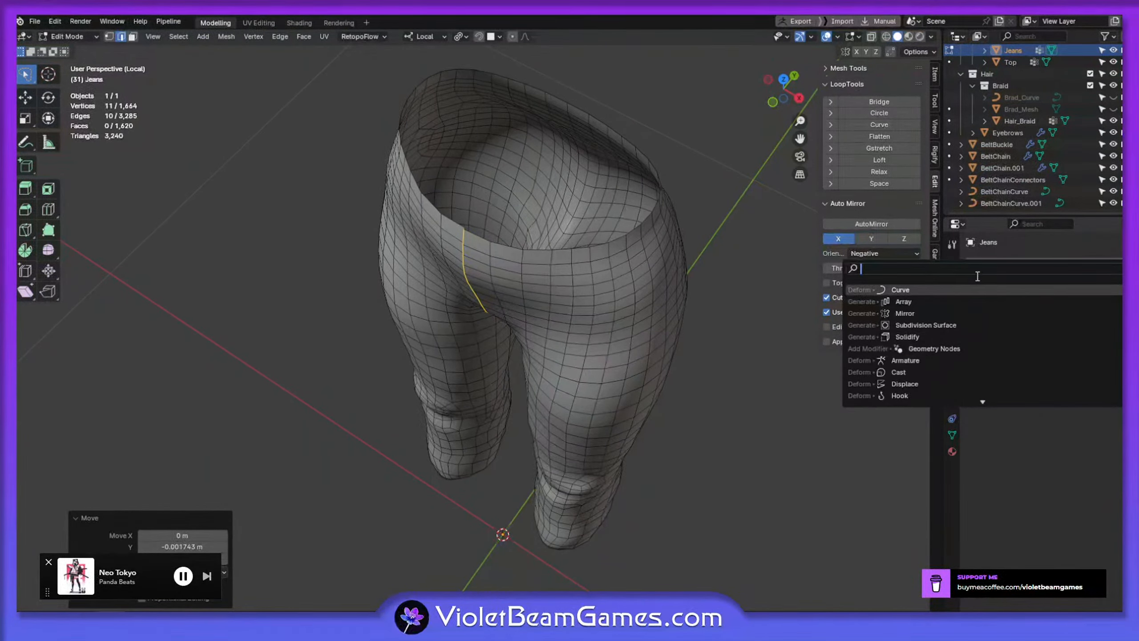
{"action": "left_click", "coordinate": [952, 335]}
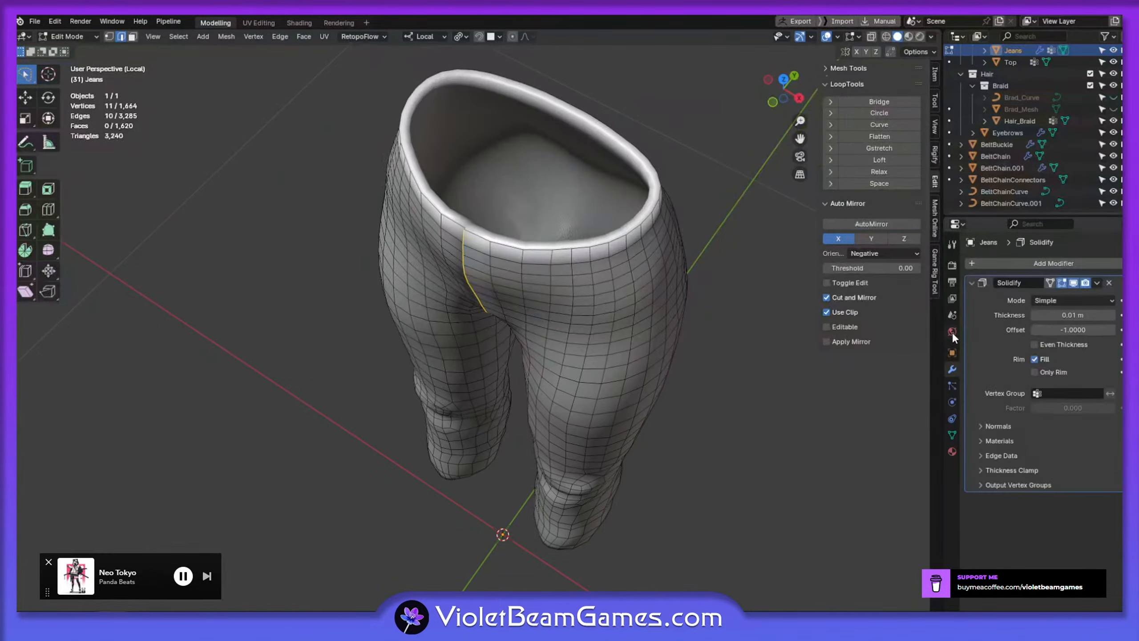
{"action": "left_click", "coordinate": [1073, 315]}
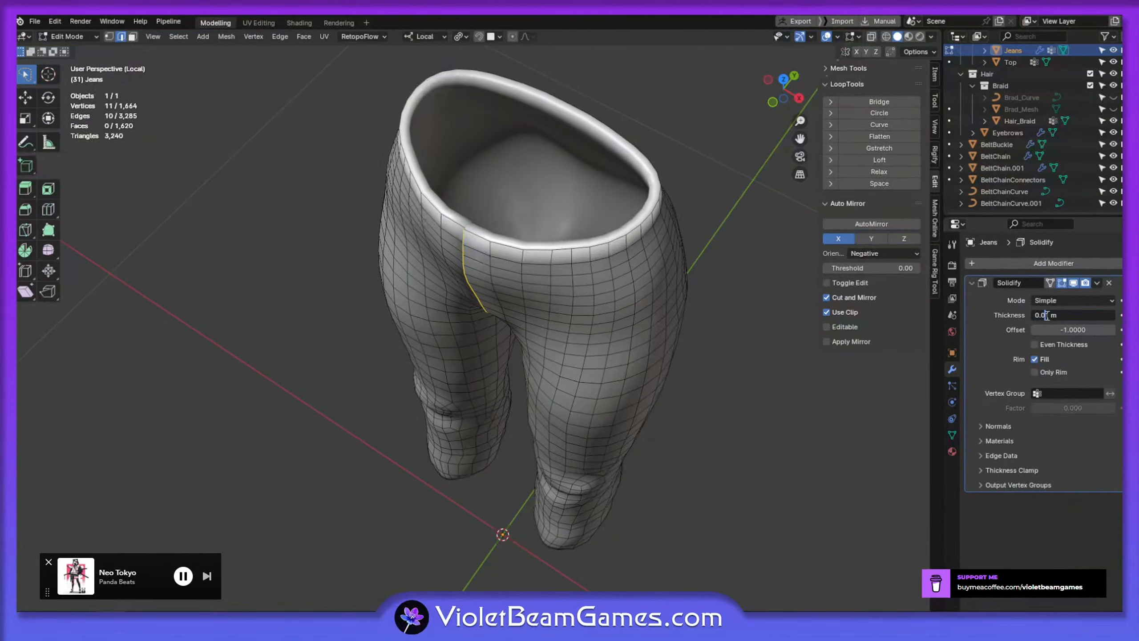
{"action": "key", "text": "Return"}
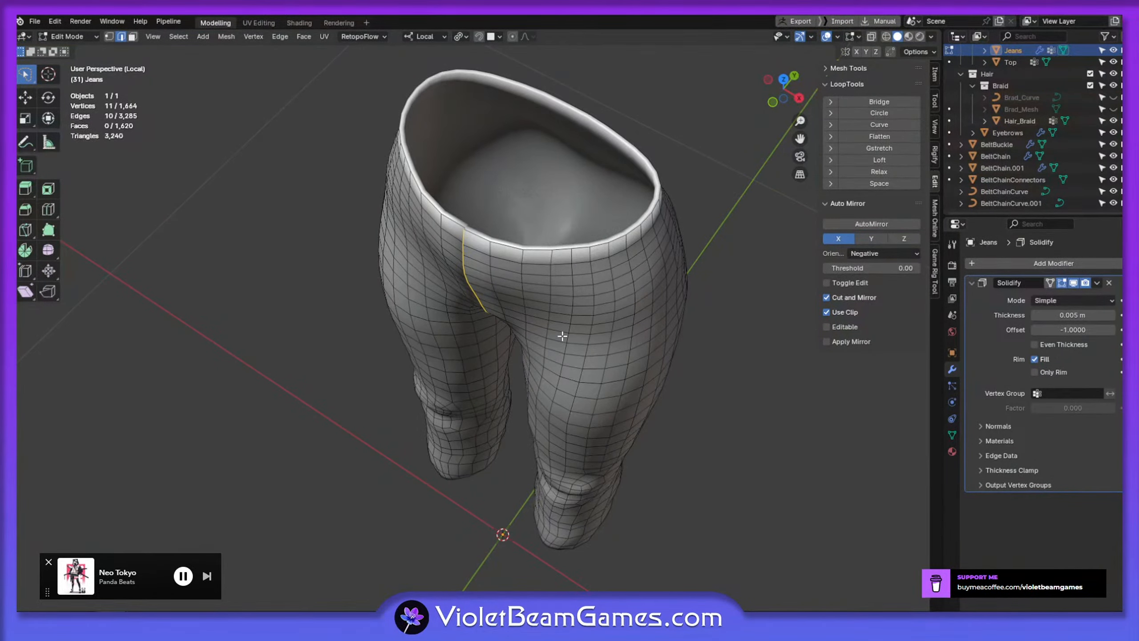
Extrude the ripped front edges about 0.017 m sideways across the front to form a fly flap
{"action": "middle_click_drag", "start_coordinate": [540, 344], "coordinate": [479, 236]}
{"action": "scroll", "coordinate": [596, 225], "scroll_direction": "up", "scroll_amount": 4}
{"action": "key", "text": "e"}
{"action": "left_click", "coordinate": [476, 297]}
{"action": "scroll", "coordinate": [479, 236], "scroll_direction": "up", "scroll_amount": 3}
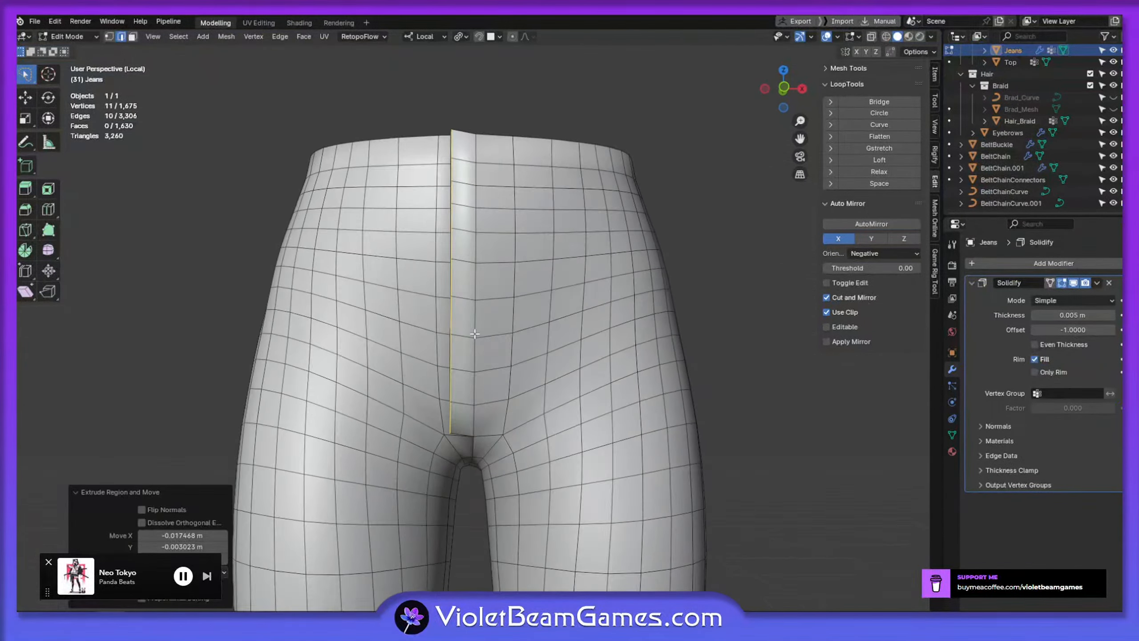
Connect two diagonal corner vertices of the fly flap's lowest face, and move the flap's outer lower vertex inward to taper the end
{"action": "key", "text": "1"}
{"action": "left_click", "coordinate": [445, 439]}
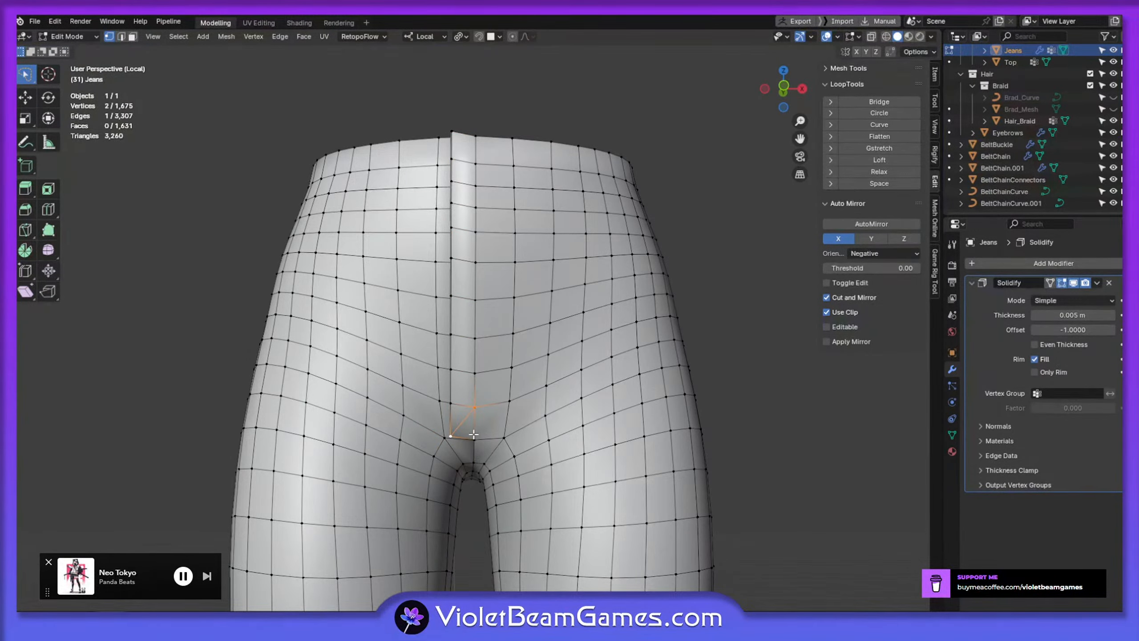
{"action": "middle_click_drag", "start_coordinate": [474, 434], "coordinate": [459, 247]}
{"action": "left_click", "coordinate": [443, 434]}
{"action": "key", "text": "g"}
{"action": "left_click", "coordinate": [457, 418]}
Move the fly flap's top corner vertex in line with the jeans' waist edge
{"action": "left_click", "coordinate": [467, 232]}
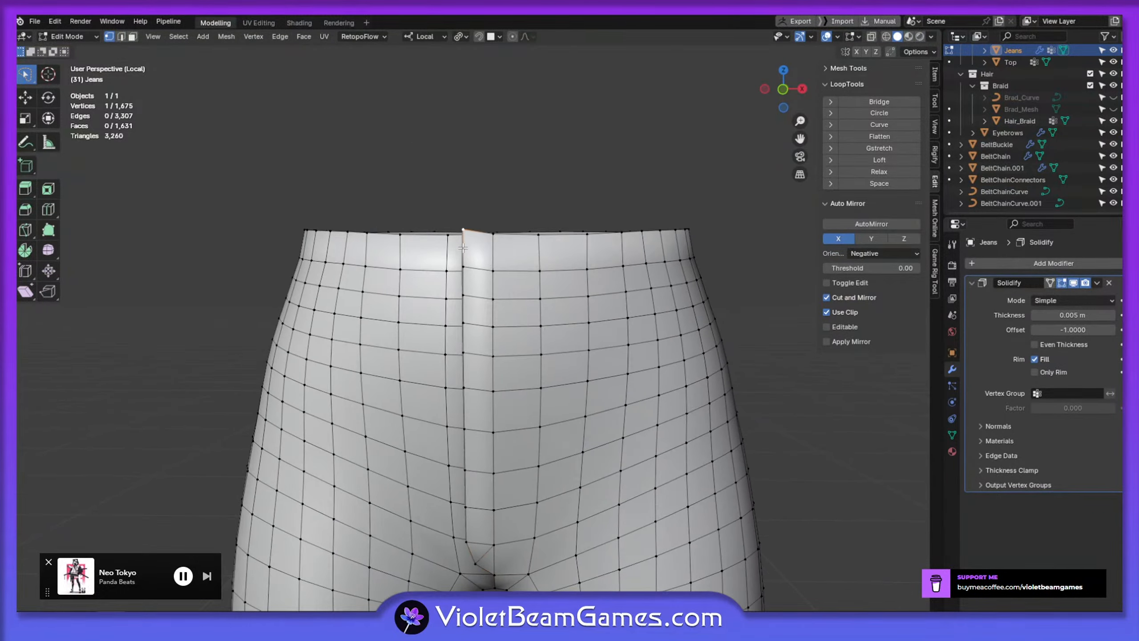
{"action": "key", "text": "g"}
{"action": "left_click", "coordinate": [462, 260]}
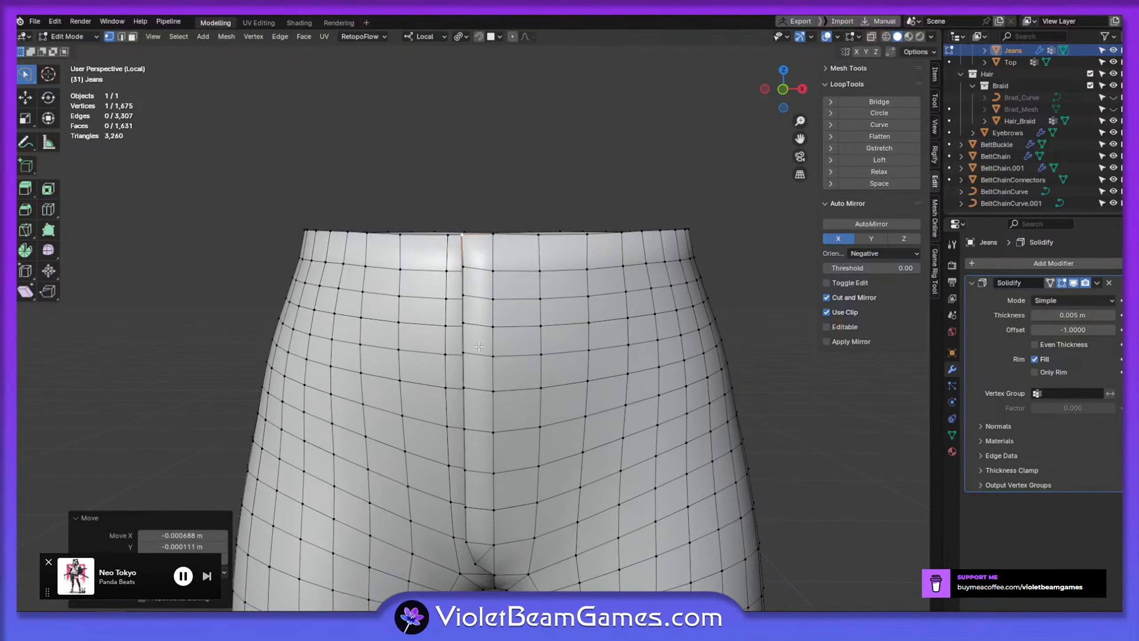
Move the fly flap's lowest outer vertex down about 0.012 m toward the crotch
{"action": "middle_click_drag", "start_coordinate": [462, 260], "coordinate": [493, 332]}
{"action": "left_click", "coordinate": [476, 498]}
{"action": "key", "text": "g"}
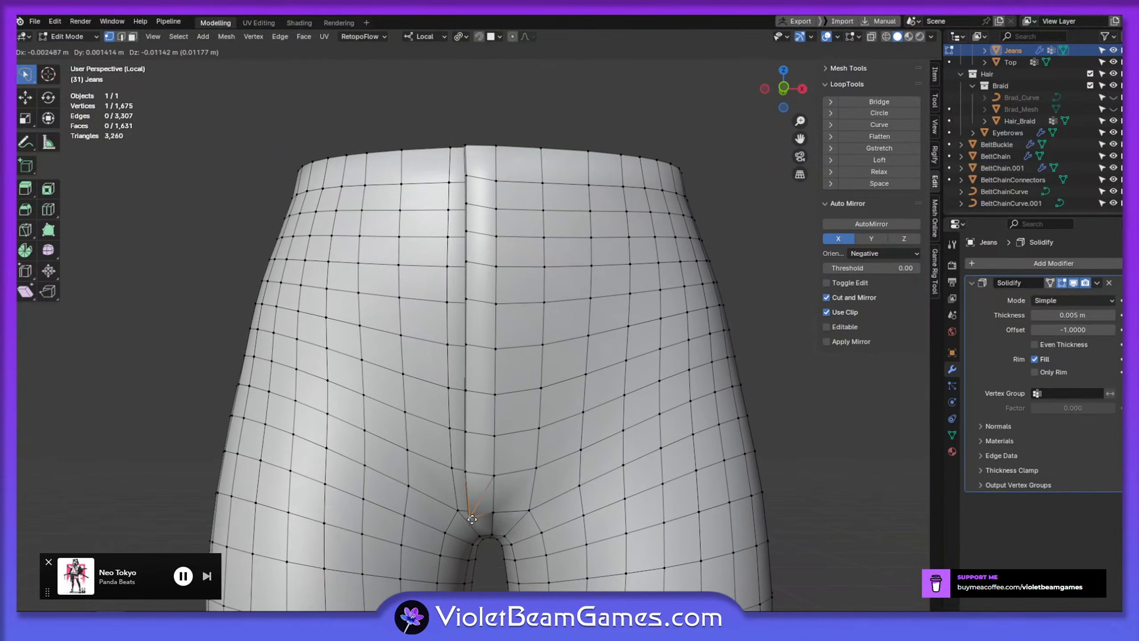
{"action": "left_click", "coordinate": [475, 511]}
Dissolve the diagonal edge across the fly flap's lowest face
{"action": "key", "text": "2"}
{"action": "left_click", "coordinate": [484, 500]}
{"action": "key", "text": "x"}
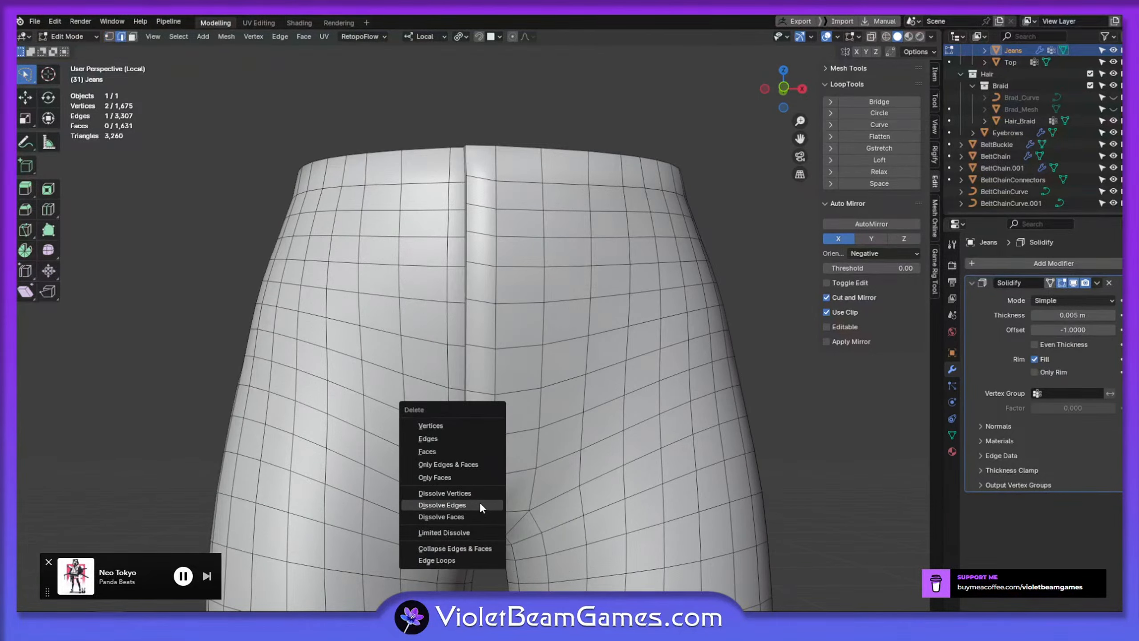
{"action": "left_click", "coordinate": [484, 503]}
{"action": "scroll", "coordinate": [473, 400], "scroll_direction": "up", "scroll_amount": 3}
{"action": "key", "text": "ctrl+z"}
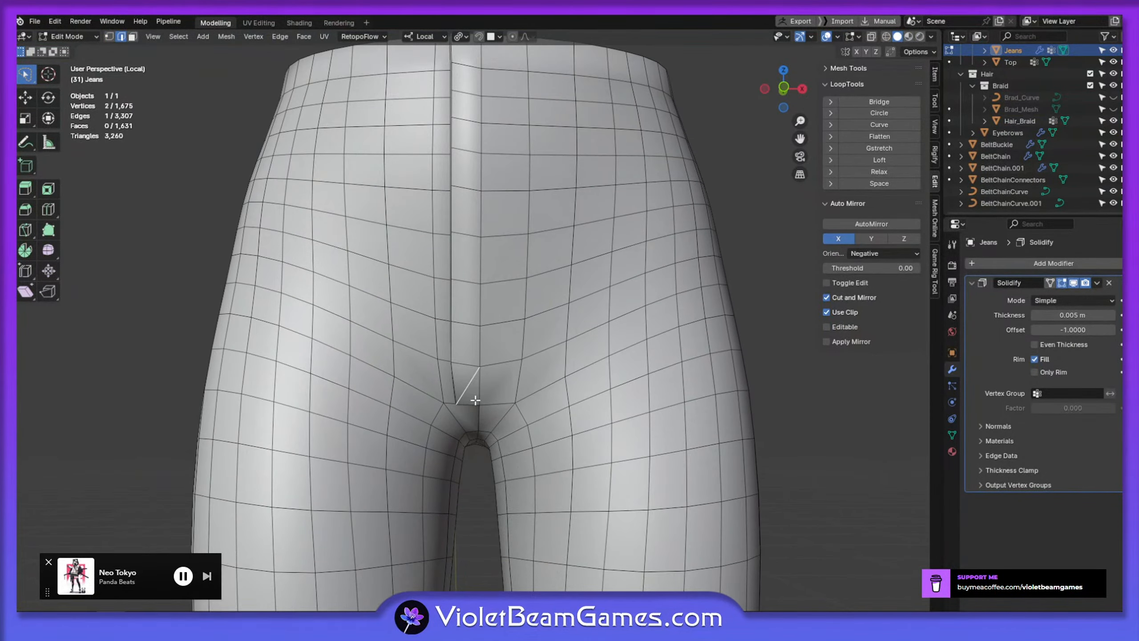
{"action": "key", "text": "x"}
{"action": "key", "text": "Escape"}
{"action": "key", "text": "x"}
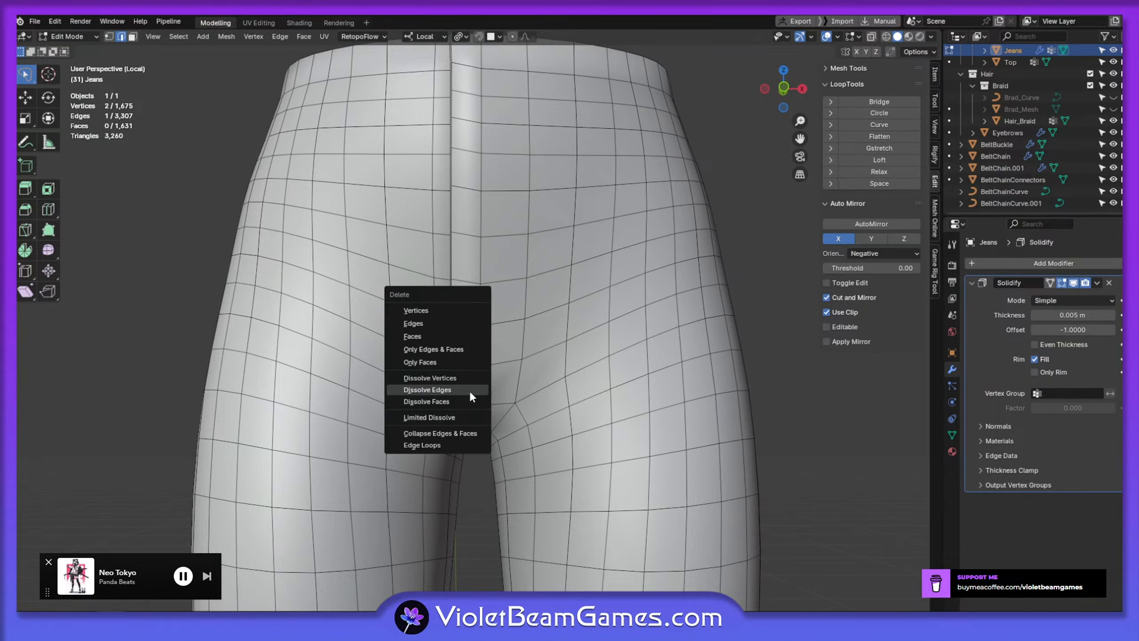
{"action": "key", "text": "1"}
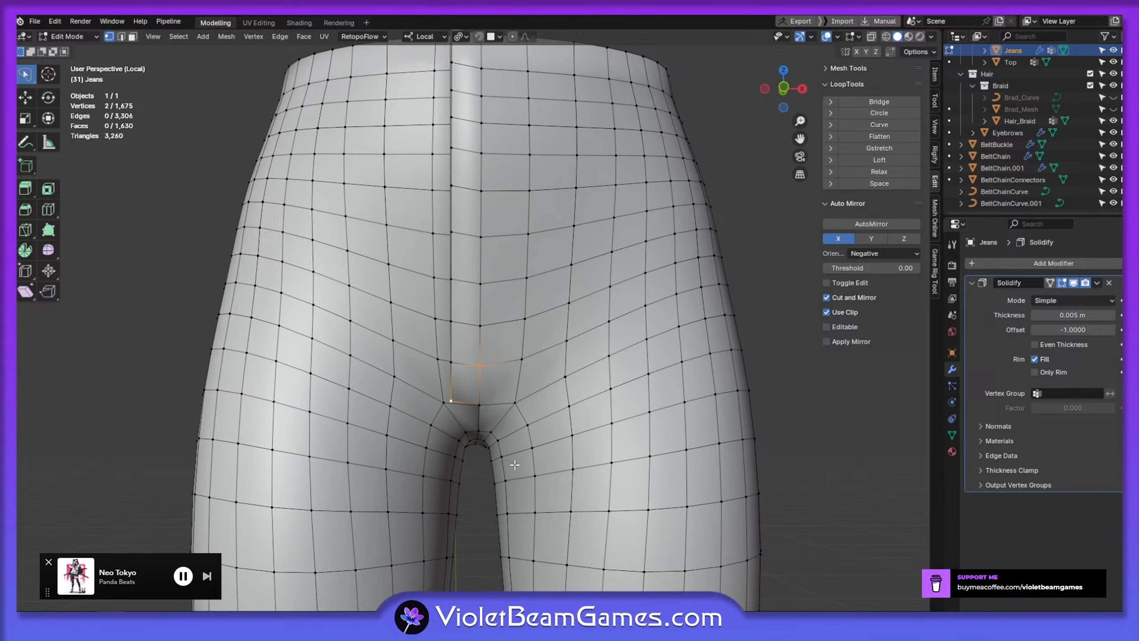
Shift the fly flap's lowest outer vertex inward, about 0.005 m in X, to narrow the flap's end
{"action": "left_click", "coordinate": [447, 395]}
{"action": "middle_click_drag", "start_coordinate": [446, 393], "coordinate": [472, 423]}
{"action": "key", "text": "g"}
{"action": "left_click", "coordinate": [455, 397]}
{"action": "key", "text": "3"}
{"action": "left_click", "coordinate": [480, 429]}
{"action": "key", "text": "2"}
{"action": "left_click", "coordinate": [474, 432]}
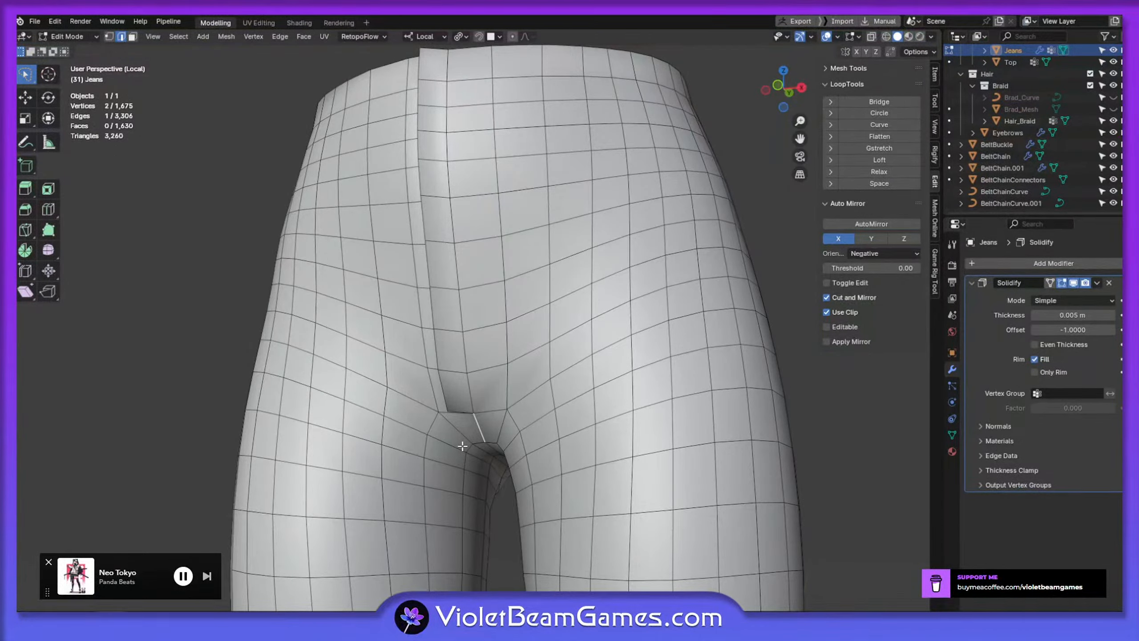
{"action": "middle_click_drag", "start_coordinate": [462, 446], "coordinate": [475, 372]}
{"action": "key", "text": "1"}
{"action": "left_click", "coordinate": [481, 411]}
{"action": "key", "text": "g"}
{"action": "left_click", "coordinate": [491, 418]}
{"action": "key", "text": "g"}
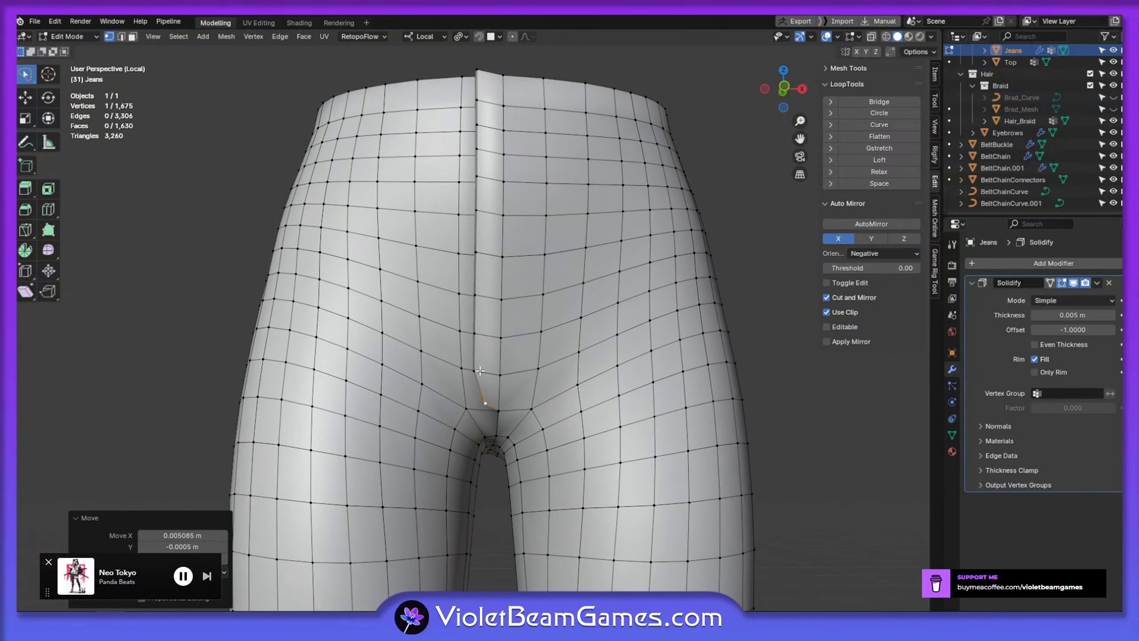
Move the vertices on the lower half of the fly flap's outer edge slightly inward to narrow it
{"action": "key", "text": "g"}
{"action": "left_click", "coordinate": [478, 375]}
{"action": "middle_click_drag", "start_coordinate": [478, 375], "coordinate": [488, 390]}
{"action": "left_click", "coordinate": [480, 386]}
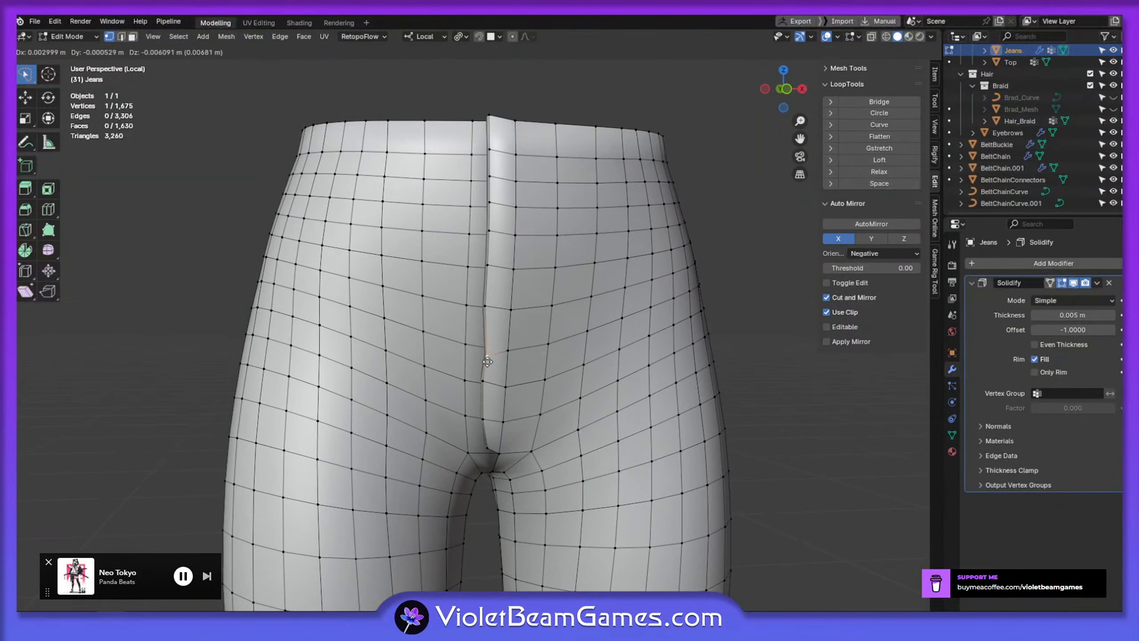
{"action": "left_click", "coordinate": [484, 303]}
{"action": "middle_click_drag", "start_coordinate": [483, 303], "coordinate": [438, 350]}
{"action": "key", "text": "g"}
{"action": "left_click", "coordinate": [474, 350]}
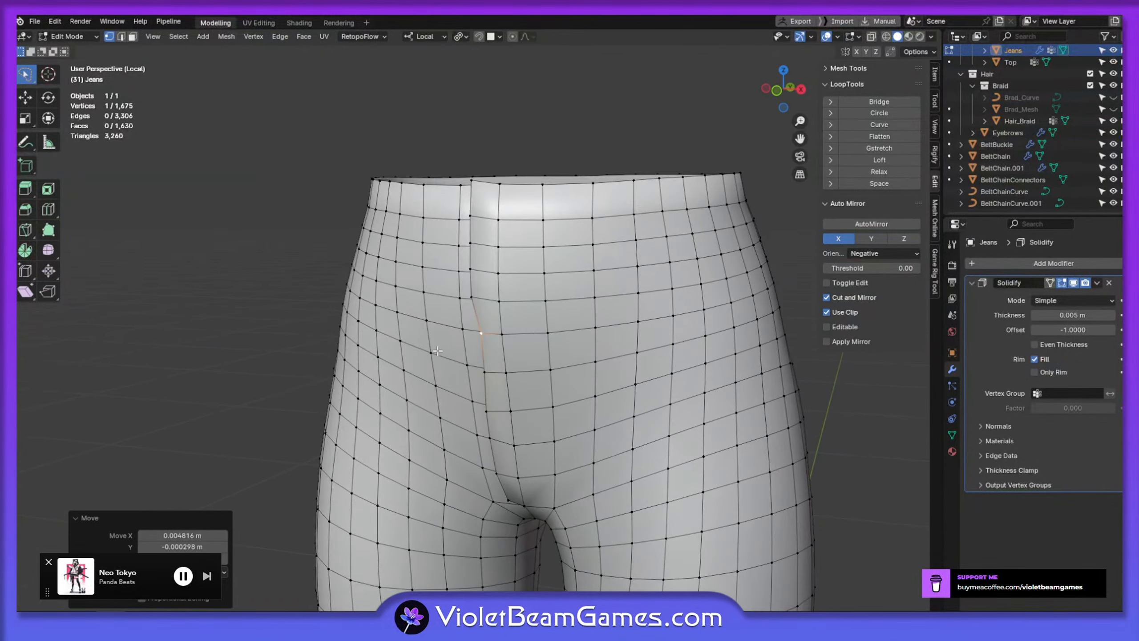
Move the remaining outer-edge vertices of the fly flap inward one by one, up to the waist edge
{"action": "left_click", "coordinate": [473, 299]}
{"action": "left_click", "coordinate": [486, 309]}
{"action": "left_click", "coordinate": [471, 272]}
{"action": "key", "text": "g"}
{"action": "left_click", "coordinate": [476, 277]}
{"action": "left_click", "coordinate": [471, 245]}
{"action": "key", "text": "g"}
{"action": "left_click", "coordinate": [476, 248]}
{"action": "left_click", "coordinate": [470, 217]}
{"action": "key", "text": "g"}
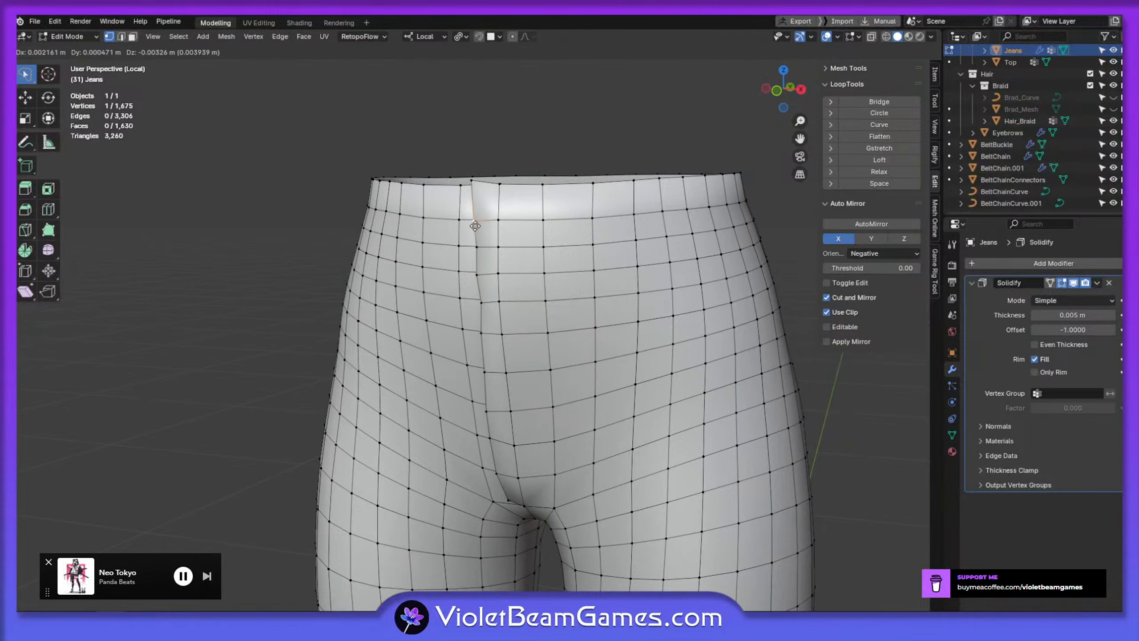
{"action": "left_click", "coordinate": [476, 226]}
{"action": "left_click", "coordinate": [469, 183]}
{"action": "middle_click_drag", "start_coordinate": [469, 183], "coordinate": [494, 306]}
{"action": "key", "text": "g"}
{"action": "left_click", "coordinate": [548, 239]}
Flatten the fly flap's outer edge loop with LoopTools and rotate it by about 0.11 degrees
{"action": "left_click", "coordinate": [493, 306], "text": "alt"}
{"action": "right_click", "coordinate": [484, 267]}
{"action": "mouse_move", "coordinate": [485, 265]}
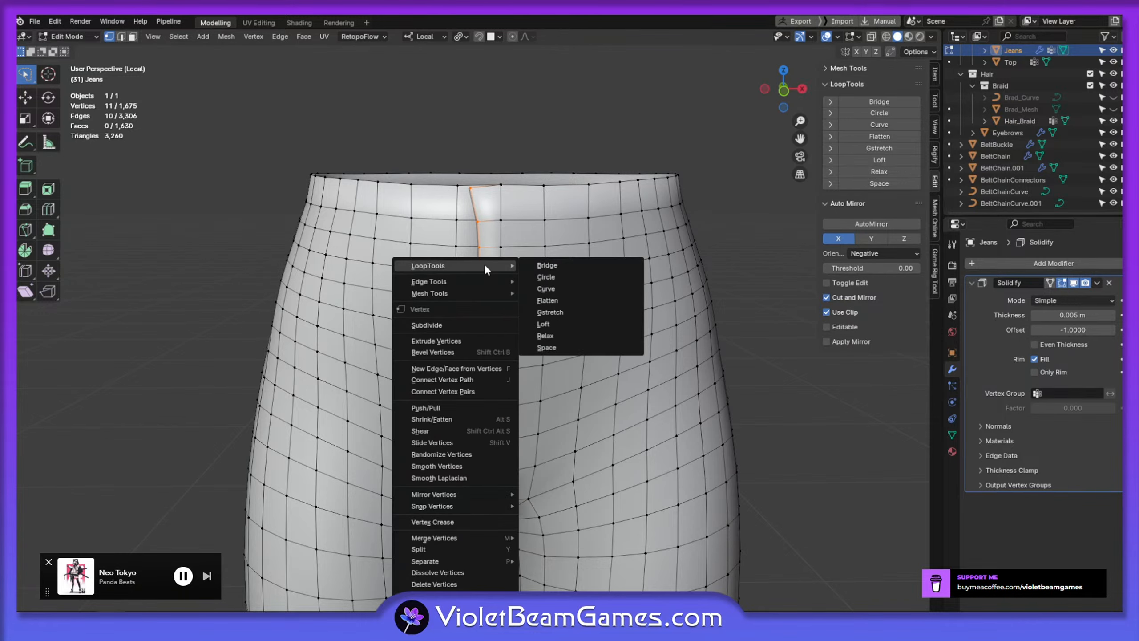
{"action": "left_click", "coordinate": [568, 300]}
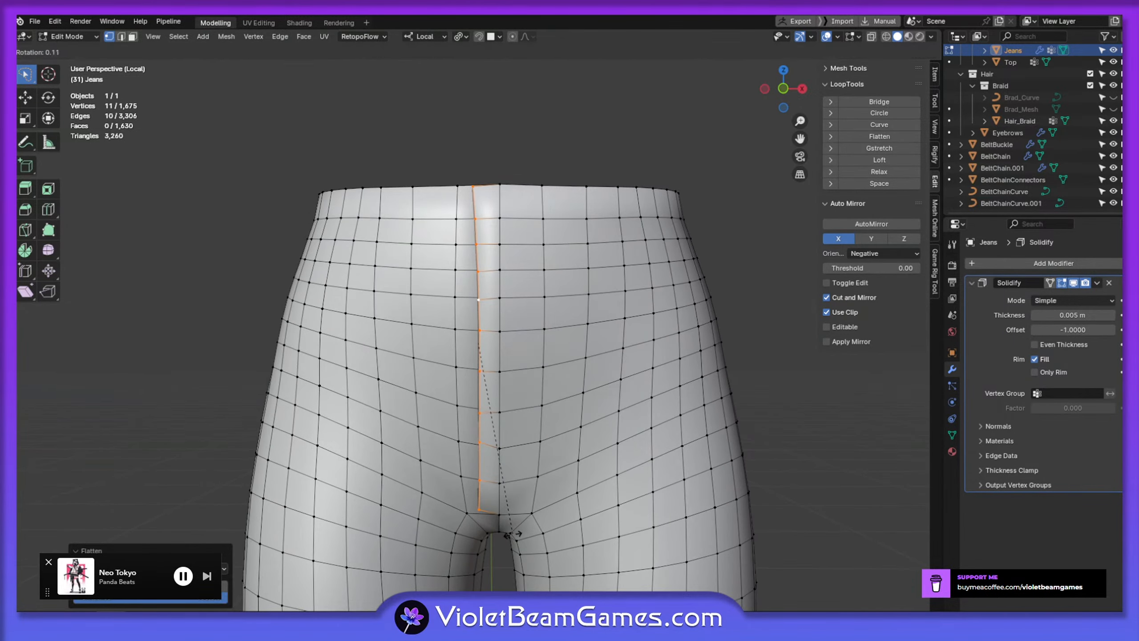
{"action": "left_click", "coordinate": [512, 534]}
Edge-slide the fly flap's outer edge by a factor of 0.241 and nudge its lowest vertex about 0.003 m in X
{"action": "key", "text": "g"}
{"action": "key", "text": "g"}
{"action": "left_click", "coordinate": [506, 531]}
{"action": "middle_click_drag", "start_coordinate": [506, 531], "coordinate": [486, 517]}
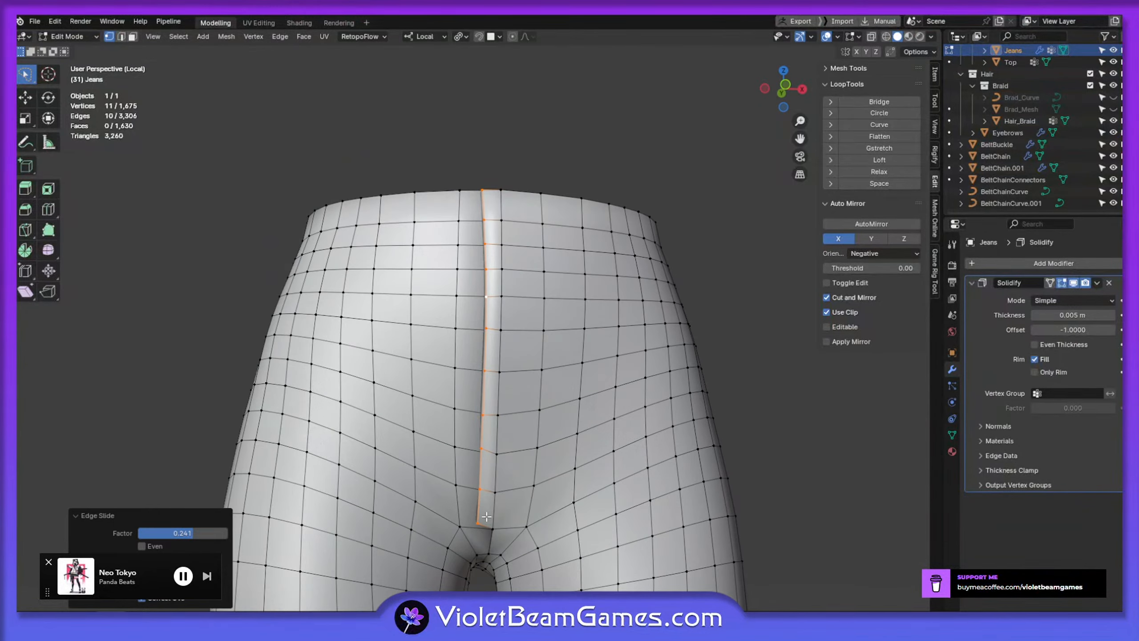
{"action": "left_click", "coordinate": [486, 517]}
{"action": "key", "text": "g"}
{"action": "left_click", "coordinate": [490, 509]}
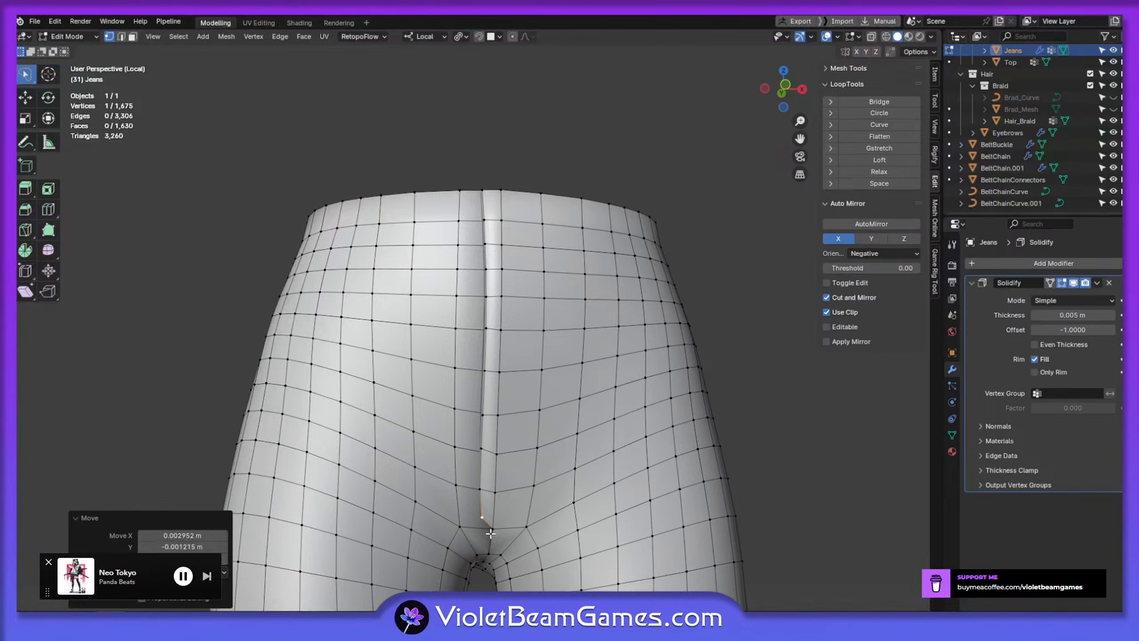
Move both long edge loops of the fly flap about 0.007 m sideways in X, toward the front's centre
{"action": "middle_click_drag", "start_coordinate": [491, 533], "coordinate": [493, 513]}
{"action": "key", "text": "2"}
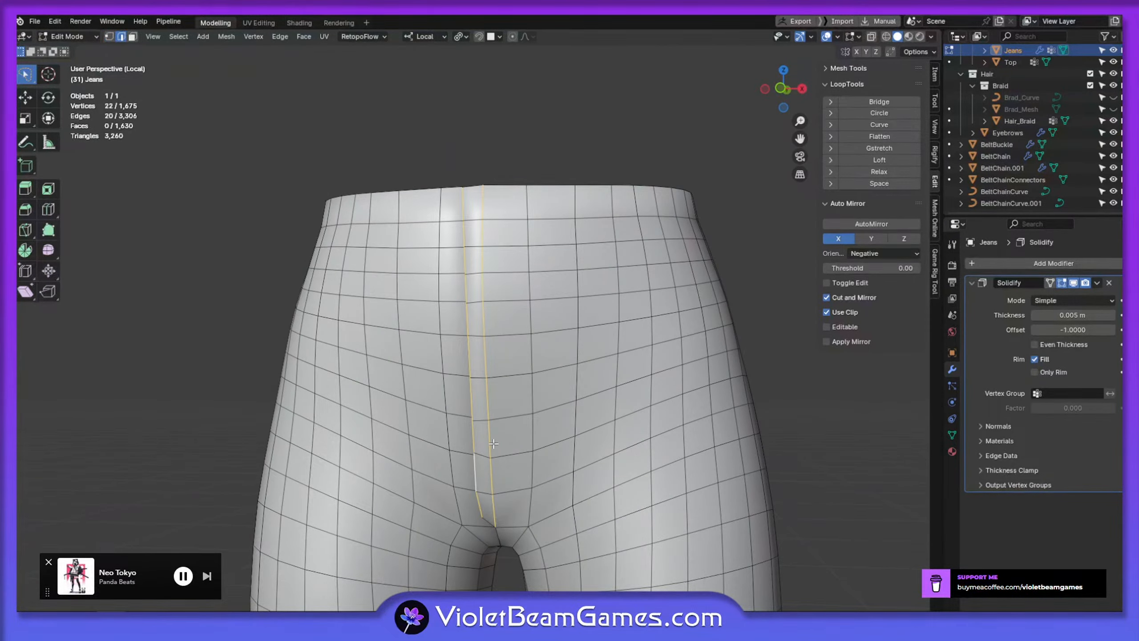
{"action": "key", "text": "g"}
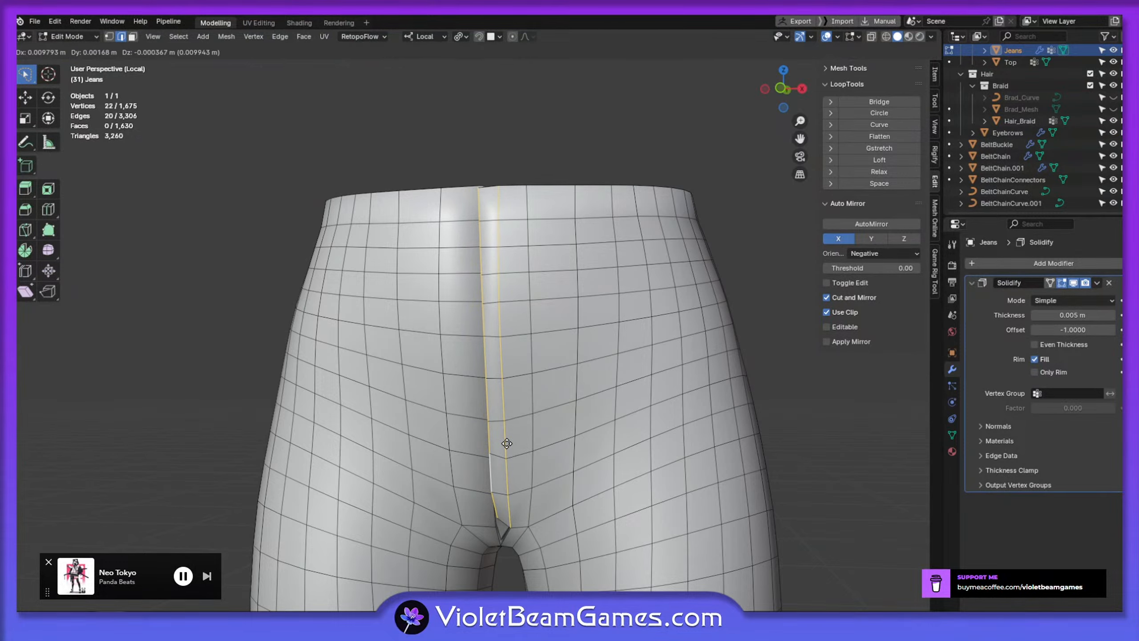
{"action": "left_click", "coordinate": [510, 446]}
{"action": "middle_click_drag", "start_coordinate": [510, 446], "coordinate": [514, 449]}
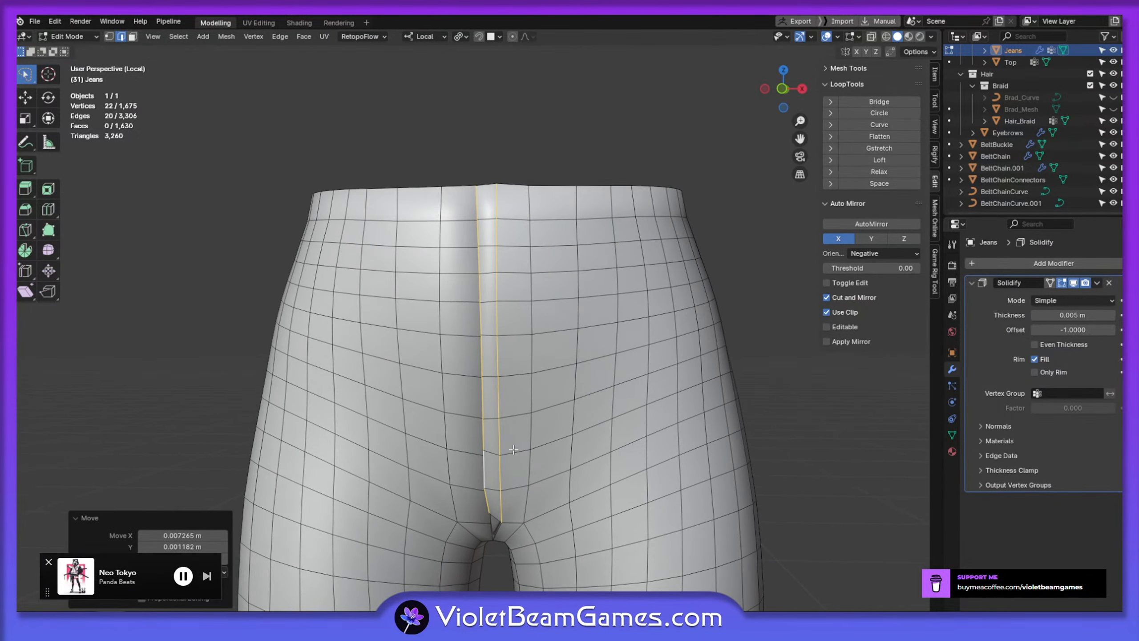
Edge-slide the fly flap's inner edge loop toward its outer edge by about 0.15
{"action": "left_click", "coordinate": [508, 446], "text": "alt"}
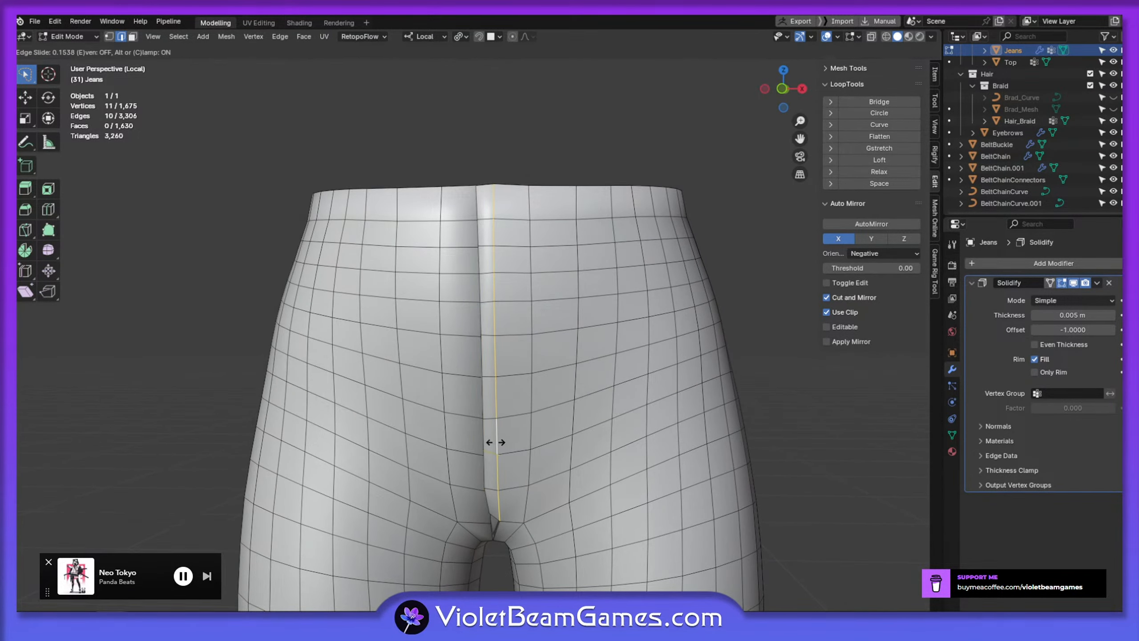
{"action": "left_click", "coordinate": [495, 442]}
{"action": "middle_click_drag", "start_coordinate": [496, 442], "coordinate": [471, 436]}
{"action": "left_click", "coordinate": [545, 465]}
{"action": "key", "text": "g"}
{"action": "left_click", "coordinate": [545, 466]}
Enable the on-cage display of the jeans' Solidify modifier and bring the inside of the front opening into focus
{"action": "middle_click_drag", "start_coordinate": [471, 436], "coordinate": [471, 317], "text": "shift"}
{"action": "middle_click_drag", "start_coordinate": [472, 317], "coordinate": [498, 305]}
{"action": "scroll", "coordinate": [503, 381], "scroll_direction": "up", "scroll_amount": 2}
{"action": "mouse_move", "coordinate": [514, 418]}
{"action": "middle_mouse_down"}
{"action": "mouse_move", "coordinate": [529, 404]}
{"action": "mouse_move", "coordinate": [520, 410]}
{"action": "middle_mouse_up"}
{"action": "left_click", "coordinate": [528, 393], "text": "alt"}
{"action": "scroll", "coordinate": [511, 432], "scroll_direction": "down", "scroll_amount": 5}
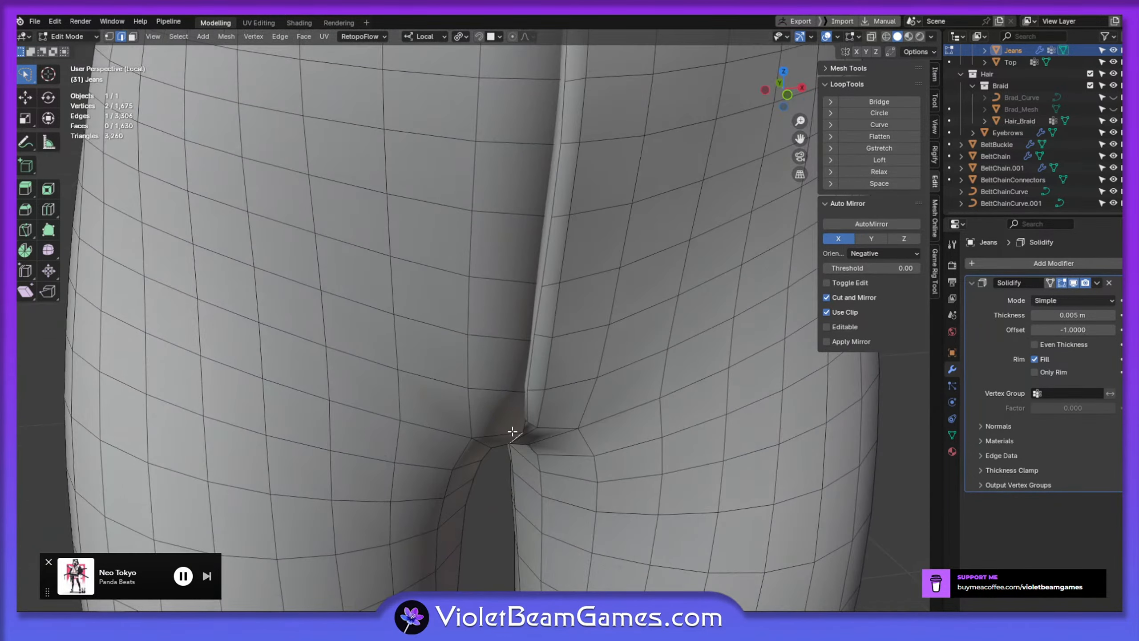
{"action": "middle_click_drag", "start_coordinate": [546, 211], "coordinate": [699, 227]}
{"action": "middle_click_drag", "start_coordinate": [594, 125], "coordinate": [519, 396]}
{"action": "left_click", "coordinate": [1050, 283]}
Select the open front edge path behind the flap from crotch to waist and extrude it sideways as an underlap
{"action": "left_click", "coordinate": [562, 197], "text": "ctrl"}
{"action": "left_click", "coordinate": [529, 386], "text": "alt"}
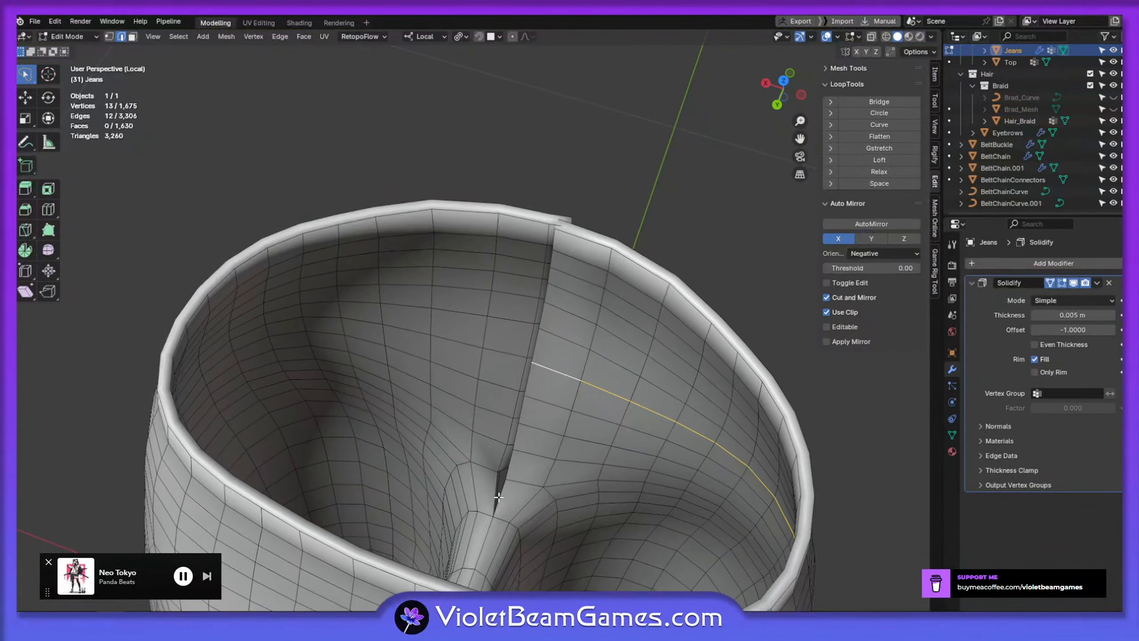
{"action": "left_click", "coordinate": [551, 261], "text": "ctrl"}
{"action": "middle_click_drag", "start_coordinate": [532, 364], "coordinate": [528, 378]}
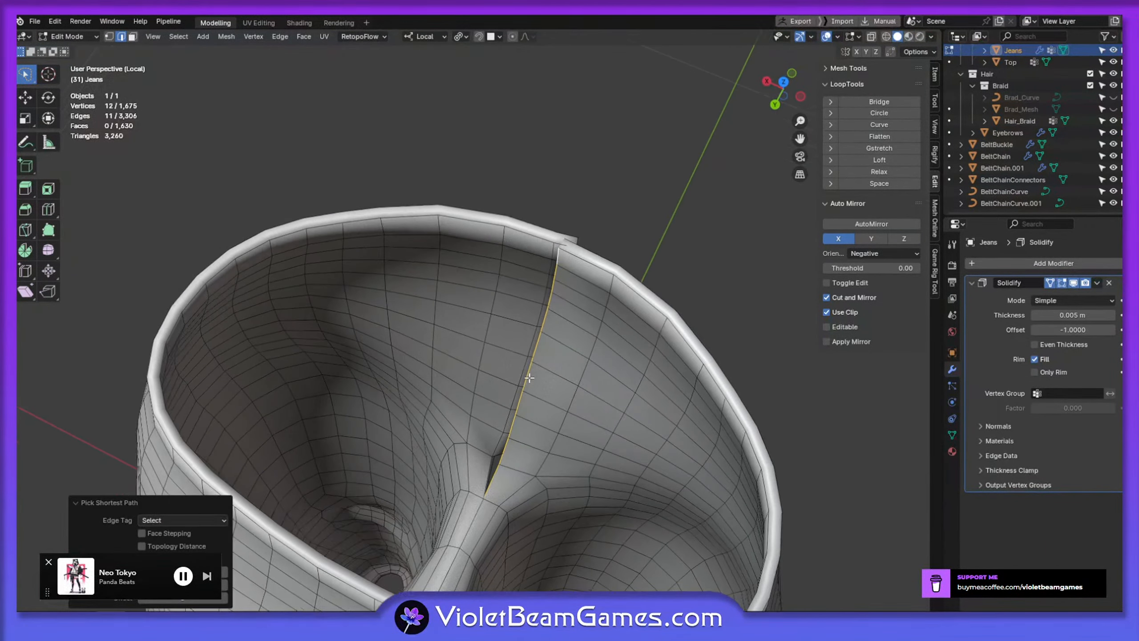
{"action": "left_click", "coordinate": [507, 364]}
{"action": "middle_click_drag", "start_coordinate": [507, 364], "coordinate": [542, 395]}
Reposition the lowest vertices of the fly underlap and flap to tidy the overlap at the crotch
{"action": "key", "text": "1"}
{"action": "left_click", "coordinate": [521, 209]}
{"action": "middle_click_drag", "start_coordinate": [521, 208], "coordinate": [487, 193]}
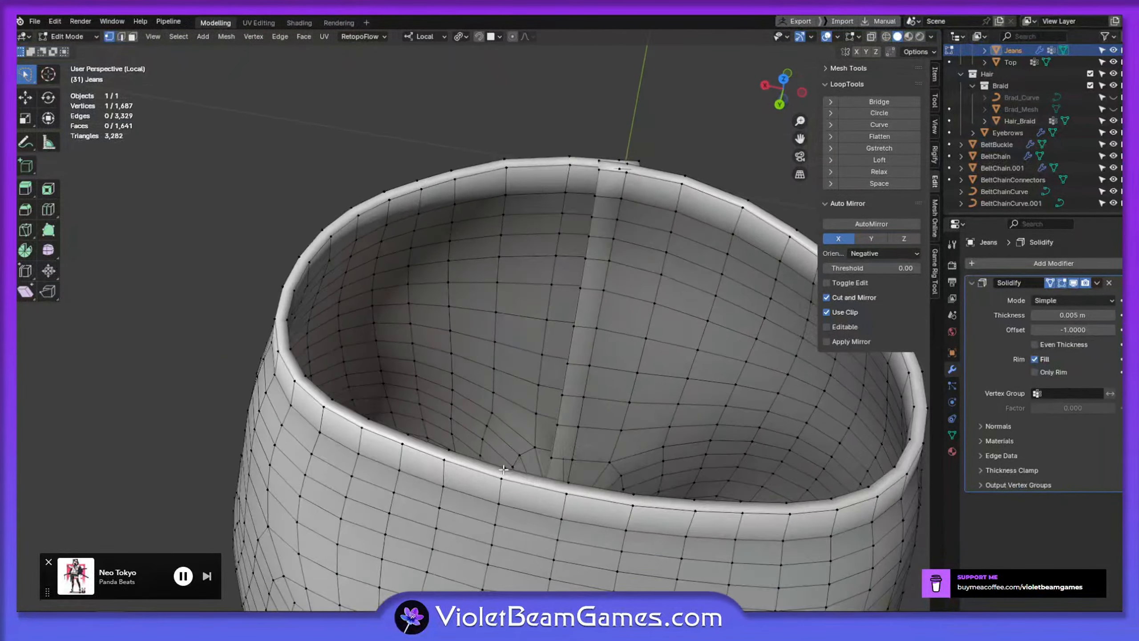
{"action": "scroll", "coordinate": [552, 474], "scroll_direction": "up", "scroll_amount": 2}
{"action": "middle_click_drag", "start_coordinate": [552, 475], "coordinate": [577, 488]}
{"action": "key", "text": "g"}
{"action": "left_click", "coordinate": [557, 455]}
{"action": "left_click", "coordinate": [556, 455]}
{"action": "left_click", "coordinate": [551, 487]}
{"action": "key", "text": "g"}
{"action": "right_click", "coordinate": [514, 449]}
{"action": "key", "text": "g"}
{"action": "left_click", "coordinate": [575, 488]}
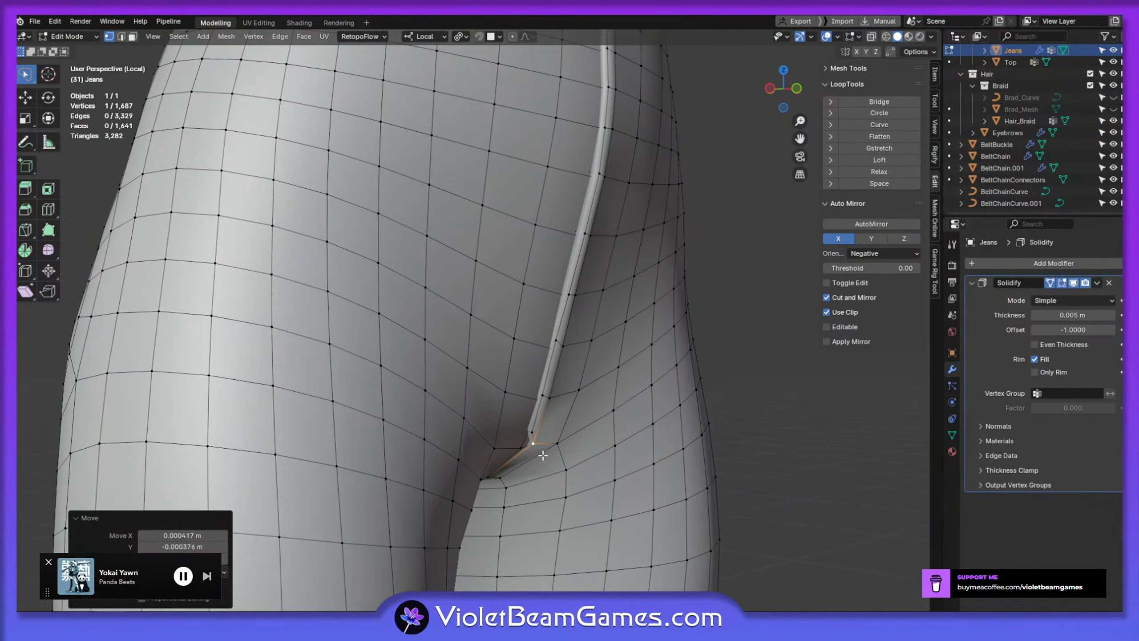
Set the jeans' Solidify thickness to 0.003 m
{"action": "left_click", "coordinate": [533, 432]}
{"action": "middle_click_drag", "start_coordinate": [534, 432], "coordinate": [556, 426]}
{"action": "key", "text": "g"}
{"action": "right_click", "coordinate": [553, 430]}
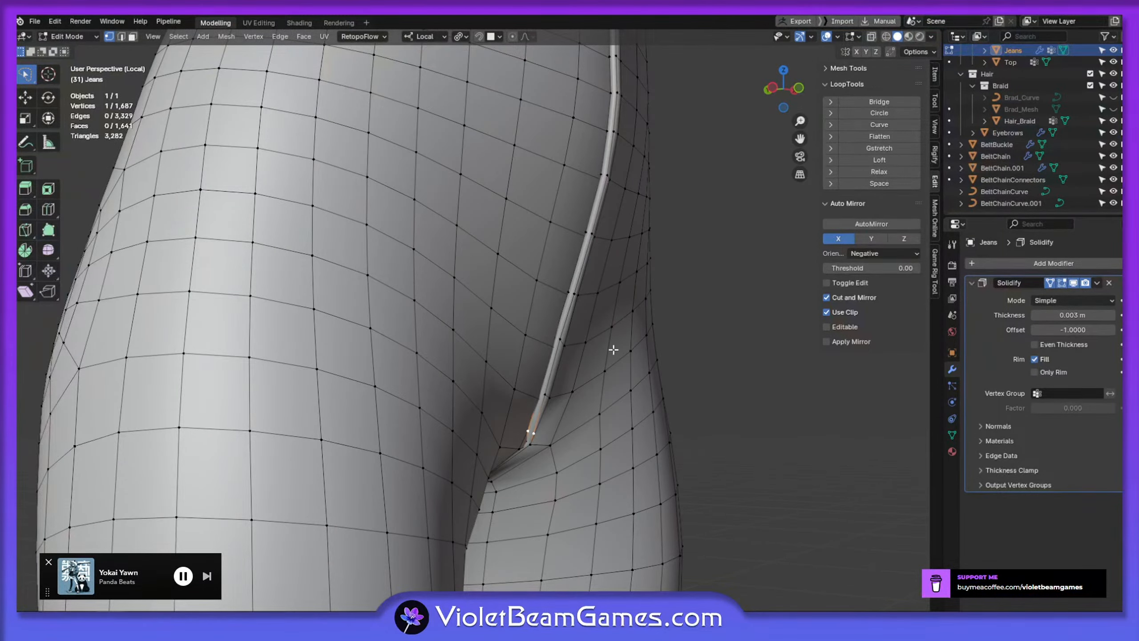
{"action": "middle_click_drag", "start_coordinate": [613, 350], "coordinate": [542, 453]}
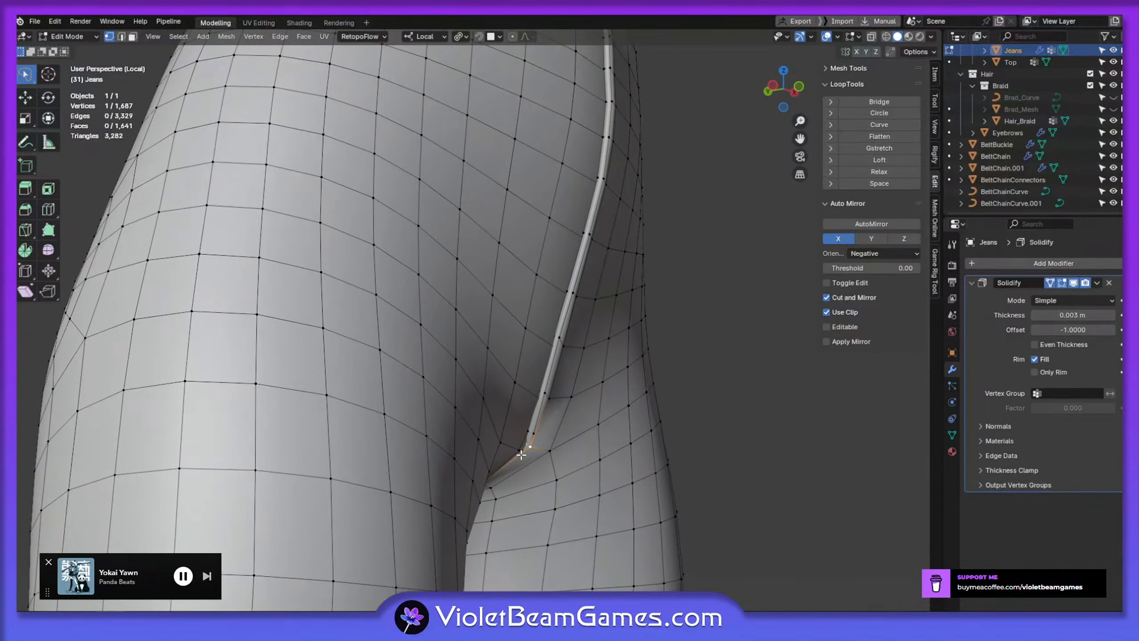
Move the fly's bottom vertex at the crotch about 0.001 m to clean up the end of the opening
{"action": "key", "text": "g"}
{"action": "left_click", "coordinate": [522, 441]}
{"action": "middle_click_drag", "start_coordinate": [522, 441], "coordinate": [450, 456]}
{"action": "scroll", "coordinate": [513, 437], "scroll_direction": "down", "scroll_amount": 1}
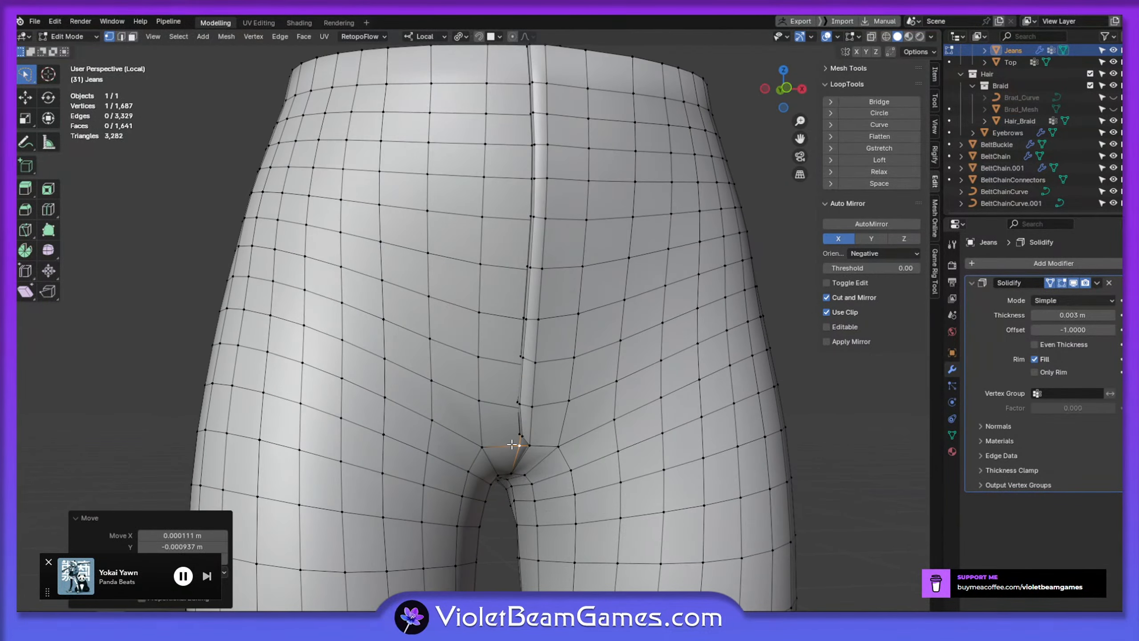
Select the underlap's edge loop and scale it to 0 along X to straighten it
{"action": "left_click", "coordinate": [516, 456], "text": "alt"}
{"action": "key", "text": "s"}
{"action": "key", "text": "x"}
{"action": "key", "text": "0"}
{"action": "key", "text": "Return"}
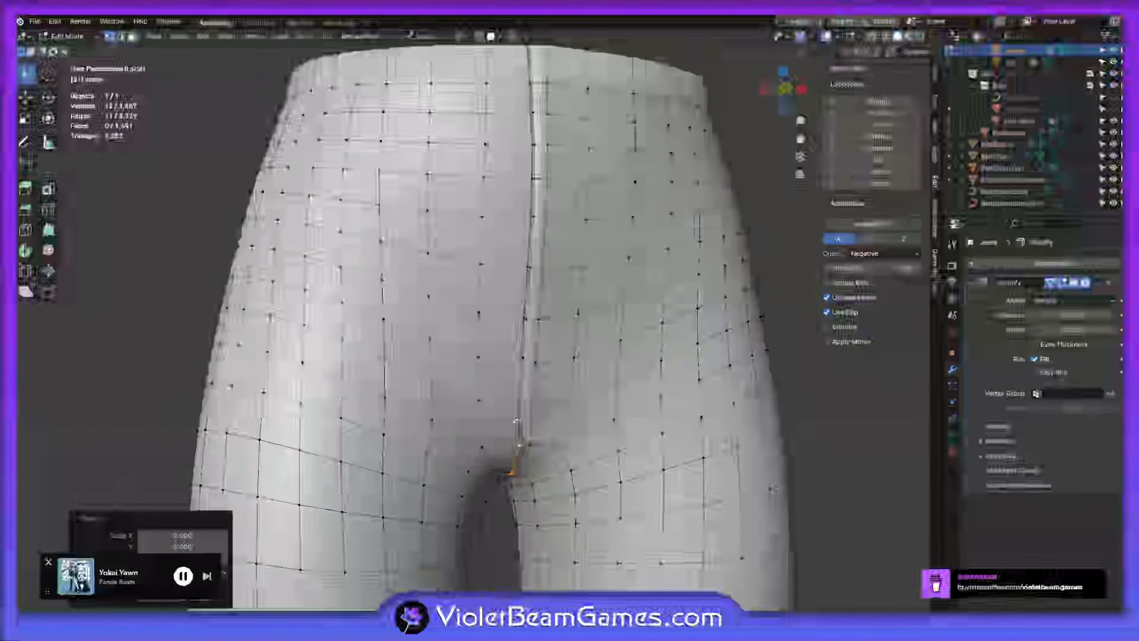
Return the jeans to Object Mode and save the file
{"action": "scroll", "coordinate": [515, 421], "scroll_direction": "down", "scroll_amount": 2}
{"action": "middle_click_drag", "start_coordinate": [515, 421], "coordinate": [470, 426]}
{"action": "key", "text": "Tab"}
{"action": "middle_click_drag", "start_coordinate": [516, 529], "coordinate": [604, 432]}
{"action": "key", "text": "ctrl+s"}
{"action": "scroll", "coordinate": [603, 432], "scroll_direction": "up", "scroll_amount": 2}
{"action": "middle_click_drag", "start_coordinate": [565, 357], "coordinate": [530, 328]}
Check the jeans together with the whole character, and isolate them again
{"action": "key", "text": "KP_Divide"}
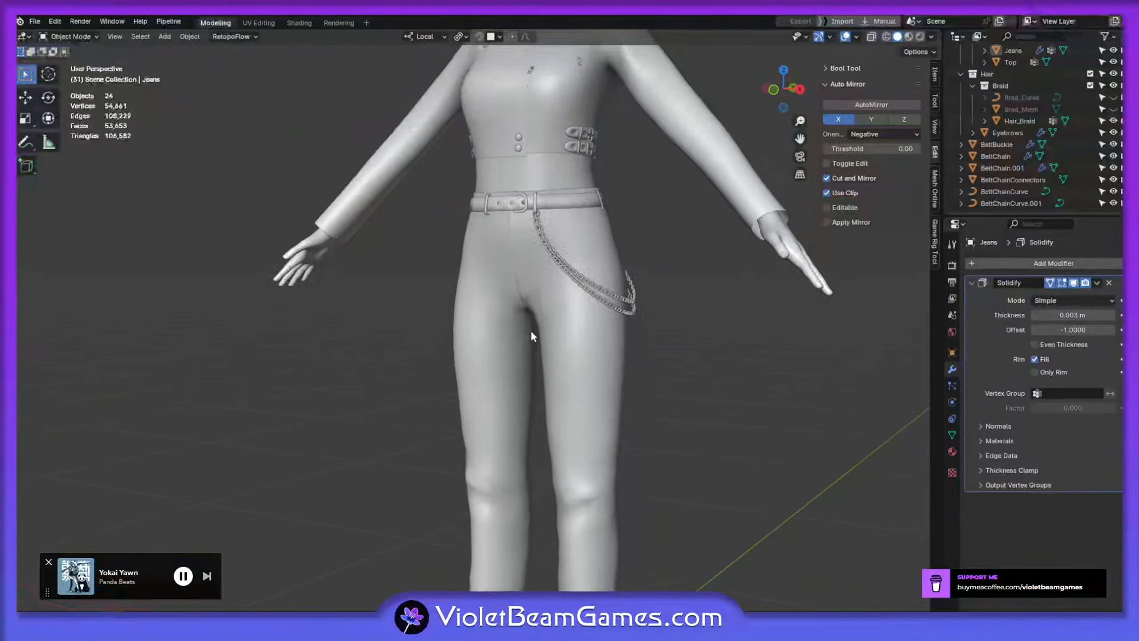
{"action": "left_click", "coordinate": [533, 326]}
{"action": "key", "text": "KP_Divide"}
{"action": "scroll", "coordinate": [448, 236], "scroll_direction": "up", "scroll_amount": 4}
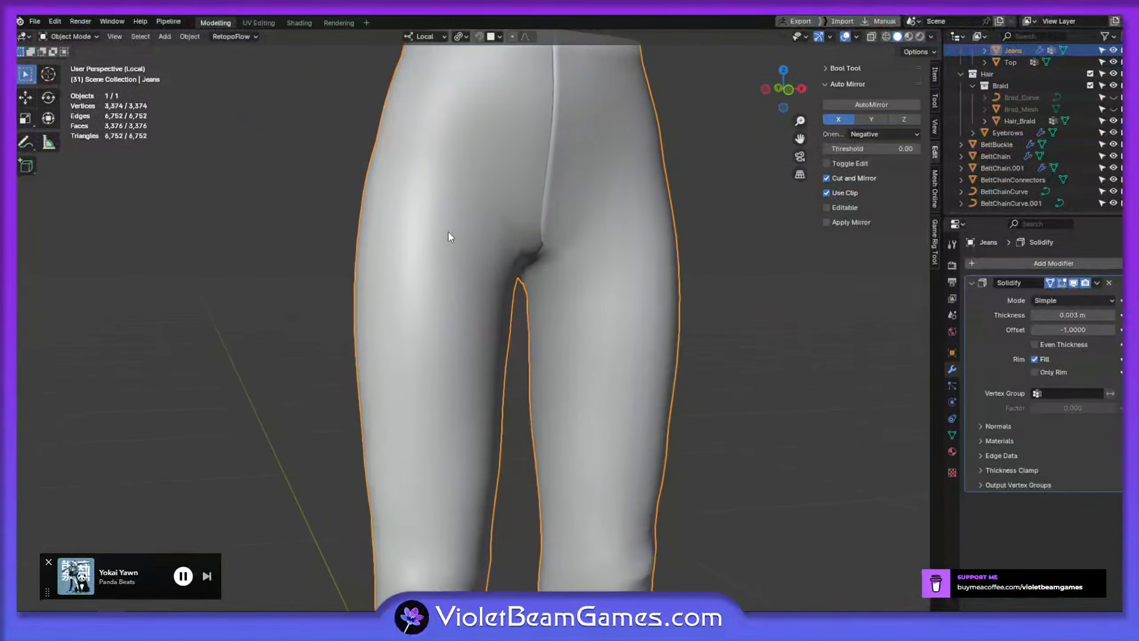
Examine the jeans' mesh in Edit Mode around the hips, waist and fly from several angles
{"action": "key", "text": "Tab"}
{"action": "middle_click_drag", "start_coordinate": [468, 230], "coordinate": [495, 337], "text": "shift"}
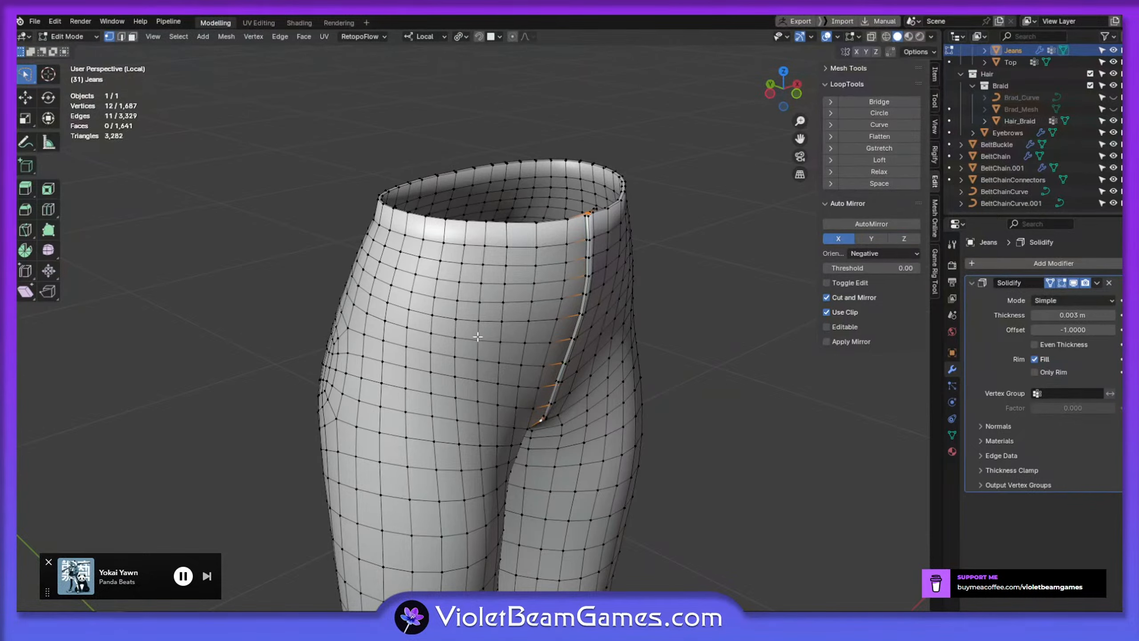
{"action": "left_click", "coordinate": [420, 309]}
{"action": "middle_click_drag", "start_coordinate": [421, 309], "coordinate": [456, 240]}
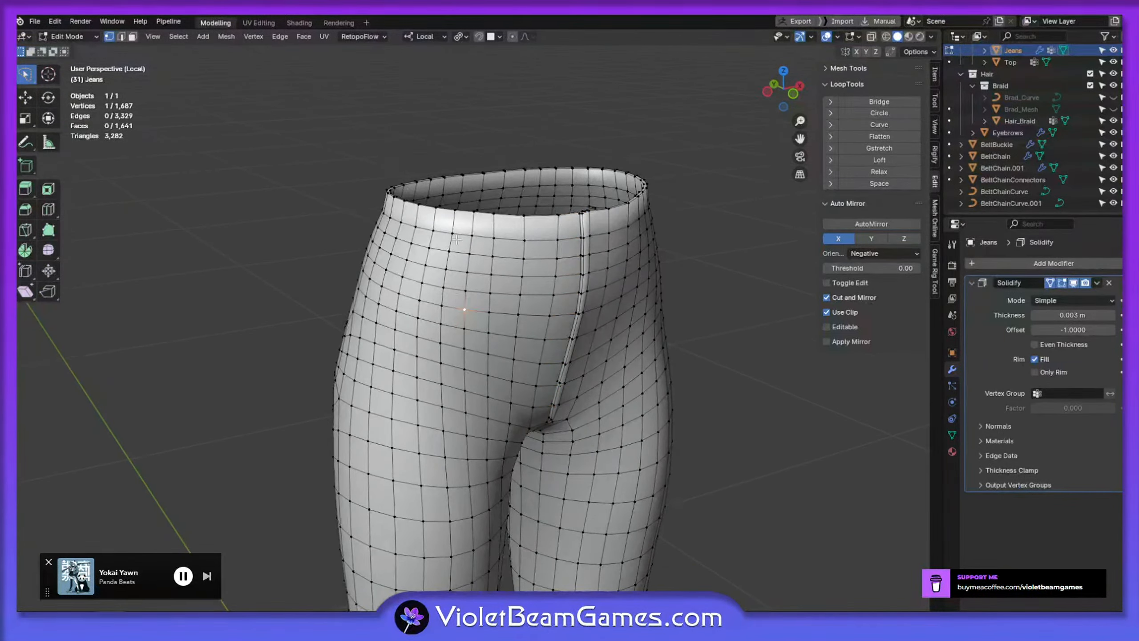
{"action": "middle_click_drag", "start_coordinate": [487, 372], "coordinate": [418, 319]}
{"action": "middle_click_drag", "start_coordinate": [531, 290], "coordinate": [519, 310]}
{"action": "middle_click_drag", "start_coordinate": [422, 342], "coordinate": [351, 362]}
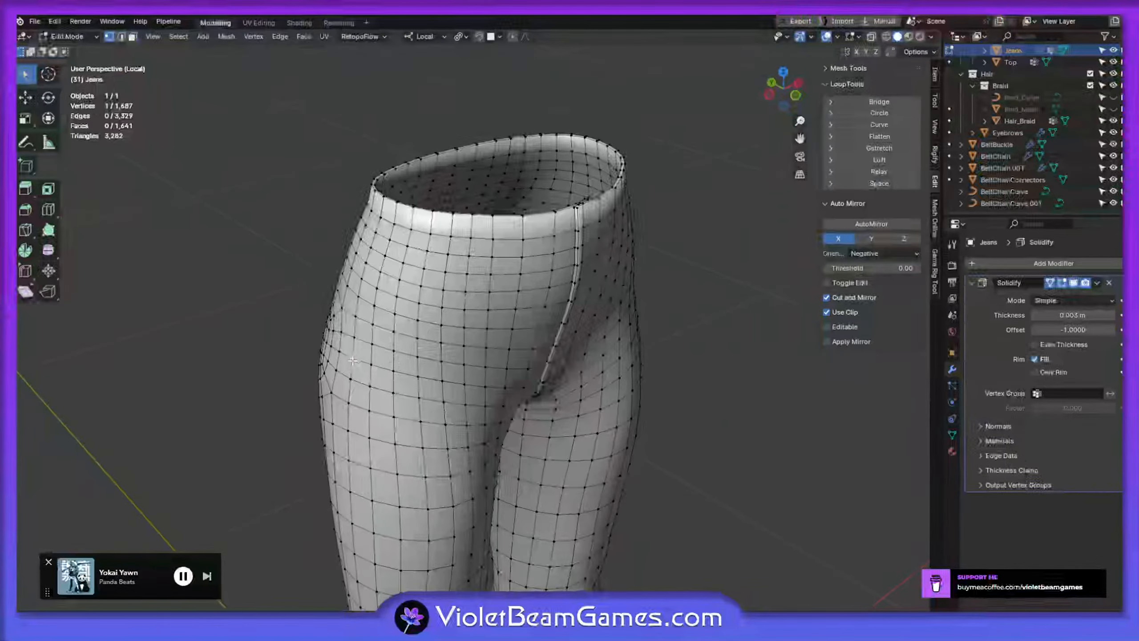
{"action": "middle_click_drag", "start_coordinate": [431, 324], "coordinate": [385, 357]}
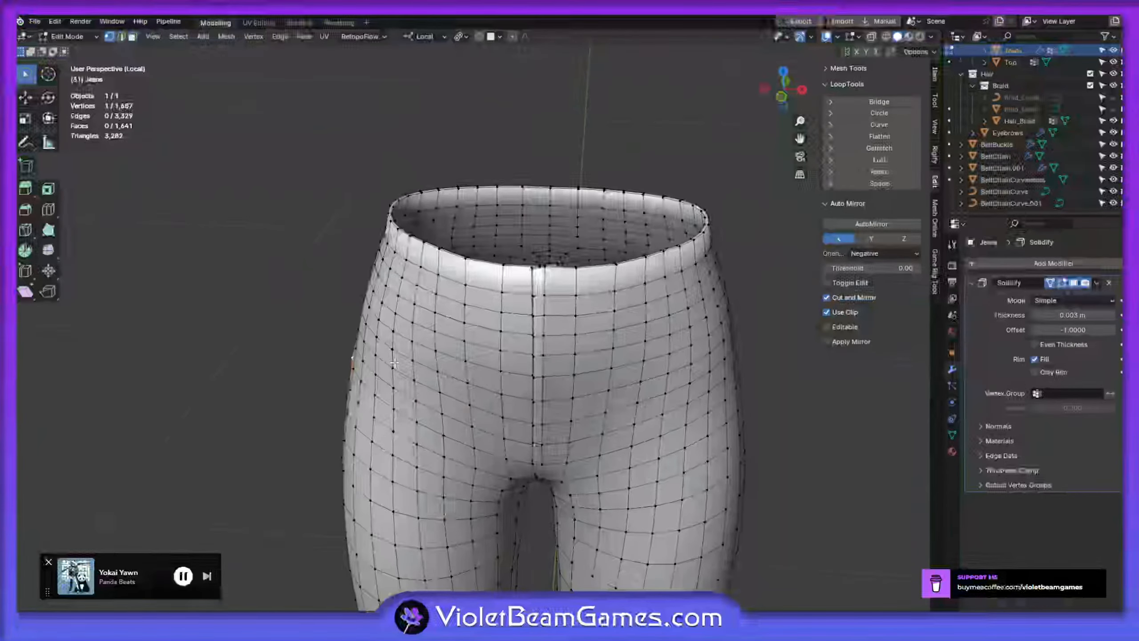
{"action": "middle_click_drag", "start_coordinate": [385, 358], "coordinate": [421, 343]}
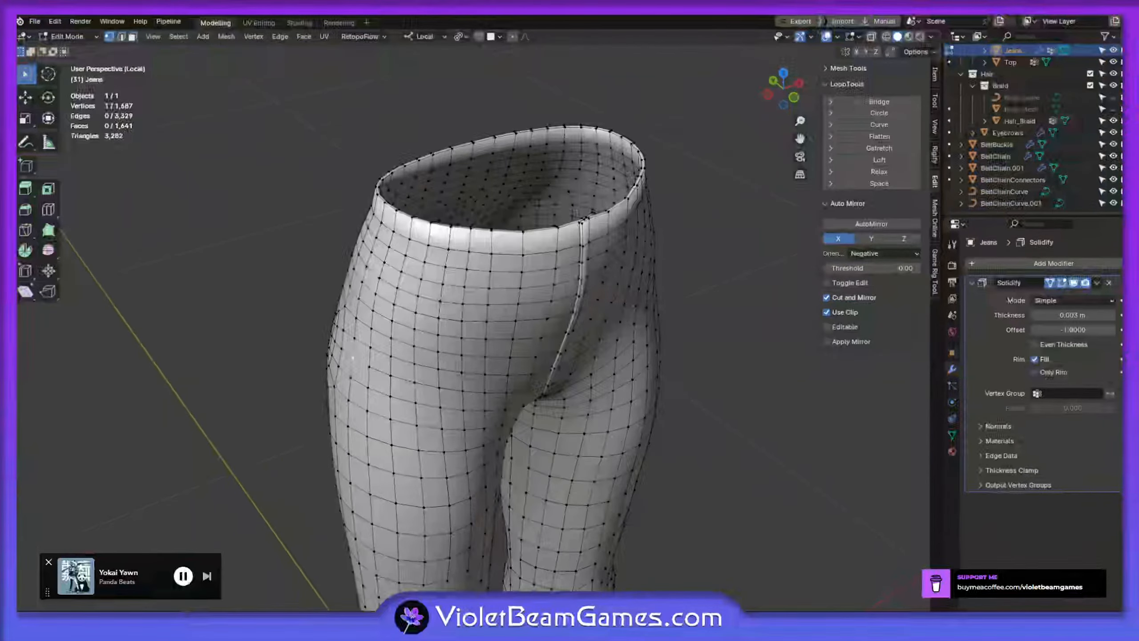
{"action": "left_click", "coordinate": [529, 394]}
{"action": "middle_click_drag", "start_coordinate": [529, 394], "coordinate": [487, 391]}
{"action": "key", "text": "Tab"}
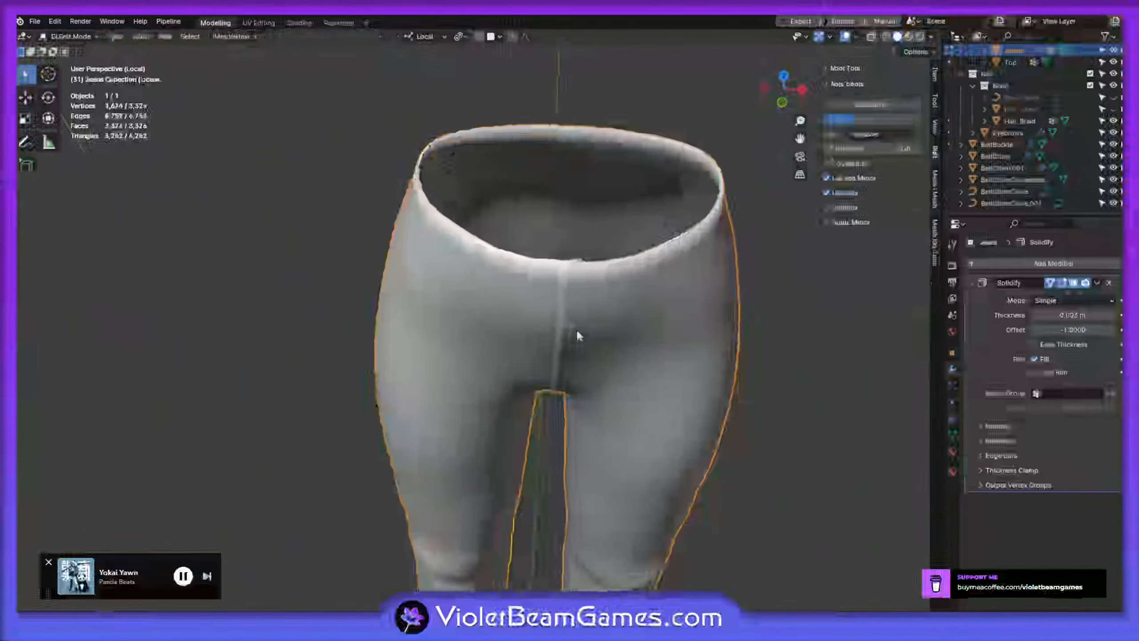
Flatten the edge loop along the top rim of the jeans' waist with LoopTools
{"action": "middle_click_drag", "start_coordinate": [576, 328], "coordinate": [576, 296]}
{"action": "middle_click_drag", "start_coordinate": [575, 296], "coordinate": [504, 295], "text": "shift"}
{"action": "scroll", "coordinate": [510, 239], "scroll_direction": "down", "scroll_amount": 3}
{"action": "key", "text": "Tab"}
{"action": "scroll", "coordinate": [539, 167], "scroll_direction": "up", "scroll_amount": 4}
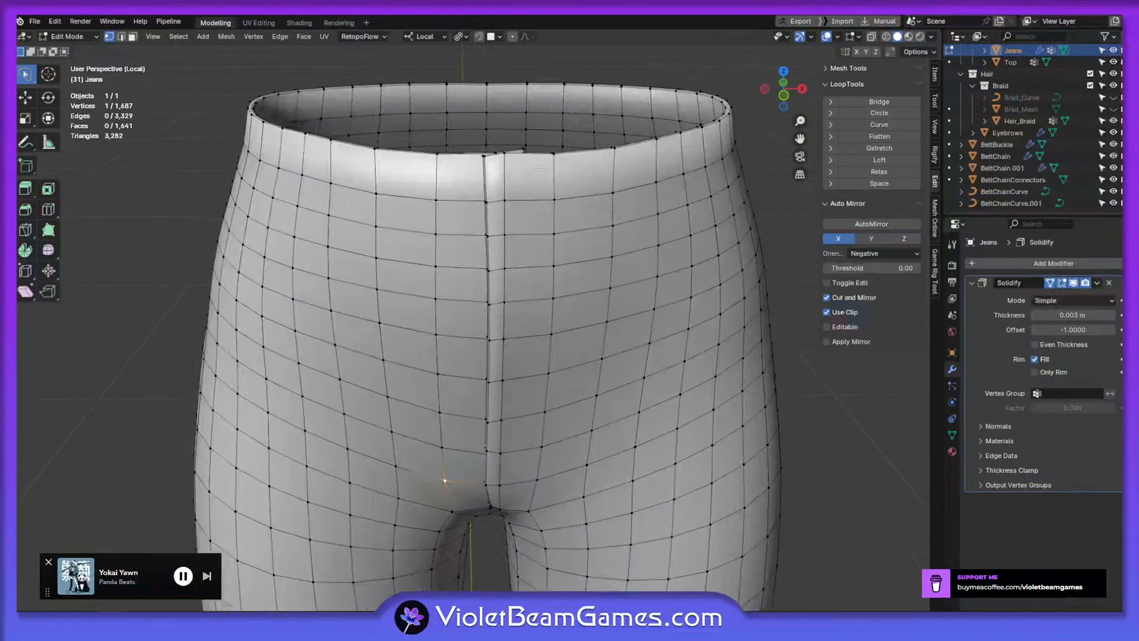
{"action": "left_click", "coordinate": [549, 145], "text": "alt"}
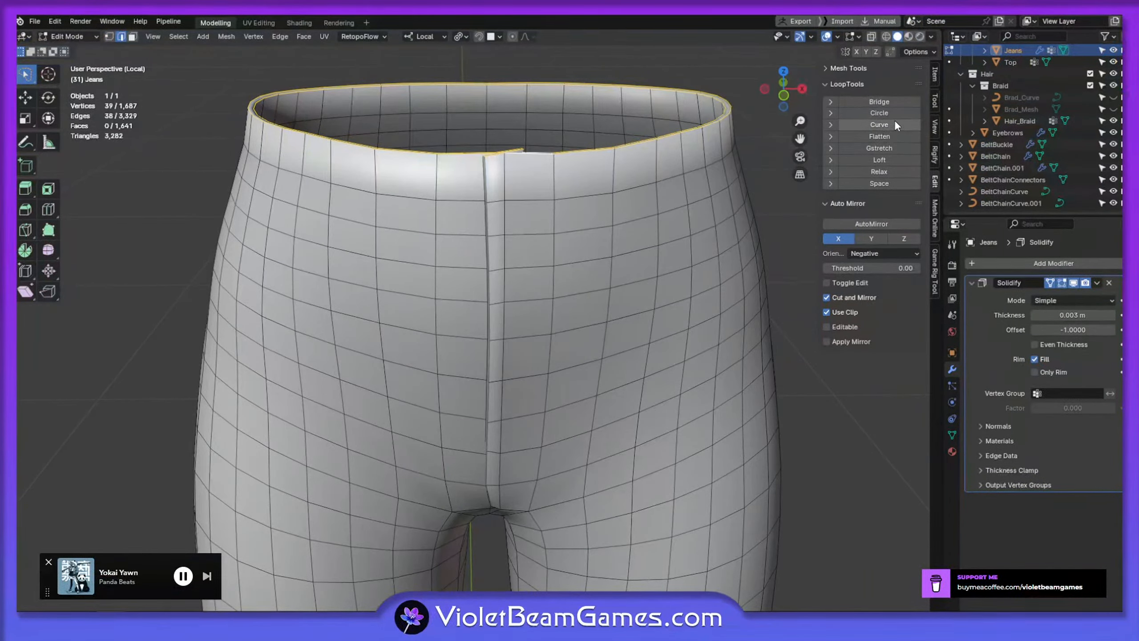
{"action": "left_click", "coordinate": [895, 136]}
{"action": "key", "text": "Tab"}
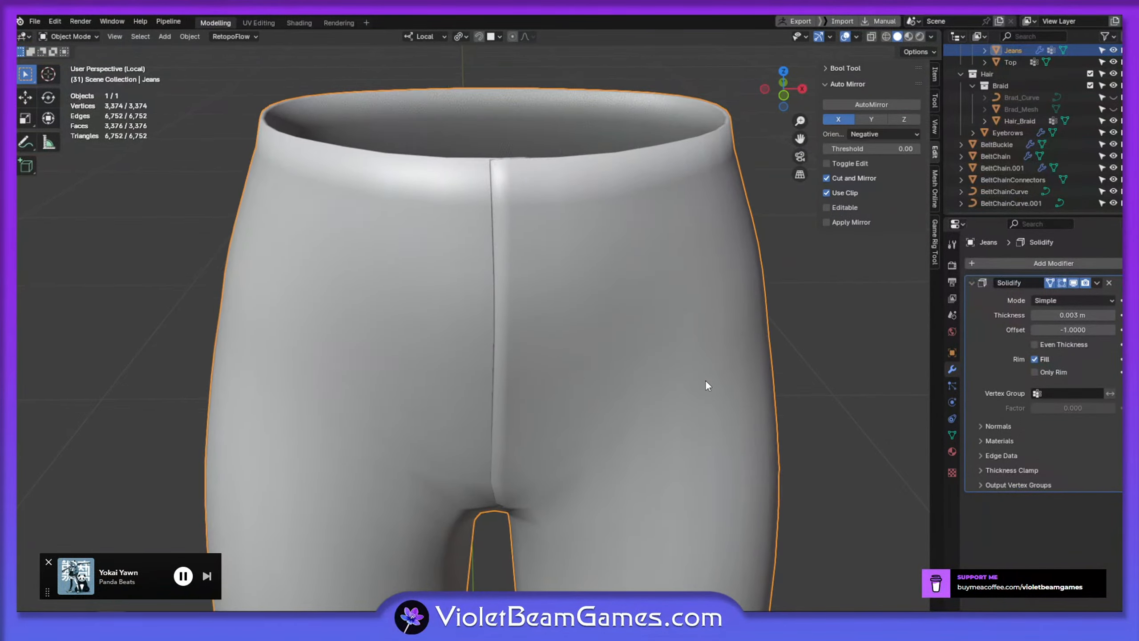
Flatten the successive horizontal edge loops below the waist rim, one loop at a time
{"action": "scroll", "coordinate": [704, 379], "scroll_direction": "down", "scroll_amount": 2}
{"action": "key", "text": "Tab"}
{"action": "left_click", "coordinate": [647, 263], "text": "alt"}
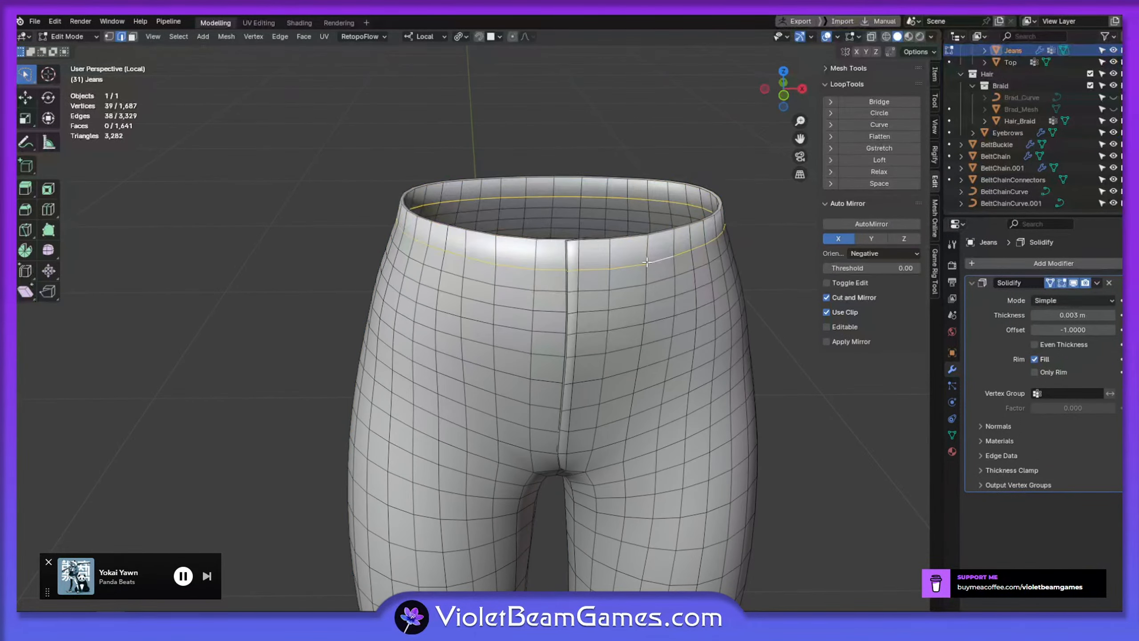
{"action": "left_click", "coordinate": [879, 136]}
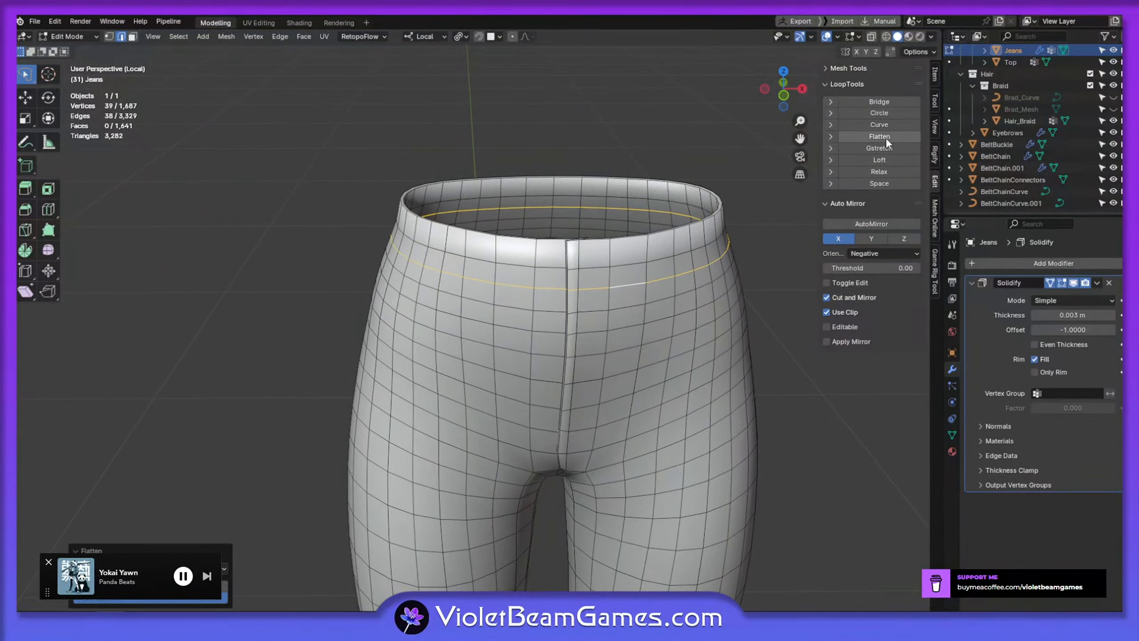
{"action": "key", "text": "ctrl+z"}
{"action": "left_click", "coordinate": [894, 131]}
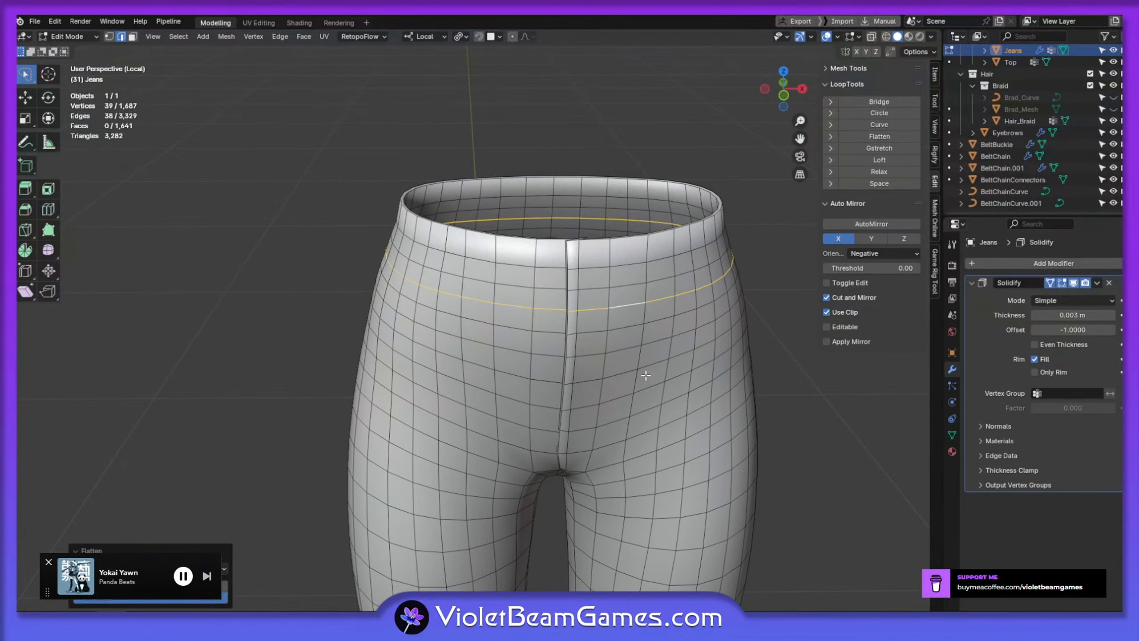
{"action": "left_click", "coordinate": [631, 323], "text": "alt"}
{"action": "left_click", "coordinate": [886, 135]}
{"action": "middle_click_drag", "start_coordinate": [815, 201], "coordinate": [620, 344]}
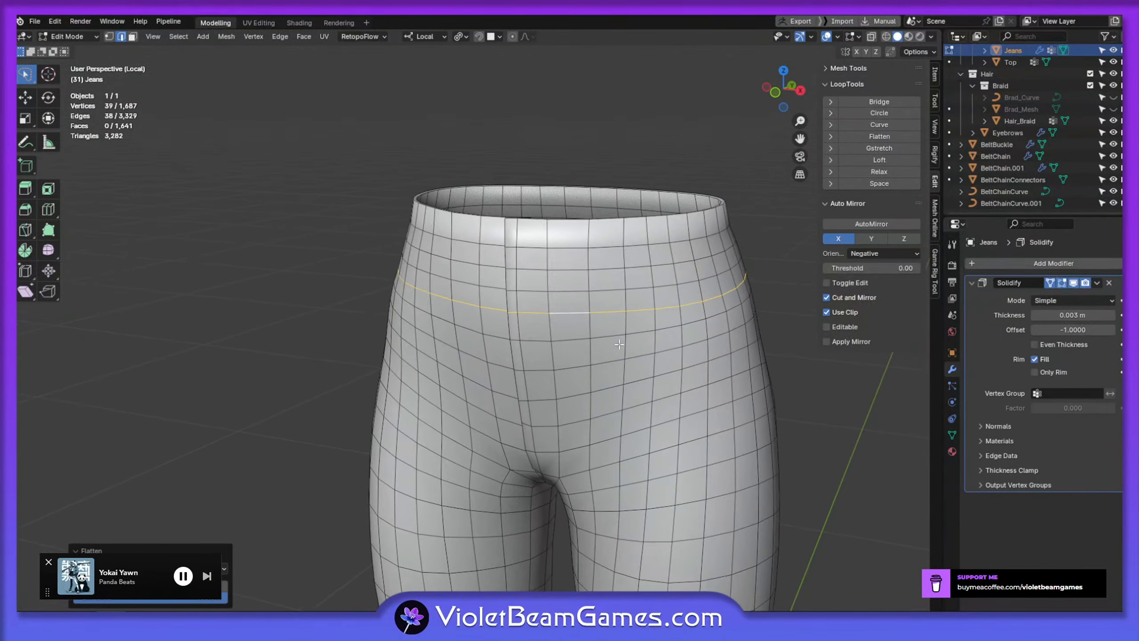
Check the flattened waist in Object Mode, save the file and resume editing the mesh
{"action": "key", "text": "Tab"}
{"action": "scroll", "coordinate": [766, 399], "scroll_direction": "down", "scroll_amount": 3}
{"action": "key", "text": "ctrl+s"}
{"action": "middle_click_drag", "start_coordinate": [777, 389], "coordinate": [647, 338]}
{"action": "key", "text": "Tab"}
Extrude the two uppermost edges of the fly sideways to form a small overlapping tab at the waistband
{"action": "scroll", "coordinate": [646, 341], "scroll_direction": "up", "scroll_amount": 4}
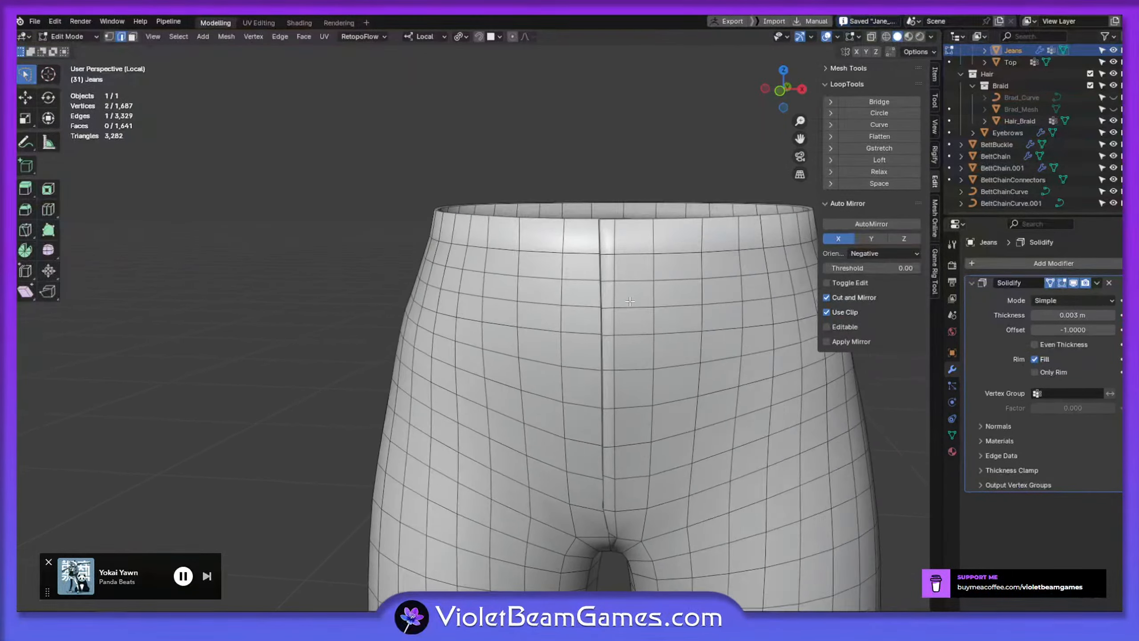
{"action": "scroll", "coordinate": [631, 299], "scroll_direction": "up", "scroll_amount": 2}
{"action": "left_click", "coordinate": [650, 277], "text": "alt"}
{"action": "middle_click_drag", "start_coordinate": [650, 276], "coordinate": [536, 260], "text": "shift"}
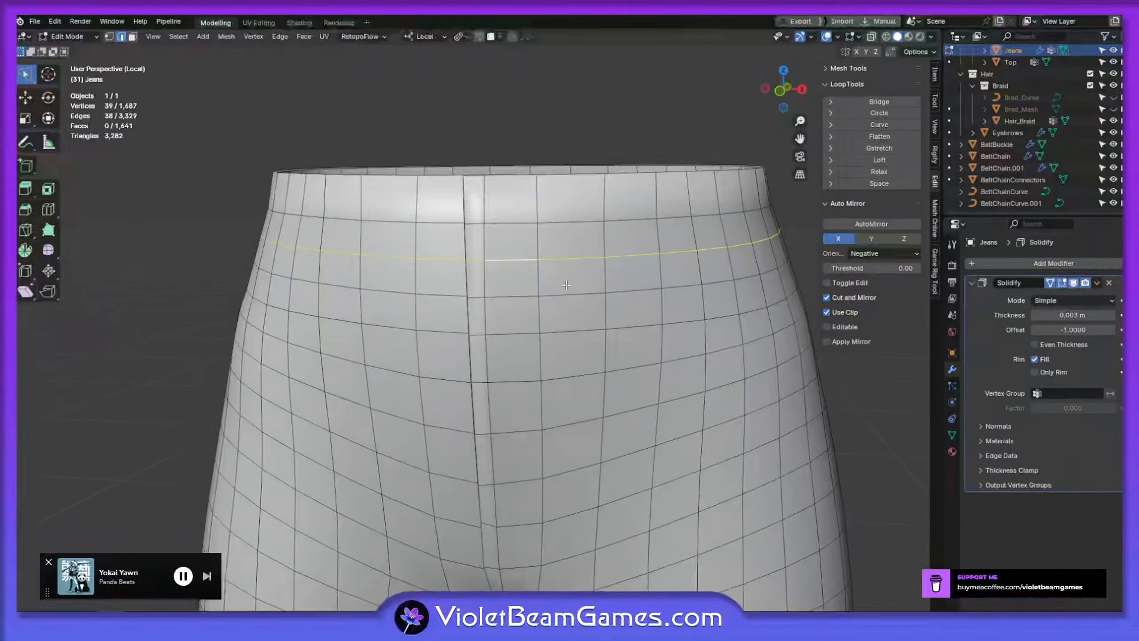
{"action": "scroll", "coordinate": [626, 309], "scroll_direction": "down", "scroll_amount": 1}
{"action": "middle_click_drag", "start_coordinate": [627, 309], "coordinate": [502, 335], "text": "shift"}
{"action": "left_click", "coordinate": [392, 202], "text": "shift"}
{"action": "key", "text": "e"}
{"action": "left_click", "coordinate": [386, 218]}
{"action": "key", "text": "Tab"}
{"action": "key", "text": "Tab"}
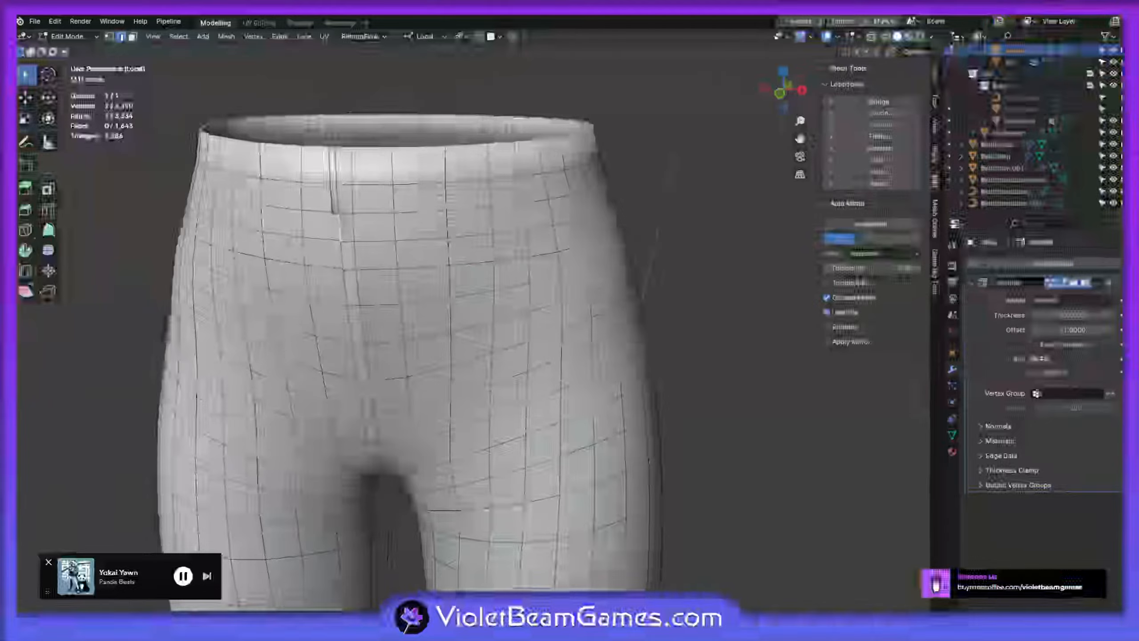
Select both outer edges of the waistband tab, move them to refine its overlap, and save the file
{"action": "mouse_move", "coordinate": [458, 273]}
{"action": "middle_mouse_down"}
{"action": "mouse_move", "coordinate": [452, 266]}
{"action": "mouse_move", "coordinate": [447, 279]}
{"action": "middle_mouse_up"}
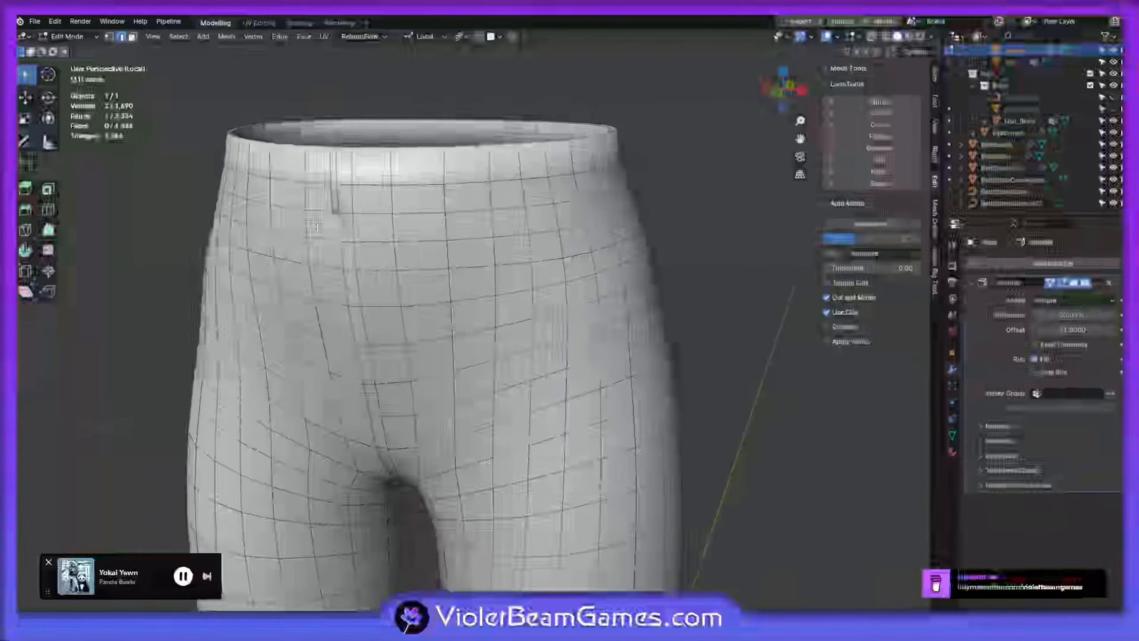
{"action": "mouse_move", "coordinate": [355, 213]}
{"action": "middle_mouse_down"}
{"action": "mouse_move", "coordinate": [332, 201]}
{"action": "mouse_move", "coordinate": [343, 191]}
{"action": "mouse_move", "coordinate": [374, 221]}
{"action": "mouse_move", "coordinate": [345, 192]}
{"action": "mouse_move", "coordinate": [406, 178]}
{"action": "mouse_move", "coordinate": [409, 189]}
{"action": "mouse_move", "coordinate": [352, 209]}
{"action": "mouse_move", "coordinate": [408, 192]}
{"action": "mouse_move", "coordinate": [399, 217]}
{"action": "mouse_move", "coordinate": [409, 217]}
{"action": "mouse_move", "coordinate": [354, 215]}
{"action": "middle_mouse_up"}
{"action": "left_click", "coordinate": [344, 192], "text": "shift"}
{"action": "key", "text": "g"}
{"action": "left_click", "coordinate": [412, 188]}
{"action": "key", "text": "g"}
{"action": "left_click", "coordinate": [395, 196]}
{"action": "key", "text": "g"}
{"action": "left_click", "coordinate": [408, 213]}
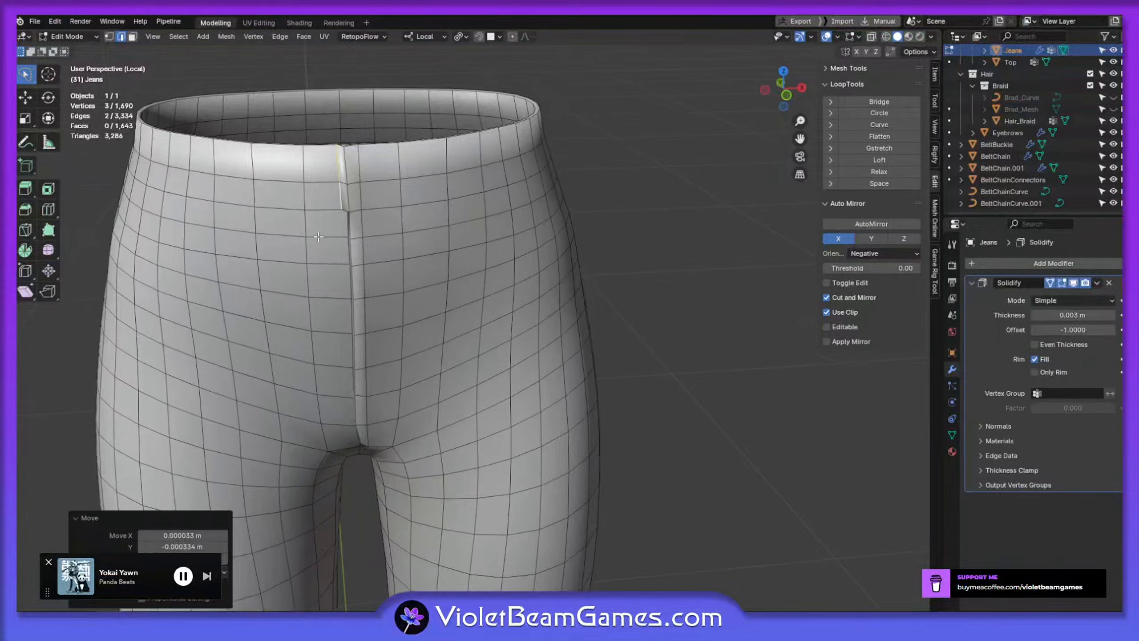
{"action": "key", "text": "ctrl+s"}
Align the tab's outer edge with the fly by moving it and rotating it about -0.75°, and save the file
{"action": "key", "text": "g"}
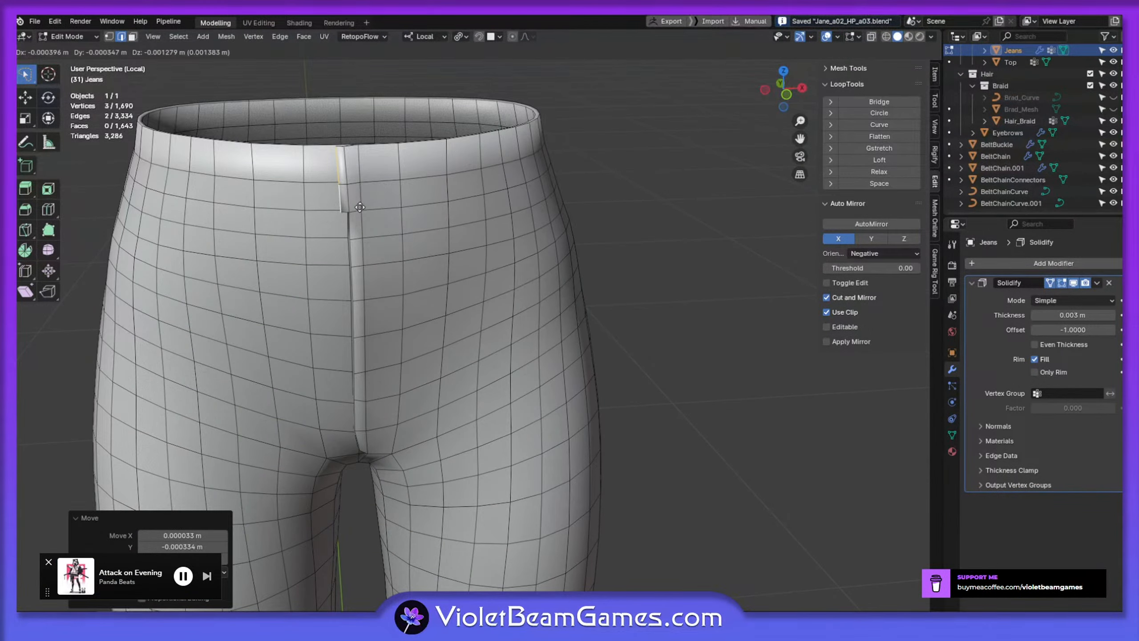
{"action": "left_click", "coordinate": [359, 211]}
{"action": "key", "text": "r"}
{"action": "left_click", "coordinate": [356, 217]}
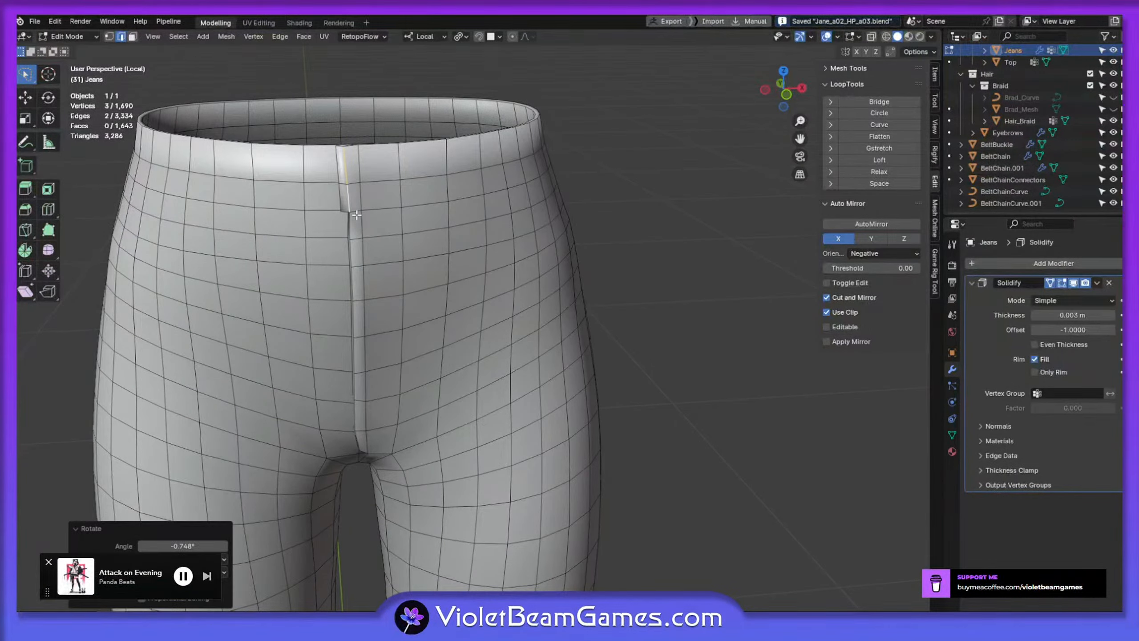
{"action": "key", "text": "g"}
{"action": "left_click", "coordinate": [359, 214]}
{"action": "key", "text": "ctrl+s"}
Select the fly's edge line from below the tab to the crotch and flatten it
{"action": "middle_click_drag", "start_coordinate": [363, 245], "coordinate": [349, 247]}
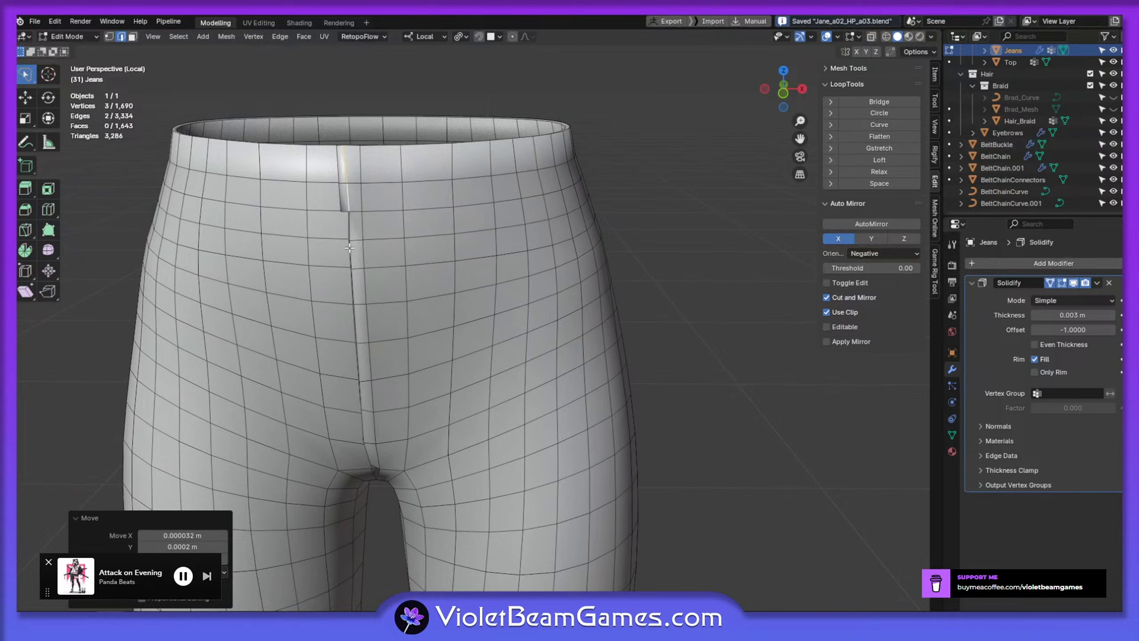
{"action": "left_click", "coordinate": [350, 248], "text": "alt"}
{"action": "left_click", "coordinate": [346, 215], "text": "shift"}
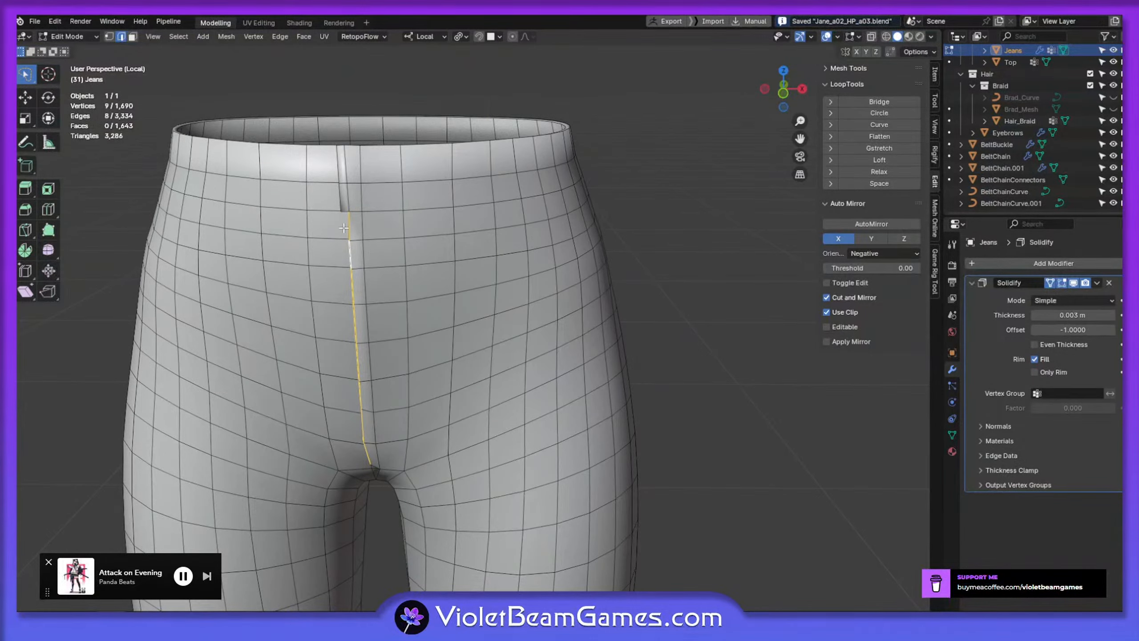
{"action": "left_click", "coordinate": [884, 137]}
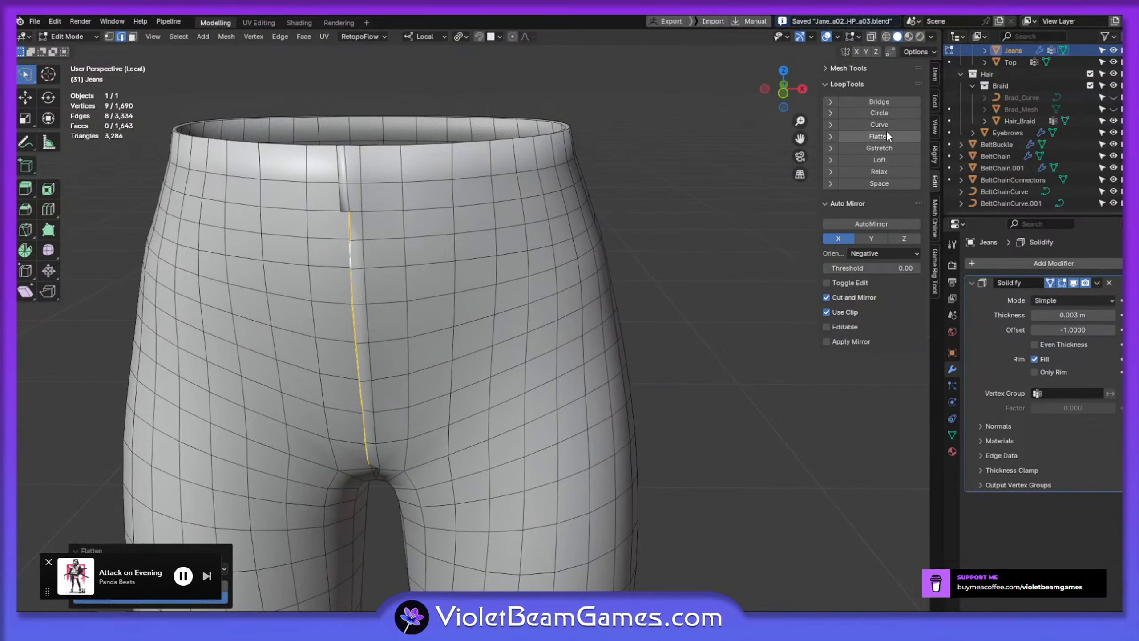
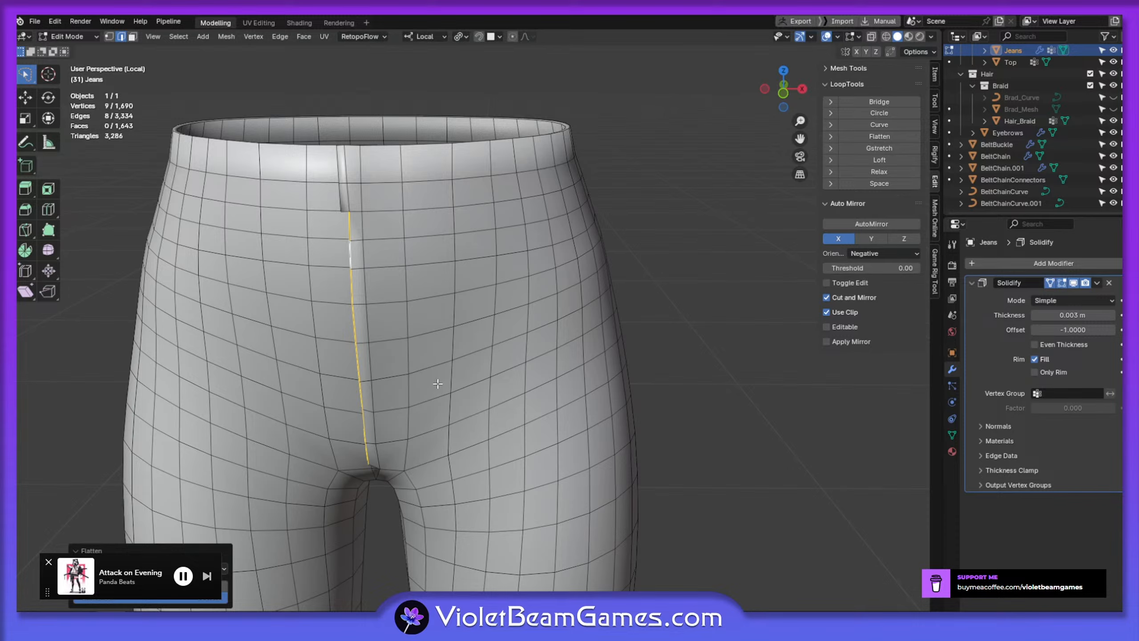
Try to flatten the vertical edge loop along the leg's outer side, and undo it
{"action": "middle_click_drag", "start_coordinate": [438, 383], "coordinate": [560, 334]}
{"action": "left_click", "coordinate": [519, 335], "text": "alt"}
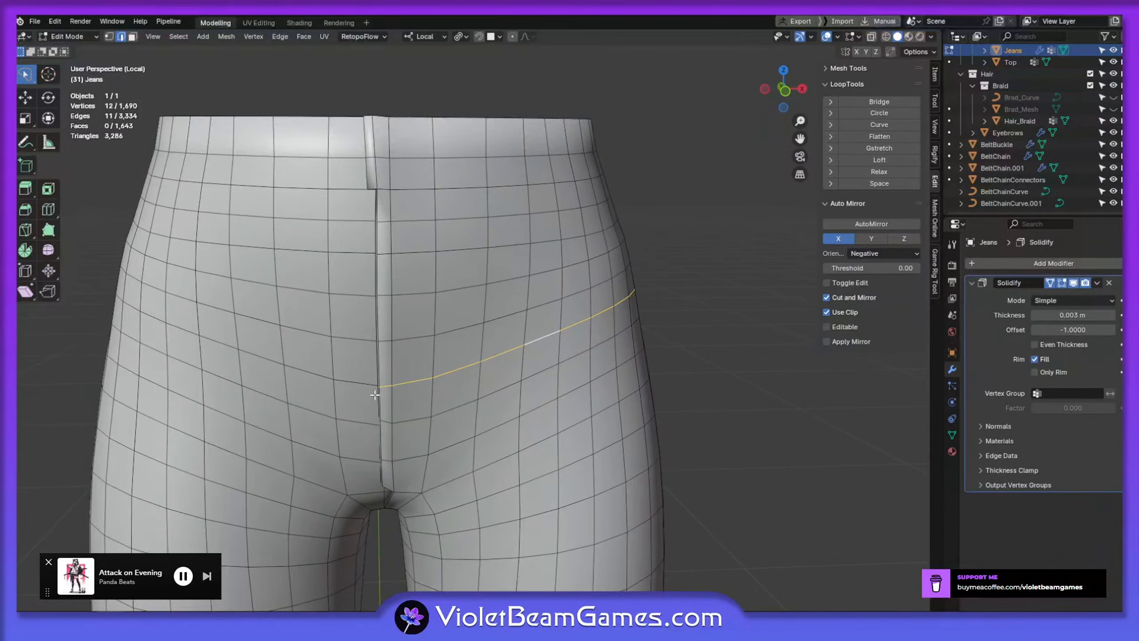
{"action": "left_click", "coordinate": [360, 383], "text": "alt+shift"}
{"action": "middle_click_drag", "start_coordinate": [409, 476], "coordinate": [521, 331], "text": "ctrl"}
{"action": "key", "text": "alt+a"}
{"action": "left_click", "coordinate": [475, 320], "text": "alt"}
{"action": "right_click", "coordinate": [521, 331]}
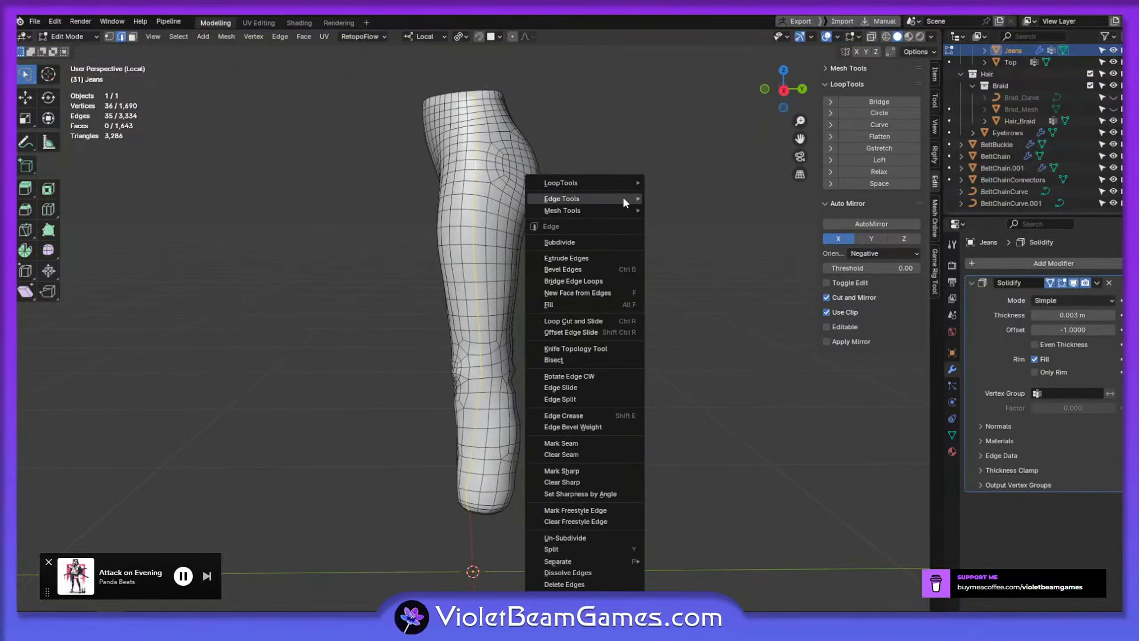
{"action": "mouse_move", "coordinate": [621, 180]}
{"action": "left_click", "coordinate": [692, 217]}
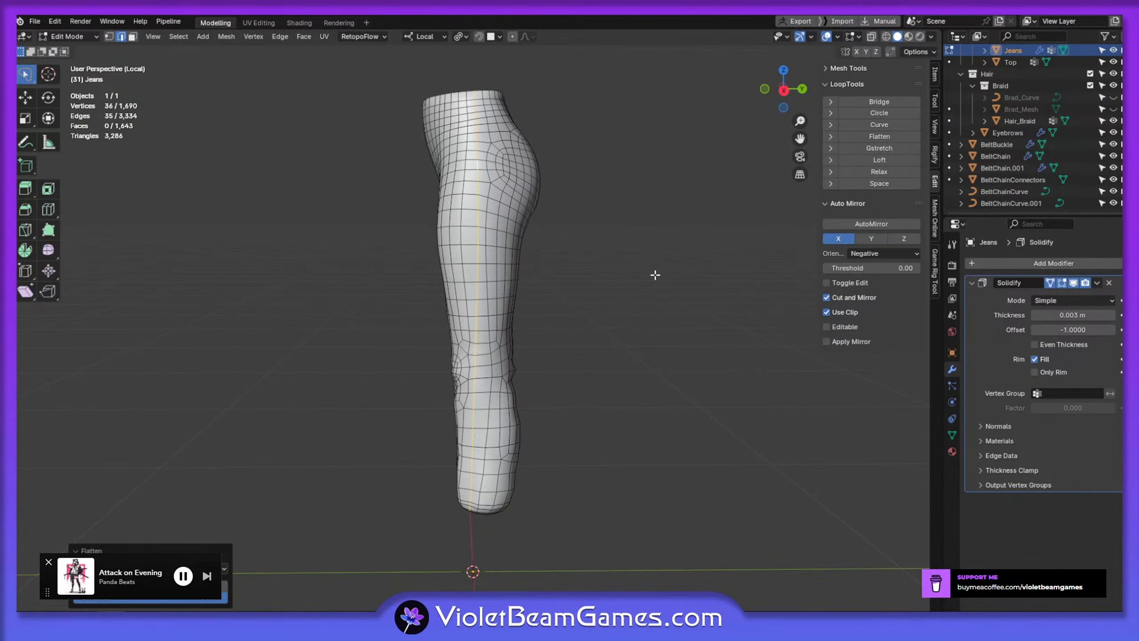
{"action": "key", "text": "ctrl+z"}
Switch the jeans to Sculpt Mode and turn on the wireframe overlay
{"action": "left_click", "coordinate": [57, 39]}
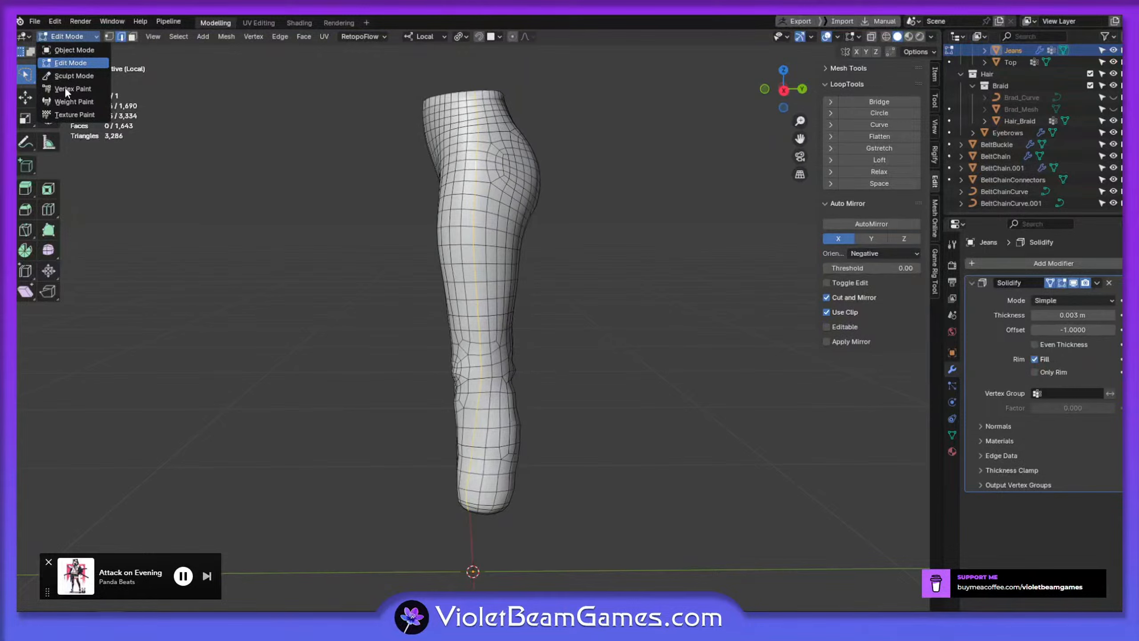
{"action": "left_click", "coordinate": [73, 76]}
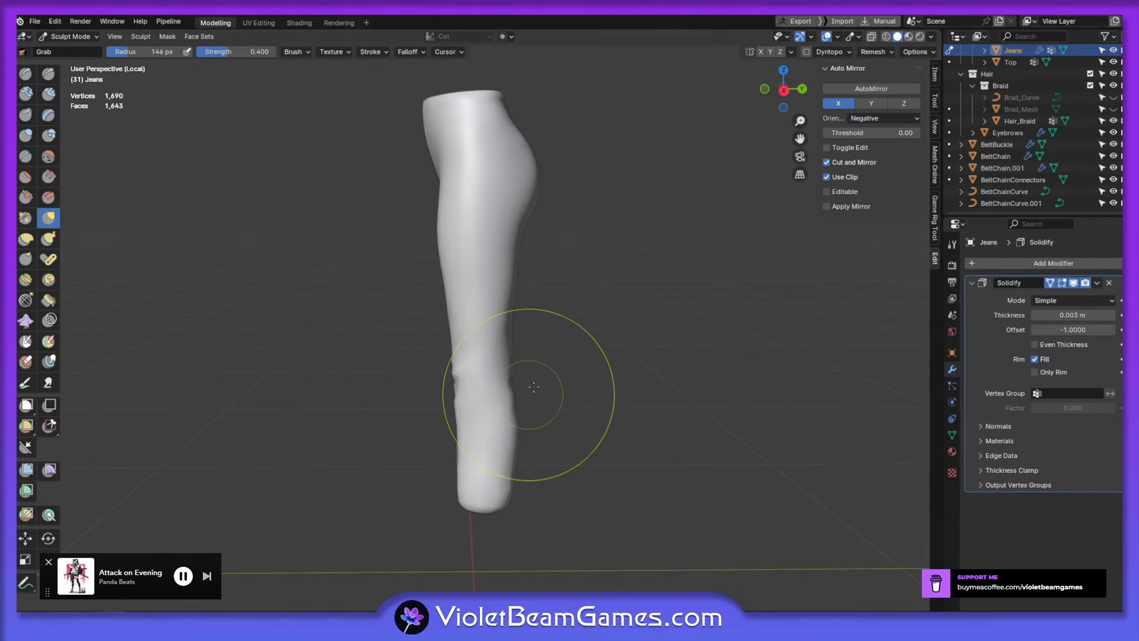
{"action": "left_click", "coordinate": [931, 38]}
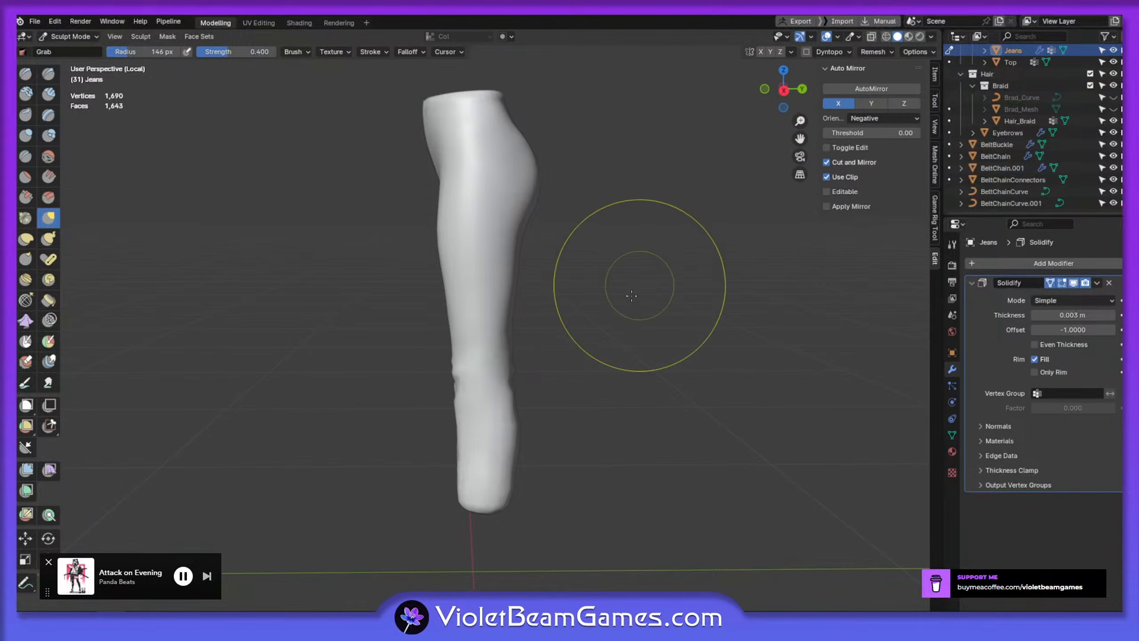
{"action": "key", "text": "q"}
{"action": "left_click", "coordinate": [837, 37]}
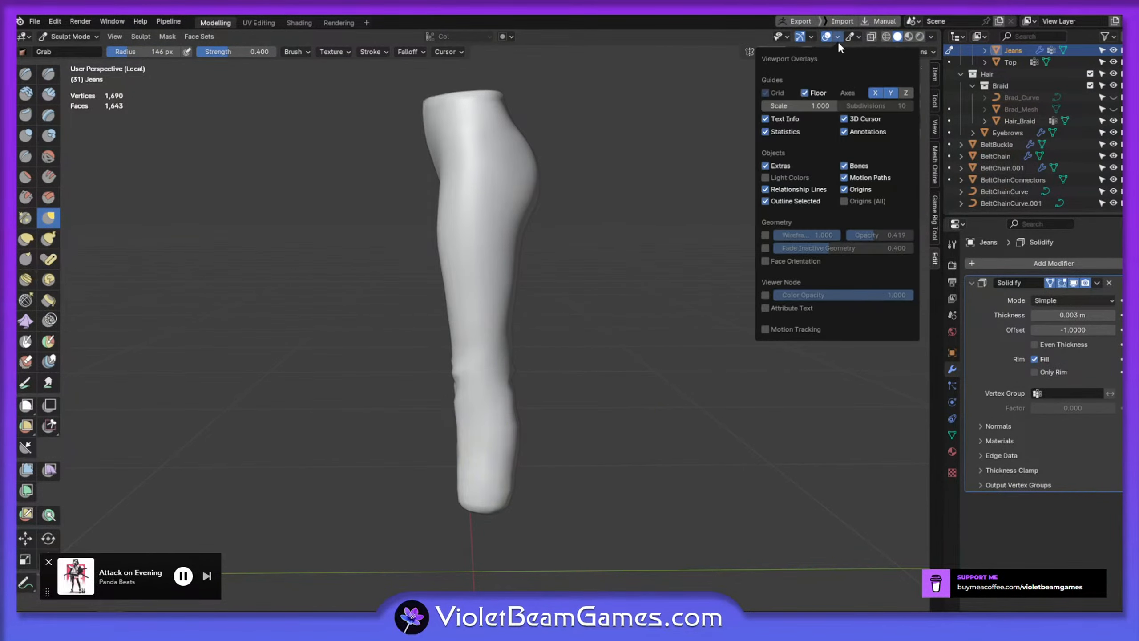
{"action": "left_click", "coordinate": [765, 235]}
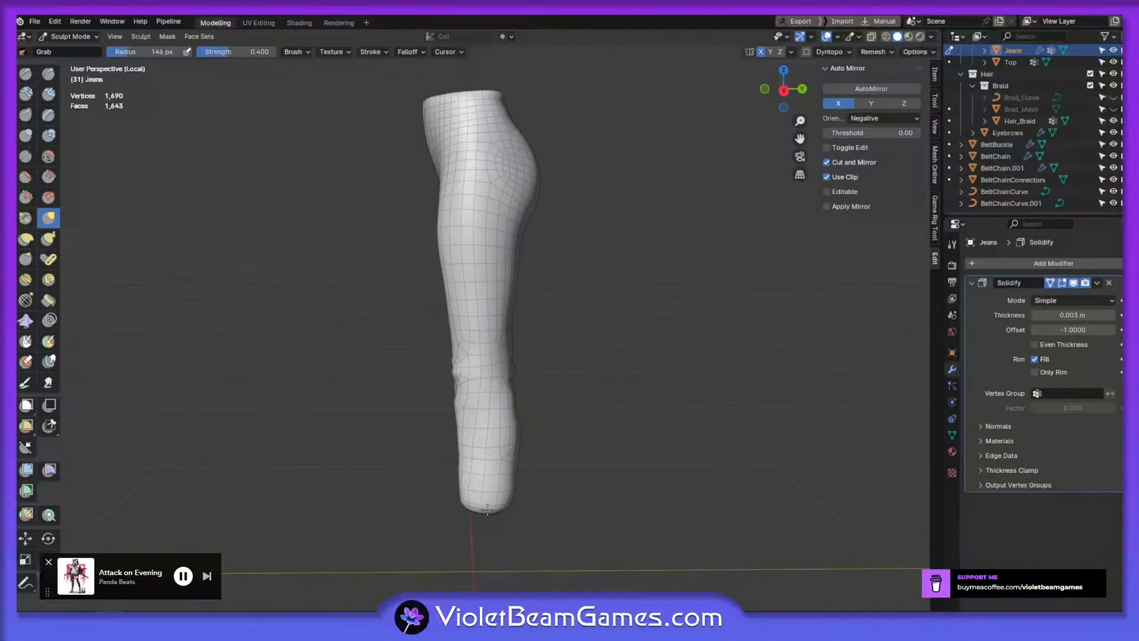
Shift the lower leg and hem with the Grab brush to straighten the outer side line, and reduce the brush radius to 79 px
{"action": "left_click_drag", "start_coordinate": [488, 509], "coordinate": [506, 508]}
{"action": "mouse_move", "coordinate": [481, 509]}
{"action": "left_mouse_down"}
{"action": "mouse_move", "coordinate": [511, 509]}
{"action": "mouse_move", "coordinate": [488, 472]}
{"action": "left_mouse_up"}
{"action": "left_click_drag", "start_coordinate": [496, 465], "coordinate": [489, 467]}
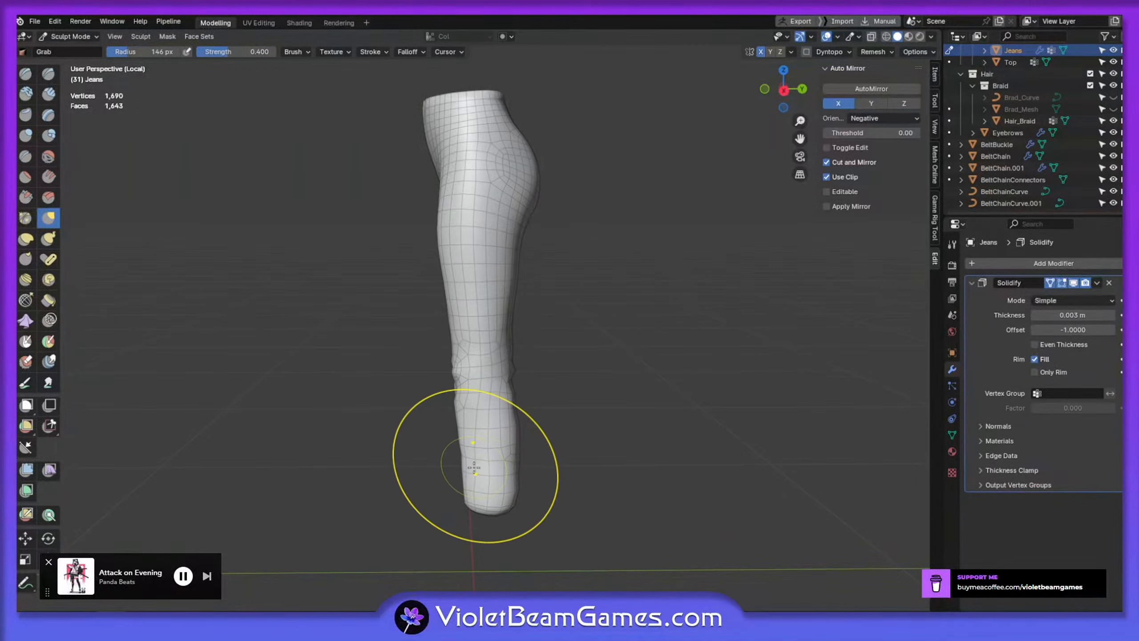
{"action": "left_click_drag", "start_coordinate": [478, 513], "coordinate": [509, 511]}
{"action": "mouse_move", "coordinate": [480, 512]}
{"action": "left_mouse_down"}
{"action": "mouse_move", "coordinate": [506, 509]}
{"action": "mouse_move", "coordinate": [463, 517]}
{"action": "left_mouse_up"}
{"action": "left_click_drag", "start_coordinate": [478, 477], "coordinate": [488, 477]}
{"action": "left_click_drag", "start_coordinate": [492, 516], "coordinate": [501, 513]}
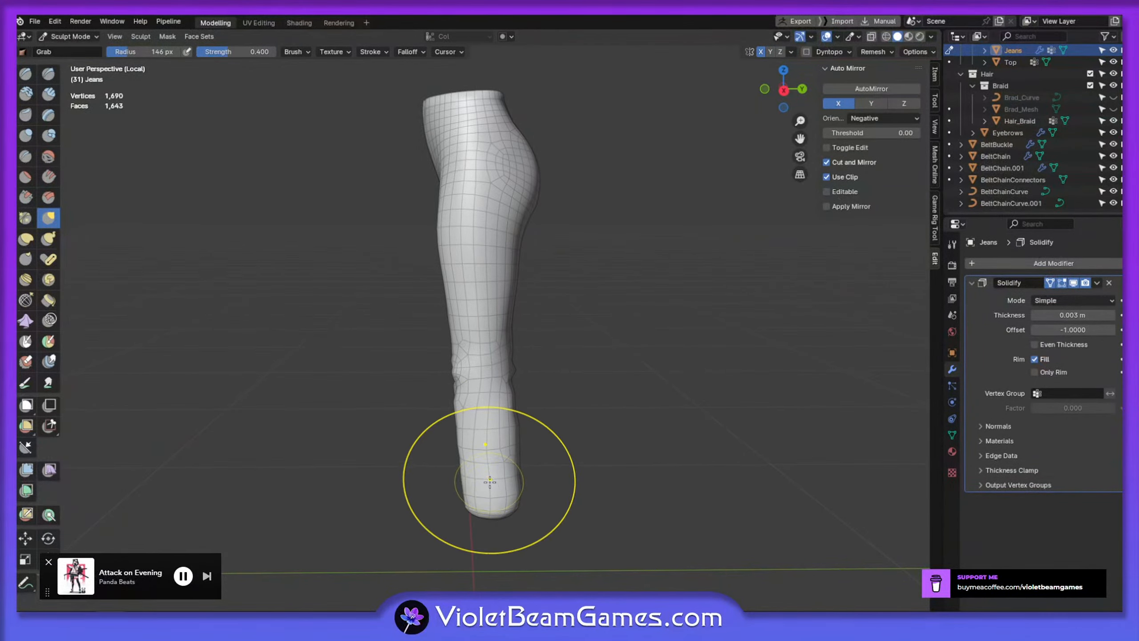
{"action": "left_click_drag", "start_coordinate": [493, 468], "coordinate": [486, 466]}
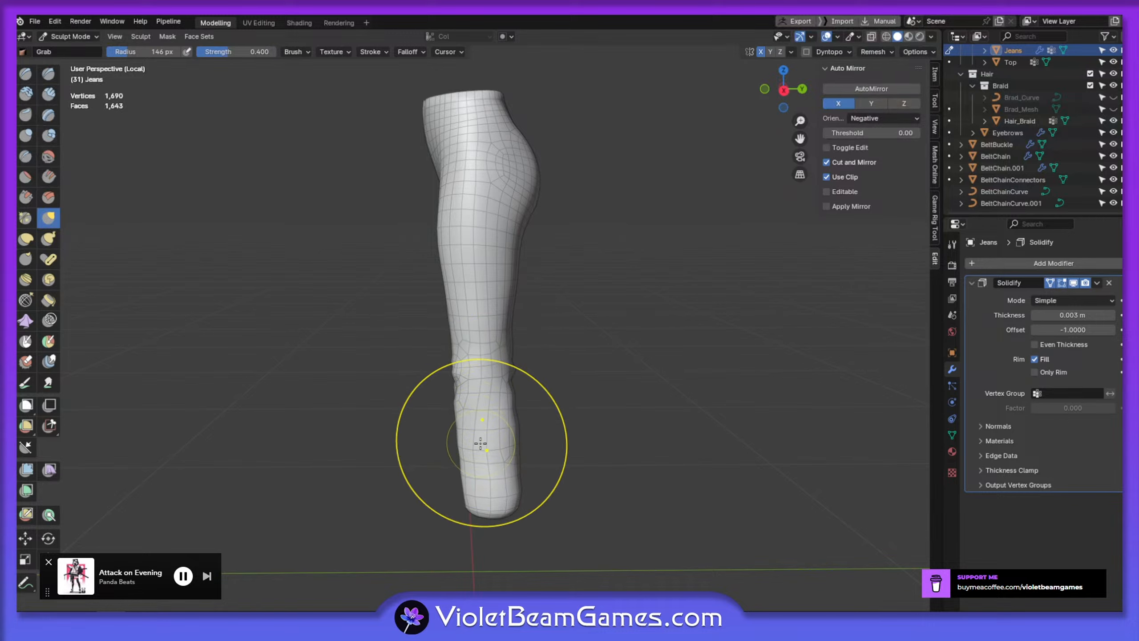
{"action": "key", "text": "f"}
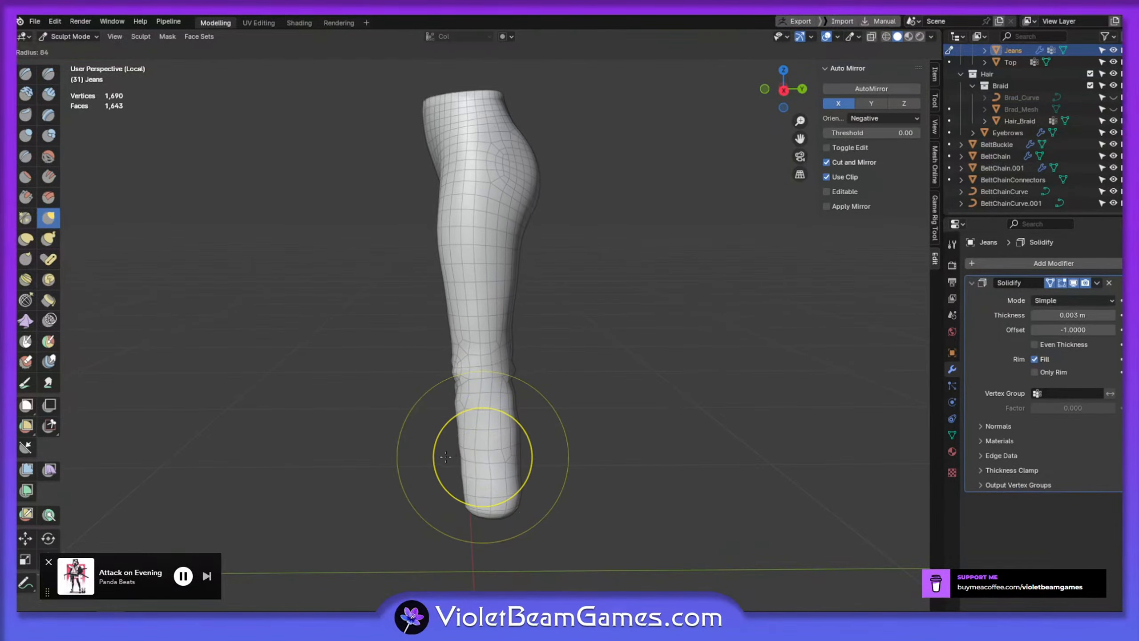
{"action": "left_click", "coordinate": [475, 453]}
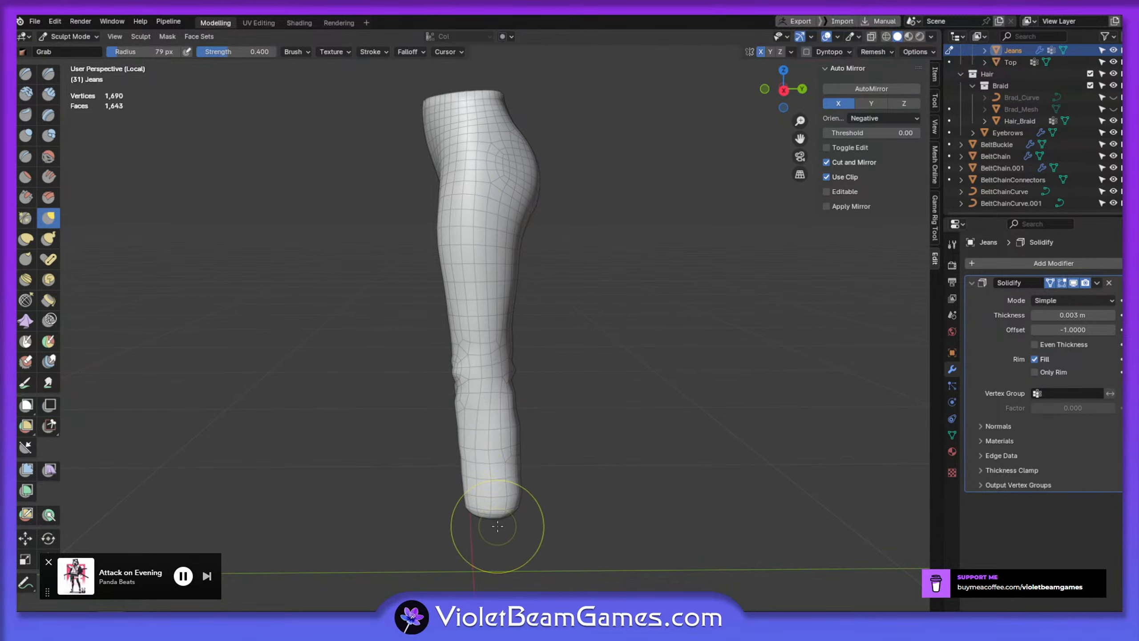
Select the side edges at the hem in Edit Mode, rotate them about 17° around local Z with proportional editing, and reposition them
{"action": "mouse_move", "coordinate": [480, 511]}
{"action": "middle_mouse_down"}
{"action": "mouse_move", "coordinate": [480, 532]}
{"action": "mouse_move", "coordinate": [536, 542]}
{"action": "mouse_move", "coordinate": [473, 506]}
{"action": "middle_mouse_up"}
{"action": "key", "text": "Tab"}
{"action": "left_click", "coordinate": [474, 507]}
{"action": "left_click", "coordinate": [460, 551], "text": "ctrl"}
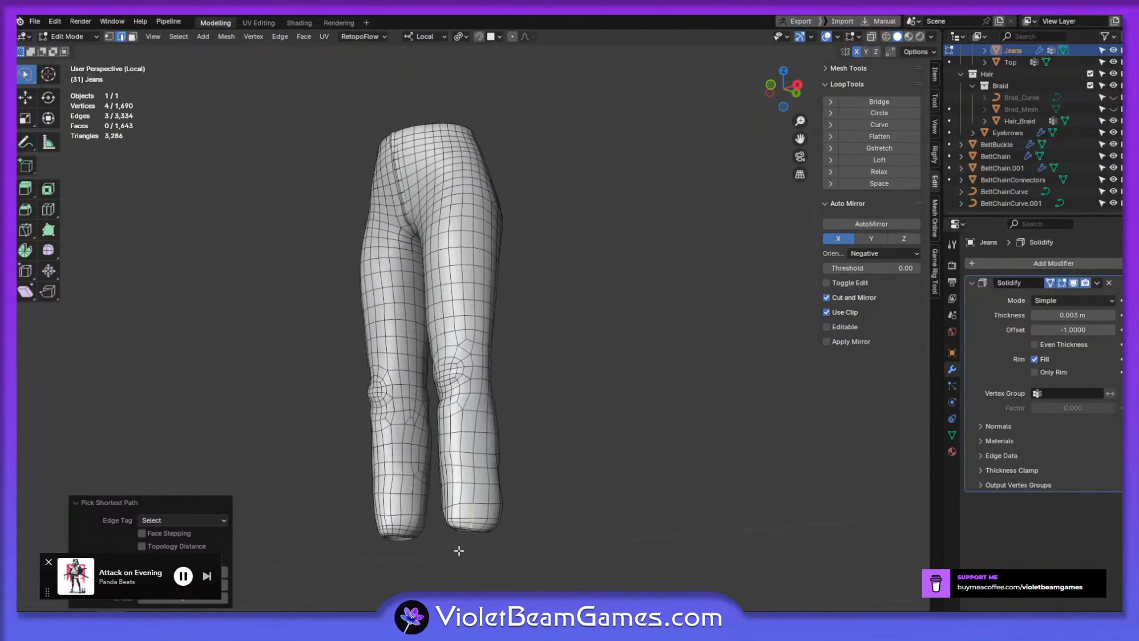
{"action": "middle_click_drag", "start_coordinate": [460, 551], "coordinate": [564, 72]}
{"action": "key", "text": "r"}
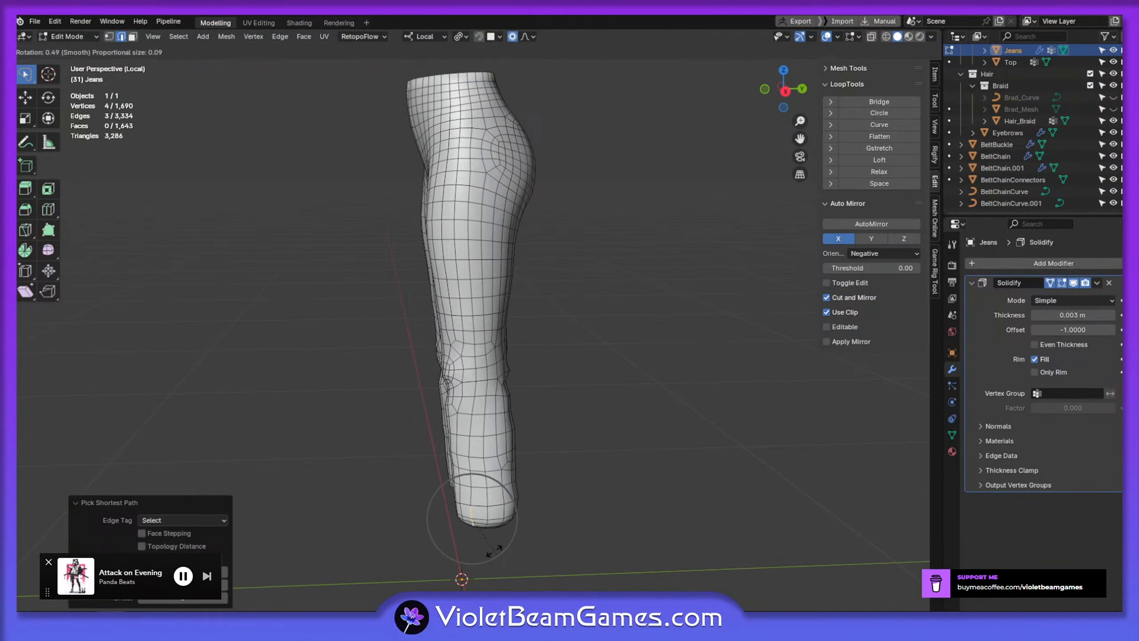
{"action": "key", "text": "z"}
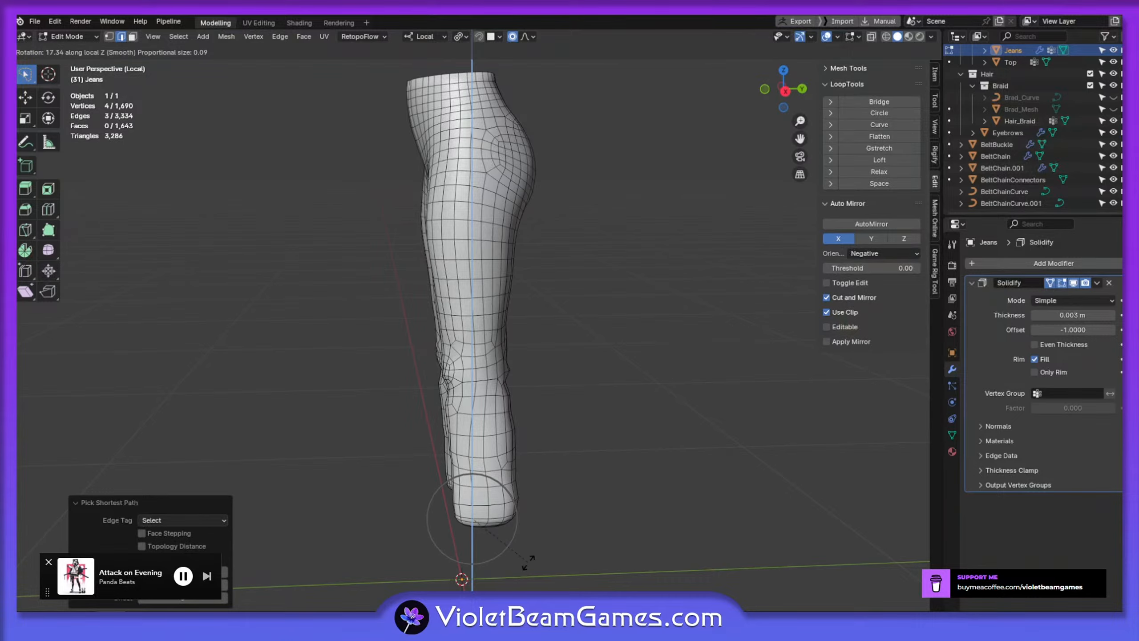
{"action": "left_click", "coordinate": [528, 562]}
{"action": "middle_click_drag", "start_coordinate": [516, 542], "coordinate": [478, 372]}
{"action": "key", "text": "g"}
{"action": "left_click", "coordinate": [522, 552]}
Shift a vertex of the side line above the hem on the jeans' lower leg with proportional editing
{"action": "left_click", "coordinate": [470, 468], "text": "alt"}
{"action": "left_click", "coordinate": [470, 467]}
{"action": "key", "text": "1"}
{"action": "left_click", "coordinate": [470, 466]}
{"action": "key", "text": "g"}
{"action": "left_click", "coordinate": [486, 498]}
Select the outer side edges from knee to hem, place the 3D cursor at the knee, and set it as pivot point
{"action": "key", "text": "2"}
{"action": "left_click", "coordinate": [479, 363]}
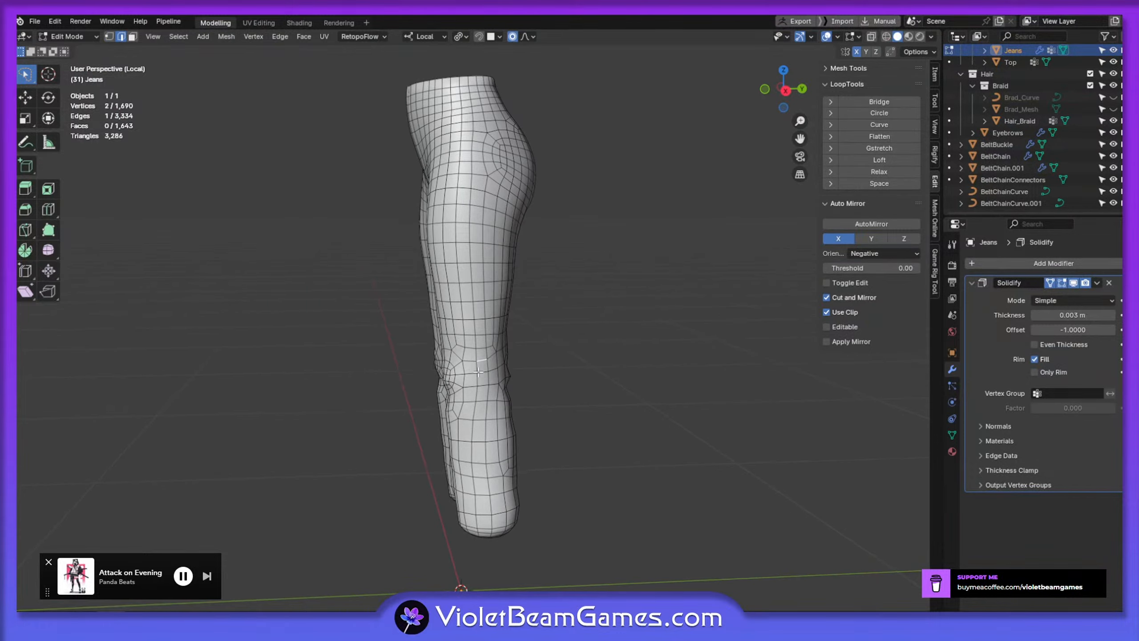
{"action": "left_click", "coordinate": [477, 540], "text": "ctrl"}
{"action": "middle_click_drag", "start_coordinate": [478, 540], "coordinate": [483, 345]}
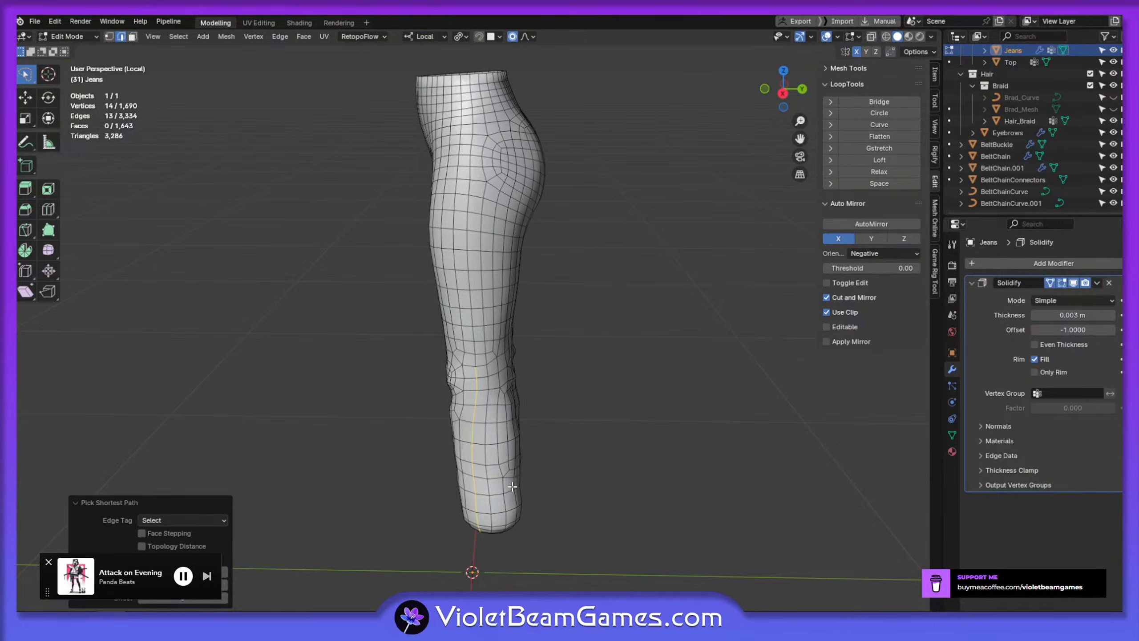
{"action": "right_click", "coordinate": [476, 367], "text": "shift"}
{"action": "left_click", "coordinate": [458, 36]}
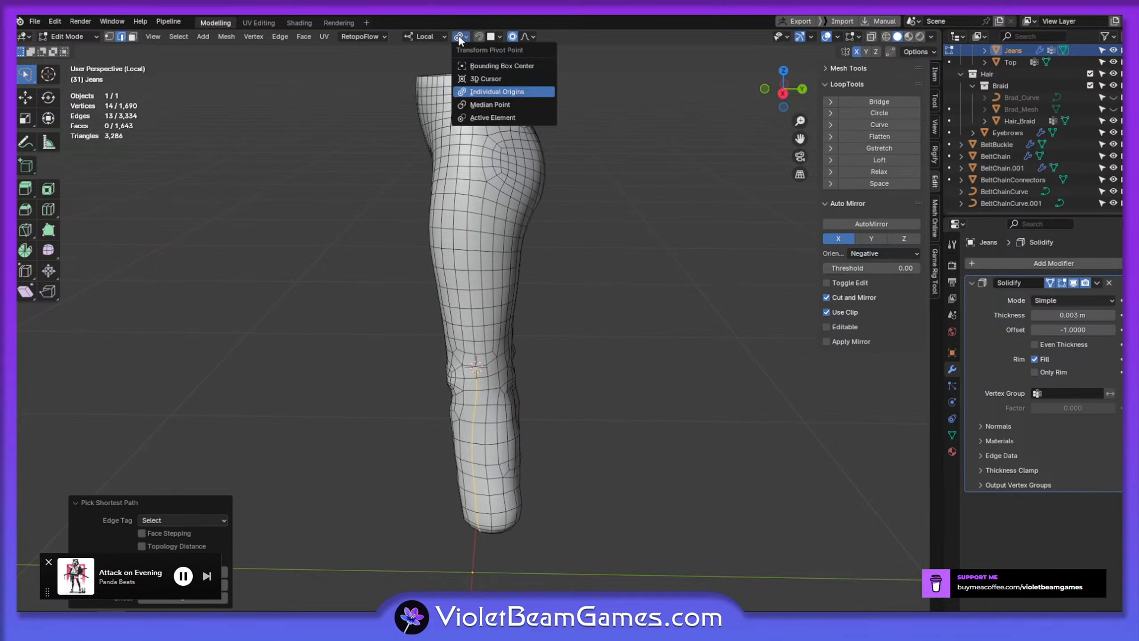
{"action": "left_click", "coordinate": [520, 79]}
Rotate the selected side edges around the knee in side view, then by about 15.7° seen from below the leg
{"action": "key", "text": "r"}
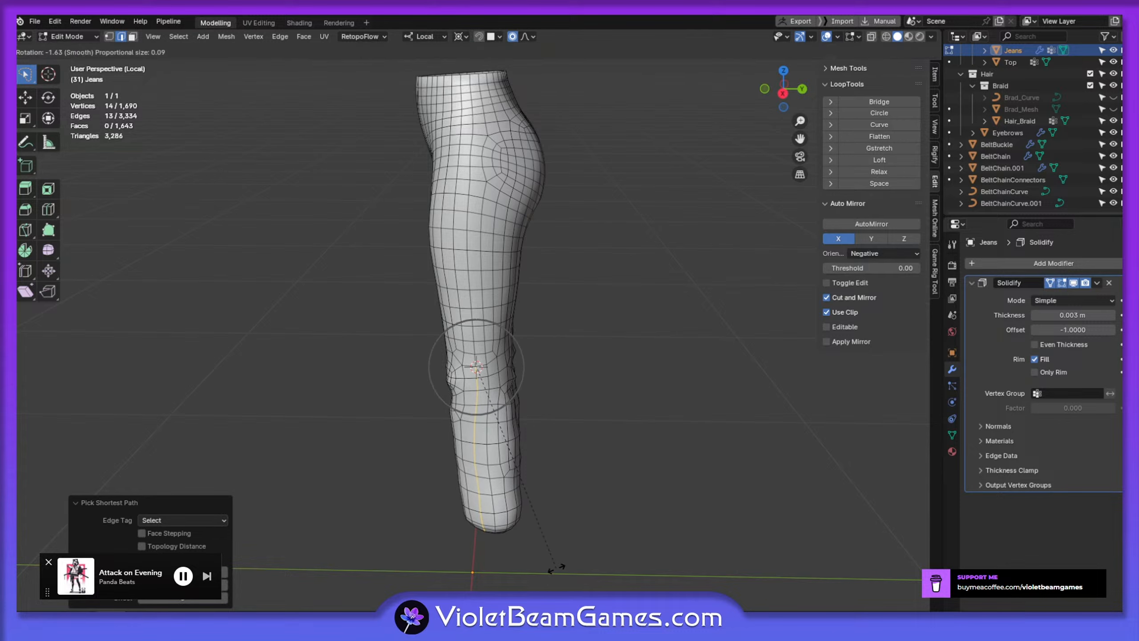
{"action": "left_click", "coordinate": [582, 568]}
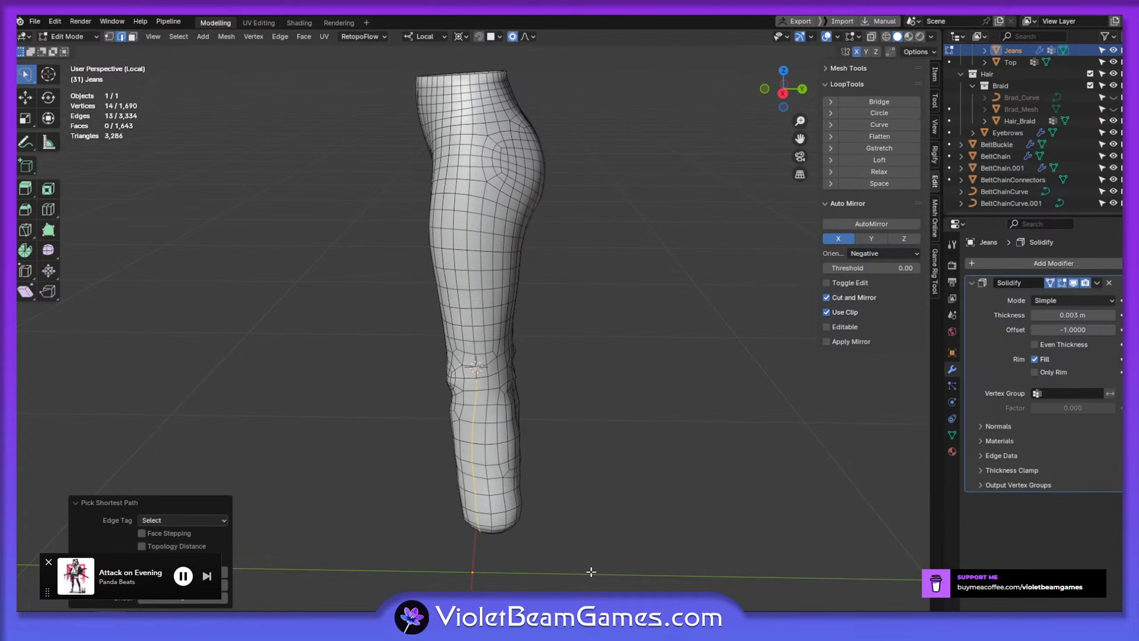
{"action": "key", "text": "r"}
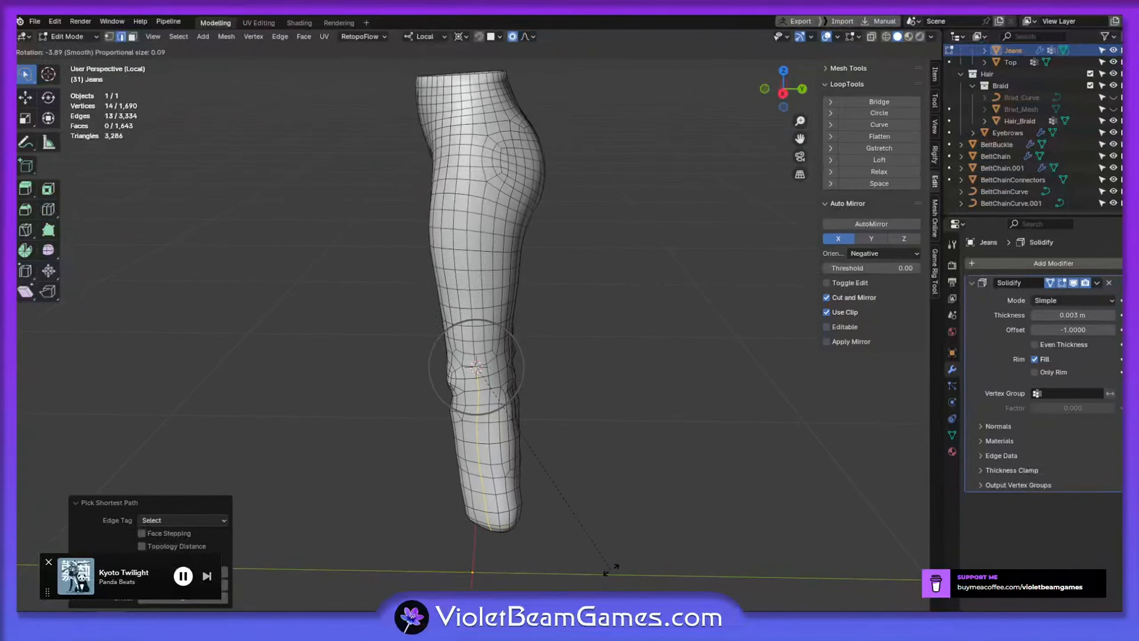
{"action": "left_click", "coordinate": [610, 569]}
{"action": "middle_click_drag", "start_coordinate": [569, 526], "coordinate": [547, 415]}
{"action": "key", "text": "r"}
{"action": "left_click", "coordinate": [576, 476]}
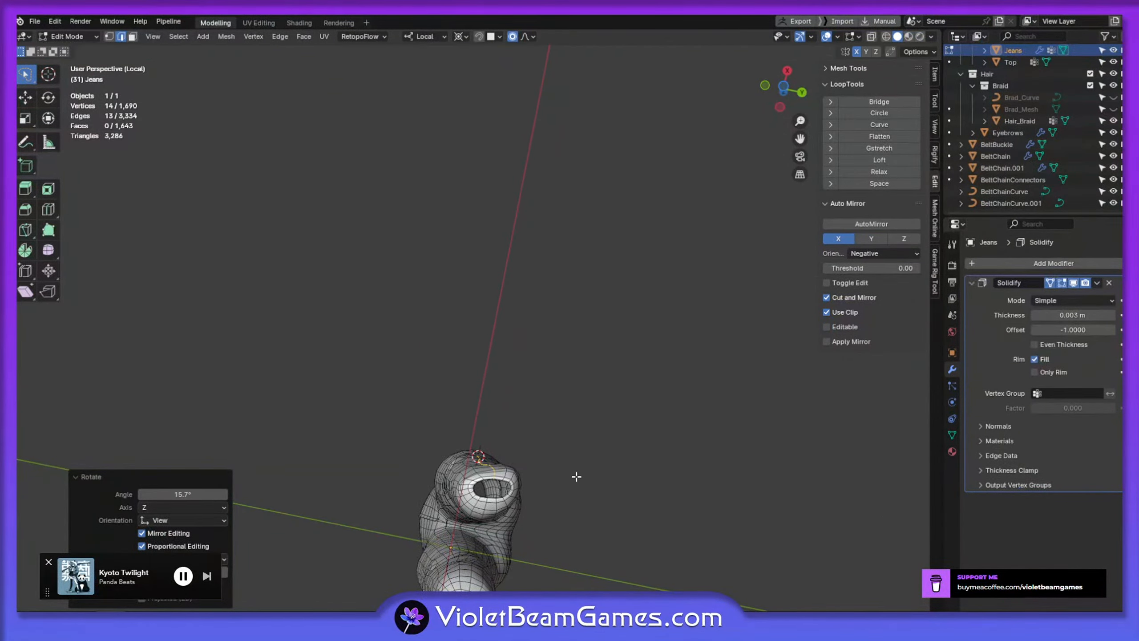
Fine-tune the lower side line with a small move and further rotations, the last about 1.84°, and deselect it
{"action": "mouse_move", "coordinate": [576, 476]}
{"action": "middle_mouse_down"}
{"action": "mouse_move", "coordinate": [565, 470]}
{"action": "mouse_move", "coordinate": [567, 494]}
{"action": "mouse_move", "coordinate": [632, 551]}
{"action": "mouse_move", "coordinate": [559, 531]}
{"action": "mouse_move", "coordinate": [570, 533]}
{"action": "mouse_move", "coordinate": [470, 484]}
{"action": "mouse_move", "coordinate": [508, 494]}
{"action": "mouse_move", "coordinate": [465, 500]}
{"action": "mouse_move", "coordinate": [535, 454]}
{"action": "mouse_move", "coordinate": [566, 469]}
{"action": "middle_mouse_up"}
{"action": "key", "text": "r"}
{"action": "left_click", "coordinate": [578, 538]}
{"action": "key", "text": "g"}
{"action": "left_click", "coordinate": [579, 534]}
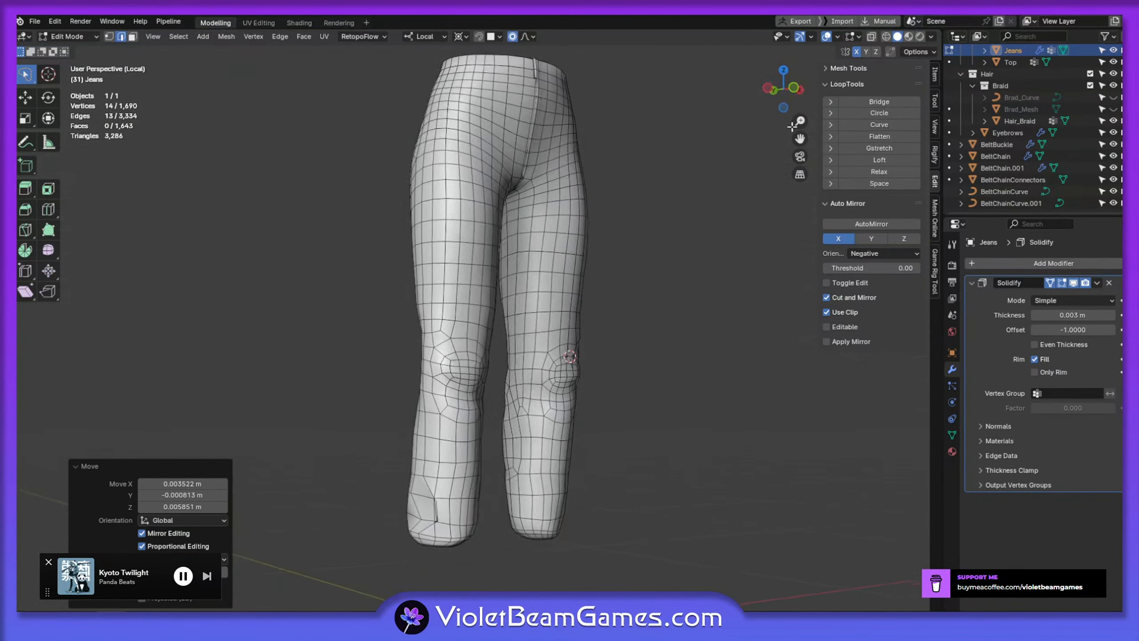
{"action": "middle_click_drag", "start_coordinate": [659, 472], "coordinate": [576, 485]}
{"action": "key", "text": "r"}
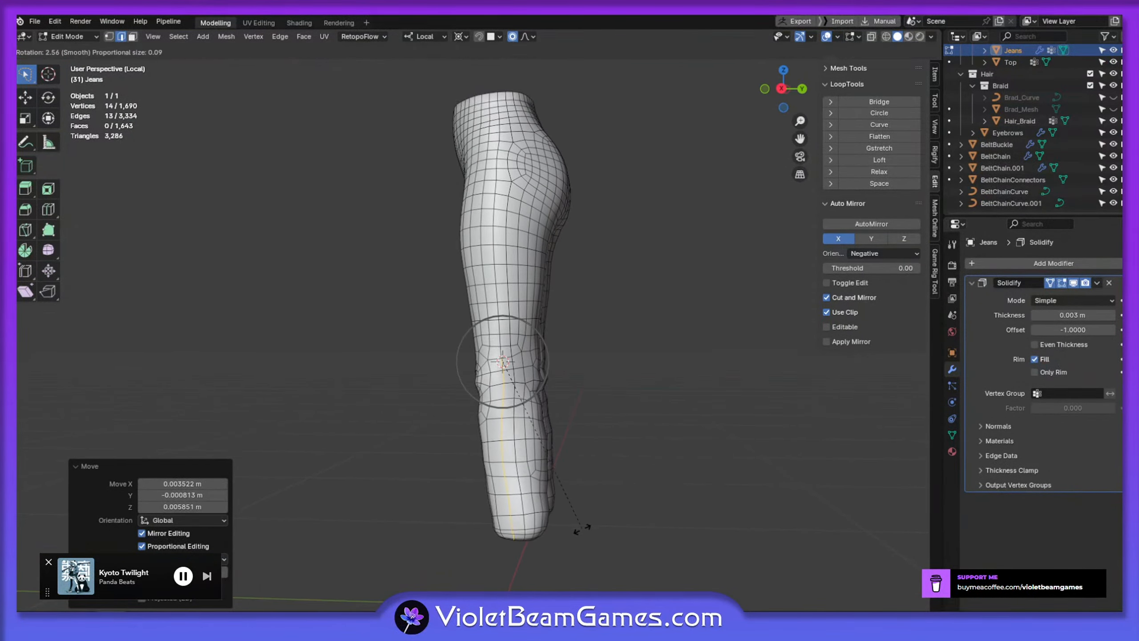
{"action": "left_click", "coordinate": [584, 528]}
{"action": "middle_click_drag", "start_coordinate": [585, 528], "coordinate": [605, 481]}
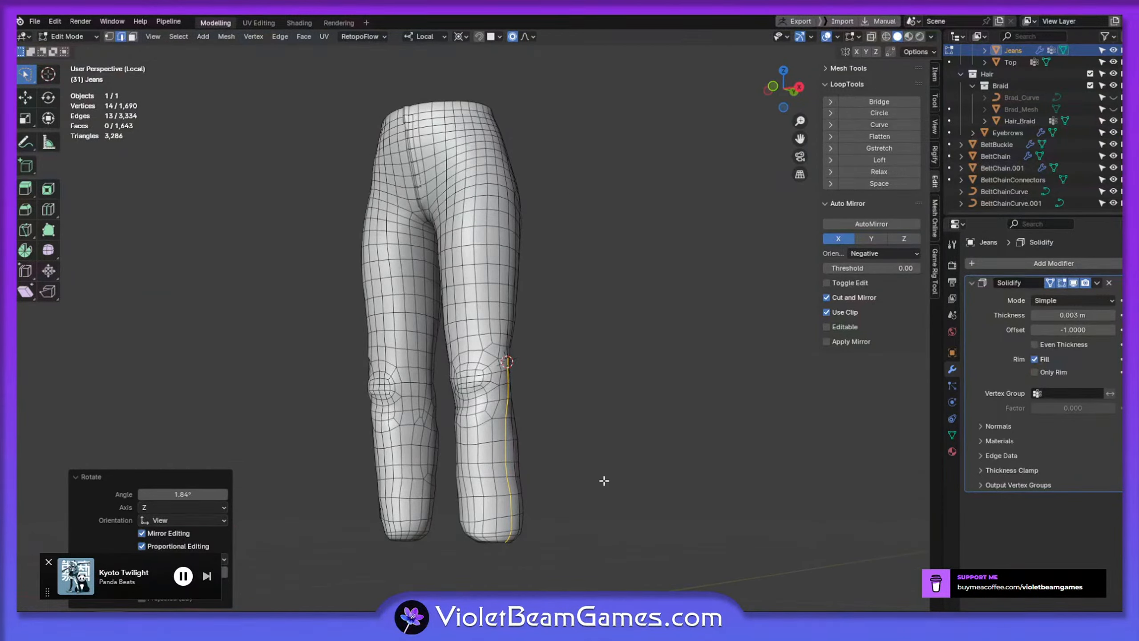
{"action": "middle_click_drag", "start_coordinate": [471, 493], "coordinate": [610, 493]}
{"action": "left_click", "coordinate": [610, 493]}
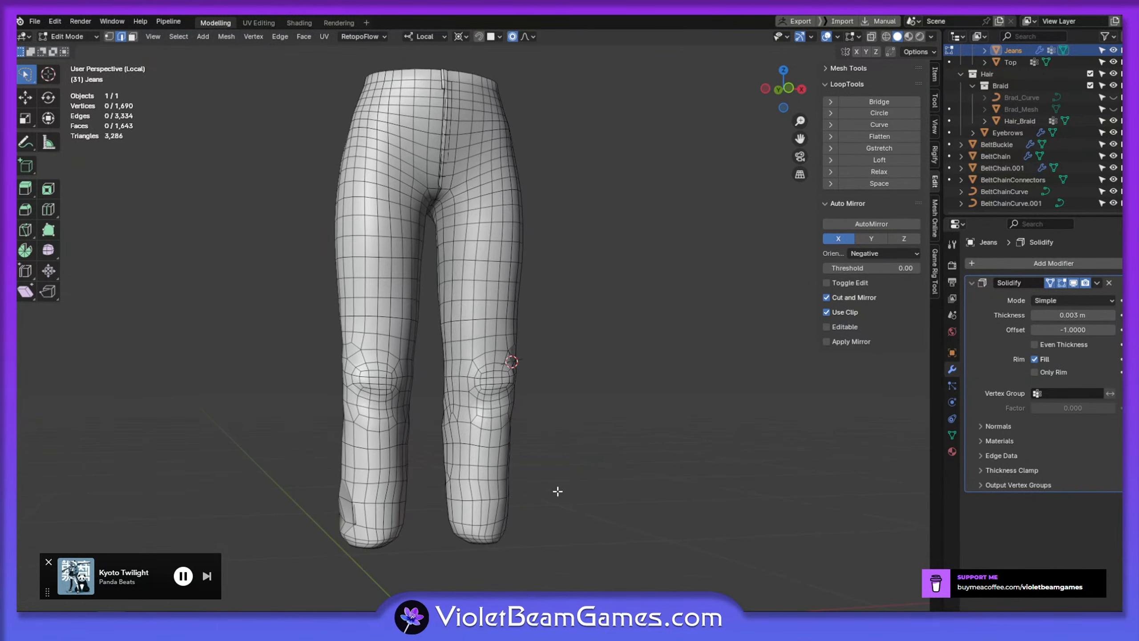
Switch the jeans to Sculpt Mode and enlarge the Grab brush radius to 117 px for reshaping the hems
{"action": "mouse_move", "coordinate": [516, 492]}
{"action": "middle_mouse_down", "text": "shift"}
{"action": "mouse_move", "coordinate": [584, 418]}
{"action": "mouse_move", "coordinate": [548, 413]}
{"action": "middle_mouse_up", "text": "shift"}
{"action": "left_click", "coordinate": [42, 36]}
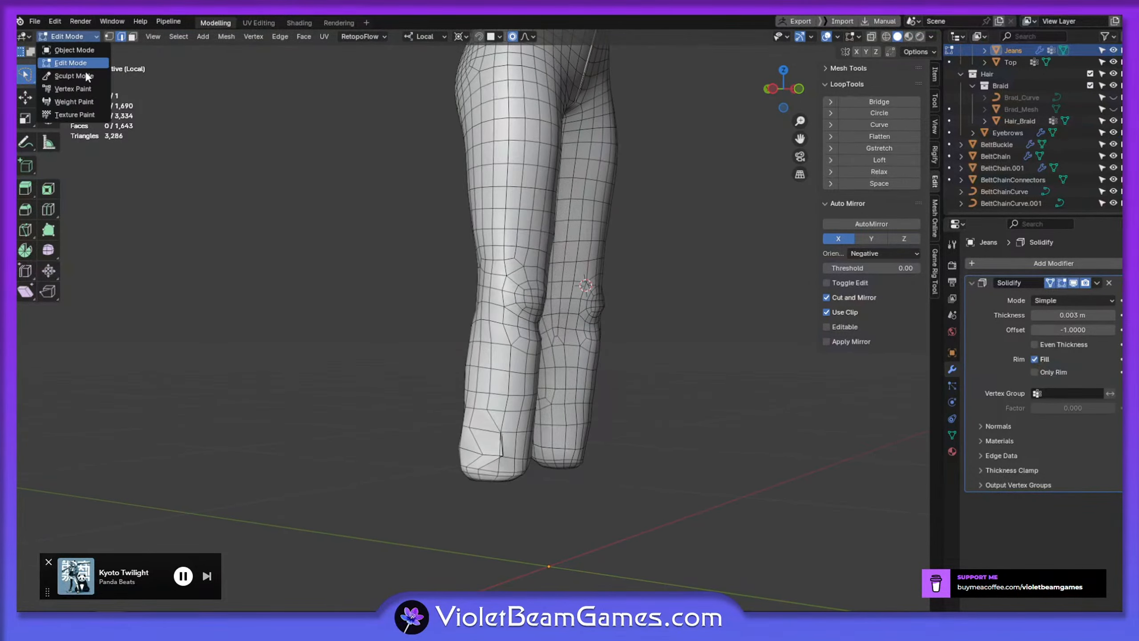
{"action": "left_click", "coordinate": [73, 75]}
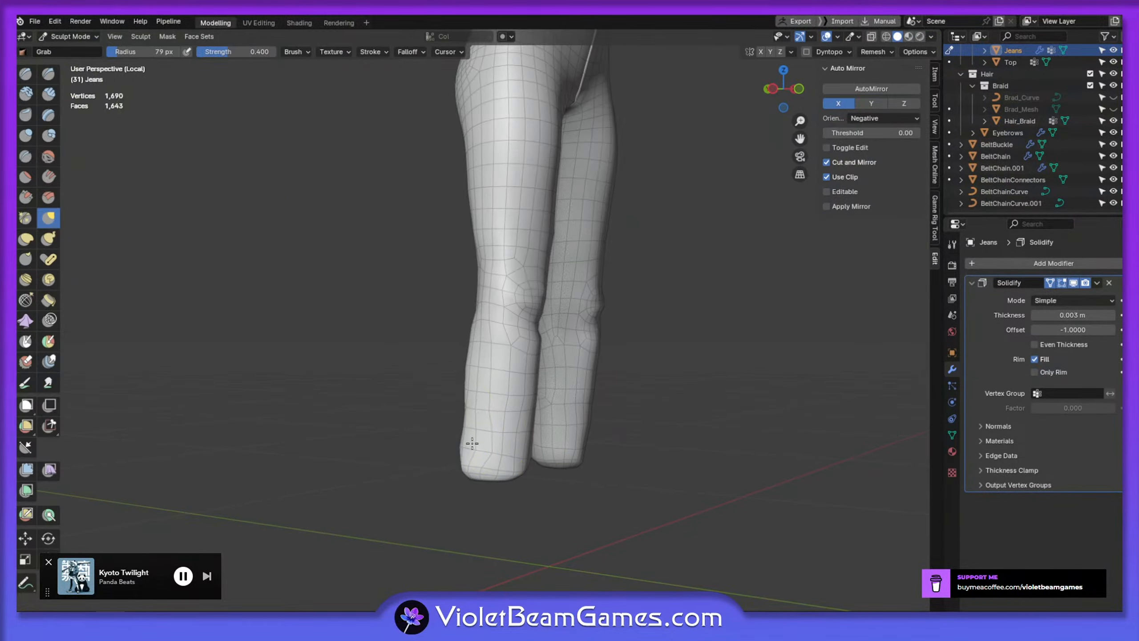
{"action": "middle_click_drag", "start_coordinate": [601, 424], "coordinate": [537, 427]}
{"action": "middle_click_drag", "start_coordinate": [506, 469], "coordinate": [504, 433]}
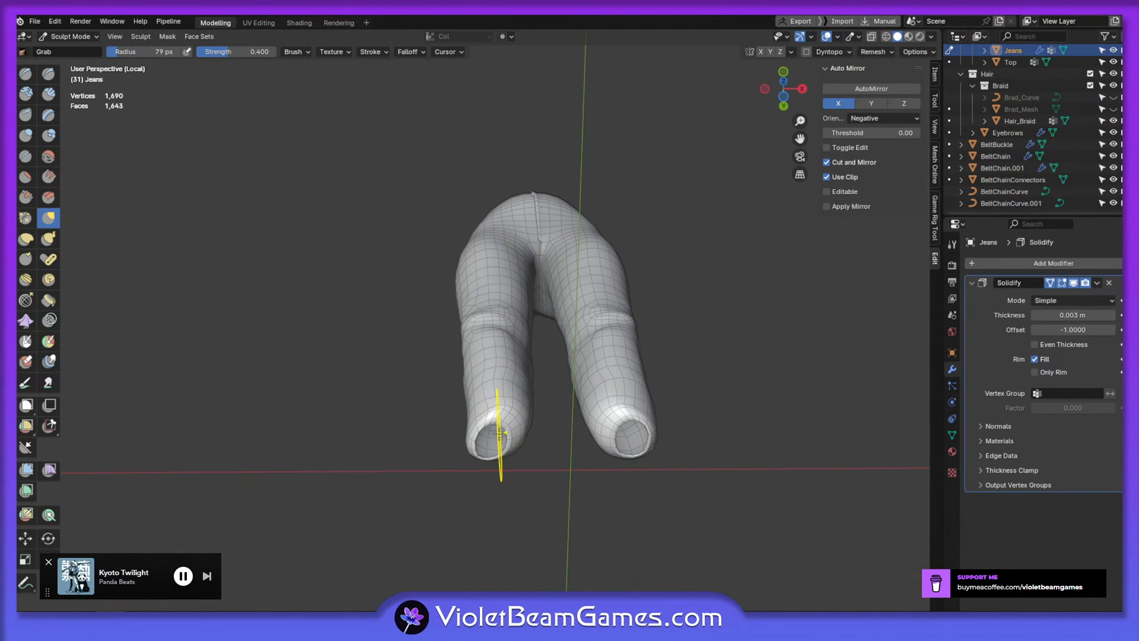
{"action": "key", "text": "f"}
{"action": "left_click", "coordinate": [509, 427]}
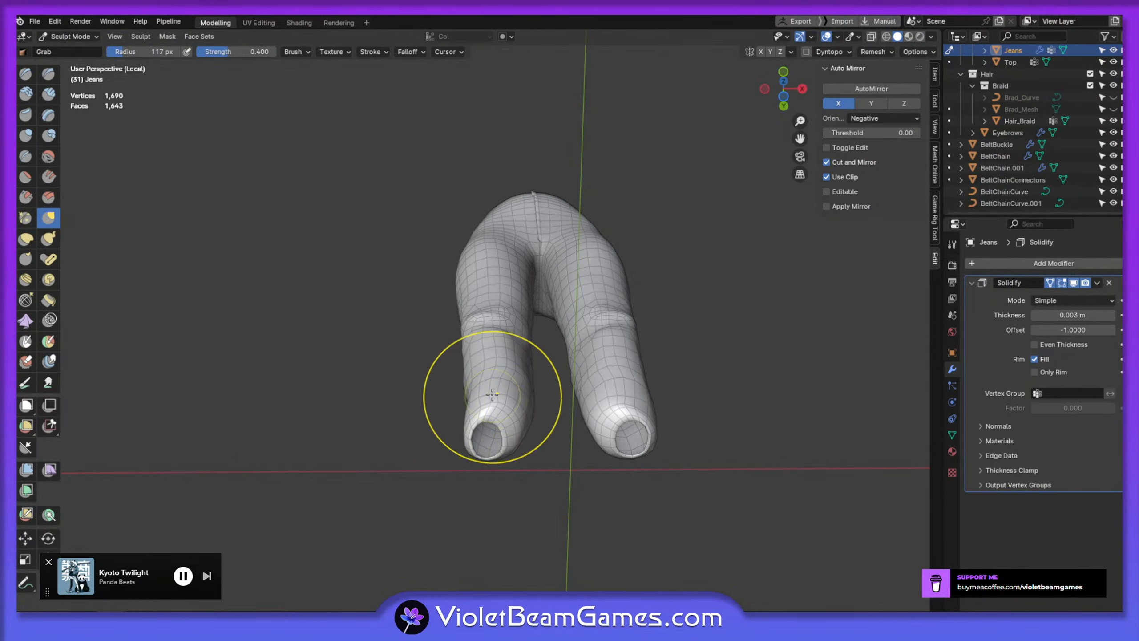
Even out the lower leg and hem with the Grab brush, reducing its radius to 58 px for the side line
{"action": "mouse_move", "coordinate": [445, 433]}
{"action": "middle_mouse_down"}
{"action": "mouse_move", "coordinate": [458, 396]}
{"action": "mouse_move", "coordinate": [472, 413]}
{"action": "middle_mouse_up"}
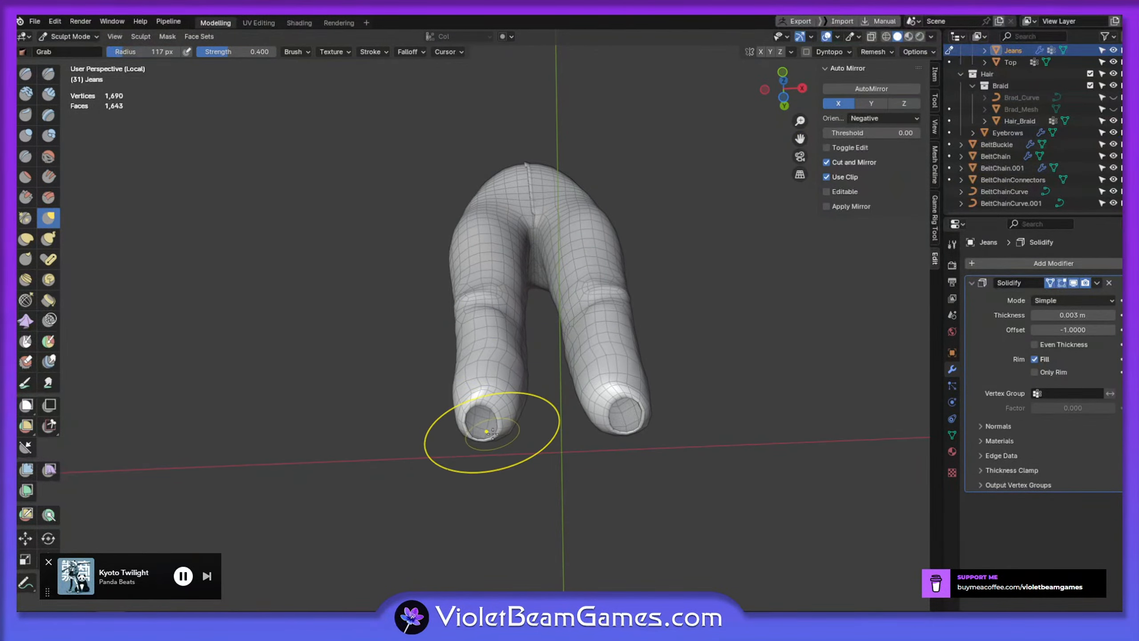
{"action": "middle_click_drag", "start_coordinate": [458, 385], "coordinate": [486, 433]}
{"action": "mouse_move", "coordinate": [486, 433]}
{"action": "middle_mouse_down"}
{"action": "mouse_move", "coordinate": [493, 427]}
{"action": "mouse_move", "coordinate": [484, 453]}
{"action": "mouse_move", "coordinate": [495, 405]}
{"action": "mouse_move", "coordinate": [506, 457]}
{"action": "mouse_move", "coordinate": [460, 436]}
{"action": "mouse_move", "coordinate": [458, 407]}
{"action": "mouse_move", "coordinate": [506, 382]}
{"action": "mouse_move", "coordinate": [470, 364]}
{"action": "mouse_move", "coordinate": [479, 444]}
{"action": "mouse_move", "coordinate": [468, 427]}
{"action": "middle_mouse_up"}
{"action": "key", "text": "f"}
{"action": "left_click", "coordinate": [499, 422]}
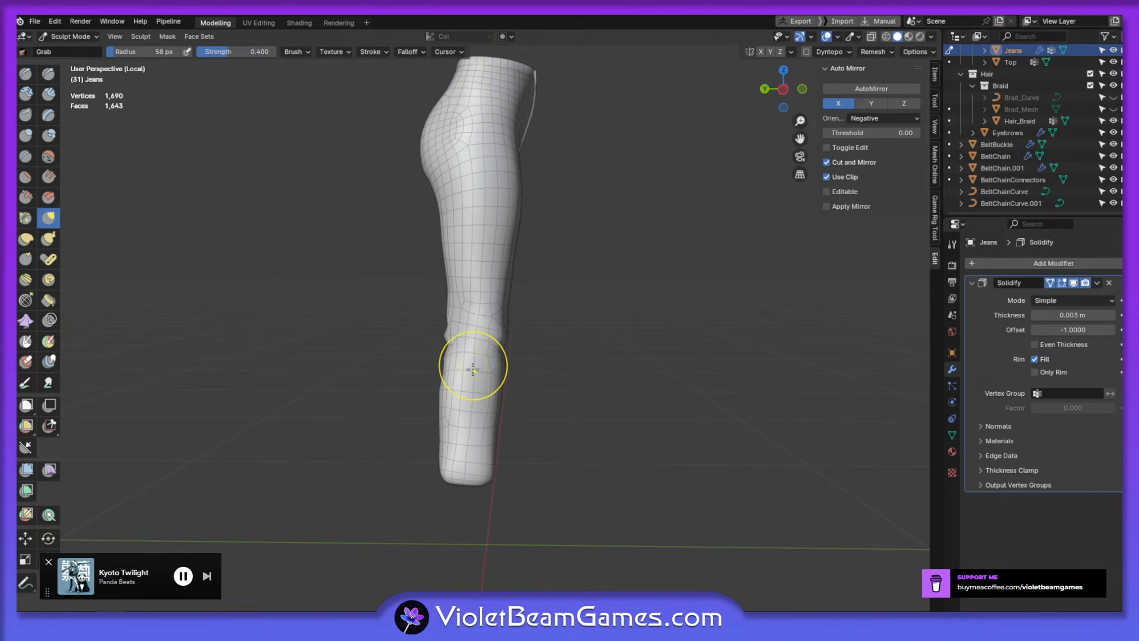
{"action": "middle_click_drag", "start_coordinate": [490, 153], "coordinate": [478, 195], "text": "shift"}
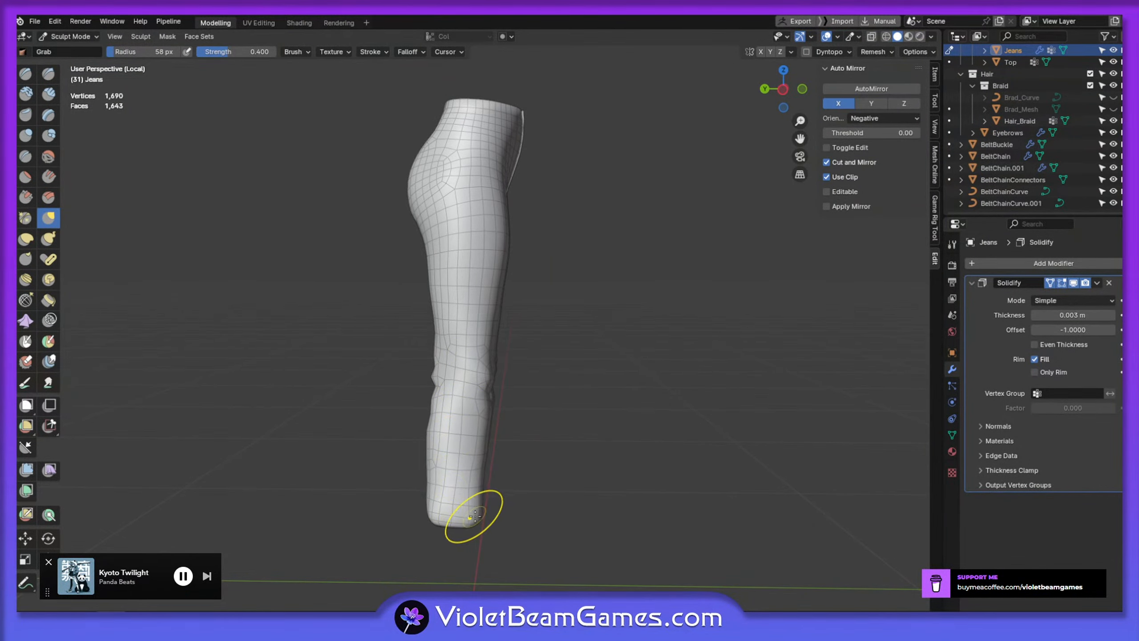
{"action": "mouse_move", "coordinate": [457, 503]}
{"action": "middle_mouse_down"}
{"action": "mouse_move", "coordinate": [407, 478]}
{"action": "mouse_move", "coordinate": [482, 488]}
{"action": "mouse_move", "coordinate": [521, 535]}
{"action": "mouse_move", "coordinate": [485, 496]}
{"action": "middle_mouse_up"}
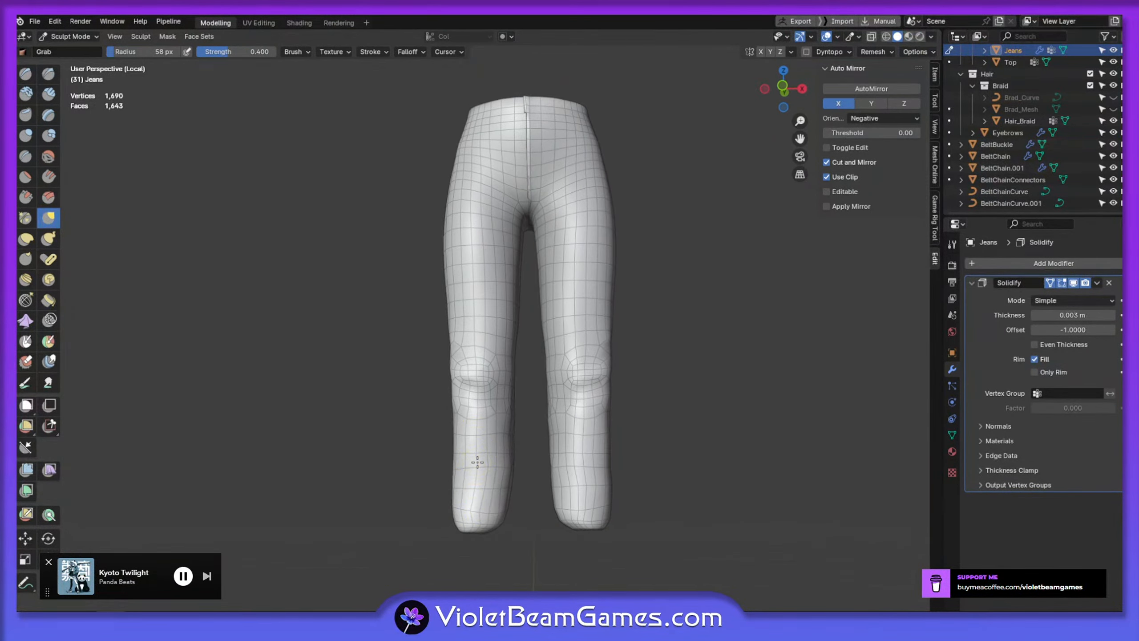
{"action": "mouse_move", "coordinate": [474, 478]}
{"action": "middle_mouse_down"}
{"action": "mouse_move", "coordinate": [491, 535]}
{"action": "mouse_move", "coordinate": [427, 501]}
{"action": "mouse_move", "coordinate": [521, 521]}
{"action": "mouse_move", "coordinate": [511, 473]}
{"action": "mouse_move", "coordinate": [570, 428]}
{"action": "mouse_move", "coordinate": [602, 374]}
{"action": "mouse_move", "coordinate": [559, 483]}
{"action": "mouse_move", "coordinate": [548, 402]}
{"action": "middle_mouse_up"}
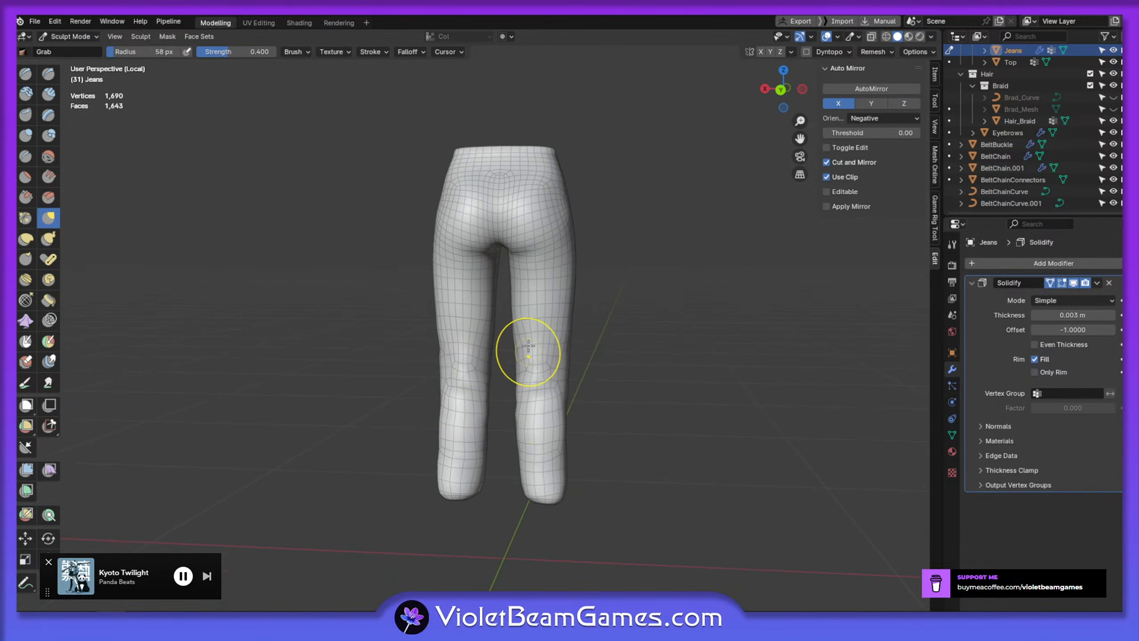
Leave local view to show the whole character, and set the Grab brush radius to 122 px for fitting the hem
{"action": "mouse_move", "coordinate": [527, 355]}
{"action": "middle_mouse_down"}
{"action": "mouse_move", "coordinate": [544, 382]}
{"action": "mouse_move", "coordinate": [488, 360]}
{"action": "mouse_move", "coordinate": [525, 360]}
{"action": "mouse_move", "coordinate": [504, 335]}
{"action": "mouse_move", "coordinate": [561, 325]}
{"action": "mouse_move", "coordinate": [611, 335]}
{"action": "mouse_move", "coordinate": [582, 311]}
{"action": "mouse_move", "coordinate": [524, 331]}
{"action": "mouse_move", "coordinate": [564, 274]}
{"action": "mouse_move", "coordinate": [530, 299]}
{"action": "middle_mouse_up"}
{"action": "scroll", "coordinate": [541, 382], "scroll_direction": "up", "scroll_amount": 1}
{"action": "key", "text": "KP_Divide"}
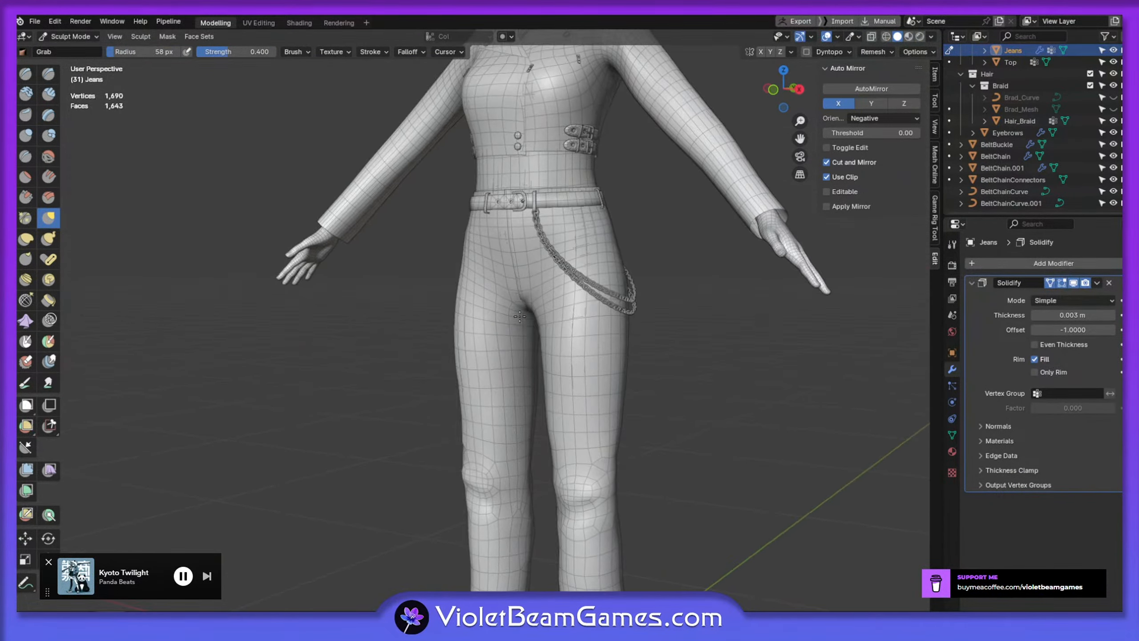
{"action": "middle_click_drag", "start_coordinate": [564, 377], "coordinate": [611, 381]}
{"action": "key", "text": "f"}
{"action": "left_click", "coordinate": [643, 428]}
{"action": "mouse_move", "coordinate": [581, 422]}
{"action": "middle_mouse_down"}
{"action": "mouse_move", "coordinate": [590, 399]}
{"action": "mouse_move", "coordinate": [574, 396]}
{"action": "middle_mouse_up"}
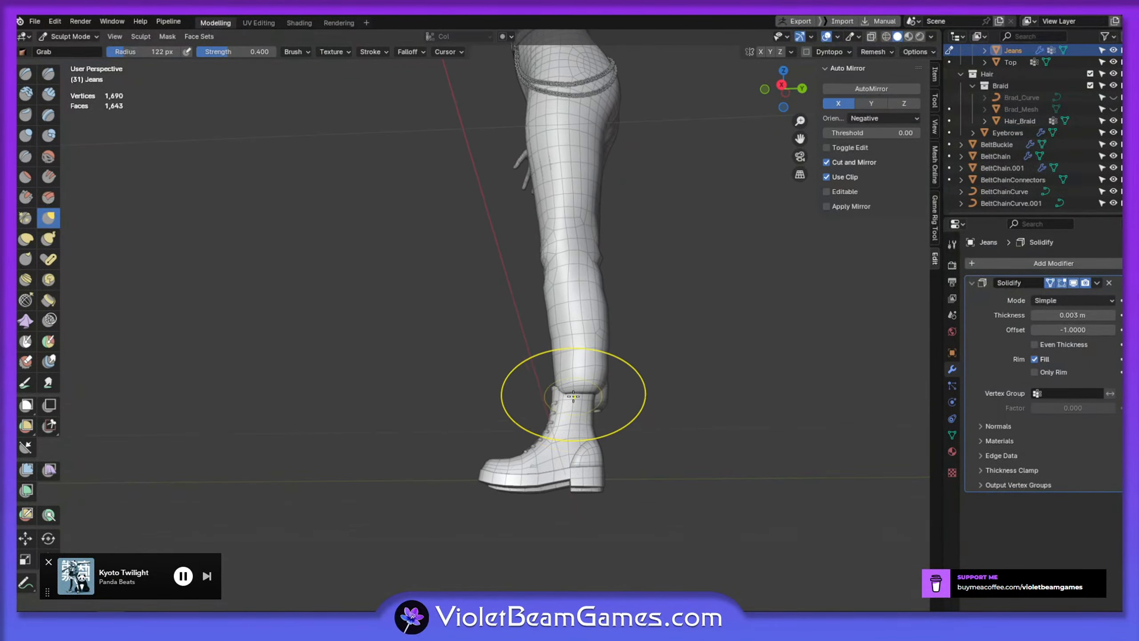
Adjust the lower legs' shape around the boot tops with the Grab brush, resizing its radius to 88 px
{"action": "mouse_move", "coordinate": [573, 339]}
{"action": "middle_mouse_down"}
{"action": "mouse_move", "coordinate": [554, 354]}
{"action": "mouse_move", "coordinate": [626, 427]}
{"action": "mouse_move", "coordinate": [606, 350]}
{"action": "mouse_move", "coordinate": [588, 393]}
{"action": "mouse_move", "coordinate": [516, 378]}
{"action": "mouse_move", "coordinate": [527, 389]}
{"action": "mouse_move", "coordinate": [433, 389]}
{"action": "middle_mouse_up"}
{"action": "key", "text": "f"}
{"action": "left_click", "coordinate": [513, 388]}
{"action": "scroll", "coordinate": [558, 399], "scroll_direction": "up", "scroll_amount": 2}
{"action": "mouse_move", "coordinate": [558, 389]}
{"action": "middle_mouse_down"}
{"action": "mouse_move", "coordinate": [579, 394]}
{"action": "mouse_move", "coordinate": [451, 388]}
{"action": "middle_mouse_up"}
{"action": "key", "text": "f"}
{"action": "left_click", "coordinate": [608, 391]}
{"action": "key", "text": "f"}
{"action": "left_click", "coordinate": [624, 409]}
{"action": "mouse_move", "coordinate": [623, 408]}
{"action": "middle_mouse_down"}
{"action": "mouse_move", "coordinate": [553, 381]}
{"action": "mouse_move", "coordinate": [483, 407]}
{"action": "mouse_move", "coordinate": [563, 399]}
{"action": "middle_mouse_up"}
{"action": "key", "text": "f"}
{"action": "left_click", "coordinate": [556, 414]}
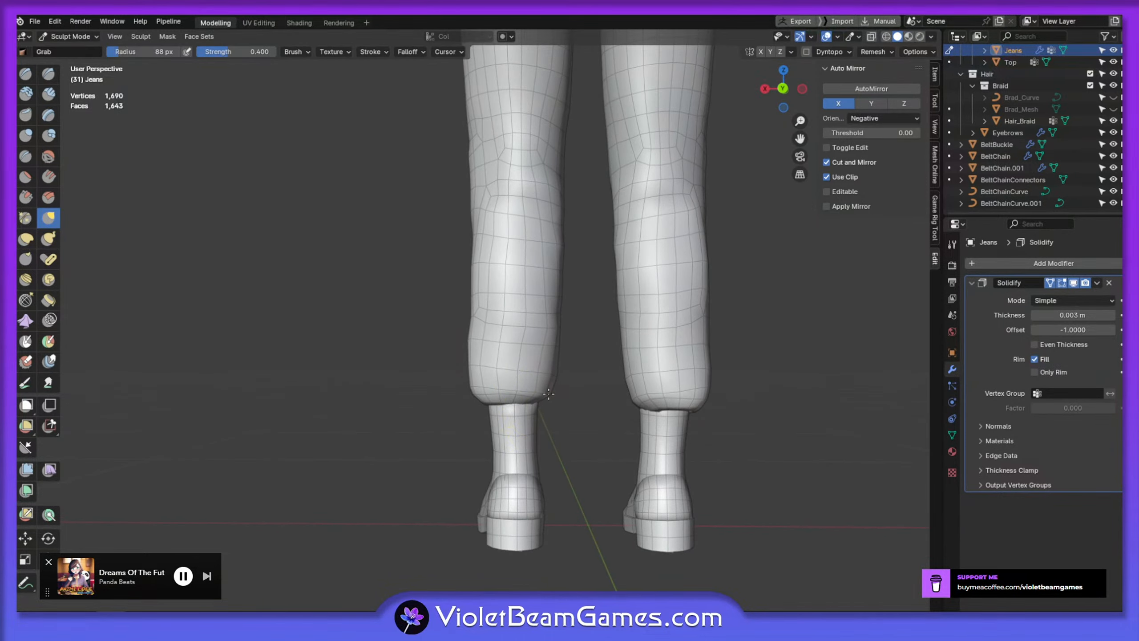
Reduce the Grab brush radius to 54 px and refine the hem edge around the boot shafts
{"action": "mouse_move", "coordinate": [490, 398]}
{"action": "middle_mouse_down"}
{"action": "mouse_move", "coordinate": [542, 419]}
{"action": "mouse_move", "coordinate": [482, 400]}
{"action": "mouse_move", "coordinate": [544, 407]}
{"action": "mouse_move", "coordinate": [483, 386]}
{"action": "mouse_move", "coordinate": [491, 407]}
{"action": "mouse_move", "coordinate": [535, 392]}
{"action": "middle_mouse_up"}
{"action": "key", "text": "f"}
{"action": "left_click", "coordinate": [483, 402]}
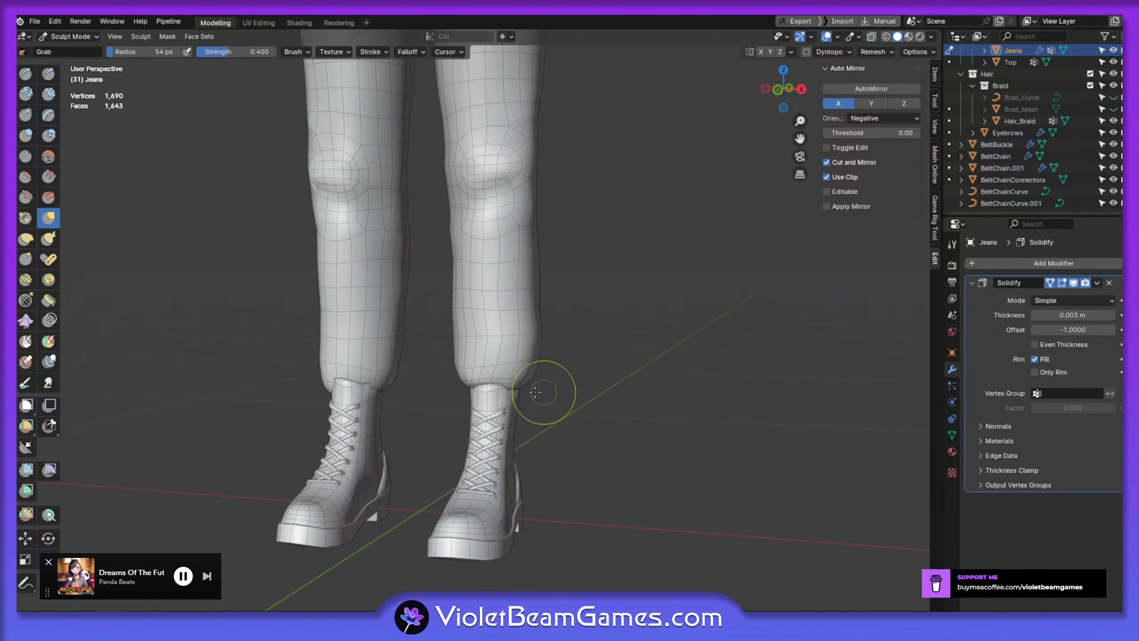
{"action": "mouse_move", "coordinate": [481, 362]}
{"action": "middle_mouse_down"}
{"action": "mouse_move", "coordinate": [450, 398]}
{"action": "mouse_move", "coordinate": [430, 394]}
{"action": "mouse_move", "coordinate": [521, 406]}
{"action": "middle_mouse_up"}
{"action": "mouse_move", "coordinate": [663, 415]}
{"action": "middle_mouse_down"}
{"action": "mouse_move", "coordinate": [545, 426]}
{"action": "mouse_move", "coordinate": [419, 408]}
{"action": "mouse_move", "coordinate": [570, 377]}
{"action": "mouse_move", "coordinate": [532, 360]}
{"action": "mouse_move", "coordinate": [549, 391]}
{"action": "mouse_move", "coordinate": [614, 408]}
{"action": "mouse_move", "coordinate": [520, 406]}
{"action": "mouse_move", "coordinate": [499, 440]}
{"action": "middle_mouse_up"}
Fit the hems over the boot tops from front and back with Grab brush radii of 110 px and 75 px
{"action": "key", "text": "f"}
{"action": "left_click", "coordinate": [680, 422]}
{"action": "key", "text": "f"}
{"action": "left_click", "coordinate": [599, 409]}
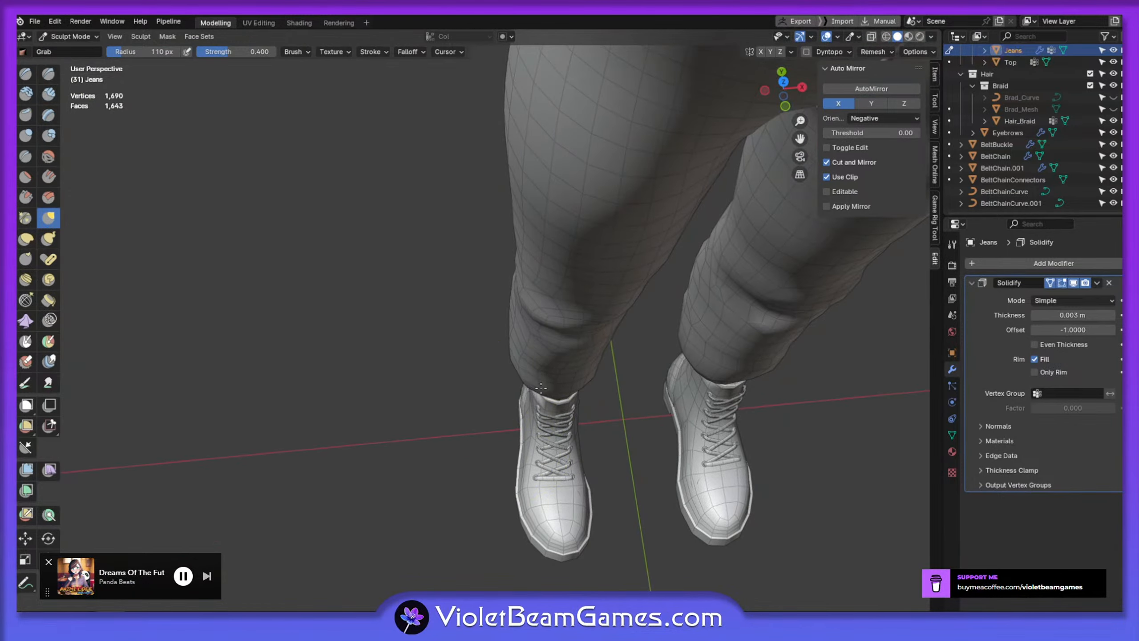
{"action": "mouse_move", "coordinate": [540, 386]}
{"action": "middle_mouse_down"}
{"action": "mouse_move", "coordinate": [600, 406]}
{"action": "mouse_move", "coordinate": [546, 450]}
{"action": "mouse_move", "coordinate": [643, 403]}
{"action": "mouse_move", "coordinate": [624, 424]}
{"action": "mouse_move", "coordinate": [631, 397]}
{"action": "mouse_move", "coordinate": [615, 385]}
{"action": "mouse_move", "coordinate": [695, 395]}
{"action": "middle_mouse_up"}
{"action": "key", "text": "f"}
{"action": "left_click", "coordinate": [610, 396]}
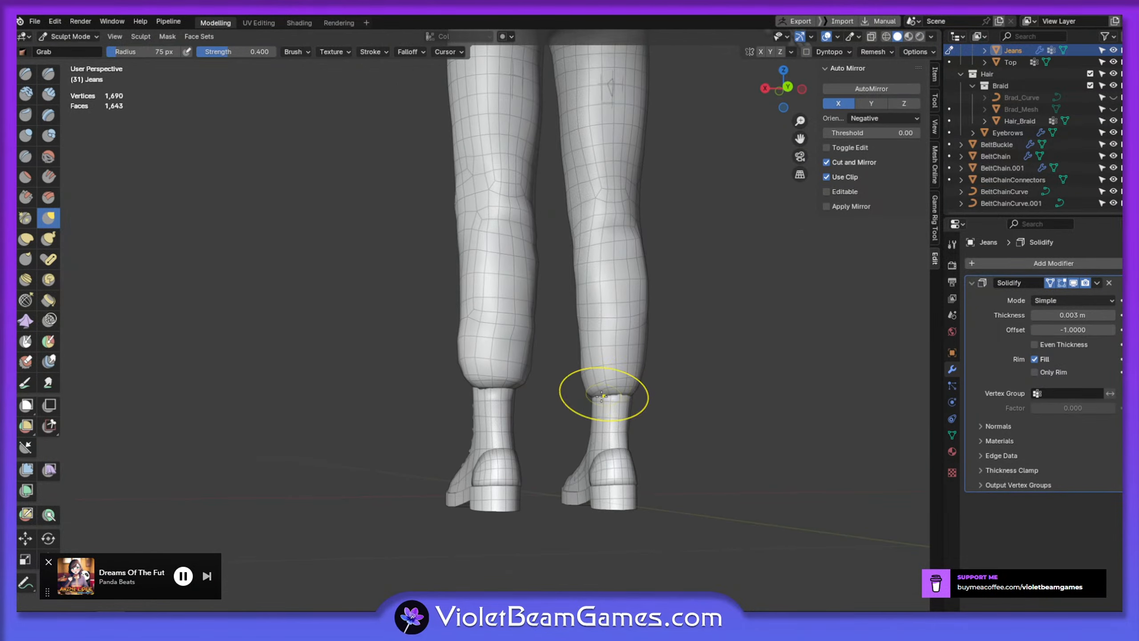
Check the jeans from front and back, then refine the hems above the boots with a 44 px Grab brush
{"action": "middle_click_drag", "start_coordinate": [603, 394], "coordinate": [544, 266]}
{"action": "scroll", "coordinate": [548, 398], "scroll_direction": "down", "scroll_amount": 1}
{"action": "scroll", "coordinate": [534, 343], "scroll_direction": "down", "scroll_amount": 2}
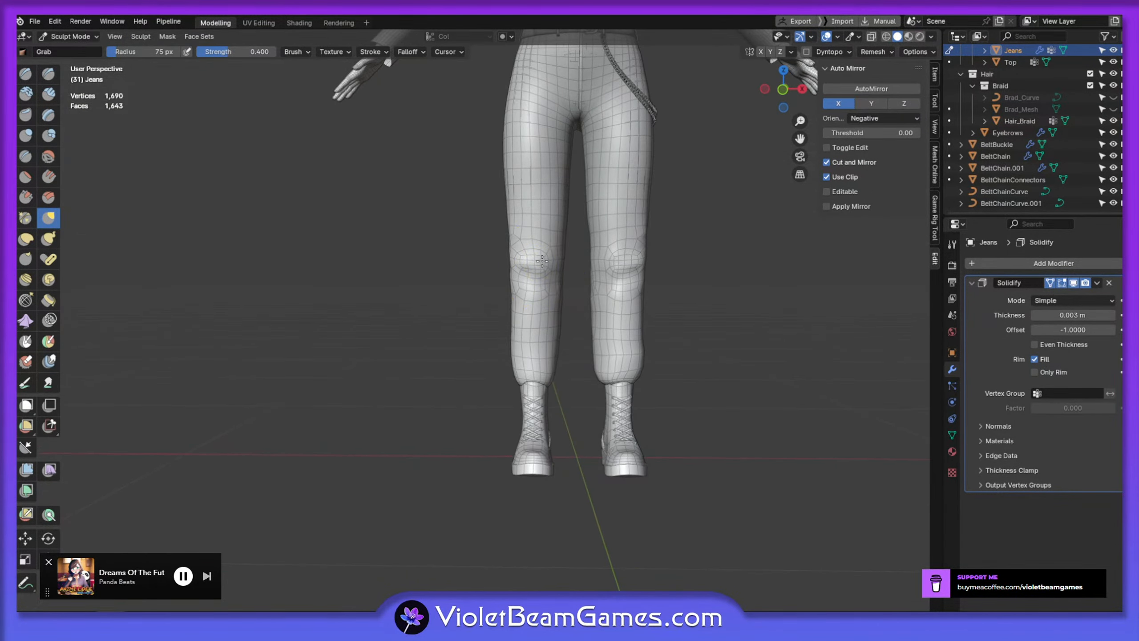
{"action": "middle_click_drag", "start_coordinate": [529, 218], "coordinate": [494, 330]}
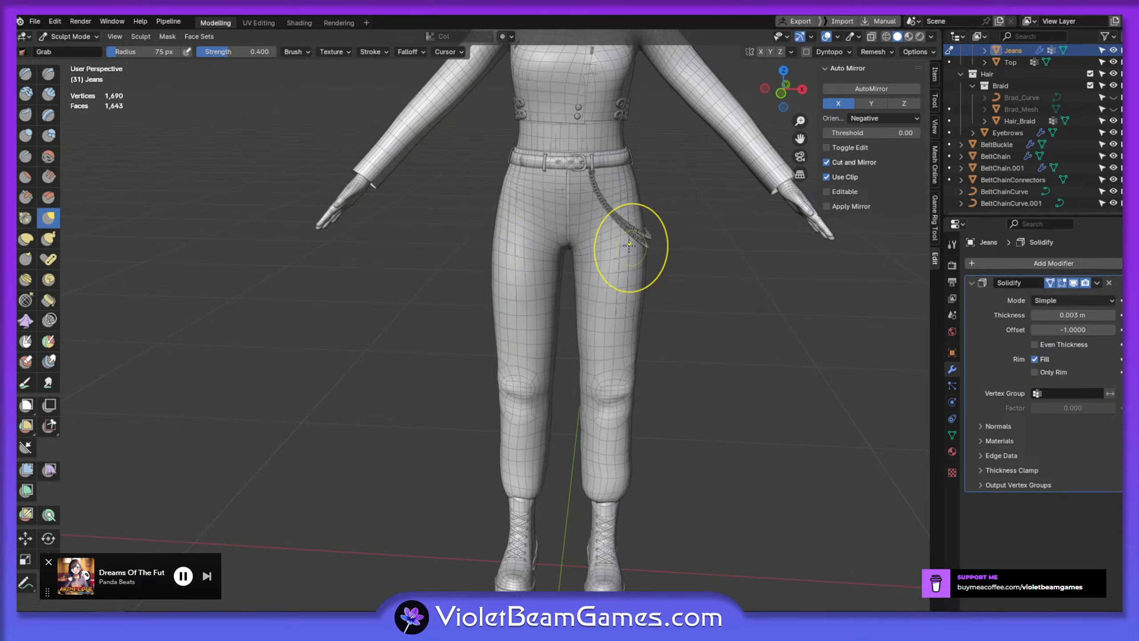
{"action": "mouse_move", "coordinate": [623, 287]}
{"action": "middle_mouse_down"}
{"action": "mouse_move", "coordinate": [449, 438]}
{"action": "mouse_move", "coordinate": [420, 379]}
{"action": "mouse_move", "coordinate": [475, 314]}
{"action": "mouse_move", "coordinate": [546, 261]}
{"action": "mouse_move", "coordinate": [536, 260]}
{"action": "mouse_move", "coordinate": [535, 297]}
{"action": "mouse_move", "coordinate": [555, 248]}
{"action": "middle_mouse_up"}
{"action": "middle_click_drag", "start_coordinate": [544, 298], "coordinate": [538, 286]}
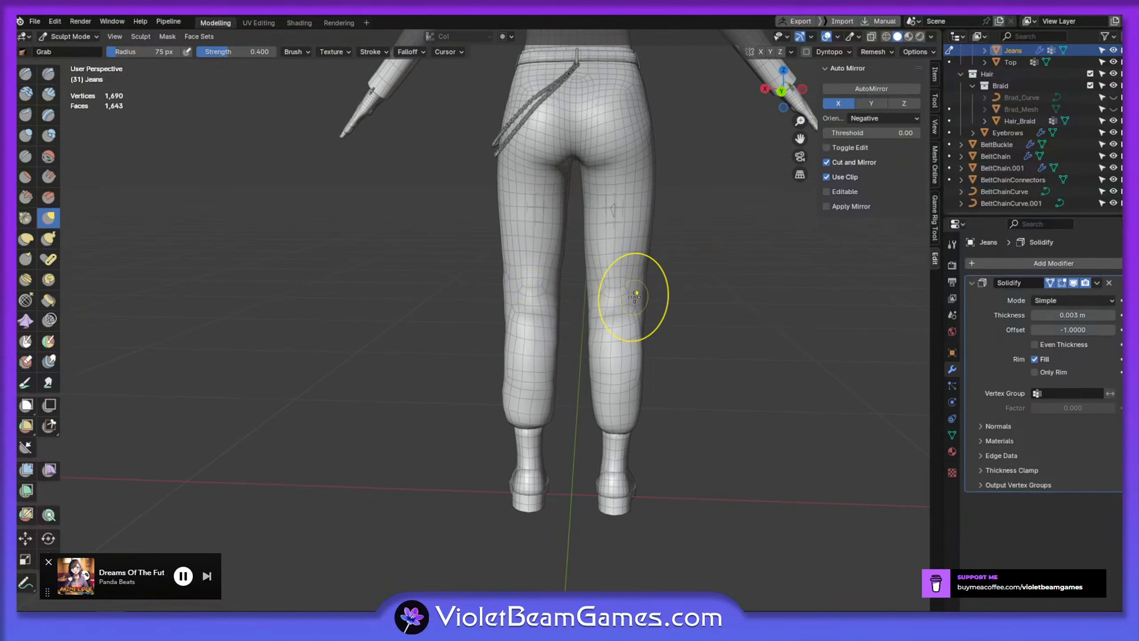
{"action": "mouse_move", "coordinate": [605, 293]}
{"action": "middle_mouse_down"}
{"action": "mouse_move", "coordinate": [640, 280]}
{"action": "mouse_move", "coordinate": [597, 430]}
{"action": "mouse_move", "coordinate": [638, 426]}
{"action": "mouse_move", "coordinate": [610, 470]}
{"action": "mouse_move", "coordinate": [550, 420]}
{"action": "mouse_move", "coordinate": [626, 407]}
{"action": "mouse_move", "coordinate": [538, 389]}
{"action": "mouse_move", "coordinate": [556, 418]}
{"action": "mouse_move", "coordinate": [557, 388]}
{"action": "middle_mouse_up"}
{"action": "key", "text": "f"}
{"action": "left_click", "coordinate": [565, 389]}
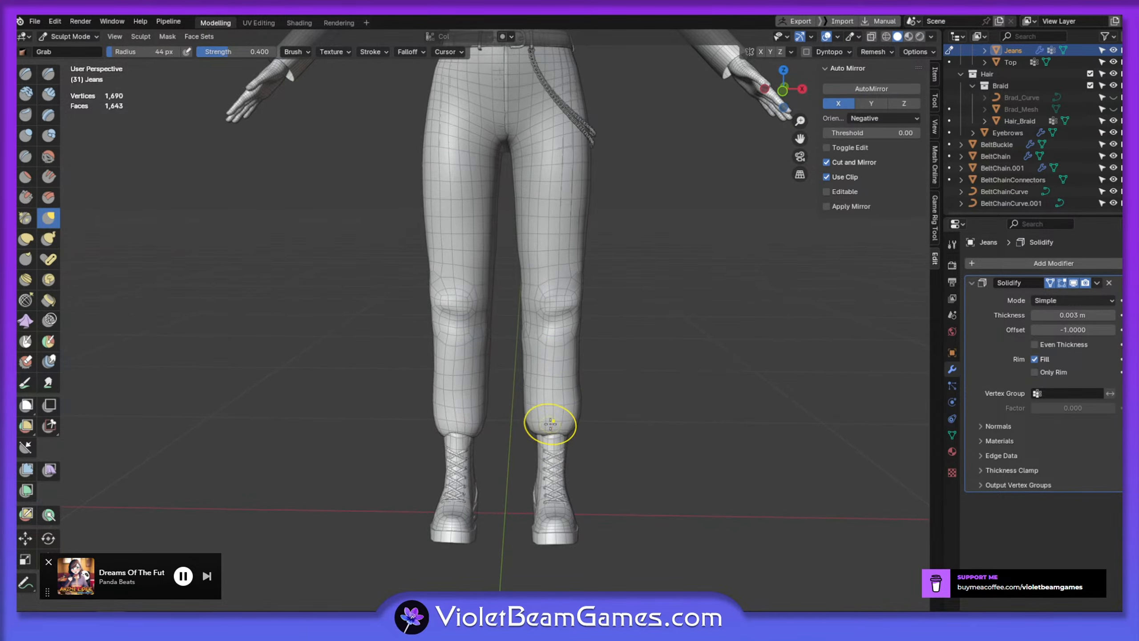
{"action": "mouse_move", "coordinate": [551, 423]}
{"action": "middle_mouse_down"}
{"action": "mouse_move", "coordinate": [545, 387]}
{"action": "mouse_move", "coordinate": [521, 399]}
{"action": "mouse_move", "coordinate": [556, 440]}
{"action": "middle_mouse_up"}
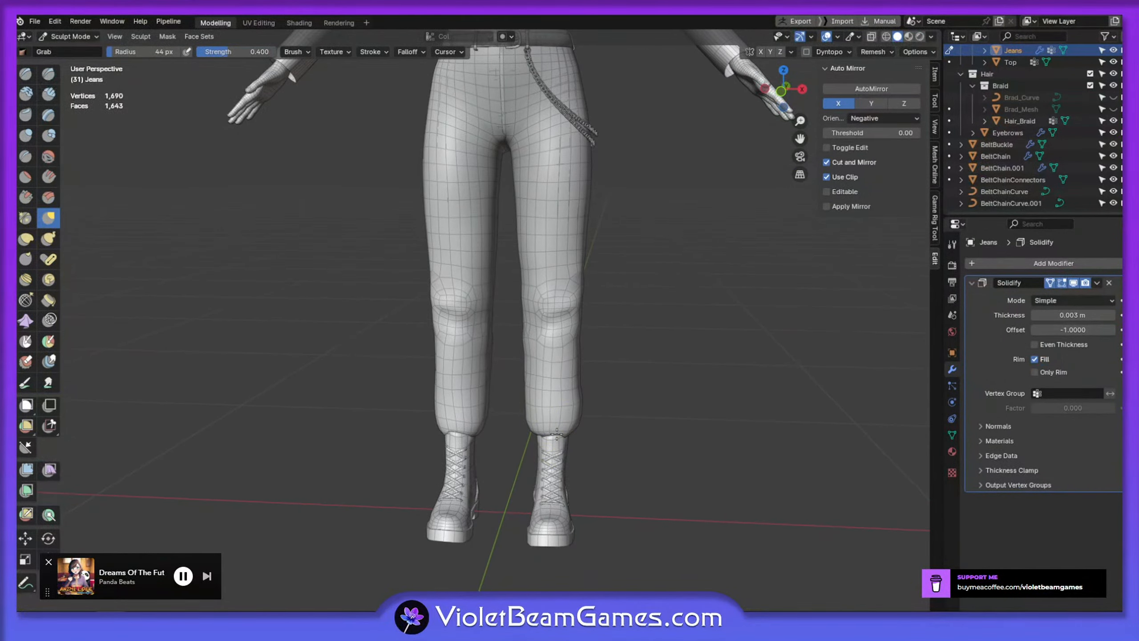
{"action": "middle_click_drag", "start_coordinate": [453, 412], "coordinate": [458, 438]}
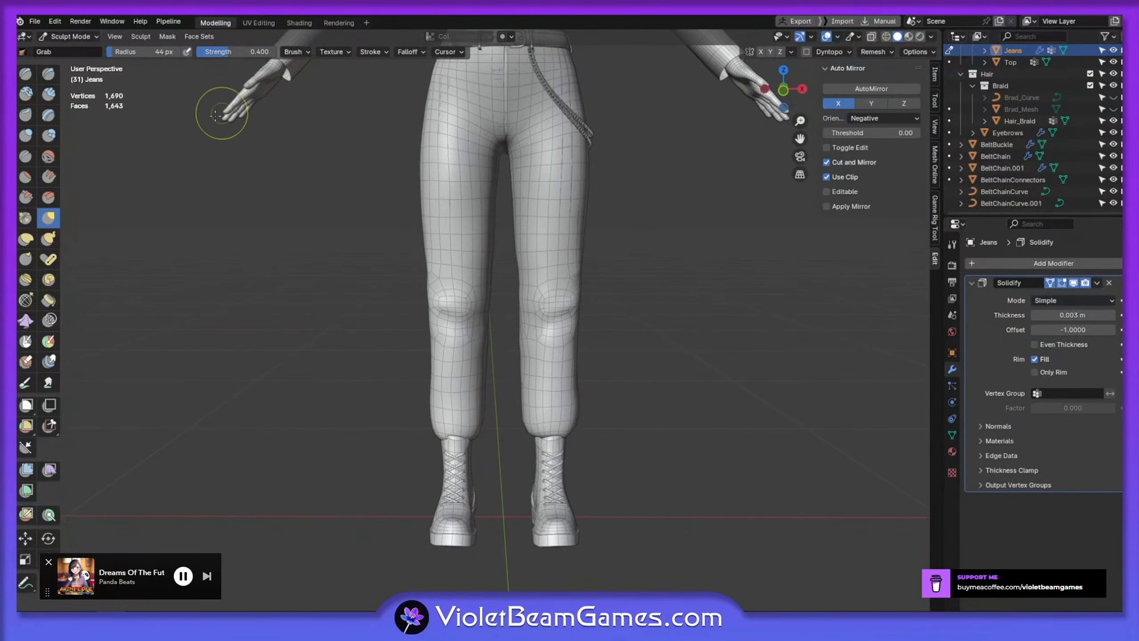
Choose the Smooth brush and change its deformation method
{"action": "left_click", "coordinate": [48, 156]}
{"action": "left_click", "coordinate": [332, 52]}
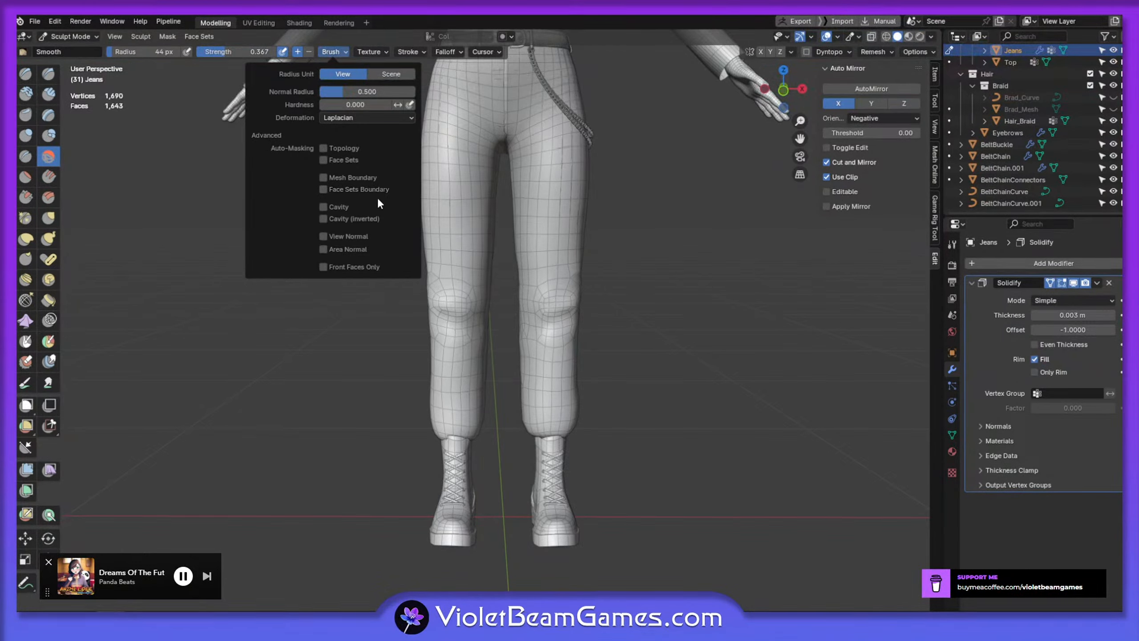
{"action": "left_click", "coordinate": [359, 117]}
{"action": "left_click", "coordinate": [351, 141]}
Smooth the lower legs of the jeans from the side, back and front using a 76 px Smooth brush at strength 1.000
{"action": "mouse_move", "coordinate": [540, 419]}
{"action": "middle_mouse_down"}
{"action": "mouse_move", "coordinate": [554, 404]}
{"action": "mouse_move", "coordinate": [523, 375]}
{"action": "mouse_move", "coordinate": [445, 408]}
{"action": "middle_mouse_up"}
{"action": "mouse_move", "coordinate": [456, 369]}
{"action": "middle_mouse_down"}
{"action": "mouse_move", "coordinate": [443, 397]}
{"action": "mouse_move", "coordinate": [445, 361]}
{"action": "middle_mouse_up"}
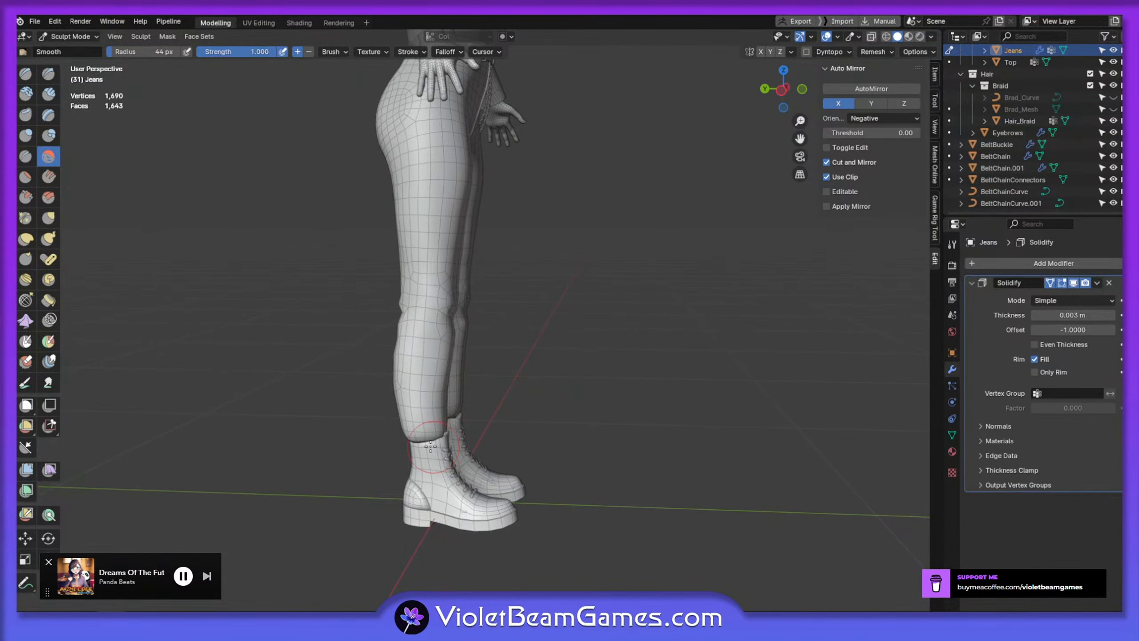
{"action": "mouse_move", "coordinate": [431, 446]}
{"action": "middle_mouse_down"}
{"action": "mouse_move", "coordinate": [432, 414]}
{"action": "mouse_move", "coordinate": [397, 425]}
{"action": "mouse_move", "coordinate": [416, 403]}
{"action": "mouse_move", "coordinate": [311, 359]}
{"action": "middle_mouse_up"}
{"action": "key", "text": "f"}
{"action": "left_click", "coordinate": [472, 399]}
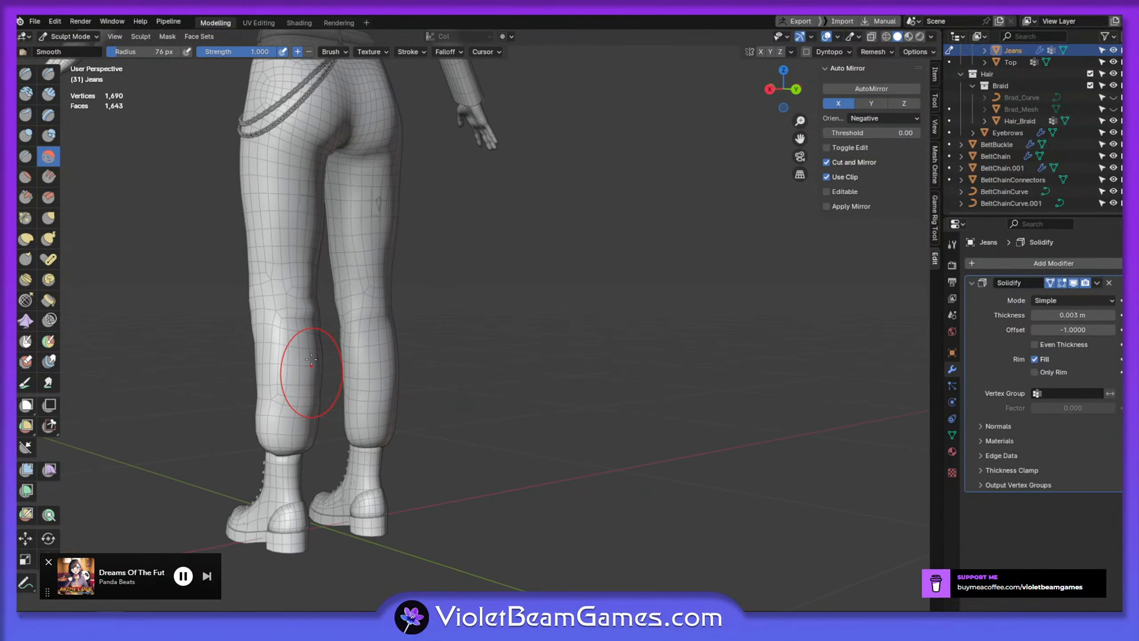
{"action": "middle_click_drag", "start_coordinate": [253, 434], "coordinate": [471, 371]}
{"action": "middle_click_drag", "start_coordinate": [493, 259], "coordinate": [471, 406], "text": "shift"}
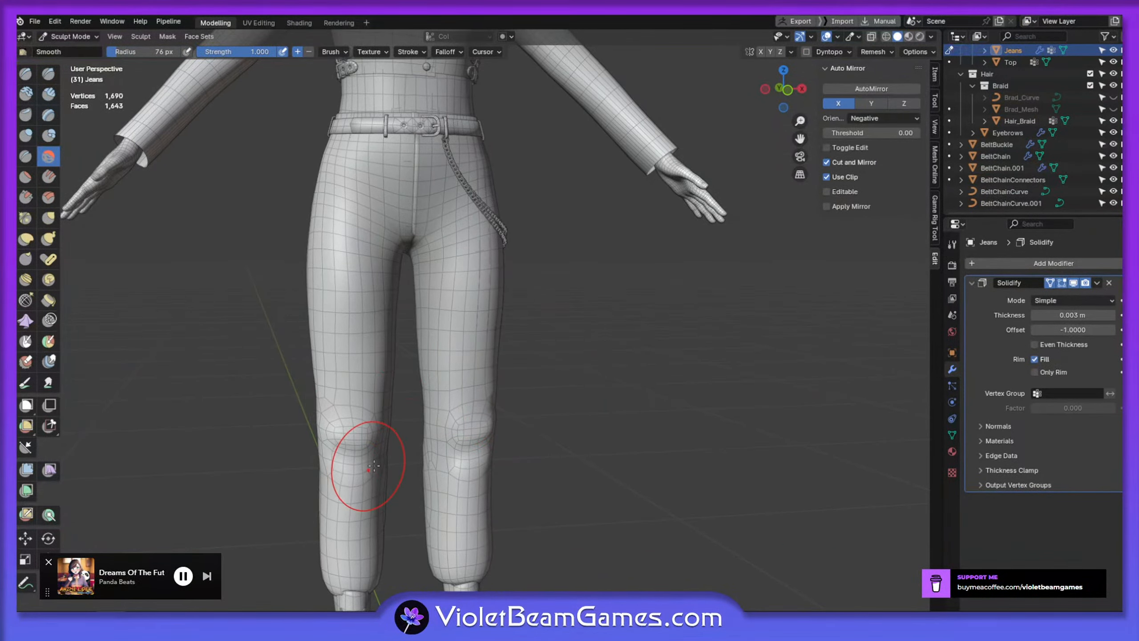
{"action": "middle_click_drag", "start_coordinate": [374, 466], "coordinate": [406, 471]}
{"action": "scroll", "coordinate": [406, 469], "scroll_direction": "down", "scroll_amount": 2}
{"action": "mouse_move", "coordinate": [387, 339]}
{"action": "middle_mouse_down"}
{"action": "mouse_move", "coordinate": [384, 359]}
{"action": "mouse_move", "coordinate": [306, 379]}
{"action": "mouse_move", "coordinate": [341, 317]}
{"action": "middle_mouse_up"}
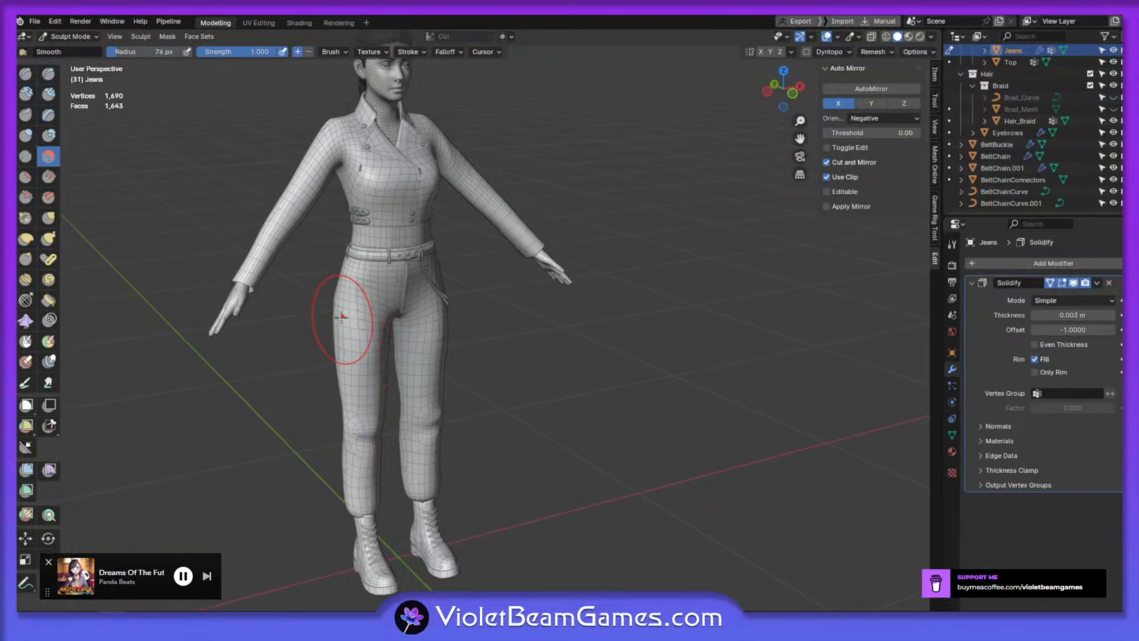
Lower the Smooth brush strength, and adjust the outer thigh from the side with a 74 px Grab brush
{"action": "left_click", "coordinate": [334, 51]}
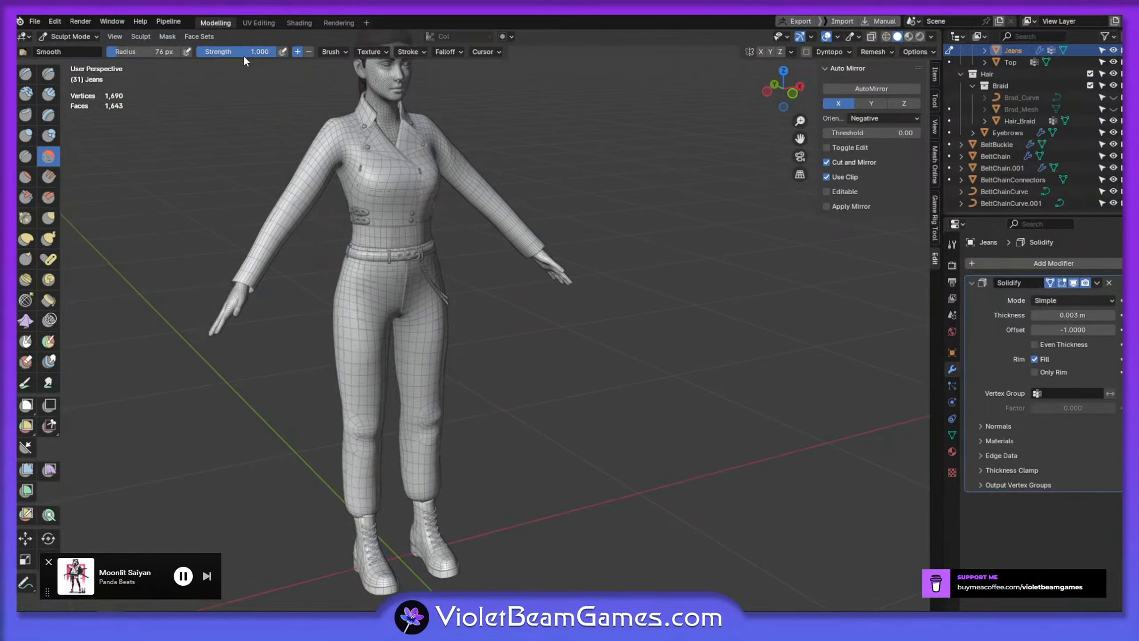
{"action": "left_click_drag", "start_coordinate": [243, 53], "coordinate": [185, 57]}
{"action": "mouse_move", "coordinate": [379, 359]}
{"action": "middle_mouse_down"}
{"action": "mouse_move", "coordinate": [356, 369]}
{"action": "mouse_move", "coordinate": [386, 355]}
{"action": "mouse_move", "coordinate": [368, 368]}
{"action": "middle_mouse_up"}
{"action": "key", "text": "g"}
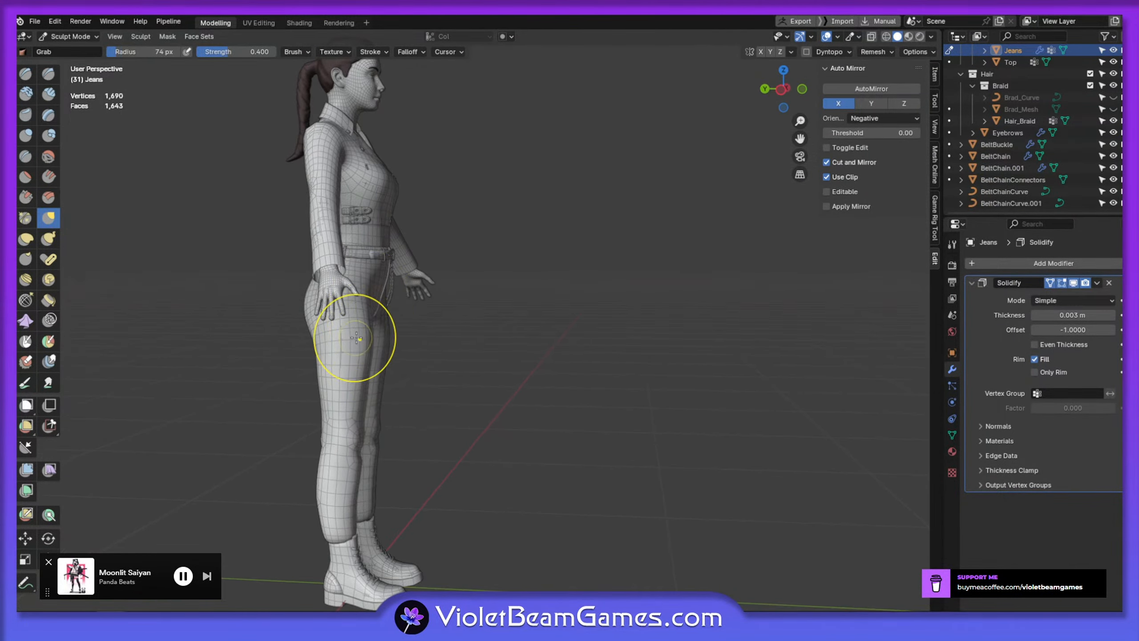
{"action": "left_click_drag", "start_coordinate": [357, 337], "coordinate": [368, 308]}
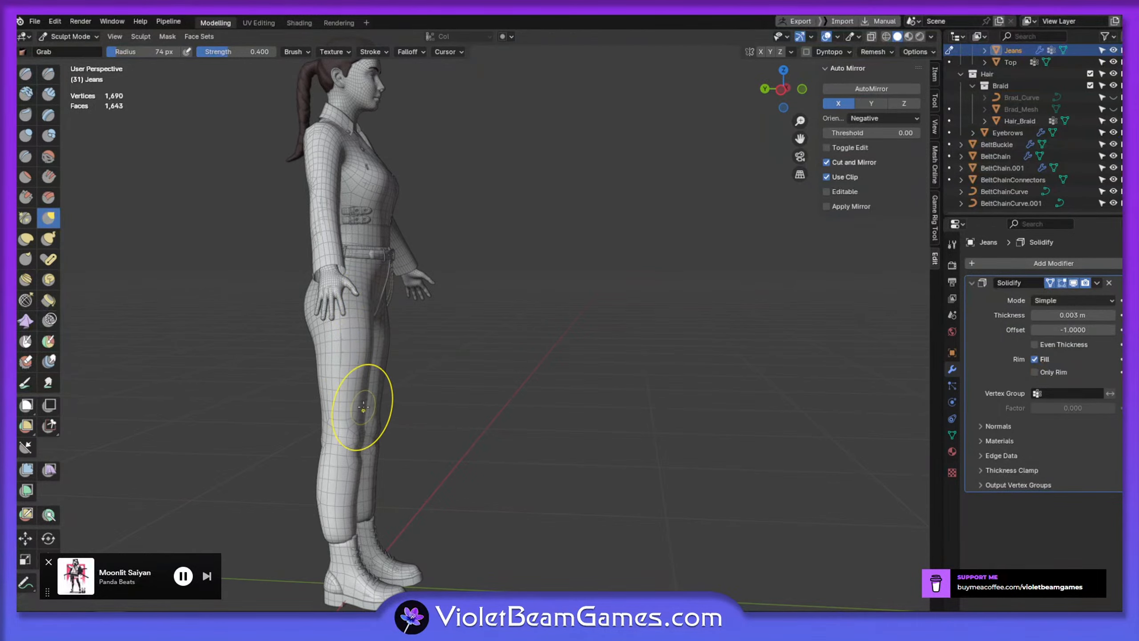
Reshape the inner knees and lower legs down to the hems with Grab brush radii of 38, 64 and 43 px
{"action": "mouse_move", "coordinate": [364, 408]}
{"action": "middle_mouse_down"}
{"action": "mouse_move", "coordinate": [358, 444]}
{"action": "mouse_move", "coordinate": [316, 435]}
{"action": "mouse_move", "coordinate": [419, 483]}
{"action": "middle_mouse_up"}
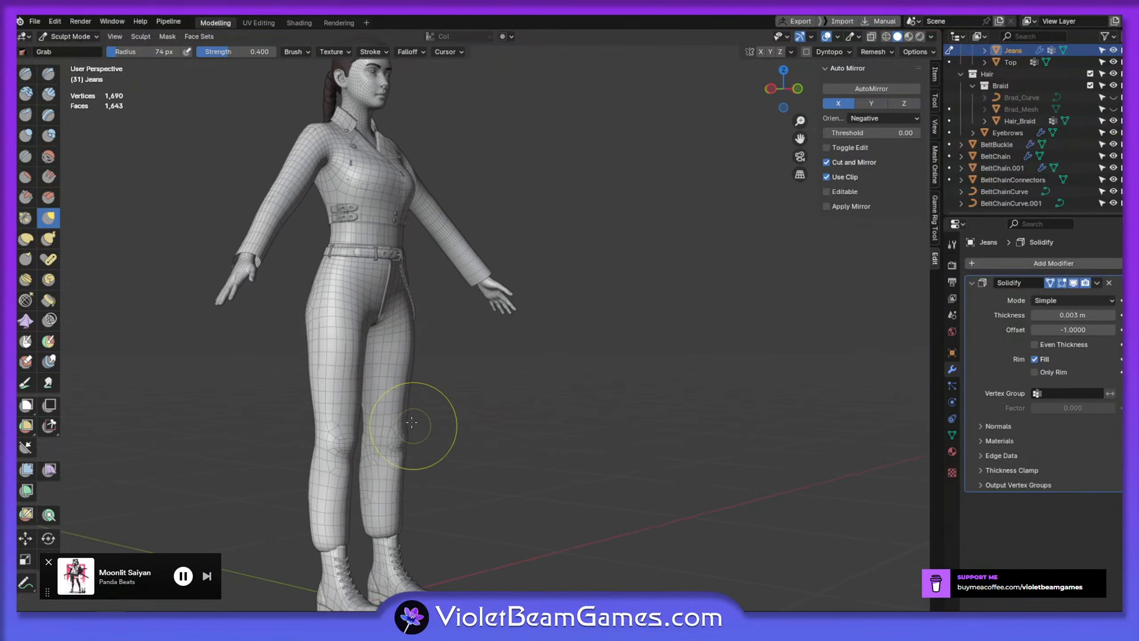
{"action": "scroll", "coordinate": [343, 376], "scroll_direction": "up", "scroll_amount": 3}
{"action": "key", "text": "f"}
{"action": "left_click", "coordinate": [399, 433]}
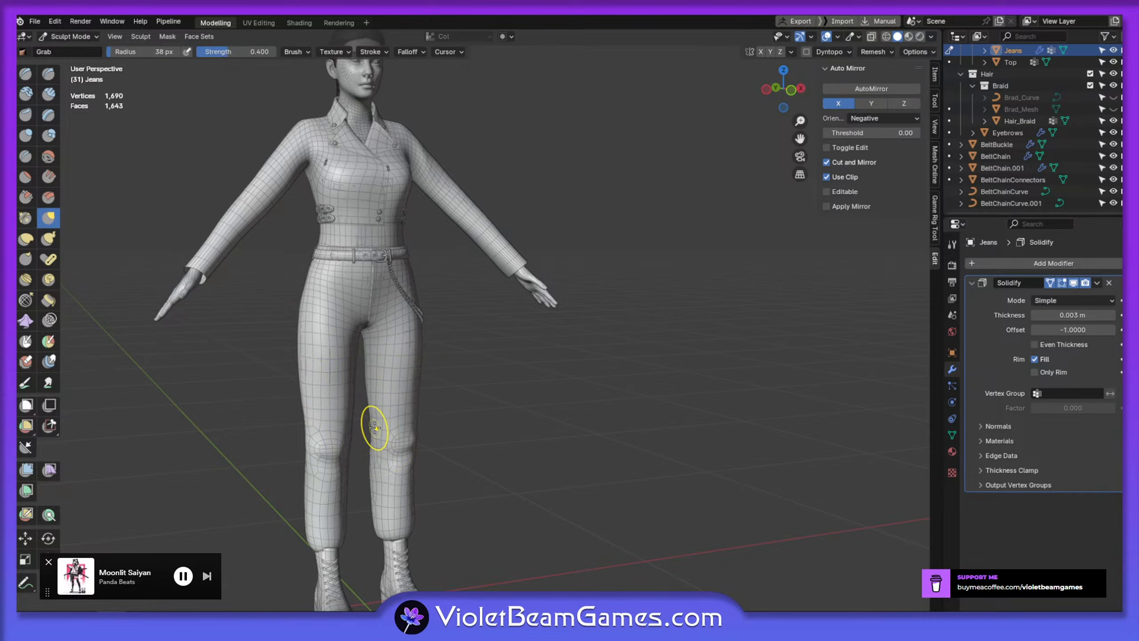
{"action": "middle_click_drag", "start_coordinate": [385, 472], "coordinate": [425, 393], "text": "shift"}
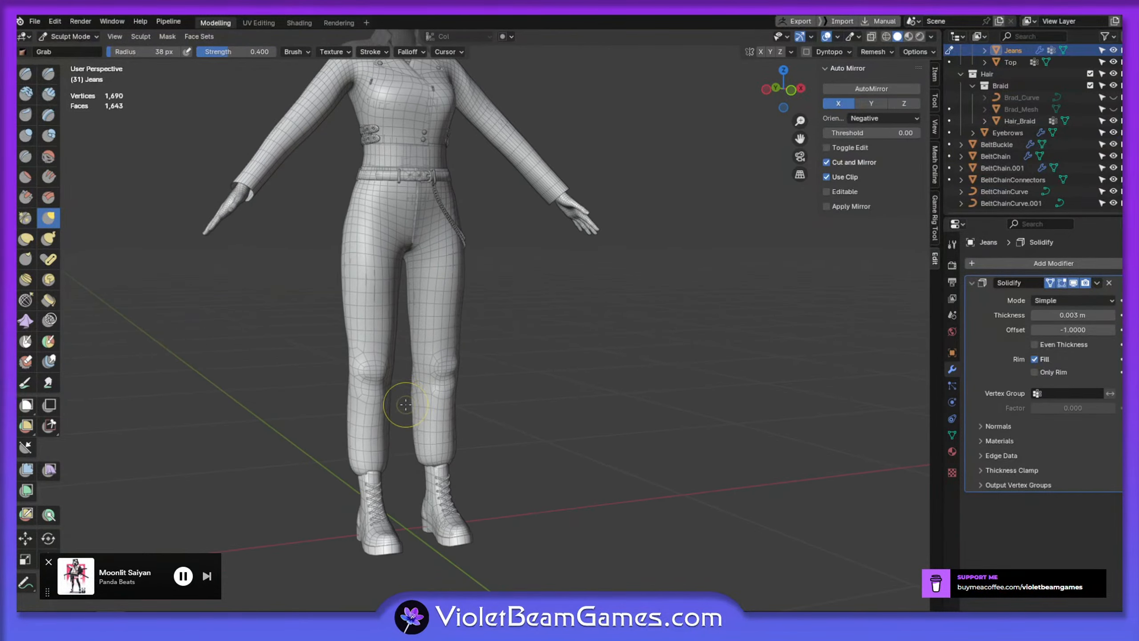
{"action": "key", "text": "f"}
{"action": "left_click", "coordinate": [419, 380]}
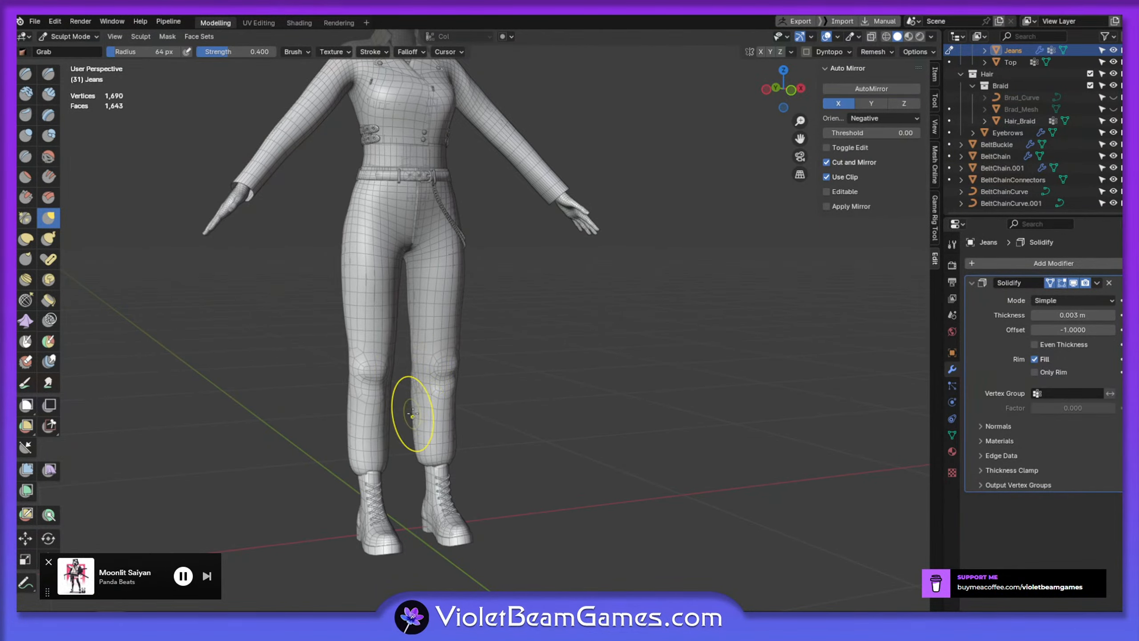
{"action": "key", "text": "f"}
{"action": "left_click", "coordinate": [415, 457]}
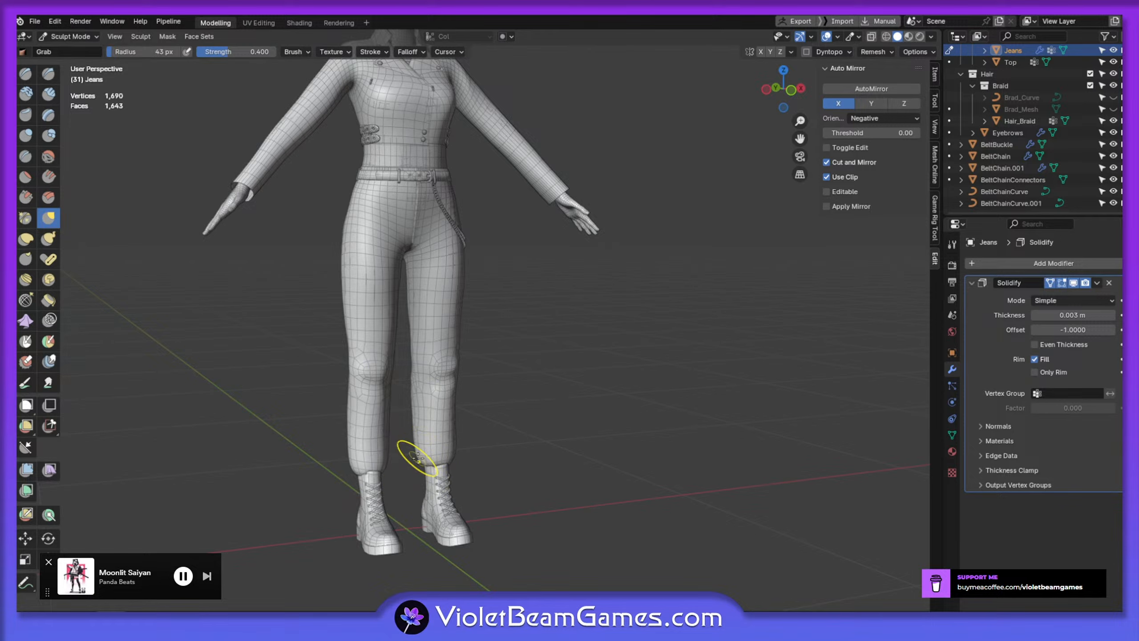
Adjust the backs of the jeans' legs from several rear angles with a 75 px Grab brush
{"action": "mouse_move", "coordinate": [411, 442]}
{"action": "middle_mouse_down"}
{"action": "mouse_move", "coordinate": [444, 447]}
{"action": "mouse_move", "coordinate": [421, 448]}
{"action": "mouse_move", "coordinate": [436, 455]}
{"action": "mouse_move", "coordinate": [416, 434]}
{"action": "mouse_move", "coordinate": [424, 404]}
{"action": "middle_mouse_up"}
{"action": "key", "text": "f"}
{"action": "left_click", "coordinate": [442, 417]}
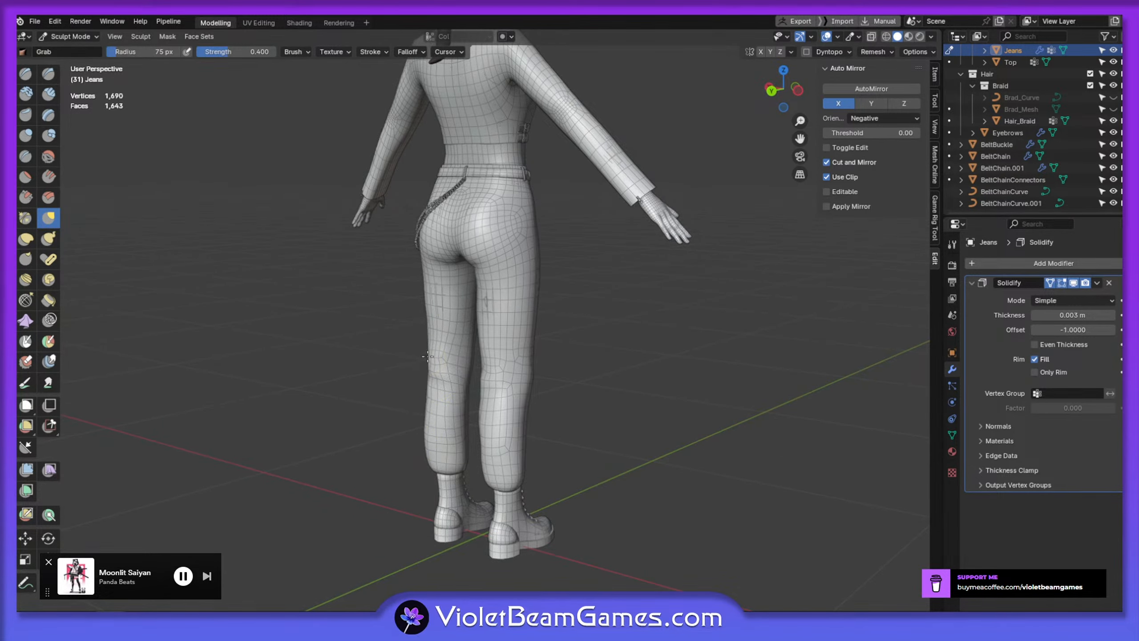
{"action": "mouse_move", "coordinate": [428, 357]}
{"action": "middle_mouse_down"}
{"action": "mouse_move", "coordinate": [431, 343]}
{"action": "mouse_move", "coordinate": [534, 376]}
{"action": "mouse_move", "coordinate": [483, 346]}
{"action": "middle_mouse_up"}
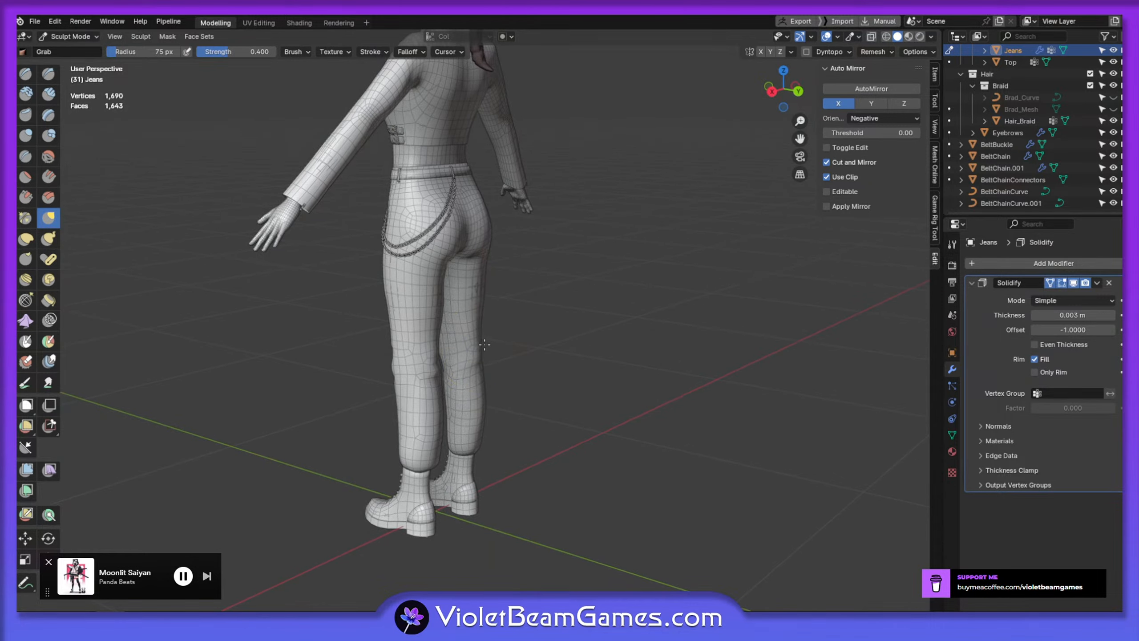
{"action": "middle_click_drag", "start_coordinate": [485, 294], "coordinate": [494, 351]}
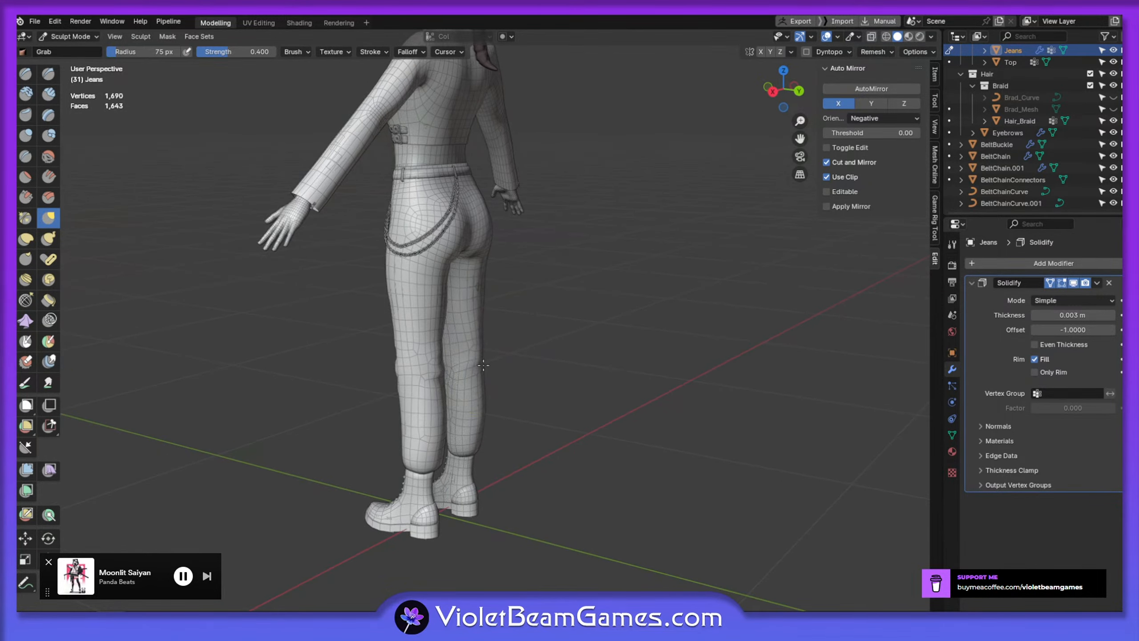
{"action": "middle_click_drag", "start_coordinate": [488, 420], "coordinate": [480, 463]}
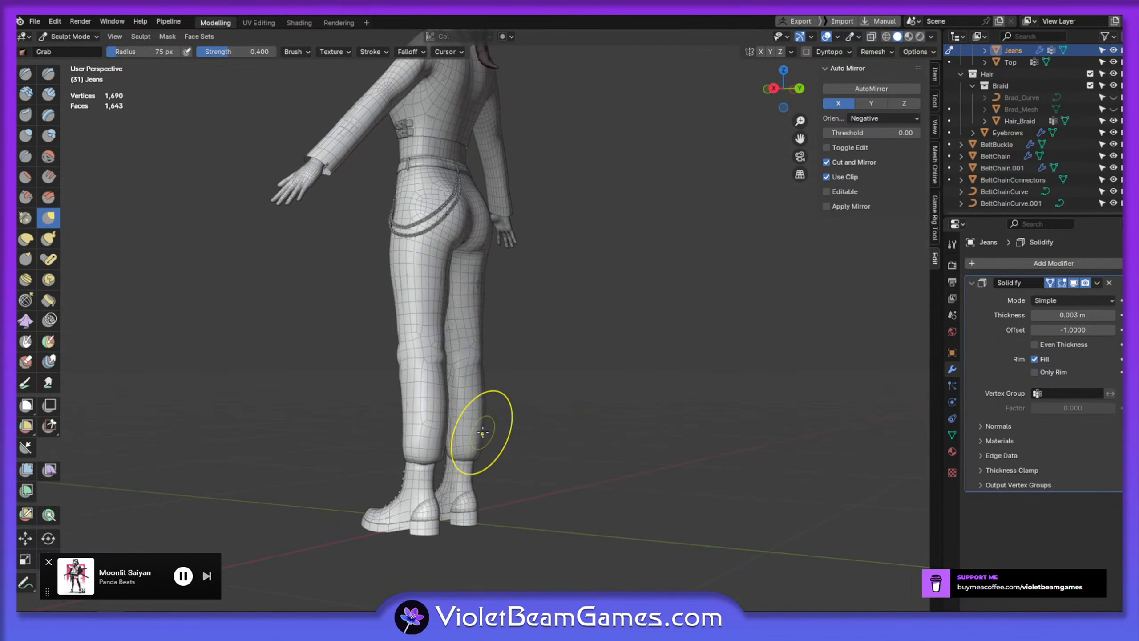
{"action": "mouse_move", "coordinate": [483, 407]}
{"action": "middle_mouse_down"}
{"action": "mouse_move", "coordinate": [480, 434]}
{"action": "mouse_move", "coordinate": [519, 410]}
{"action": "mouse_move", "coordinate": [471, 394]}
{"action": "mouse_move", "coordinate": [454, 410]}
{"action": "middle_mouse_up"}
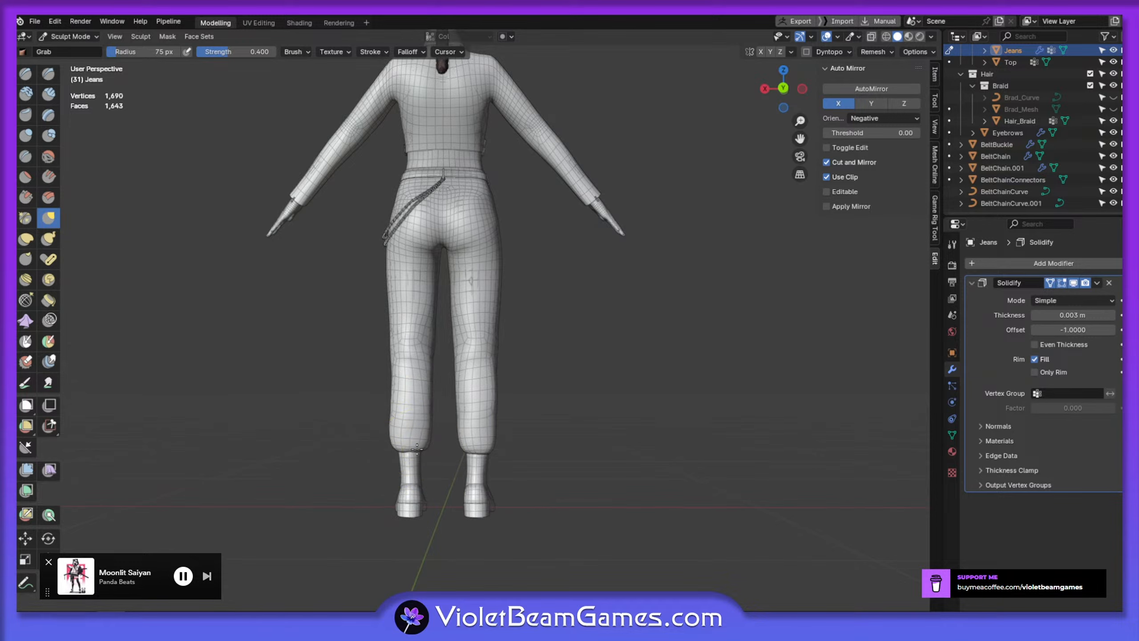
Refine the lower legs and knees of the jeans from the front with a 65 px Grab brush
{"action": "mouse_move", "coordinate": [467, 448]}
{"action": "middle_mouse_down"}
{"action": "mouse_move", "coordinate": [440, 452]}
{"action": "mouse_move", "coordinate": [476, 442]}
{"action": "mouse_move", "coordinate": [379, 458]}
{"action": "mouse_move", "coordinate": [507, 478]}
{"action": "middle_mouse_up"}
{"action": "key", "text": "f"}
{"action": "left_click", "coordinate": [483, 438]}
{"action": "scroll", "coordinate": [501, 512], "scroll_direction": "up", "scroll_amount": 2}
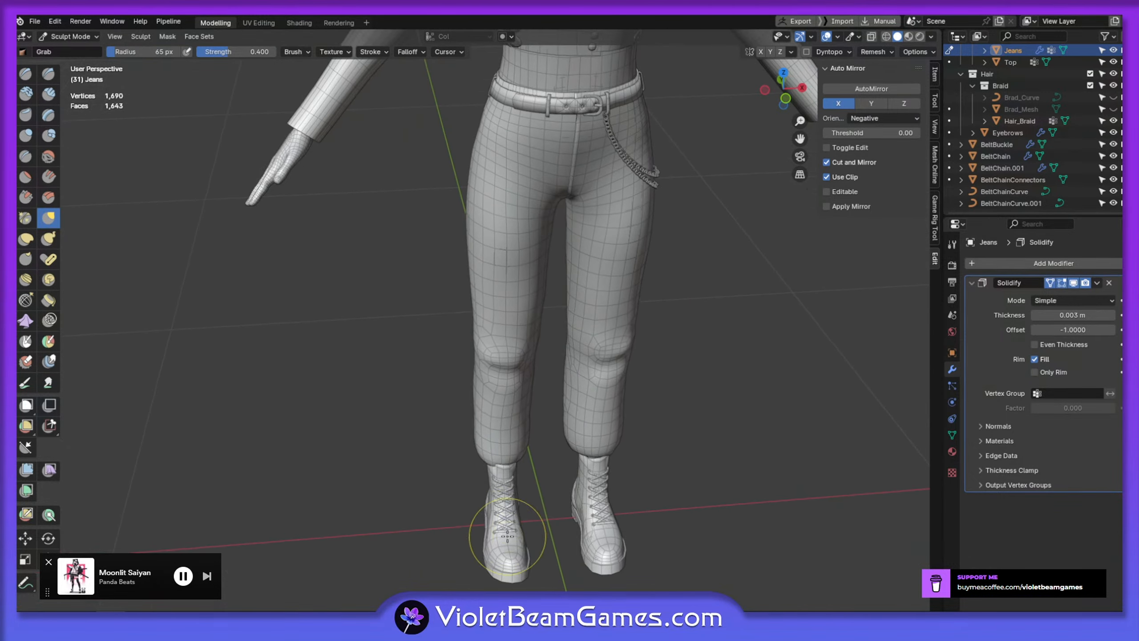
{"action": "mouse_move", "coordinate": [503, 529]}
{"action": "middle_mouse_down"}
{"action": "mouse_move", "coordinate": [514, 448]}
{"action": "mouse_move", "coordinate": [507, 472]}
{"action": "mouse_move", "coordinate": [531, 448]}
{"action": "middle_mouse_up"}
{"action": "scroll", "coordinate": [505, 458], "scroll_direction": "up", "scroll_amount": 1}
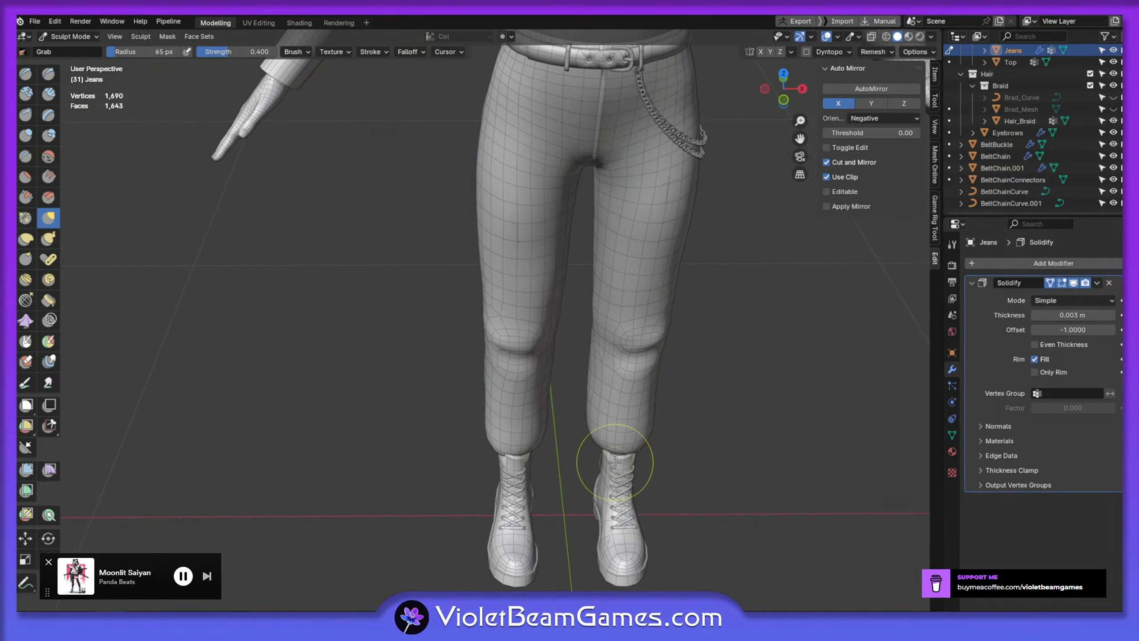
{"action": "mouse_move", "coordinate": [623, 472]}
{"action": "middle_mouse_down"}
{"action": "mouse_move", "coordinate": [611, 458]}
{"action": "mouse_move", "coordinate": [618, 447]}
{"action": "mouse_move", "coordinate": [646, 463]}
{"action": "middle_mouse_up"}
{"action": "scroll", "coordinate": [648, 463], "scroll_direction": "down", "scroll_amount": 2}
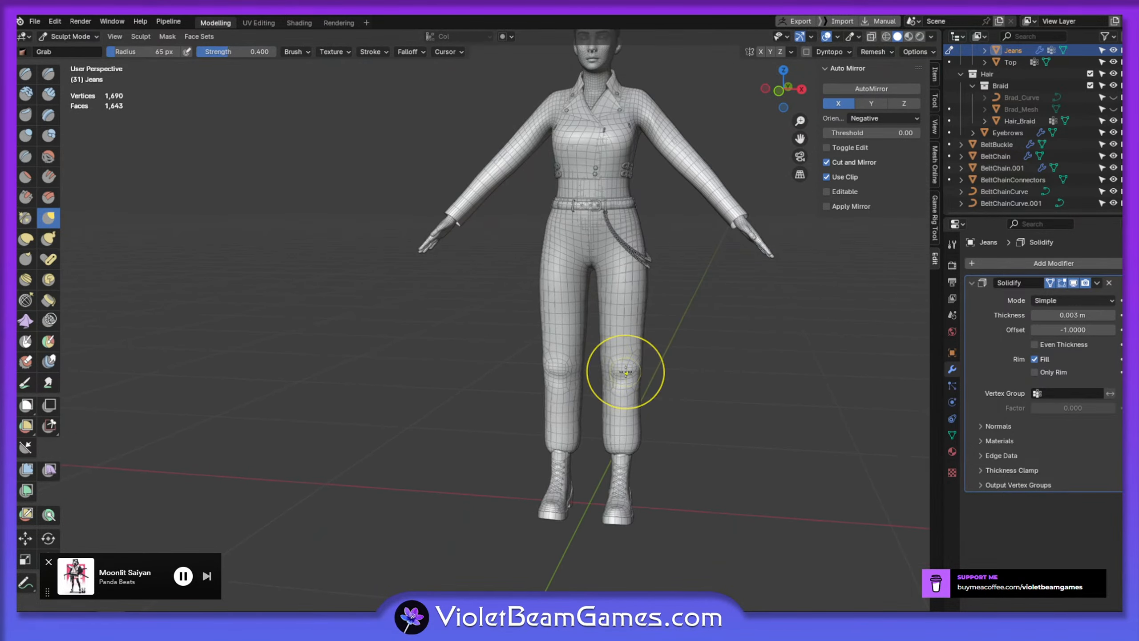
{"action": "mouse_move", "coordinate": [617, 372]}
{"action": "middle_mouse_down"}
{"action": "mouse_move", "coordinate": [612, 348]}
{"action": "mouse_move", "coordinate": [635, 312]}
{"action": "middle_mouse_up"}
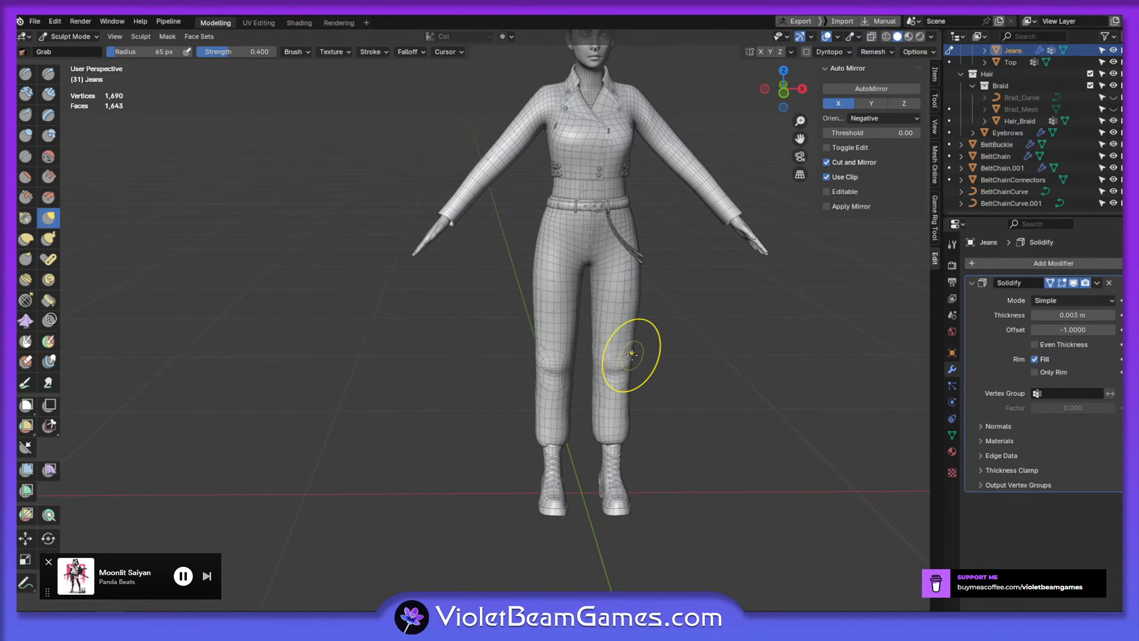
{"action": "mouse_move", "coordinate": [605, 359]}
{"action": "middle_mouse_down"}
{"action": "mouse_move", "coordinate": [641, 327]}
{"action": "mouse_move", "coordinate": [679, 258]}
{"action": "mouse_move", "coordinate": [509, 298]}
{"action": "middle_mouse_up"}
Turn off the wireframe overlay and return the jeans to Sculpt Mode
{"action": "key", "text": "Tab"}
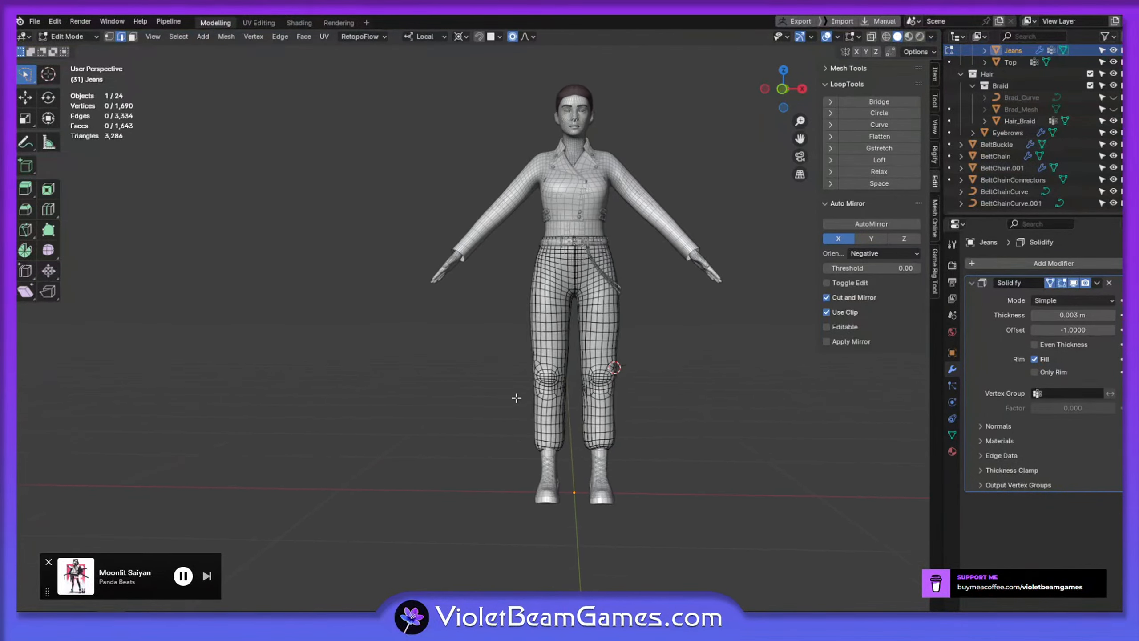
{"action": "left_click", "coordinate": [838, 37]}
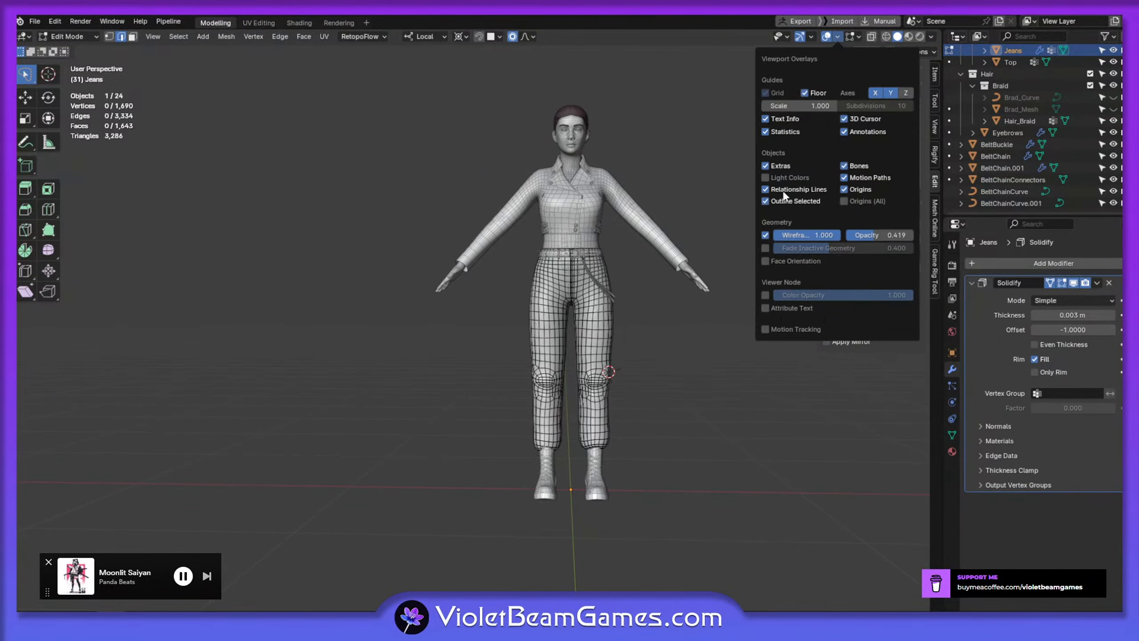
{"action": "left_click", "coordinate": [765, 234]}
{"action": "key", "text": "Tab"}
Shape the hems above the boots from front and back with Grab brush radii of 58 px and 95 px
{"action": "mouse_move", "coordinate": [691, 368]}
{"action": "middle_mouse_down"}
{"action": "mouse_move", "coordinate": [725, 395]}
{"action": "mouse_move", "coordinate": [654, 374]}
{"action": "middle_mouse_up"}
{"action": "scroll", "coordinate": [555, 483], "scroll_direction": "up", "scroll_amount": 4}
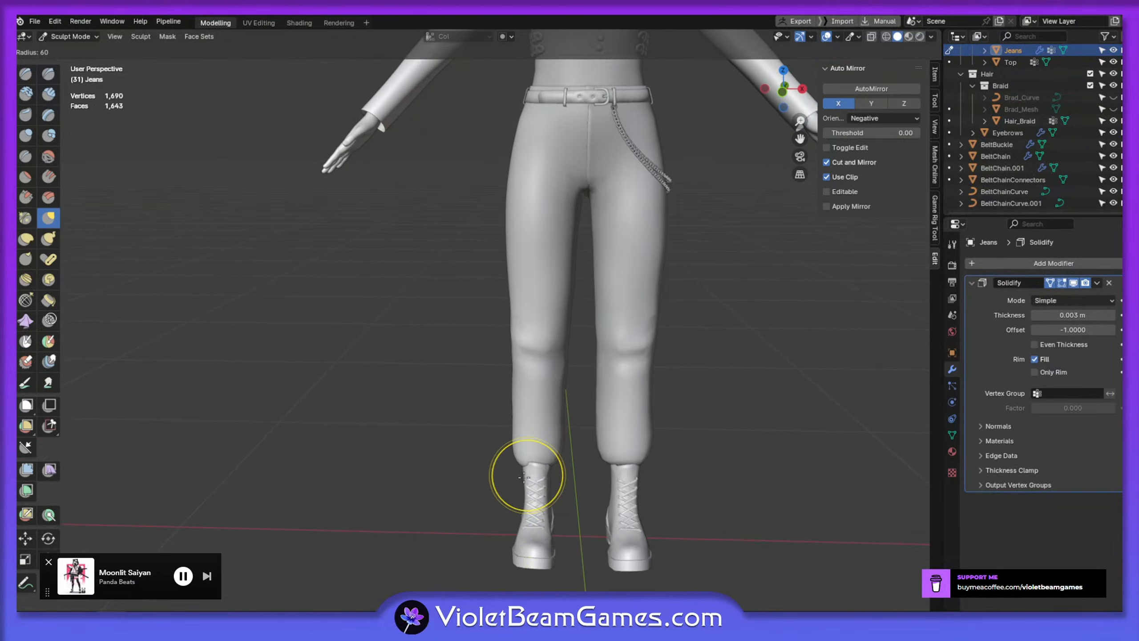
{"action": "middle_click_drag", "start_coordinate": [583, 461], "coordinate": [623, 467]}
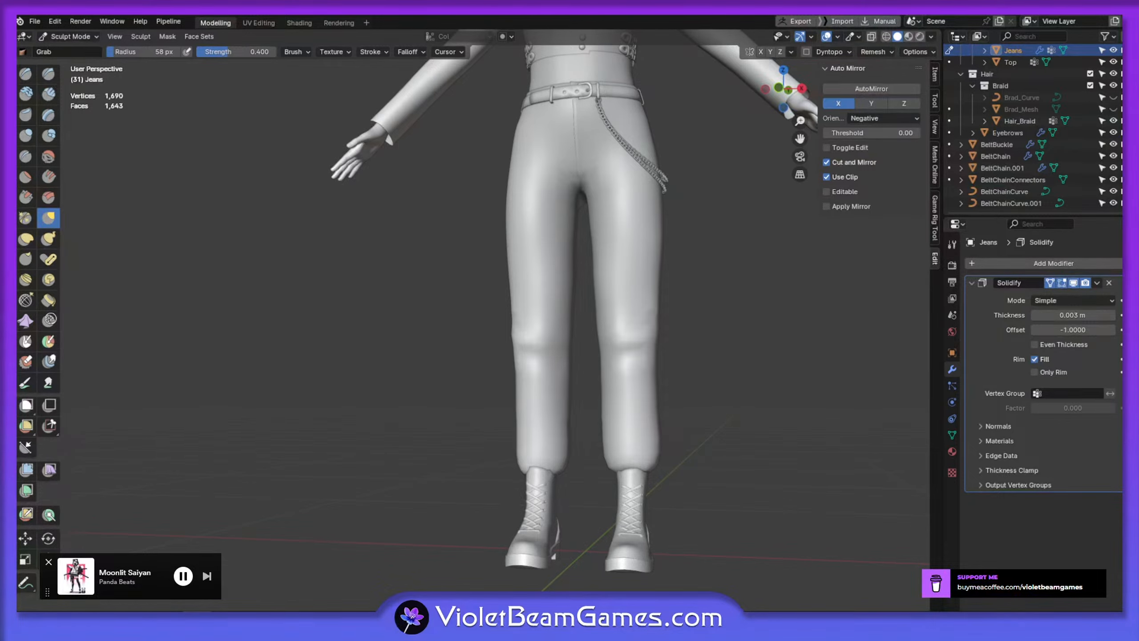
{"action": "middle_click_drag", "start_coordinate": [552, 499], "coordinate": [612, 497]}
{"action": "scroll", "coordinate": [533, 499], "scroll_direction": "up", "scroll_amount": 1}
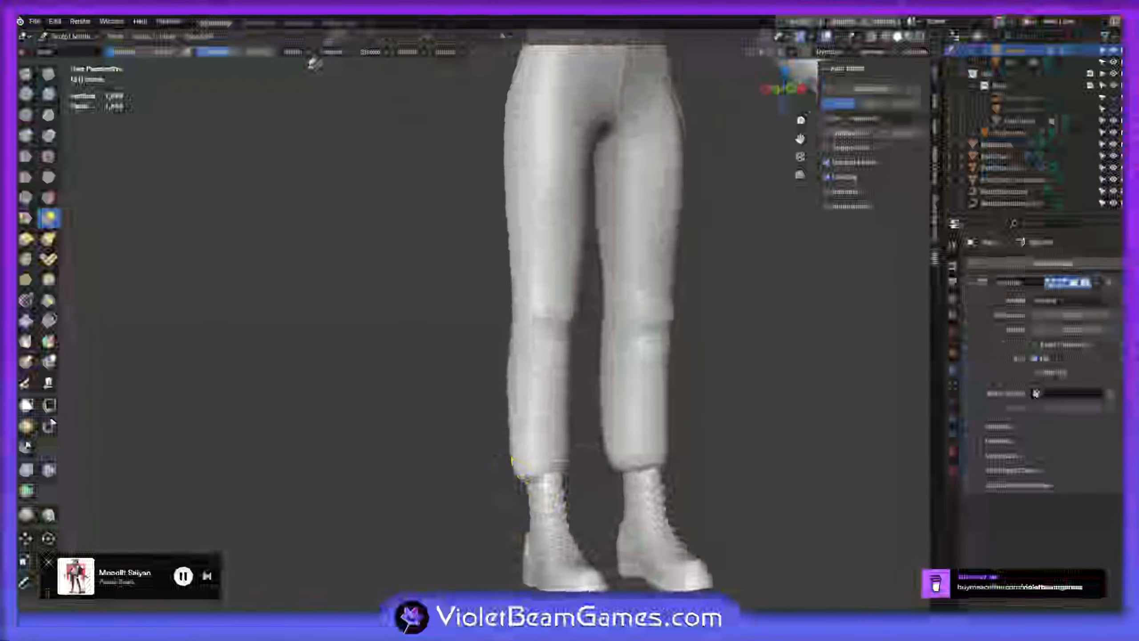
{"action": "mouse_move", "coordinate": [527, 476]}
{"action": "middle_mouse_down"}
{"action": "mouse_move", "coordinate": [509, 487]}
{"action": "mouse_move", "coordinate": [597, 476]}
{"action": "mouse_move", "coordinate": [560, 470]}
{"action": "middle_mouse_up"}
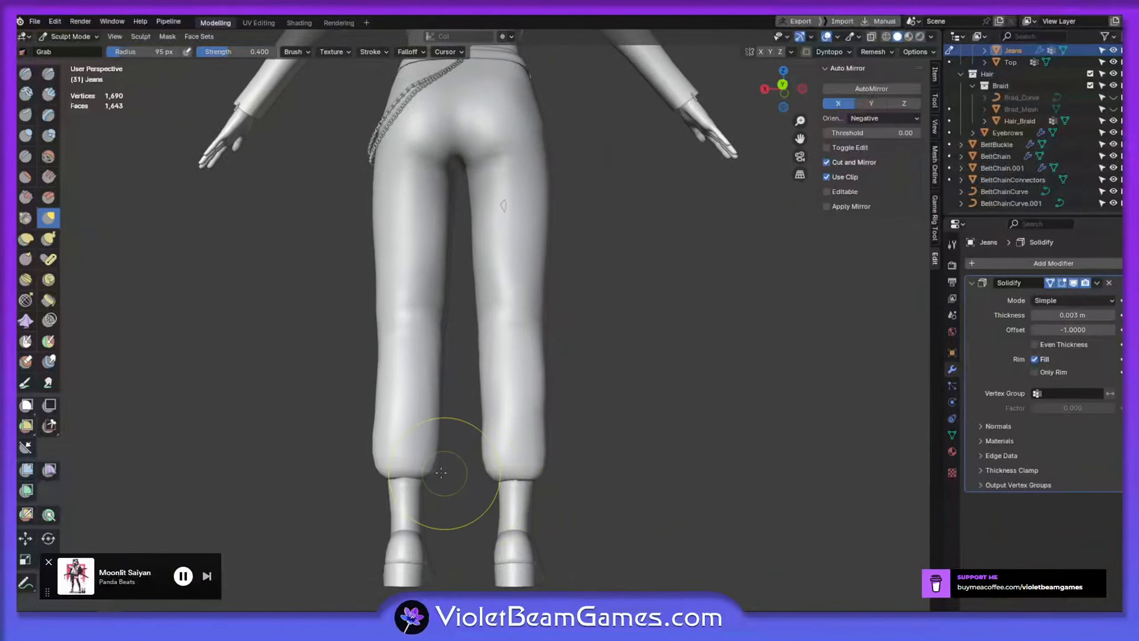
{"action": "mouse_move", "coordinate": [419, 480]}
{"action": "middle_mouse_down"}
{"action": "mouse_move", "coordinate": [432, 483]}
{"action": "mouse_move", "coordinate": [397, 469]}
{"action": "middle_mouse_up"}
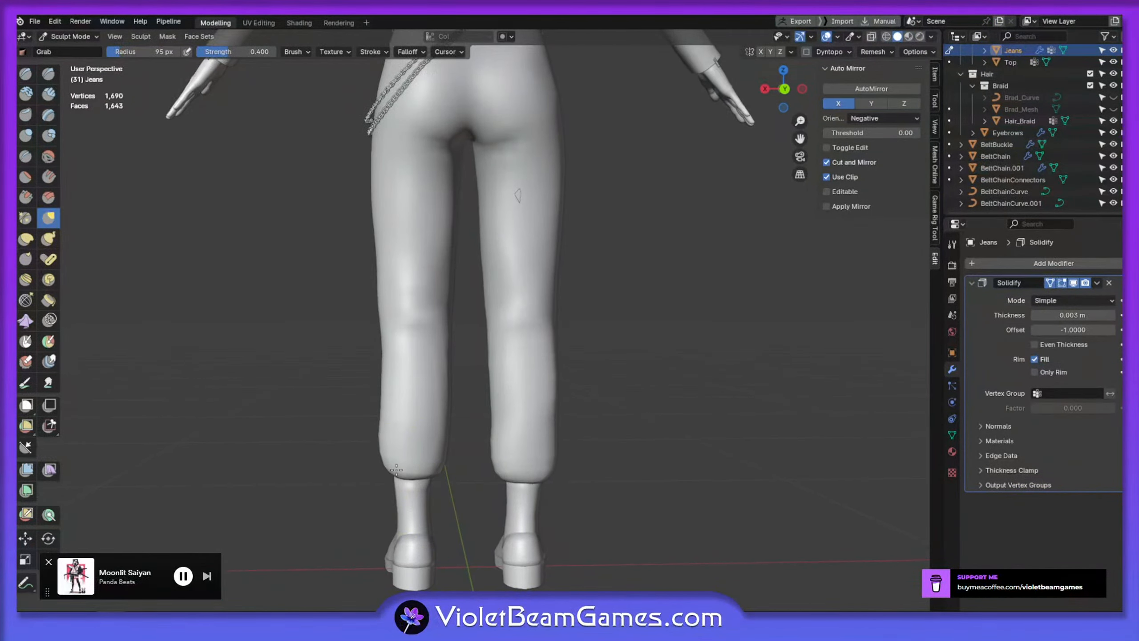
Refine the back of the lower legs and hems with Grab brush radii of 139 px and 90 px
{"action": "middle_click_drag", "start_coordinate": [496, 471], "coordinate": [559, 489]}
{"action": "key", "text": "f"}
{"action": "left_click", "coordinate": [562, 498]}
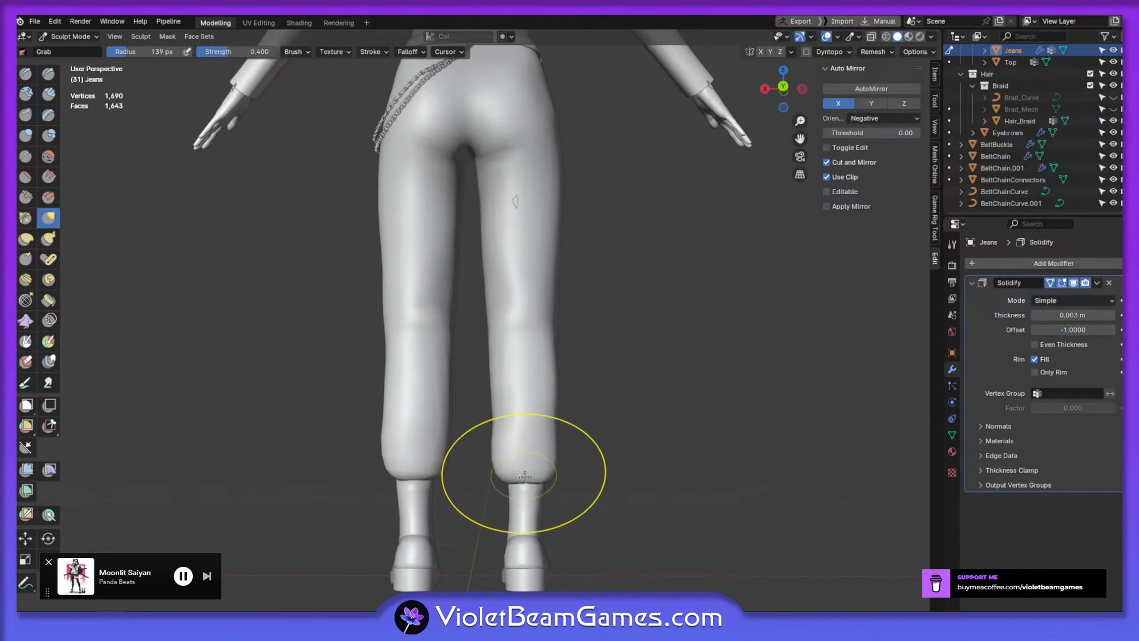
{"action": "mouse_move", "coordinate": [521, 470]}
{"action": "middle_mouse_down"}
{"action": "mouse_move", "coordinate": [727, 474]}
{"action": "mouse_move", "coordinate": [530, 474]}
{"action": "mouse_move", "coordinate": [643, 488]}
{"action": "mouse_move", "coordinate": [605, 473]}
{"action": "mouse_move", "coordinate": [519, 485]}
{"action": "mouse_move", "coordinate": [502, 507]}
{"action": "middle_mouse_up"}
{"action": "key", "text": "f"}
{"action": "left_click", "coordinate": [584, 483]}
{"action": "scroll", "coordinate": [603, 476], "scroll_direction": "down", "scroll_amount": 1}
{"action": "scroll", "coordinate": [521, 522], "scroll_direction": "down", "scroll_amount": 3}
{"action": "mouse_move", "coordinate": [530, 361]}
{"action": "middle_mouse_down"}
{"action": "mouse_move", "coordinate": [562, 498]}
{"action": "mouse_move", "coordinate": [593, 527]}
{"action": "mouse_move", "coordinate": [582, 501]}
{"action": "mouse_move", "coordinate": [619, 480]}
{"action": "mouse_move", "coordinate": [565, 498]}
{"action": "middle_mouse_up"}
{"action": "scroll", "coordinate": [582, 500], "scroll_direction": "up", "scroll_amount": 2}
{"action": "scroll", "coordinate": [570, 506], "scroll_direction": "up", "scroll_amount": 3}
Switch from sculpting the jeans to Object Mode and select the boots
{"action": "key", "text": "Tab"}
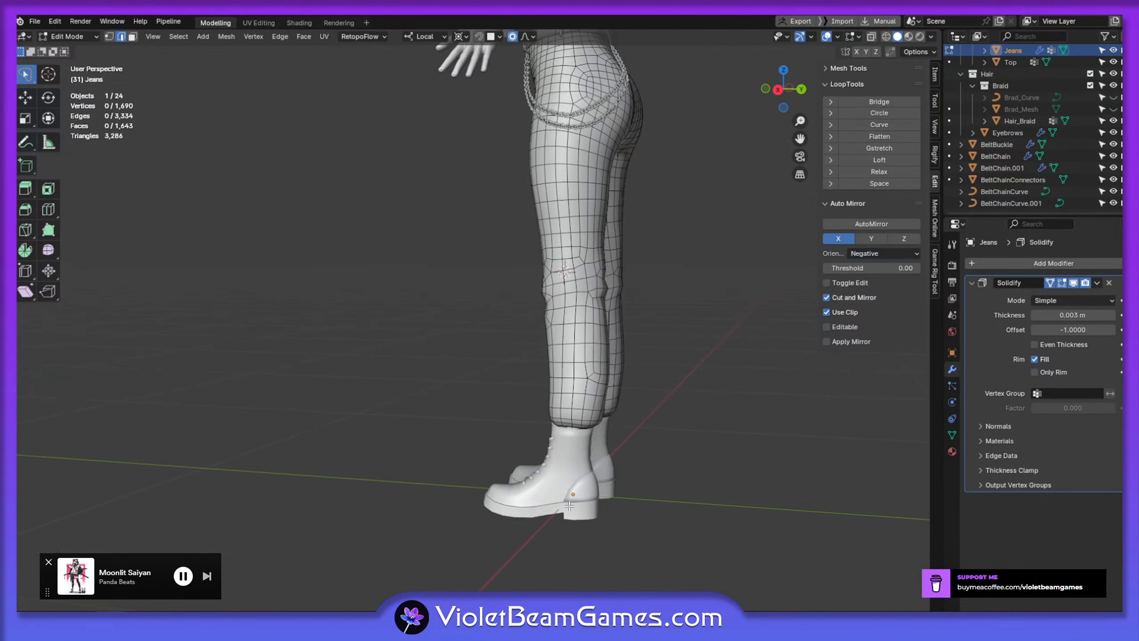
{"action": "key", "text": "Tab"}
{"action": "left_click", "coordinate": [83, 37]}
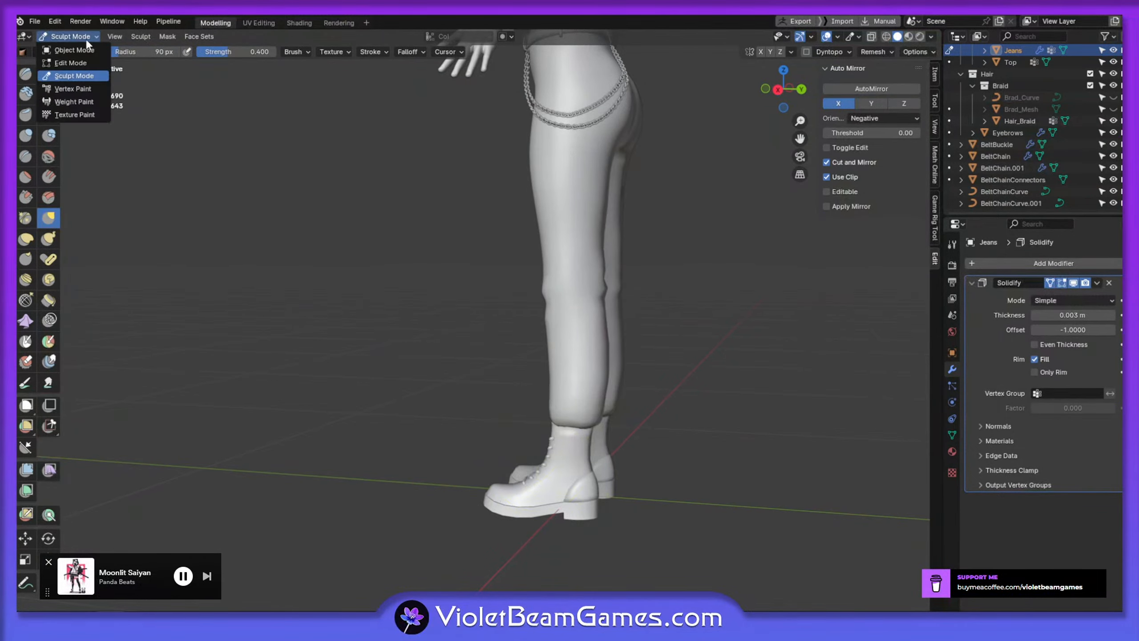
{"action": "left_click", "coordinate": [65, 49]}
{"action": "middle_click_drag", "start_coordinate": [549, 512], "coordinate": [693, 520]}
{"action": "left_click", "coordinate": [577, 521]}
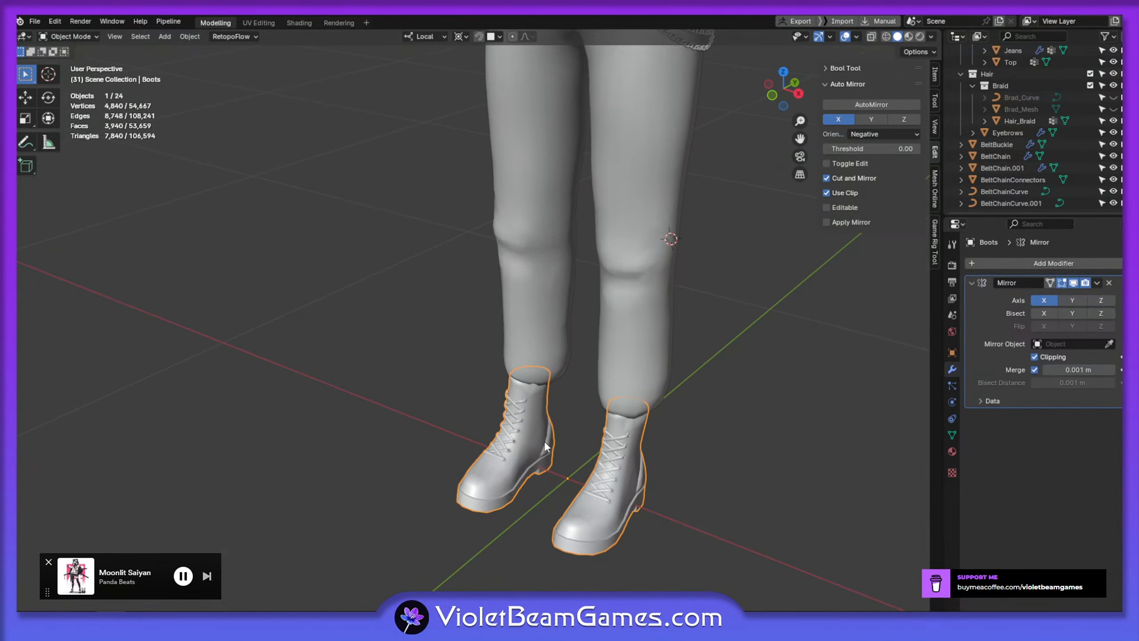
Move the entire boot mesh about 0.003 m along Y in Edit Mode to align it under the hem
{"action": "middle_click_drag", "start_coordinate": [545, 441], "coordinate": [651, 511]}
{"action": "key", "text": "Tab"}
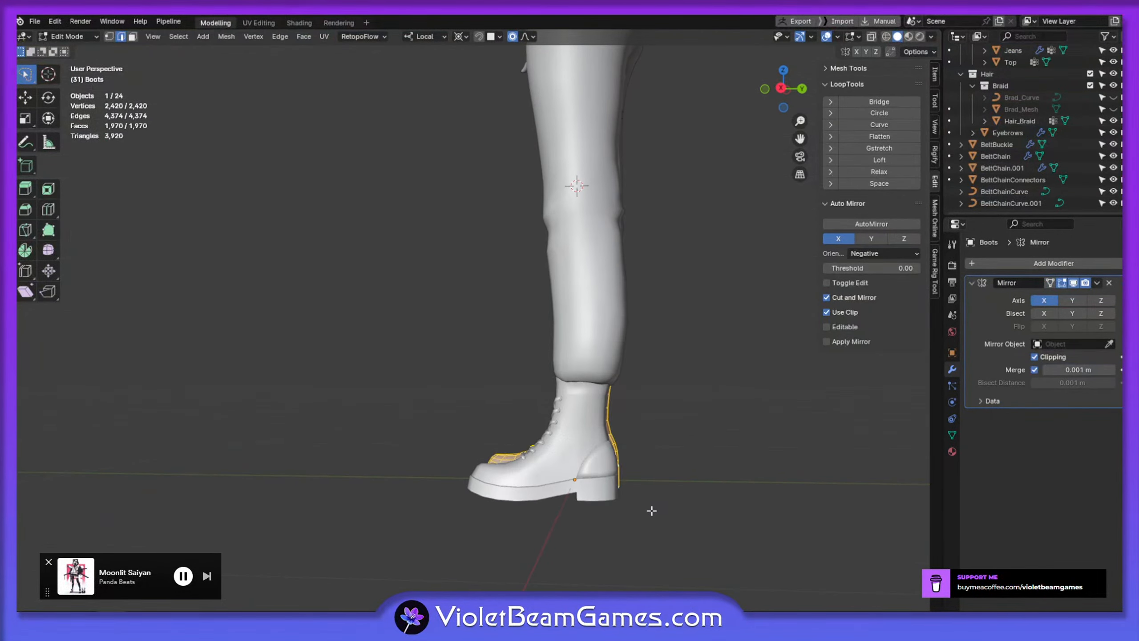
{"action": "key", "text": "g"}
{"action": "key", "text": "y"}
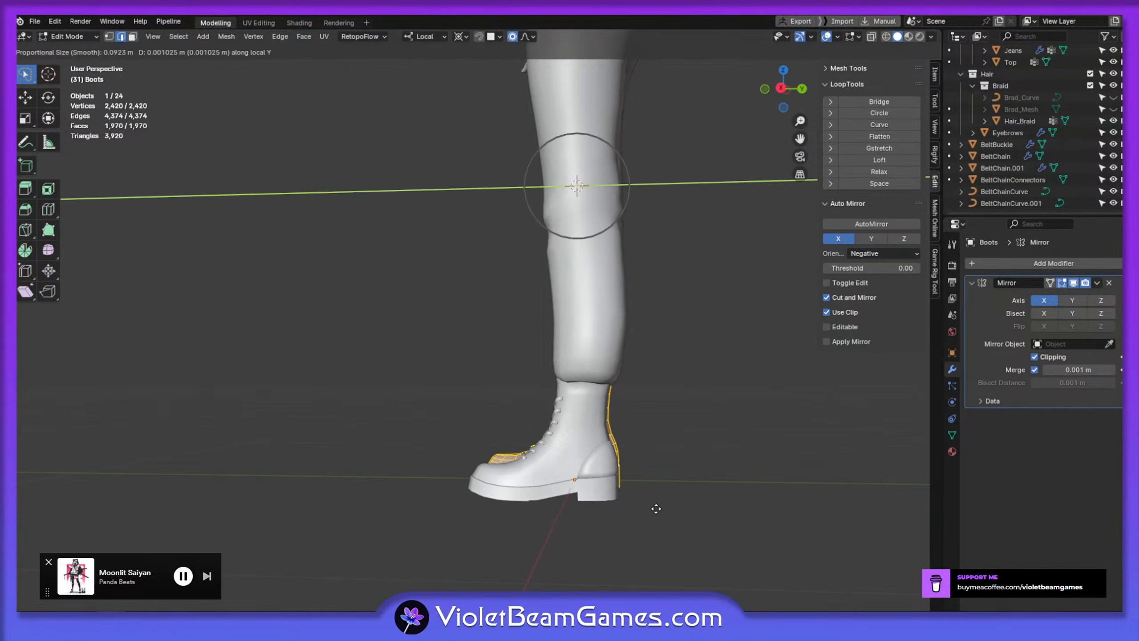
{"action": "left_click", "coordinate": [658, 509]}
{"action": "middle_click_drag", "start_coordinate": [658, 509], "coordinate": [750, 547]}
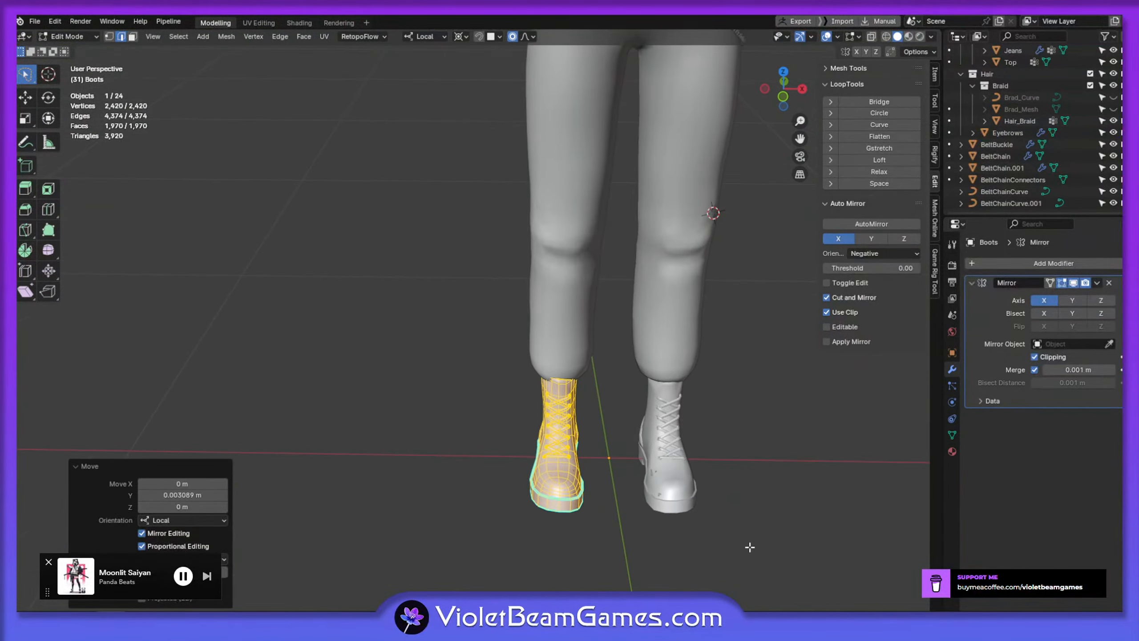
Deselect the boot mesh and switch the boots from Edit Mode to Sculpt Mode
{"action": "left_click", "coordinate": [748, 545]}
{"action": "middle_click_drag", "start_coordinate": [642, 471], "coordinate": [649, 503]}
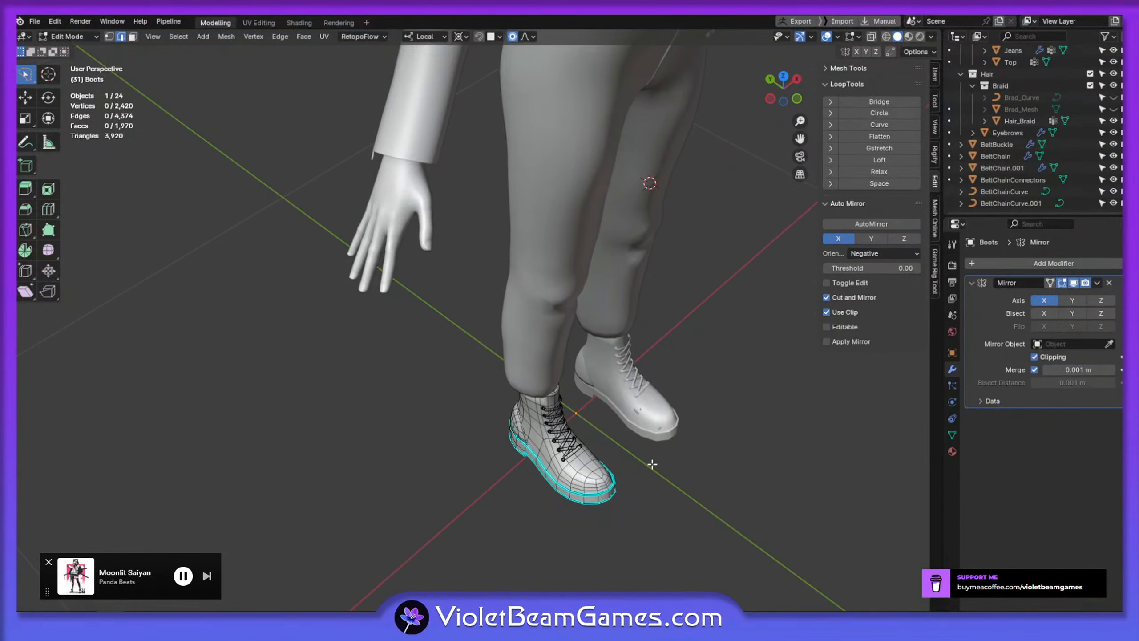
{"action": "middle_click_drag", "start_coordinate": [652, 464], "coordinate": [578, 470]}
{"action": "left_click", "coordinate": [70, 37]}
{"action": "left_click", "coordinate": [65, 73]}
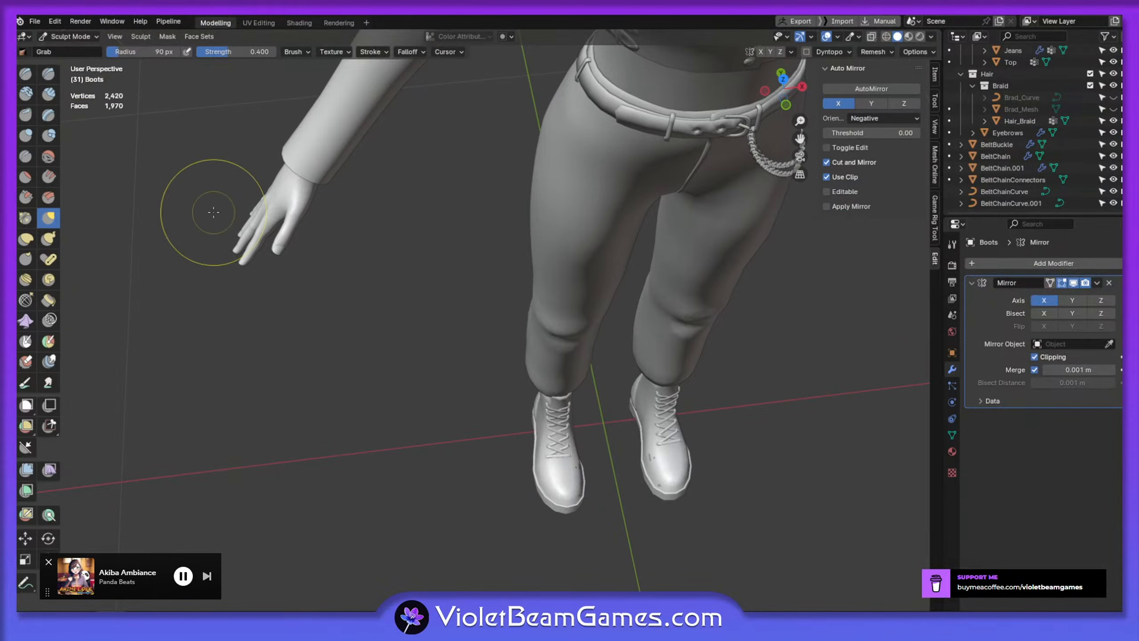
Adjust the toe area of the boots with Grab brush radii of 170 px and 97 px
{"action": "key", "text": "f"}
{"action": "left_click", "coordinate": [577, 483]}
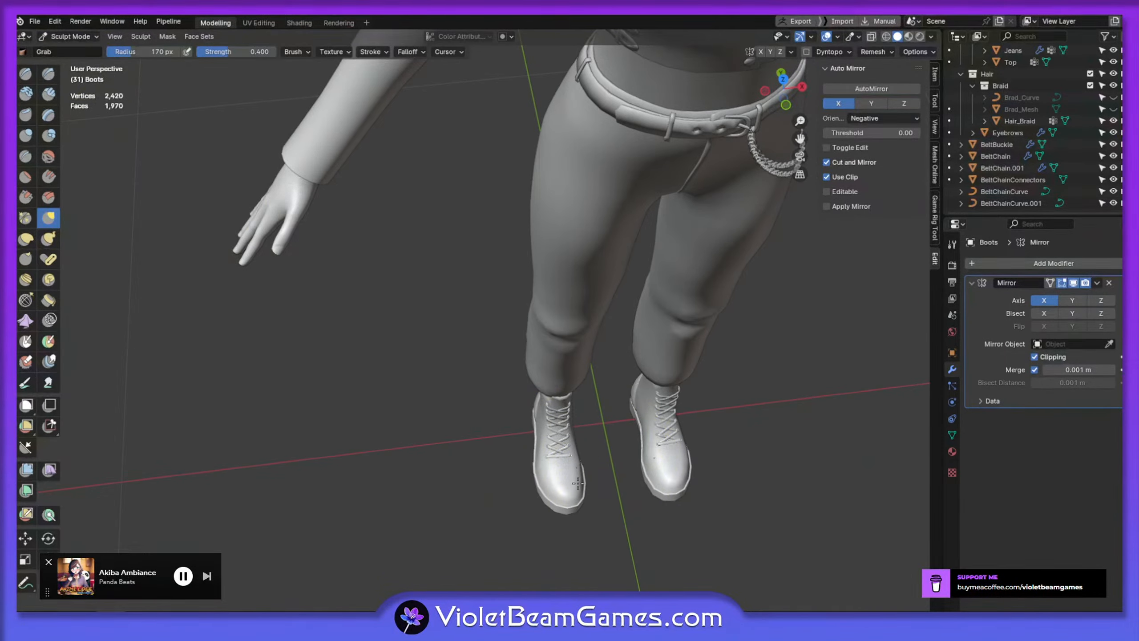
{"action": "mouse_move", "coordinate": [577, 483]}
{"action": "middle_mouse_down"}
{"action": "mouse_move", "coordinate": [568, 512]}
{"action": "mouse_move", "coordinate": [552, 498]}
{"action": "middle_mouse_up"}
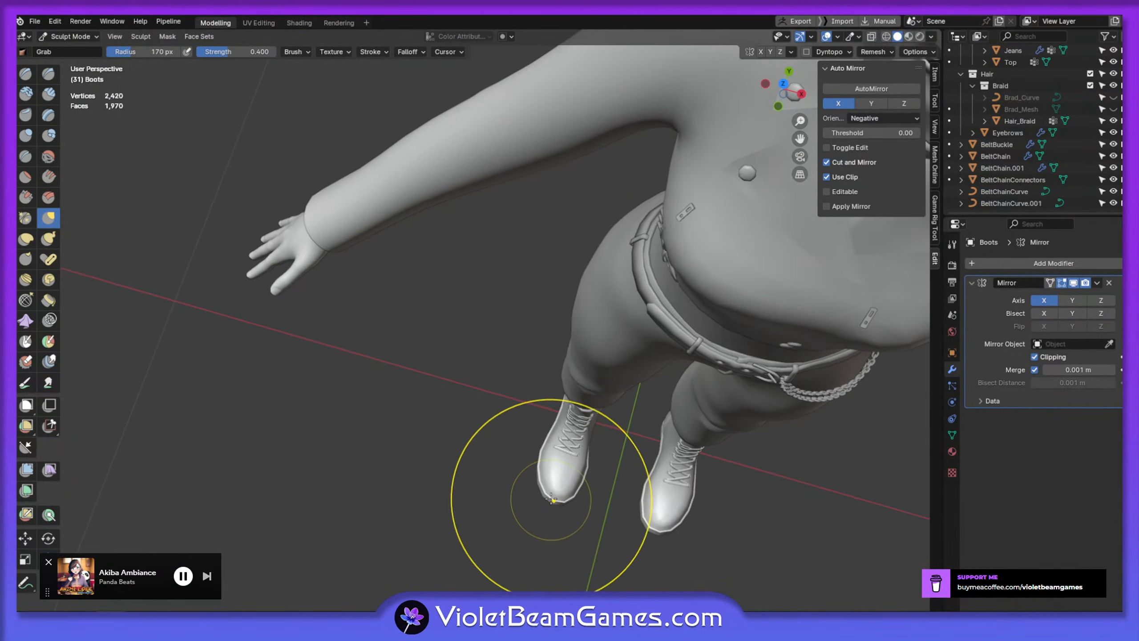
{"action": "key", "text": "f"}
{"action": "left_click", "coordinate": [588, 476]}
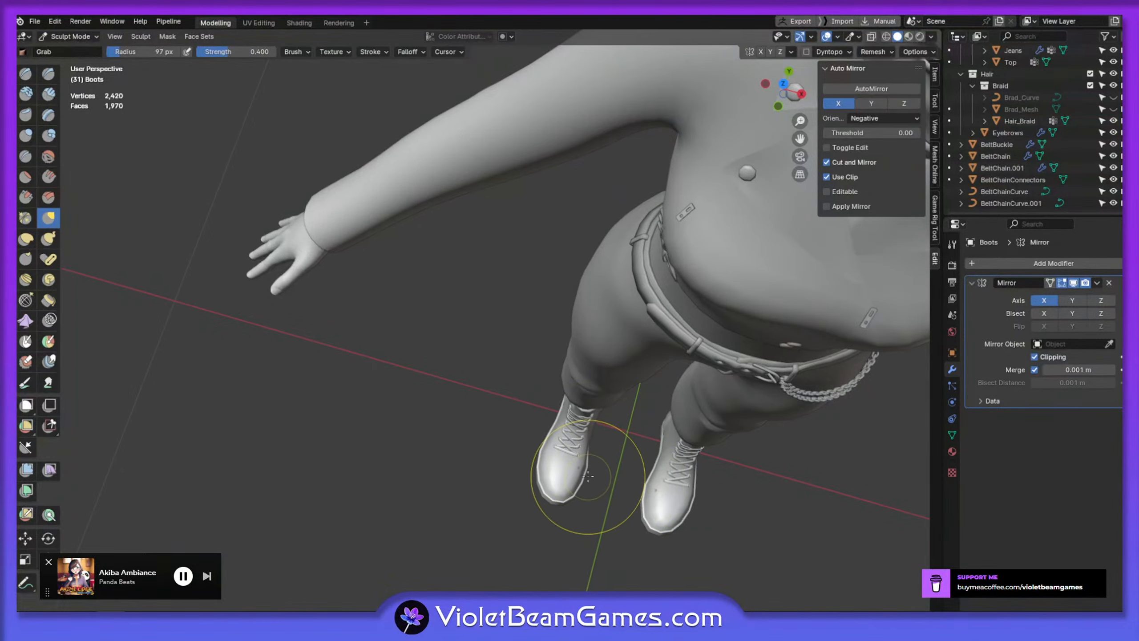
{"action": "mouse_move", "coordinate": [588, 476]}
{"action": "middle_mouse_down"}
{"action": "mouse_move", "coordinate": [578, 454]}
{"action": "mouse_move", "coordinate": [586, 532]}
{"action": "mouse_move", "coordinate": [686, 495]}
{"action": "middle_mouse_up"}
{"action": "key", "text": "Tab"}
{"action": "key", "text": "Tab"}
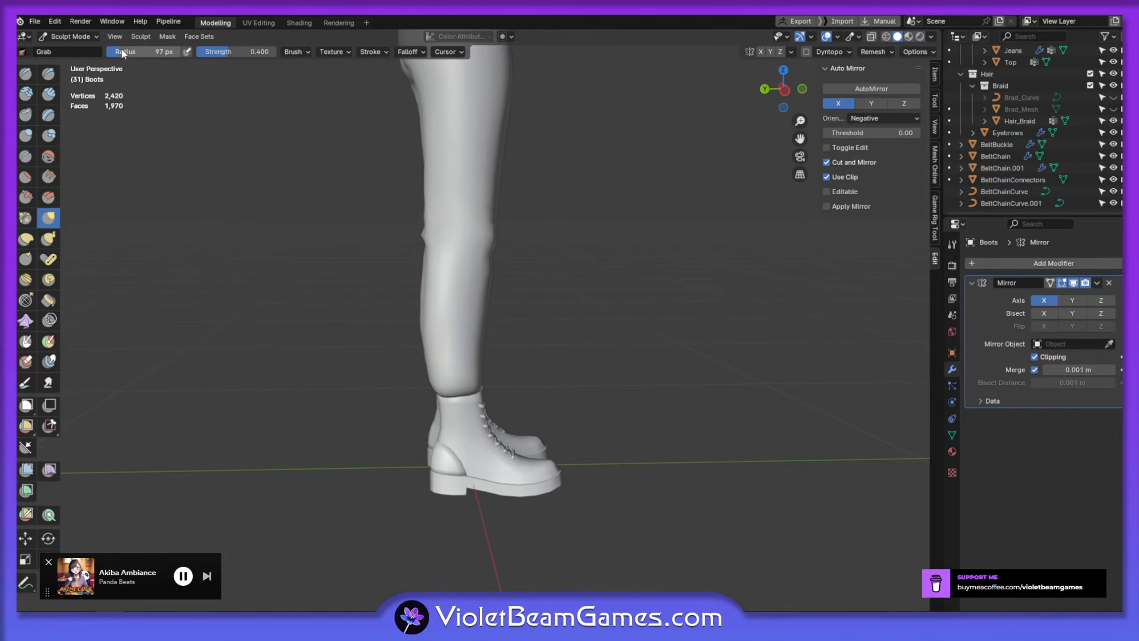
Return the boots to Object Mode and save the file
{"action": "left_click", "coordinate": [72, 37]}
{"action": "left_click", "coordinate": [67, 49]}
{"action": "key", "text": "ctrl+s"}
Select the jeans and refine the hem above the boot in Sculpt Mode with Grab brush radii of 97 px and 50 px
{"action": "middle_click_drag", "start_coordinate": [732, 440], "coordinate": [574, 448]}
{"action": "scroll", "coordinate": [549, 451], "scroll_direction": "up", "scroll_amount": 2}
{"action": "left_click", "coordinate": [504, 346]}
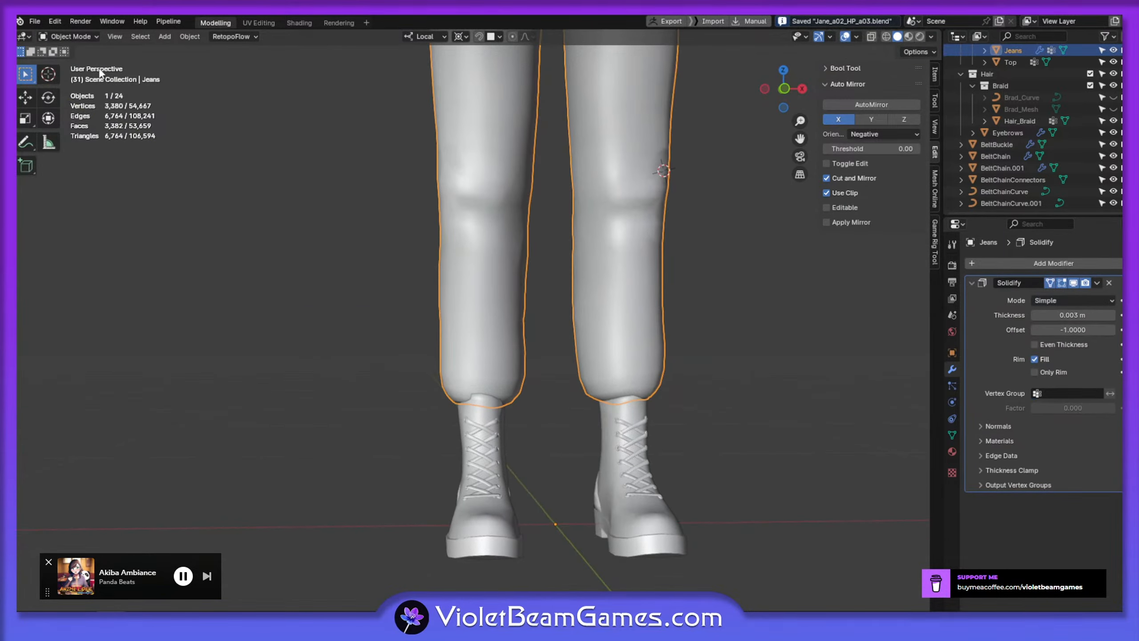
{"action": "left_click", "coordinate": [69, 36]}
{"action": "left_click", "coordinate": [68, 72]}
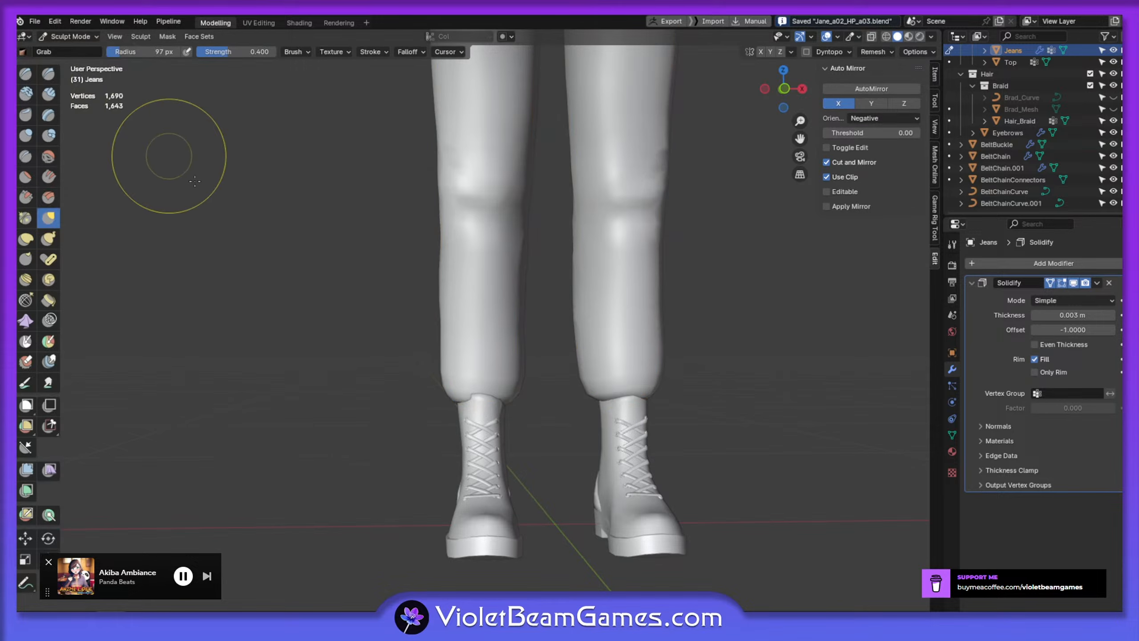
{"action": "left_click", "coordinate": [440, 403]}
{"action": "mouse_move", "coordinate": [441, 403]}
{"action": "middle_mouse_down"}
{"action": "mouse_move", "coordinate": [501, 407]}
{"action": "mouse_move", "coordinate": [465, 452]}
{"action": "mouse_move", "coordinate": [529, 397]}
{"action": "mouse_move", "coordinate": [508, 374]}
{"action": "mouse_move", "coordinate": [557, 397]}
{"action": "mouse_move", "coordinate": [504, 404]}
{"action": "mouse_move", "coordinate": [430, 466]}
{"action": "mouse_move", "coordinate": [483, 501]}
{"action": "mouse_move", "coordinate": [544, 455]}
{"action": "middle_mouse_up"}
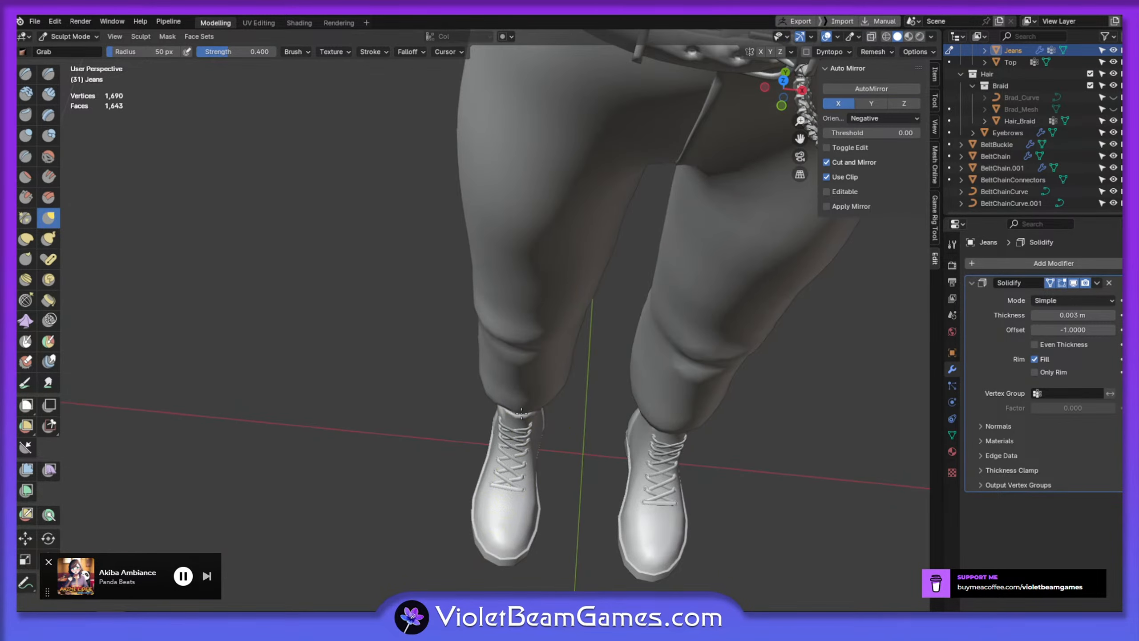
Save the file, return the jeans to Object Mode and deselect everything
{"action": "scroll", "coordinate": [524, 423], "scroll_direction": "down", "scroll_amount": 3}
{"action": "key", "text": "ctrl+s"}
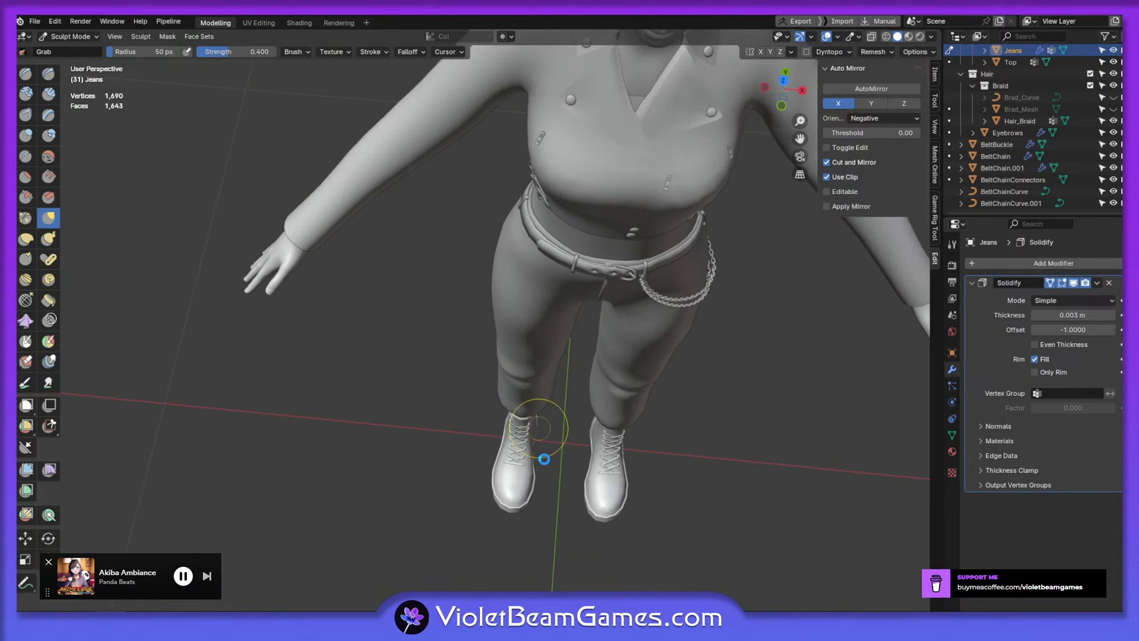
{"action": "middle_click_drag", "start_coordinate": [559, 476], "coordinate": [592, 430]}
{"action": "scroll", "coordinate": [578, 417], "scroll_direction": "down", "scroll_amount": 4}
{"action": "middle_click_drag", "start_coordinate": [538, 359], "coordinate": [586, 352]}
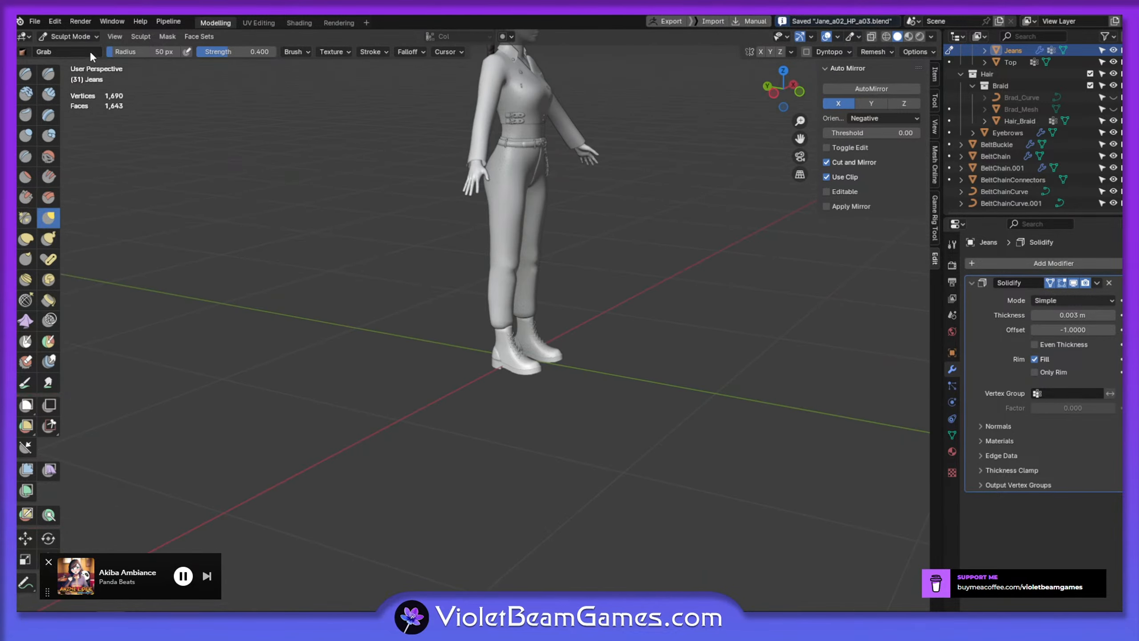
{"action": "left_click", "coordinate": [81, 38]}
{"action": "left_click", "coordinate": [77, 51]}
{"action": "left_click", "coordinate": [616, 473]}
{"action": "middle_click_drag", "start_coordinate": [614, 469], "coordinate": [516, 291]}
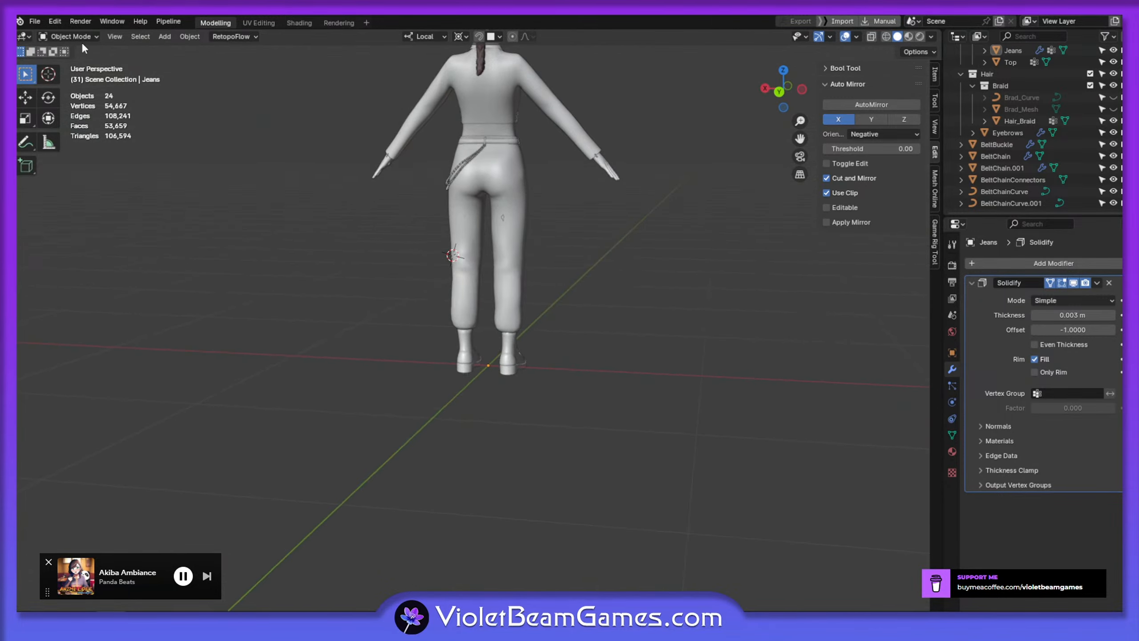
{"action": "left_click", "coordinate": [81, 38]}
{"action": "left_click", "coordinate": [67, 77]}
{"action": "mouse_move", "coordinate": [494, 332]}
{"action": "middle_mouse_down"}
{"action": "mouse_move", "coordinate": [570, 275]}
{"action": "mouse_move", "coordinate": [521, 226]}
{"action": "mouse_move", "coordinate": [417, 171]}
{"action": "mouse_move", "coordinate": [384, 121]}
{"action": "middle_mouse_up"}
{"action": "left_click", "coordinate": [96, 39]}
{"action": "left_click", "coordinate": [88, 49]}
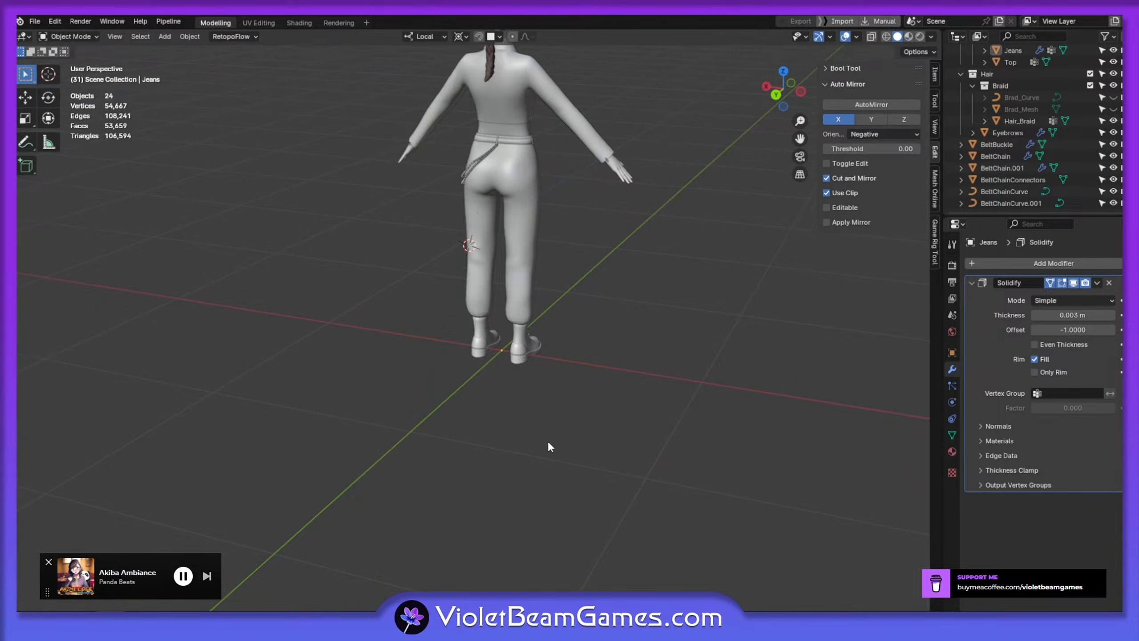
Save the file, send the jeans from Blender to ZBrush and accept transferring high-resolution details to the modified mesh
{"action": "middle_click_drag", "start_coordinate": [548, 440], "coordinate": [565, 315]}
{"action": "key", "text": "ctrl+s"}
{"action": "left_click", "coordinate": [565, 315]}
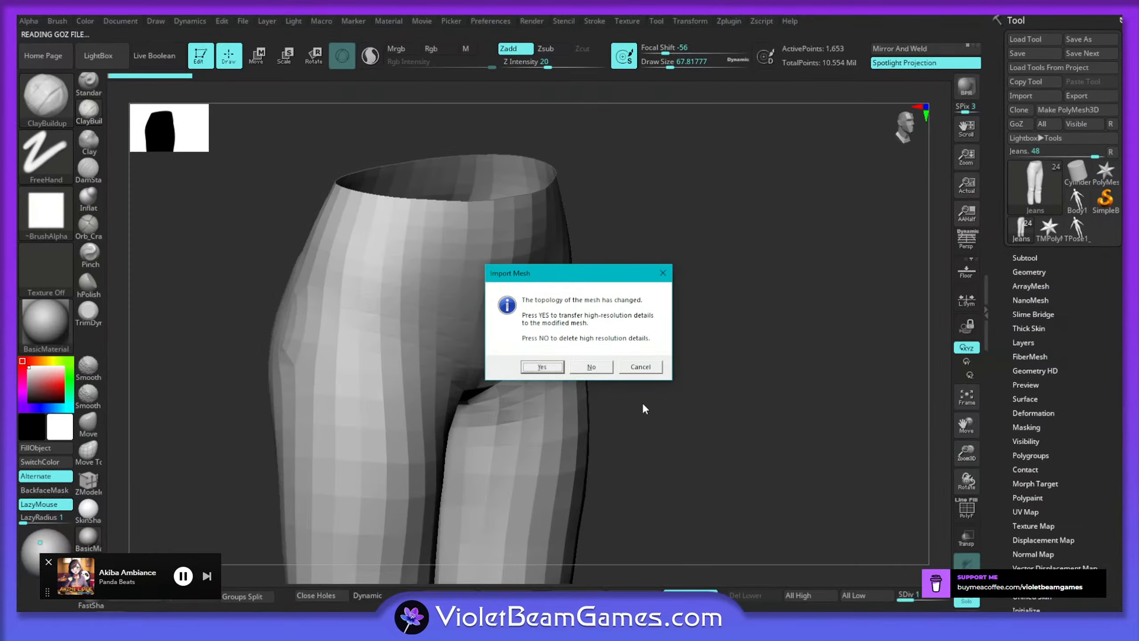
{"action": "key", "text": "Return"}
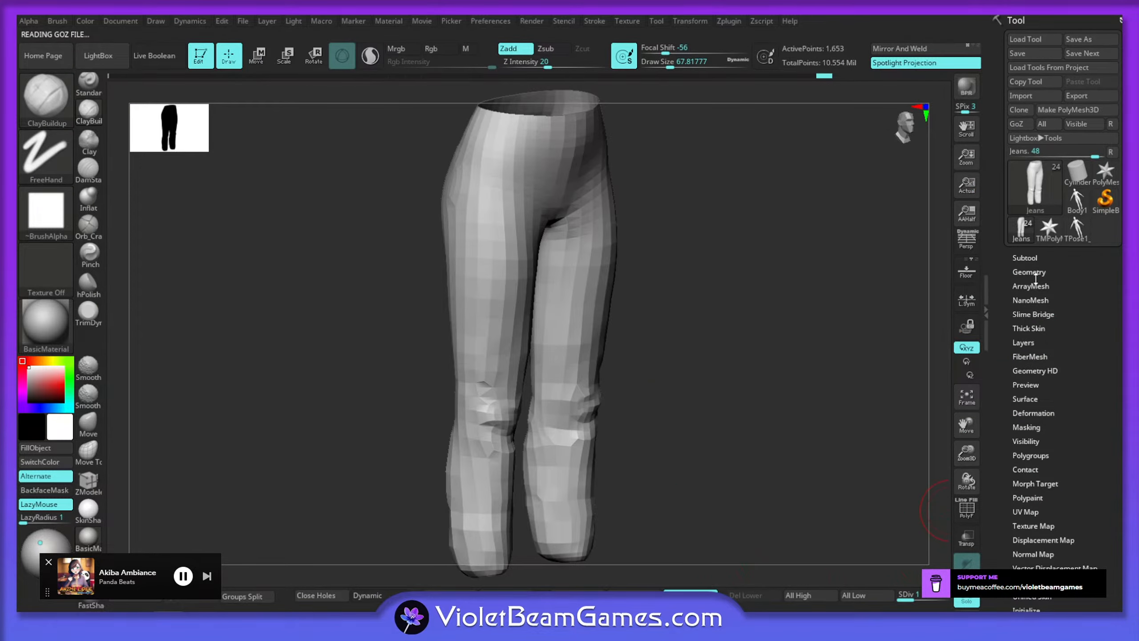
Delete the Jeans subtool in ZBrush and export the selected jeans again from Blender
{"action": "left_click", "coordinate": [1027, 257]}
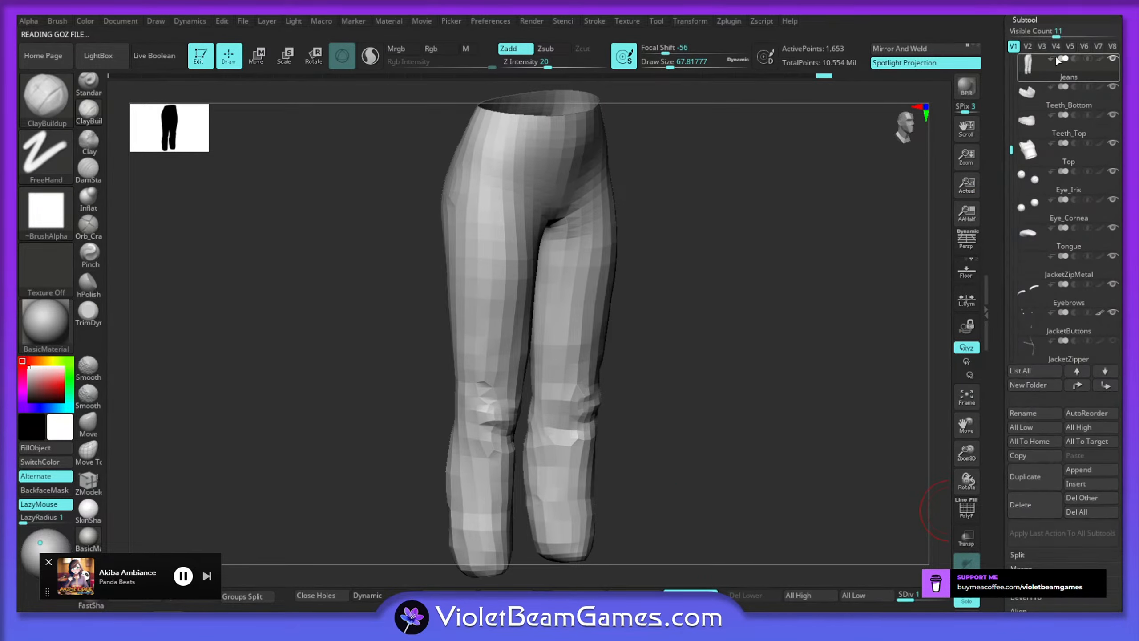
{"action": "left_click", "coordinate": [1014, 508]}
{"action": "left_click", "coordinate": [919, 534]}
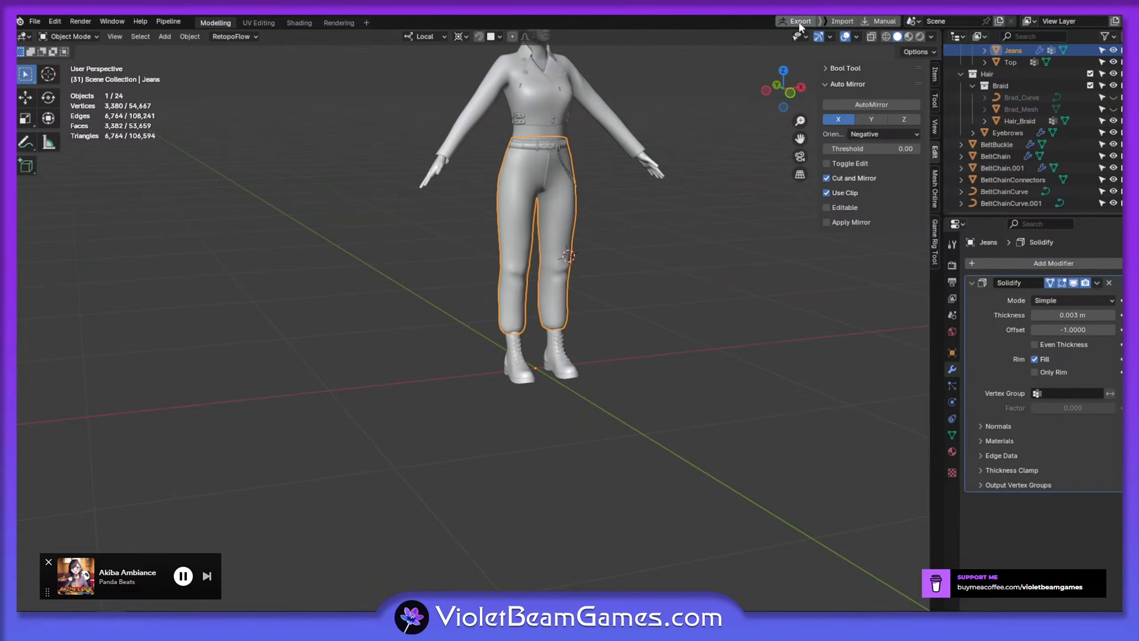
{"action": "left_click", "coordinate": [799, 23]}
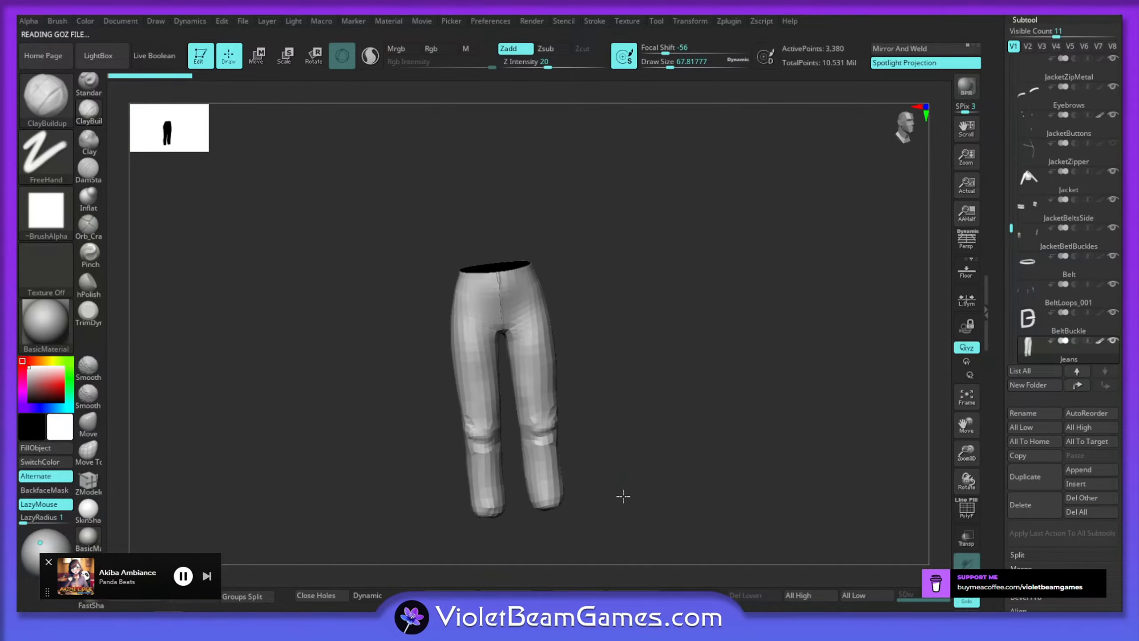
In ZBrush, pull the front thigh of the jeans out over the body with the Move brush at a draw size of about 120
{"action": "mouse_move", "coordinate": [749, 489]}
{"action": "left_mouse_down", "text": "shift"}
{"action": "mouse_move", "coordinate": [610, 427]}
{"action": "mouse_move", "coordinate": [628, 387]}
{"action": "mouse_move", "coordinate": [594, 412]}
{"action": "mouse_move", "coordinate": [551, 406]}
{"action": "left_mouse_up", "text": "shift"}
{"action": "right_click_drag", "start_coordinate": [551, 406], "coordinate": [537, 404], "text": "ctrl"}
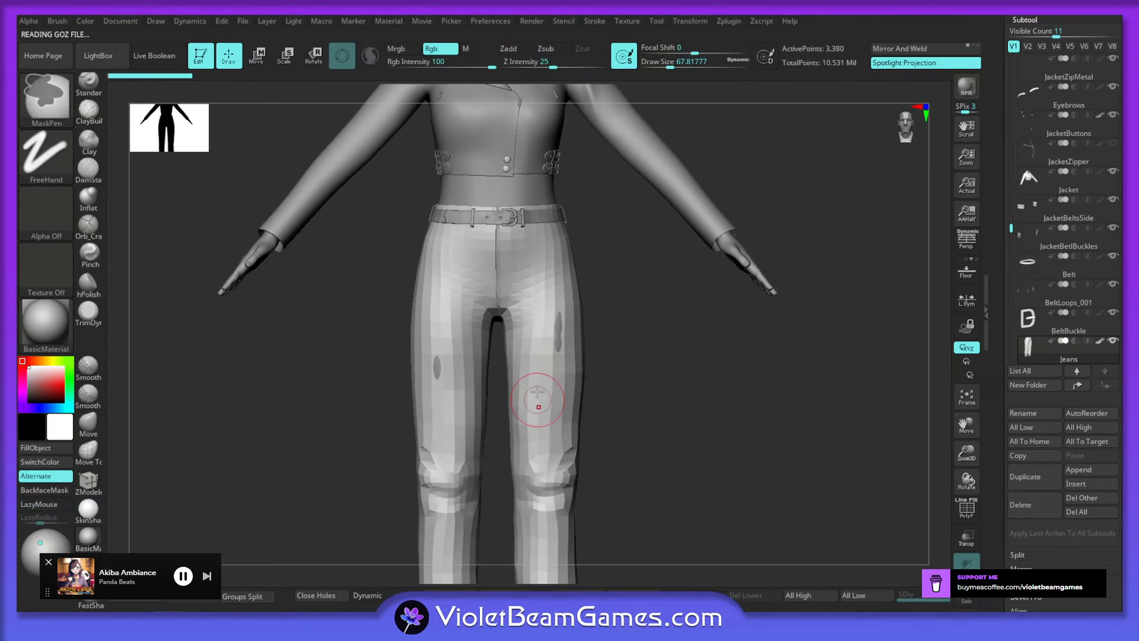
{"action": "key", "text": "s"}
{"action": "left_click_drag", "start_coordinate": [537, 381], "coordinate": [542, 381]}
{"action": "mouse_move", "coordinate": [543, 379]}
{"action": "right_mouse_down"}
{"action": "mouse_move", "coordinate": [580, 376]}
{"action": "mouse_move", "coordinate": [561, 328]}
{"action": "right_mouse_up"}
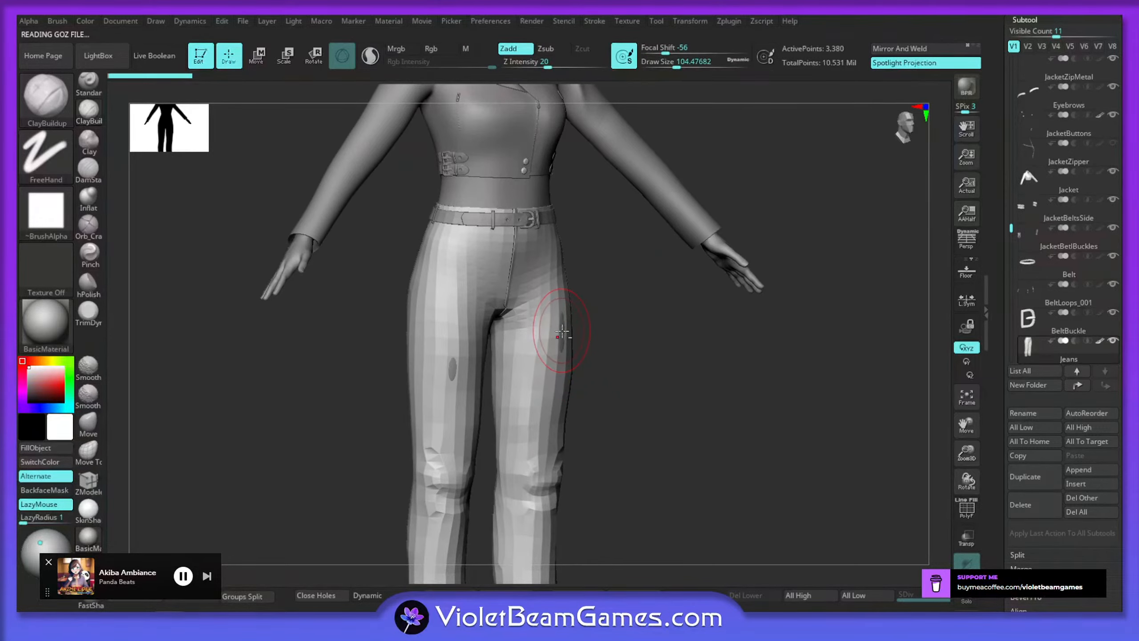
{"action": "key", "text": "b"}
{"action": "key", "text": "m"}
{"action": "key", "text": "v"}
{"action": "key", "text": "s"}
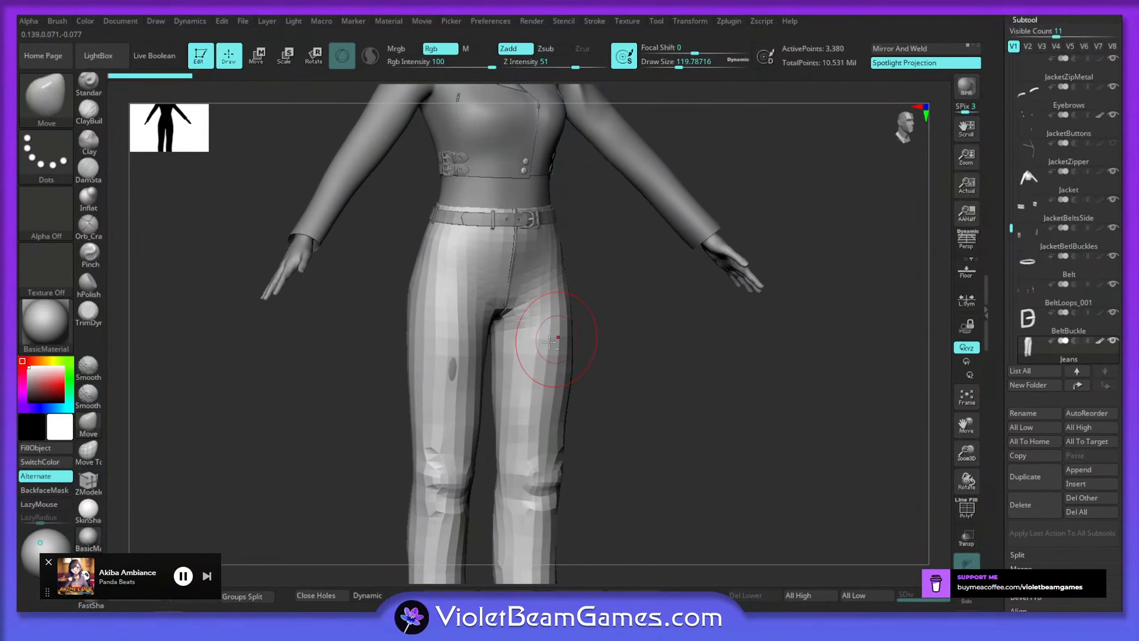
Move the back of the thigh outward to cover the body poking through the jeans
{"action": "right_click_drag", "start_coordinate": [332, 381], "coordinate": [534, 394]}
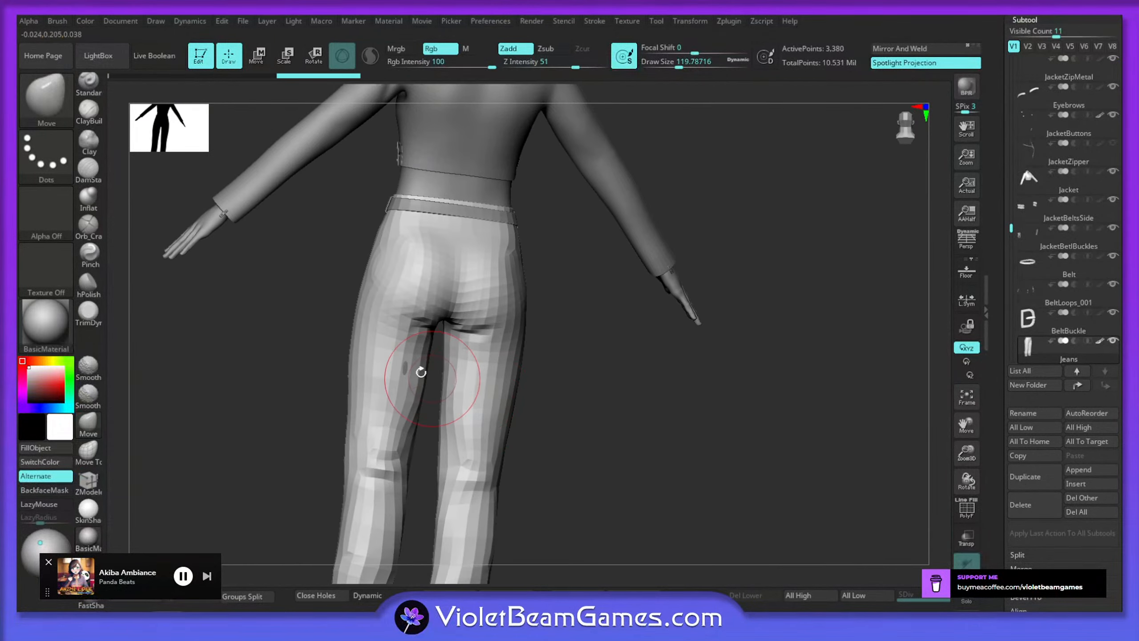
{"action": "left_click_drag", "start_coordinate": [395, 362], "coordinate": [412, 370]}
{"action": "right_click_drag", "start_coordinate": [426, 406], "coordinate": [450, 345], "text": "alt"}
{"action": "right_click_drag", "start_coordinate": [450, 345], "coordinate": [456, 335]}
Adjust the backs of the legs around the knees with the Move brush at a draw size of about 97
{"action": "key", "text": "s"}
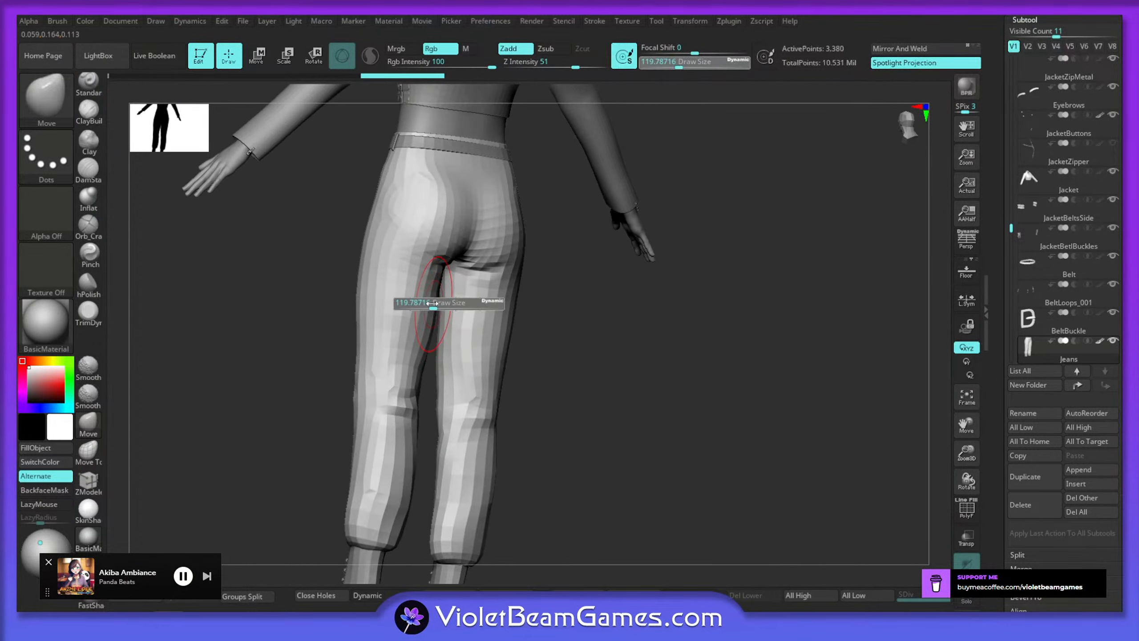
{"action": "left_click_drag", "start_coordinate": [436, 304], "coordinate": [437, 297]}
{"action": "mouse_move", "coordinate": [404, 391]}
{"action": "right_mouse_down", "text": "alt"}
{"action": "mouse_move", "coordinate": [470, 349]}
{"action": "mouse_move", "coordinate": [498, 352]}
{"action": "mouse_move", "coordinate": [463, 351]}
{"action": "right_mouse_up", "text": "alt"}
{"action": "left_click_drag", "start_coordinate": [464, 379], "coordinate": [459, 380]}
{"action": "mouse_move", "coordinate": [464, 457]}
{"action": "right_mouse_down"}
{"action": "mouse_move", "coordinate": [475, 433]}
{"action": "mouse_move", "coordinate": [446, 455]}
{"action": "right_mouse_up"}
{"action": "left_click_drag", "start_coordinate": [443, 421], "coordinate": [441, 424]}
{"action": "mouse_move", "coordinate": [441, 426]}
{"action": "right_mouse_down"}
{"action": "mouse_move", "coordinate": [460, 427]}
{"action": "mouse_move", "coordinate": [445, 433]}
{"action": "right_mouse_up"}
{"action": "mouse_move", "coordinate": [444, 433]}
{"action": "left_mouse_down"}
{"action": "mouse_move", "coordinate": [433, 399]}
{"action": "mouse_move", "coordinate": [413, 390]}
{"action": "left_mouse_up"}
{"action": "right_click_drag", "start_coordinate": [408, 389], "coordinate": [436, 400]}
Reshape the lower legs of the jeans above the boots with short Move brush strokes from several angles
{"action": "right_click_drag", "start_coordinate": [522, 389], "coordinate": [511, 406]}
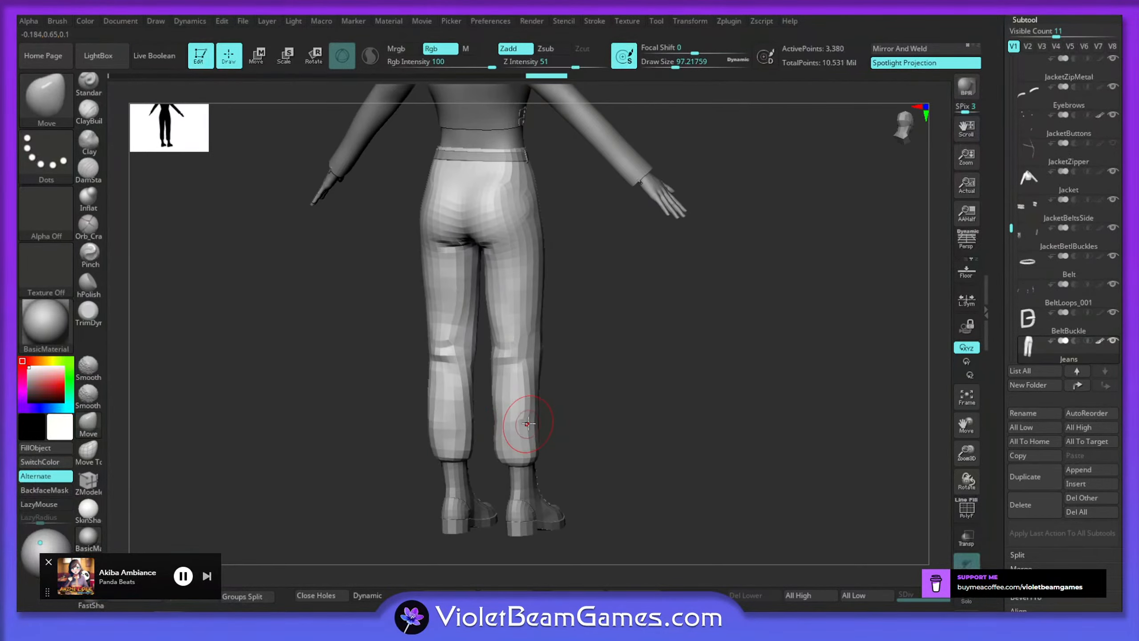
{"action": "left_click_drag", "start_coordinate": [530, 425], "coordinate": [526, 422]}
{"action": "right_click_drag", "start_coordinate": [526, 423], "coordinate": [547, 425]}
{"action": "left_click_drag", "start_coordinate": [516, 422], "coordinate": [509, 419]}
{"action": "mouse_move", "coordinate": [502, 422]}
{"action": "right_mouse_down"}
{"action": "mouse_move", "coordinate": [590, 448]}
{"action": "mouse_move", "coordinate": [496, 478]}
{"action": "mouse_move", "coordinate": [448, 475]}
{"action": "right_mouse_up"}
{"action": "left_click_drag", "start_coordinate": [517, 452], "coordinate": [516, 444]}
{"action": "right_click_drag", "start_coordinate": [516, 443], "coordinate": [531, 394]}
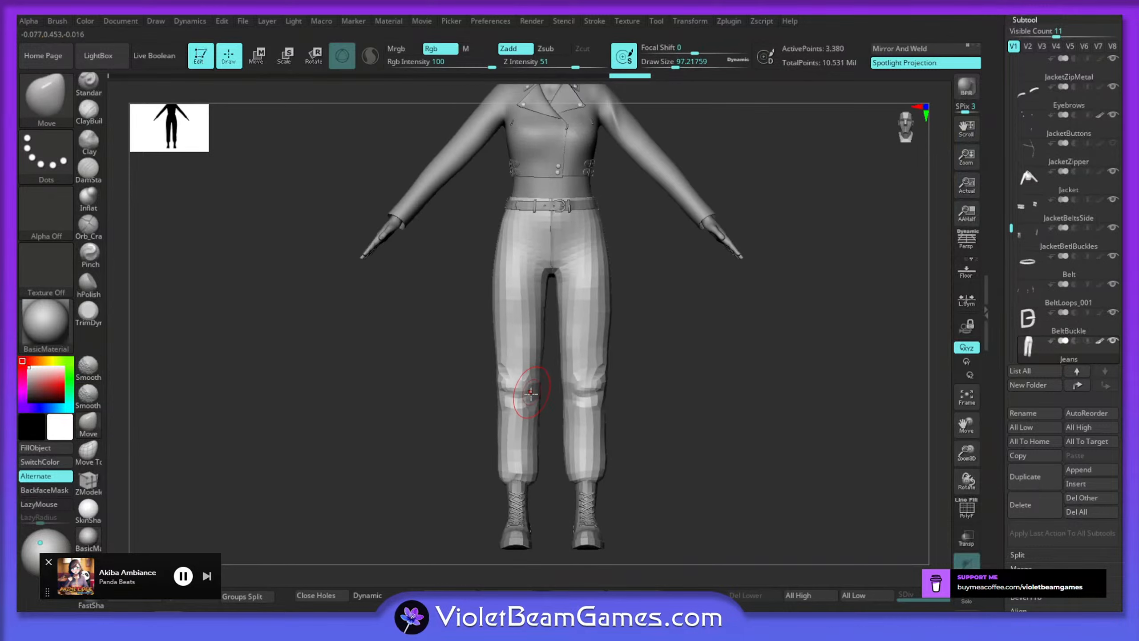
Inspect the jeans' knees and lower legs using transparency, the polygon wireframe and solo display
{"action": "left_click", "coordinate": [970, 548]}
{"action": "right_click_drag", "start_coordinate": [594, 409], "coordinate": [655, 505], "text": "ctrl"}
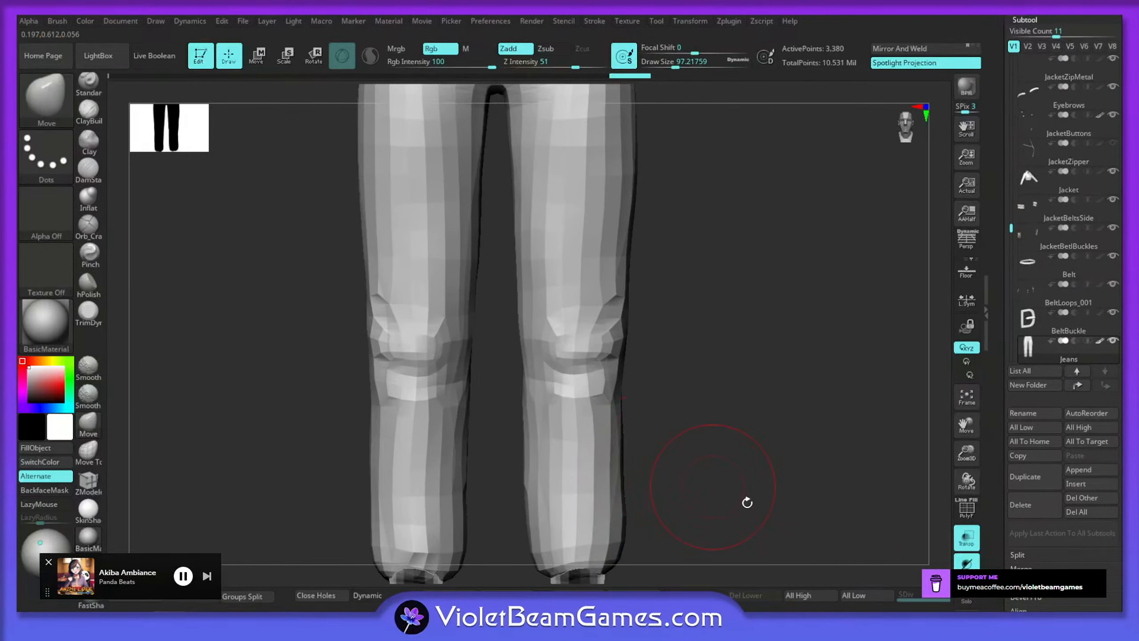
{"action": "left_click", "coordinate": [966, 540]}
{"action": "left_click", "coordinate": [972, 511]}
{"action": "left_click", "coordinate": [971, 513]}
{"action": "right_click_drag", "start_coordinate": [811, 506], "coordinate": [793, 522]}
{"action": "left_click", "coordinate": [966, 509]}
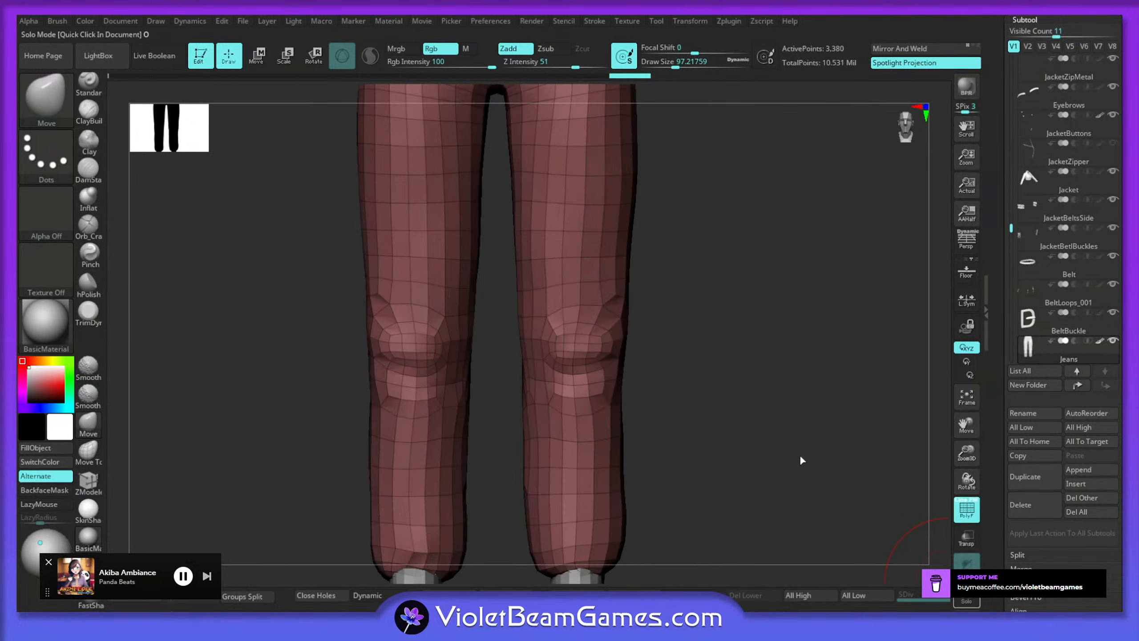
{"action": "left_click", "coordinate": [966, 600]}
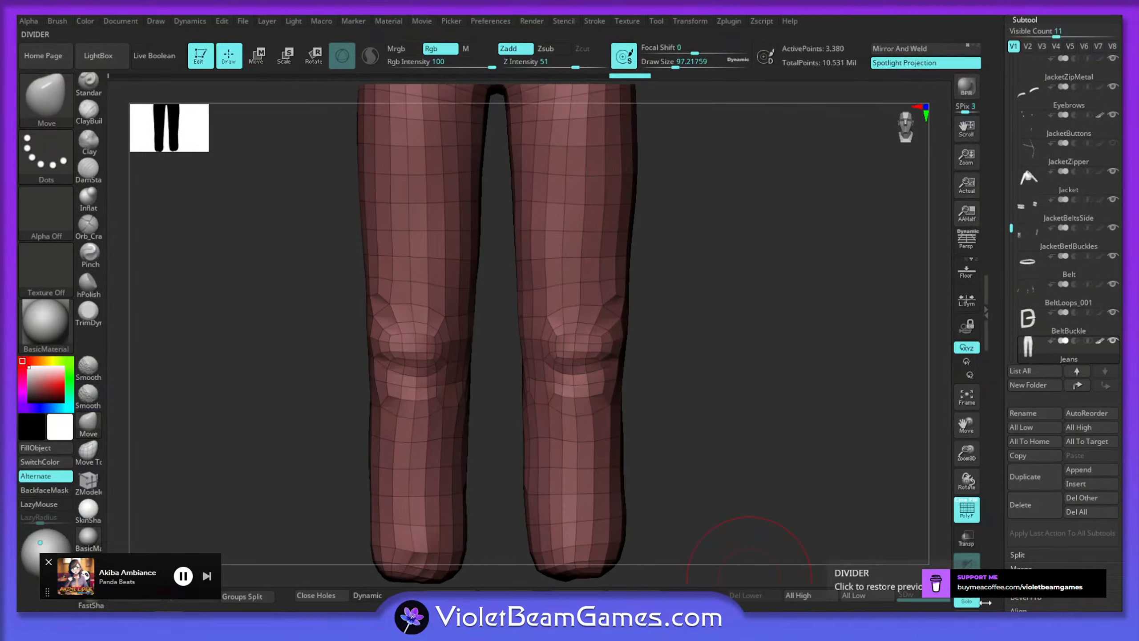
{"action": "key", "text": "f"}
{"action": "left_click", "coordinate": [966, 600]}
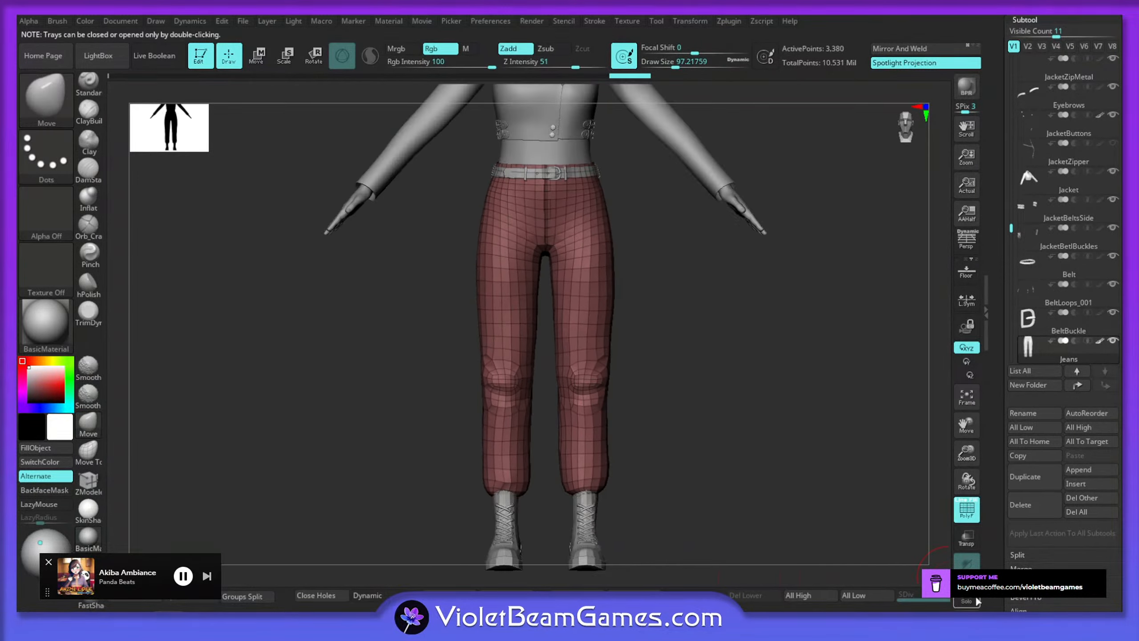
Select the Body1 subtool and toggle solo display to compare the body with the jeans over it
{"action": "left_click_drag", "start_coordinate": [1000, 74], "coordinate": [1004, 240]}
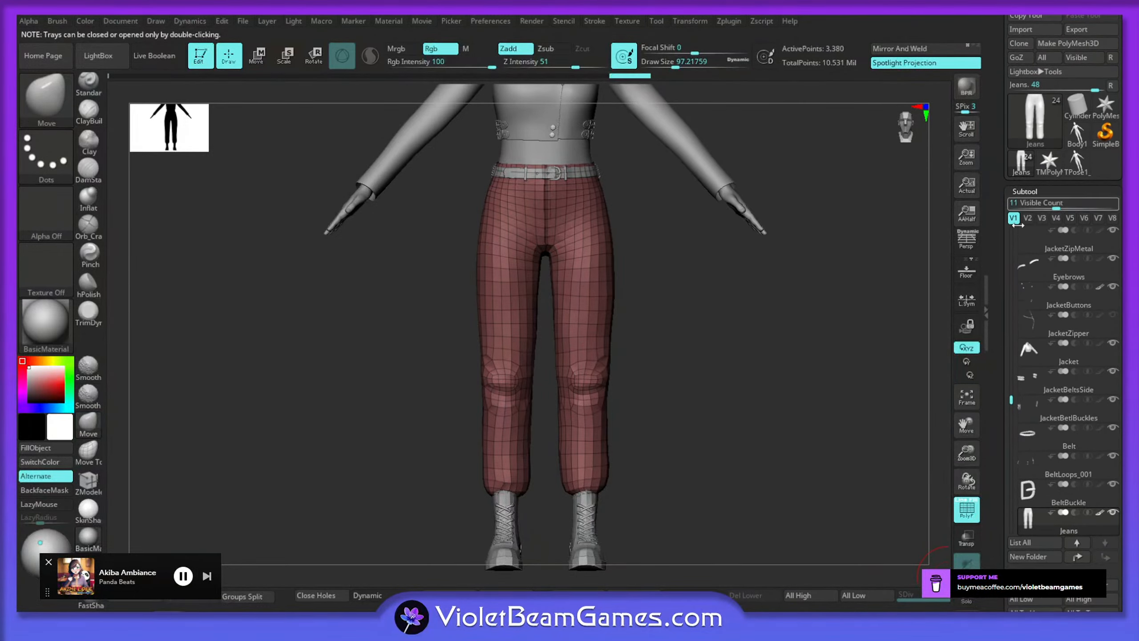
{"action": "left_click", "coordinate": [730, 205], "text": "alt"}
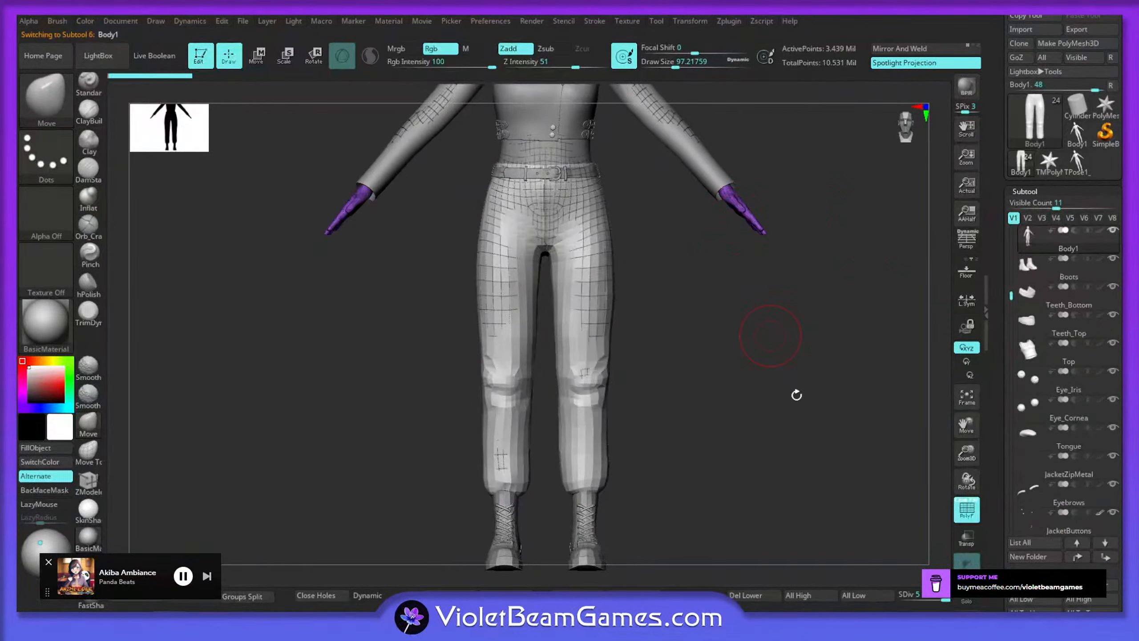
{"action": "left_click", "coordinate": [967, 601]}
{"action": "left_click", "coordinate": [969, 603]}
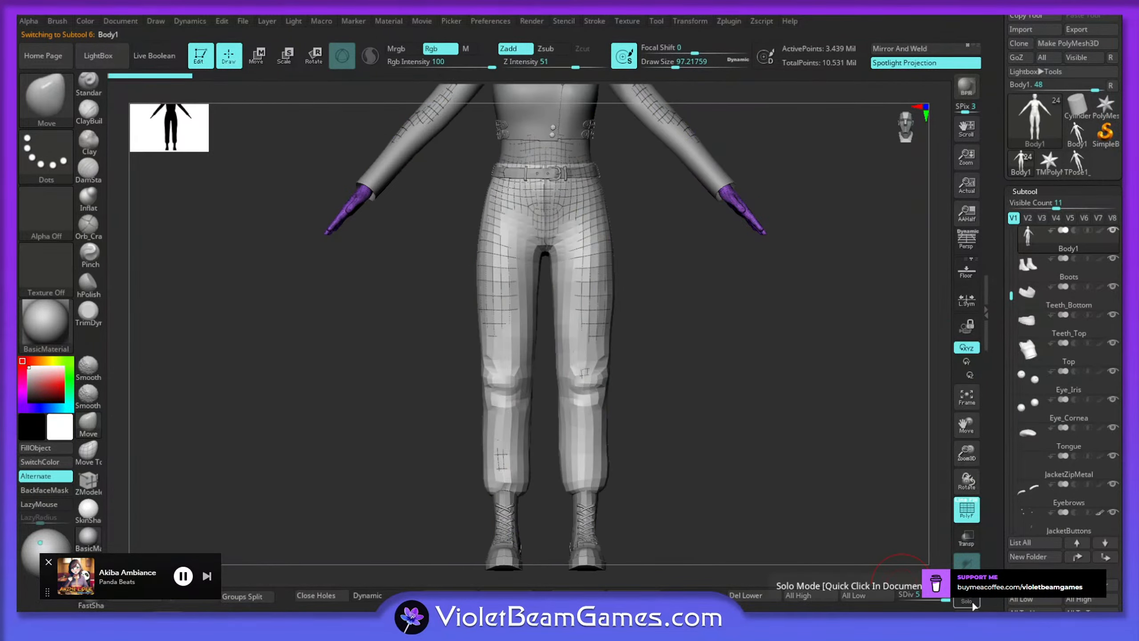
{"action": "left_click", "coordinate": [968, 603]}
{"action": "left_click", "coordinate": [968, 603]}
{"action": "left_click", "coordinate": [969, 602]}
{"action": "left_click", "coordinate": [969, 601]}
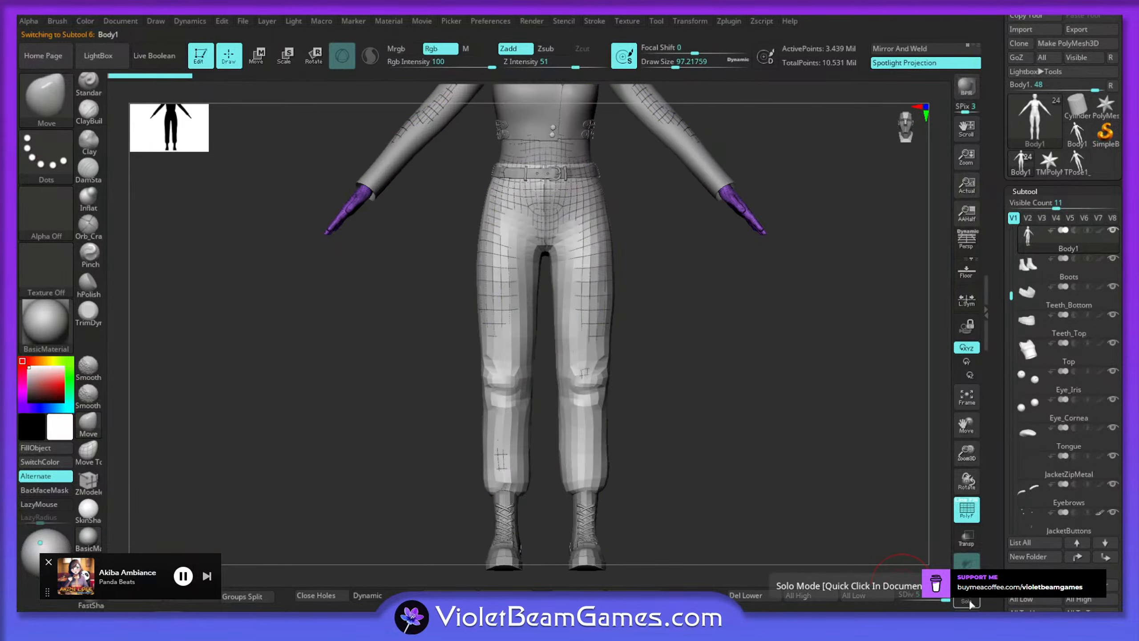
Select the Jeans subtool and adjust the knee area with the Move brush at a draw size of about 245
{"action": "left_click", "coordinate": [588, 381], "text": "alt"}
{"action": "key", "text": "s"}
{"action": "left_click_drag", "start_coordinate": [590, 379], "coordinate": [602, 382]}
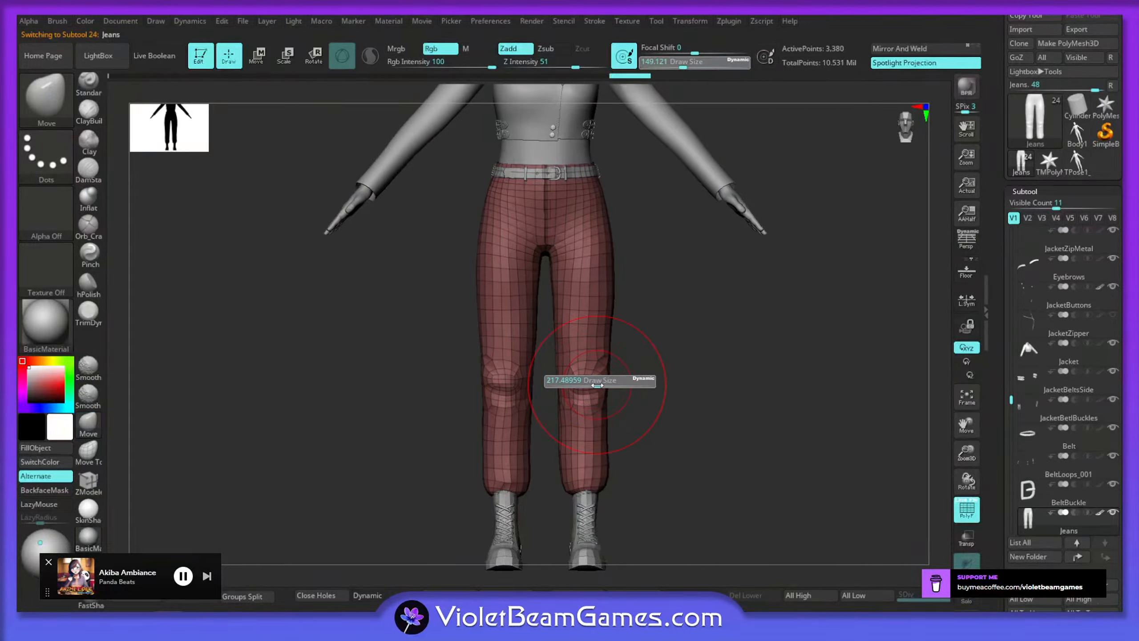
{"action": "key", "text": "ctrl"}
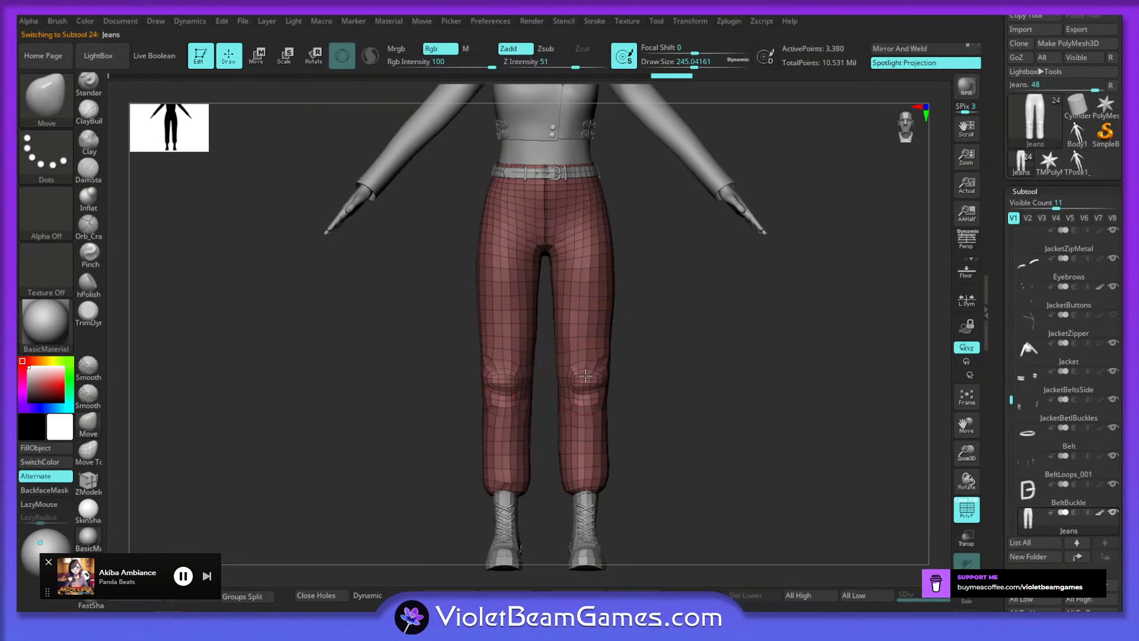
{"action": "right_click_drag", "start_coordinate": [584, 376], "coordinate": [599, 378]}
{"action": "left_click_drag", "start_coordinate": [600, 378], "coordinate": [599, 372]}
{"action": "left_click_drag", "start_coordinate": [603, 433], "coordinate": [582, 444]}
Reshape the front of the shin in side view with the Move brush at a draw size of about 120
{"action": "key", "text": "s"}
{"action": "key", "text": "f"}
{"action": "right_click_drag", "start_coordinate": [544, 486], "coordinate": [606, 404], "text": "alt"}
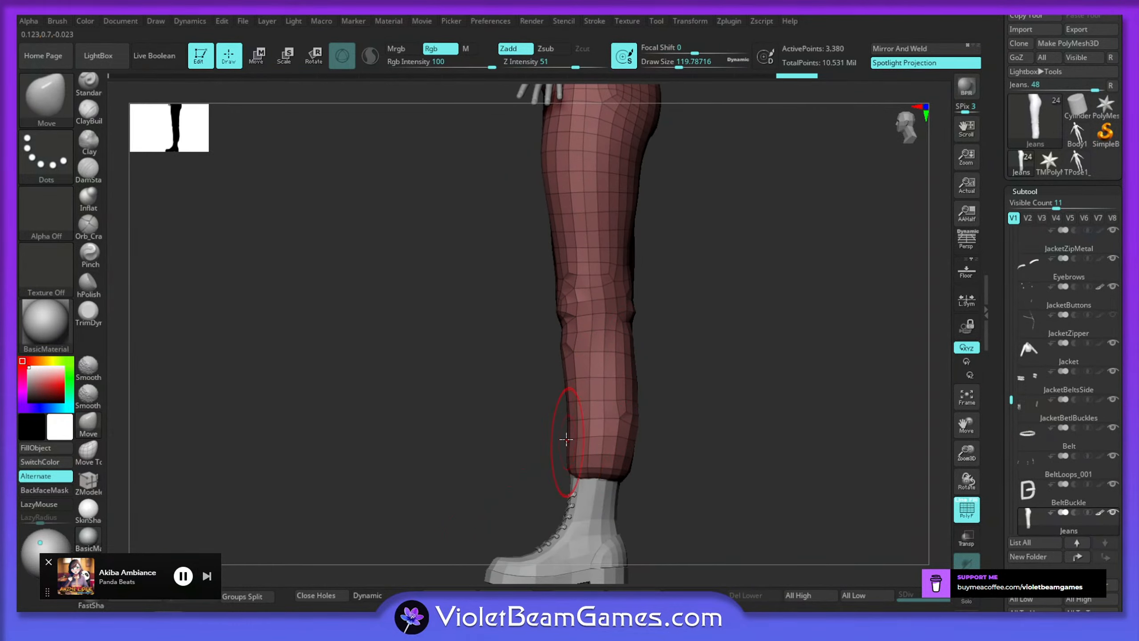
{"action": "left_click_drag", "start_coordinate": [568, 419], "coordinate": [566, 403]}
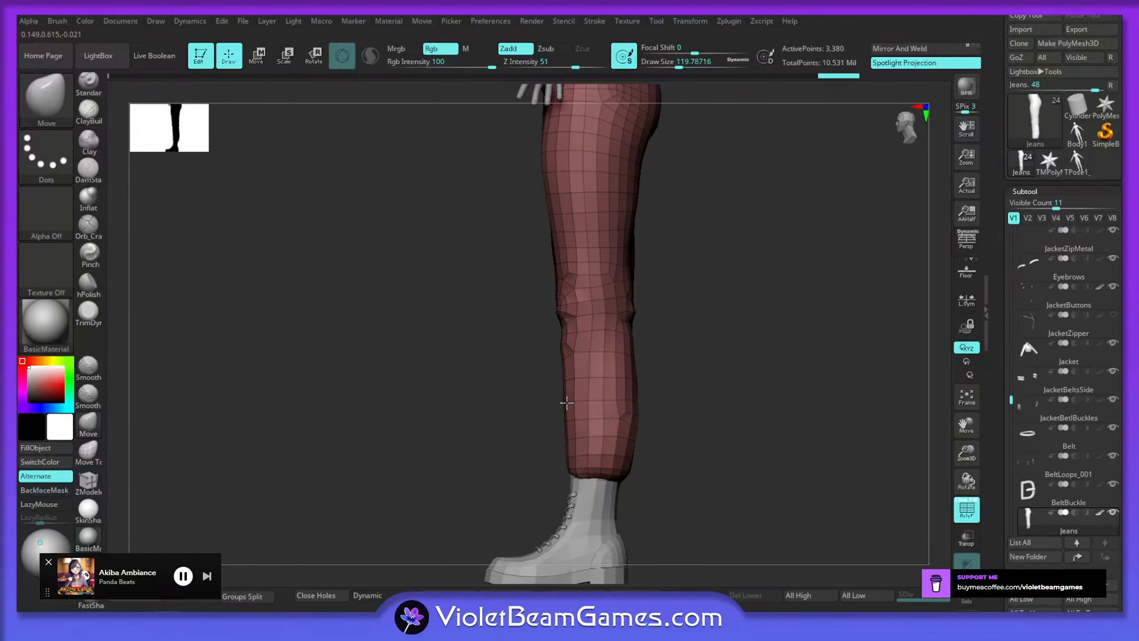
Refine the jeans' hems above the boots with short, light strokes at a draw size of about 65
{"action": "mouse_move", "coordinate": [573, 446]}
{"action": "right_mouse_down"}
{"action": "mouse_move", "coordinate": [607, 445]}
{"action": "mouse_move", "coordinate": [579, 452]}
{"action": "mouse_move", "coordinate": [544, 402]}
{"action": "mouse_move", "coordinate": [589, 428]}
{"action": "mouse_move", "coordinate": [584, 455]}
{"action": "right_mouse_up"}
{"action": "key", "text": "s"}
{"action": "left_click_drag", "start_coordinate": [584, 458], "coordinate": [575, 459]}
{"action": "right_click_drag", "start_coordinate": [575, 460], "coordinate": [590, 476]}
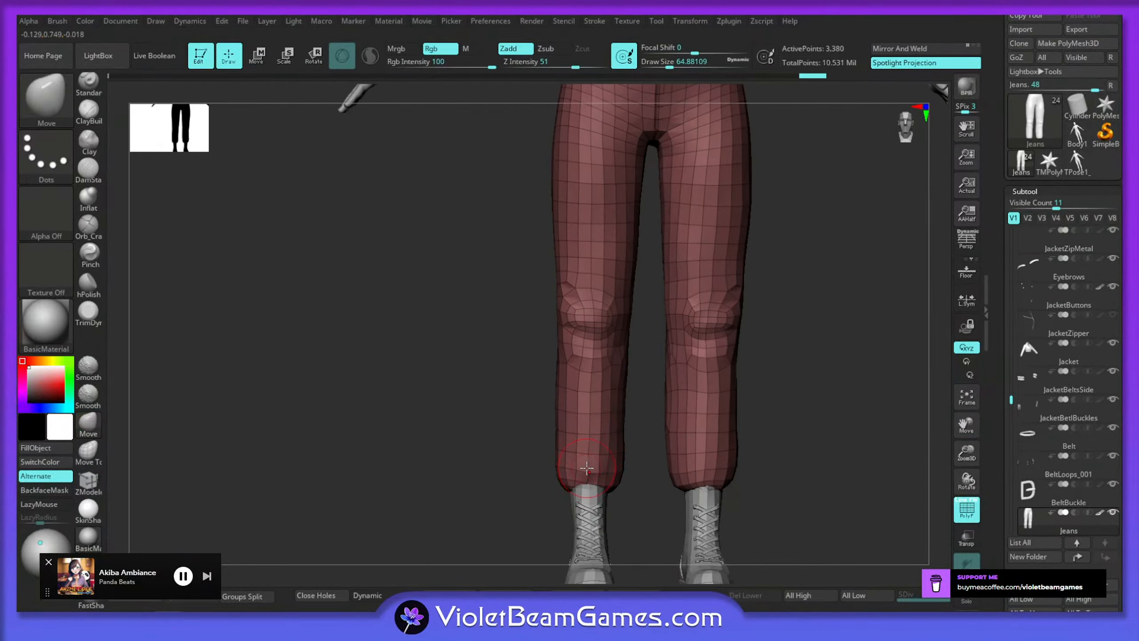
{"action": "right_click_drag", "start_coordinate": [587, 467], "coordinate": [604, 483]}
{"action": "left_click_drag", "start_coordinate": [596, 470], "coordinate": [599, 466]}
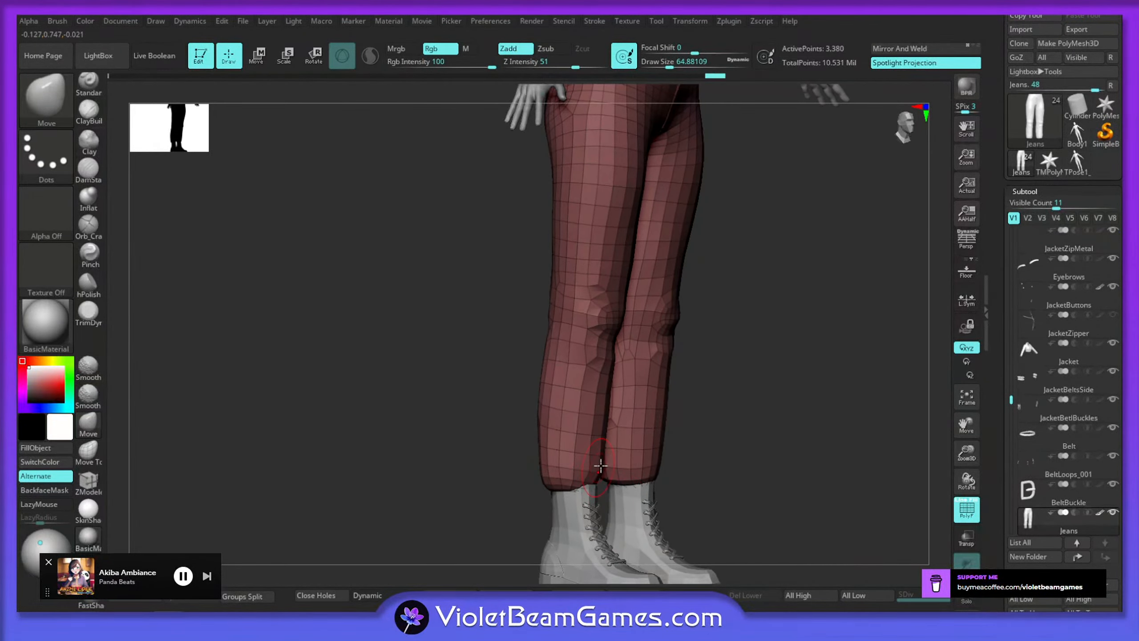
{"action": "right_click_drag", "start_coordinate": [600, 467], "coordinate": [624, 480]}
{"action": "left_click_drag", "start_coordinate": [628, 493], "coordinate": [633, 490], "text": "shift"}
{"action": "right_click_drag", "start_coordinate": [634, 490], "coordinate": [598, 482]}
{"action": "left_click_drag", "start_coordinate": [526, 470], "coordinate": [529, 471], "text": "shift"}
{"action": "right_click_drag", "start_coordinate": [529, 471], "coordinate": [559, 476]}
Adjust the shins and outer lower legs in side and angled views, starting at a draw size of about 108
{"action": "key", "text": "s"}
{"action": "left_click_drag", "start_coordinate": [554, 470], "coordinate": [562, 470]}
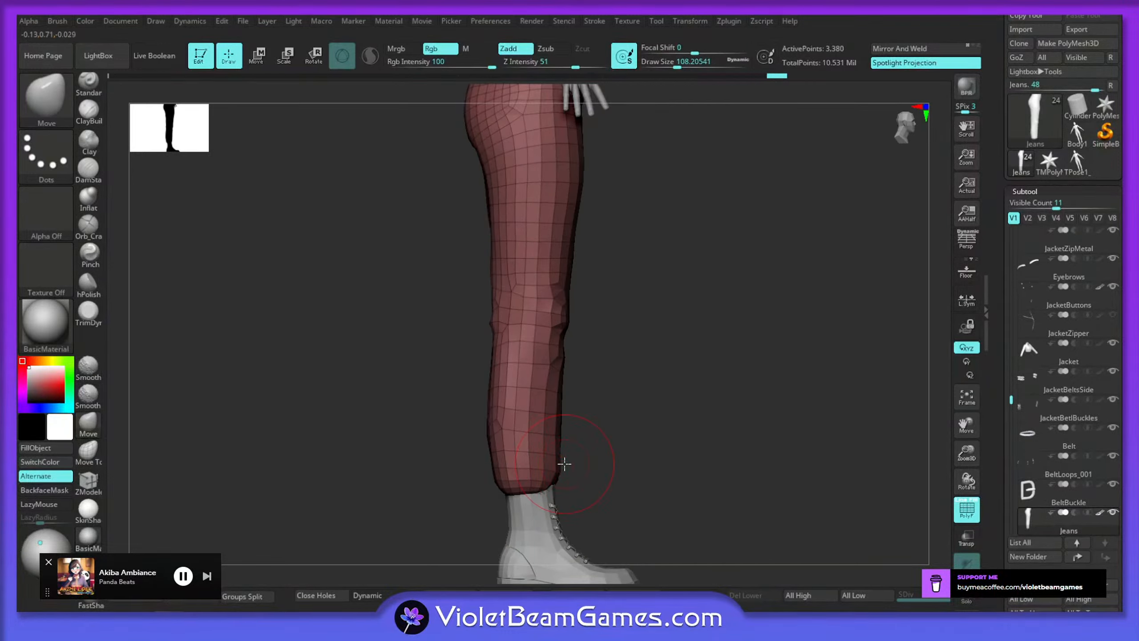
{"action": "mouse_move", "coordinate": [564, 463]}
{"action": "right_mouse_down"}
{"action": "mouse_move", "coordinate": [590, 468]}
{"action": "mouse_move", "coordinate": [556, 465]}
{"action": "right_mouse_up"}
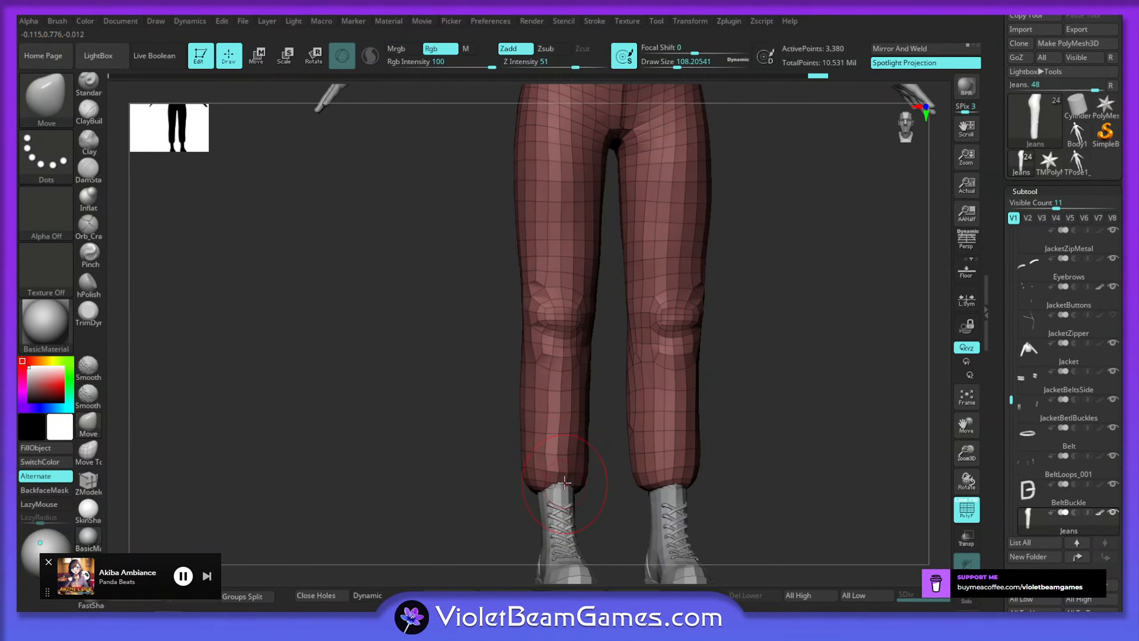
{"action": "right_click_drag", "start_coordinate": [564, 482], "coordinate": [541, 432], "text": "shift"}
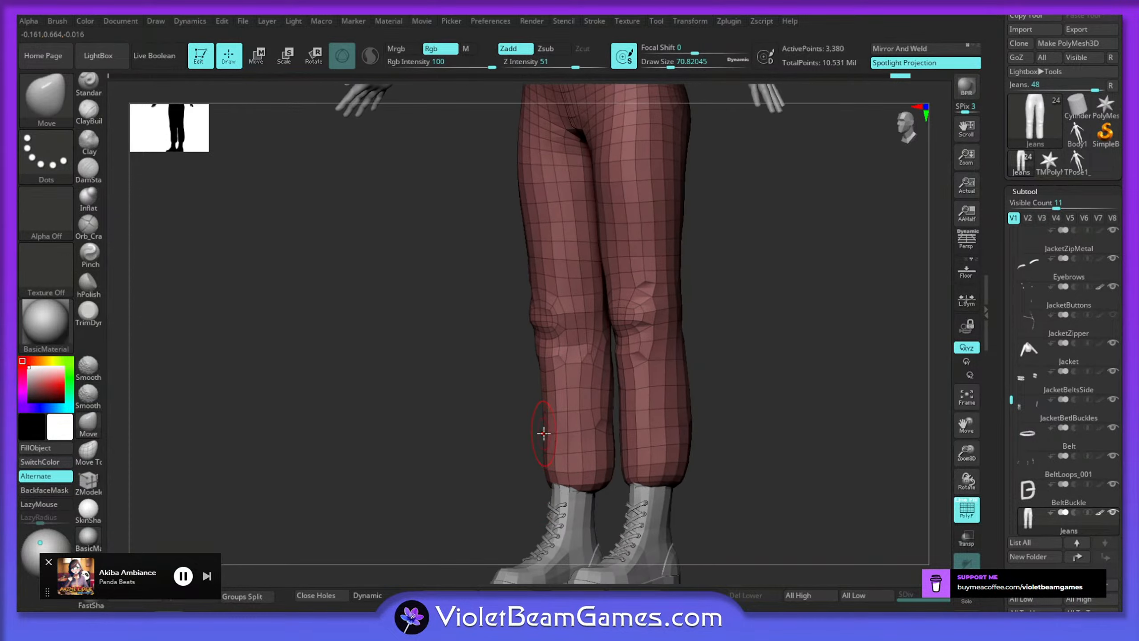
{"action": "key", "text": "s"}
{"action": "left_click_drag", "start_coordinate": [542, 433], "coordinate": [550, 433]}
{"action": "mouse_move", "coordinate": [540, 422]}
{"action": "right_mouse_down"}
{"action": "mouse_move", "coordinate": [674, 399]}
{"action": "mouse_move", "coordinate": [663, 424]}
{"action": "right_mouse_up"}
Set the Move brush's draw size to about 83 and refine the lower legs and hems from front, back and side
{"action": "key", "text": "s"}
{"action": "left_click_drag", "start_coordinate": [570, 451], "coordinate": [564, 450]}
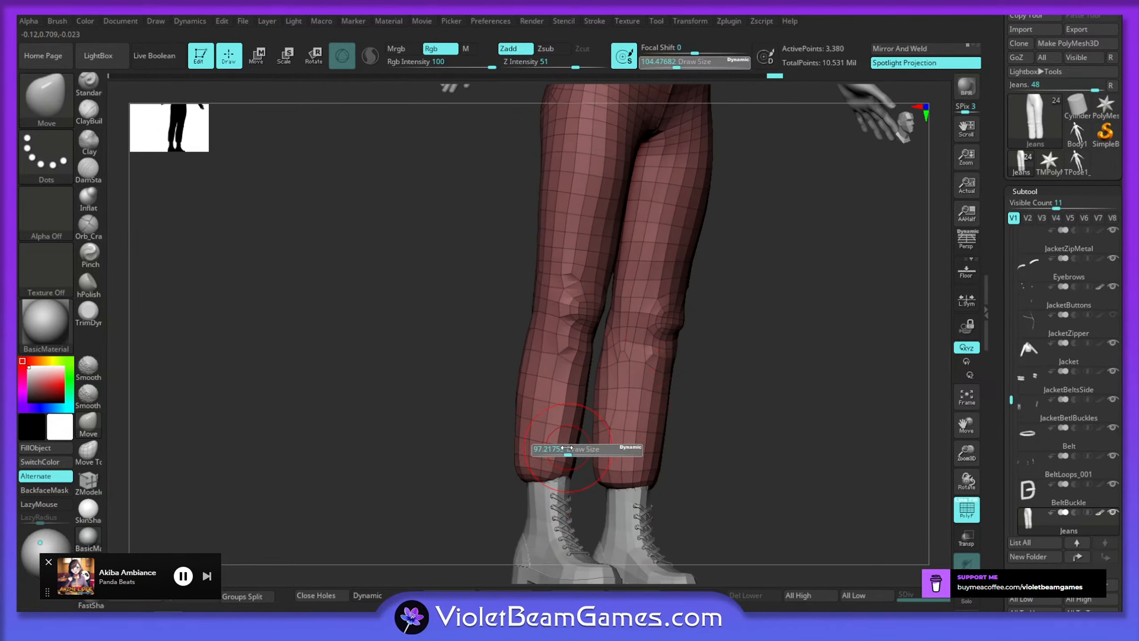
{"action": "right_click_drag", "start_coordinate": [572, 450], "coordinate": [538, 451]}
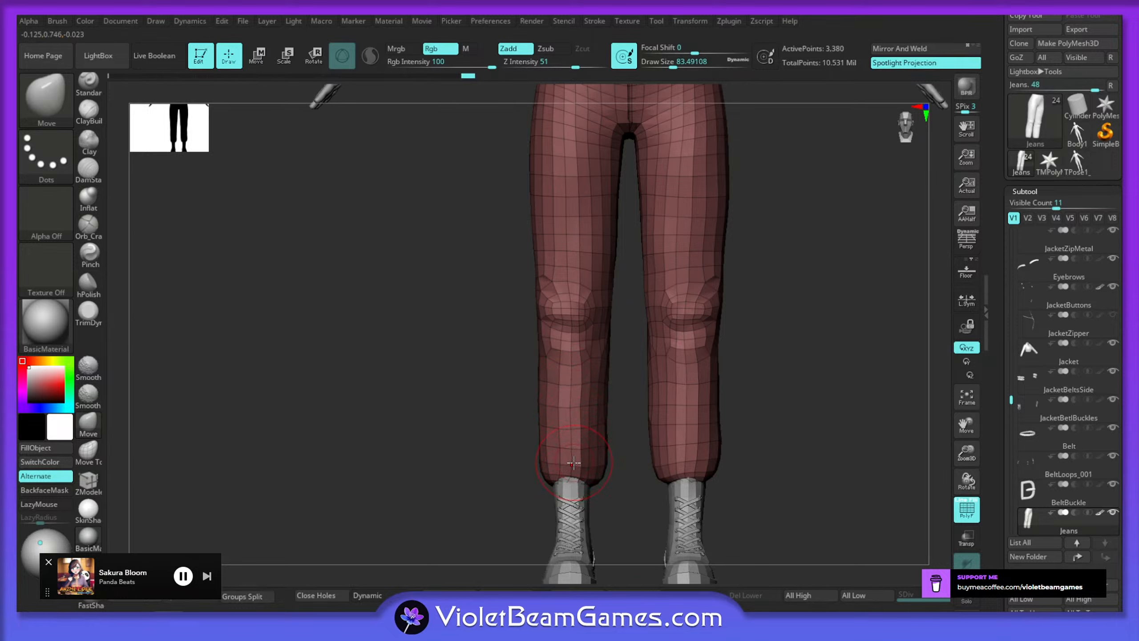
{"action": "mouse_move", "coordinate": [560, 458]}
{"action": "right_mouse_down"}
{"action": "mouse_move", "coordinate": [581, 442]}
{"action": "mouse_move", "coordinate": [587, 453]}
{"action": "mouse_move", "coordinate": [575, 480]}
{"action": "mouse_move", "coordinate": [556, 469]}
{"action": "mouse_move", "coordinate": [582, 445]}
{"action": "mouse_move", "coordinate": [517, 461]}
{"action": "mouse_move", "coordinate": [515, 493]}
{"action": "right_mouse_up"}
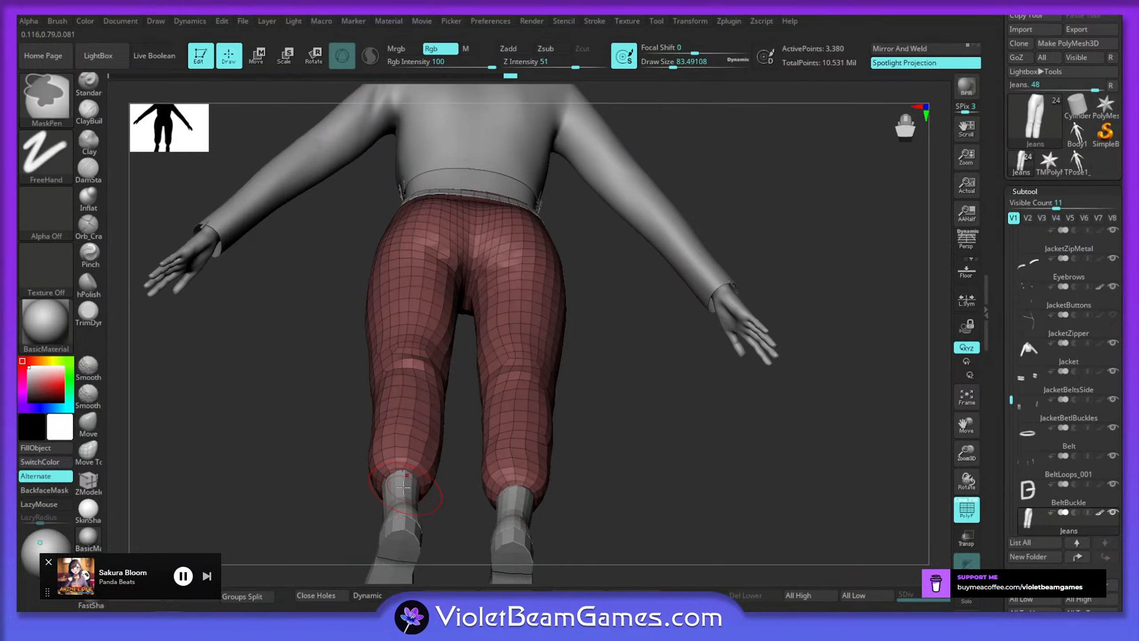
{"action": "mouse_move", "coordinate": [393, 485]}
{"action": "right_mouse_down"}
{"action": "mouse_move", "coordinate": [428, 478]}
{"action": "mouse_move", "coordinate": [437, 504]}
{"action": "mouse_move", "coordinate": [416, 426]}
{"action": "right_mouse_up"}
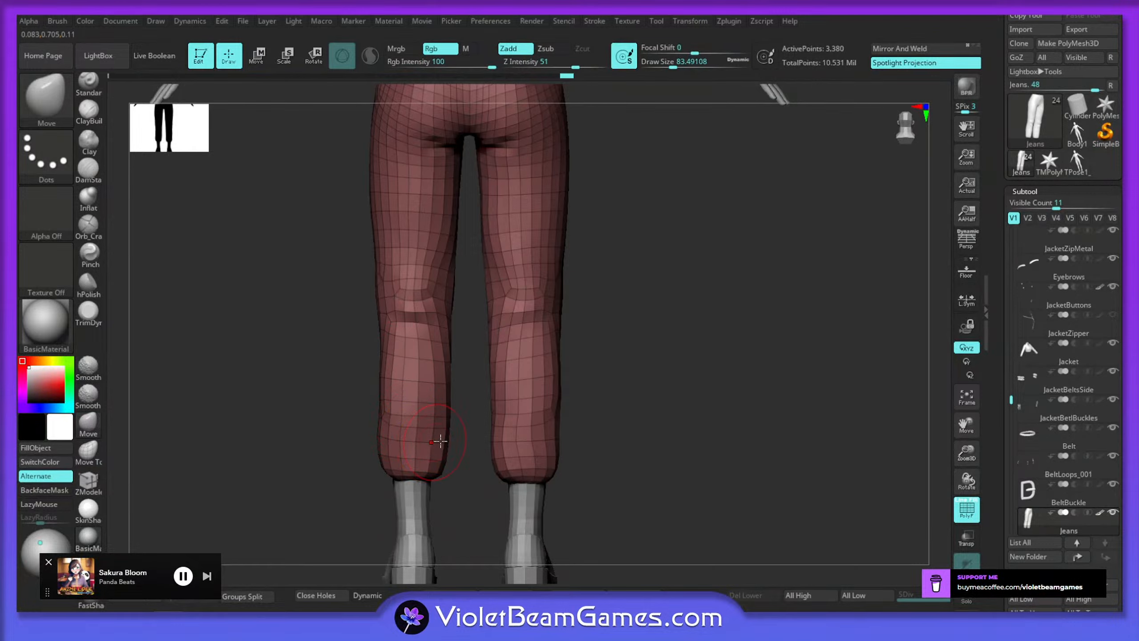
{"action": "mouse_move", "coordinate": [438, 437]}
{"action": "right_mouse_down"}
{"action": "mouse_move", "coordinate": [414, 450]}
{"action": "mouse_move", "coordinate": [552, 460]}
{"action": "mouse_move", "coordinate": [521, 463]}
{"action": "right_mouse_up"}
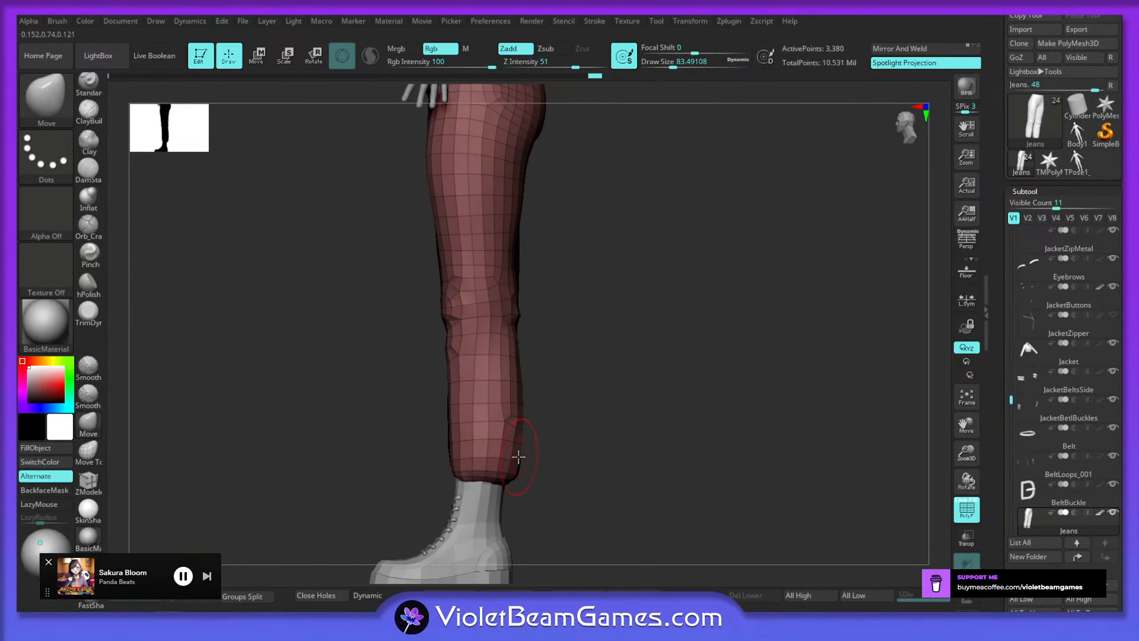
{"action": "mouse_move", "coordinate": [516, 460]}
{"action": "right_mouse_down"}
{"action": "mouse_move", "coordinate": [450, 381]}
{"action": "mouse_move", "coordinate": [504, 374]}
{"action": "right_mouse_up"}
Reduce the draw size to about 51 and lightly smooth the lower leg just below the knee
{"action": "key", "text": "s"}
{"action": "left_click", "coordinate": [478, 374]}
{"action": "left_click_drag", "start_coordinate": [480, 357], "coordinate": [482, 365], "text": "shift"}
{"action": "mouse_move", "coordinate": [495, 377]}
{"action": "right_mouse_down"}
{"action": "mouse_move", "coordinate": [485, 389]}
{"action": "mouse_move", "coordinate": [503, 387]}
{"action": "right_mouse_up"}
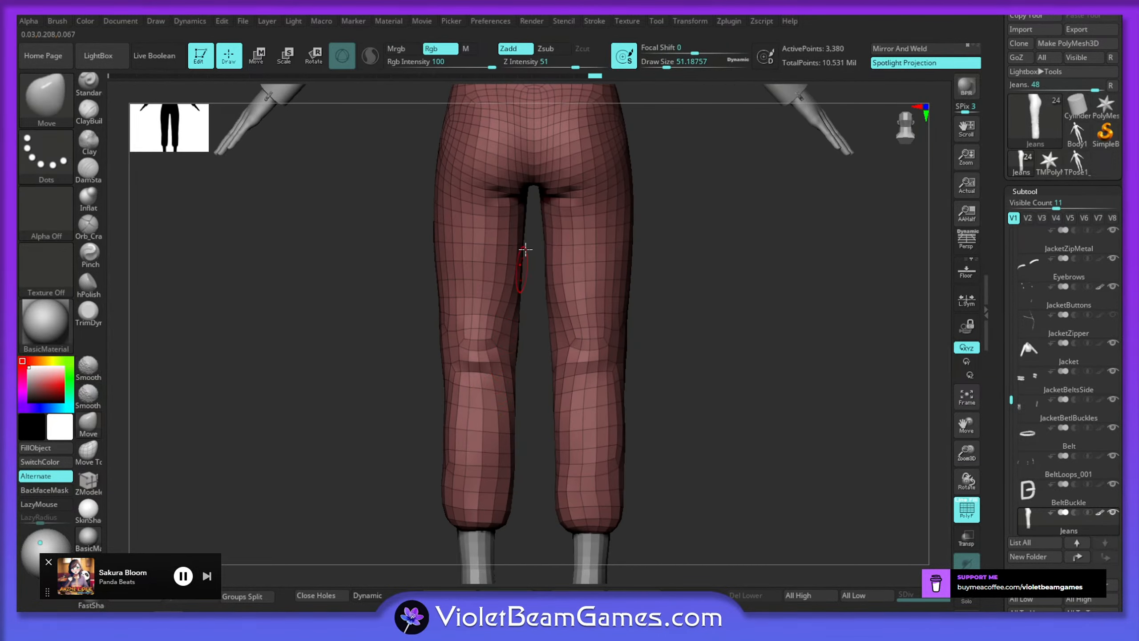
Examine the jeans' overall silhouette and waist fit from several angles, including with the polygon wireframe turned off
{"action": "mouse_move", "coordinate": [515, 198]}
{"action": "right_mouse_down", "text": "alt"}
{"action": "mouse_move", "coordinate": [473, 349]}
{"action": "mouse_move", "coordinate": [471, 334]}
{"action": "mouse_move", "coordinate": [532, 339]}
{"action": "right_mouse_up", "text": "alt"}
{"action": "right_click_drag", "start_coordinate": [428, 350], "coordinate": [467, 356]}
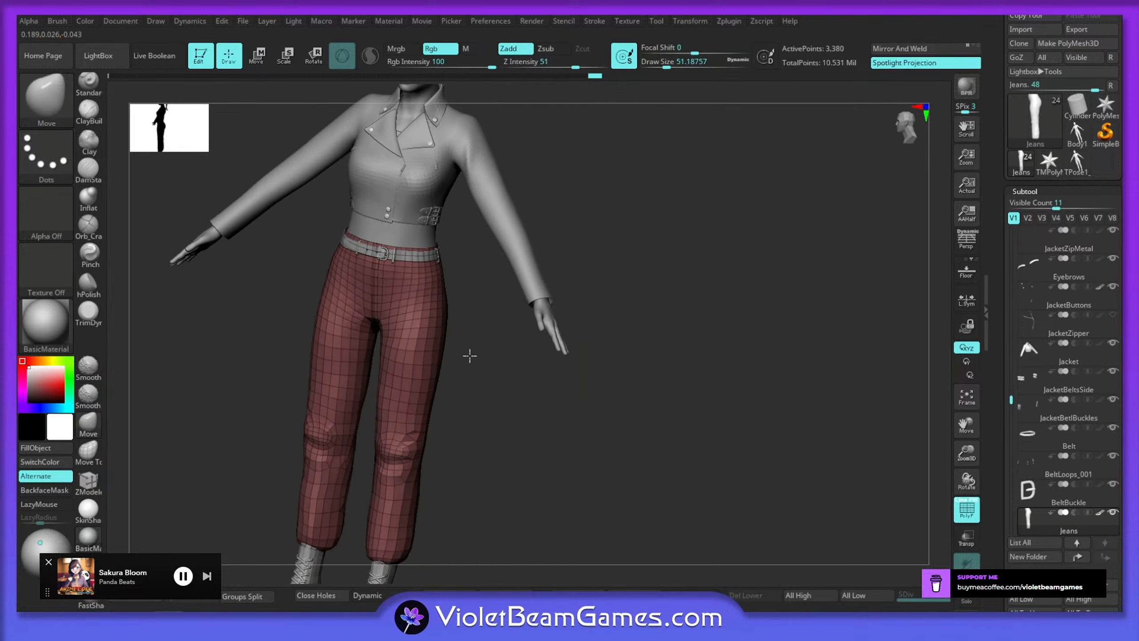
{"action": "right_click_drag", "start_coordinate": [453, 282], "coordinate": [501, 387], "text": "ctrl"}
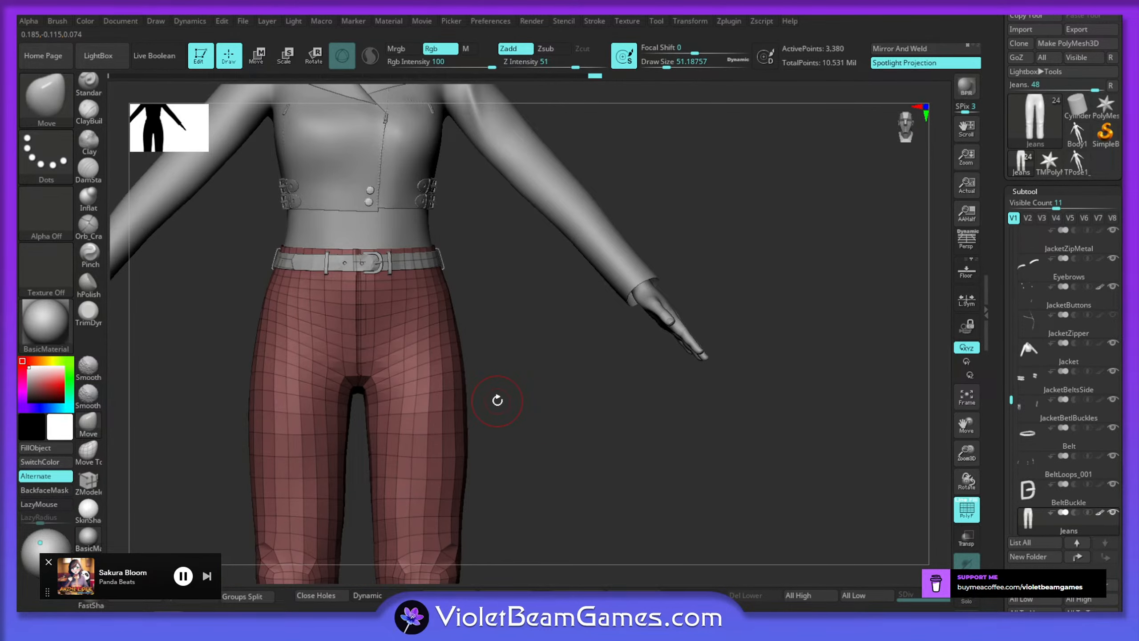
{"action": "right_click_drag", "start_coordinate": [399, 443], "coordinate": [582, 441], "text": "alt"}
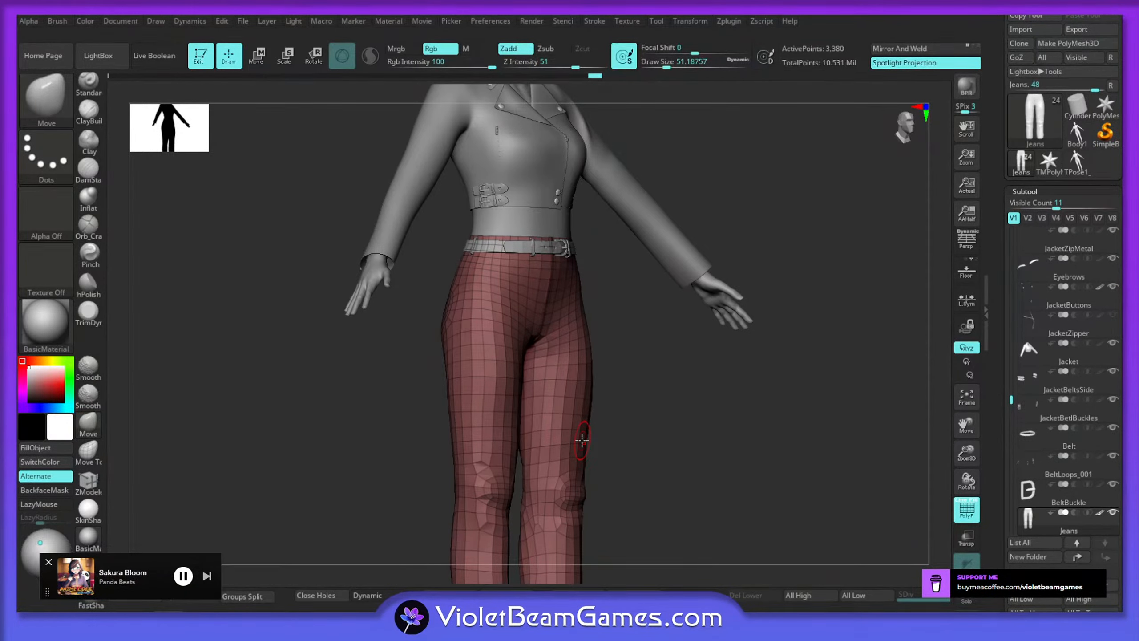
{"action": "right_click_drag", "start_coordinate": [582, 441], "coordinate": [471, 433]}
{"action": "right_click_drag", "start_coordinate": [574, 247], "coordinate": [582, 287], "text": "ctrl"}
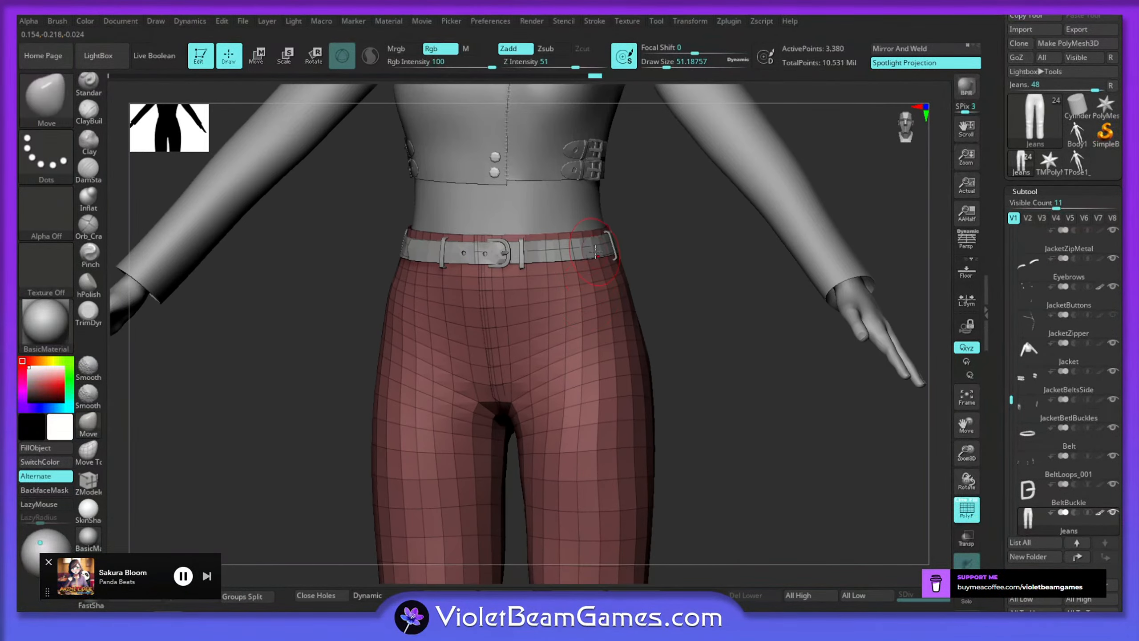
{"action": "right_click_drag", "start_coordinate": [623, 256], "coordinate": [631, 395]}
{"action": "left_click", "coordinate": [967, 509]}
{"action": "right_click_drag", "start_coordinate": [565, 305], "coordinate": [538, 238]}
{"action": "mouse_move", "coordinate": [538, 238]}
{"action": "right_mouse_down"}
{"action": "mouse_move", "coordinate": [638, 242]}
{"action": "mouse_move", "coordinate": [617, 33]}
{"action": "mouse_move", "coordinate": [587, 36]}
{"action": "right_mouse_up"}
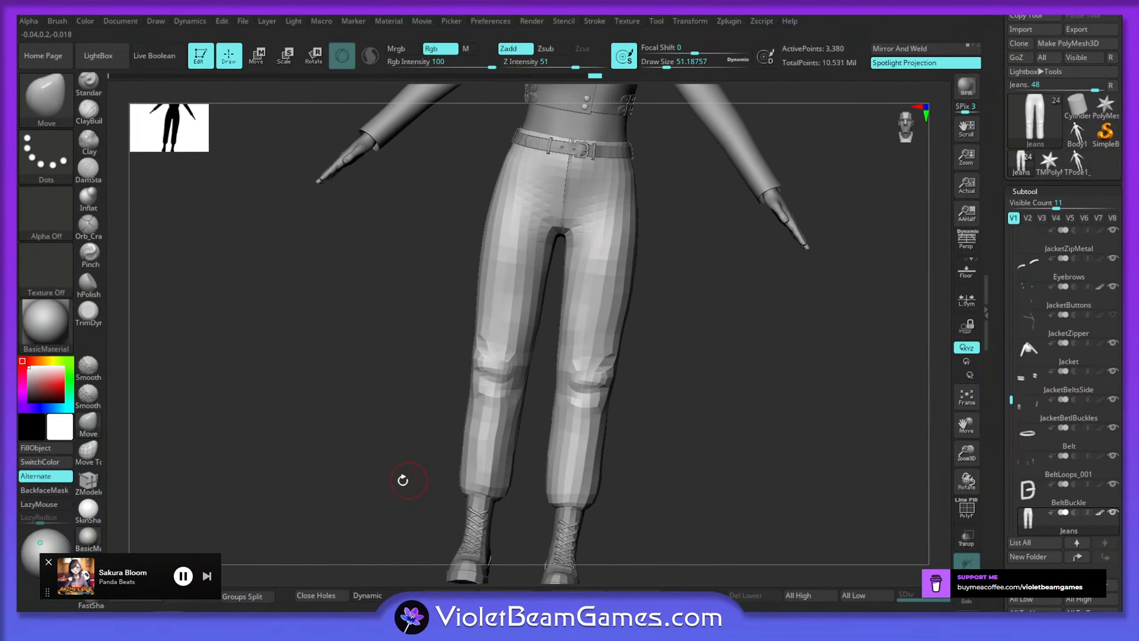
Save the project over the existing file Jane_a02_HP_a03.zpr
{"action": "key", "text": "ctrl+s"}
{"action": "left_click", "coordinate": [758, 535]}
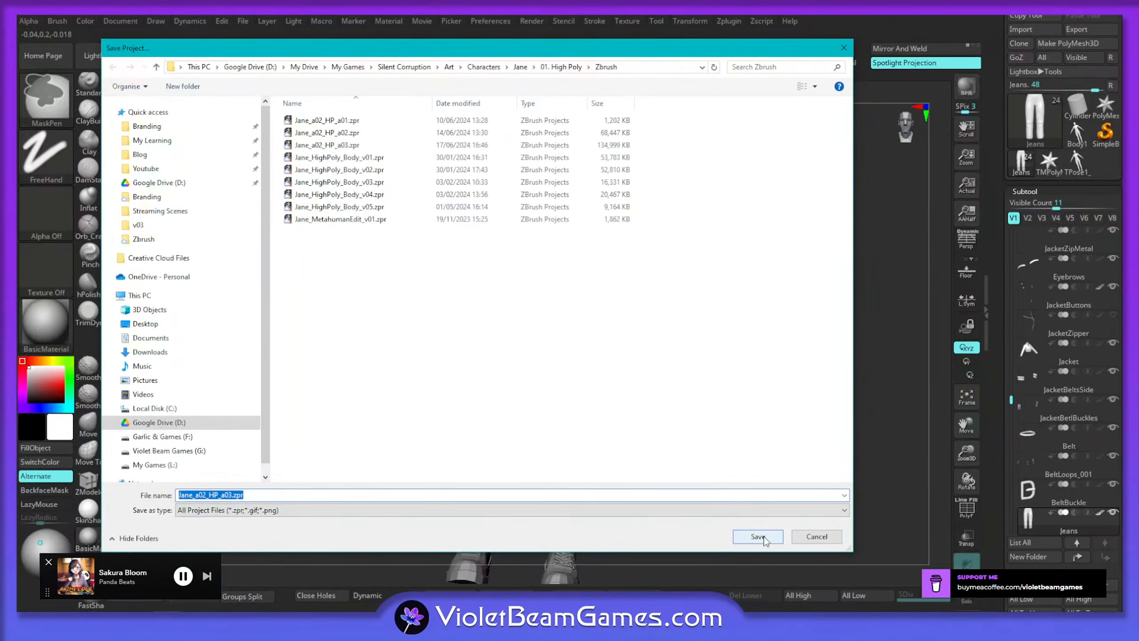
{"action": "left_click", "coordinate": [602, 311]}
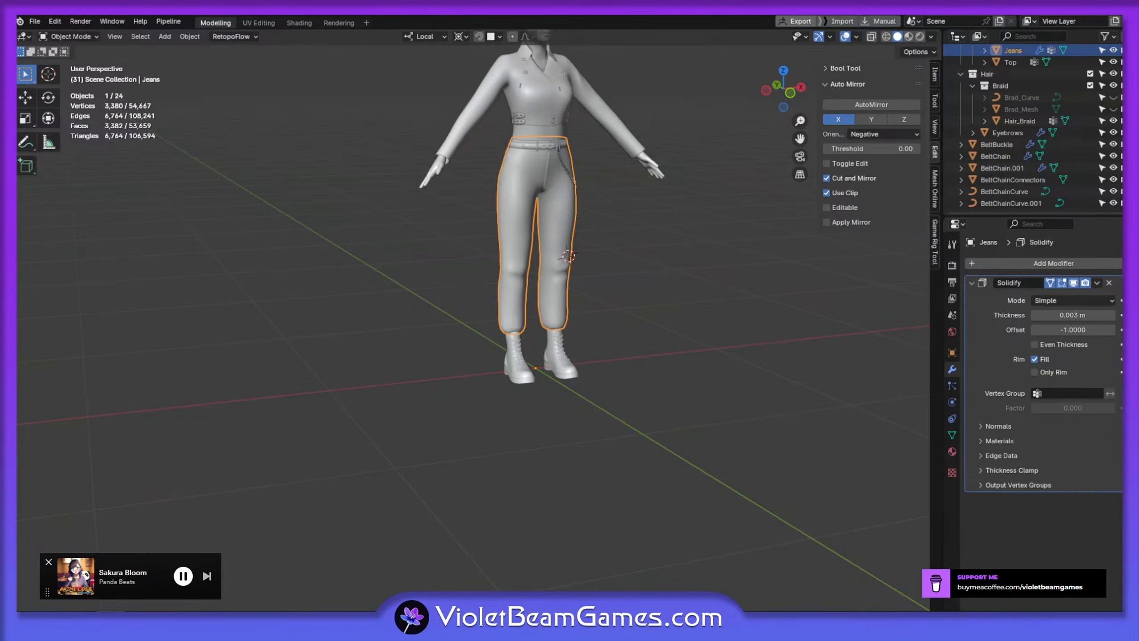
Switch to Blender, deselect the jeans and examine them up close on the character
{"action": "middle_click_drag", "start_coordinate": [616, 369], "coordinate": [597, 476]}
{"action": "scroll", "coordinate": [623, 354], "scroll_direction": "up", "scroll_amount": 3}
{"action": "middle_click_drag", "start_coordinate": [597, 476], "coordinate": [570, 412]}
{"action": "scroll", "coordinate": [632, 451], "scroll_direction": "up", "scroll_amount": 2}
{"action": "left_click", "coordinate": [570, 411]}
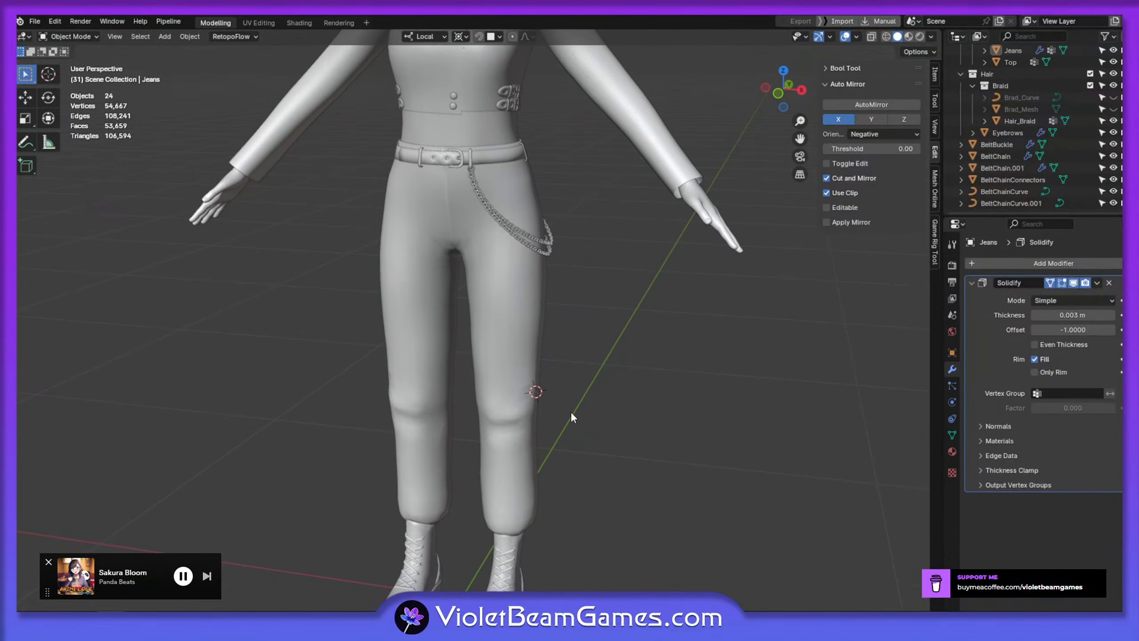